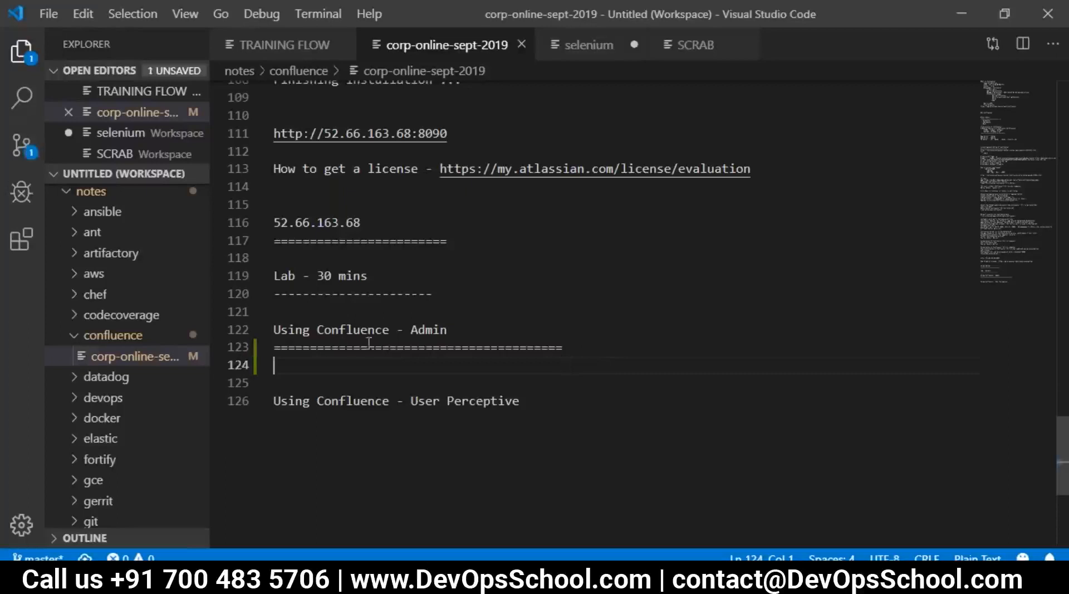
Clear the User Perceptive text under the Using Confluence - Admin heading, leaving line 124 empty
click(454, 331)
drag(564, 354, 272, 329)
click(399, 426)
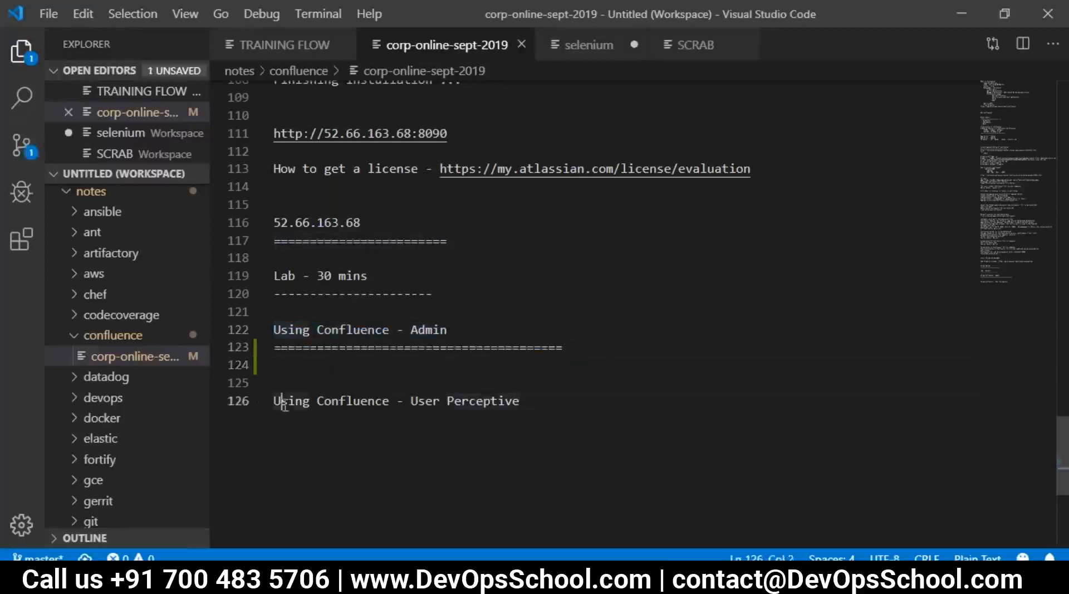
drag(281, 401, 530, 405)
click(395, 354)
click(435, 374)
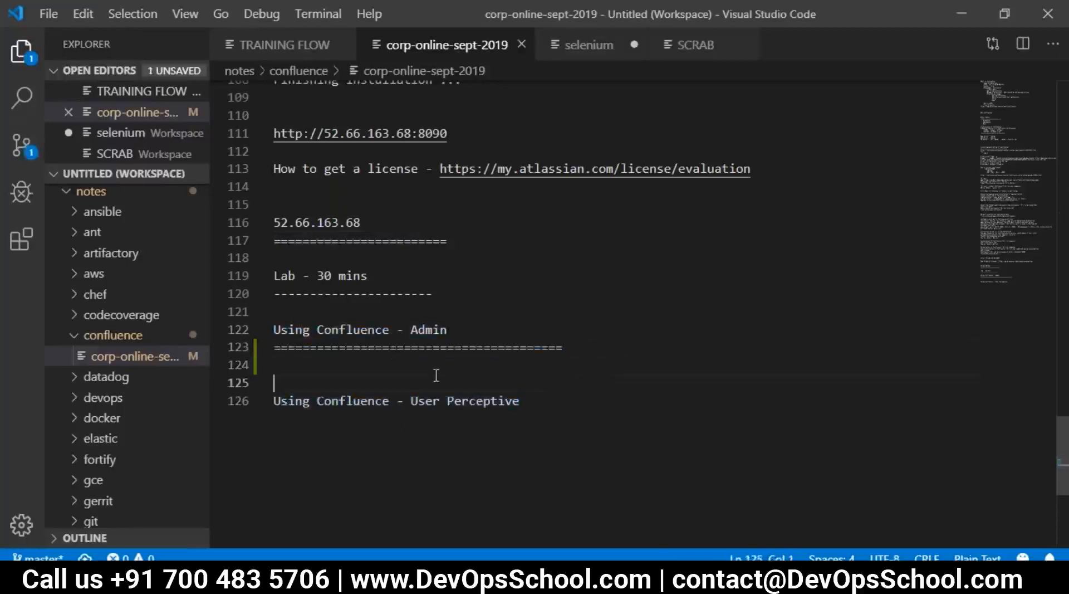
click(431, 368)
Show Confluence's Create a space page in Chrome, then return to the Skype meeting
key(alt+Tab)
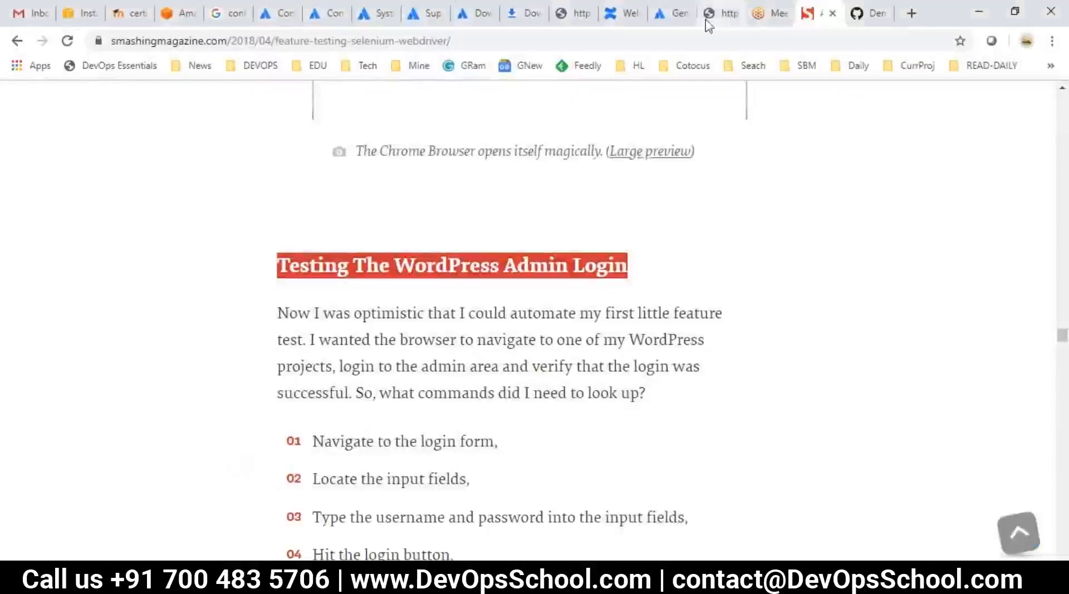
click(722, 12)
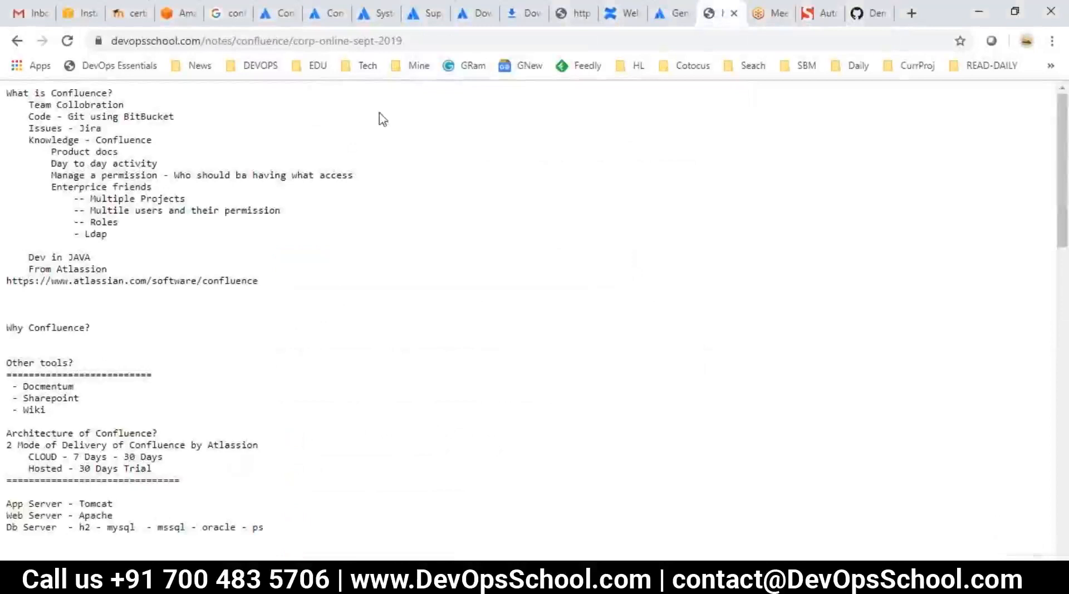
click(580, 8)
click(622, 13)
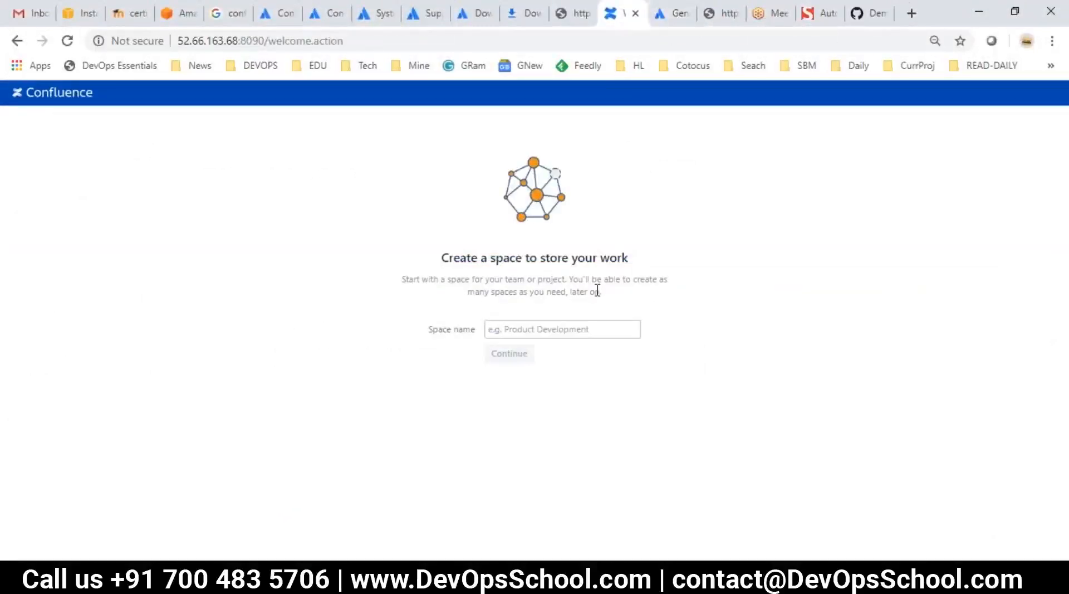
click(1027, 198)
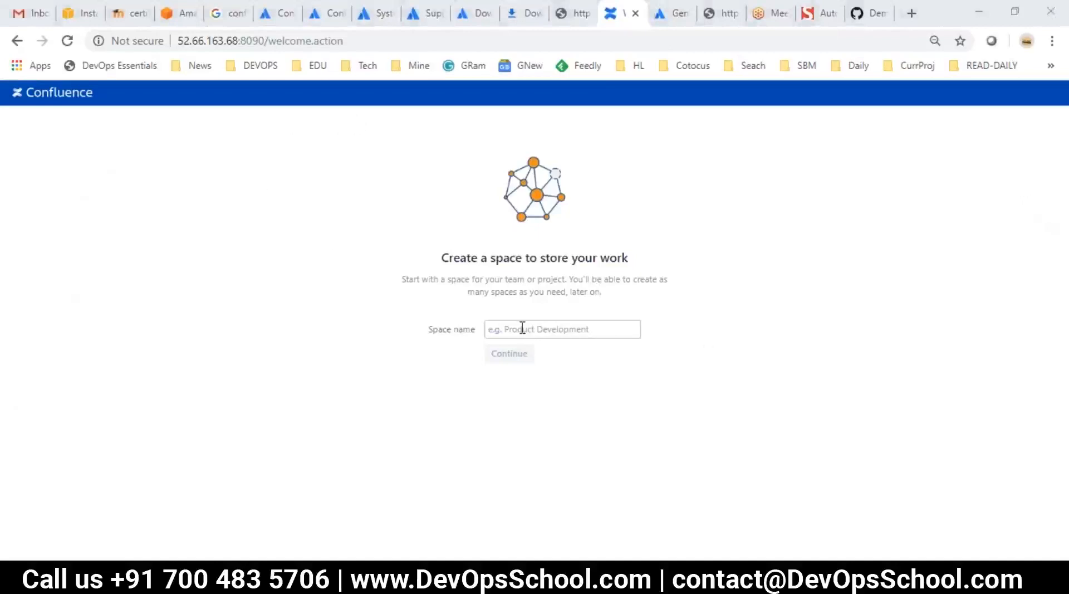
drag(485, 259, 572, 277)
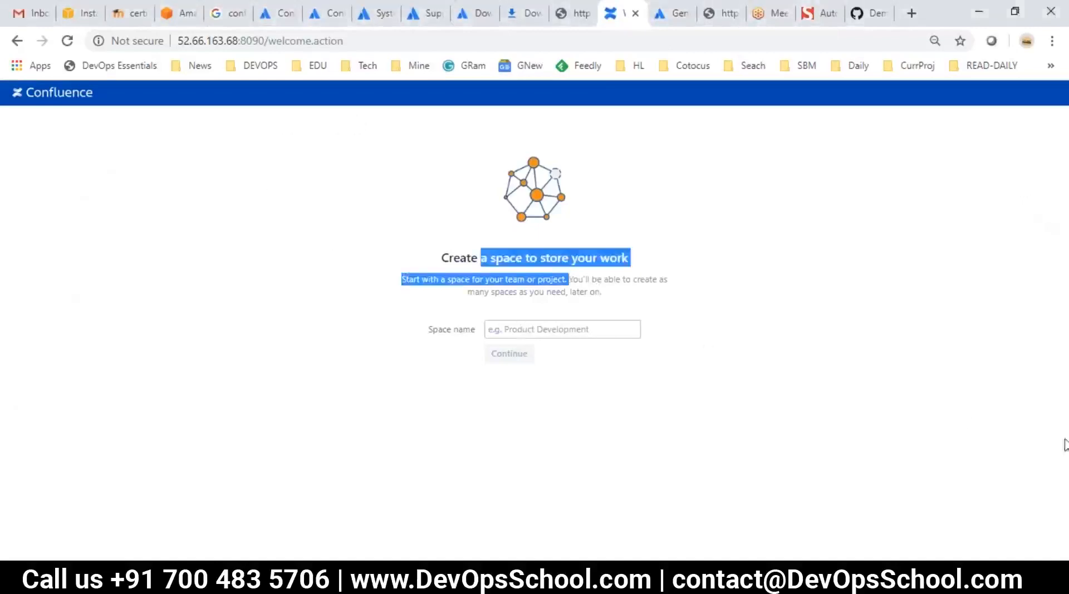
click(895, 449)
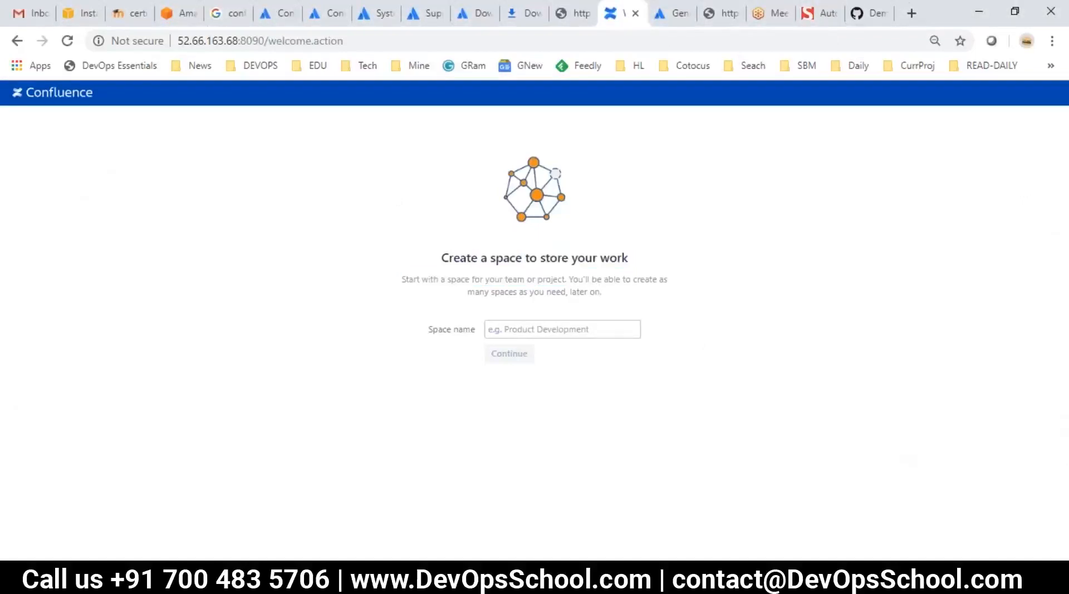
key(alt+Tab)
key(alt+Tab)
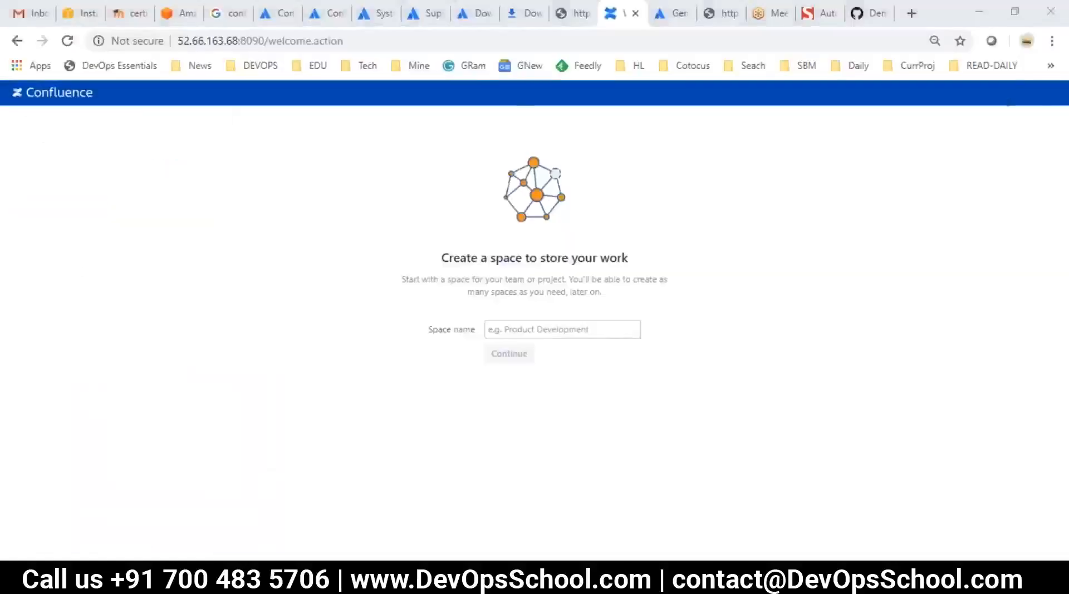
key(alt+Tab)
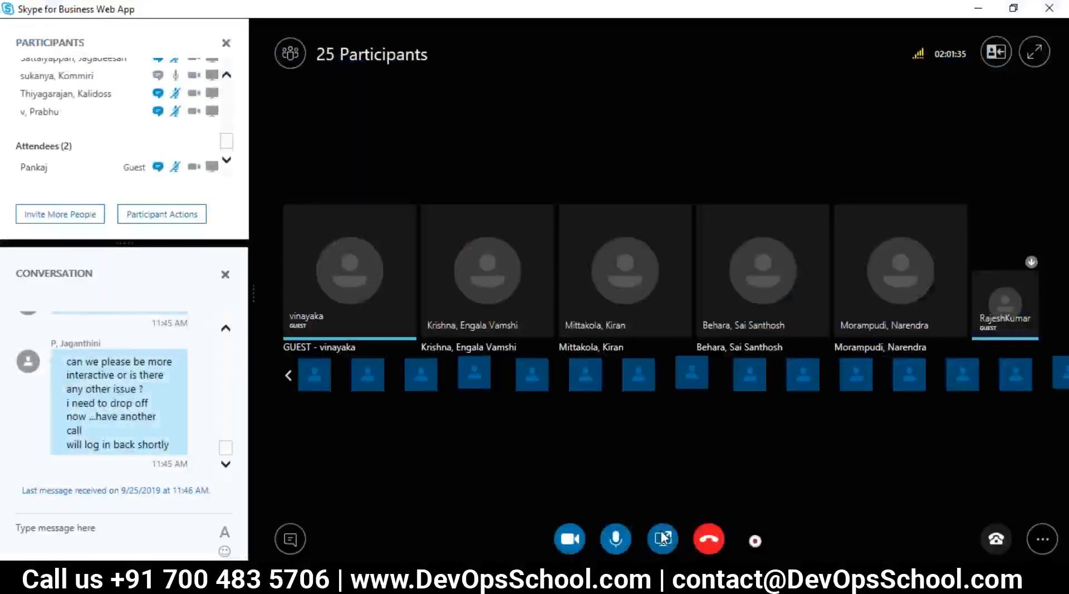
Share the primary monitor with the 25-participant meeting using Share Screen
click(661, 530)
click(632, 374)
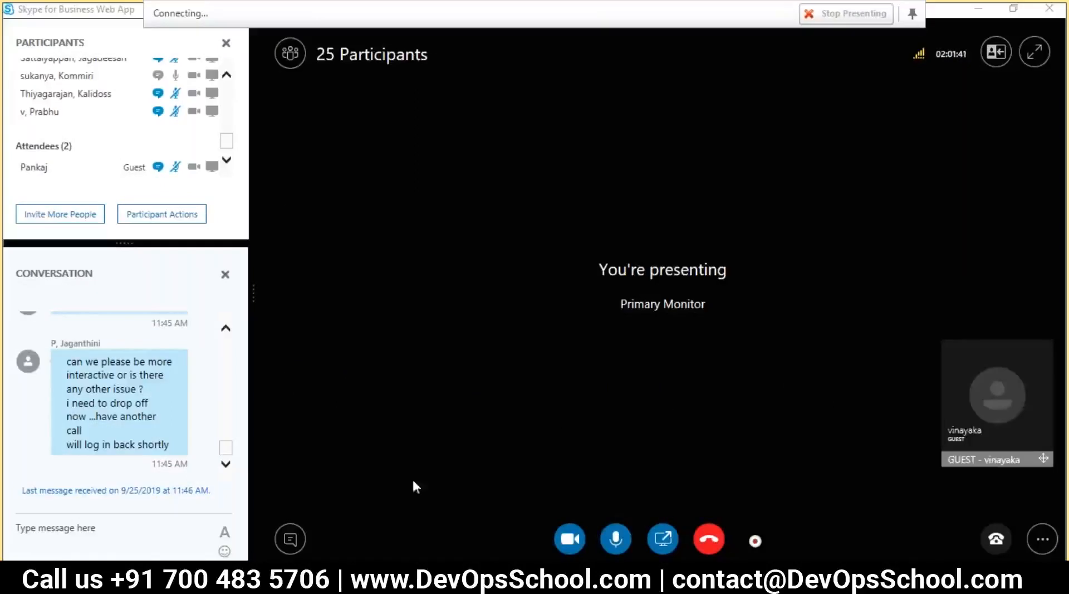
mouse_move(441, 577)
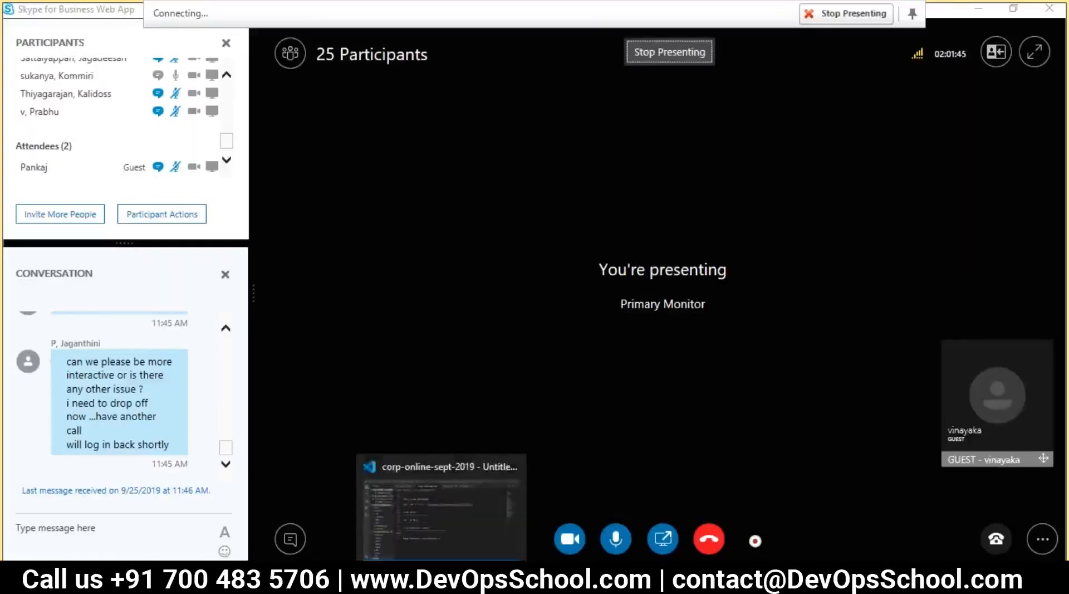
Back in VS Code, type 'Step1 - Creat a' on empty line 124 under the Admin heading
click(441, 504)
click(482, 444)
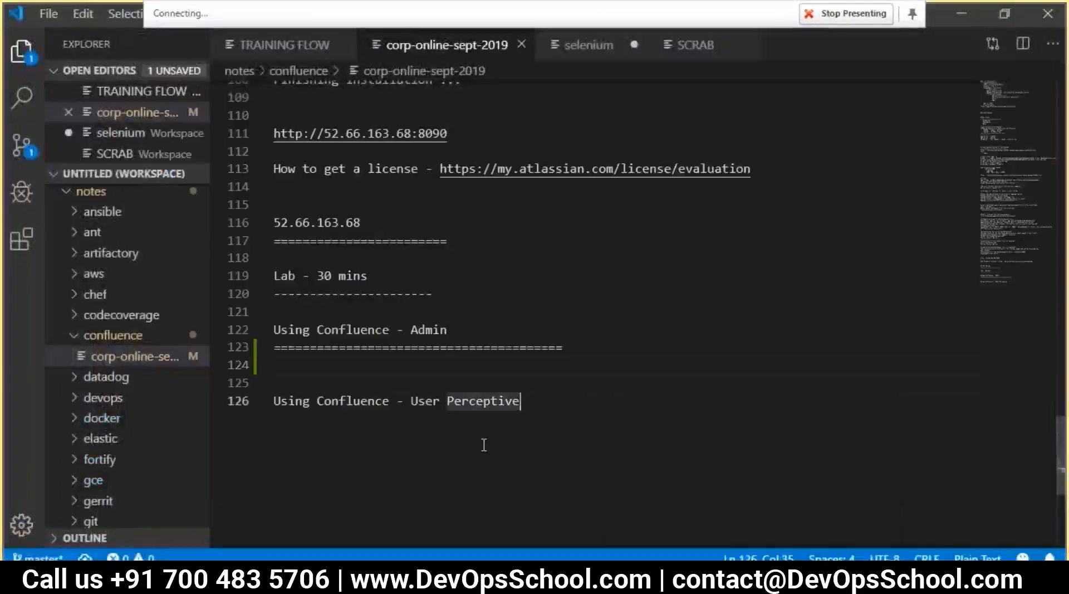
key(alt+Tab)
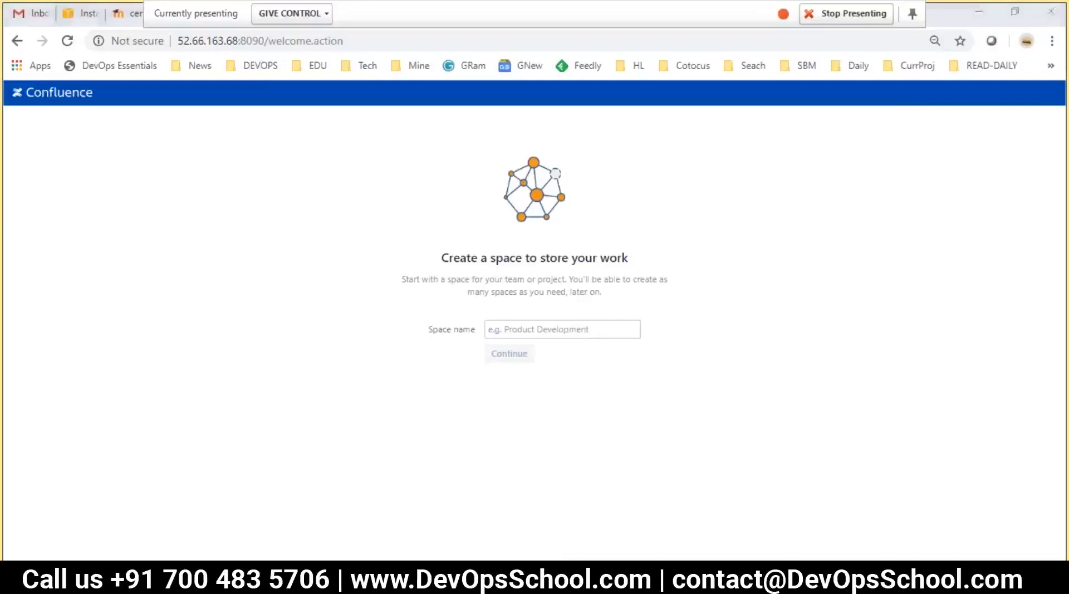
key(alt+Tab)
key(alt+Tab)
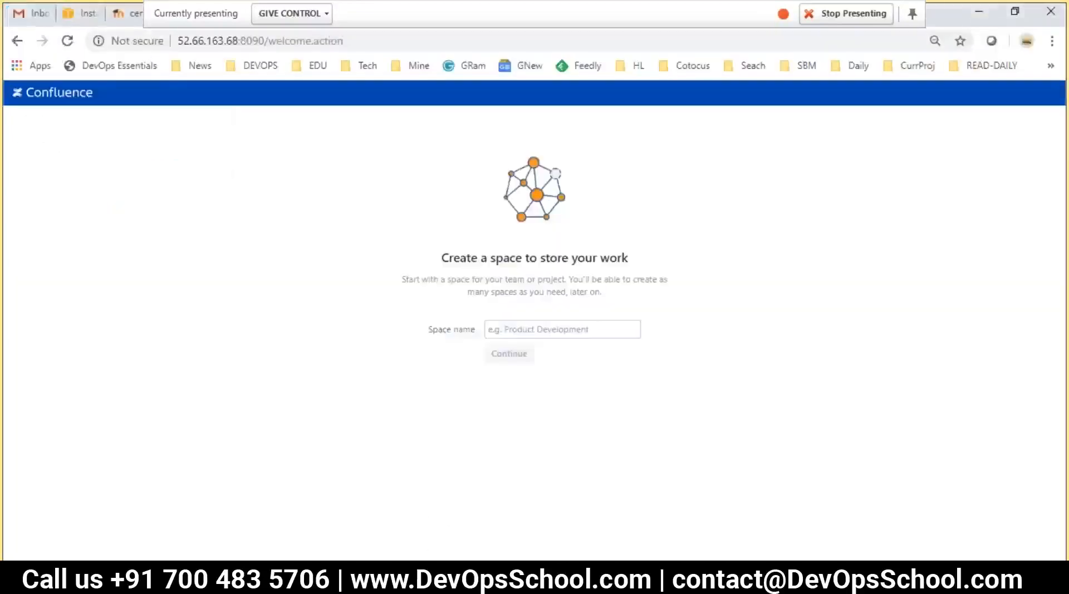
key(alt+Tab)
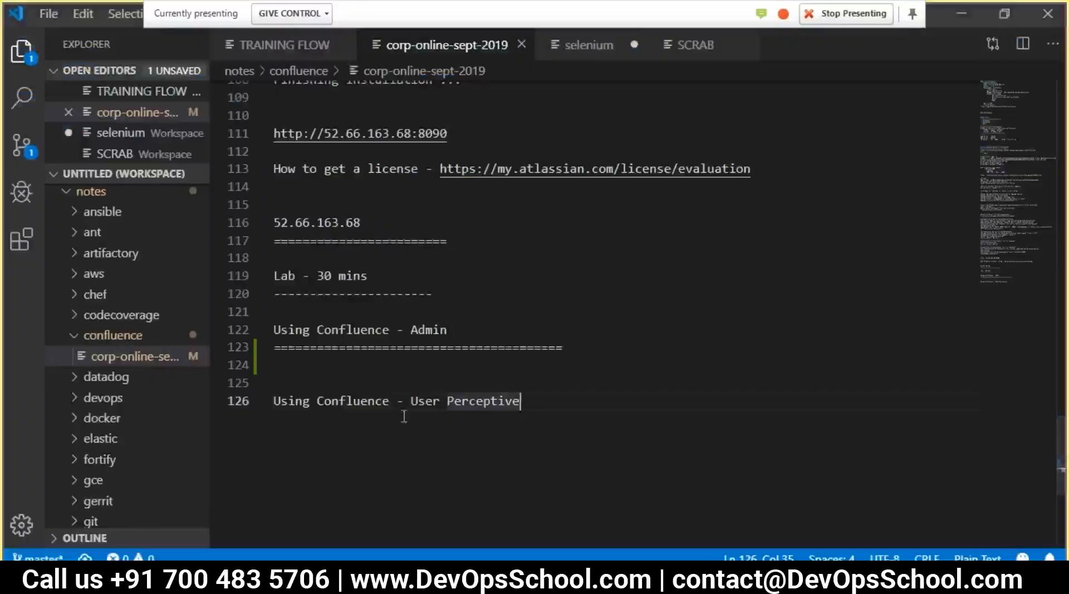
click(453, 371)
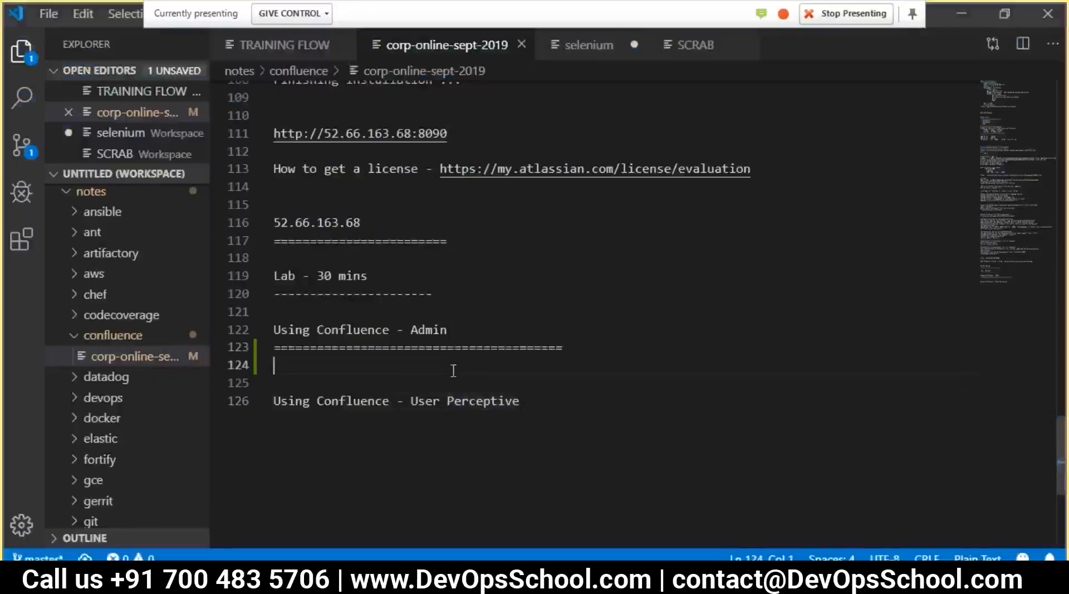
text(Step)
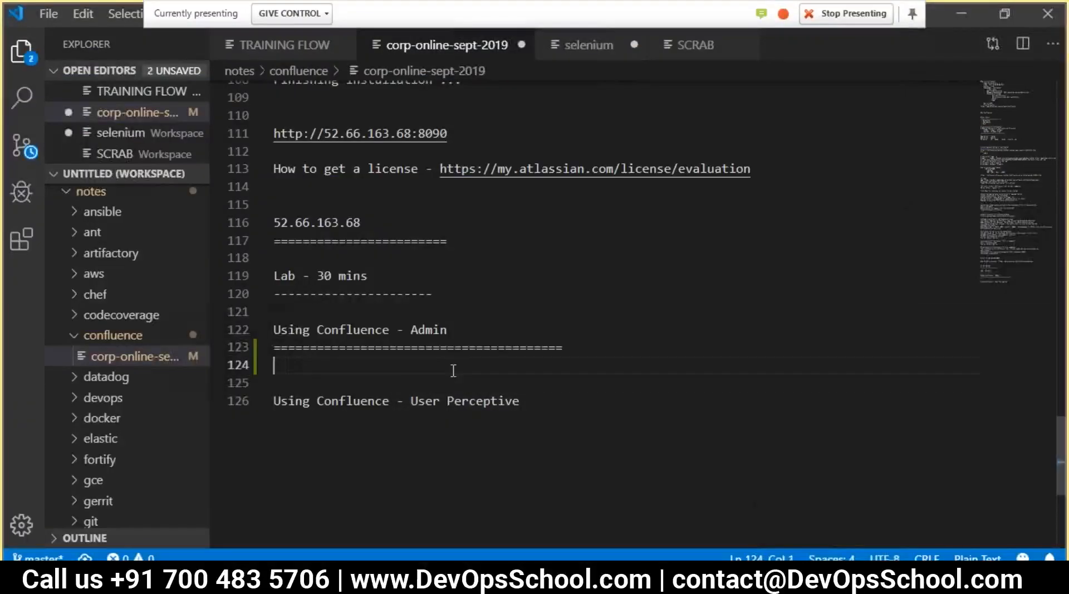
text(1 - Creat a)
Complete the first line as 'Step 1- Create a Space?' and start a new line
key(BackSpace)
key(BackSpace)
key(BackSpace)
text(t)
key(BackSpace)
text(e a)
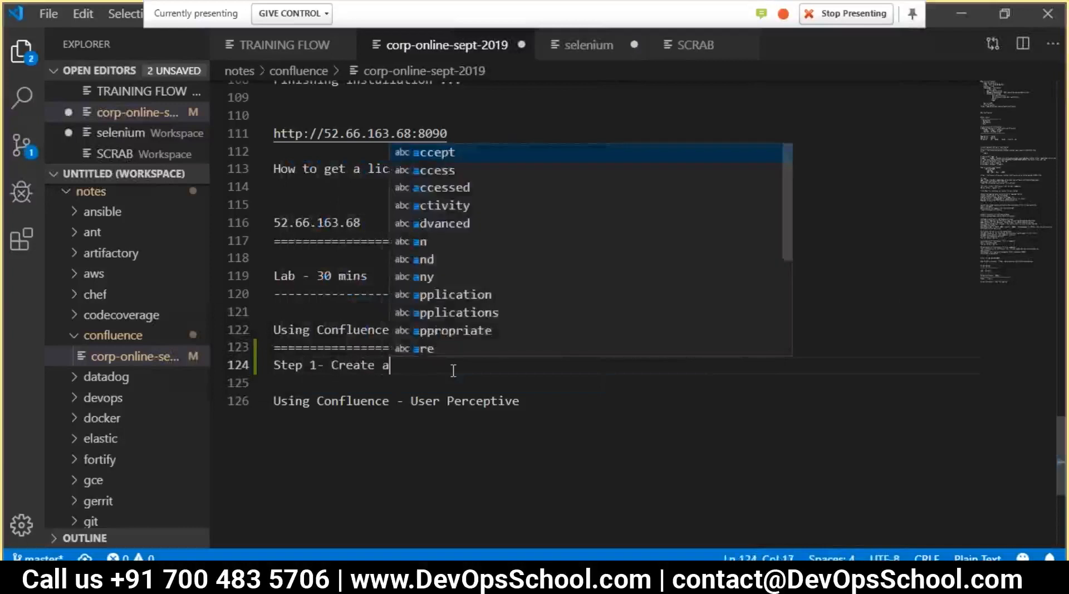
text( Space?)
key(Return)
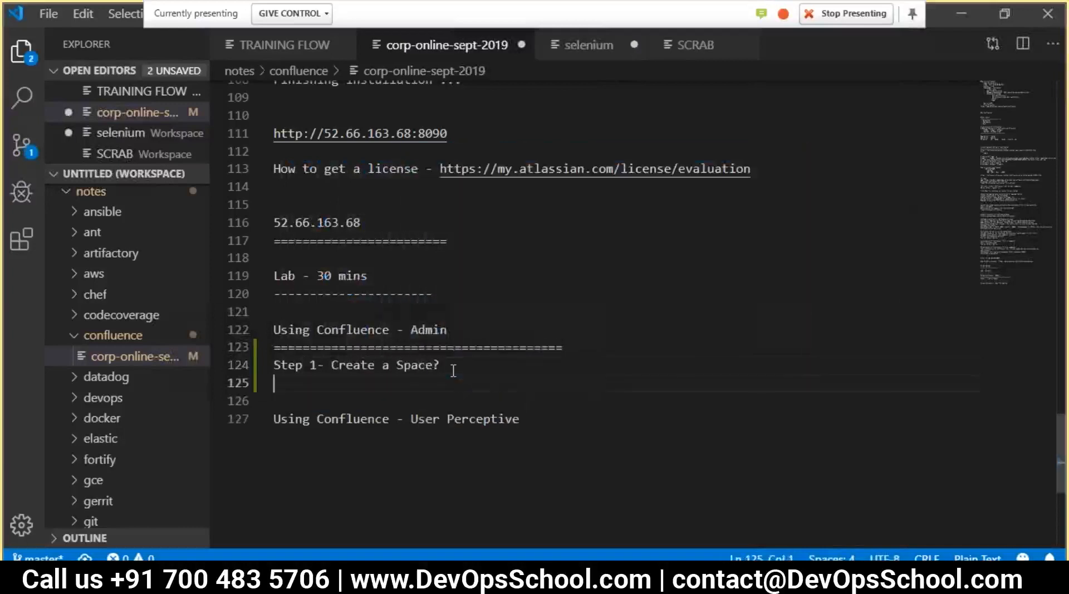
Add a 'Step 2-' line by pasting the Step 1- prefix and changing 1 to 2
drag(331, 366, 258, 365)
click(283, 382)
text(Step 1-)
double_click(314, 383)
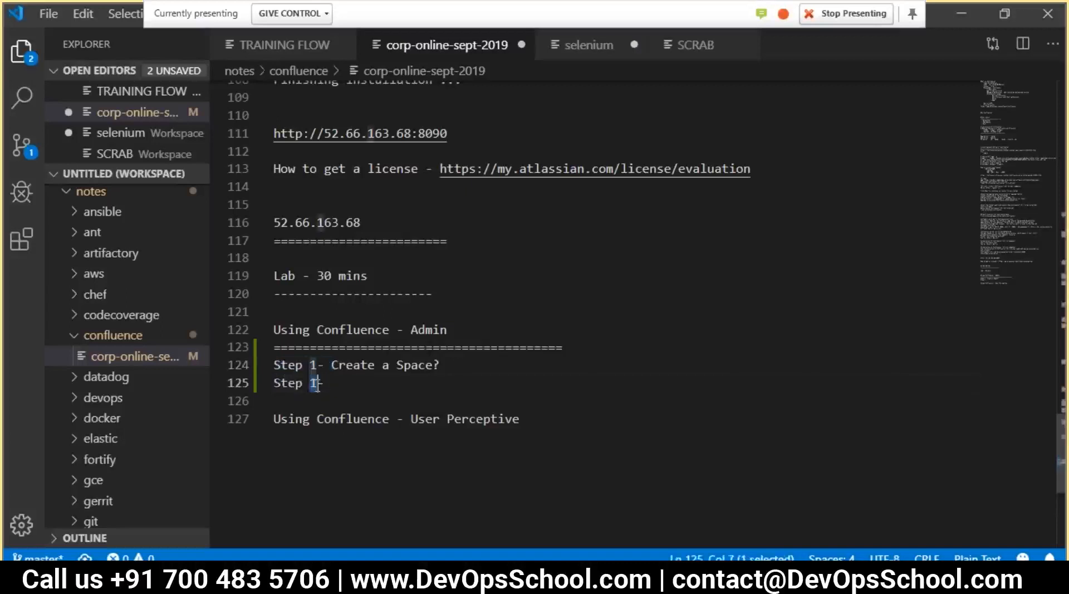
text(2)
click(327, 383)
Type 'Addings Users and Group and Permission' after Step 2-, fixing typos
text(Addng)
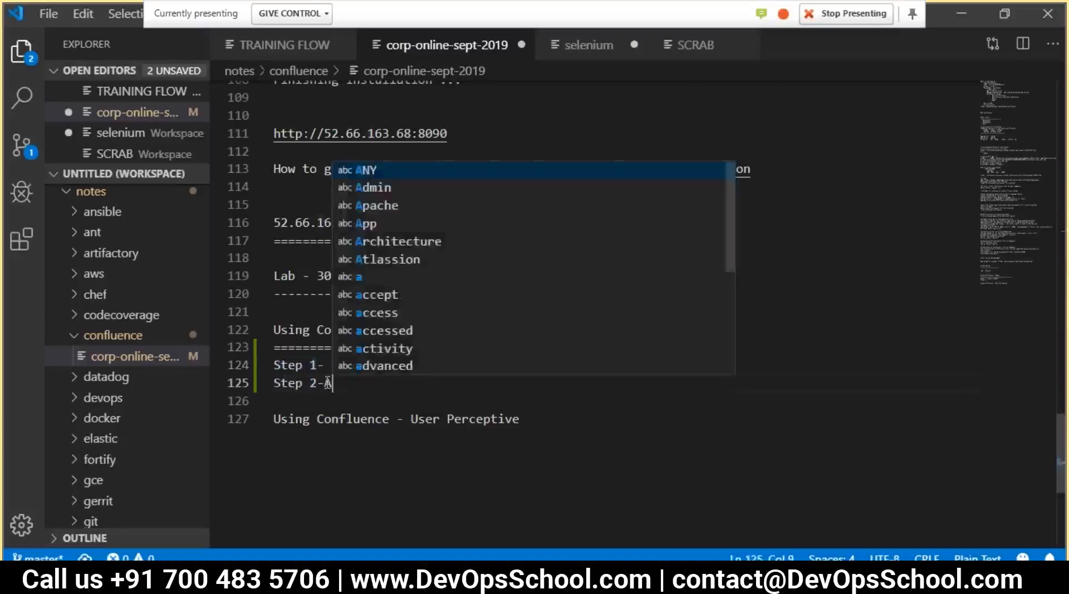
key(BackSpace)
key(BackSpace)
key(BackSpace)
text(ings User)
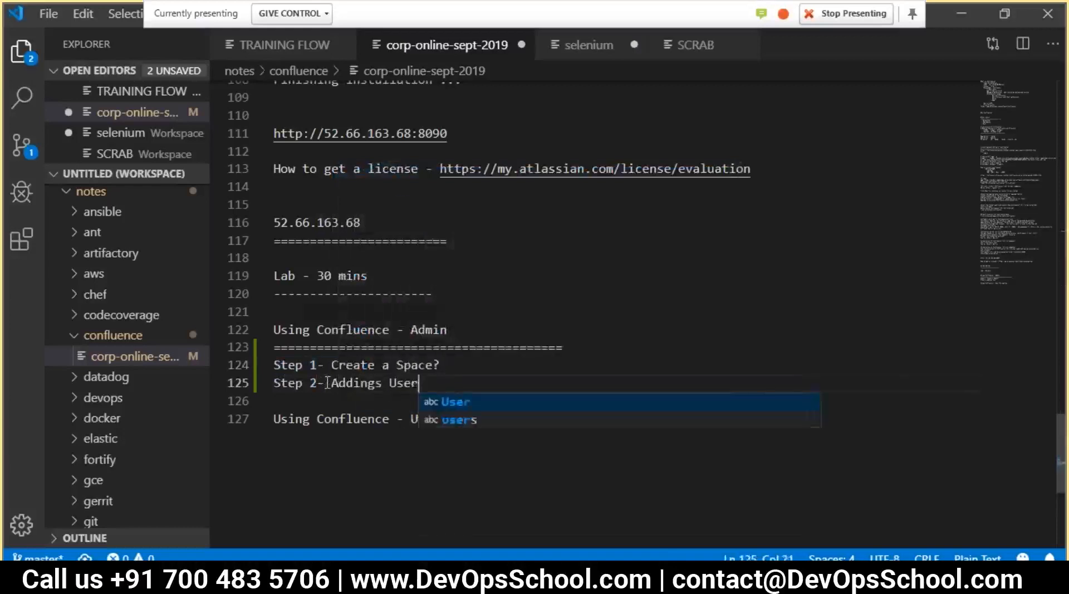
text(s and Gri)
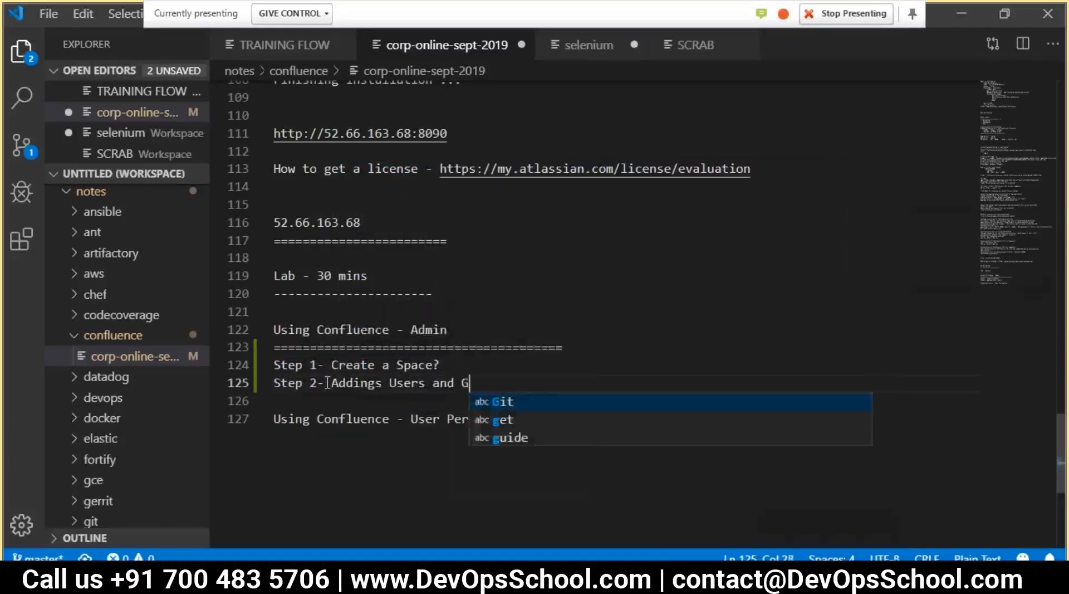
key(BackSpace)
key(BackSpace)
text(ou)
key(BackSpace)
key(BackSpace)
text(up)
key(BackSpace)
text(orup)
key(BackSpace)
key(BackSpace)
key(BackSpace)
key(BackSpace)
text(roup and Pe)
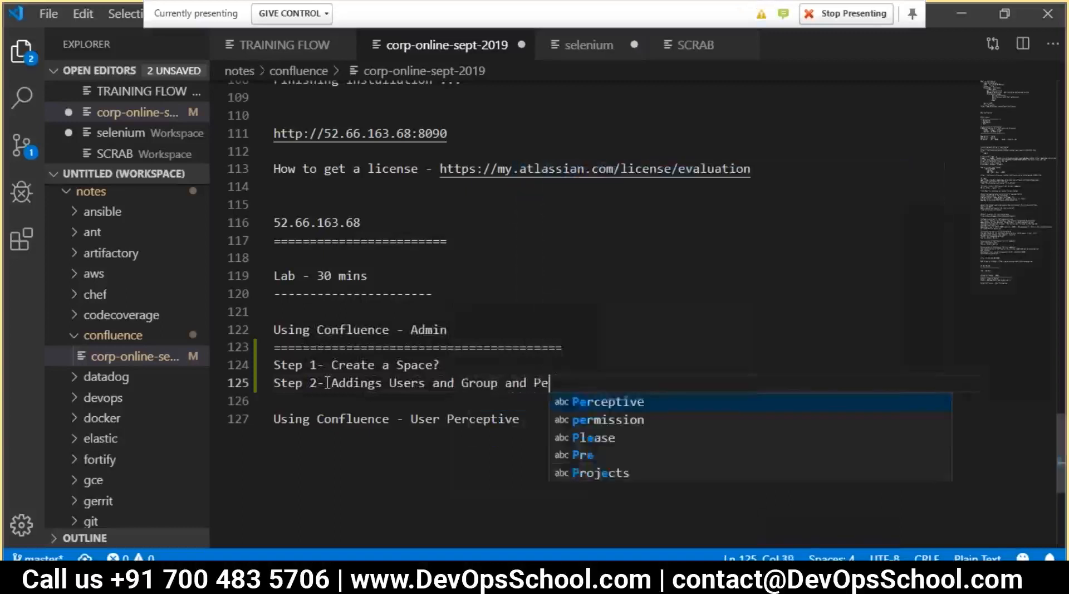
text(rmission)
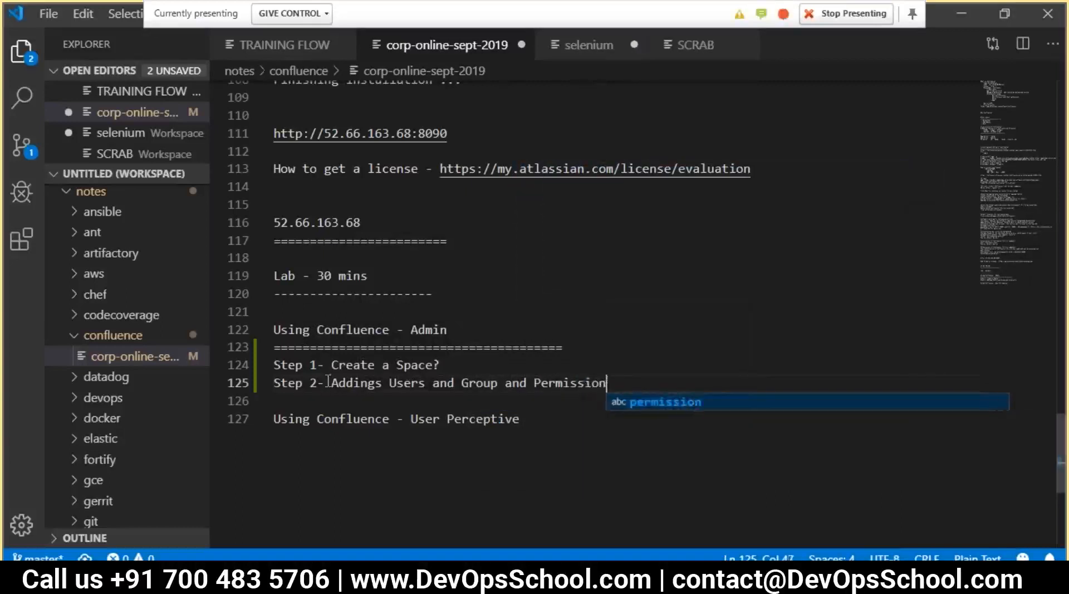
Indent the Addings text onto its own line and add an indented Authtication item under Step 2
click(329, 382)
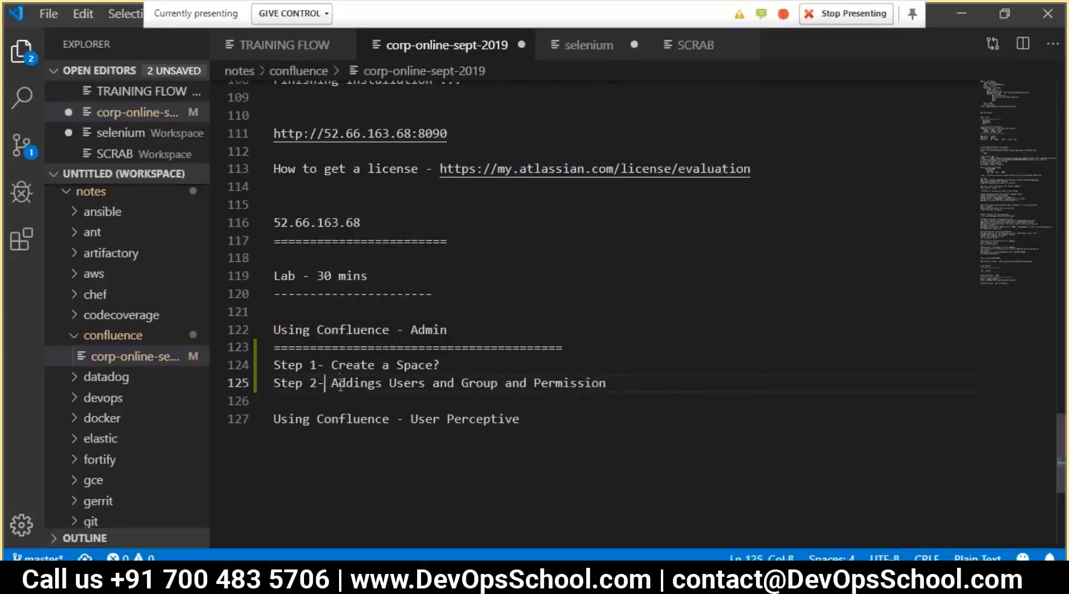
key(Return)
key(Tab)
click(337, 381)
text(A)
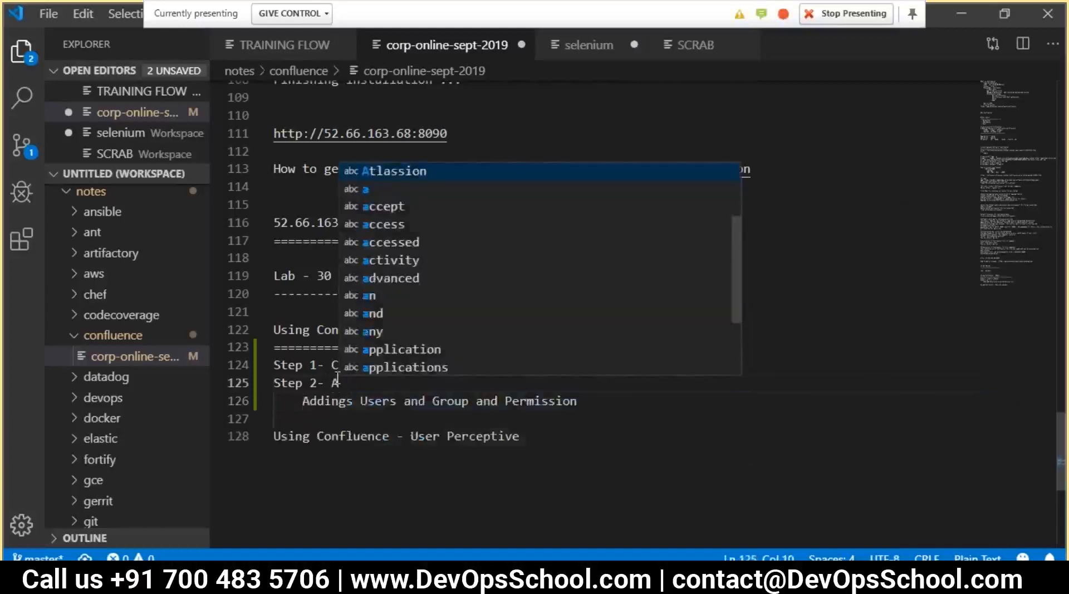
text(uthticaton)
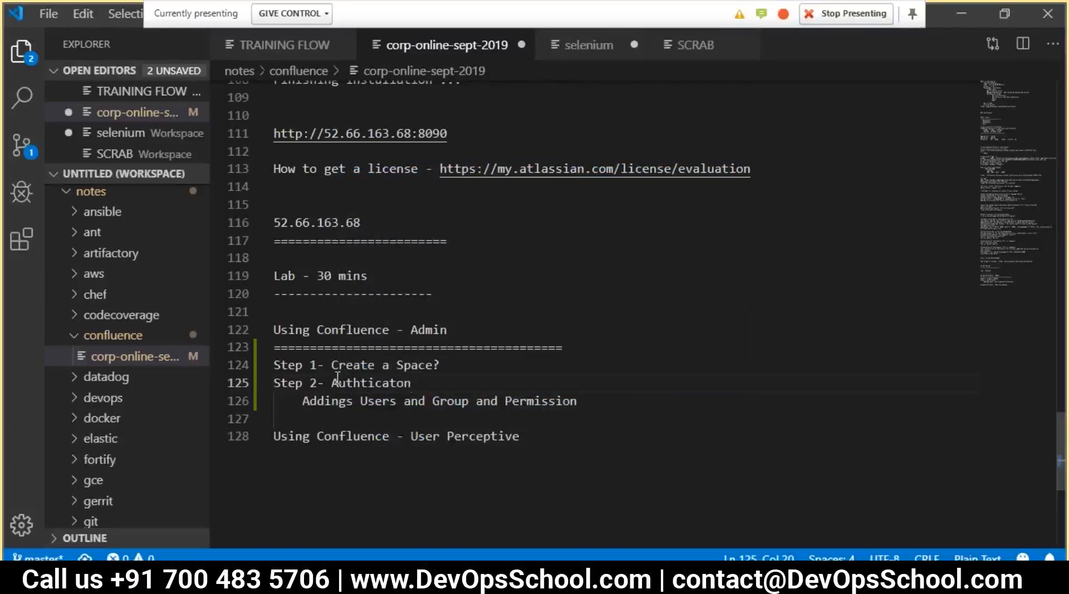
key(BackSpace)
key(BackSpace)
text(ion)
click(335, 379)
key(Return)
key(Tab)
Add an Authorizatin item below Authtication at the same indent
click(394, 400)
key(Return)
key(Tab)
key(BackSpace)
text(Auth)
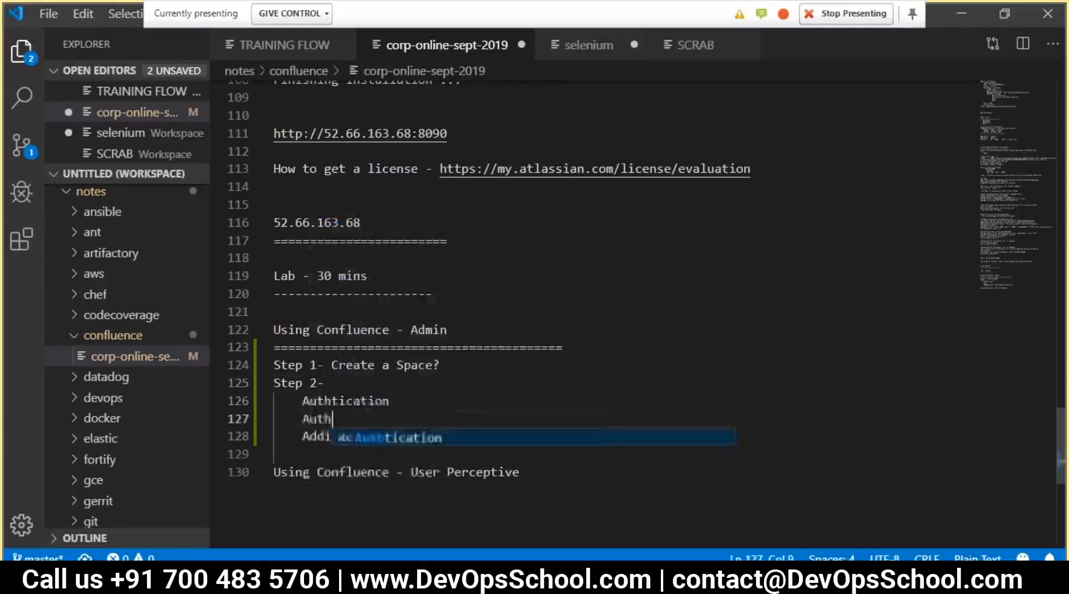
text(orizatin)
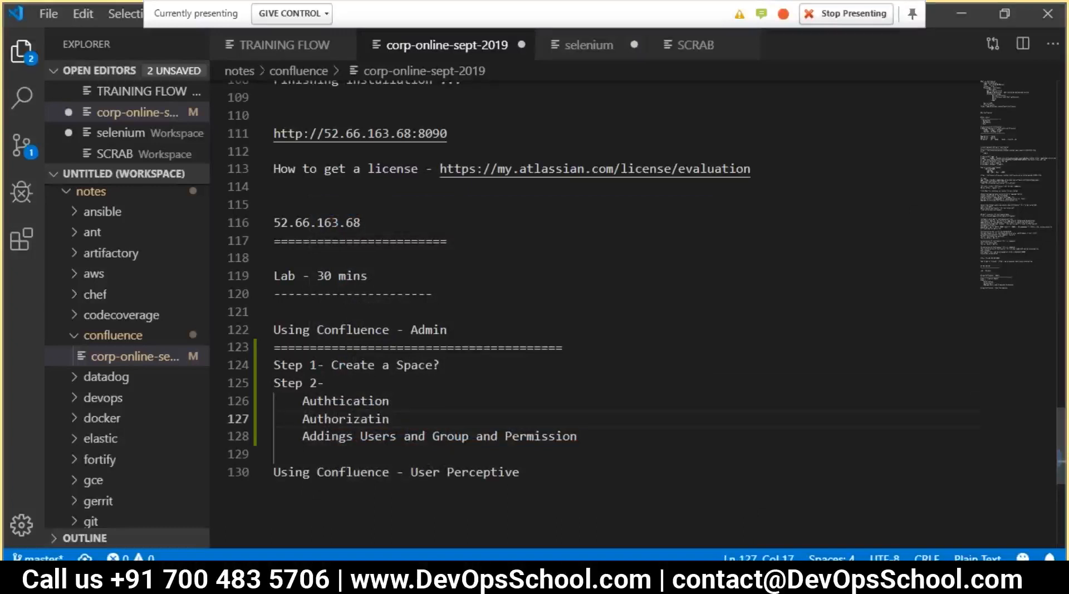
Add Notification and Email SMTP items under Step 2 and save the notes
click(302, 436)
key(Tab)
drag(638, 438, 277, 426)
click(633, 439)
key(Return)
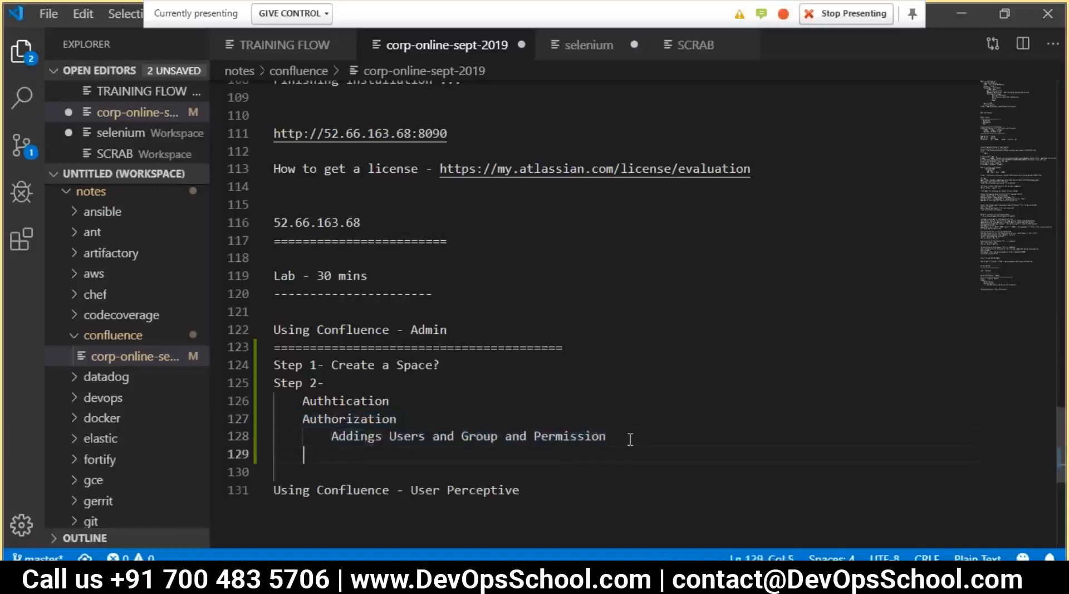
text(Notification)
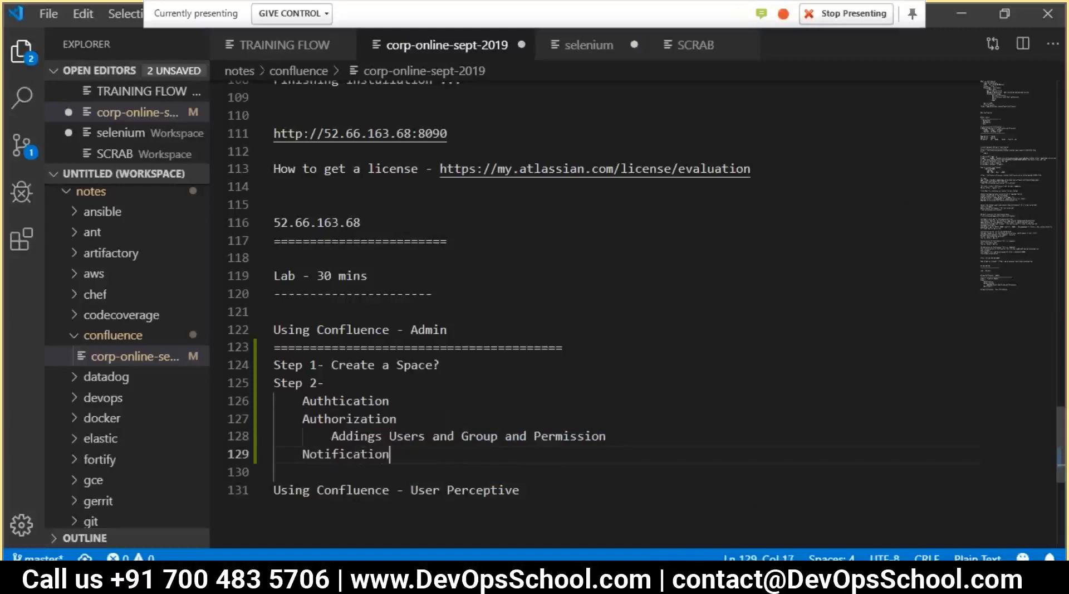
key(Return)
text(E)
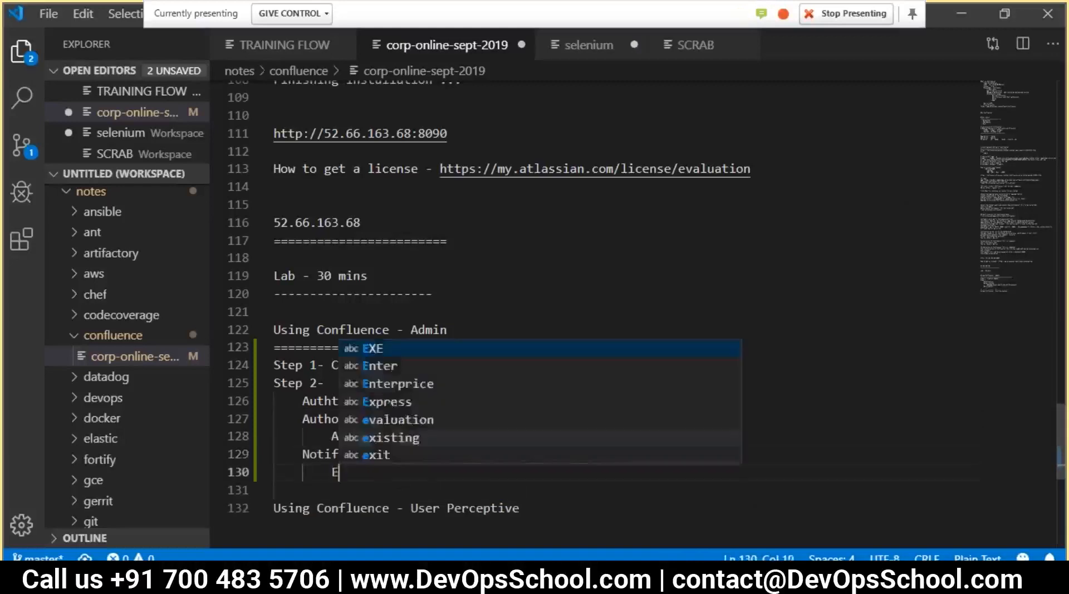
text(mail SMTP)
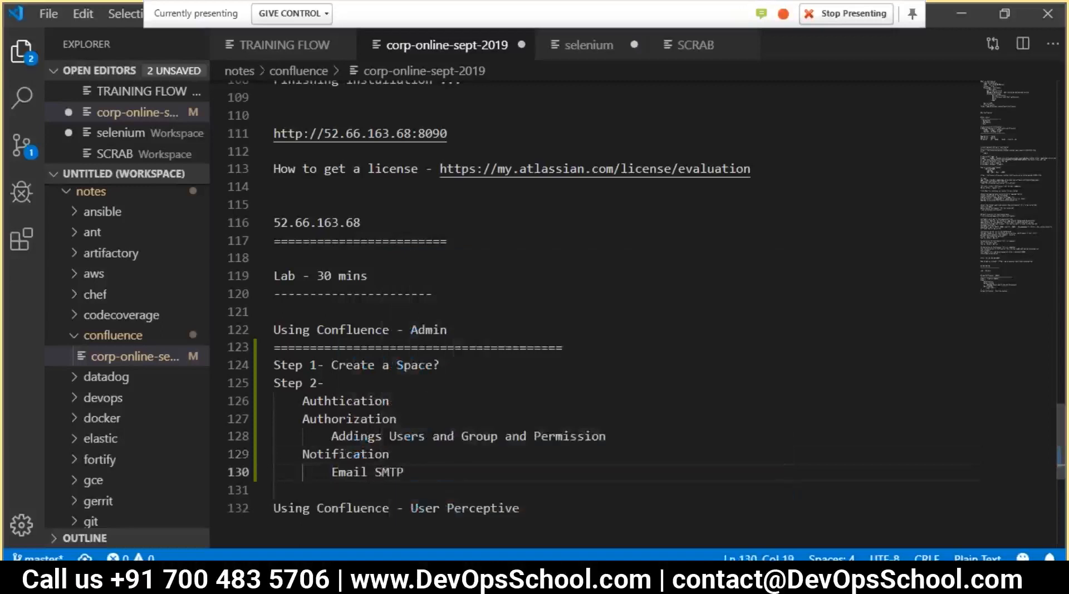
key(Return)
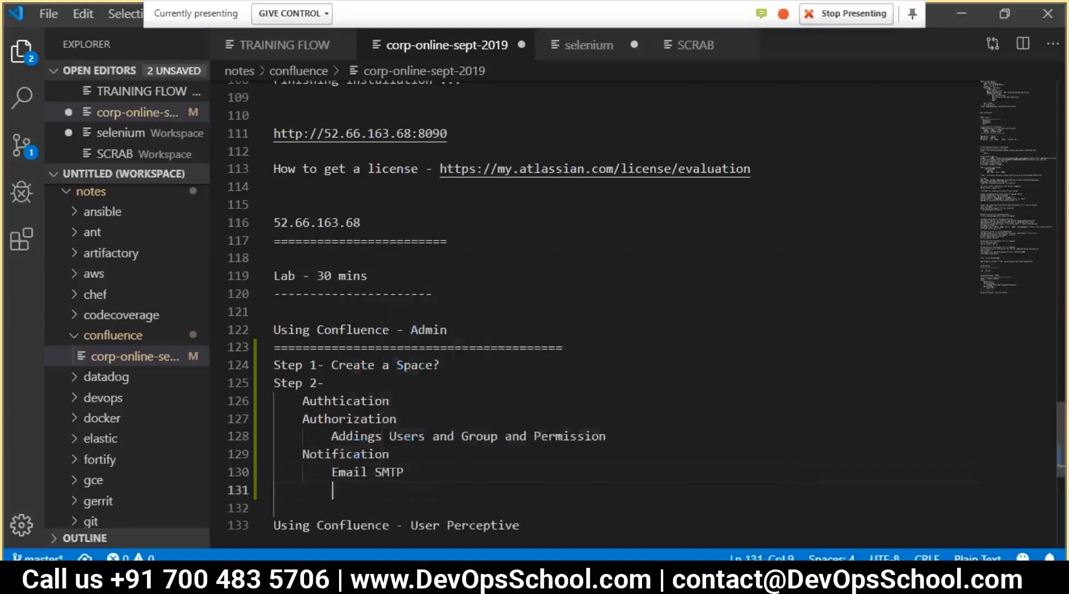
scroll(631, 438, down, 2)
key(ctrl+s)
Add a 'Step 3 - Server settings' line below Email SMTP
drag(425, 378, 273, 271)
click(310, 381)
click(328, 289)
click(415, 377)
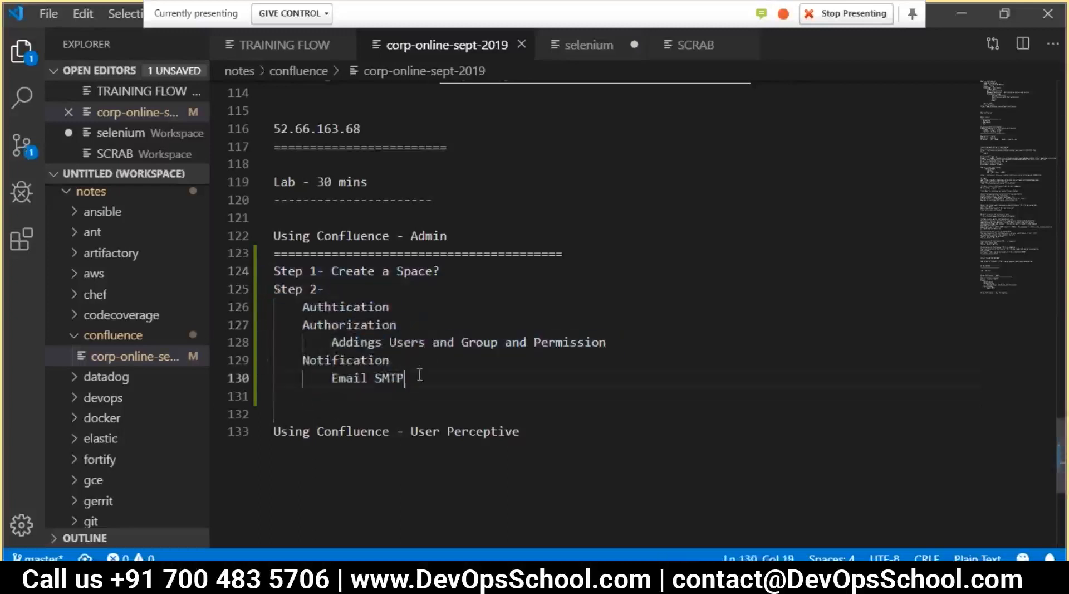
key(Return)
text(Step 2-)
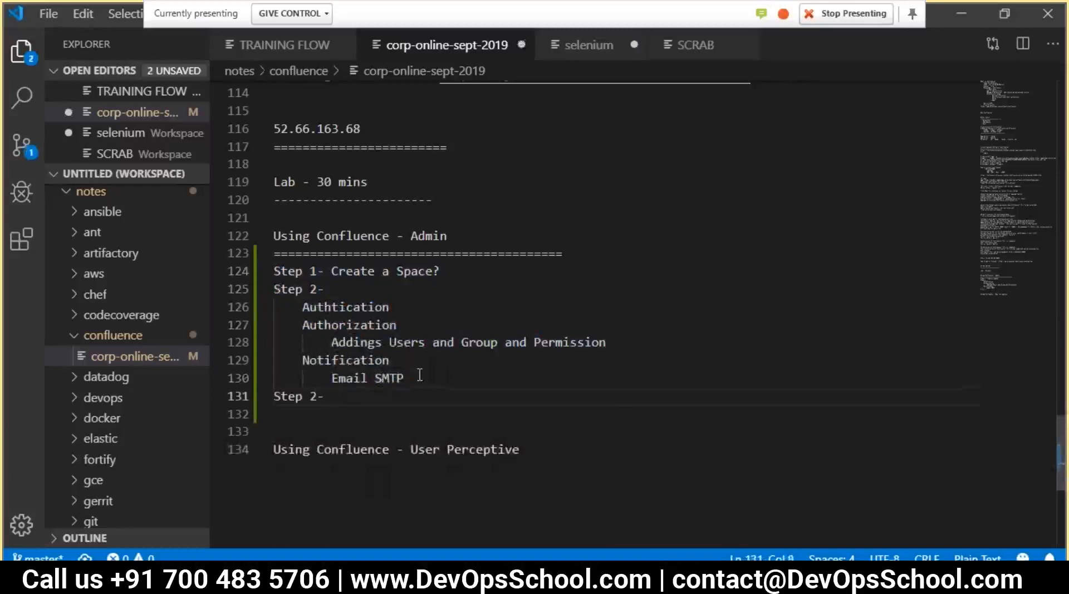
text(S)
key(BackSpace)
key(BackSpace)
text(Server)
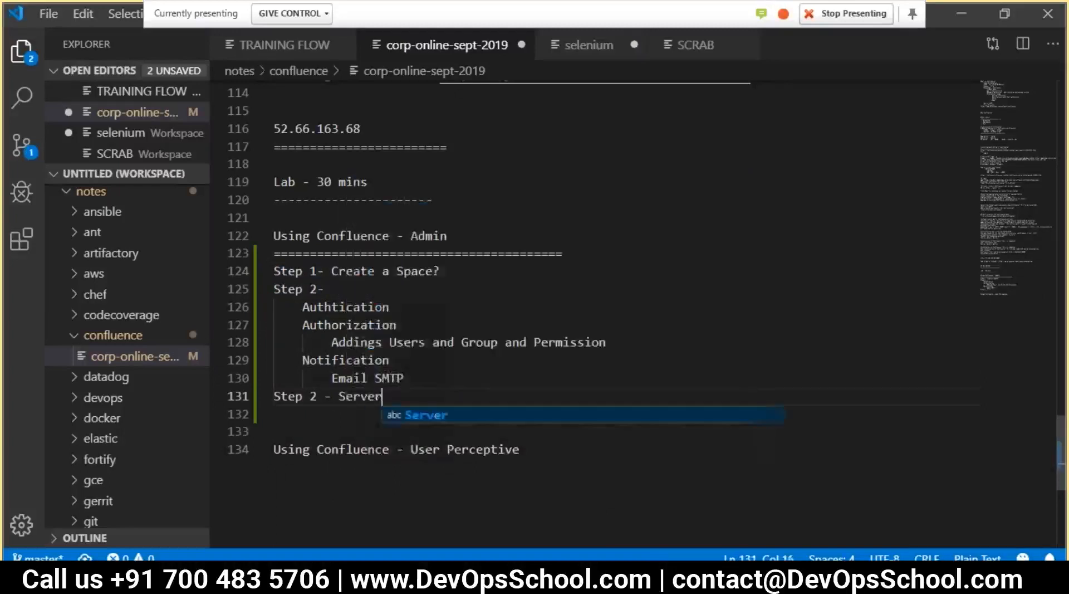
text( Setti)
key(Return)
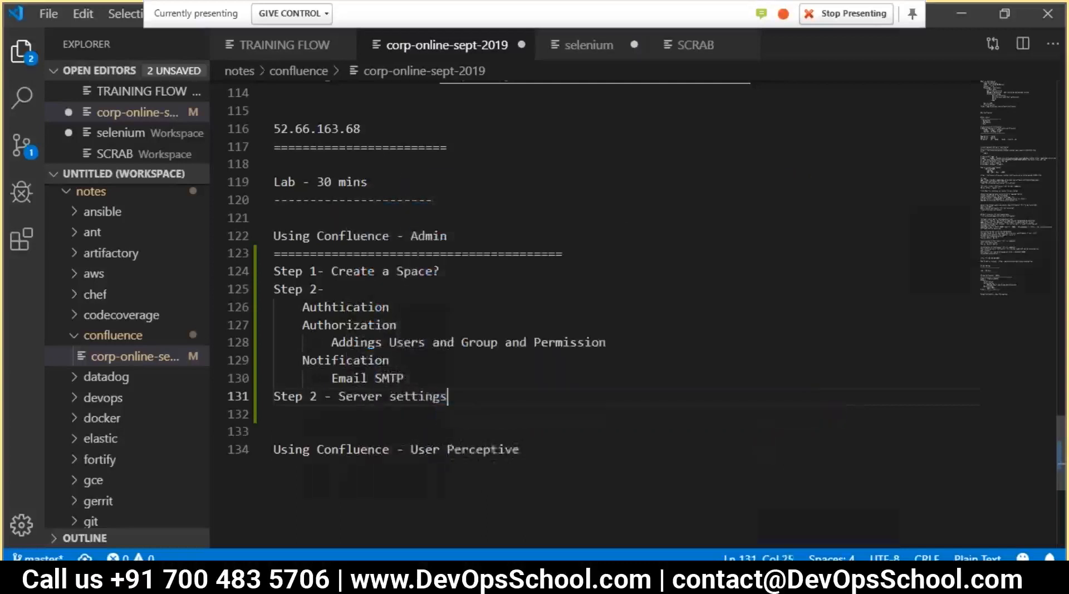
double_click(313, 396)
text(3)
Duplicate the Step 3 line as 'Step 4 - Adding Apps / Macros'
drag(447, 396, 273, 396)
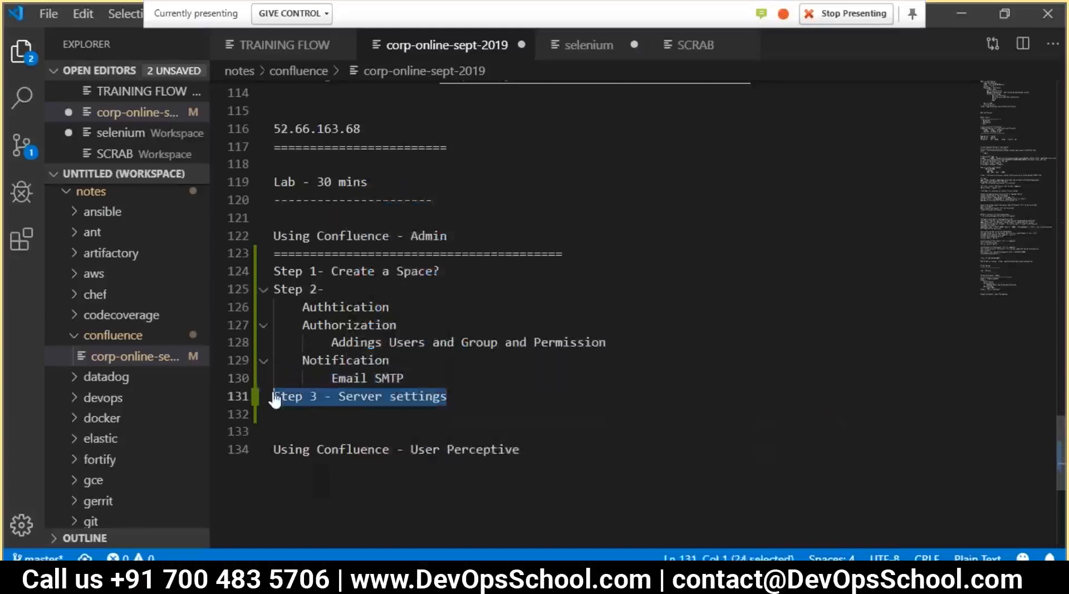
key(ctrl+c)
key(End)
key(Return)
key(ctrl+v)
double_click(313, 414)
text(4)
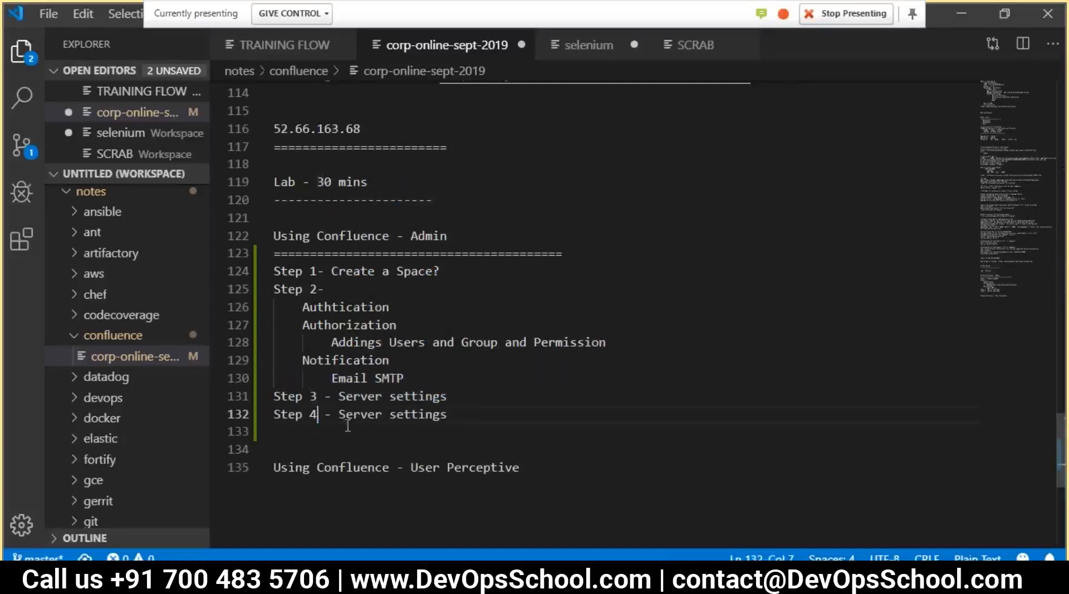
drag(342, 413, 446, 416)
text(Adding )
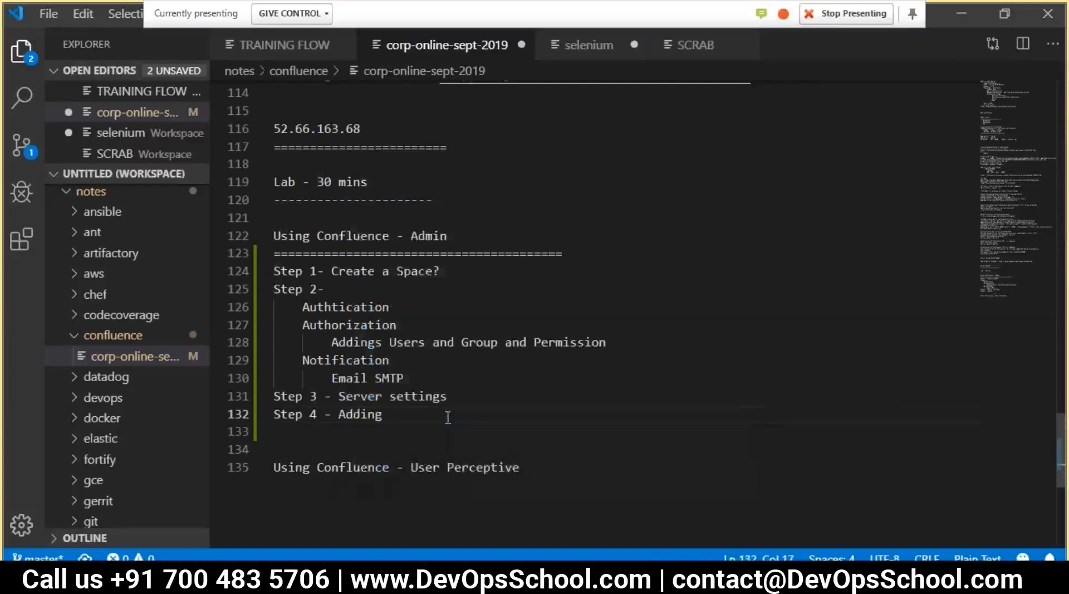
text(Apps / Macro)
Insert 'Step 4 - Managing Spaces', renumber Adding Apps / Macros to Step 5, and save
shift+click(275, 412)
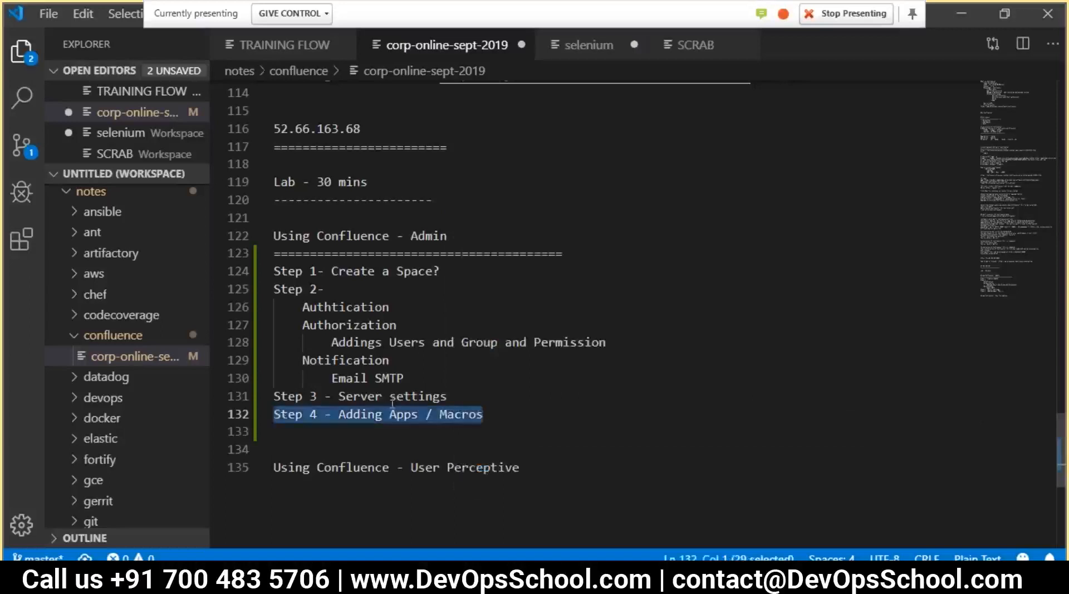
click(465, 390)
key(Return)
key(ctrl+v)
drag(338, 415, 485, 415)
text(Managing Spaces)
click(316, 413)
drag(316, 413, 310, 430)
text(5)
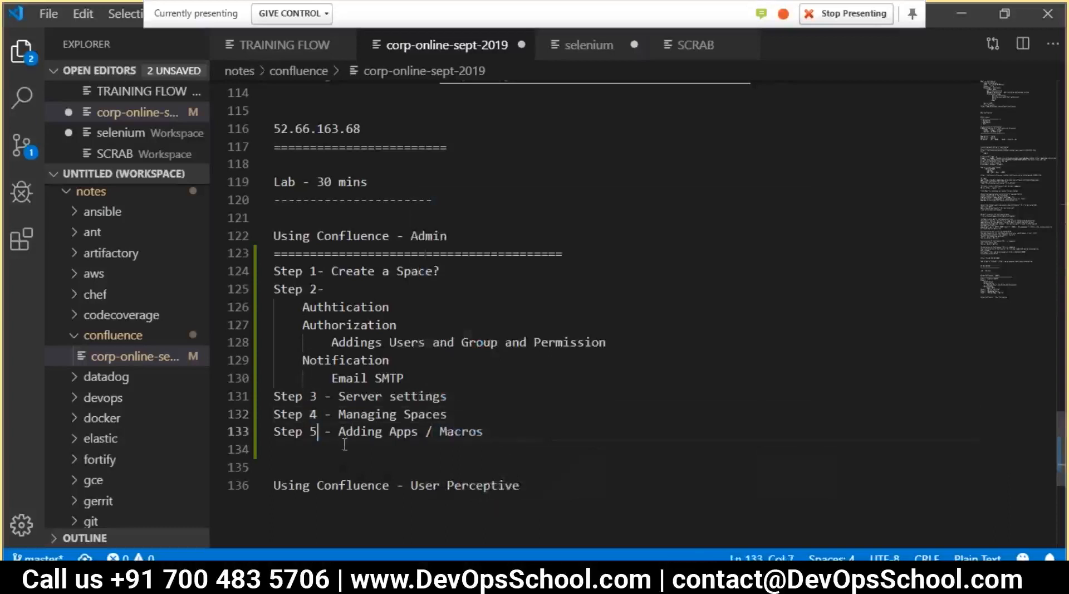
key(ctrl+s)
Highlight the whole Step 1 to Step 5 outline for review
drag(548, 435, 286, 271)
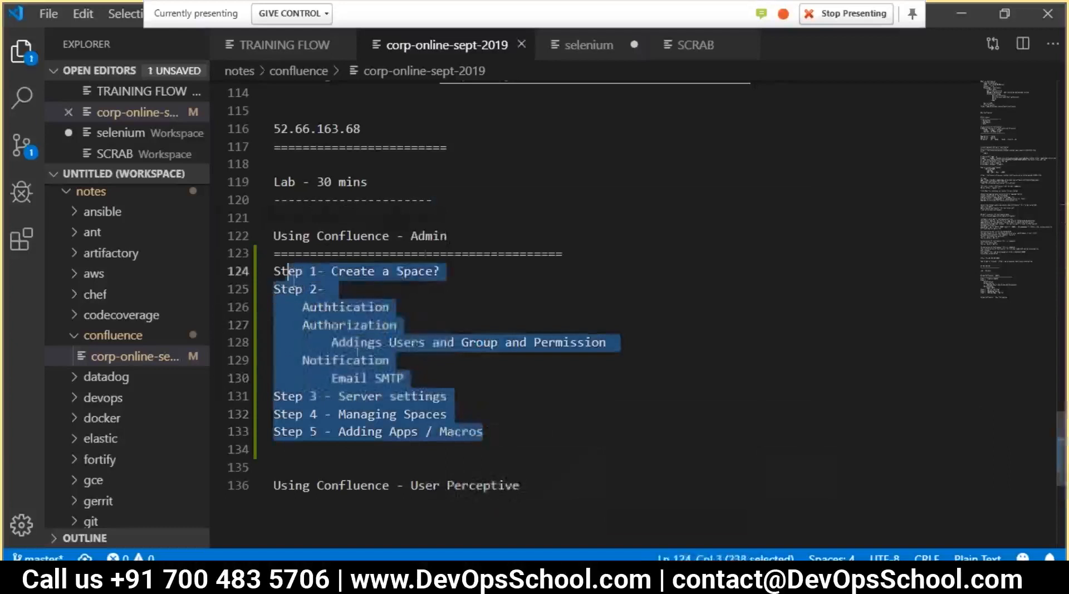
click(414, 412)
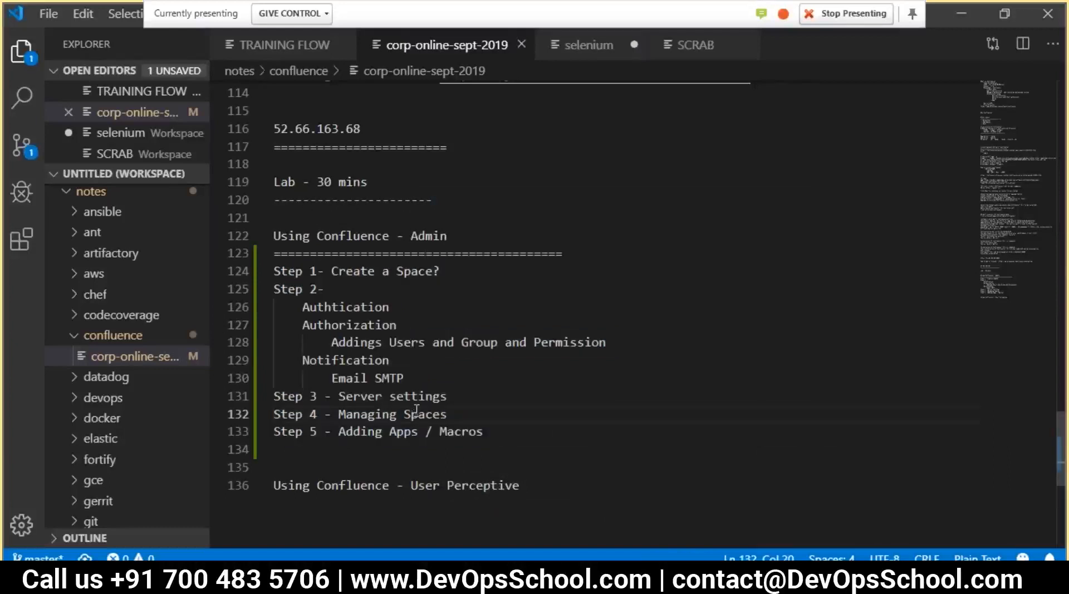
click(439, 288)
Add an indented 'folder' item under Step 1 - Create a Space?
key(alt+Tab)
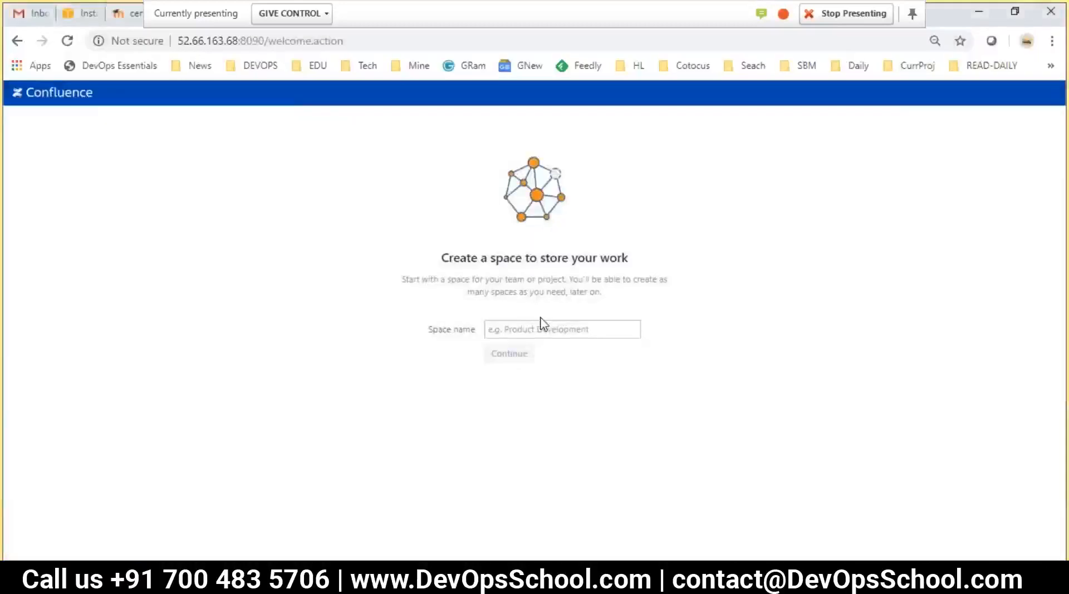
key(alt+Tab)
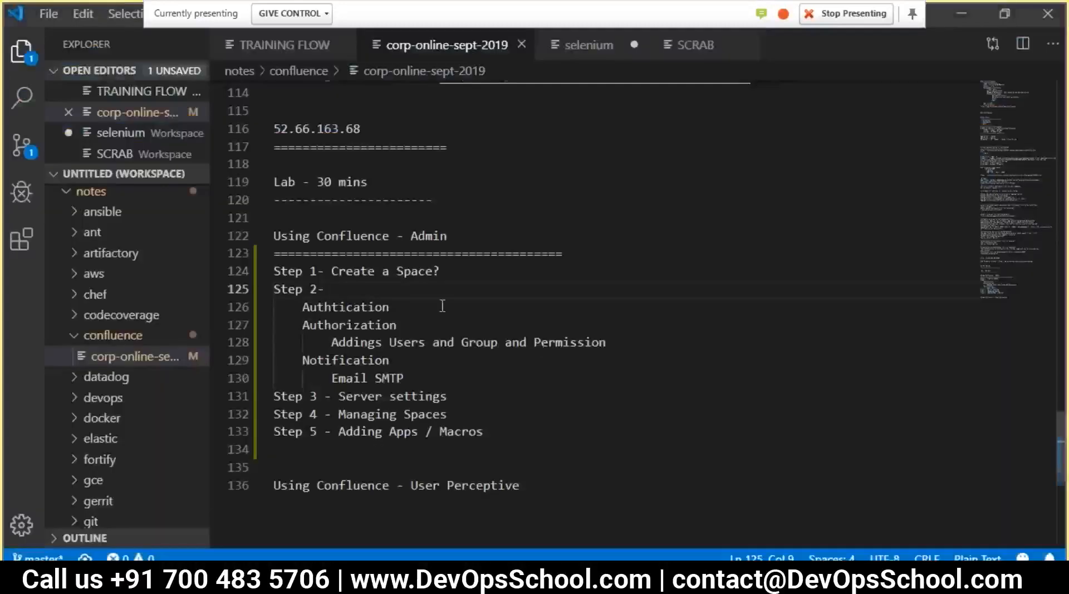
click(459, 270)
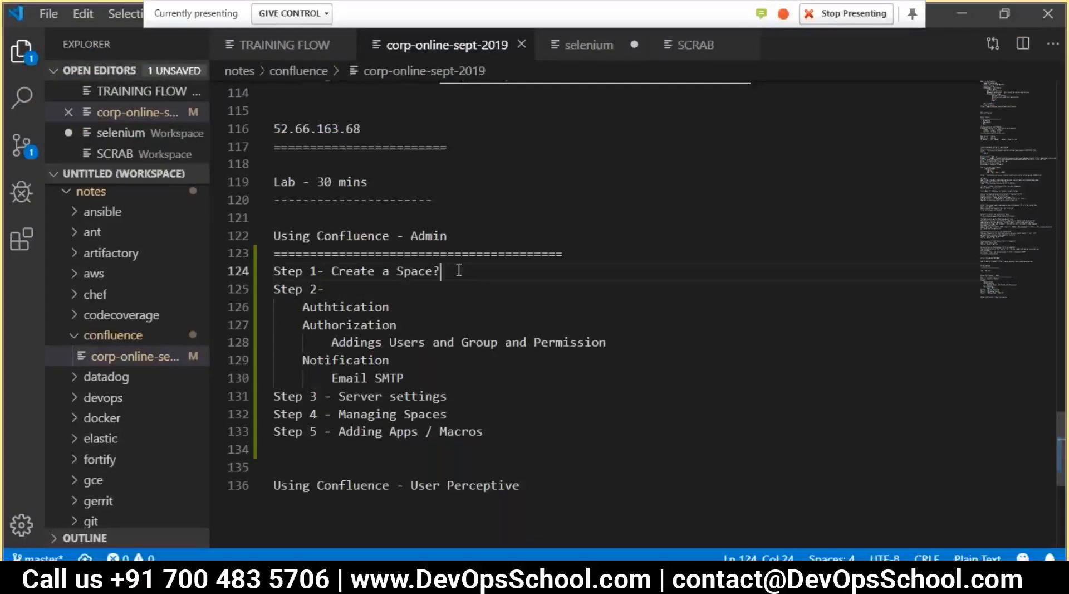
key(Return)
key(Tab)
key(Tab)
text(FOLDER)
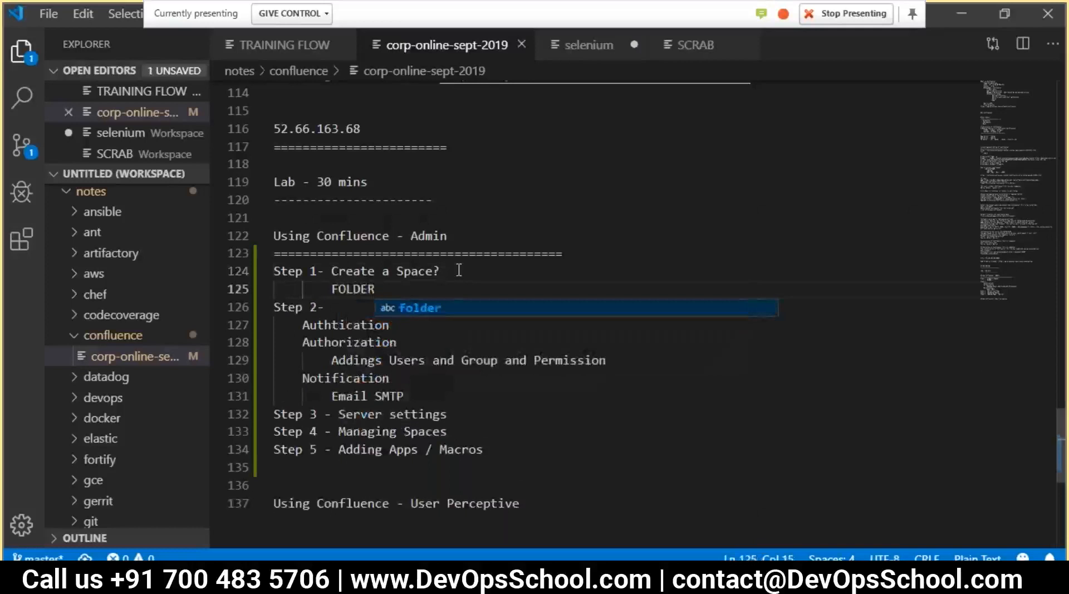
key(Return)
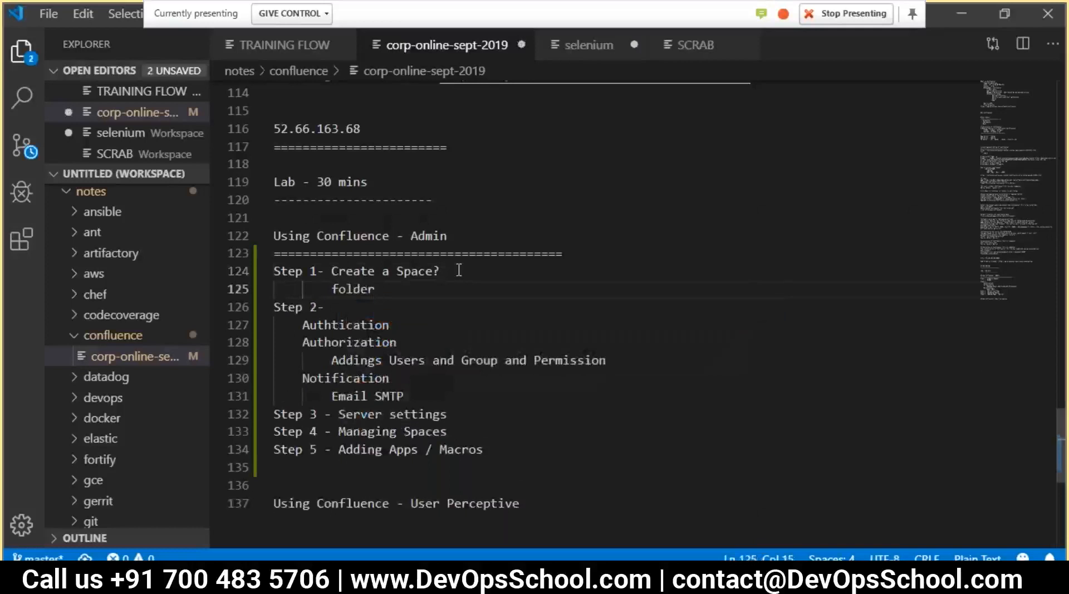
Nest pages, files and page entries beneath folder and save the notes
key(Return)
key(Tab)
text(pages)
key(Return)
key(Tab)
key(BackSpace)
text(page)
key(ctrl+s)
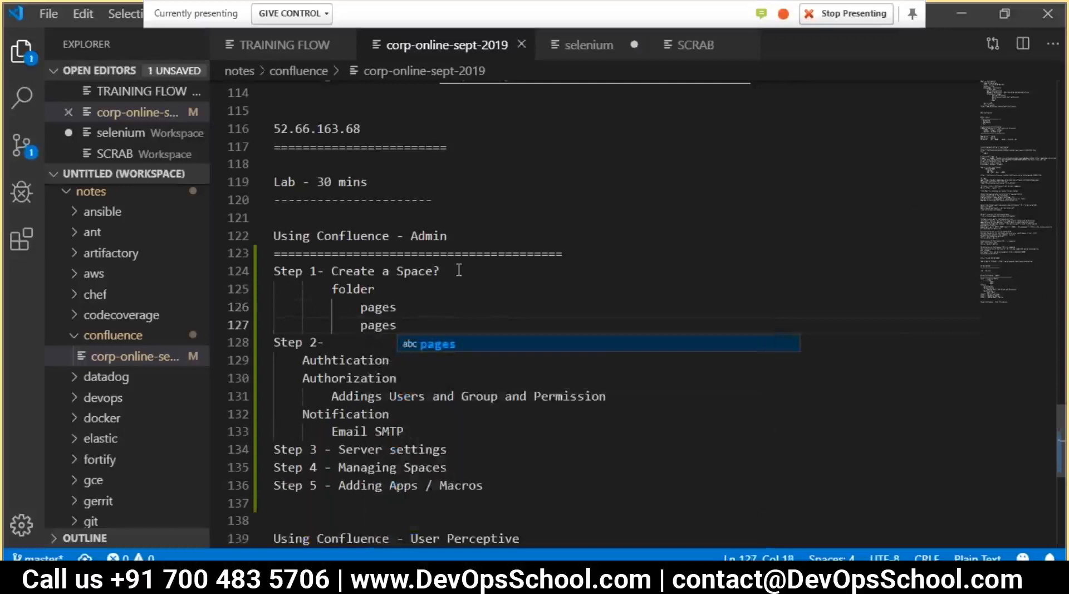
click(464, 307)
key(Return)
text(files)
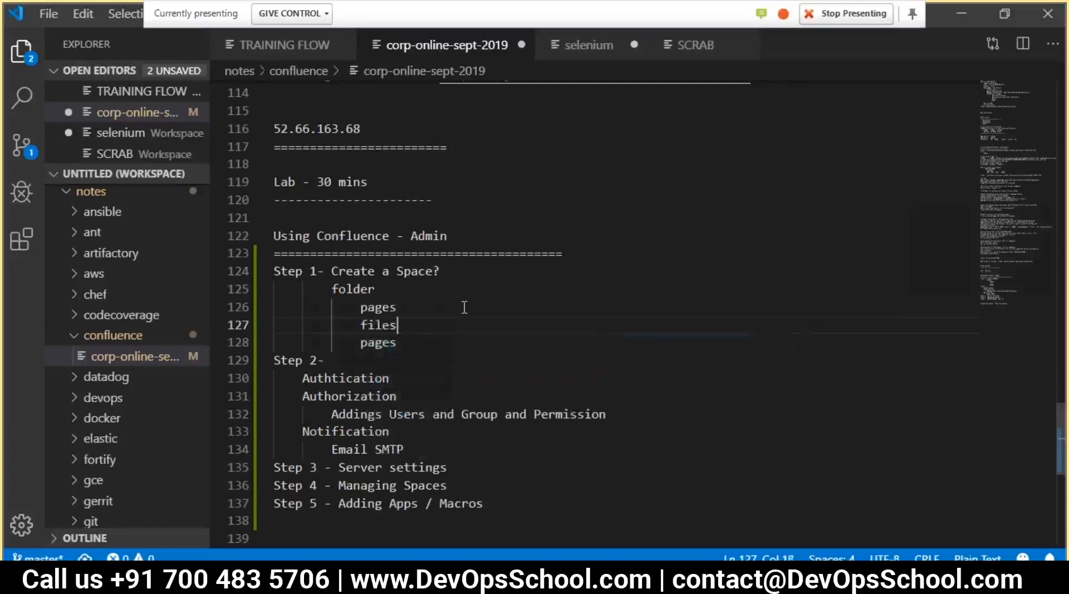
Highlight the folder entries, Step 2 items and the word Space while explaining the outline
drag(405, 344, 310, 288)
click(390, 303)
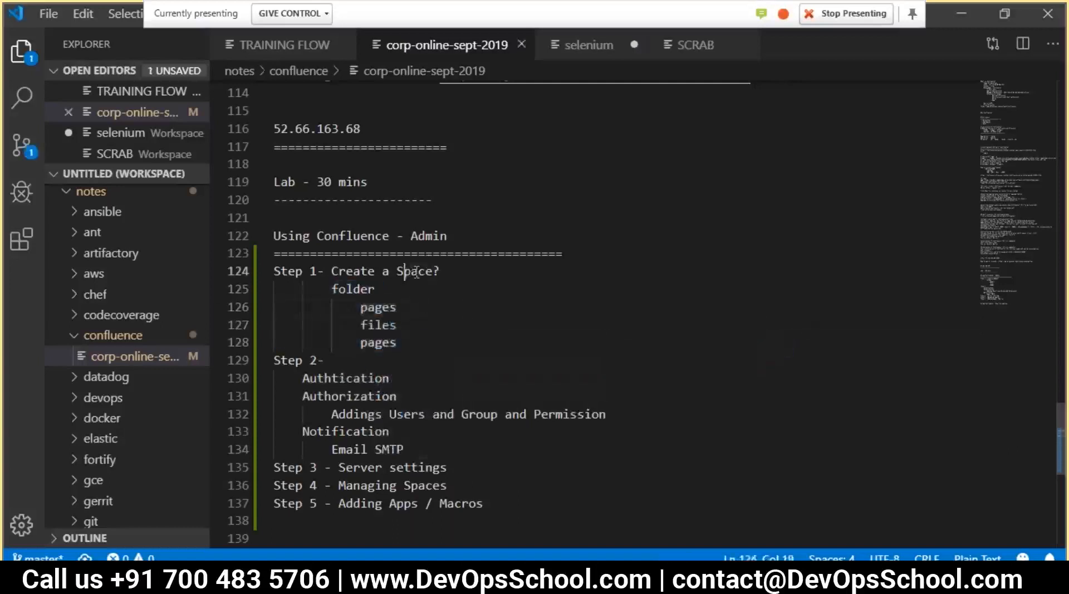
drag(404, 271, 438, 275)
double_click(357, 289)
drag(396, 343, 362, 303)
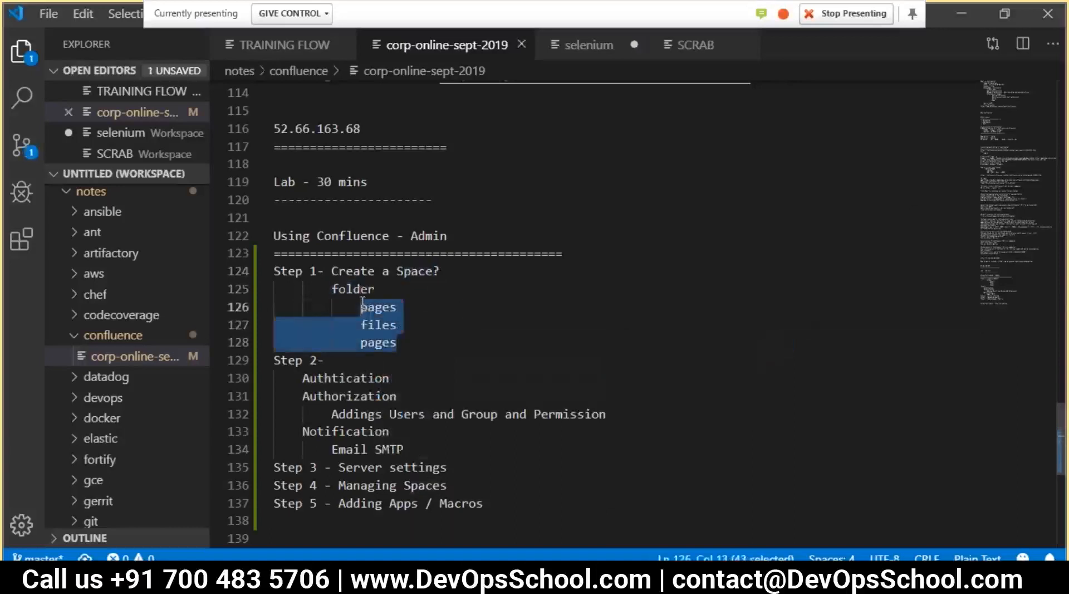
click(415, 340)
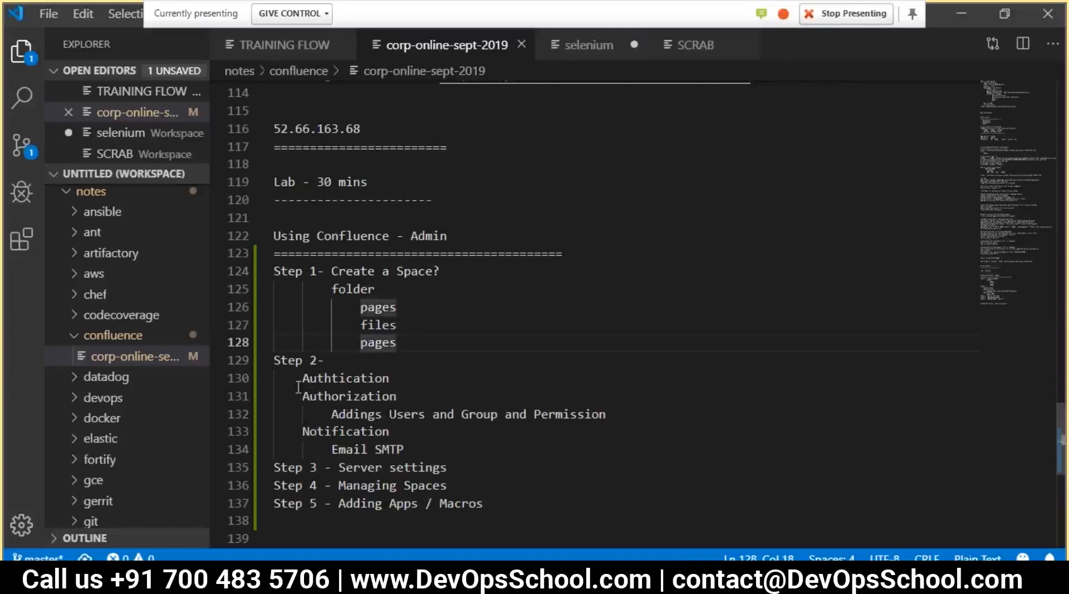
drag(291, 381, 420, 443)
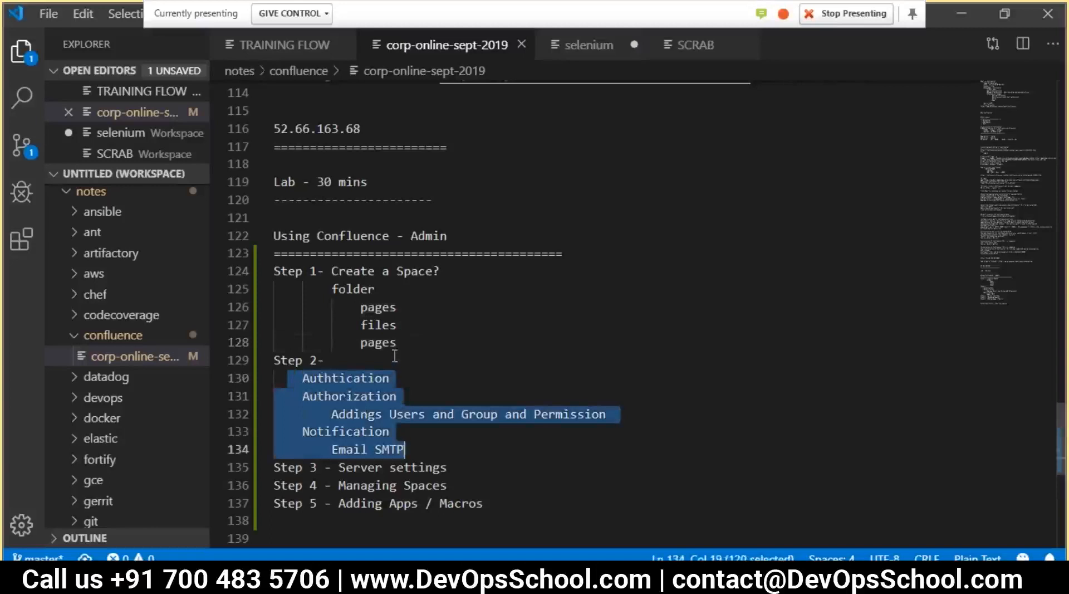
double_click(409, 273)
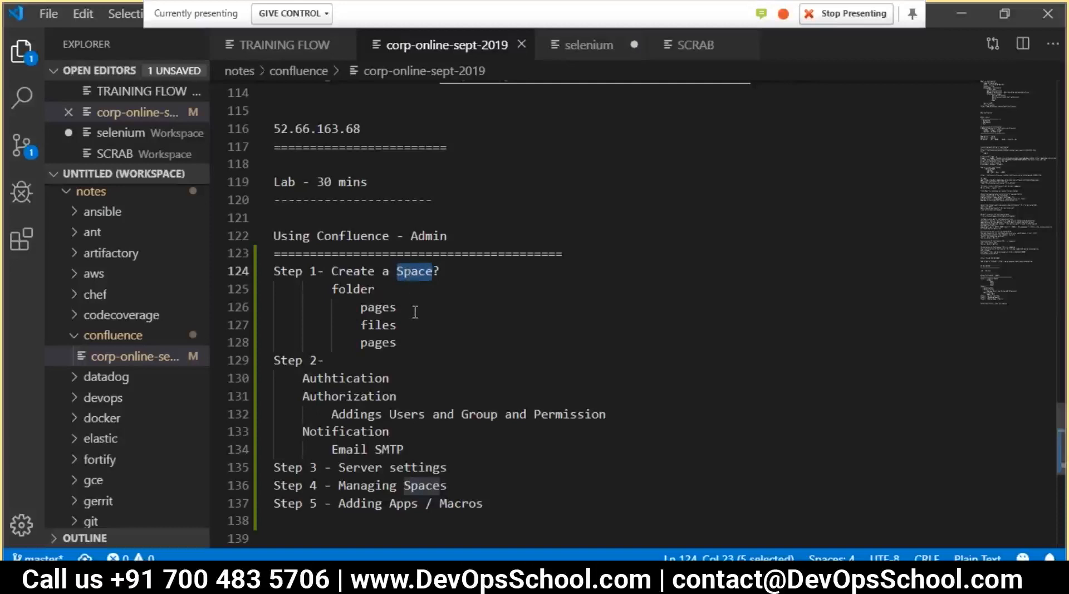
click(434, 340)
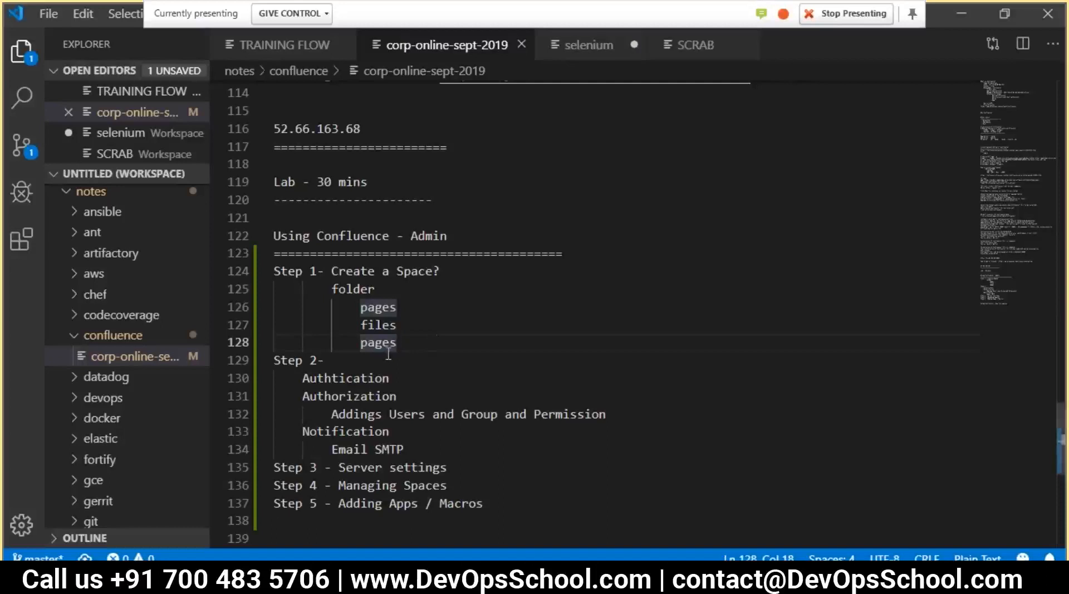
drag(410, 342, 299, 302)
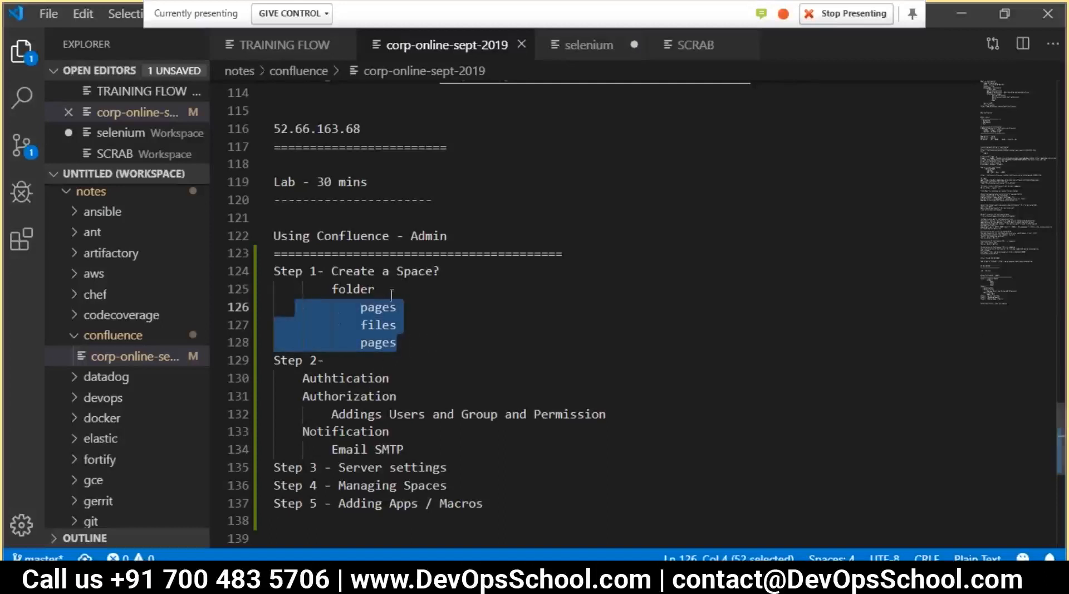
double_click(415, 271)
On the Create a space page, set the space name to CTSX and continue
mouse_move(134, 579)
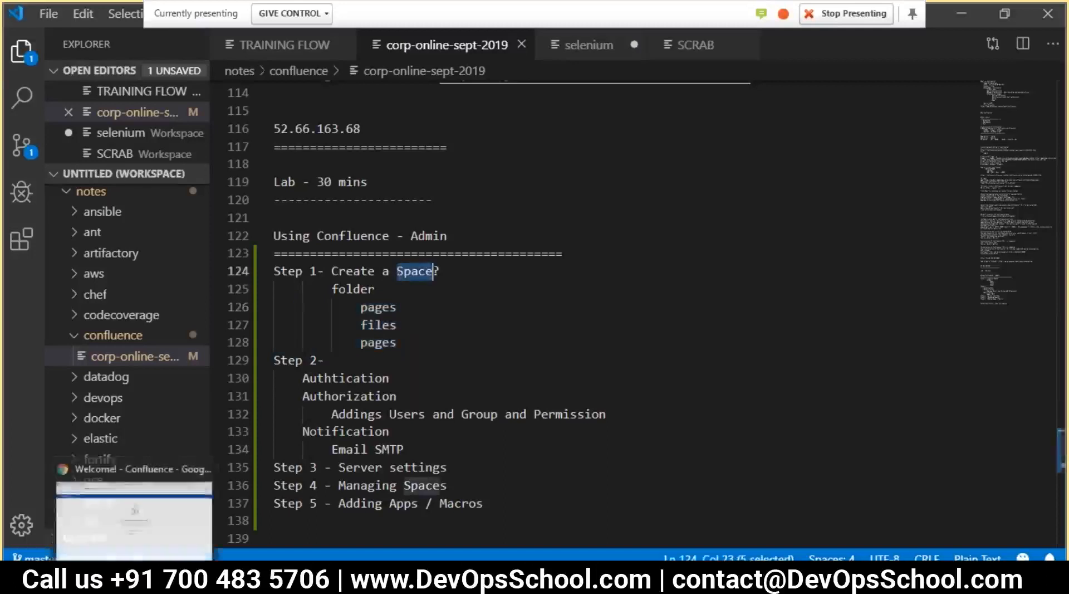
click(134, 518)
click(519, 333)
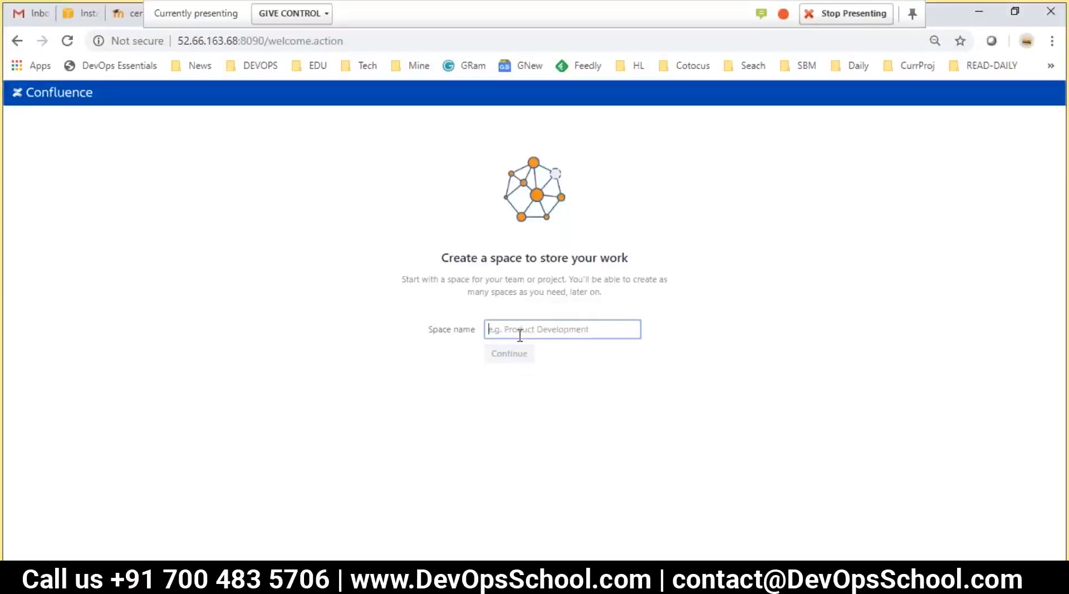
text(Ct)
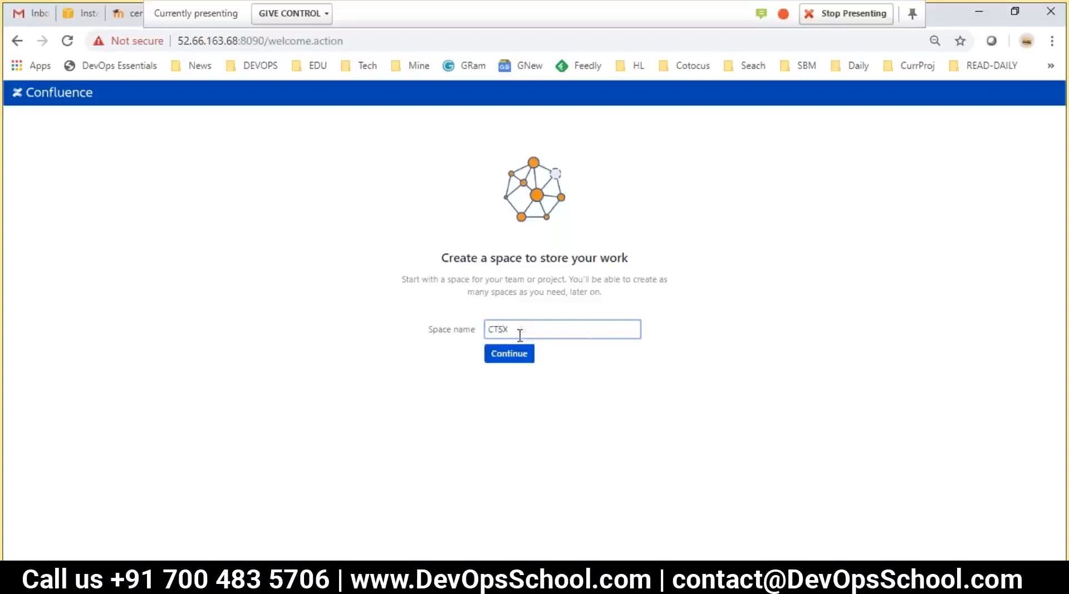
double_click(493, 329)
click(497, 358)
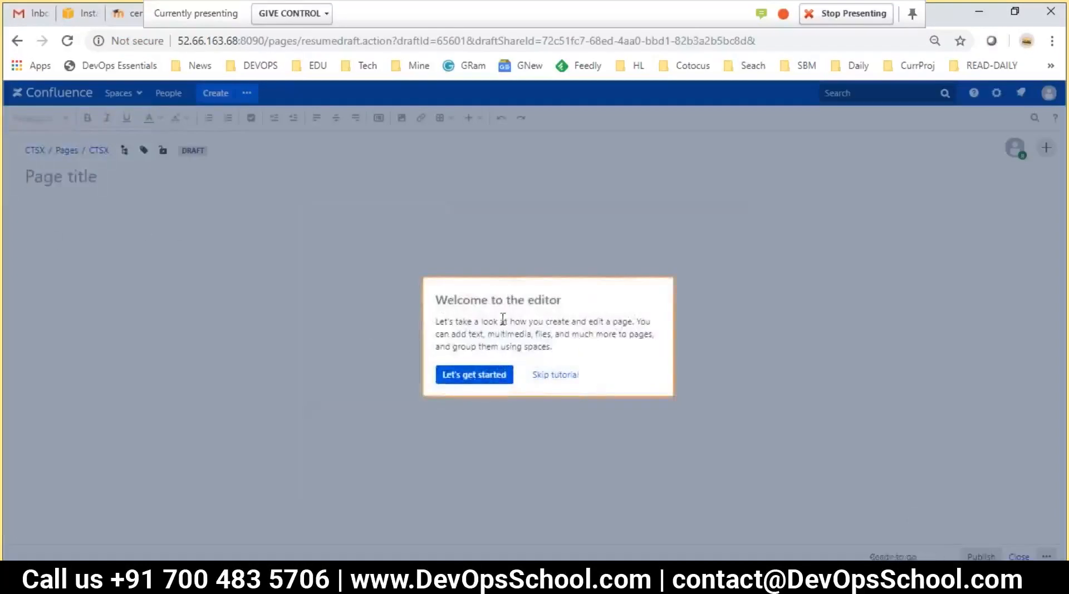
Skip the editor tutorial and fill the CTSX draft with the Meeting notes template
drag(442, 303, 598, 305)
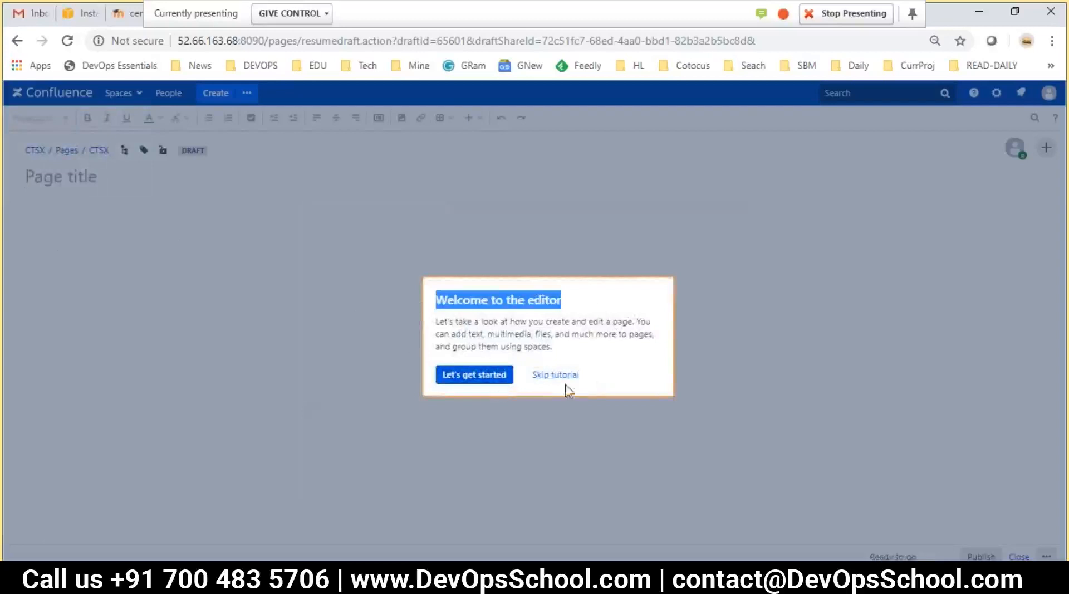
click(459, 381)
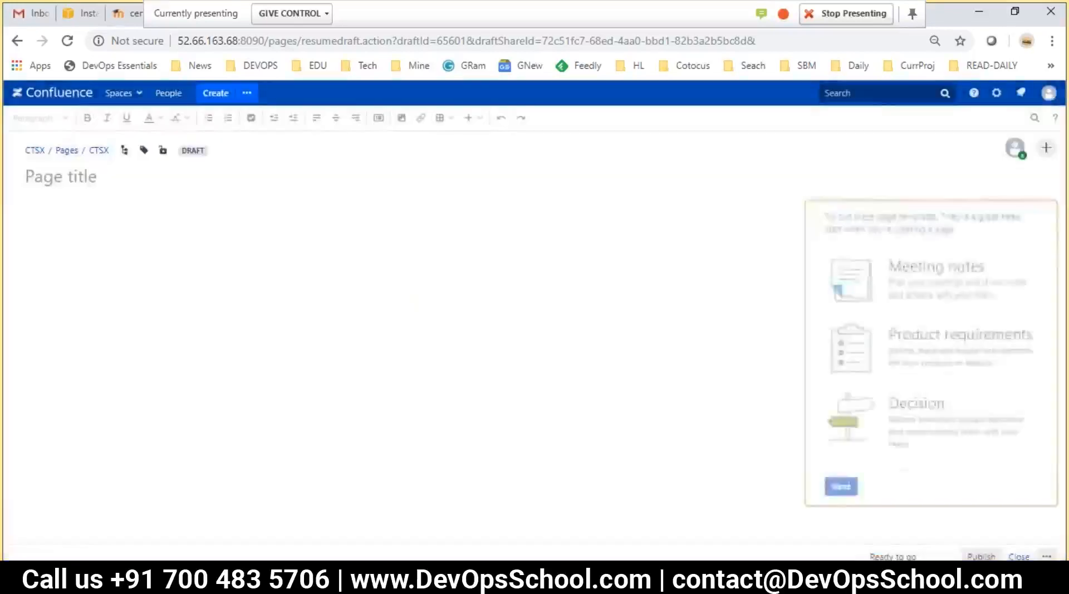
click(962, 266)
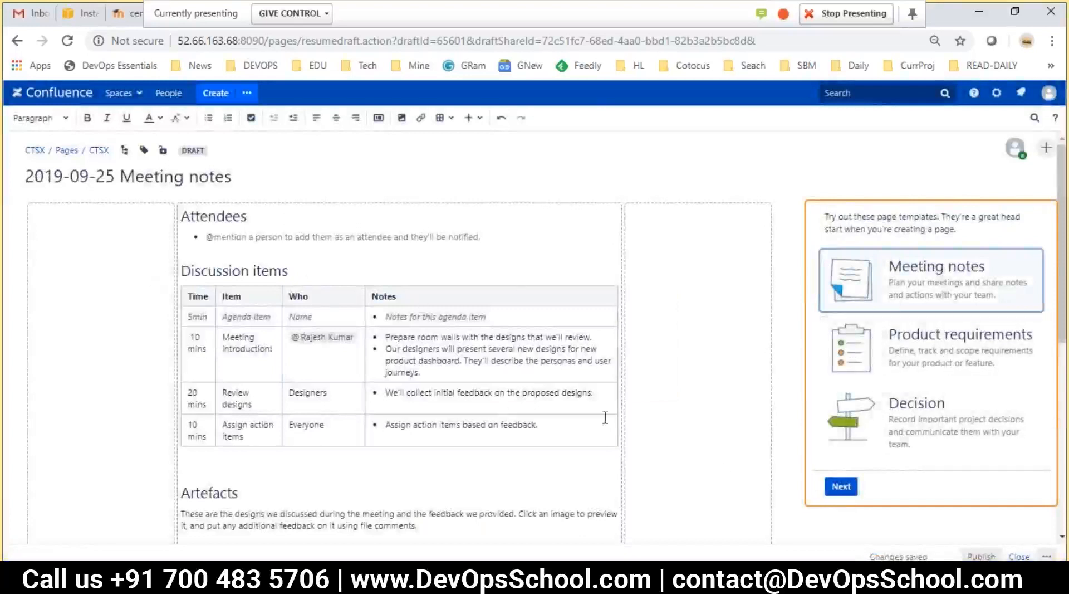
Step through the editor tour tips through the publish tip and dismiss the last one
click(841, 488)
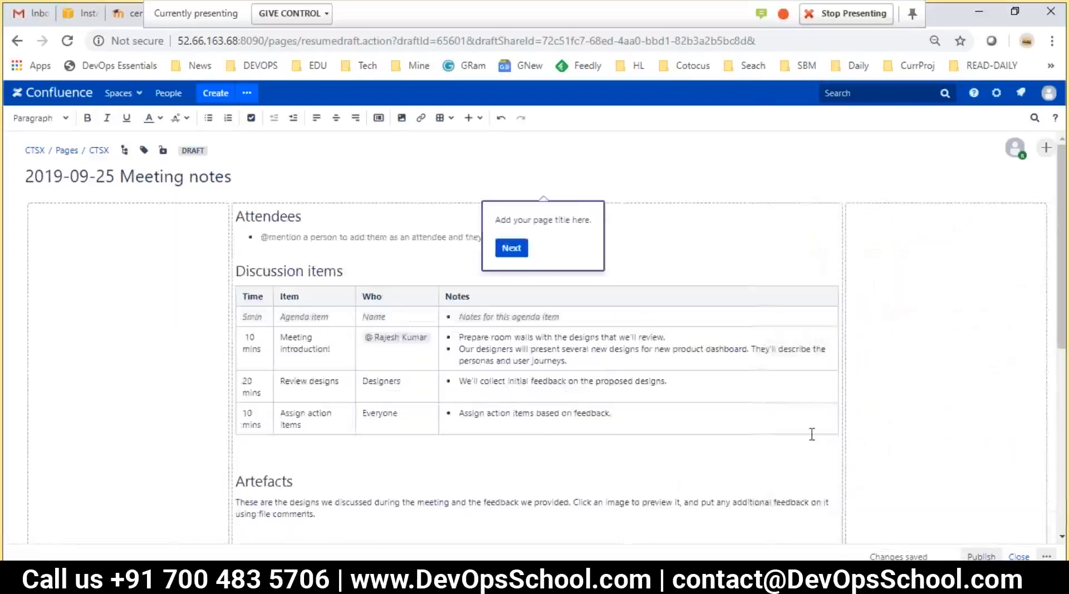
click(510, 251)
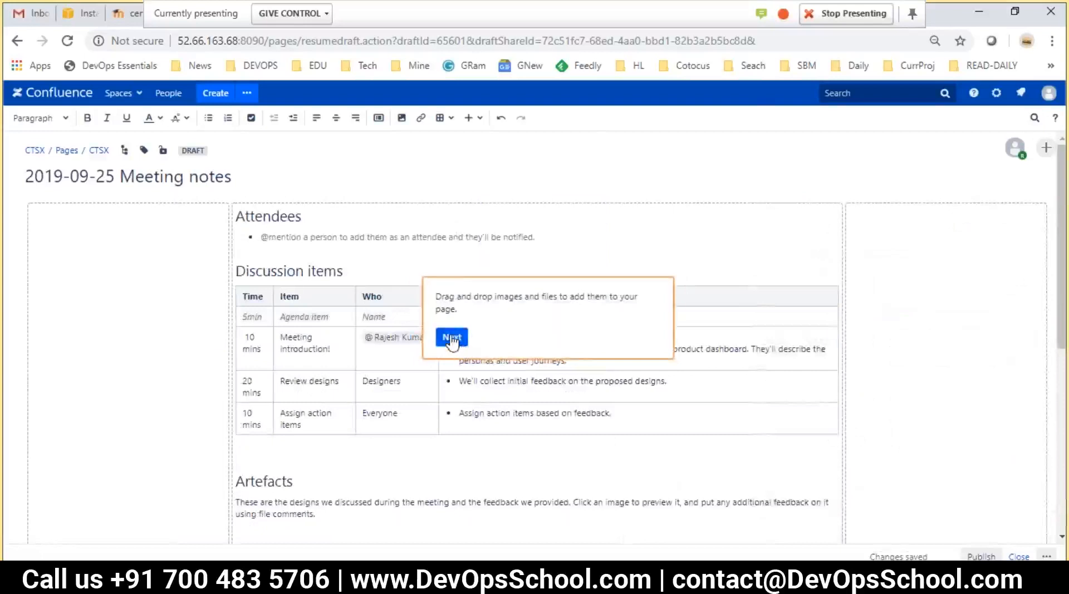
click(452, 338)
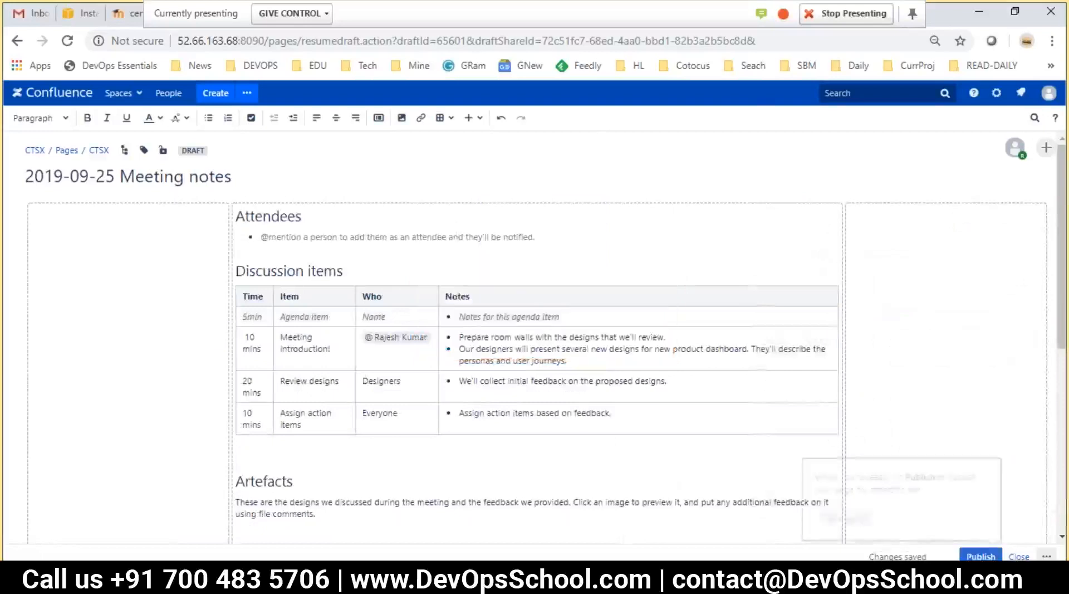
click(850, 519)
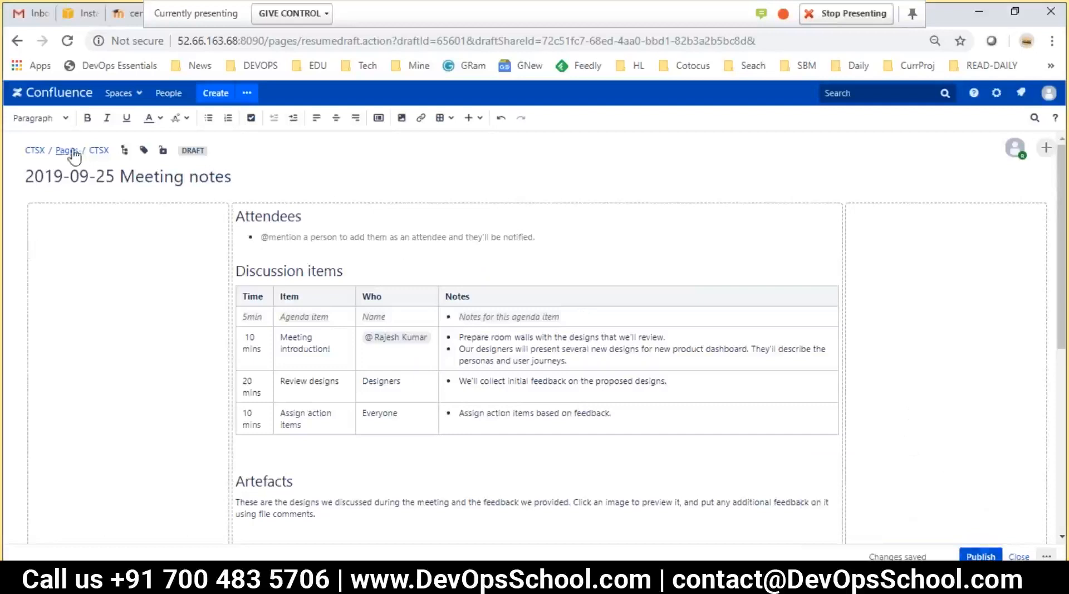
Go to the CTSX space home page and scroll through its sample content
click(35, 150)
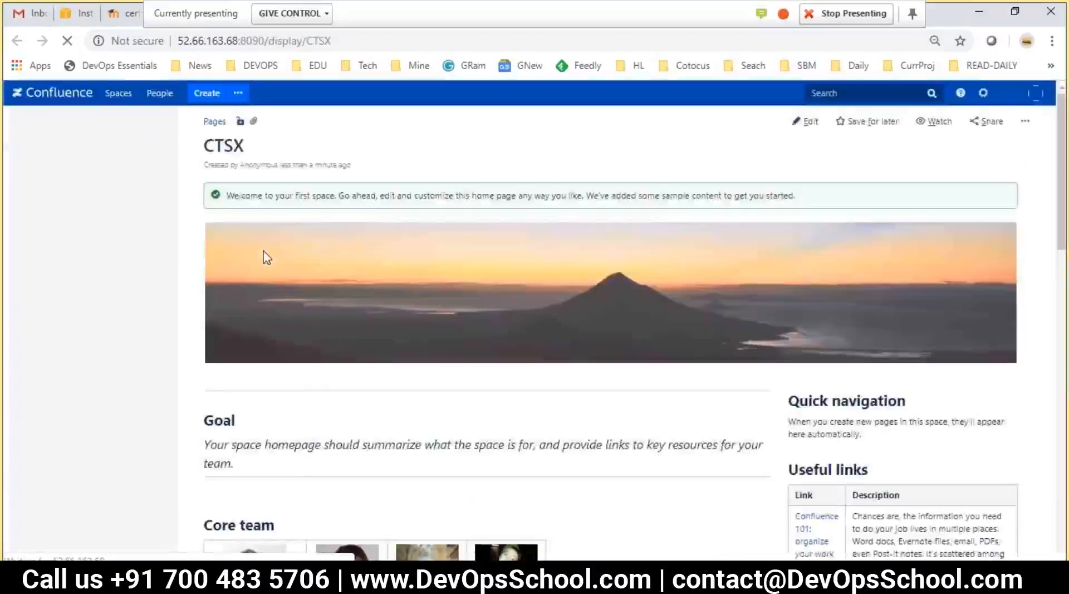
scroll(370, 315, down, 2)
scroll(371, 321, up, 2)
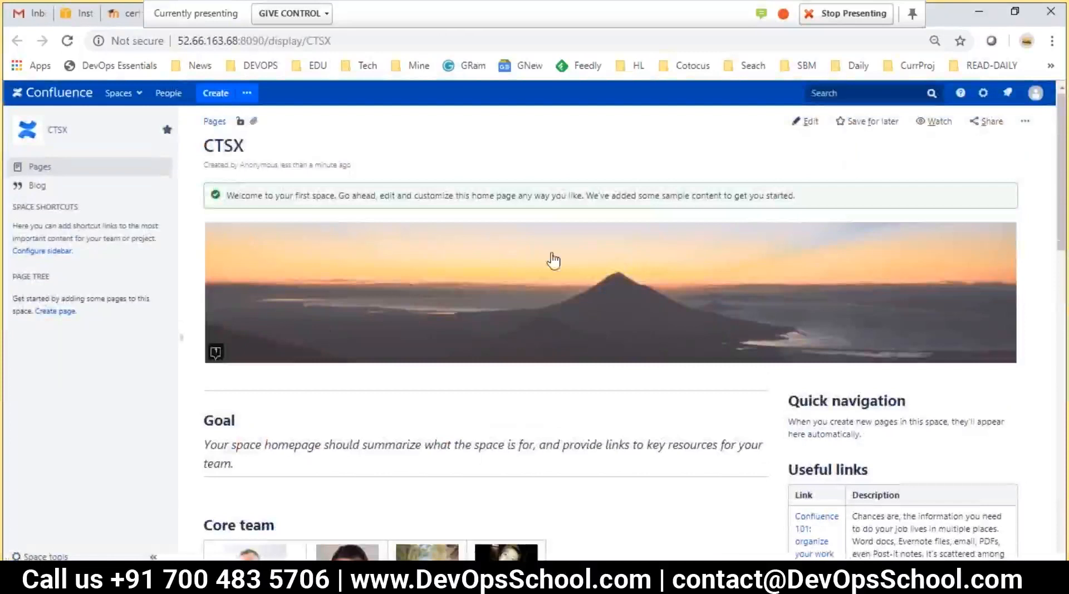
scroll(515, 370, down, 6)
scroll(516, 369, down, 5)
scroll(512, 372, up, 11)
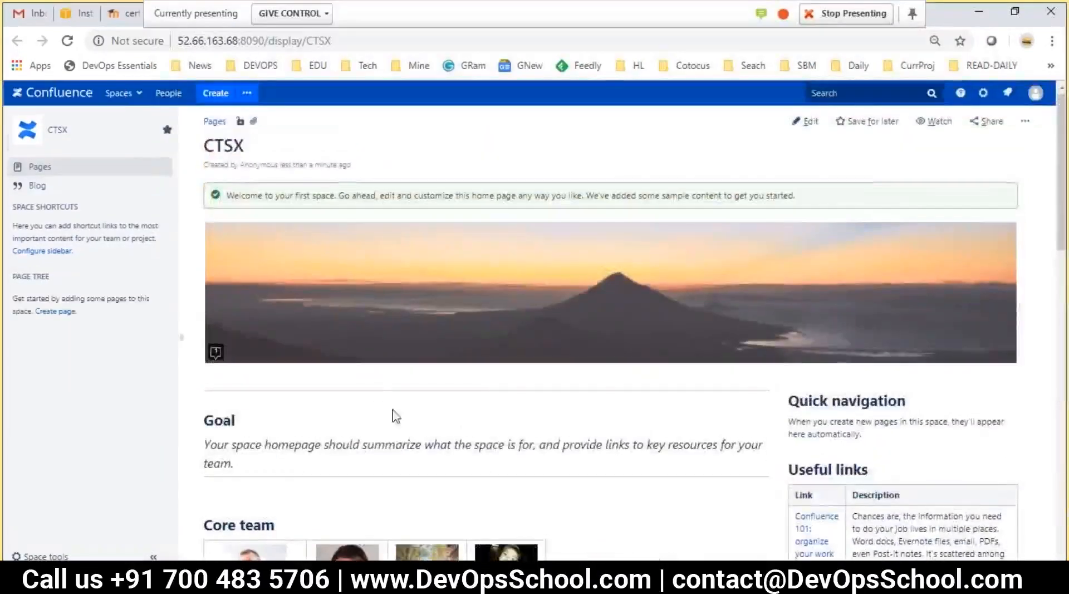
scroll(372, 384, down, 6)
scroll(368, 377, down, 2)
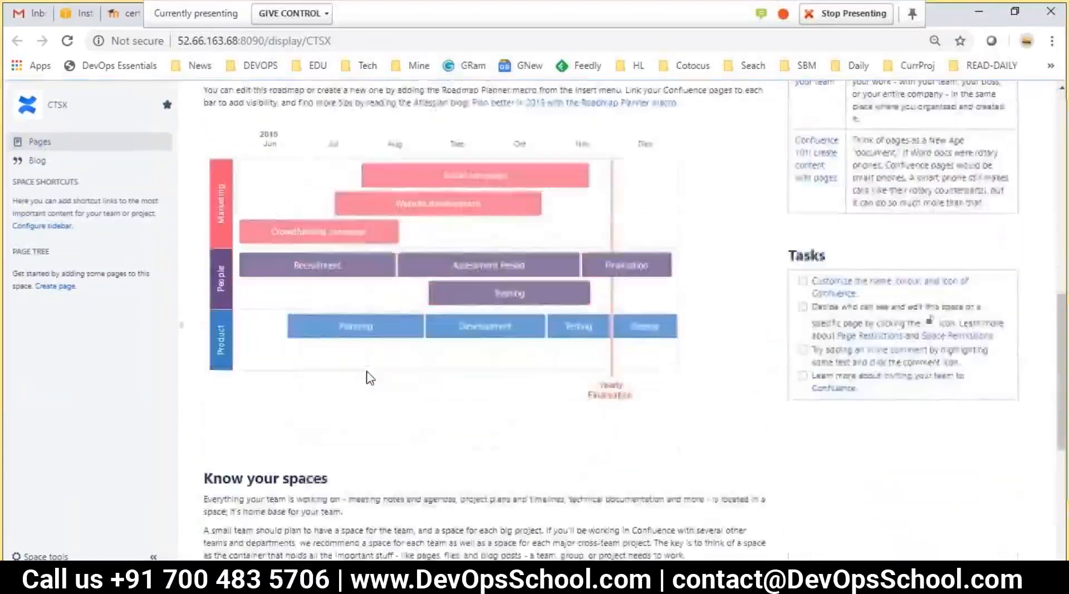
scroll(366, 377, up, 7)
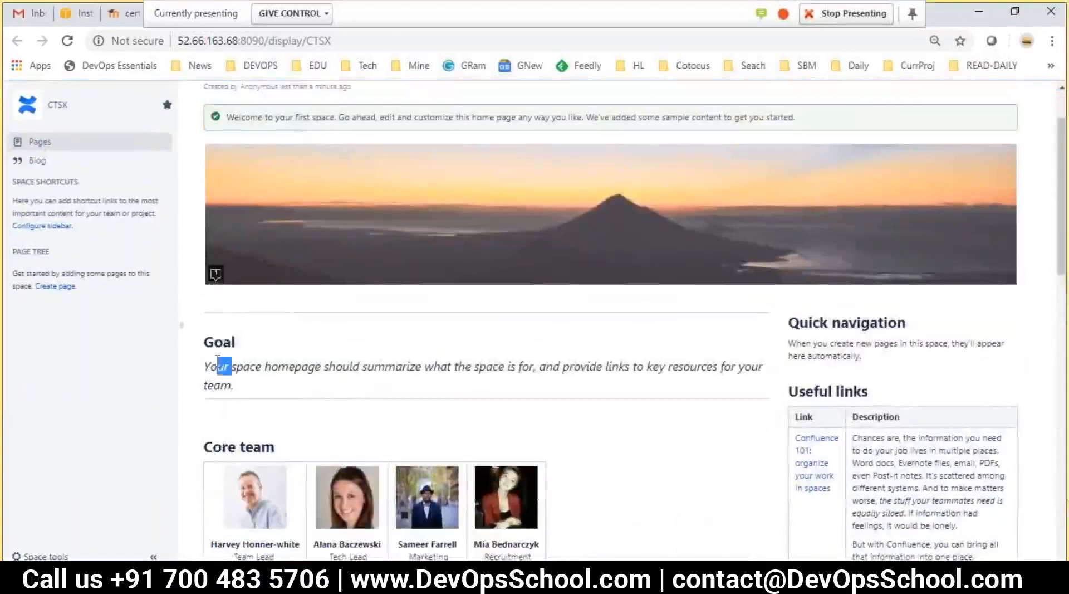
Highlight the Goal section and other sample text while scrolling down the home page
drag(217, 360, 235, 355)
scroll(274, 341, down, 4)
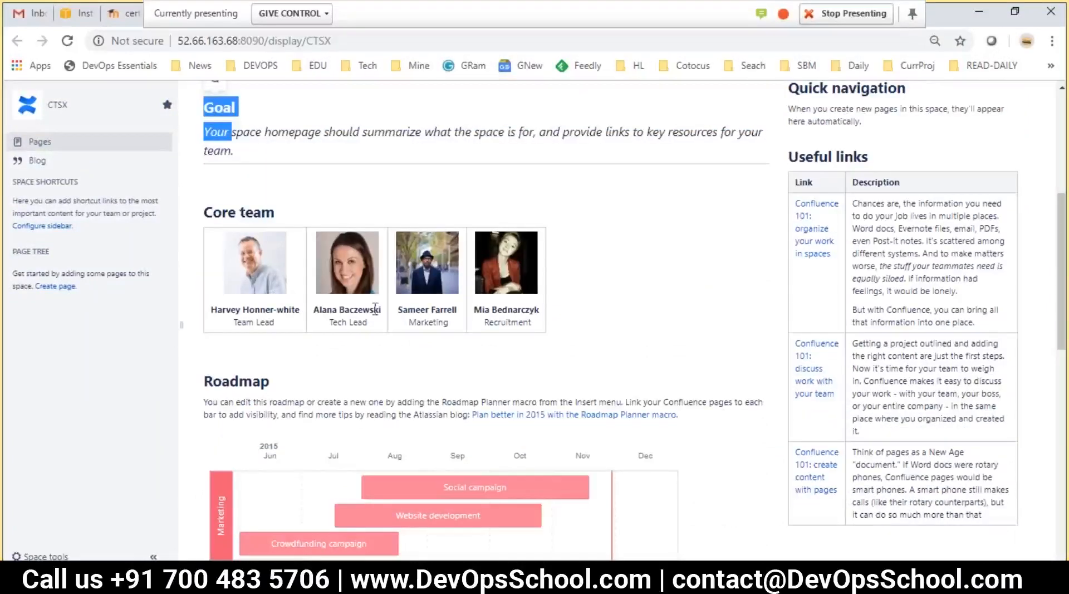
scroll(376, 312, down, 1)
scroll(381, 320, down, 4)
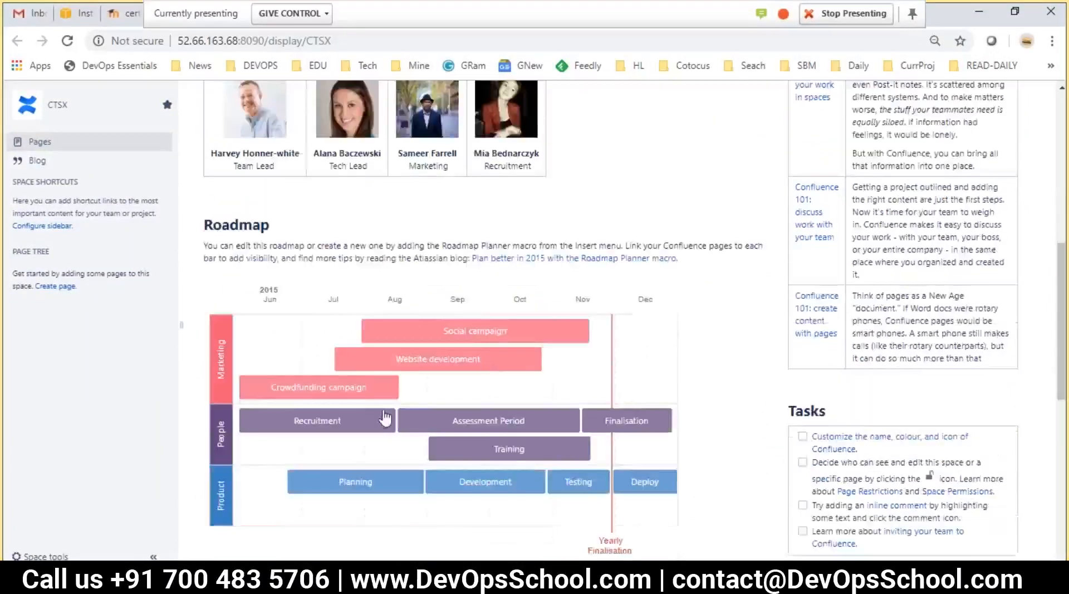
scroll(437, 384, down, 3)
drag(223, 399, 404, 443)
scroll(334, 390, down, 3)
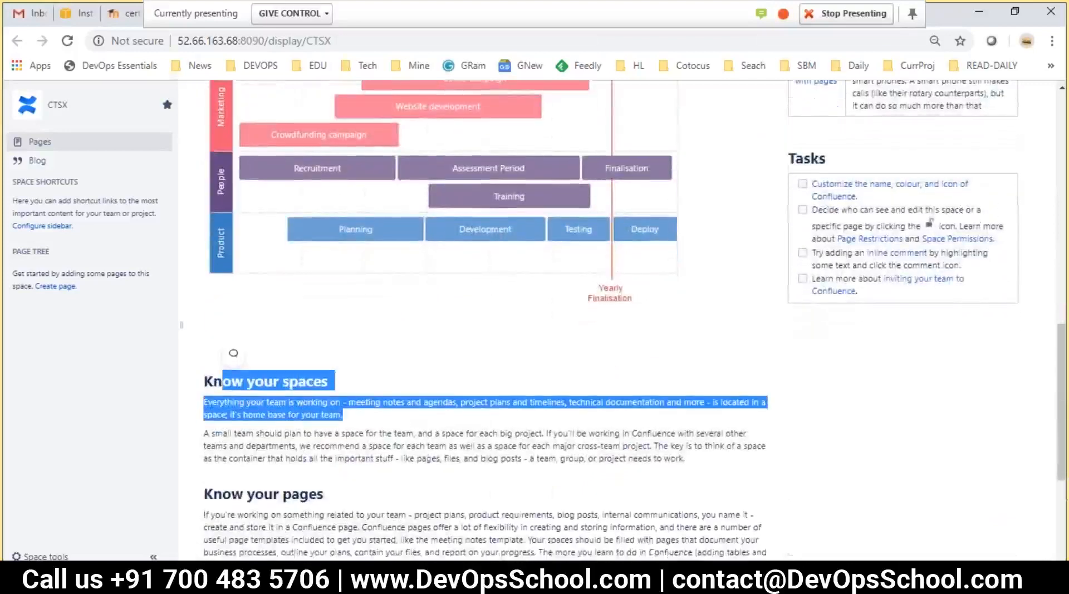
drag(243, 360, 417, 406)
scroll(646, 444, up, 12)
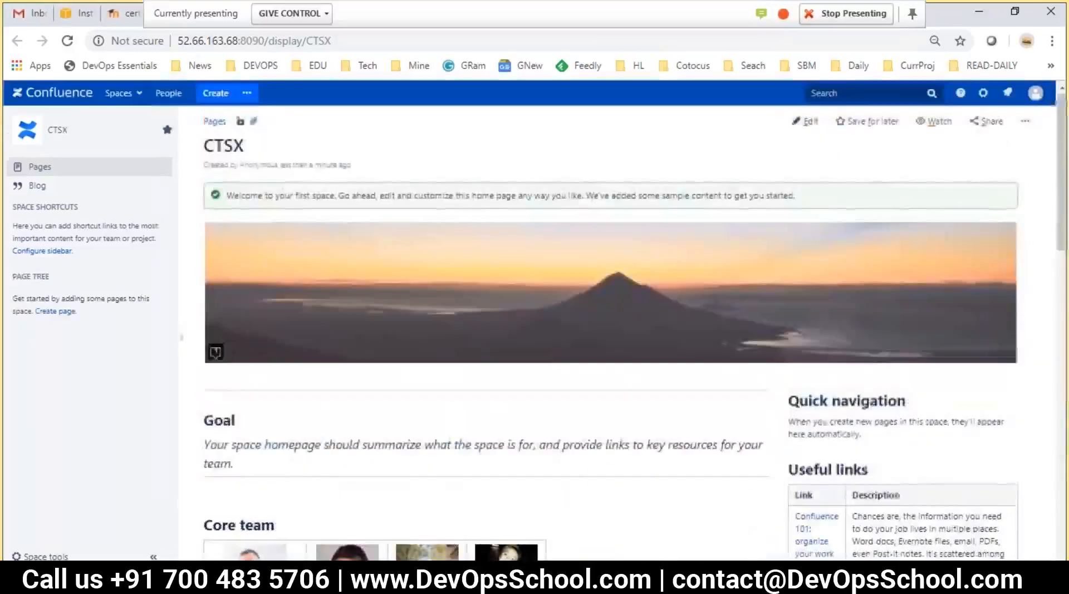
scroll(724, 278, down, 4)
drag(799, 244, 817, 265)
scroll(814, 334, down, 7)
scroll(814, 423, up, 10)
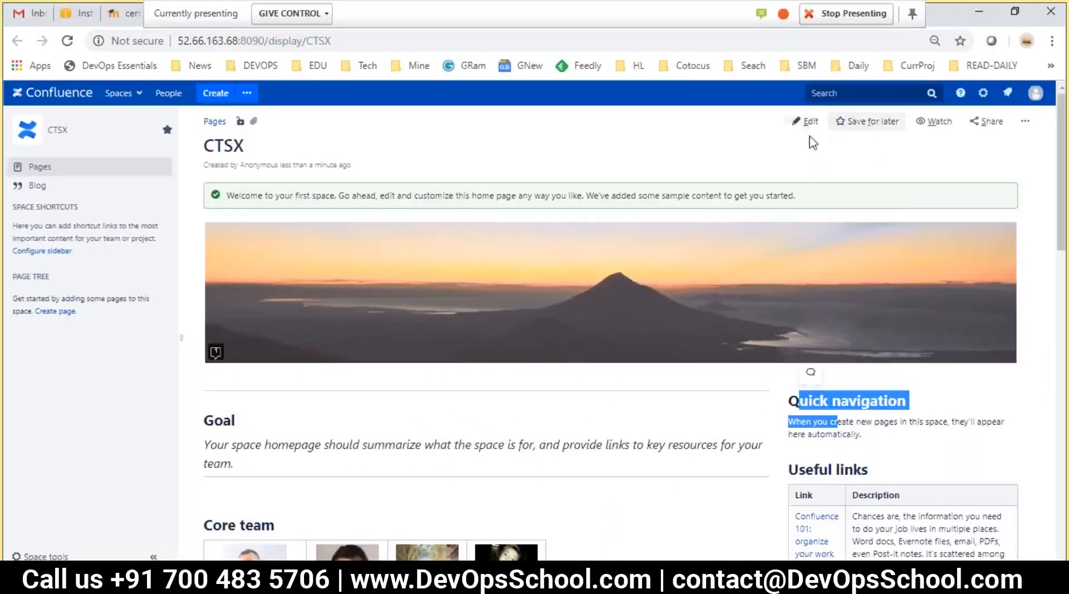
Highlight the CTSX page title and the CTSX space name in the sidebar
click(253, 149)
drag(253, 149, 203, 145)
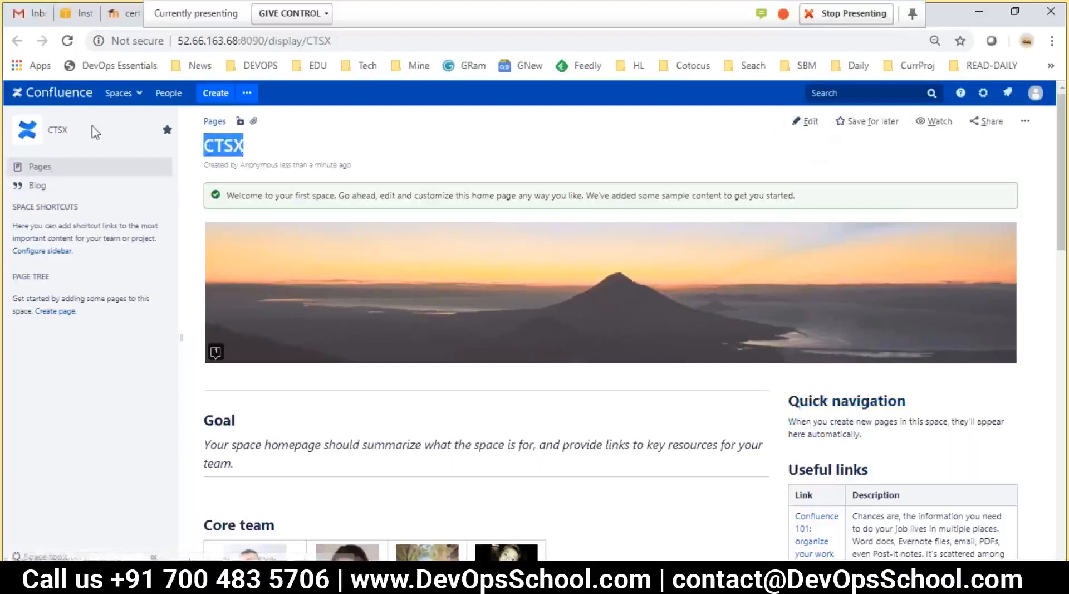
click(72, 139)
drag(72, 140, 55, 134)
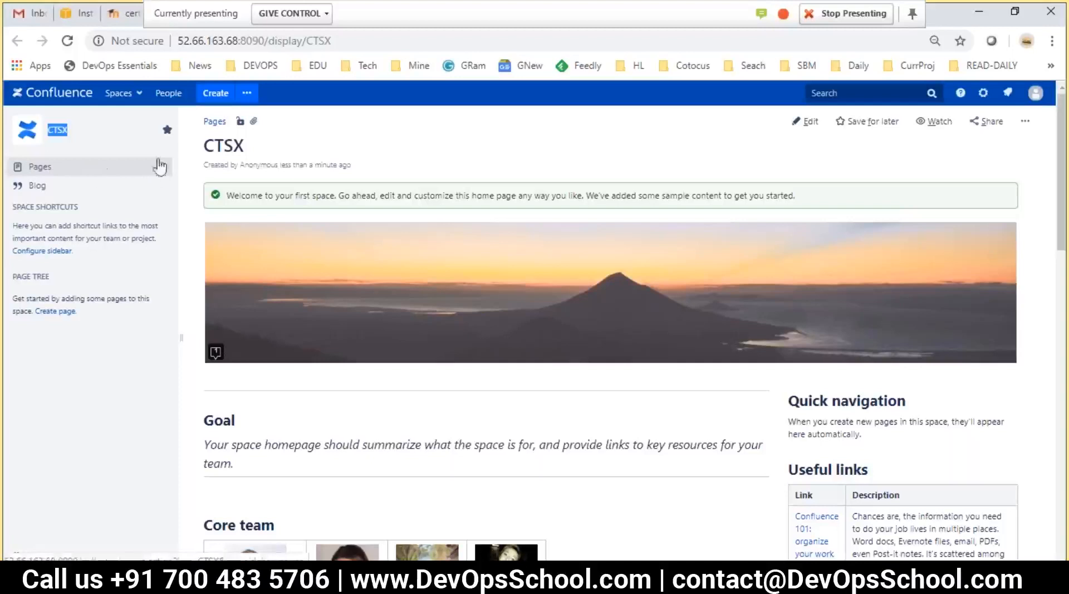
drag(259, 150, 201, 146)
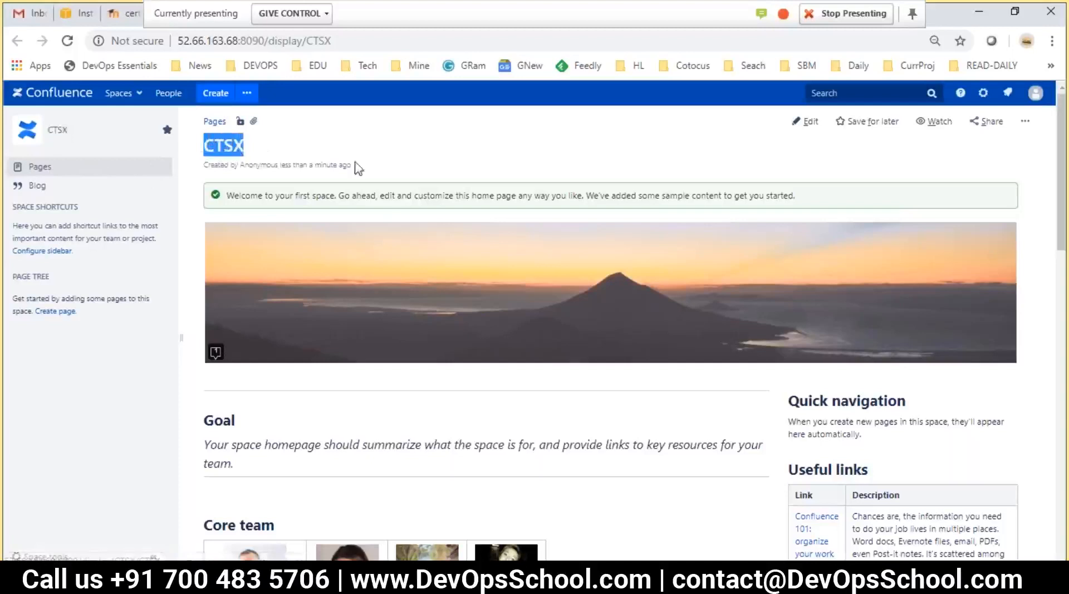
click(316, 143)
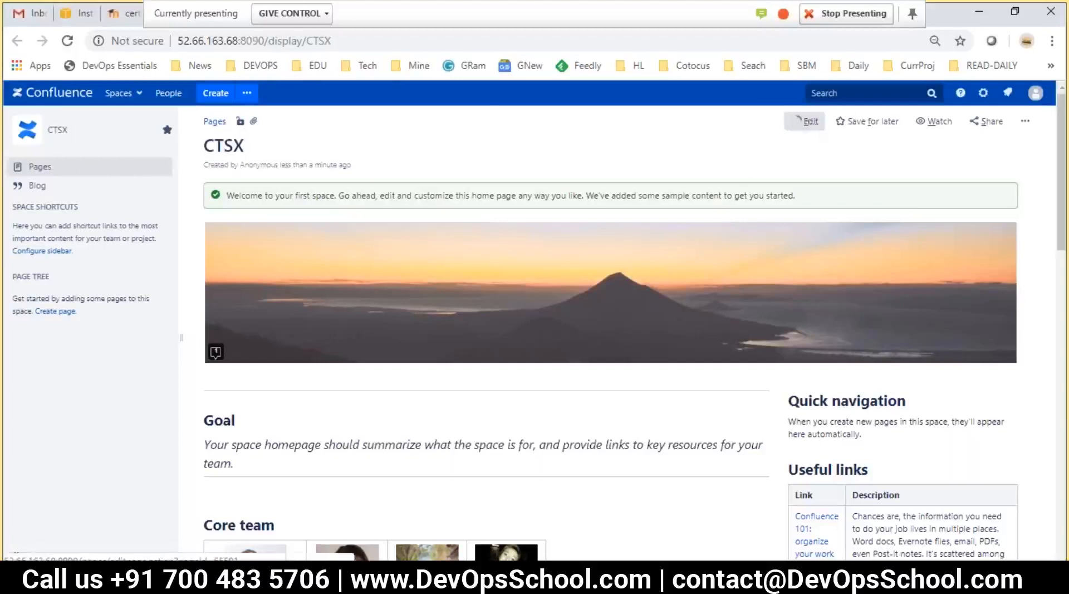
Put the CTSX home page into edit mode
click(810, 123)
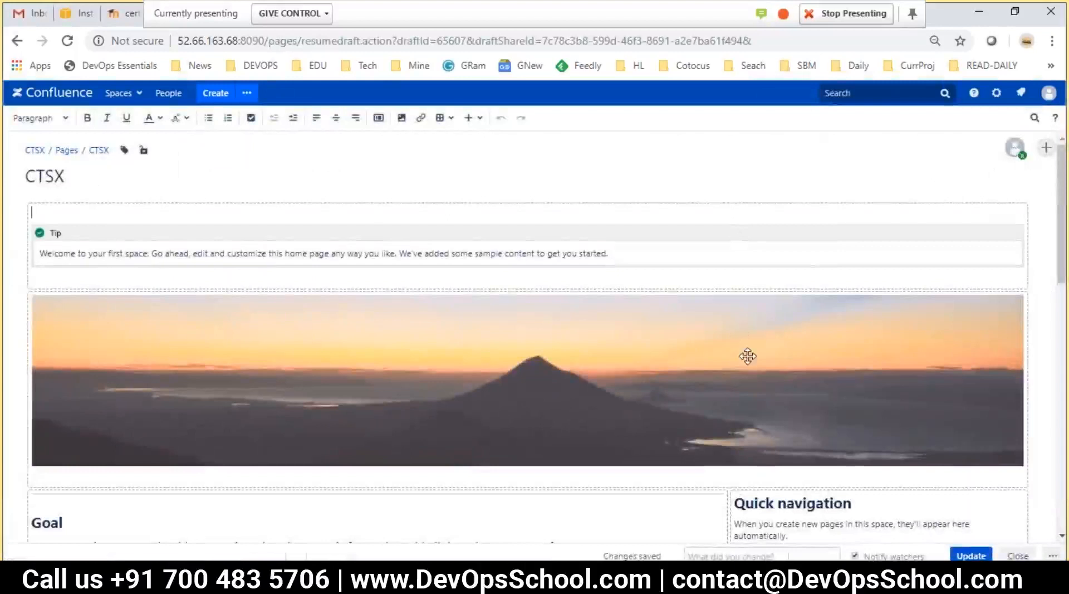
scroll(747, 354, down, 3)
scroll(1014, 156, up, 3)
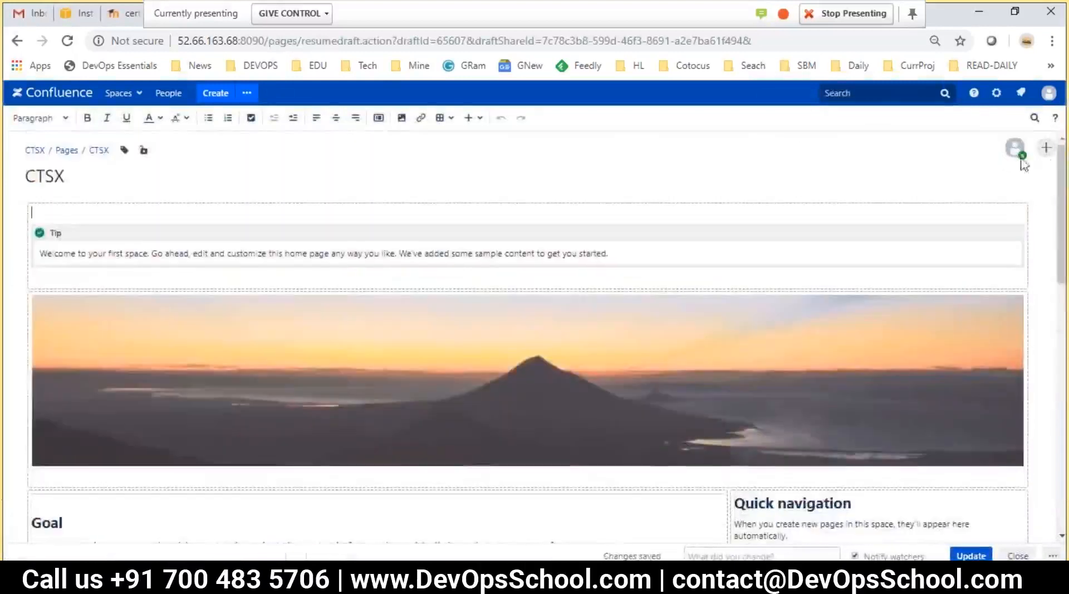
Copy the co-editing share link from Invite people to edit, then bring up the Create dialog
click(1048, 149)
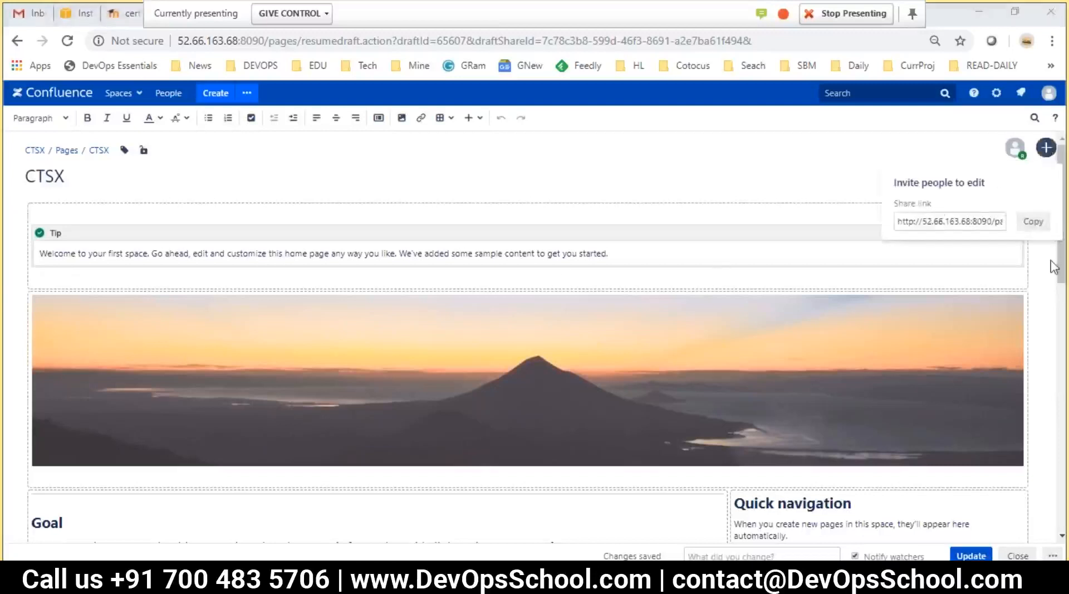
click(987, 221)
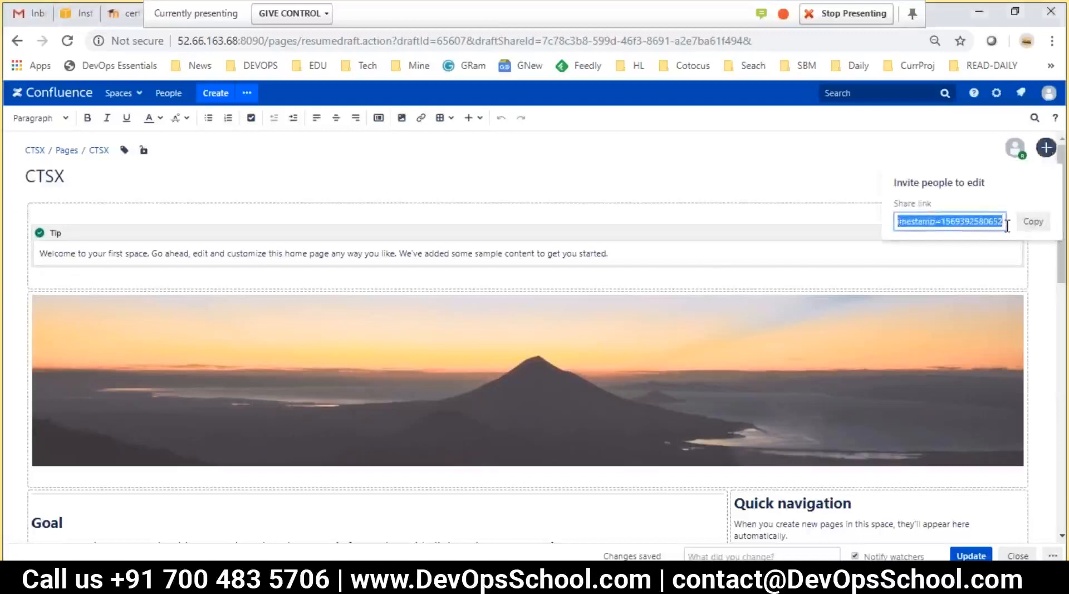
click(1031, 221)
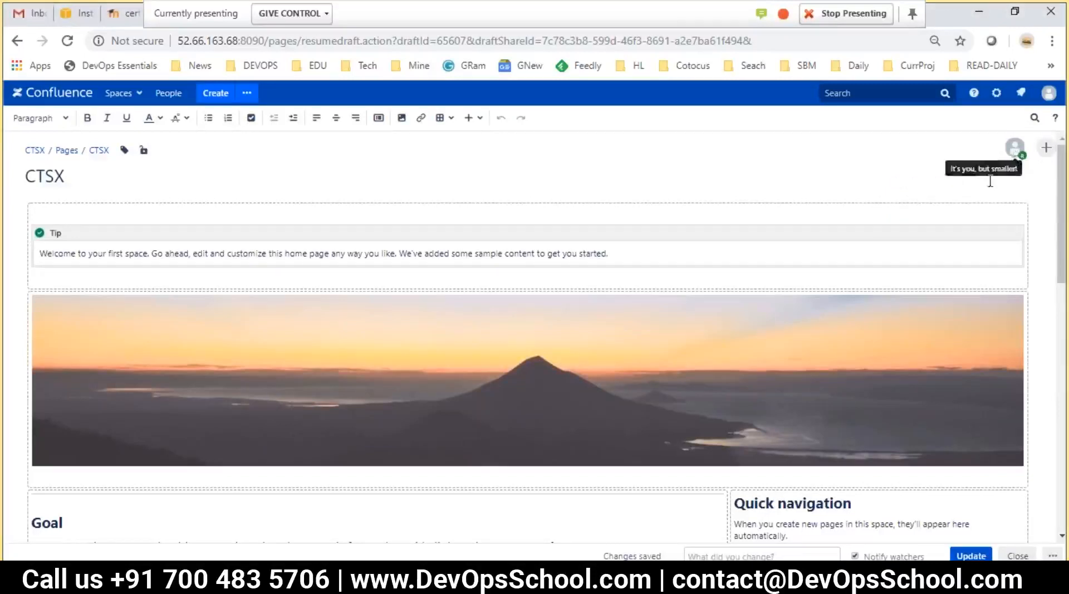
click(507, 166)
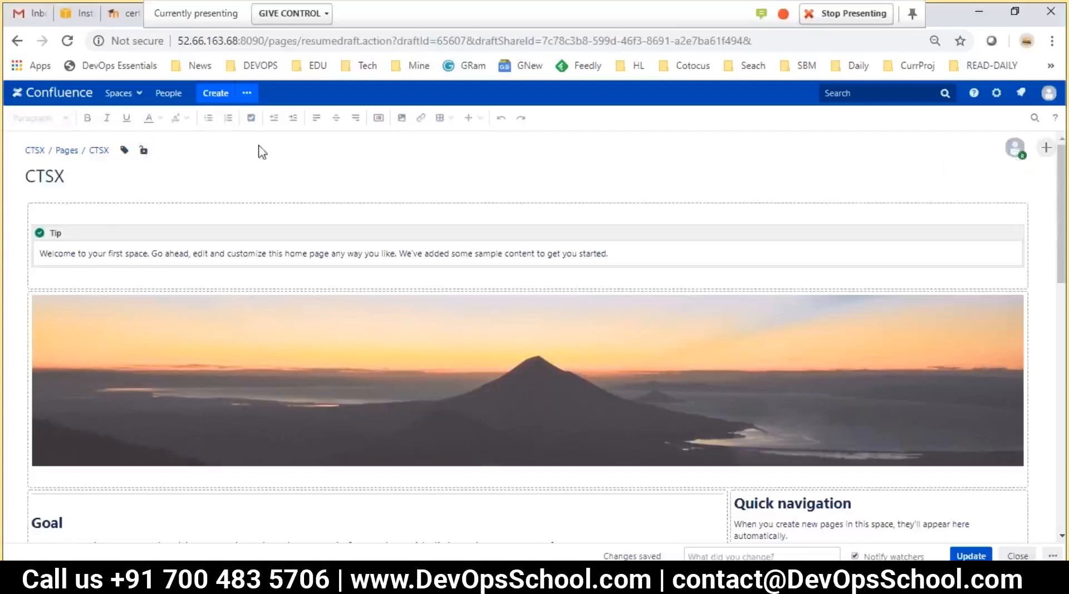
click(247, 93)
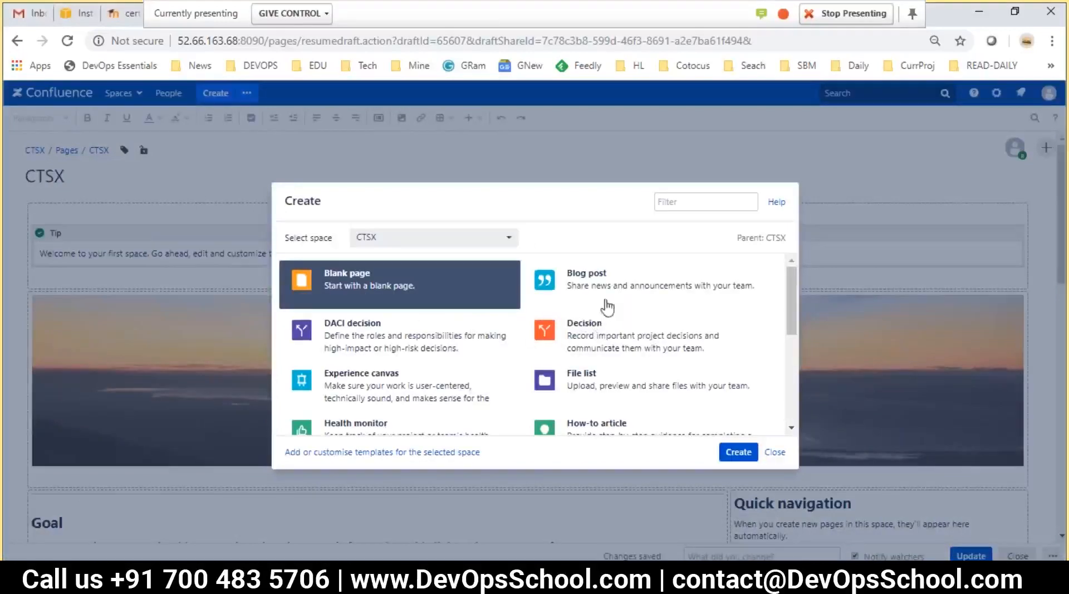
click(774, 452)
scroll(229, 395, down, 10)
scroll(336, 414, down, 3)
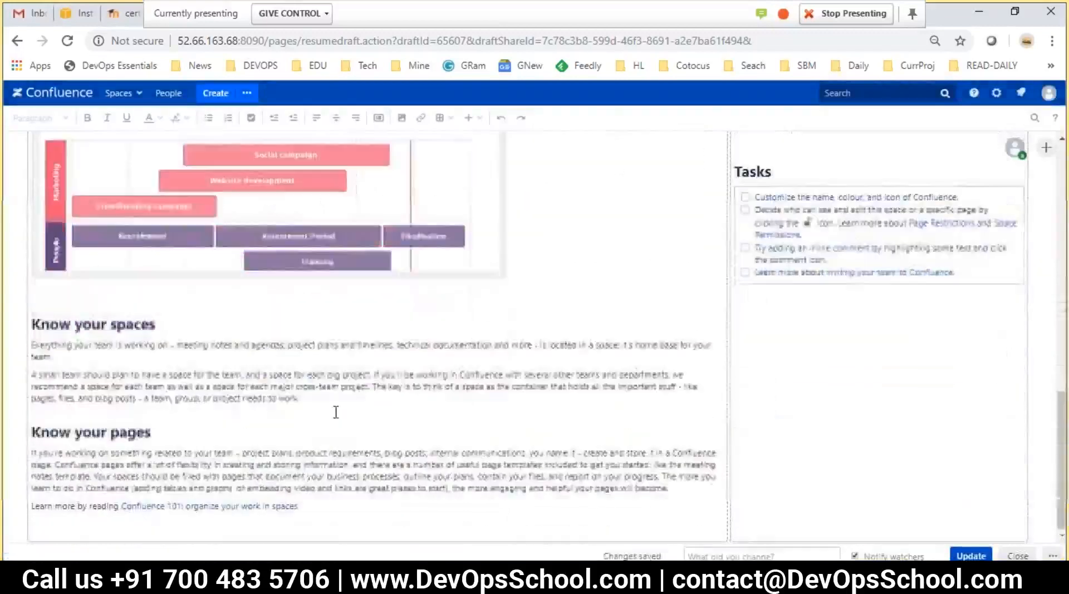
scroll(340, 434, up, 13)
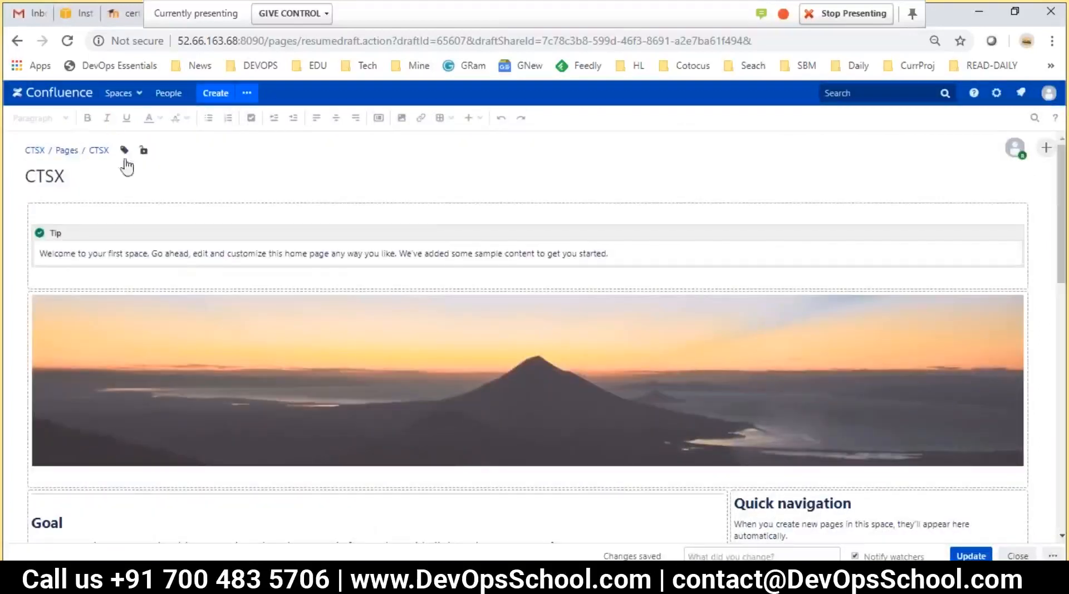
click(125, 241)
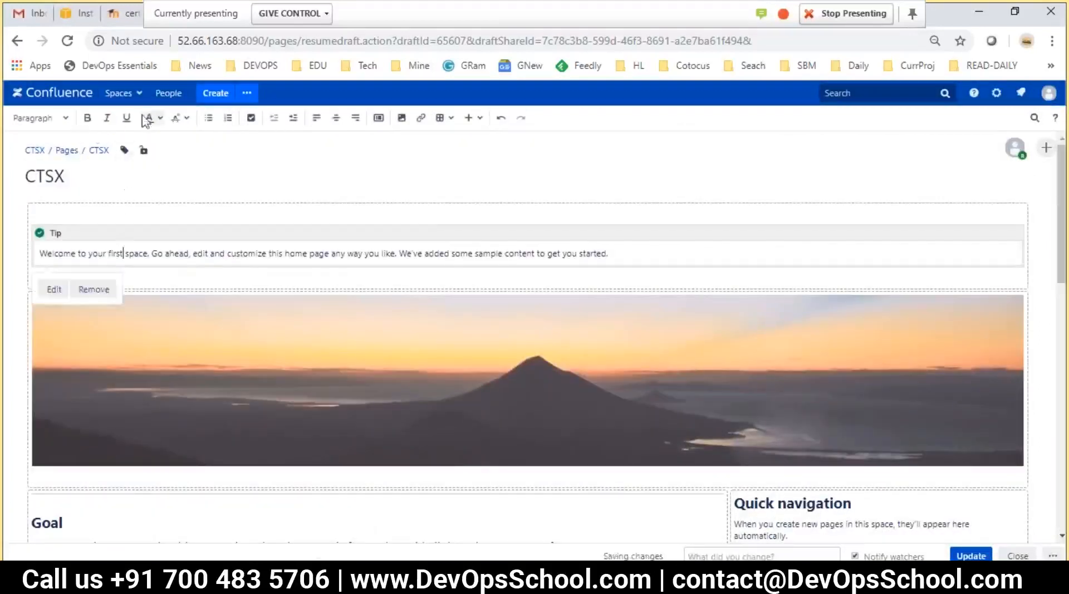
click(77, 222)
click(62, 119)
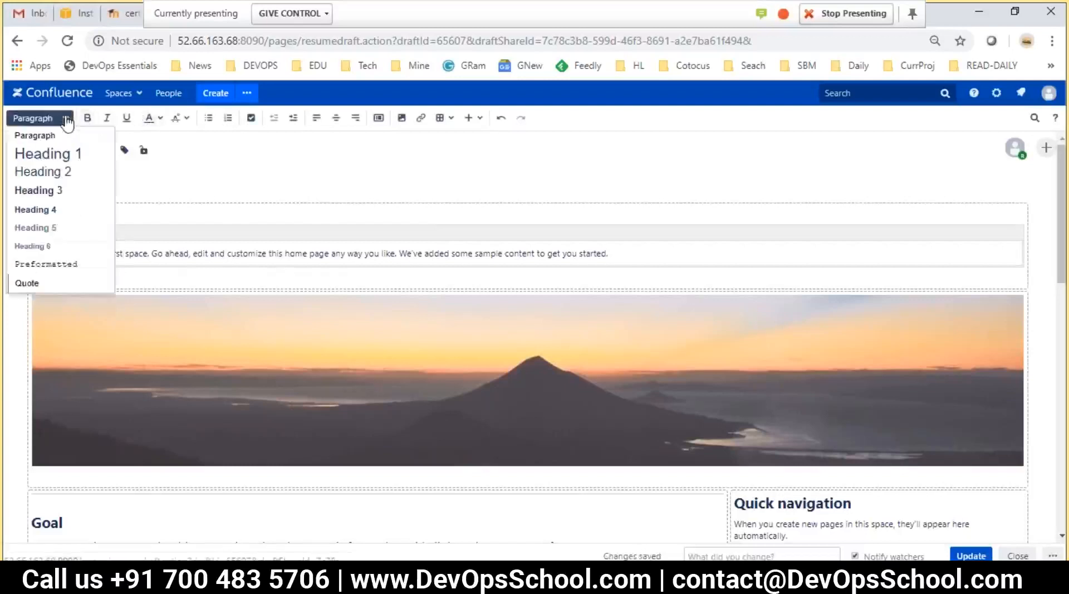
click(83, 118)
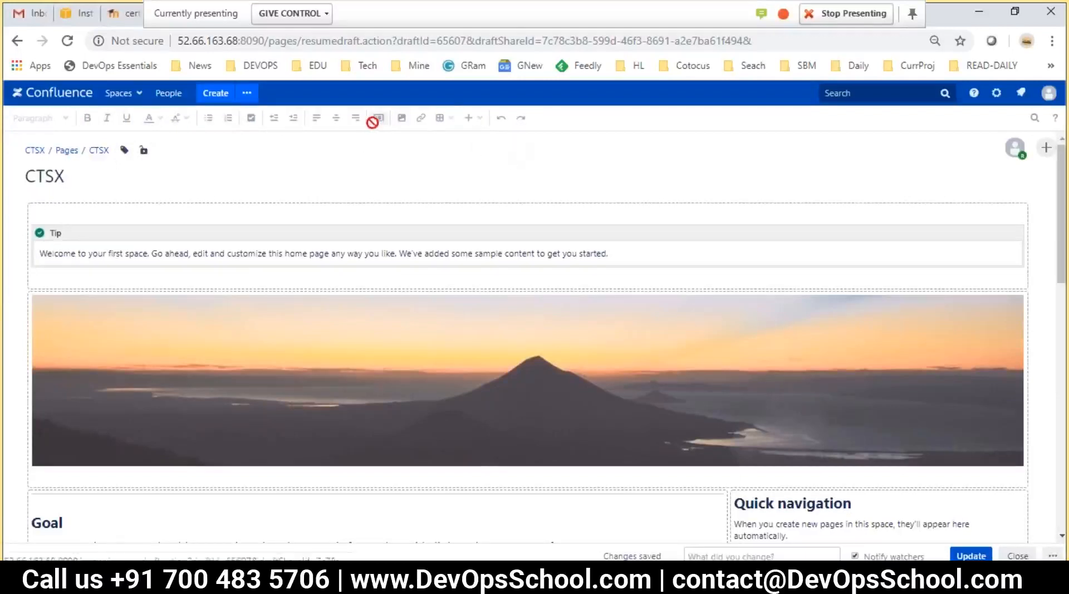
click(251, 212)
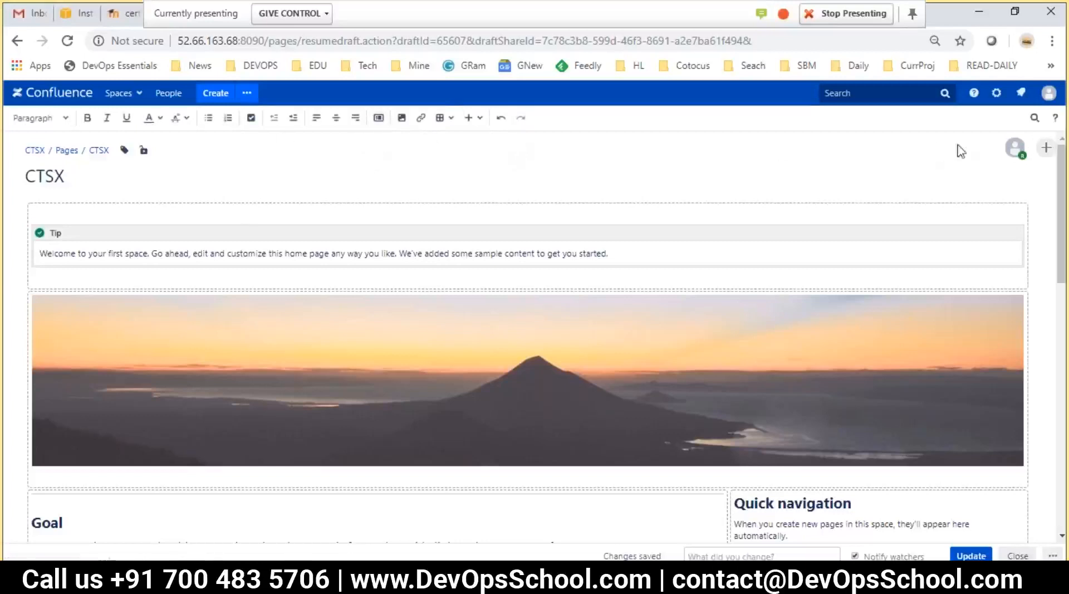
scroll(360, 253, down, 10)
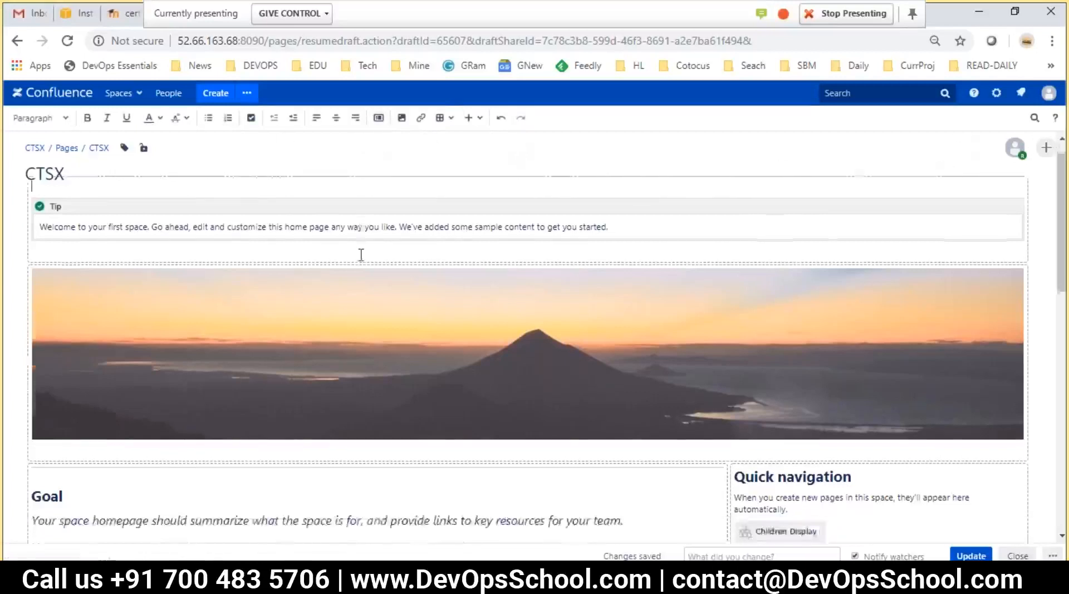
scroll(688, 401, up, 10)
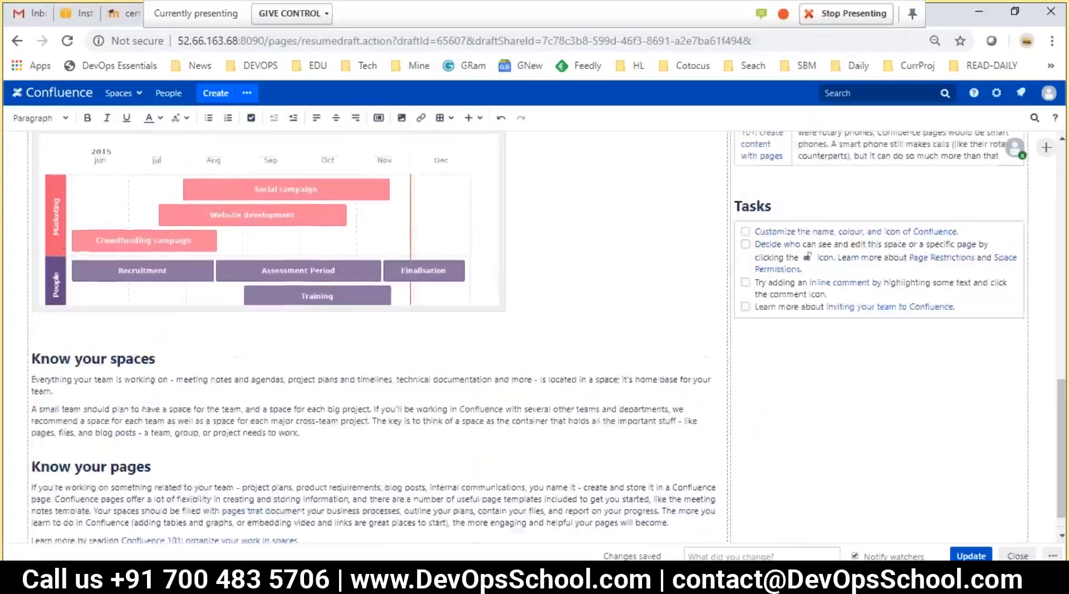
scroll(785, 370, down, 10)
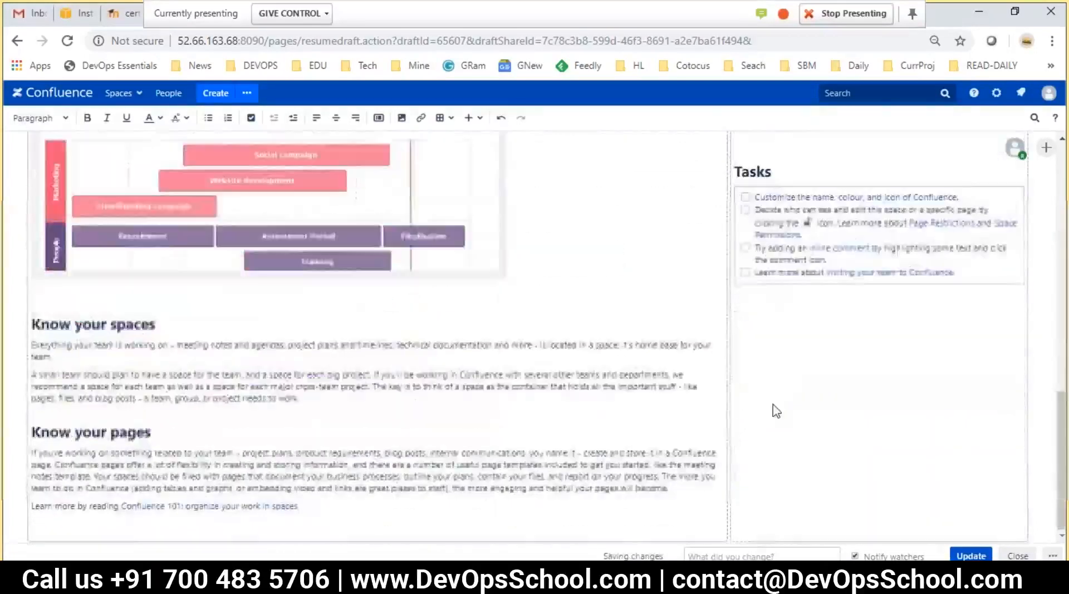
scroll(532, 374, up, 15)
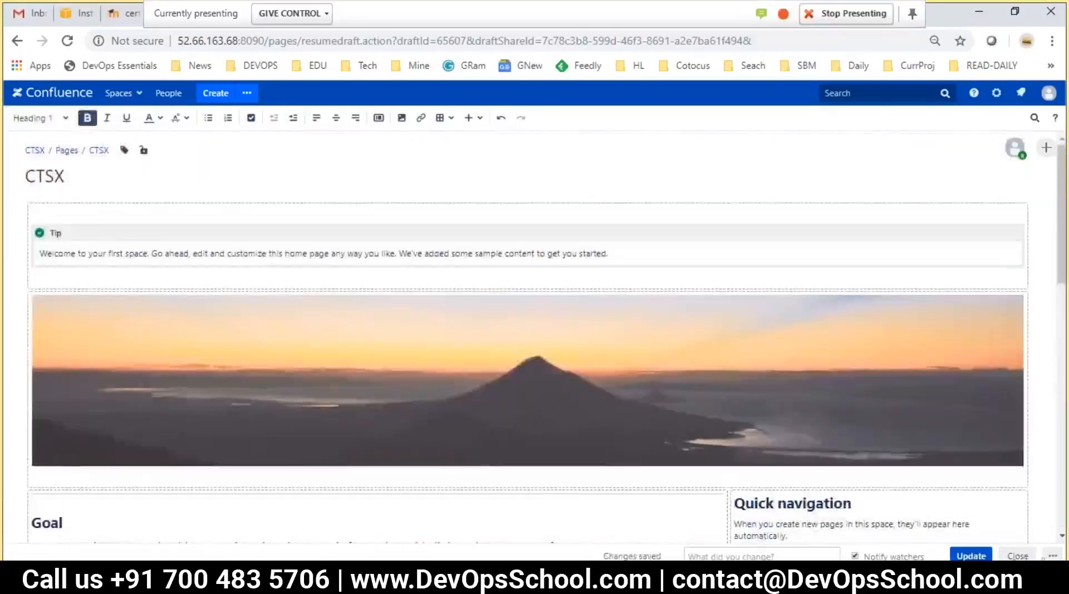
Publish the CTSX home page edits with Update
click(974, 552)
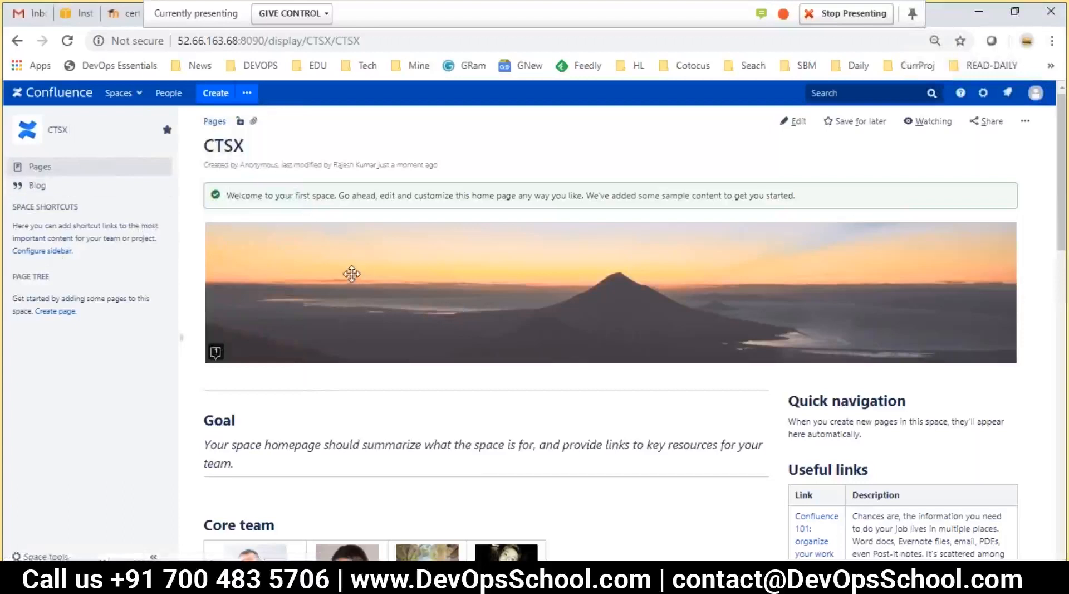
key(alt+Tab)
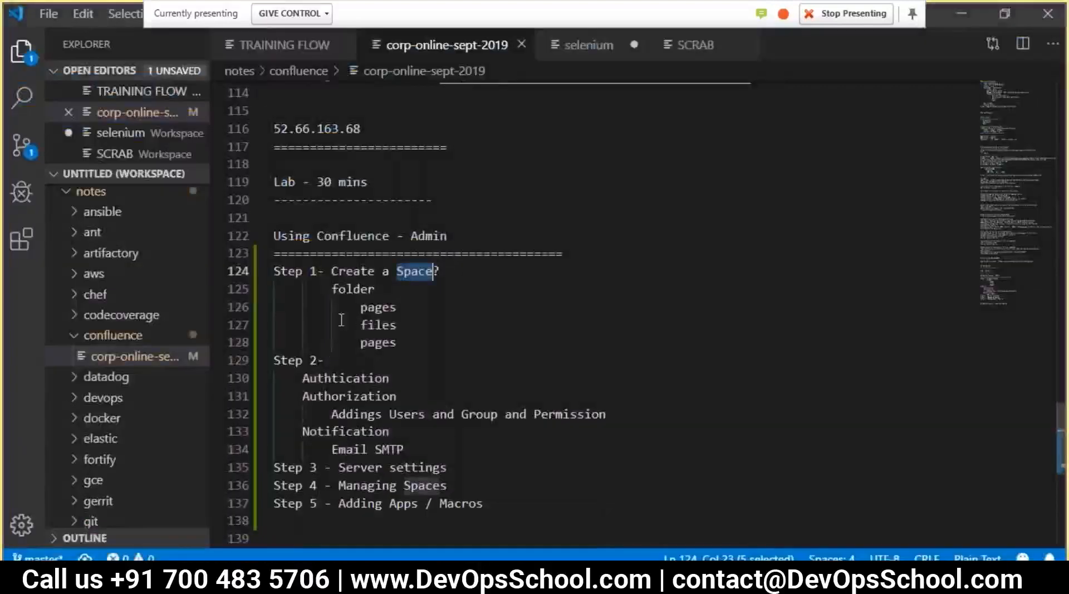
drag(410, 342, 274, 271)
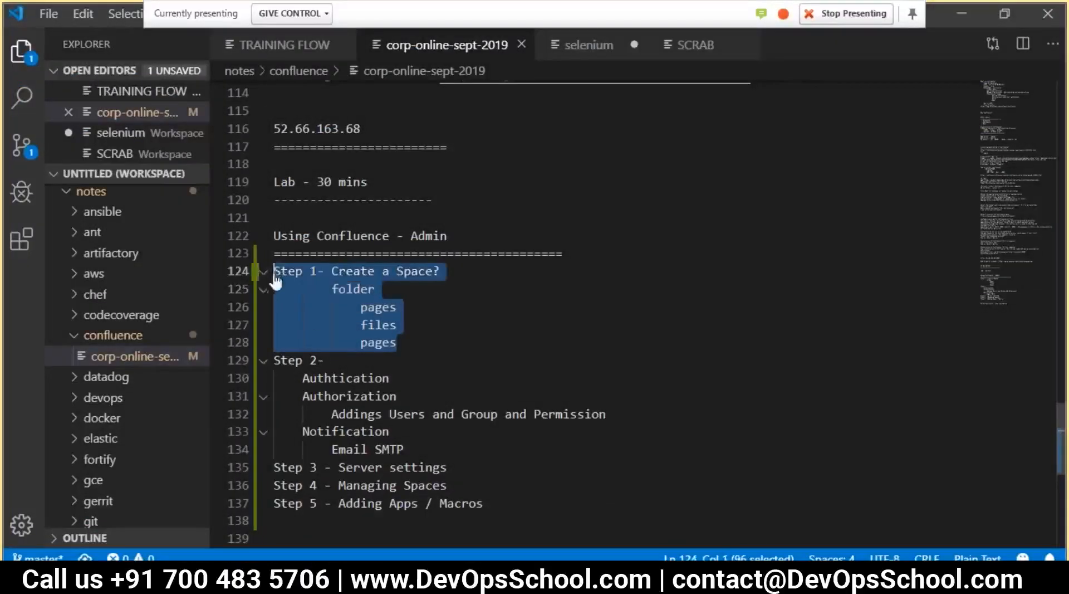
click(443, 278)
drag(409, 343, 290, 273)
click(380, 291)
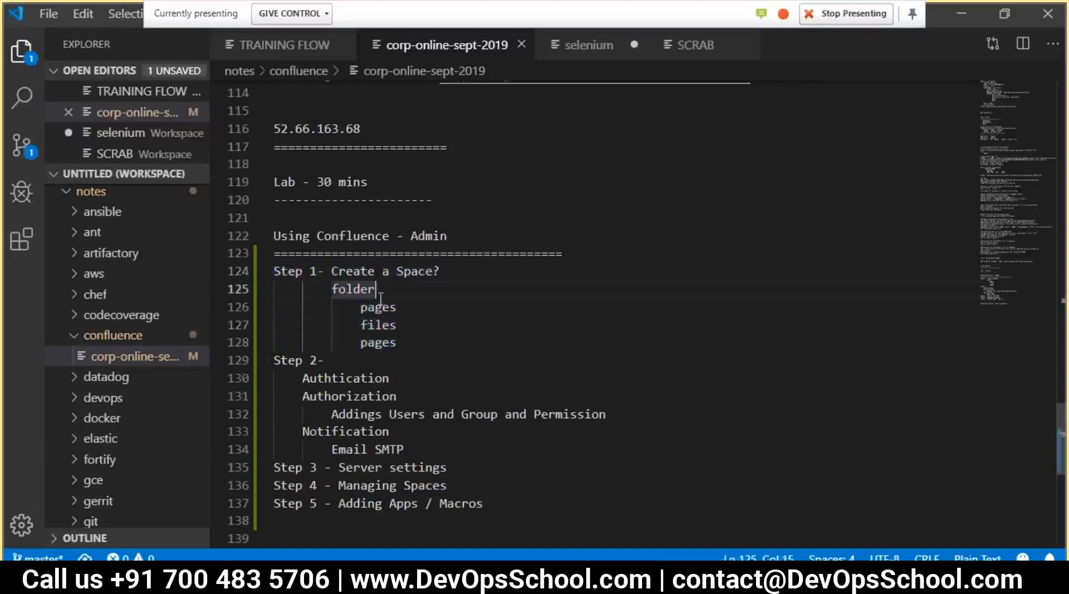
key(alt+Tab)
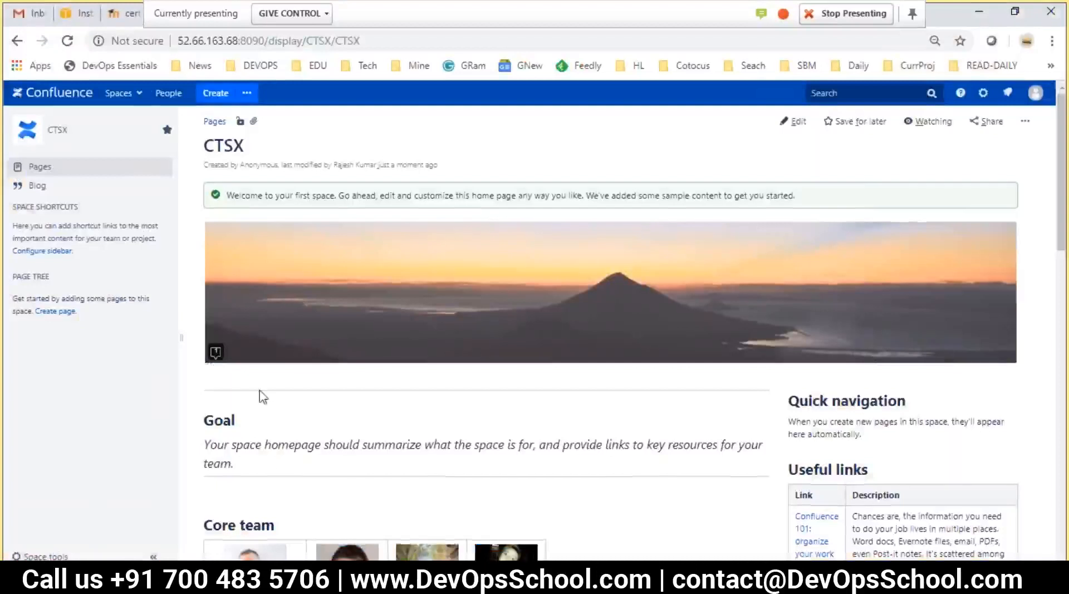
Look at the home page comment box, then the CTSX Pages list and Blog
scroll(301, 362, down, 15)
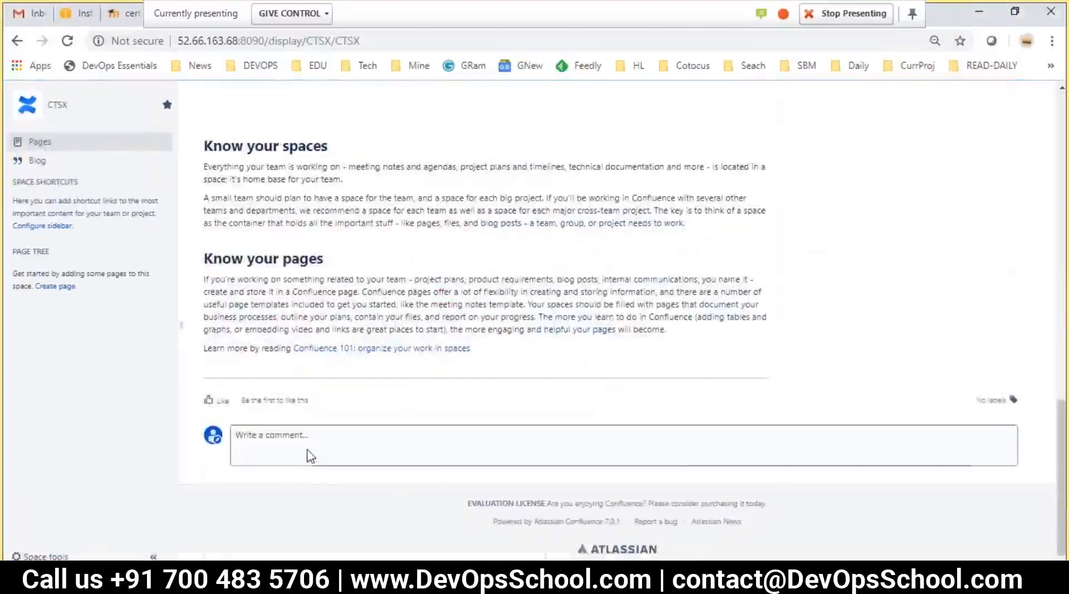
click(779, 460)
scroll(608, 446, up, 7)
scroll(634, 318, up, 10)
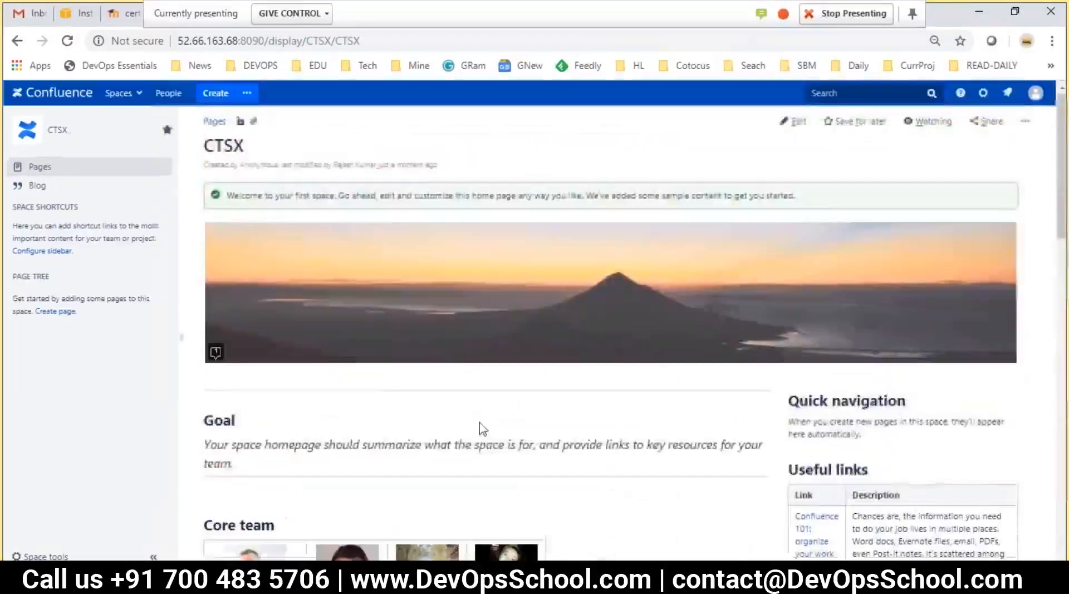
click(36, 171)
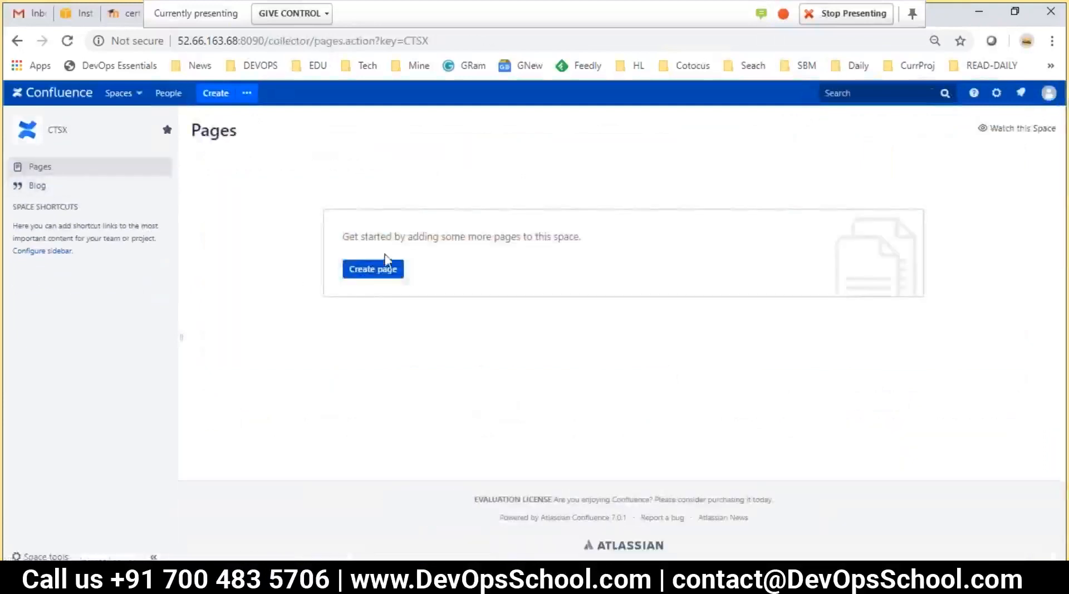
click(22, 190)
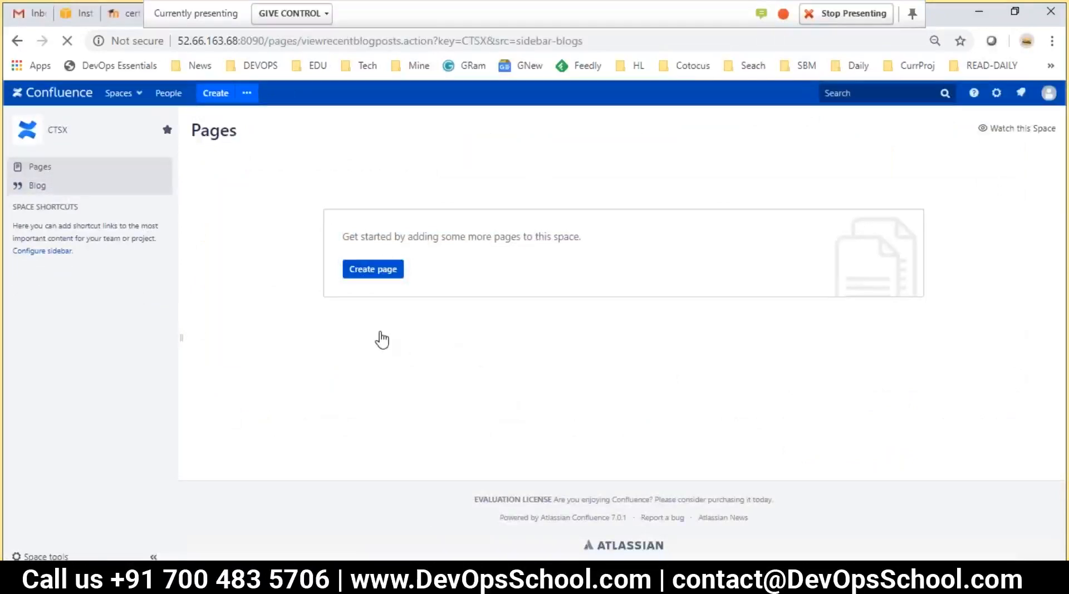
Return to the VS Code notes and review the Admin outline, Step 1 to Step 5
key(alt+Tab)
scroll(475, 372, down, 5)
drag(518, 277, 263, 270)
scroll(263, 270, up, 3)
Review the Step 1 and Step 2 sections under the Admin heading in the notes
click(410, 273)
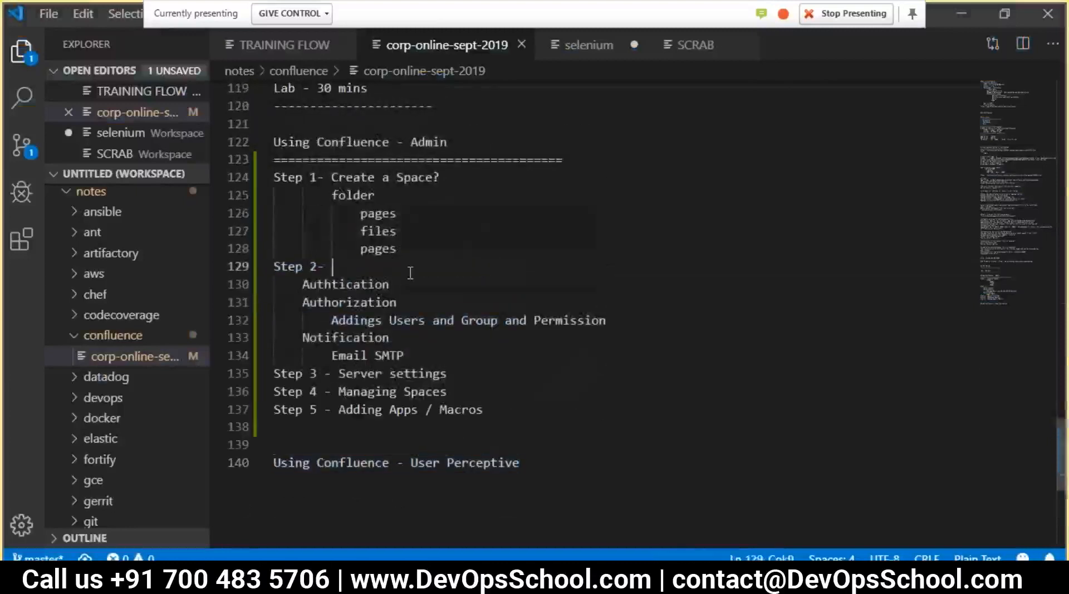
drag(397, 249, 296, 160)
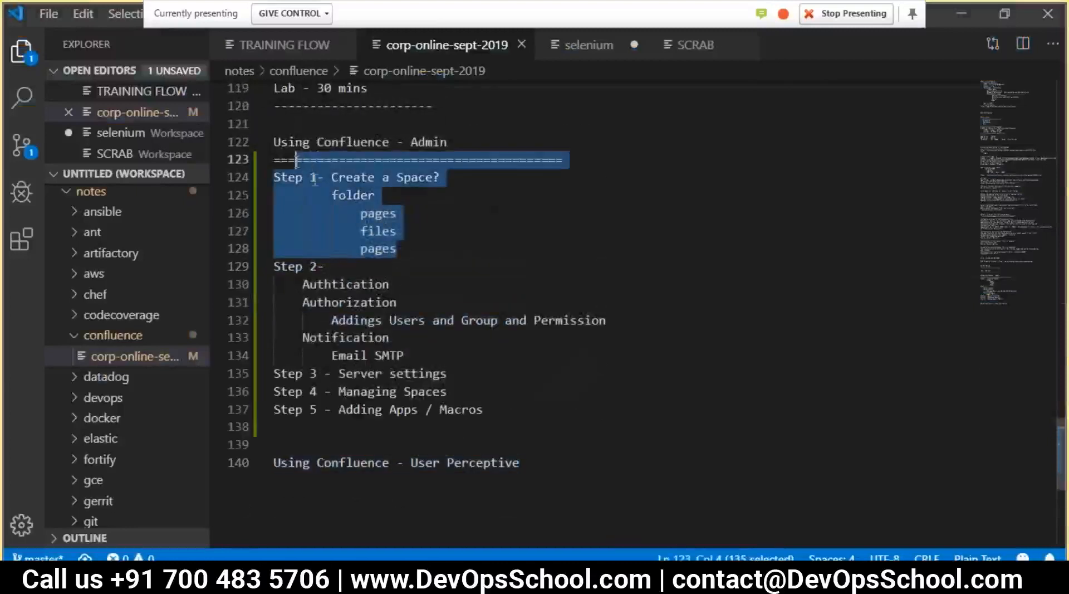
click(507, 246)
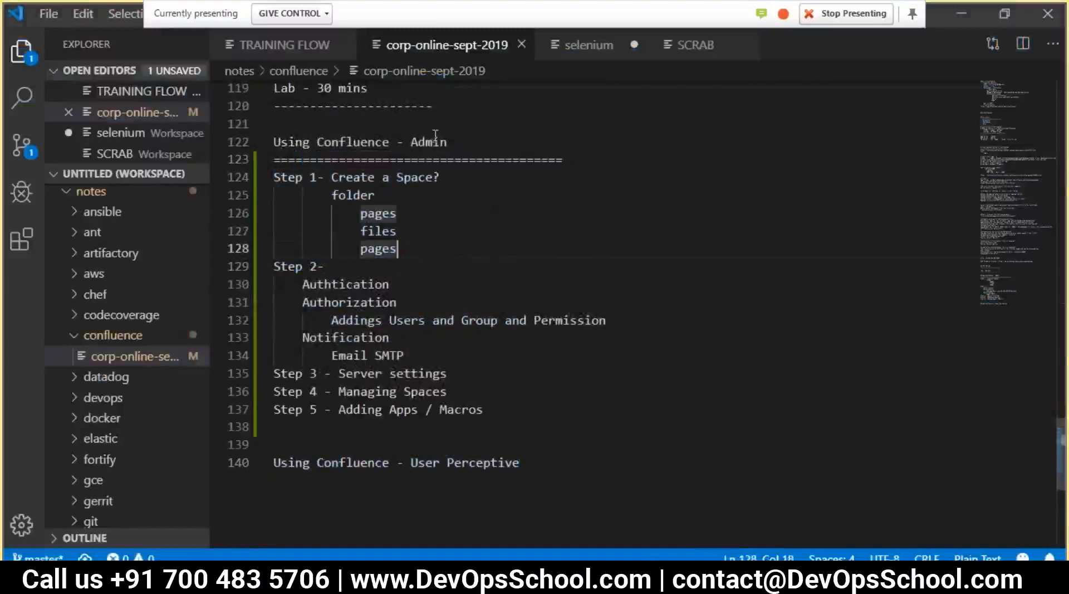
drag(520, 463, 259, 449)
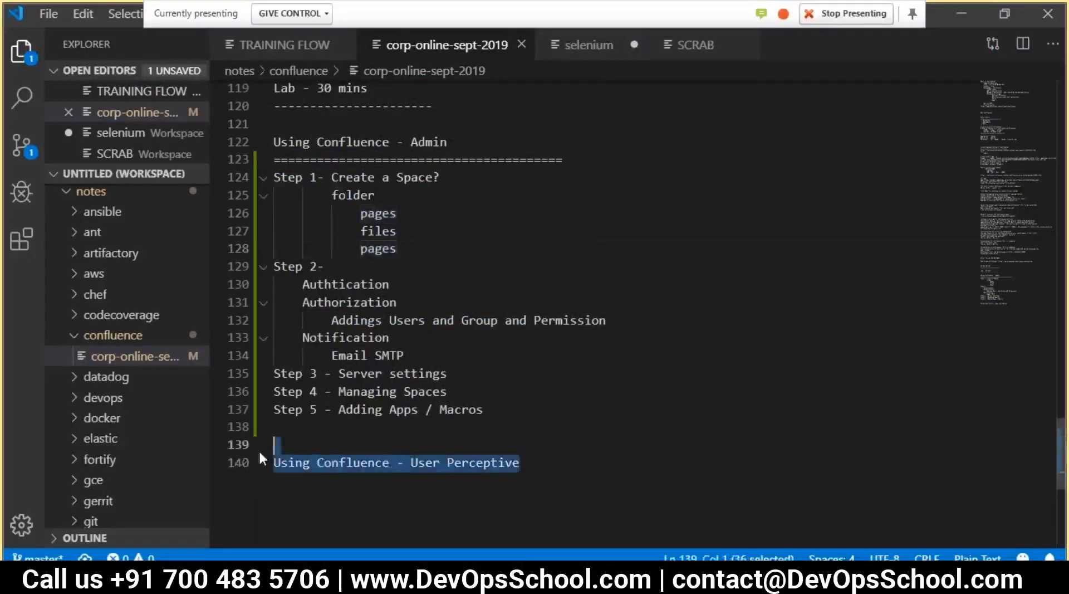
drag(397, 249, 288, 179)
click(395, 266)
drag(282, 268, 358, 291)
click(368, 302)
Append '- How to get into Confluence' after the Authtication note
click(402, 286)
text(- )
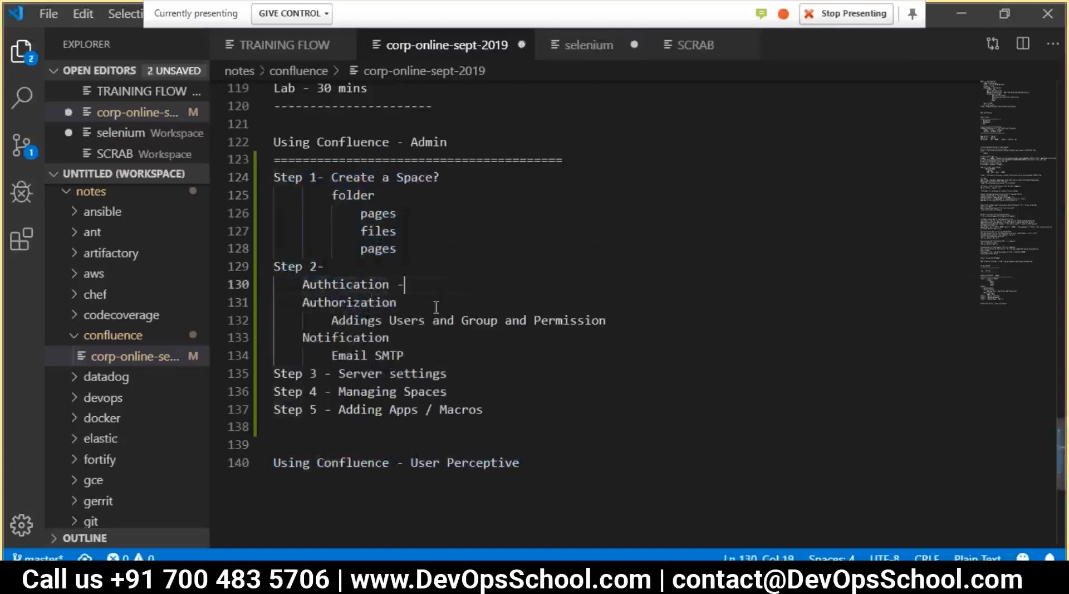
text(How to )
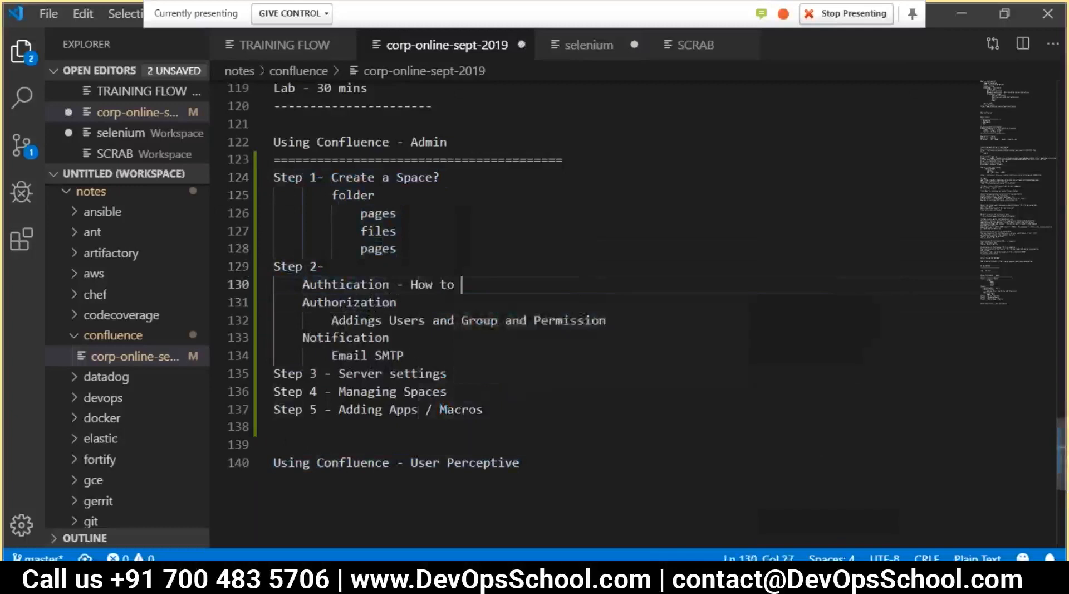
text(get into C)
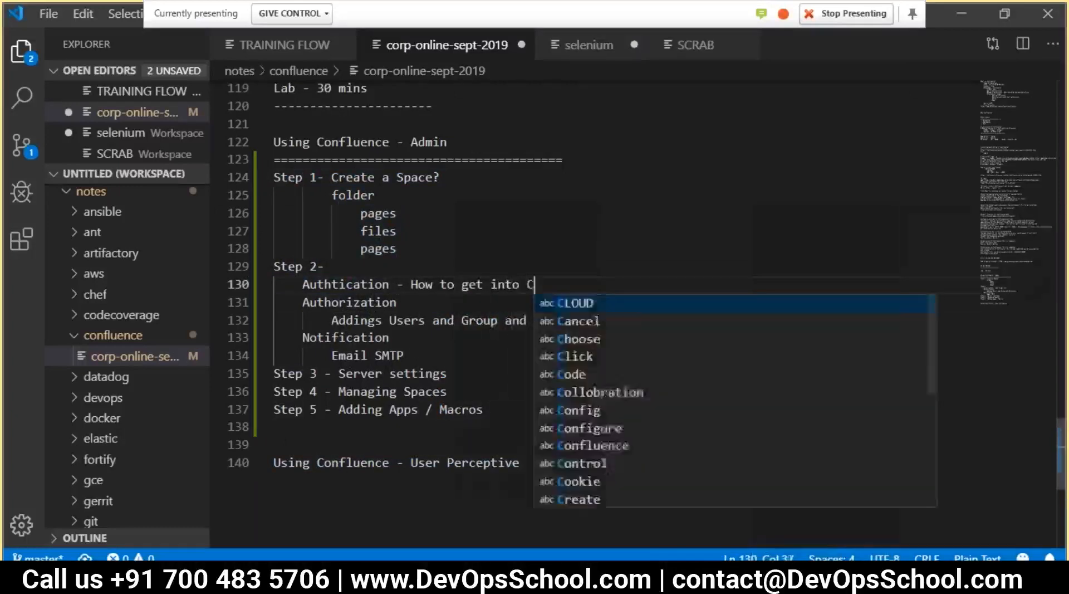
text(onfl)
key(BackSpace)
text(flu)
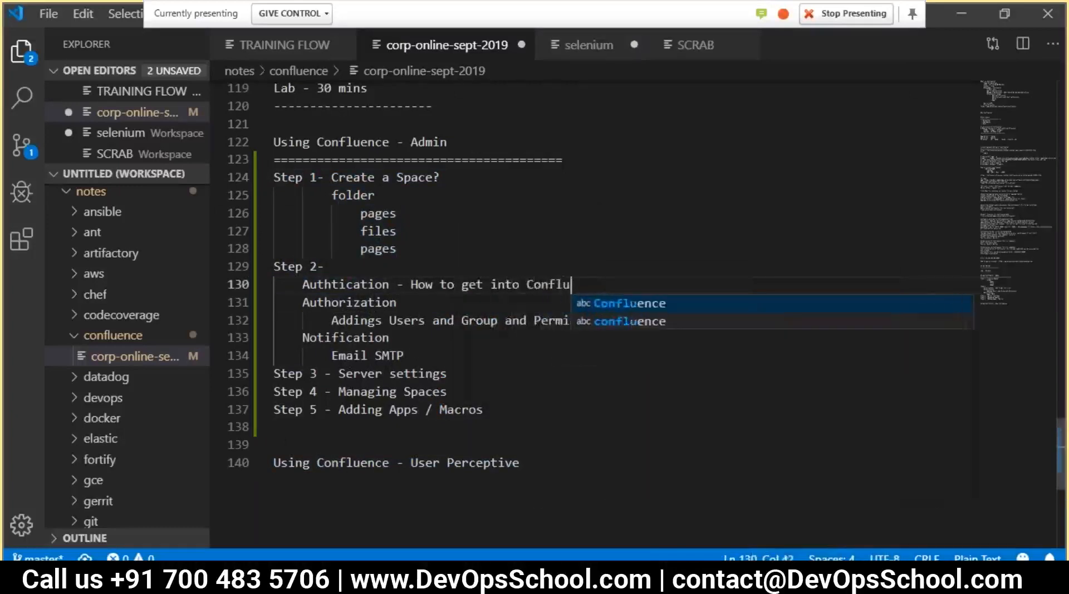
text(ence)
key(Escape)
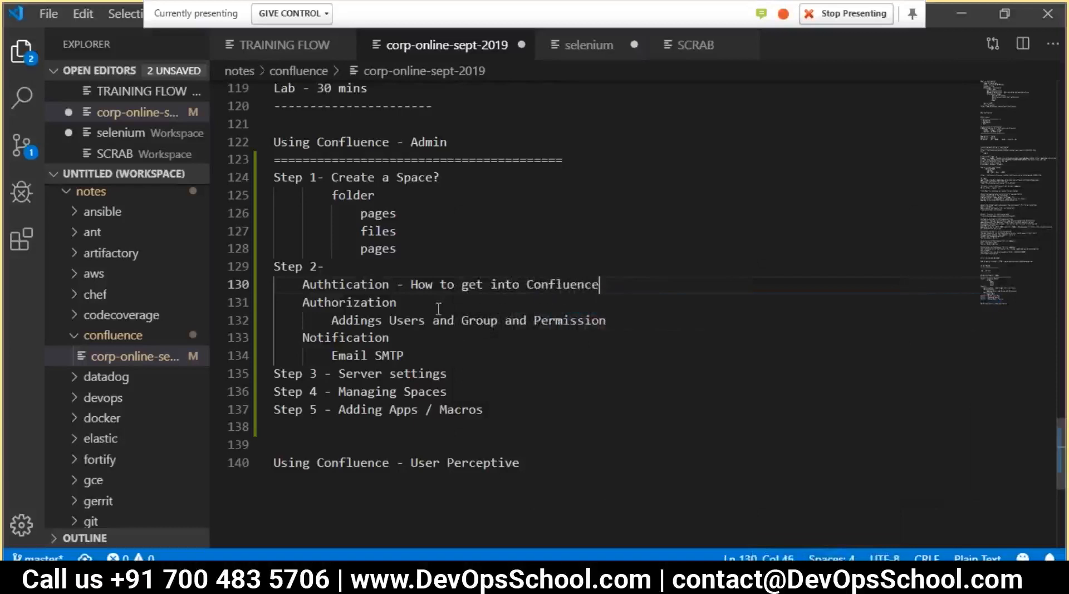
Add an indented line 'Conflence Build IN Db' below the authentication note
key(Return)
key(Return)
key(Tab)
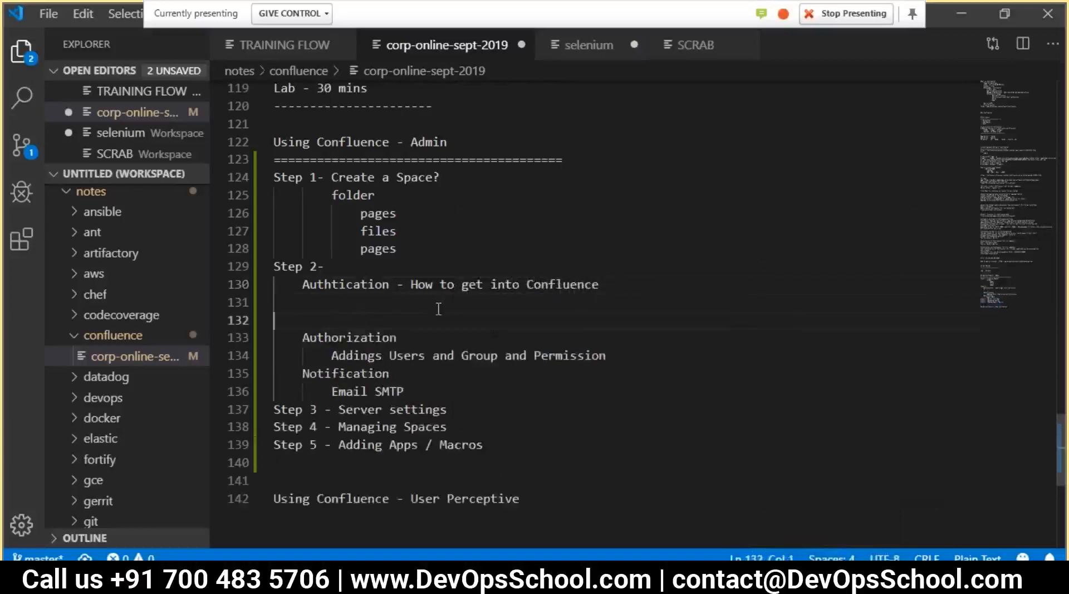
key(BackSpace)
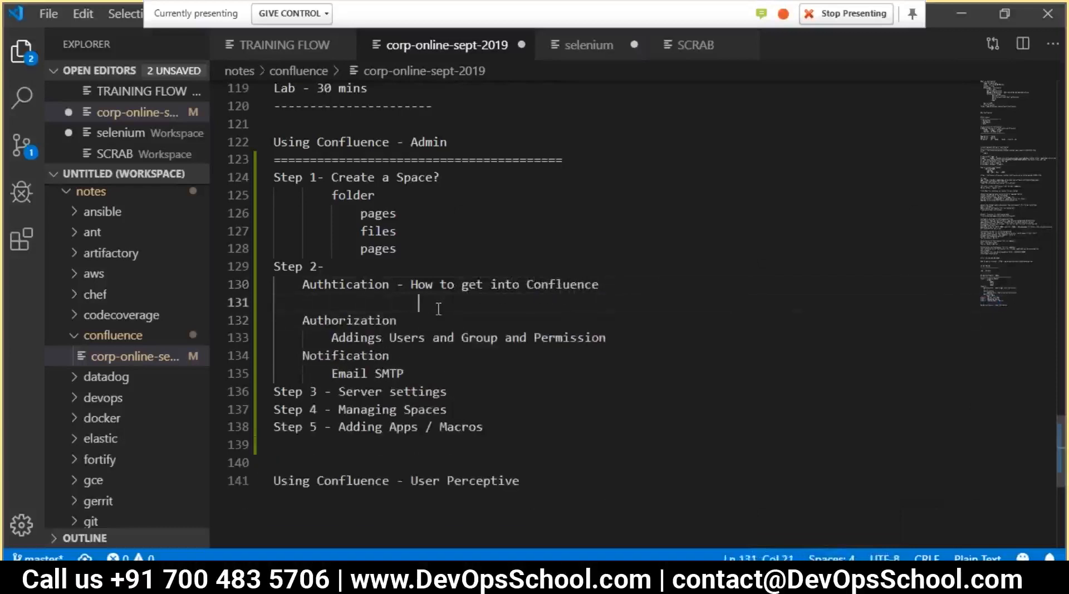
text(Conflence Bu)
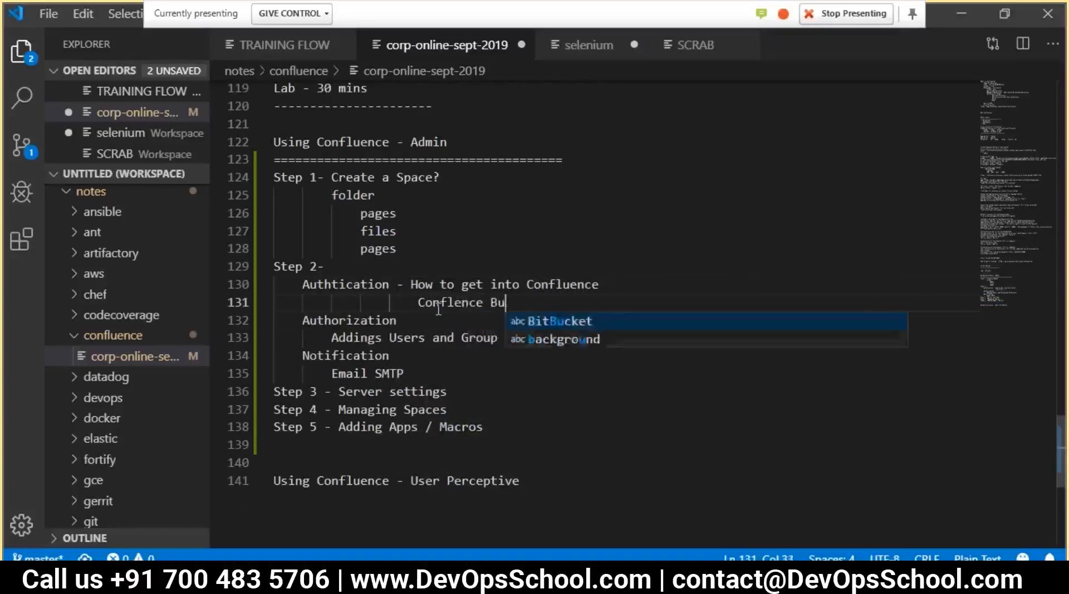
text(ild IND)
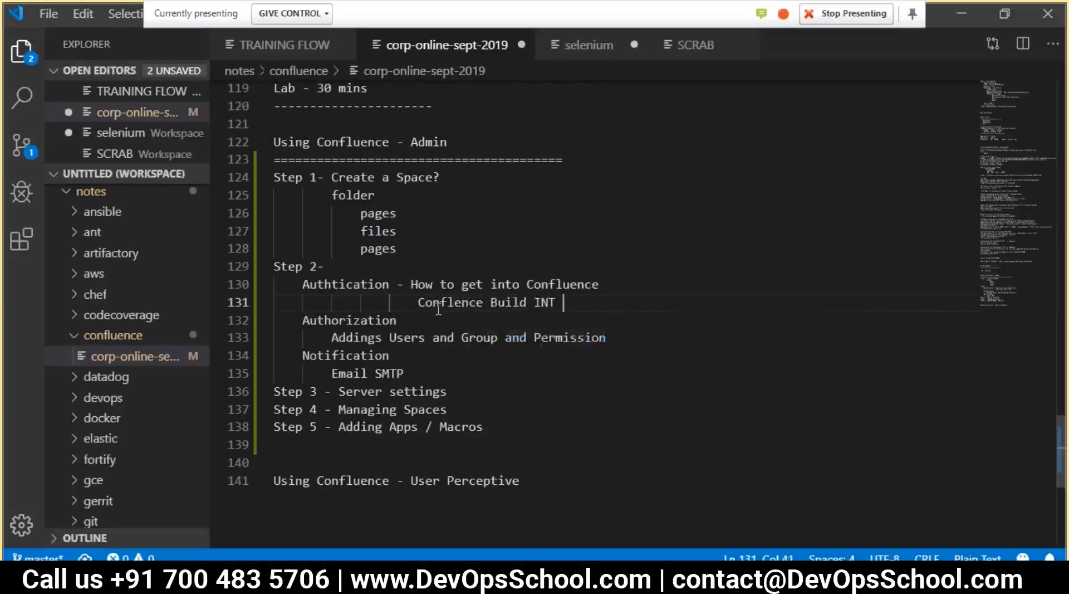
key(BackSpace)
text(D)
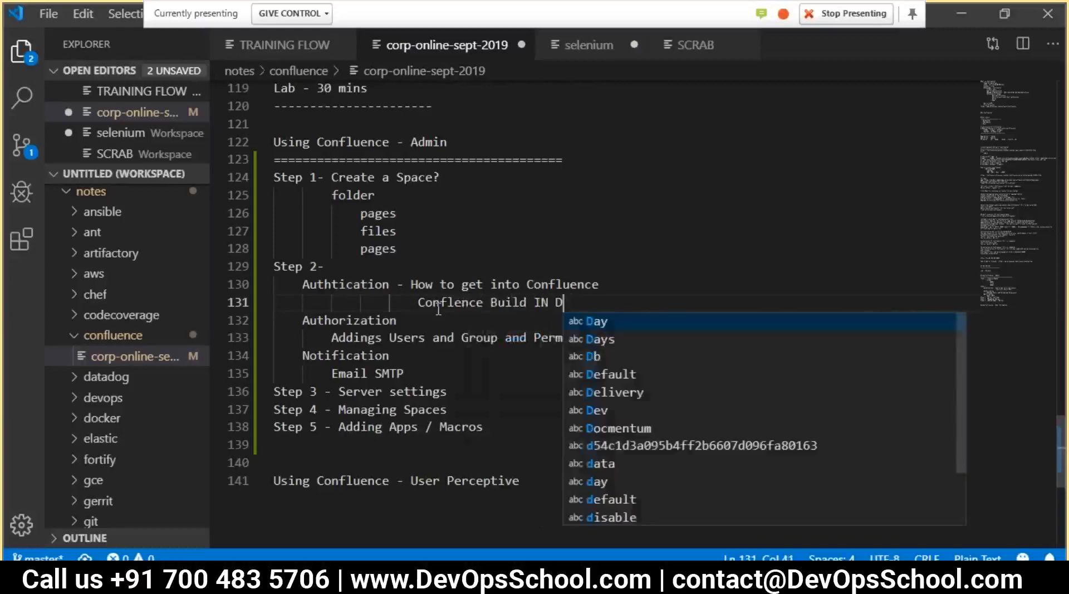
key(BackSpace)
text(Db)
key(Escape)
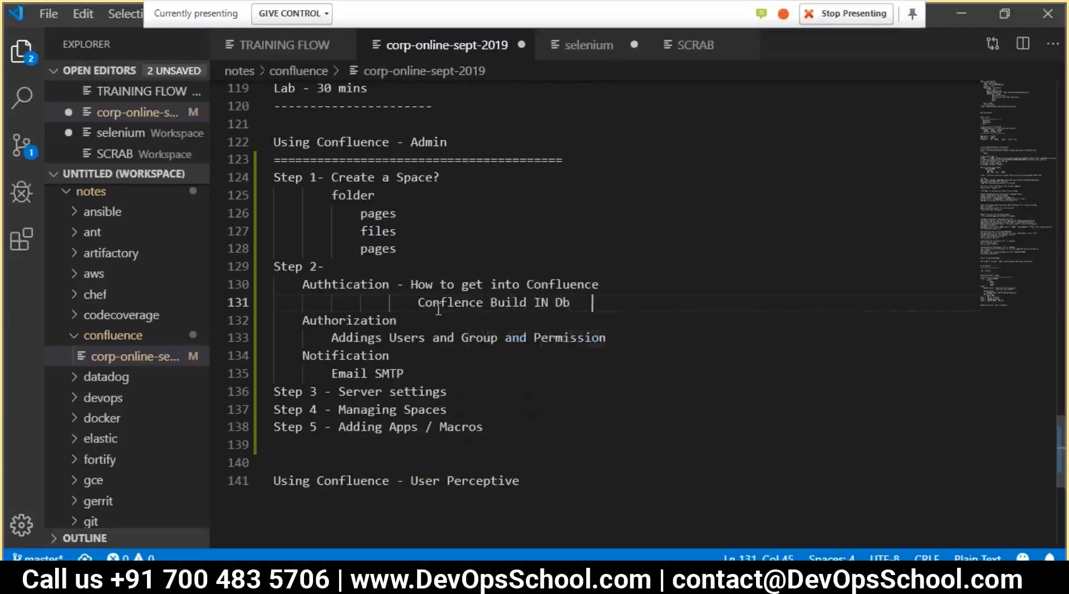
Add indented lines 'LDAP - AD' and 'JIRA' beneath it
key(Return)
text(LDAL)
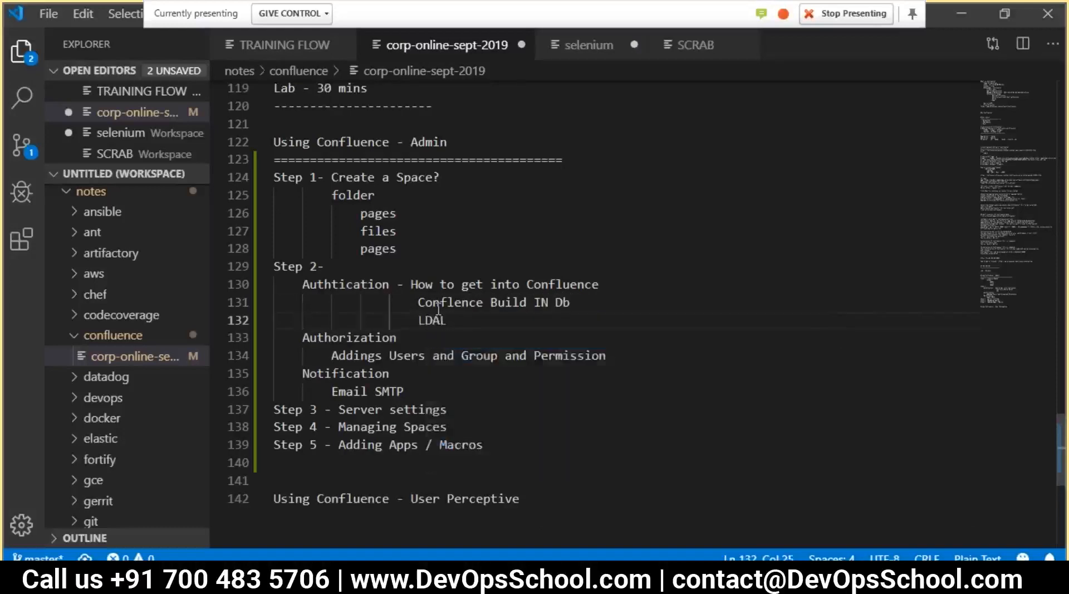
key(BackSpace)
text(P -)
text( Addingdding)
key(Return)
key(BackSpace)
key(BackSpace)
key(BackSpace)
key(BackSpace)
key(BackSpace)
text(D)
key(Return)
text(JIRA)
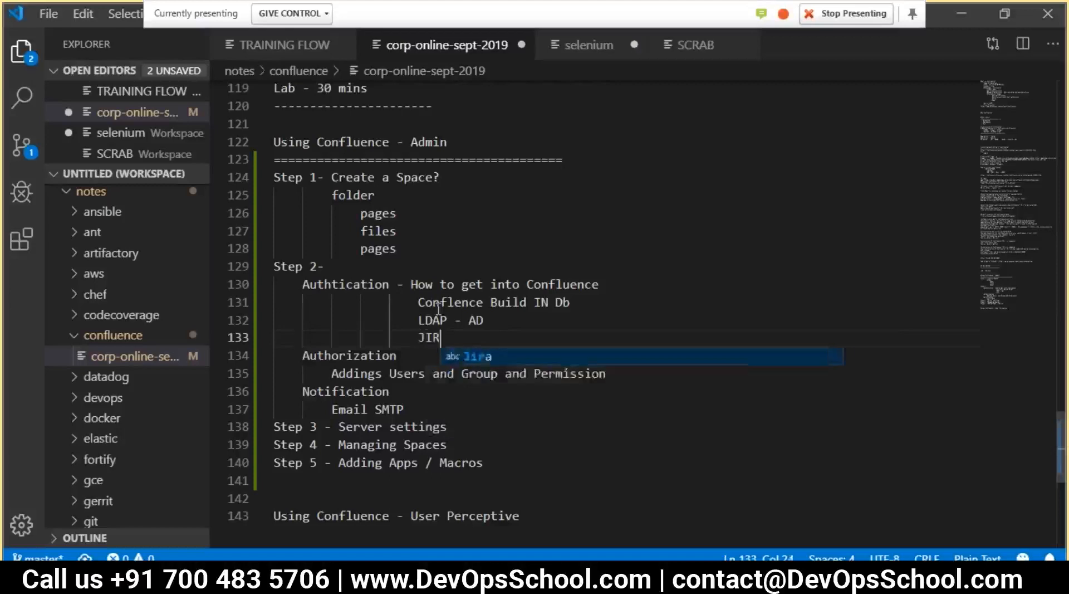
drag(426, 303, 413, 295)
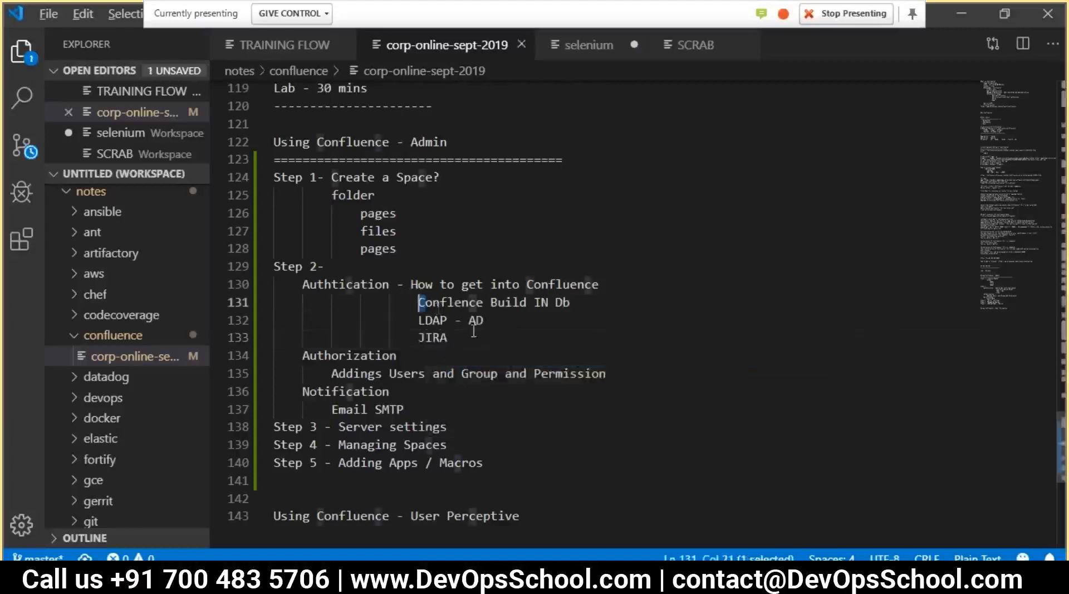
key(alt+Tab)
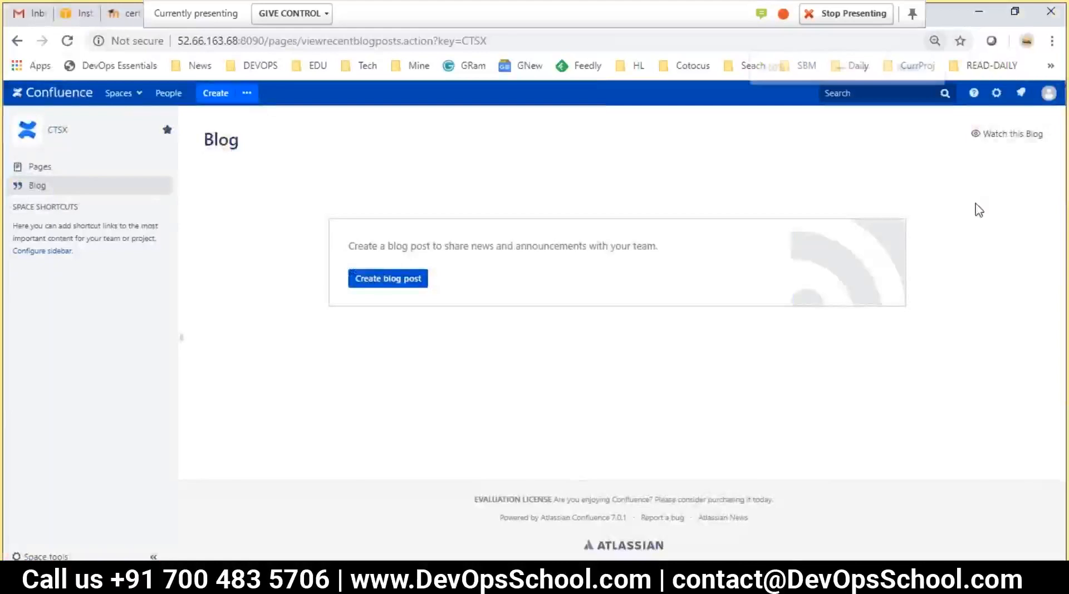
Zoom in the Confluence page and choose General configuration from the gear menu
key(ctrl+plus)
key(ctrl+plus)
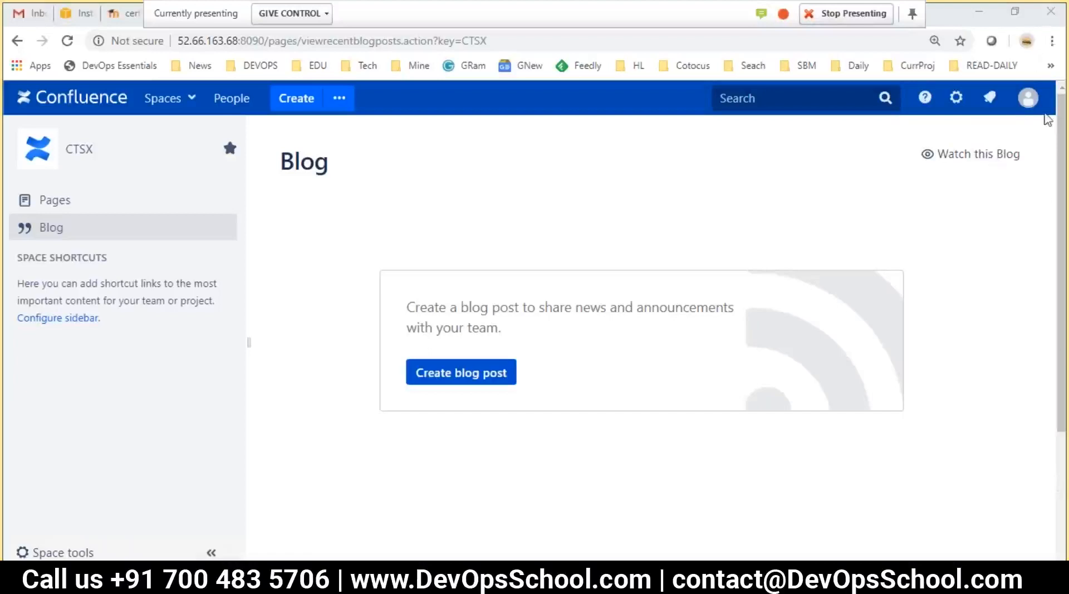
click(956, 98)
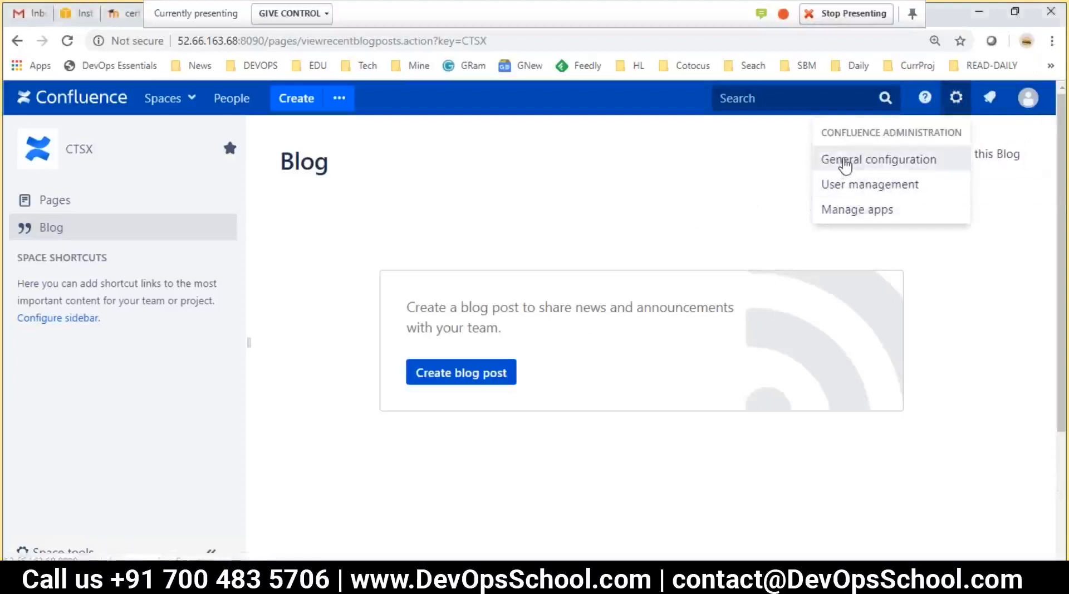
click(845, 161)
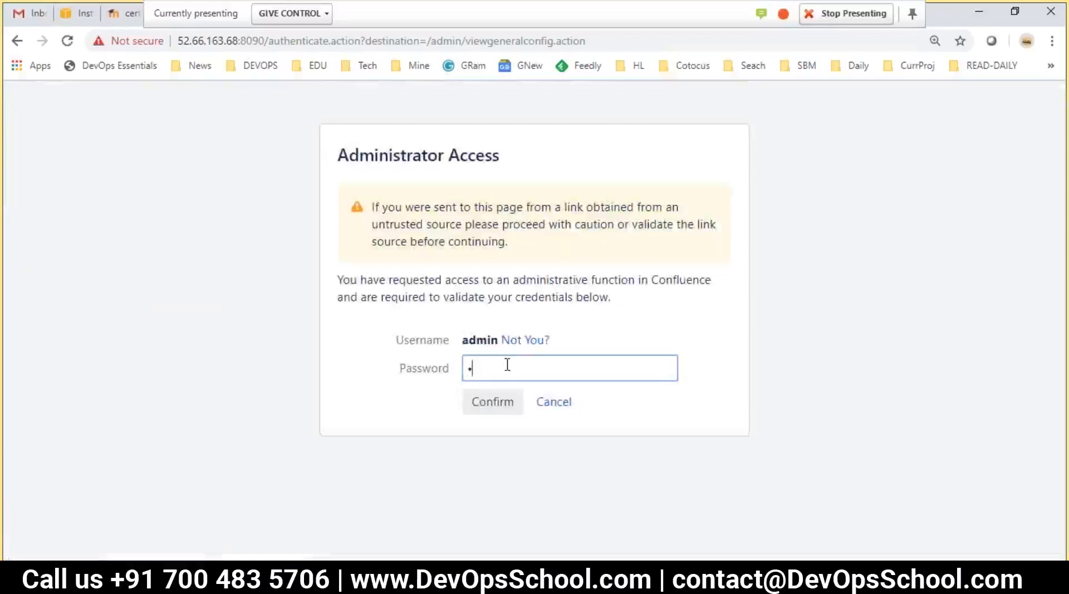
Submit the administrator password and scroll the General Configuration page
key(Return)
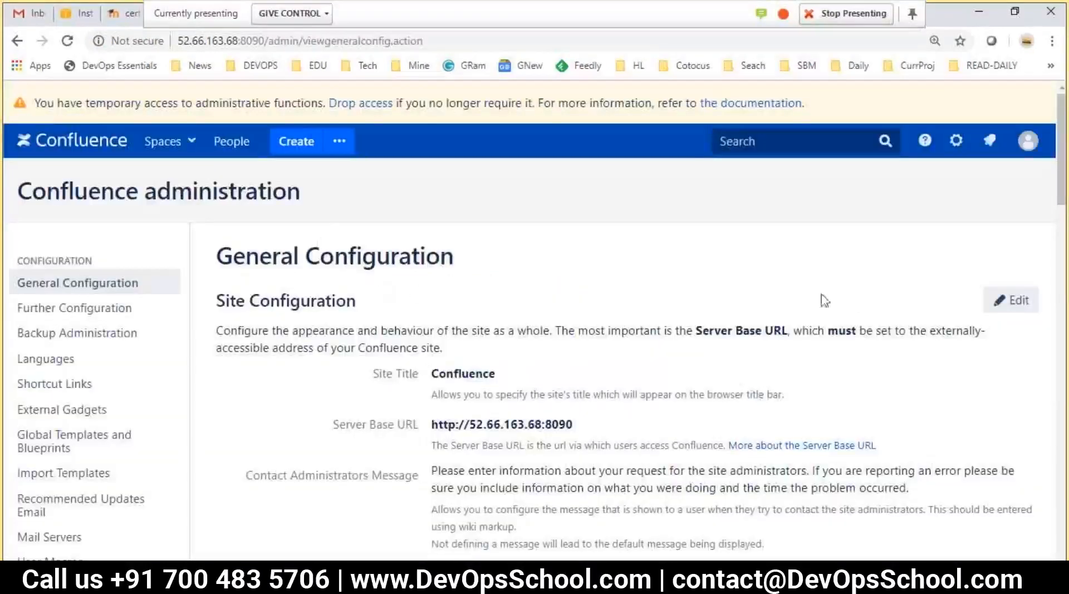
scroll(108, 412, down, 1)
scroll(107, 410, down, 8)
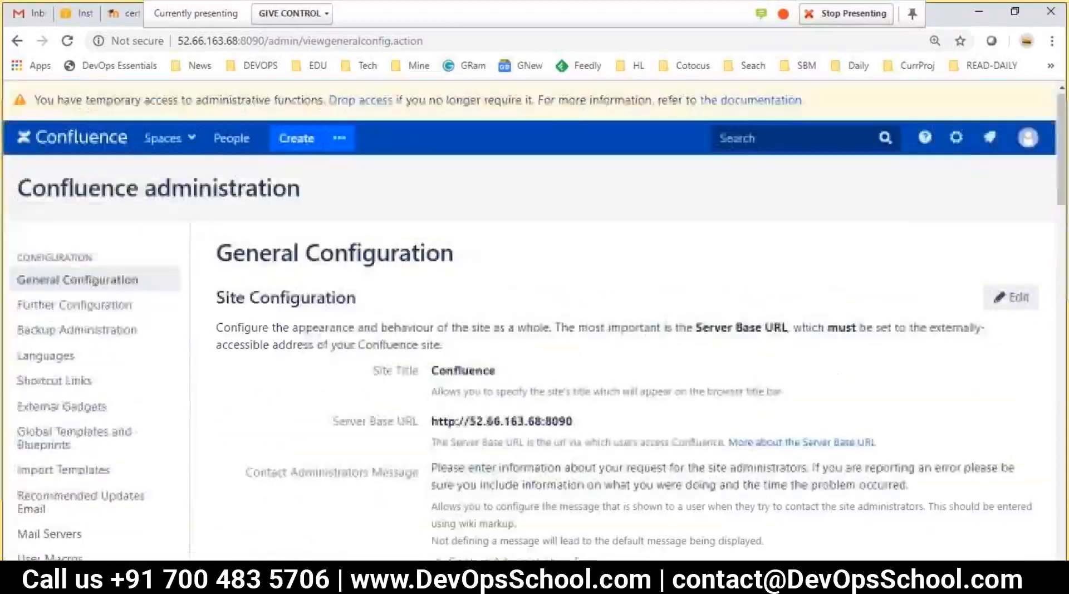
Visit User management, then Manage apps, then return to User management via the gear menu
click(957, 138)
click(849, 228)
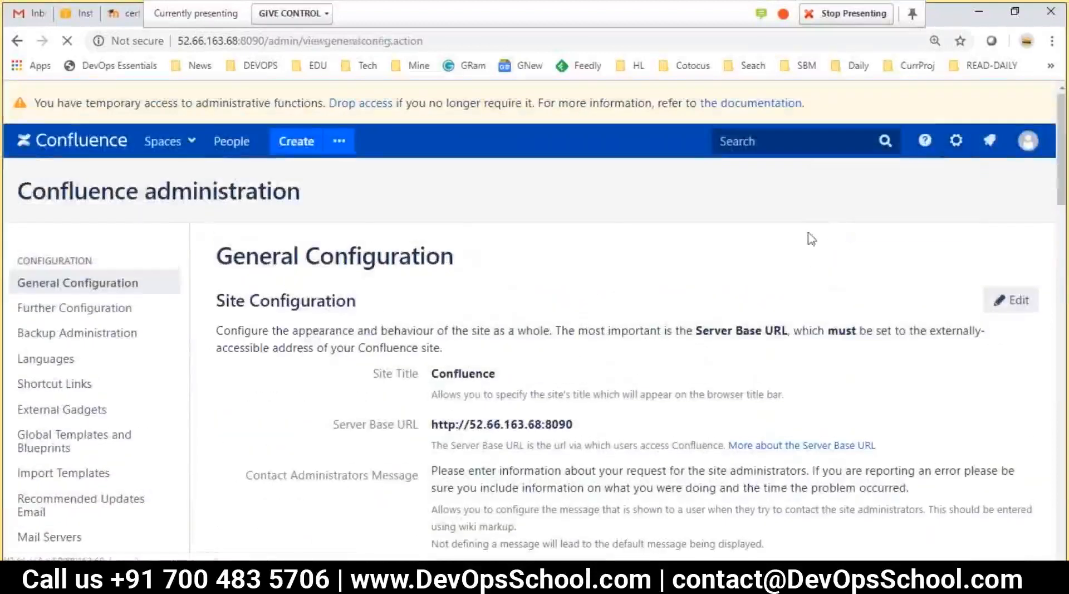
click(957, 140)
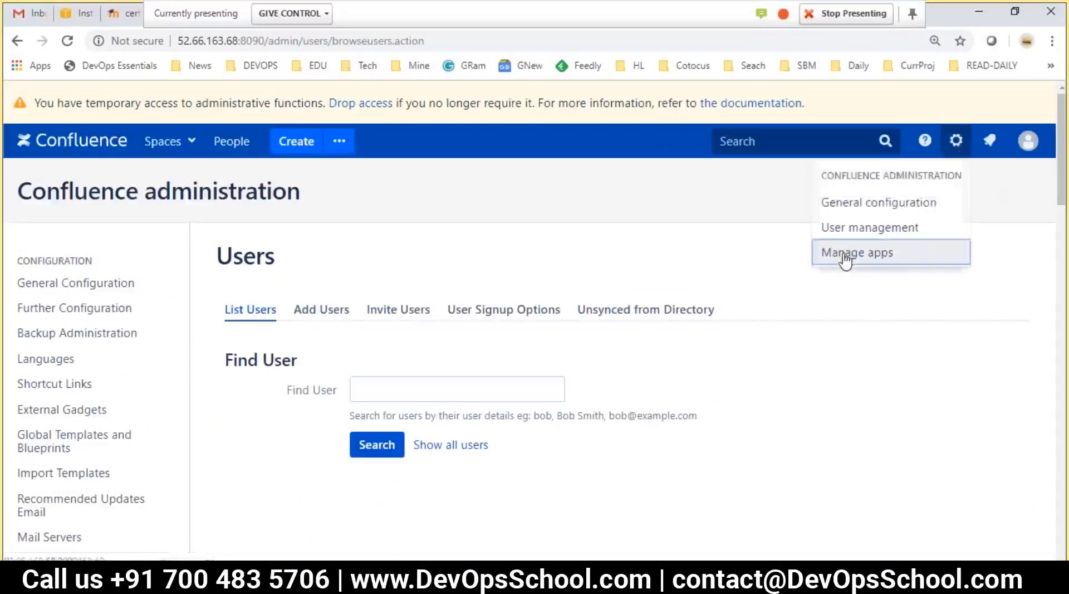
click(846, 255)
click(956, 140)
click(848, 228)
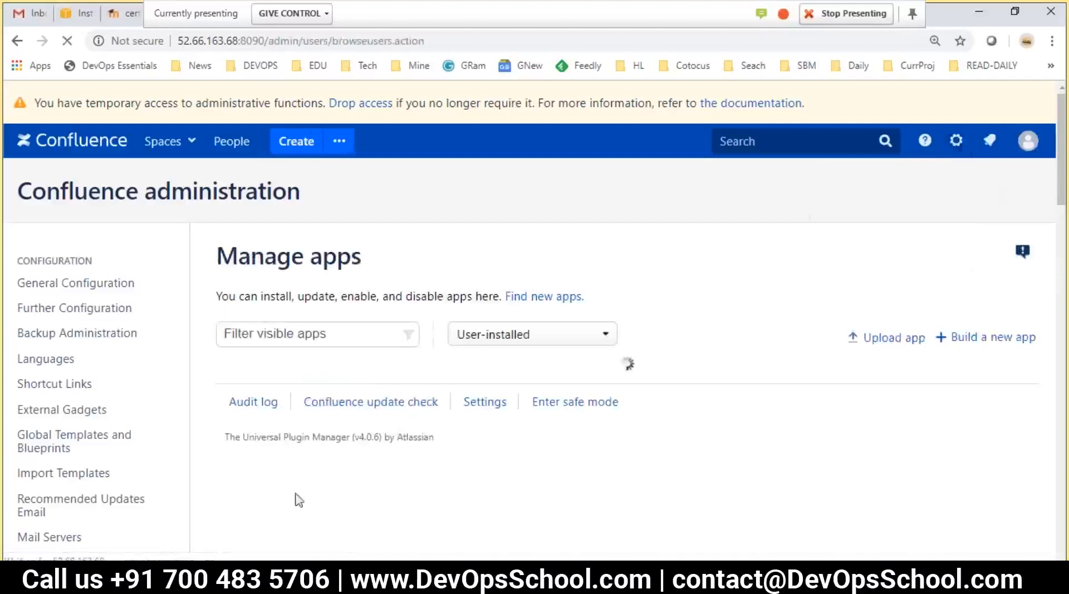
Check the authentication line in the VS Code notes, then return to the Users page
key(alt+Tab)
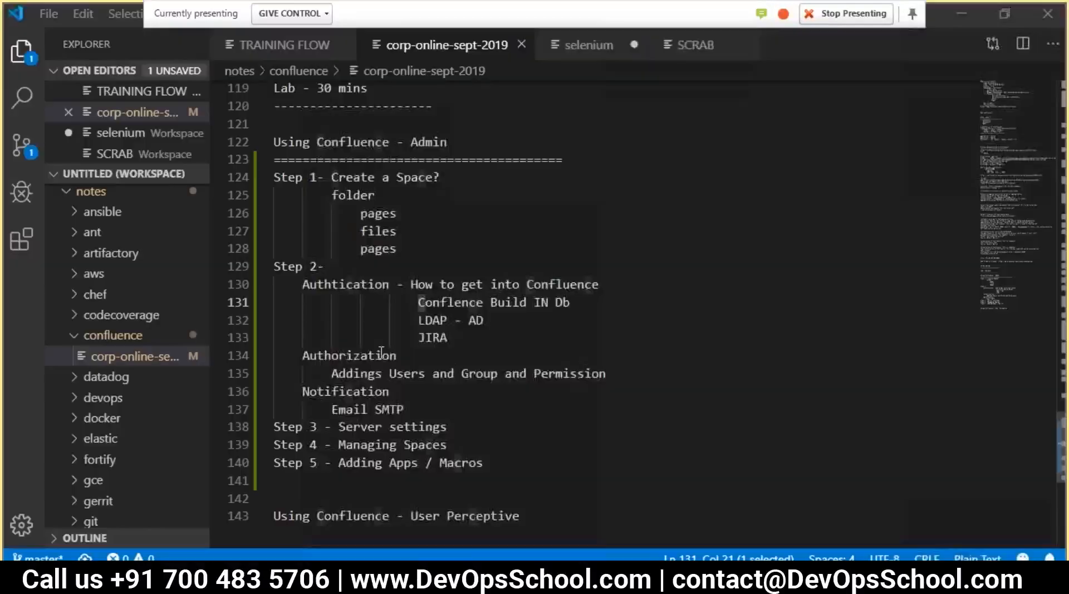
double_click(368, 274)
click(442, 289)
click(628, 291)
key(alt+Tab)
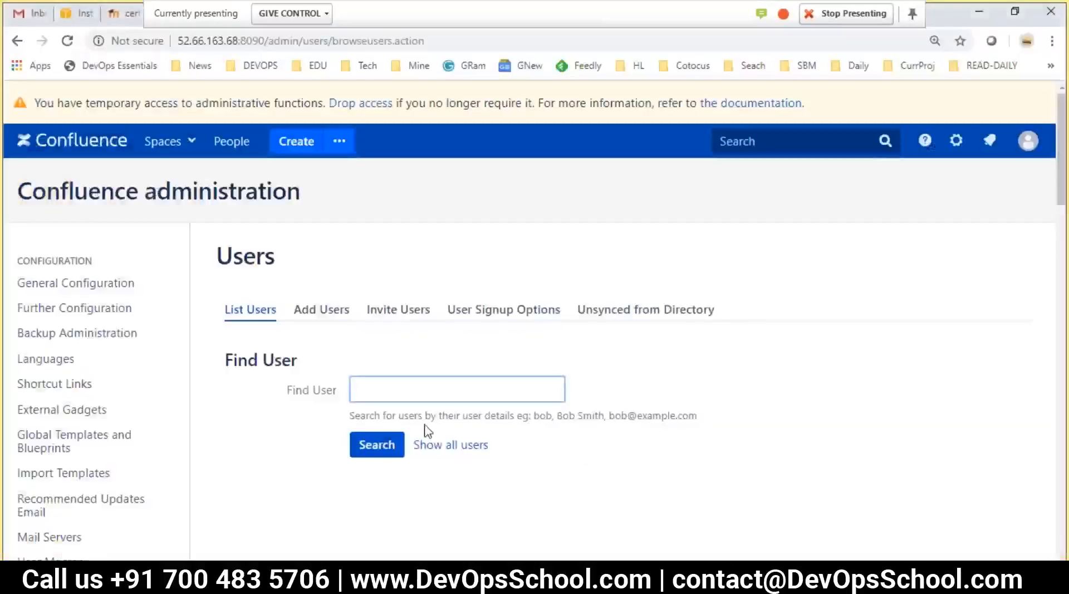
scroll(253, 398, down, 3)
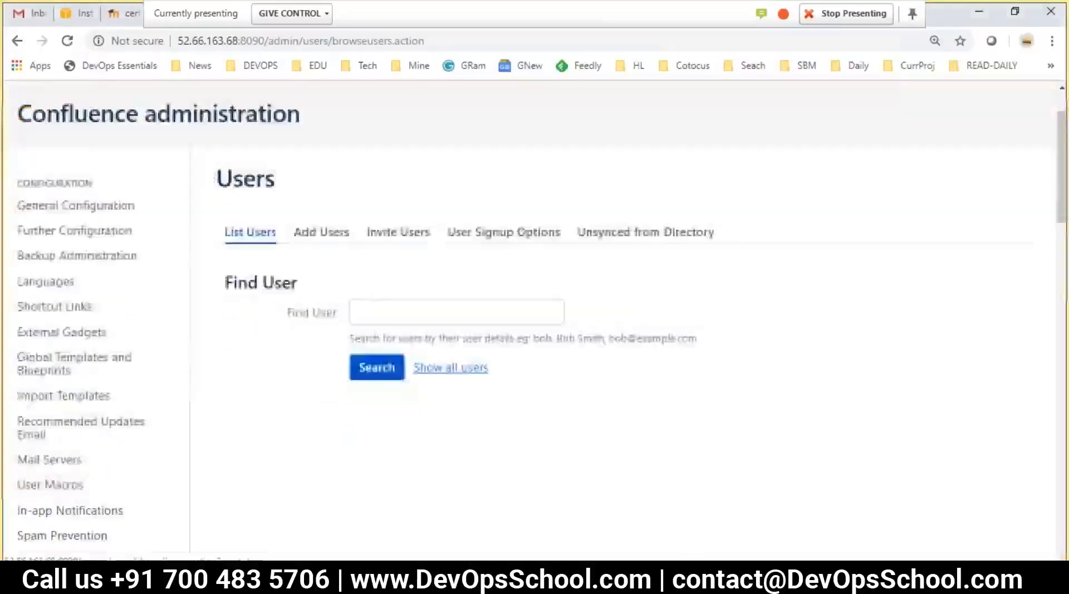
scroll(103, 415, up, 6)
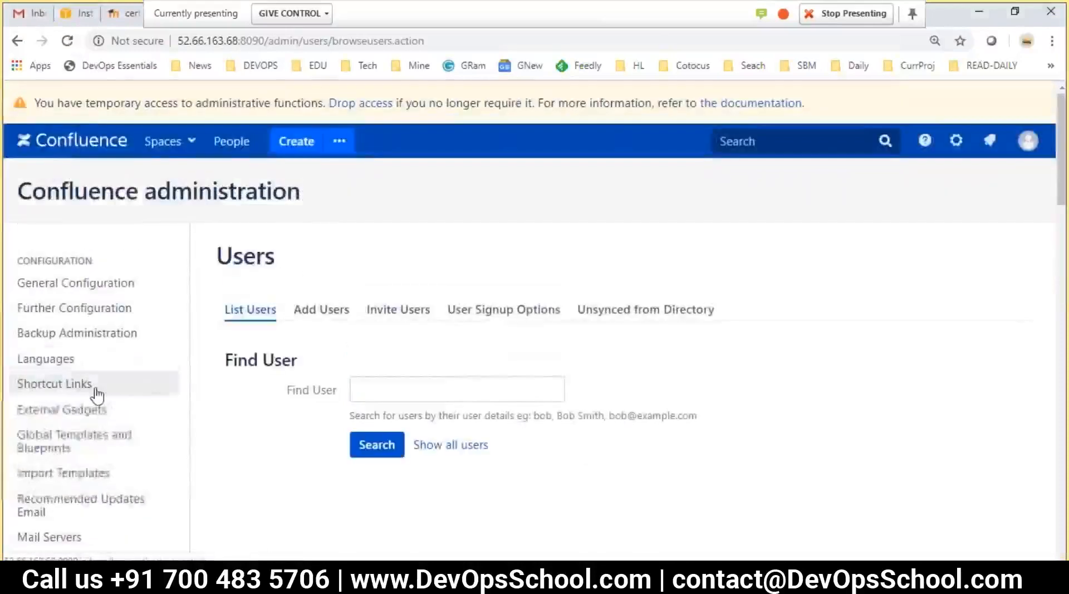
scroll(110, 410, down, 3)
scroll(136, 419, up, 3)
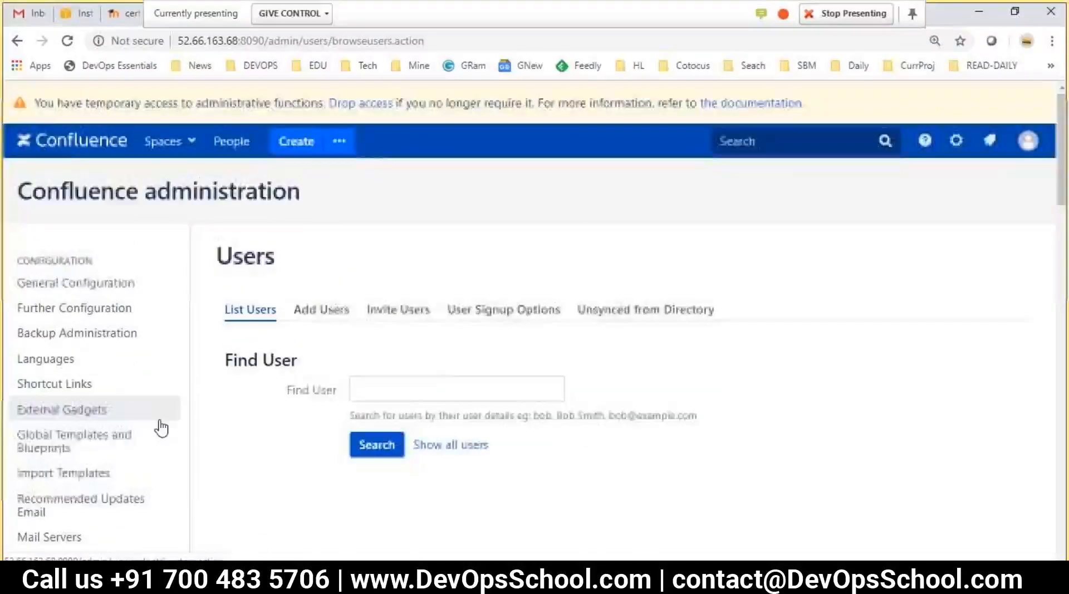
scroll(162, 427, down, 3)
scroll(306, 470, up, 3)
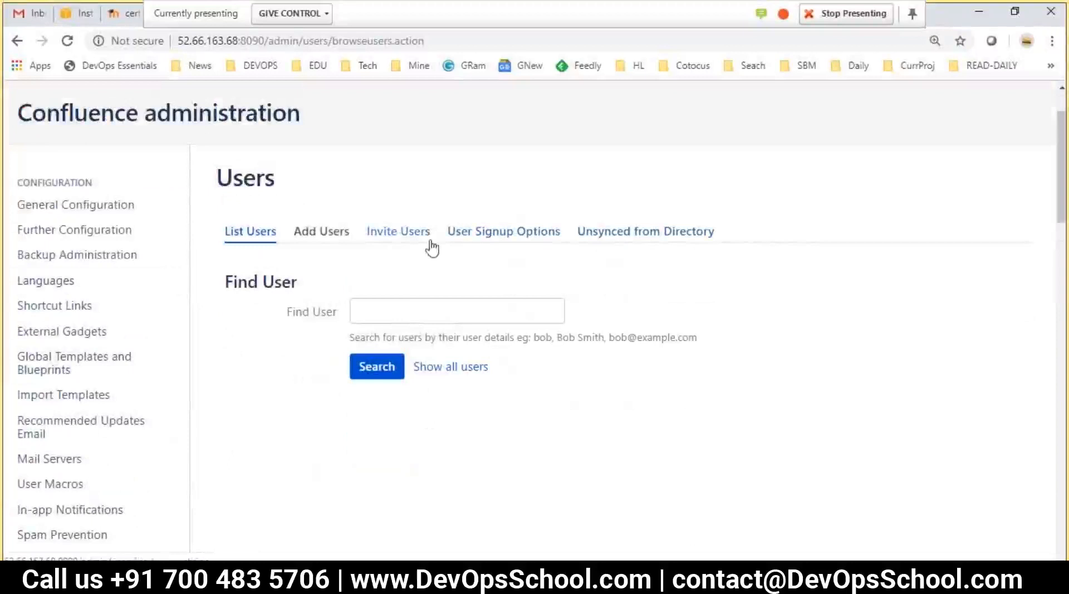
click(469, 238)
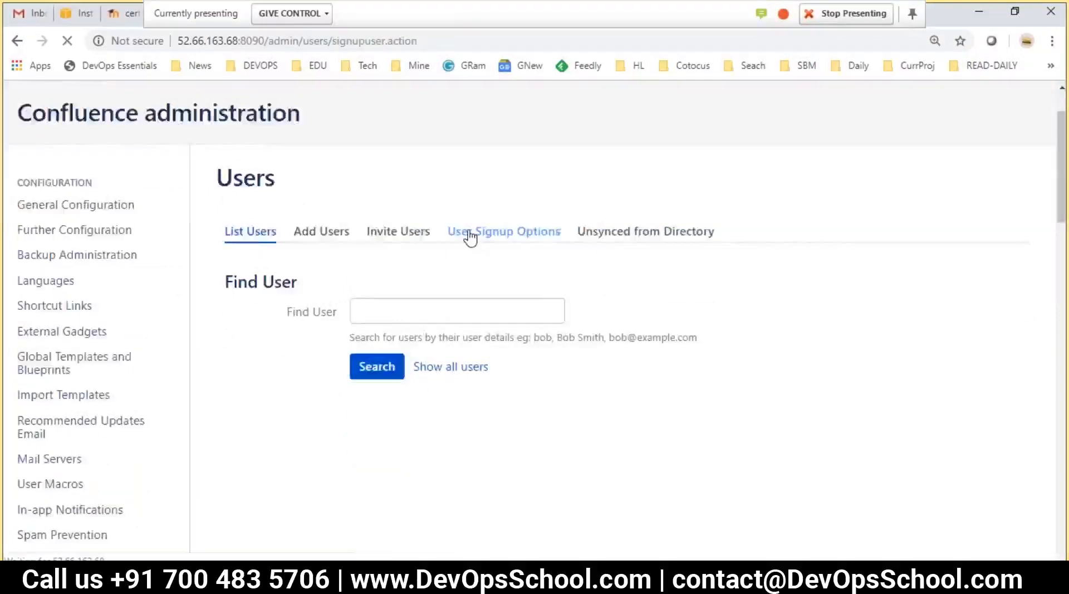
scroll(544, 303, down, 3)
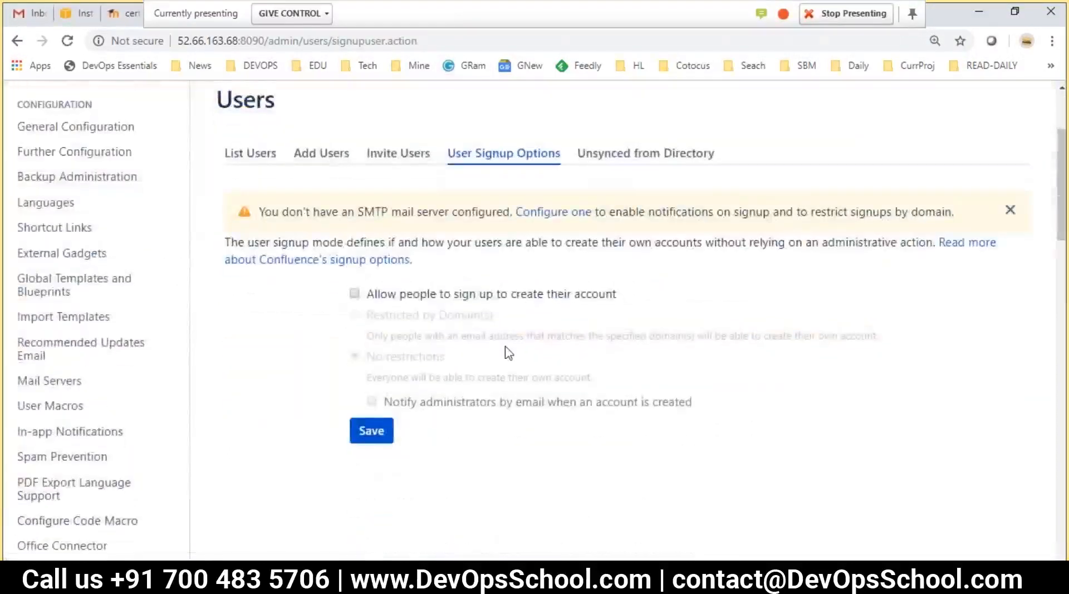
scroll(508, 352, up, 2)
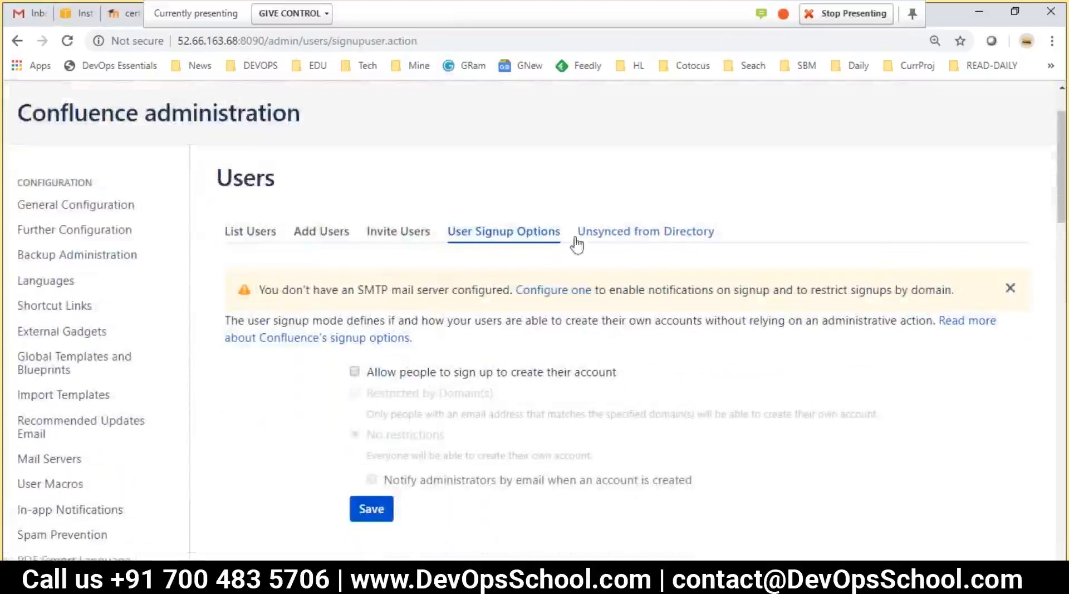
click(354, 372)
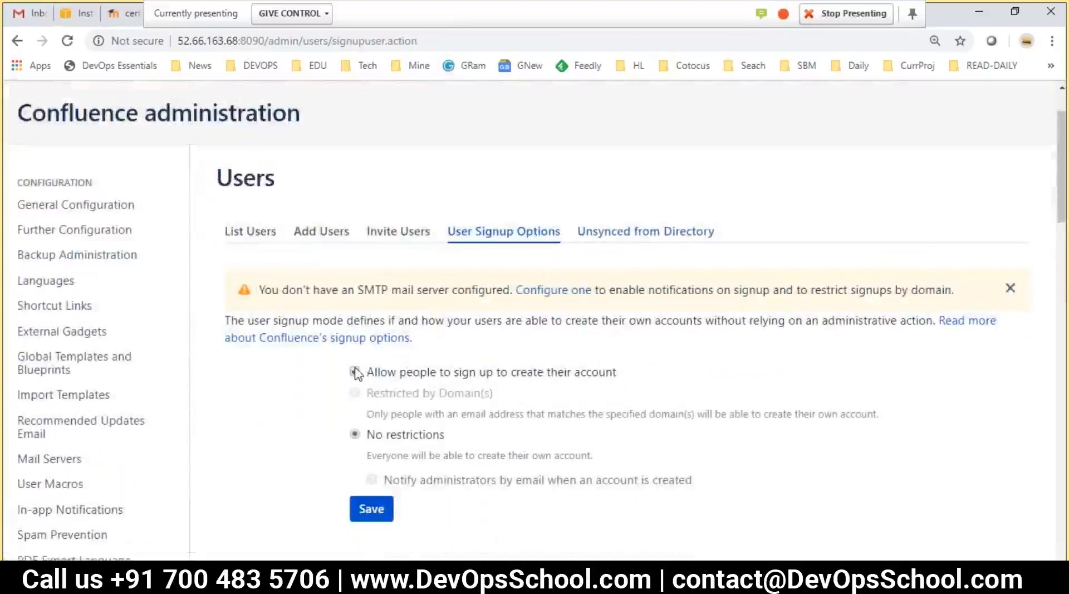
click(354, 372)
click(635, 240)
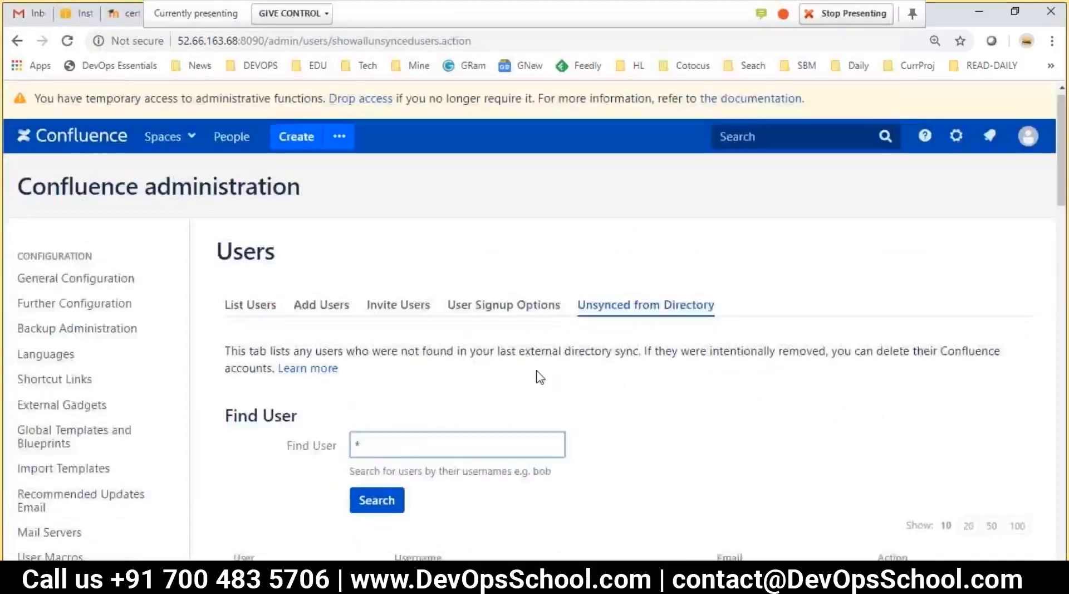
scroll(482, 432, down, 3)
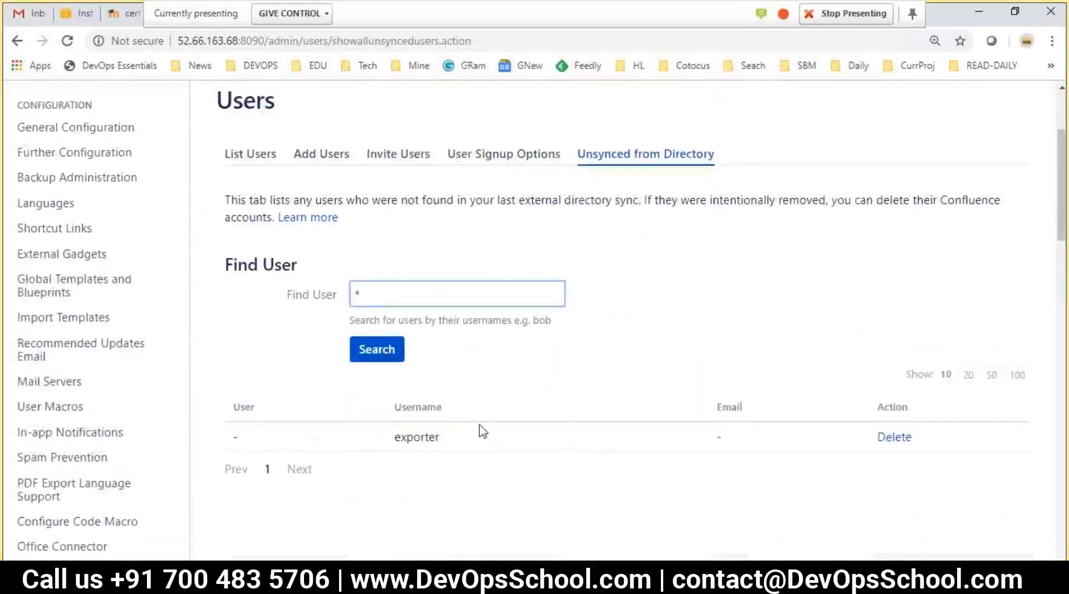
scroll(482, 431, up, 1)
click(321, 231)
click(237, 315)
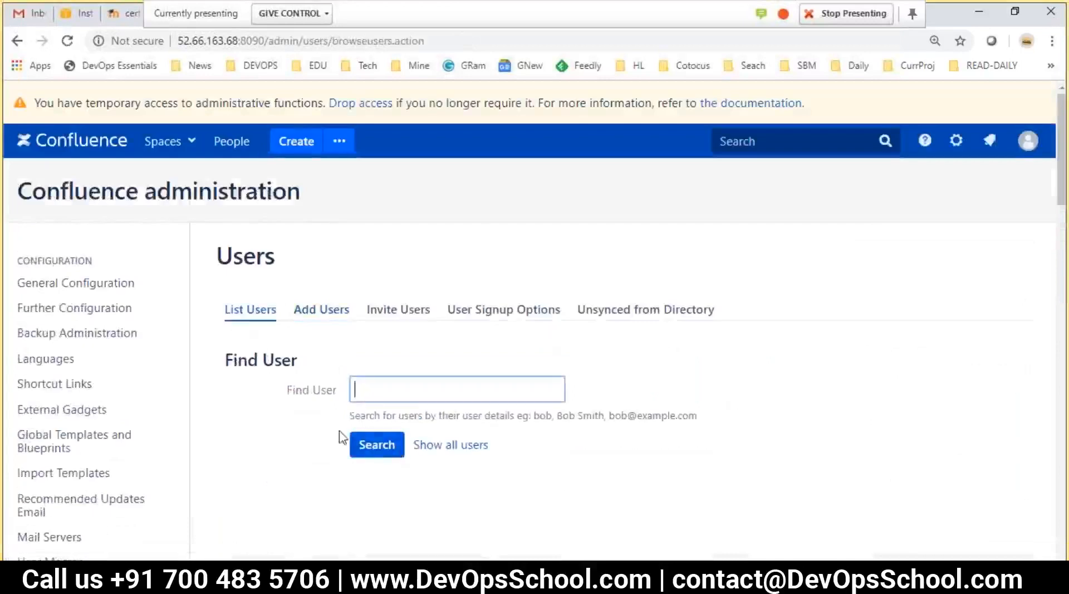
scroll(244, 414, down, 3)
scroll(146, 432, down, 2)
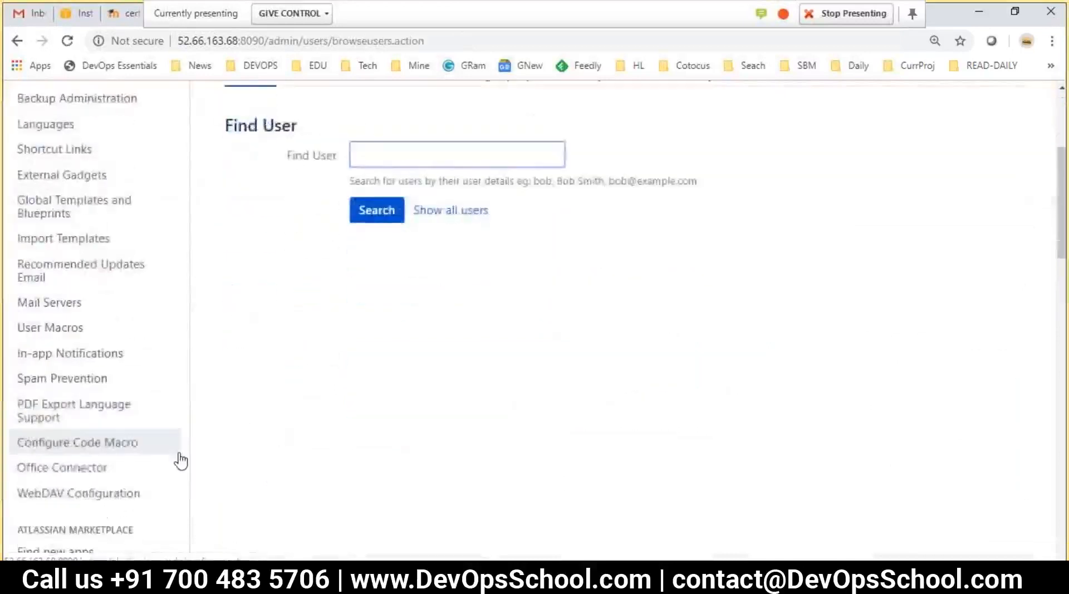
scroll(200, 490, down, 10)
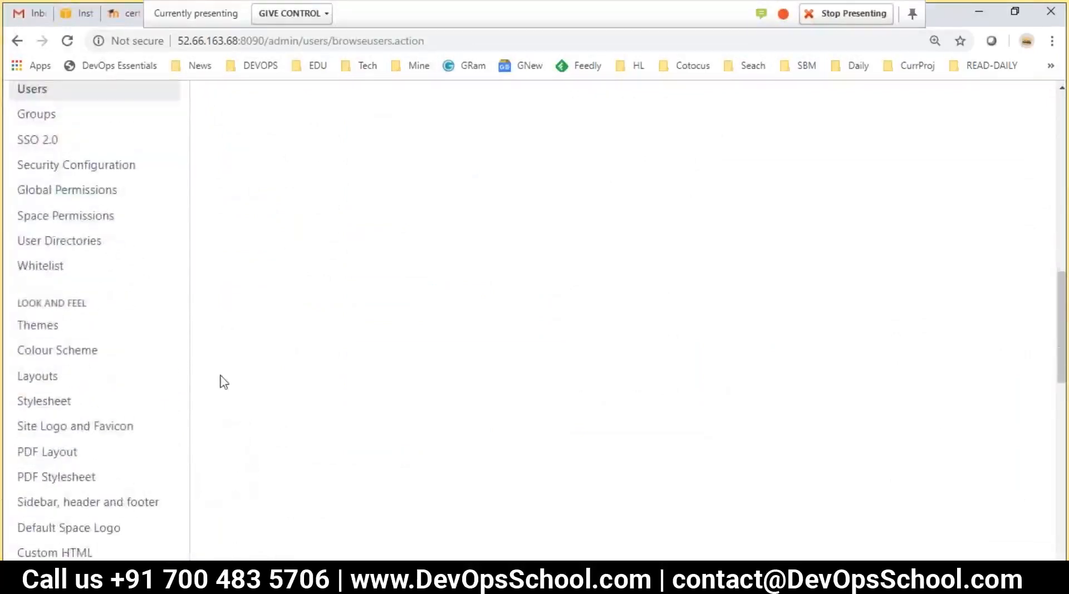
scroll(220, 374, down, 3)
scroll(253, 481, down, 4)
scroll(249, 479, down, 4)
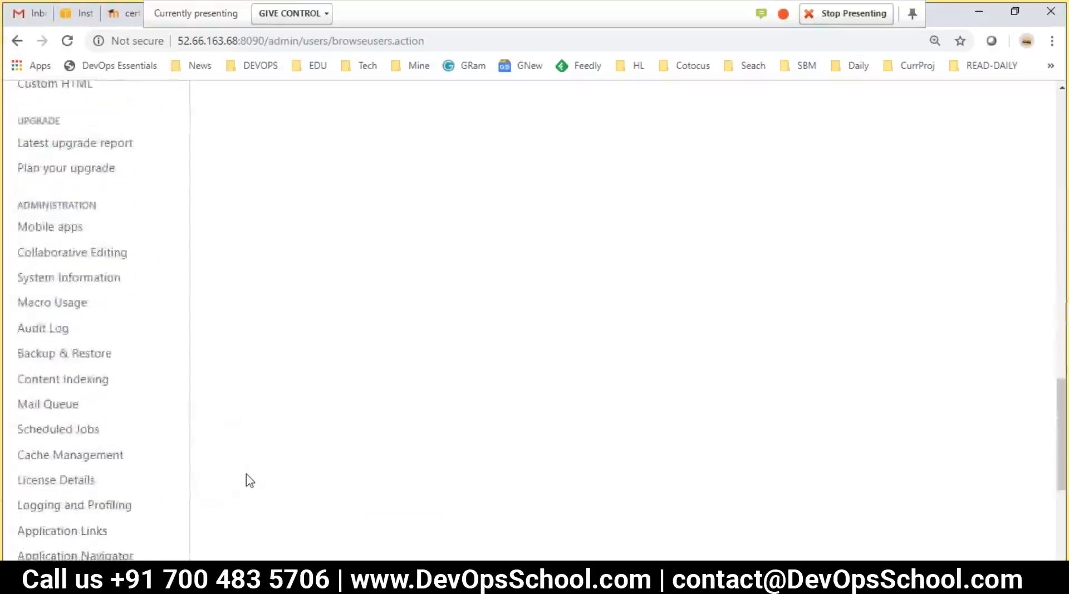
scroll(240, 476, down, 3)
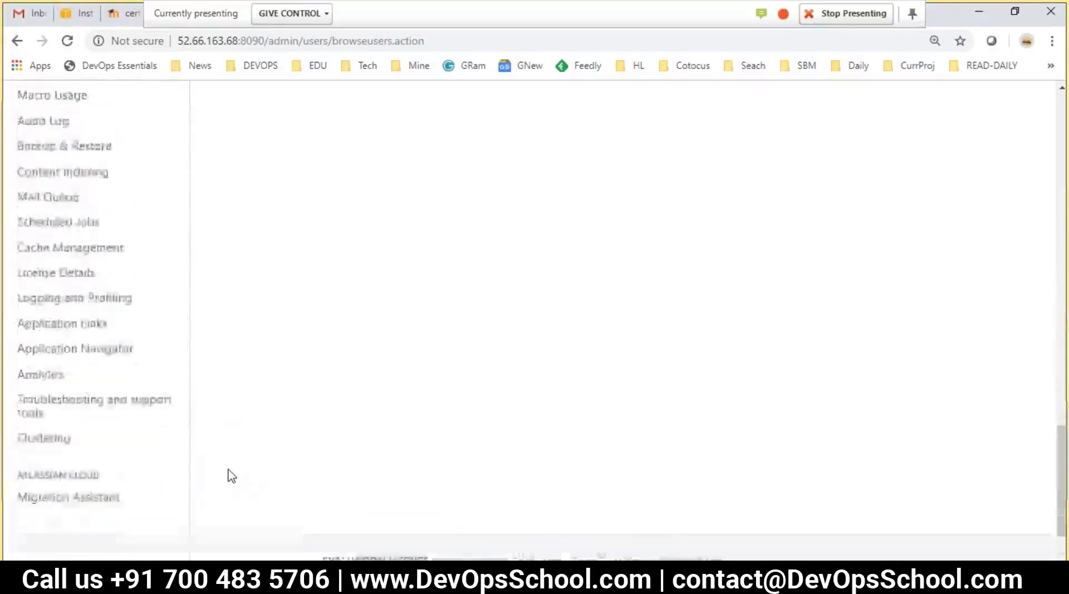
scroll(145, 442, up, 3)
scroll(153, 440, up, 3)
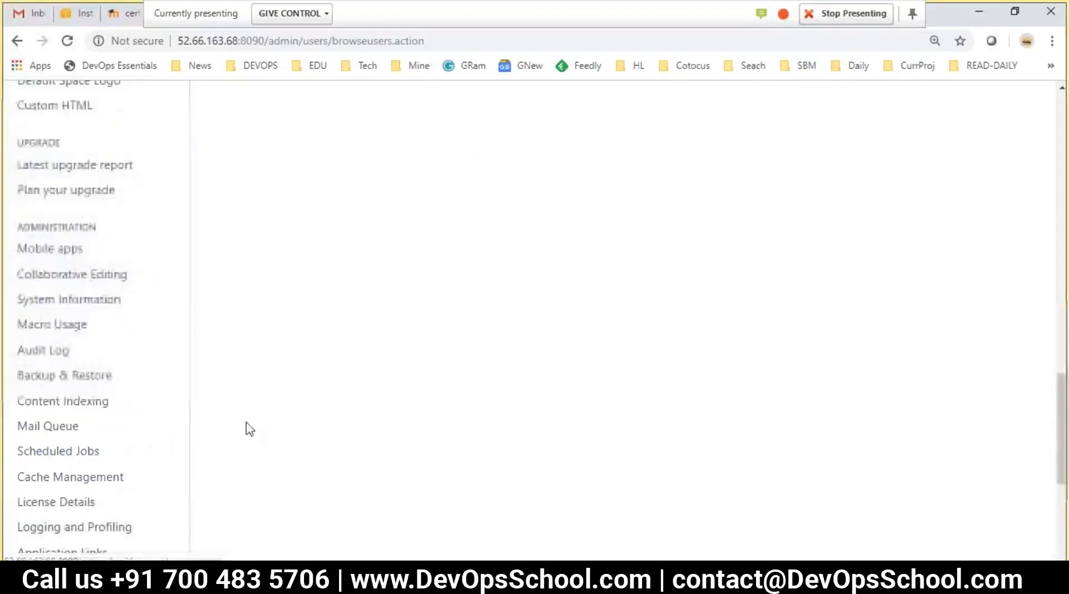
scroll(253, 419, up, 10)
Search the Users admin page for 'ad' and then 'ldap'
click(432, 384)
key(ctrl+f)
text(a)
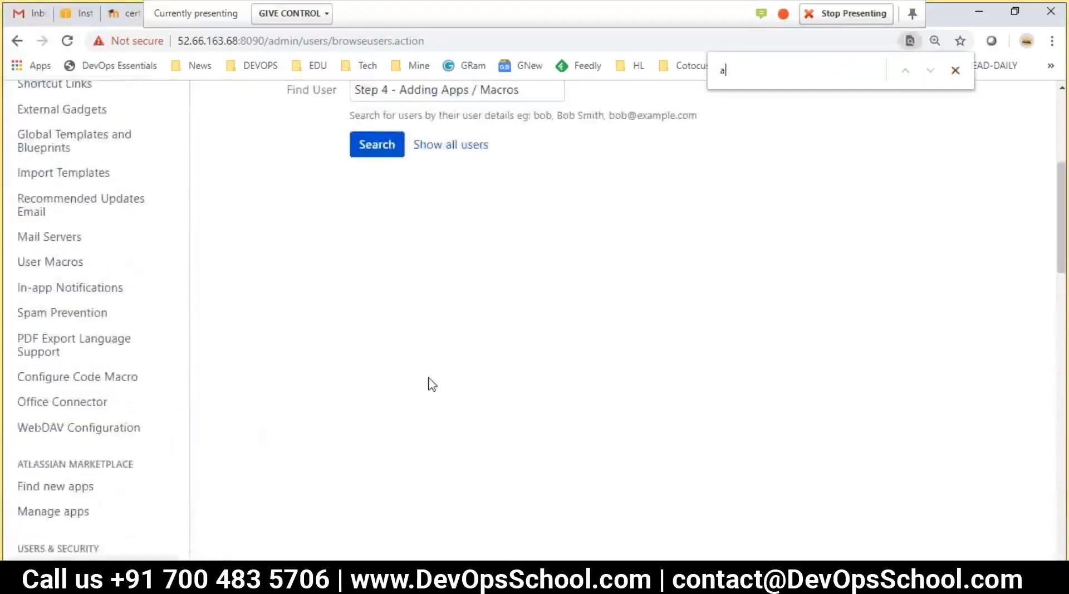
text(d)
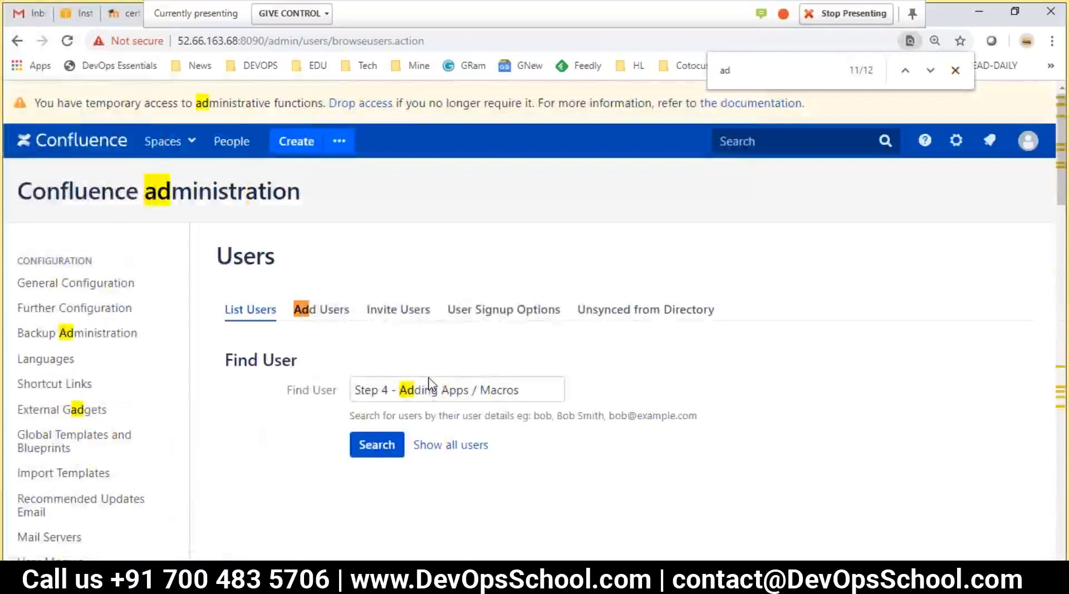
key(ctrl+d)
key(Escape)
key(Escape)
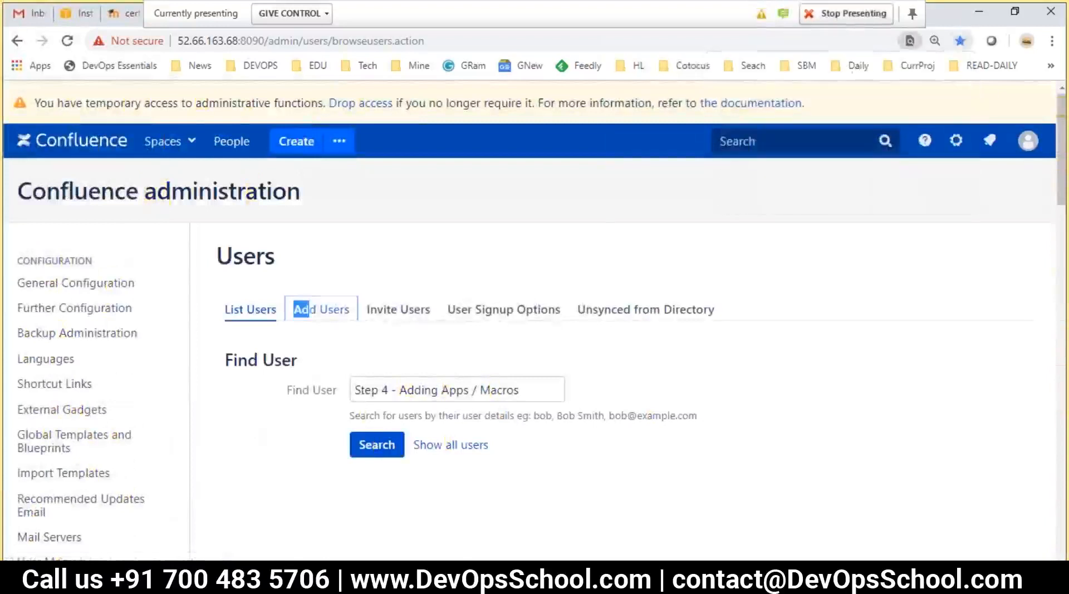
key(ctrl+f)
text(ldap)
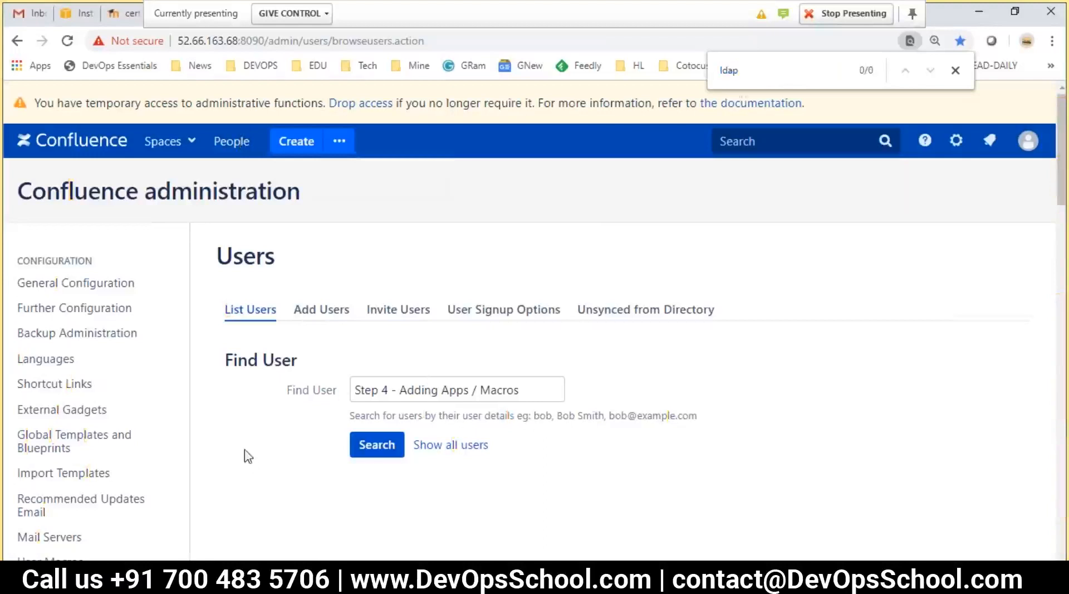
scroll(246, 454, down, 3)
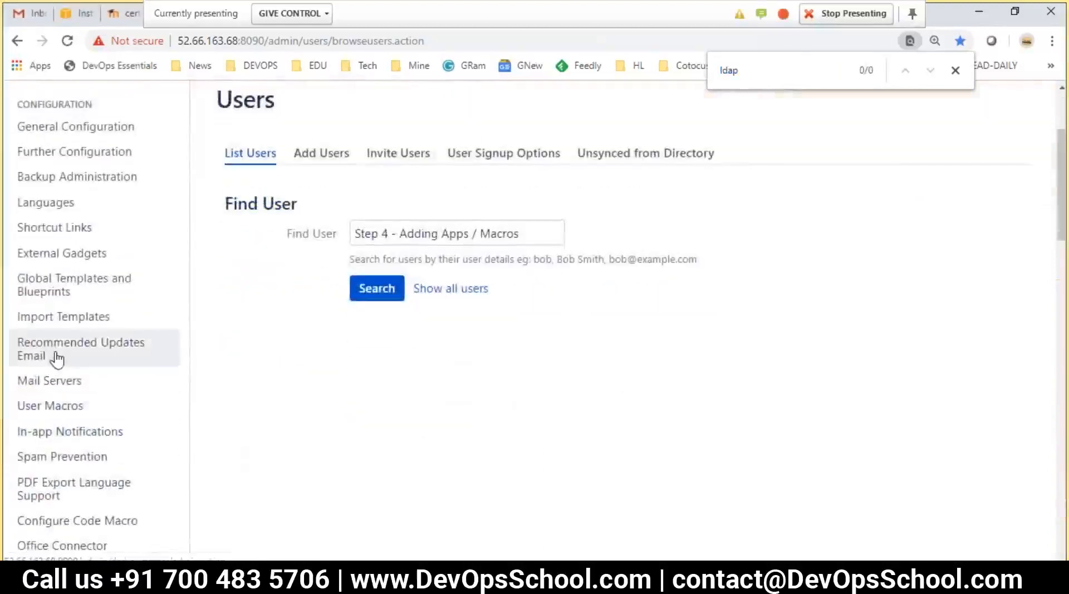
scroll(57, 360, up, 1)
Browse General Configuration and Security Configuration, then open User Directories
click(51, 211)
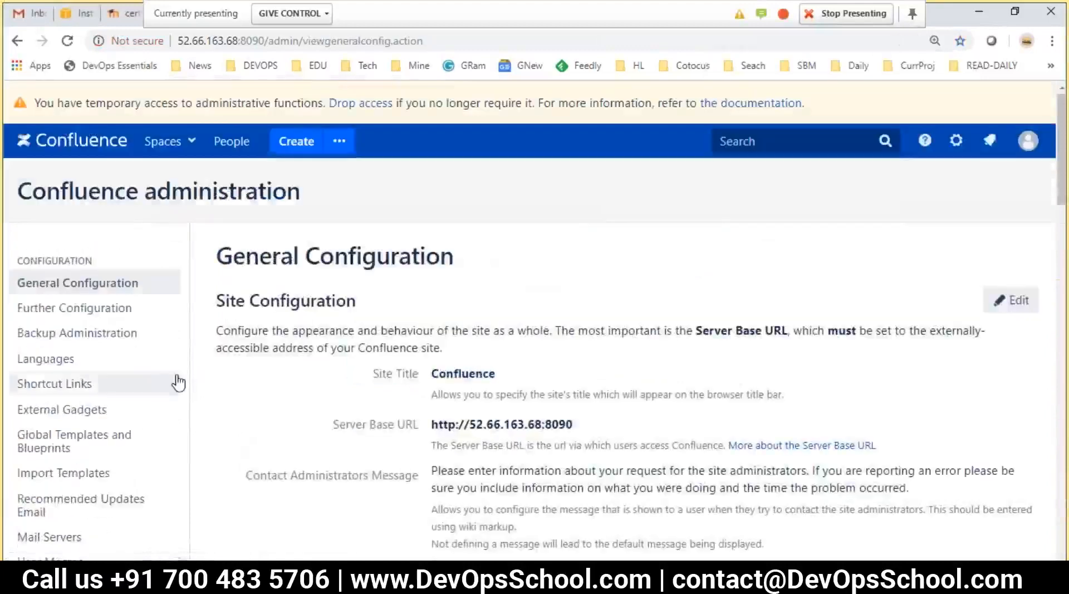
scroll(173, 379, down, 10)
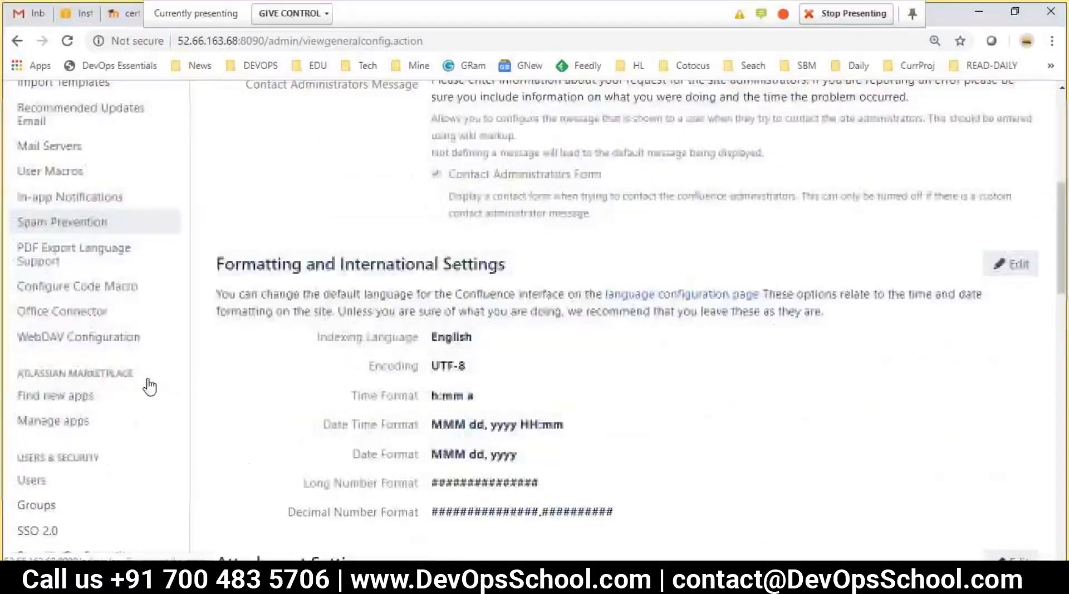
scroll(89, 366, down, 1)
click(55, 326)
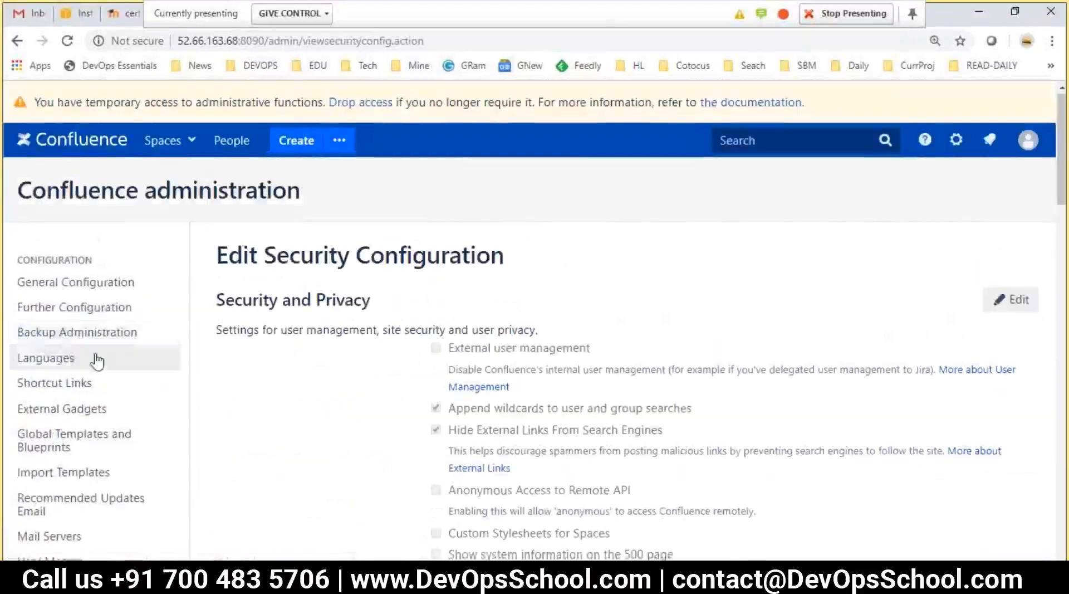
scroll(118, 396, down, 5)
scroll(119, 397, down, 7)
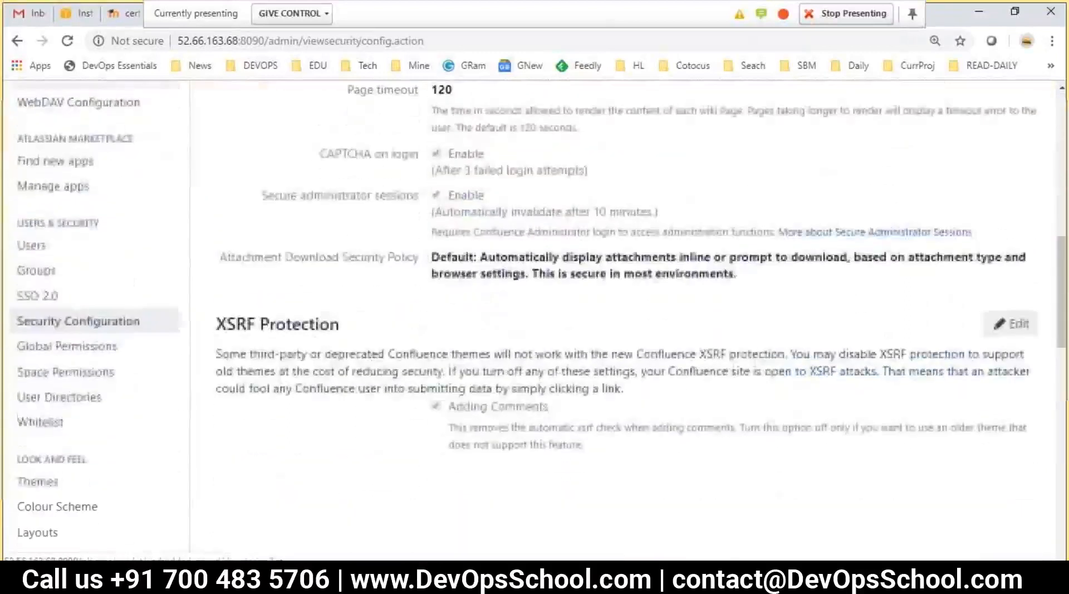
click(49, 404)
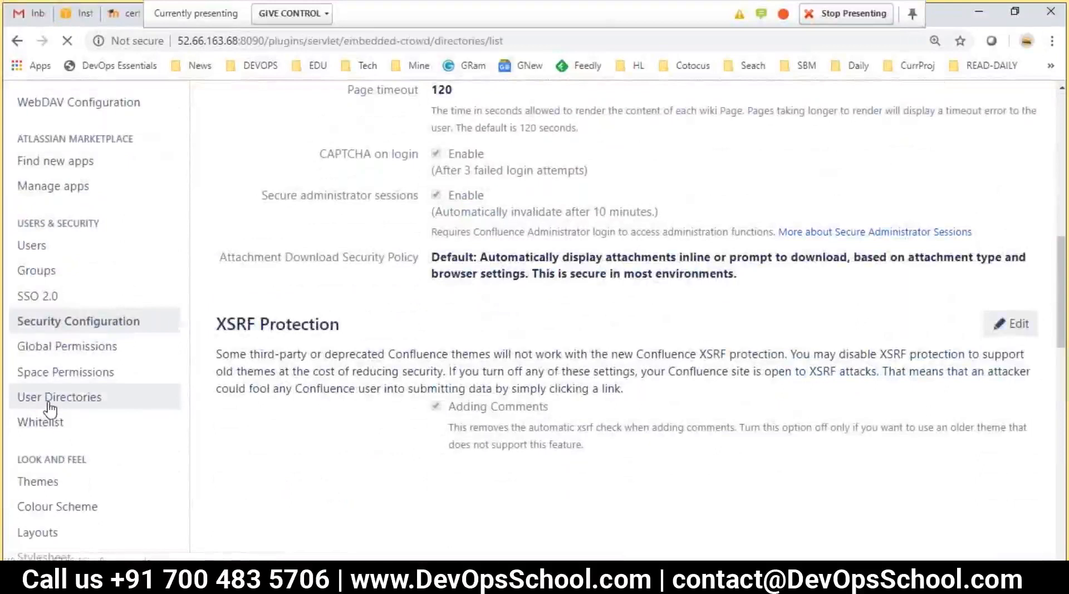
key(alt+Tab)
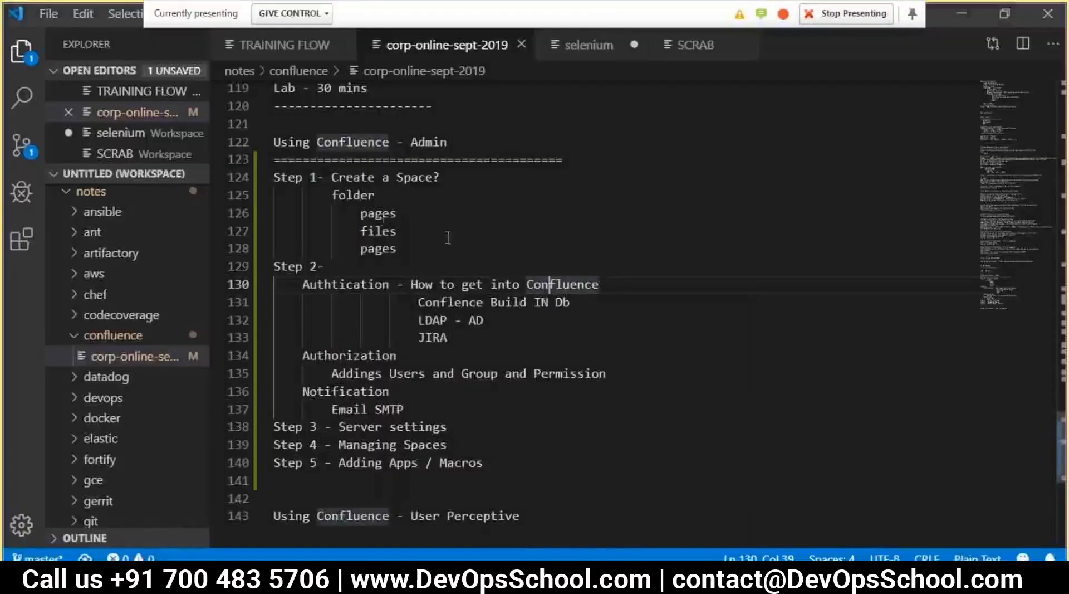
Append 'using User Directories' to the authentication note on line 130
drag(447, 338, 282, 285)
key(alt+Tab)
drag(217, 256, 385, 267)
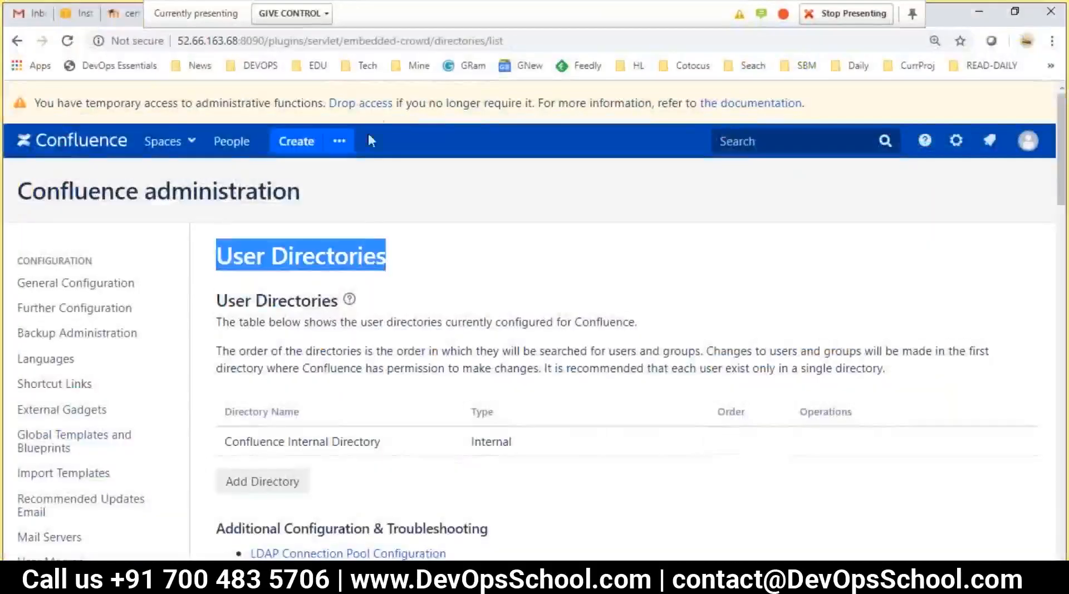
key(alt+Tab)
click(640, 278)
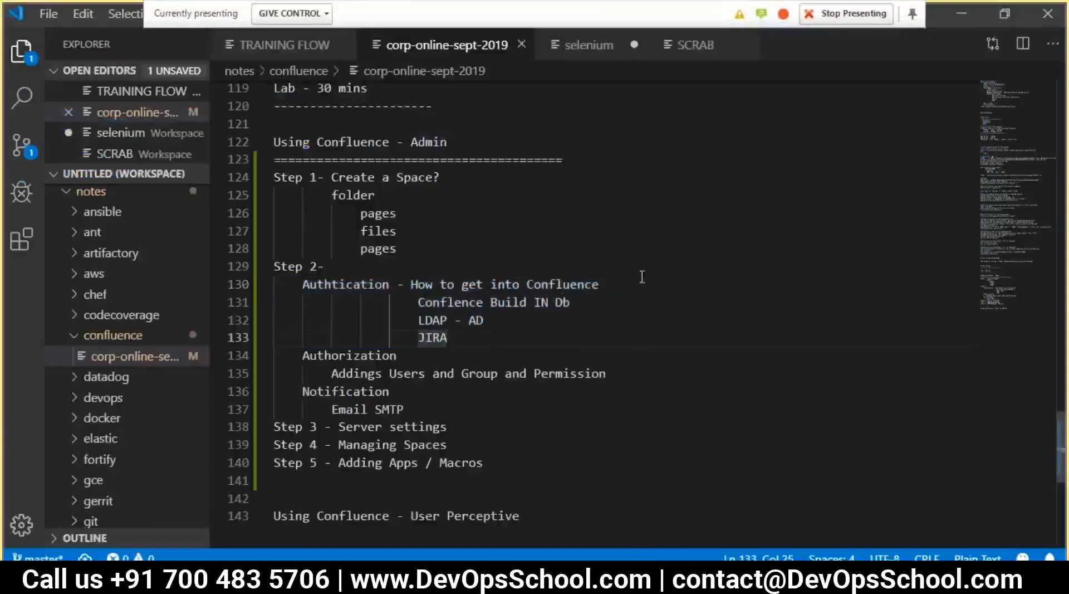
key(BackSpace)
text(using )
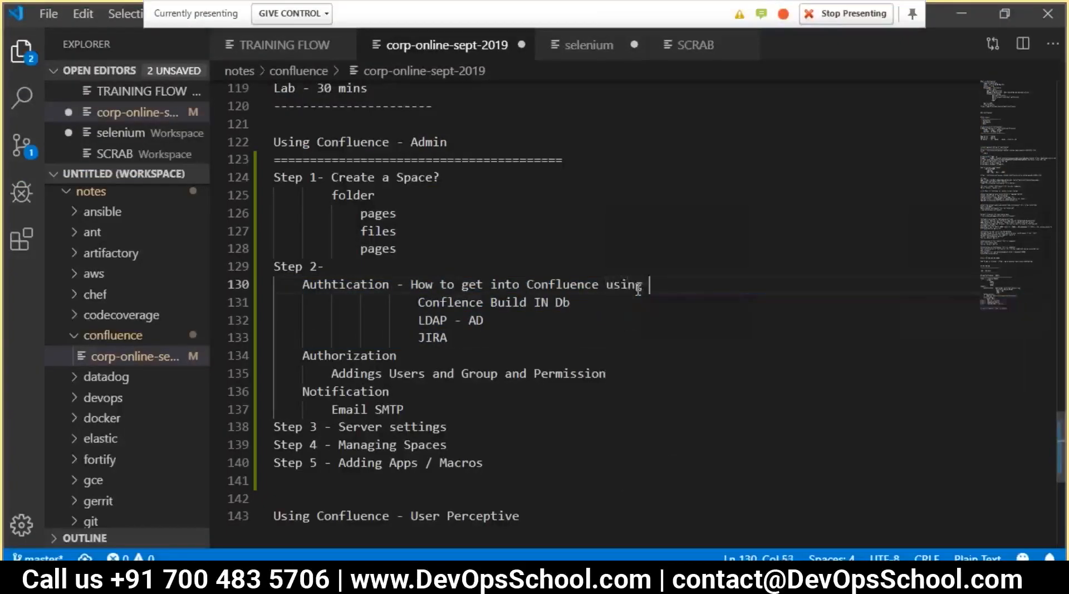
text(User Directories)
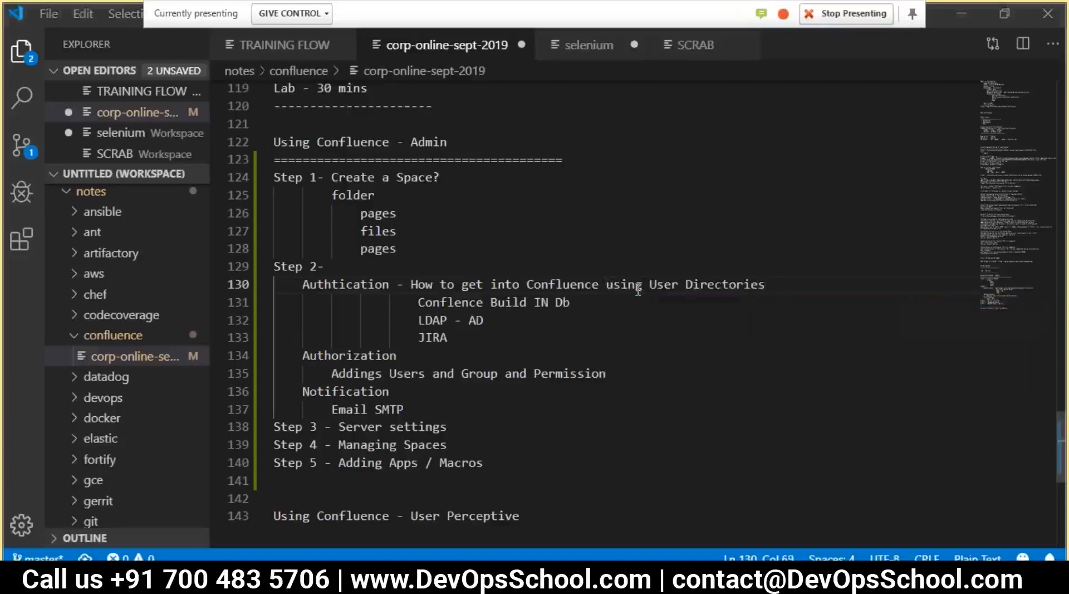
Compare the Confluence Internal Directory entry with the 'Conflence Build IN Db' note line
key(alt+Tab)
scroll(516, 377, down, 2)
scroll(501, 370, up, 1)
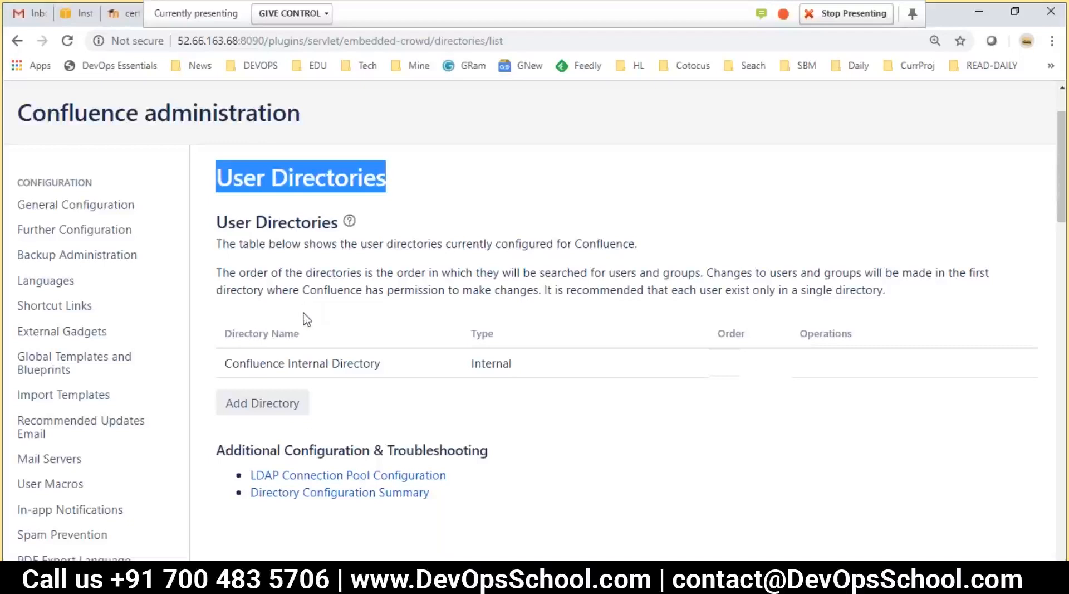
drag(381, 367, 232, 359)
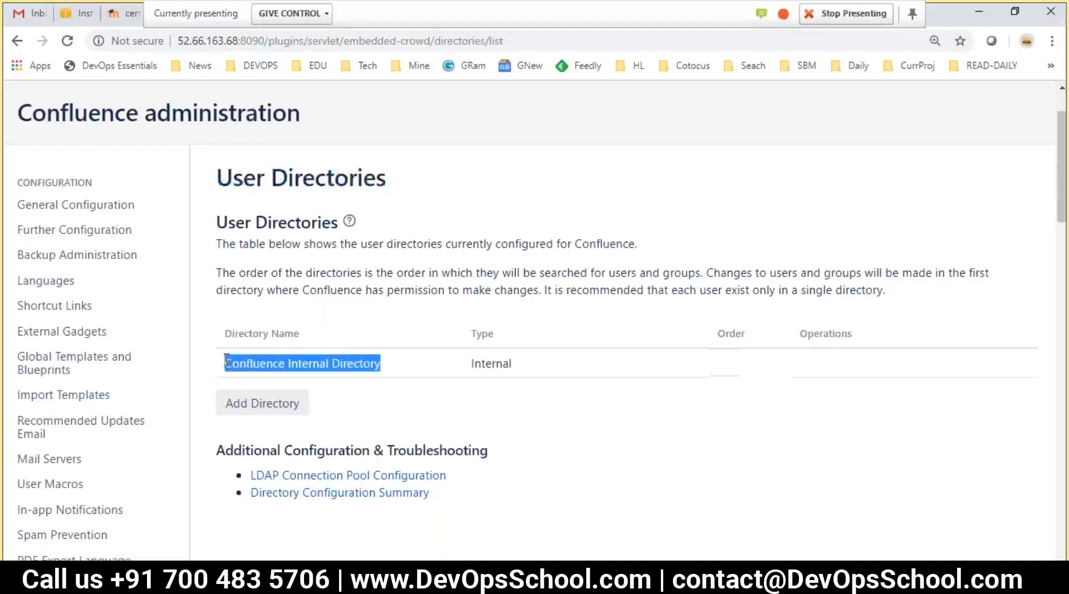
key(alt+Tab)
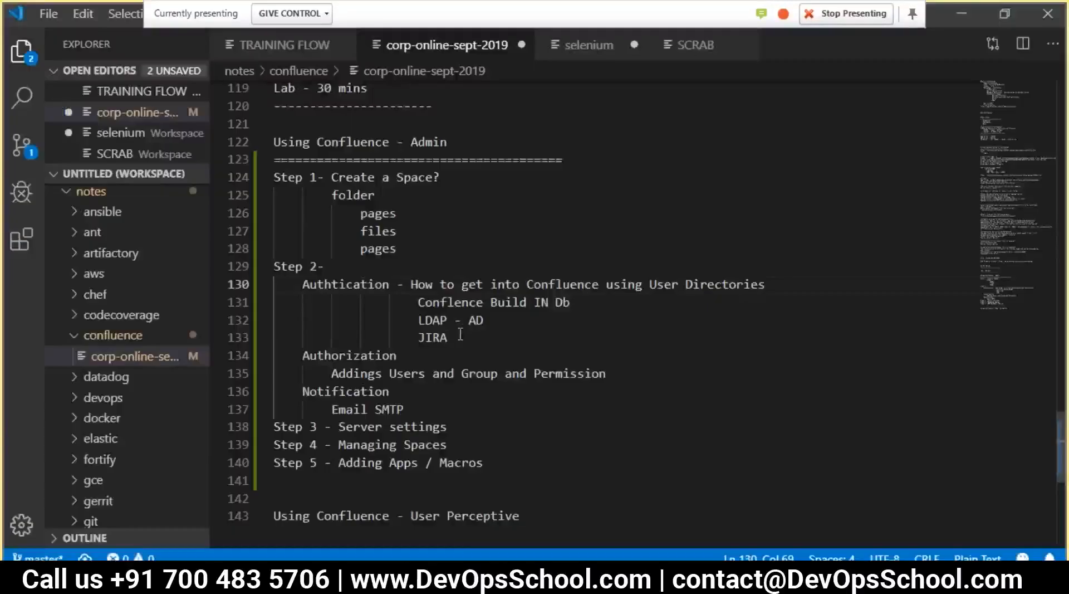
drag(410, 301, 589, 309)
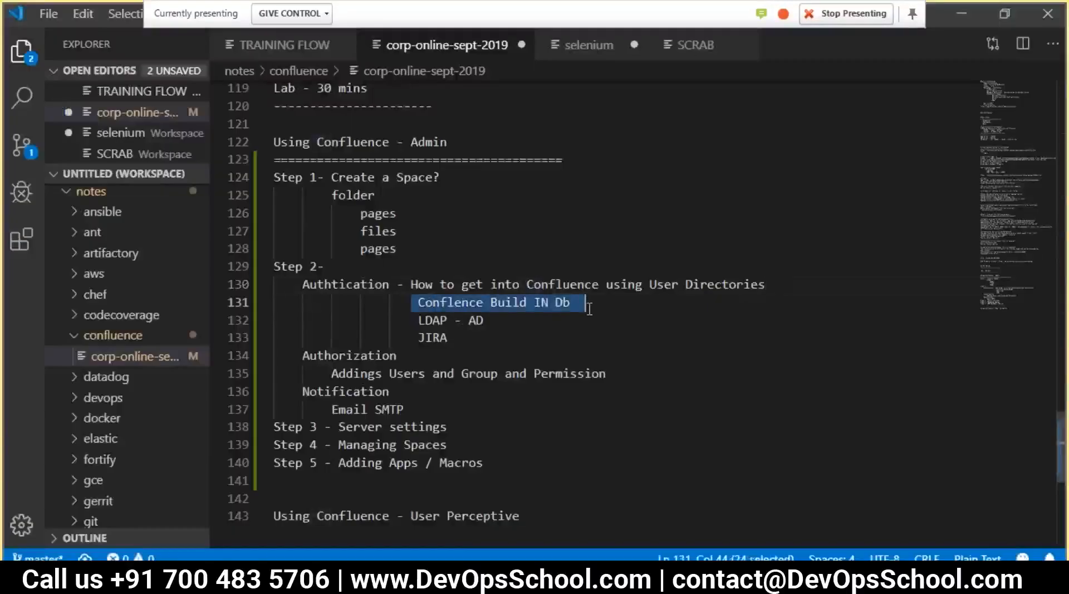
key(alt+Tab)
drag(375, 368, 227, 359)
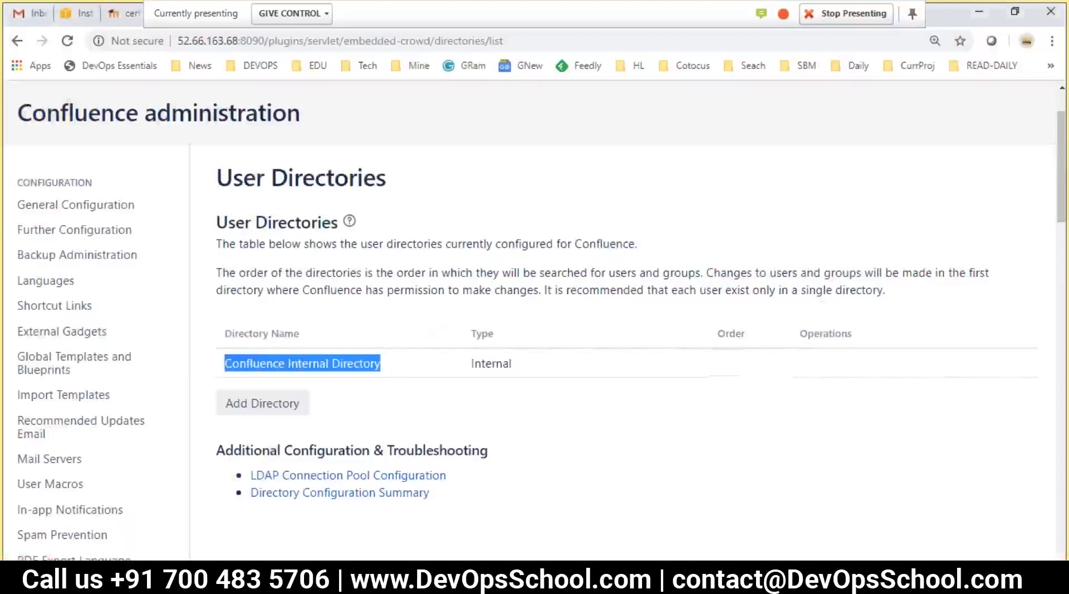
click(258, 406)
scroll(379, 395, down, 3)
click(337, 320)
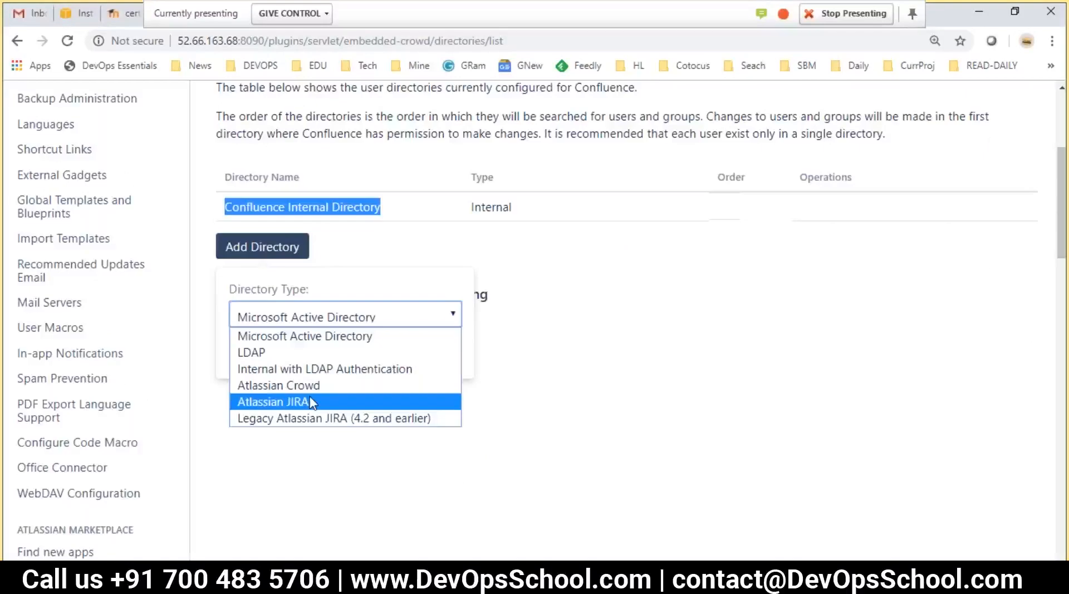
click(325, 445)
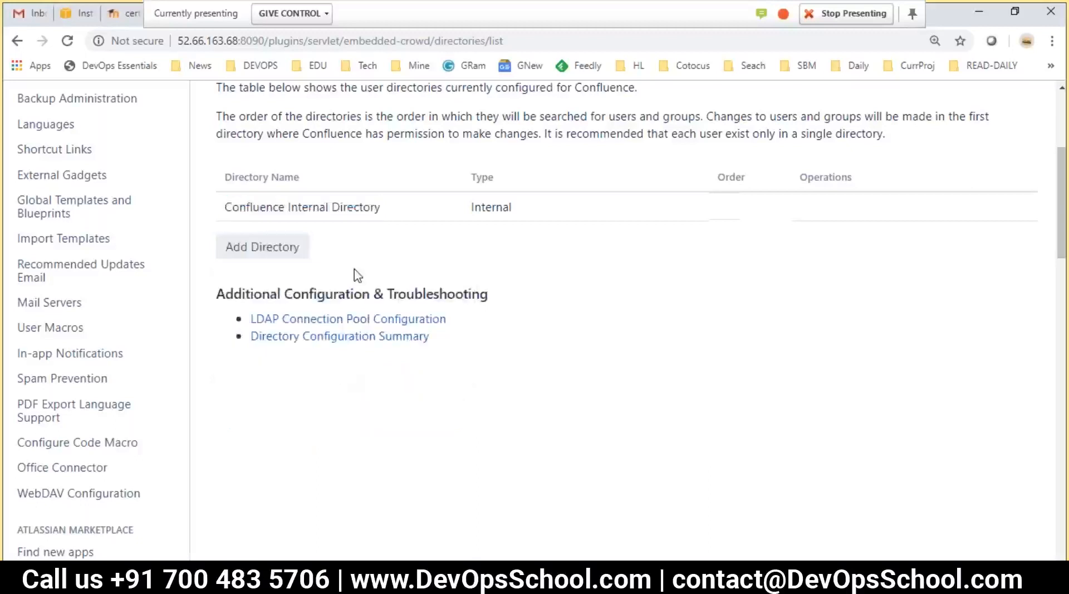
scroll(358, 275, up, 4)
drag(240, 440, 417, 447)
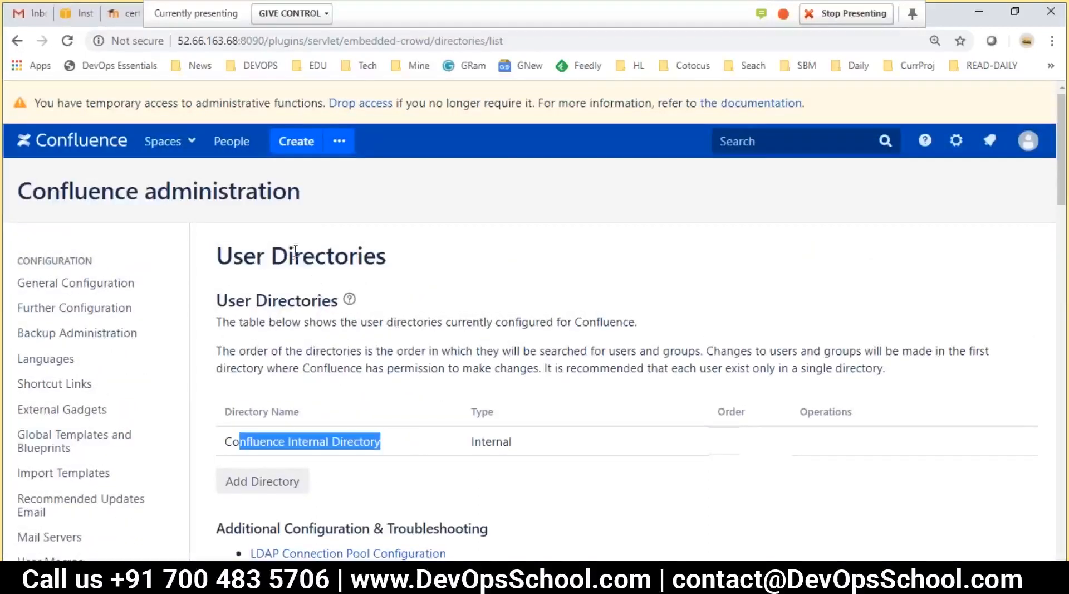
double_click(497, 443)
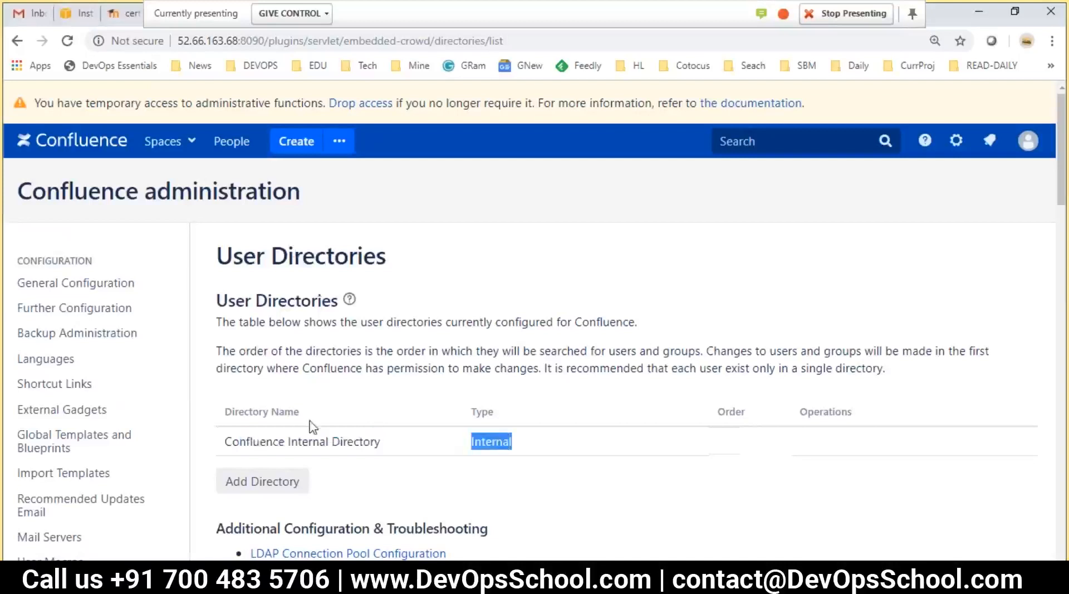
key(alt+Tab)
key(alt+Tab)
scroll(310, 424, down, 1)
scroll(267, 334, down, 2)
click(262, 325)
click(284, 395)
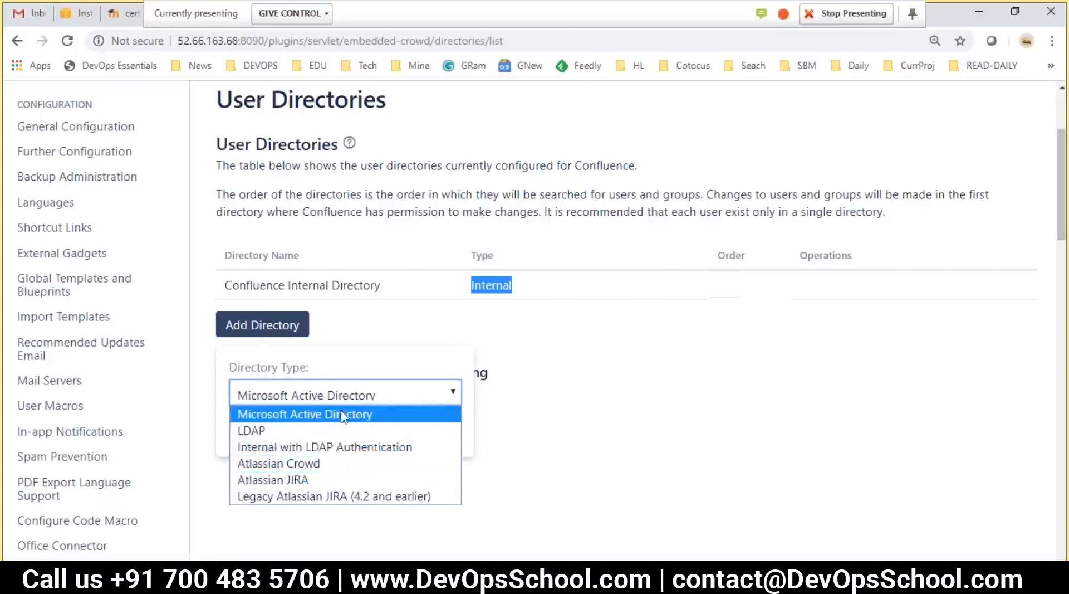
click(362, 341)
double_click(248, 281)
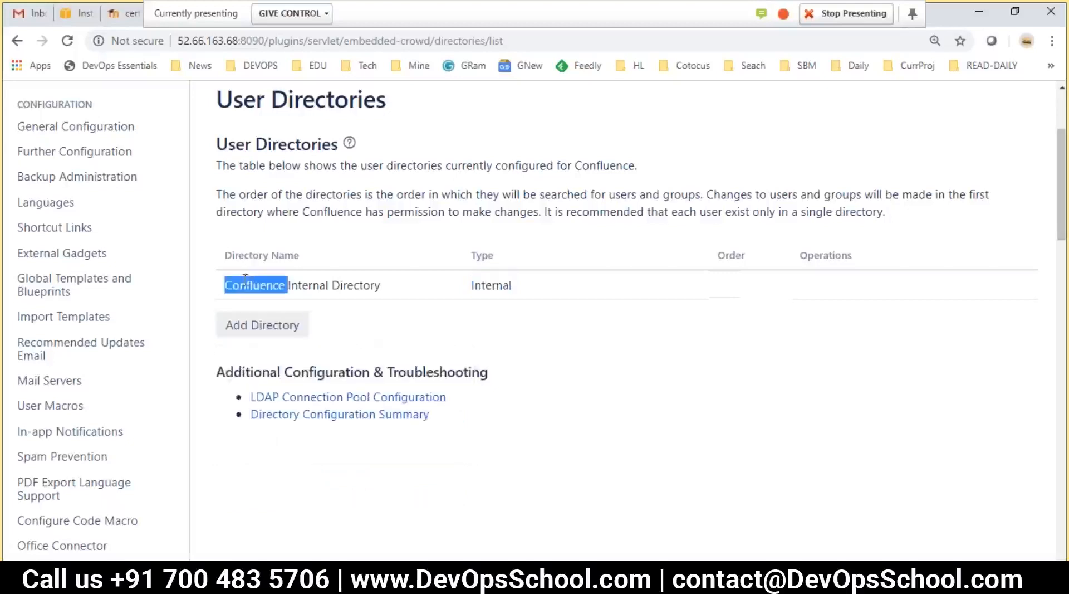
double_click(322, 285)
double_click(486, 285)
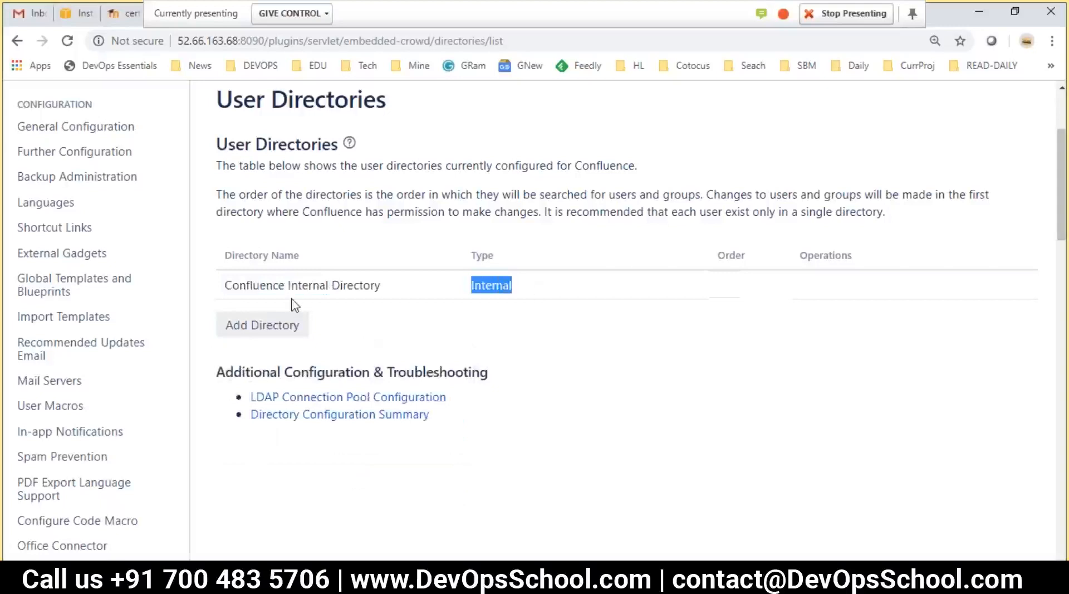
click(257, 321)
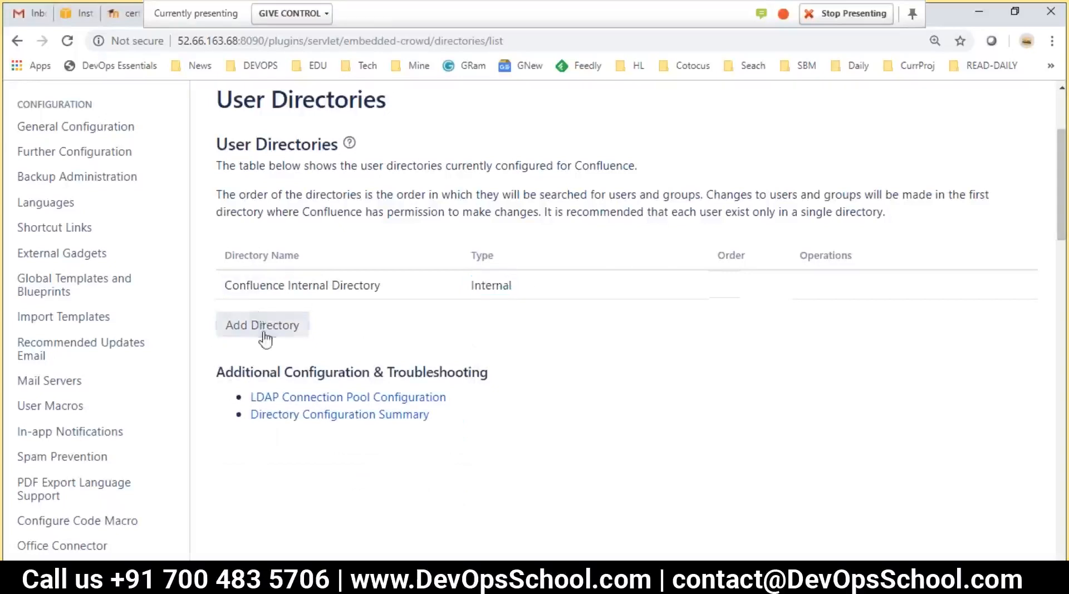
click(293, 394)
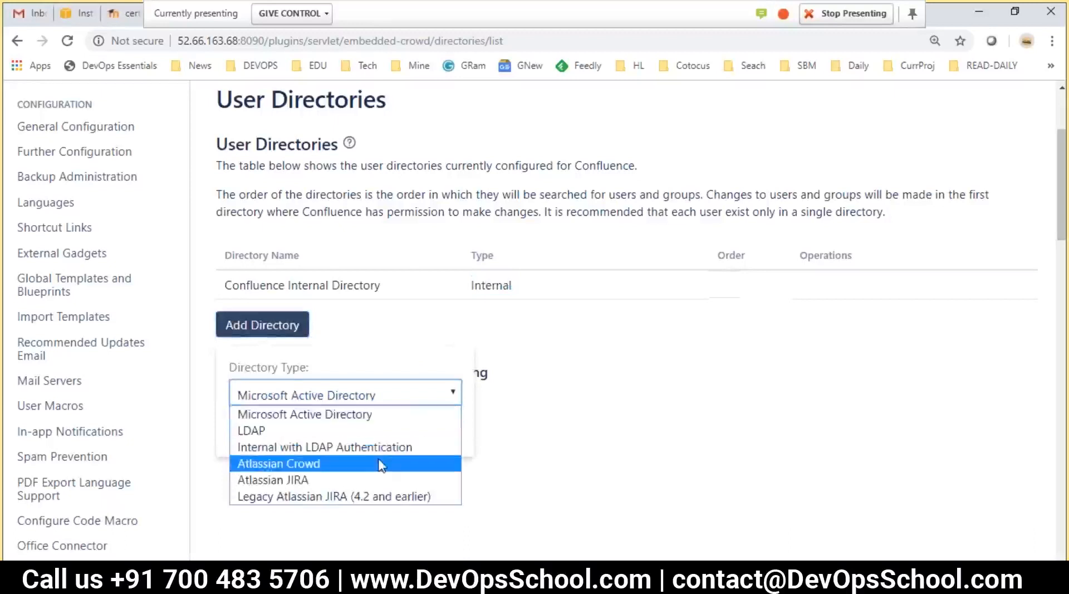
click(419, 273)
click(420, 273)
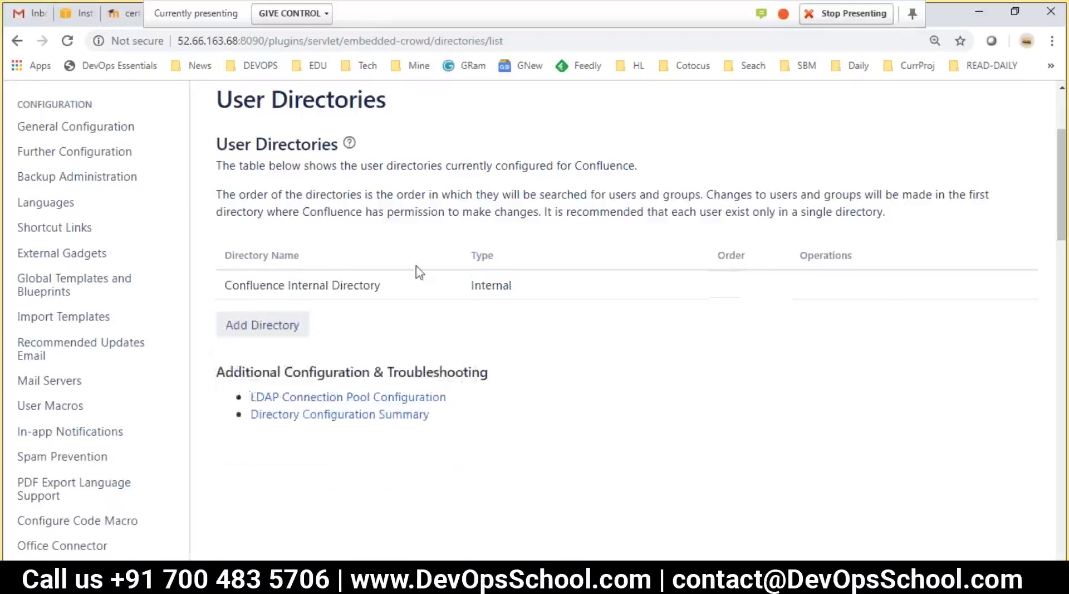
key(alt+Tab)
Review the authentication notes on lines 130–133 and save the notes file
click(330, 283)
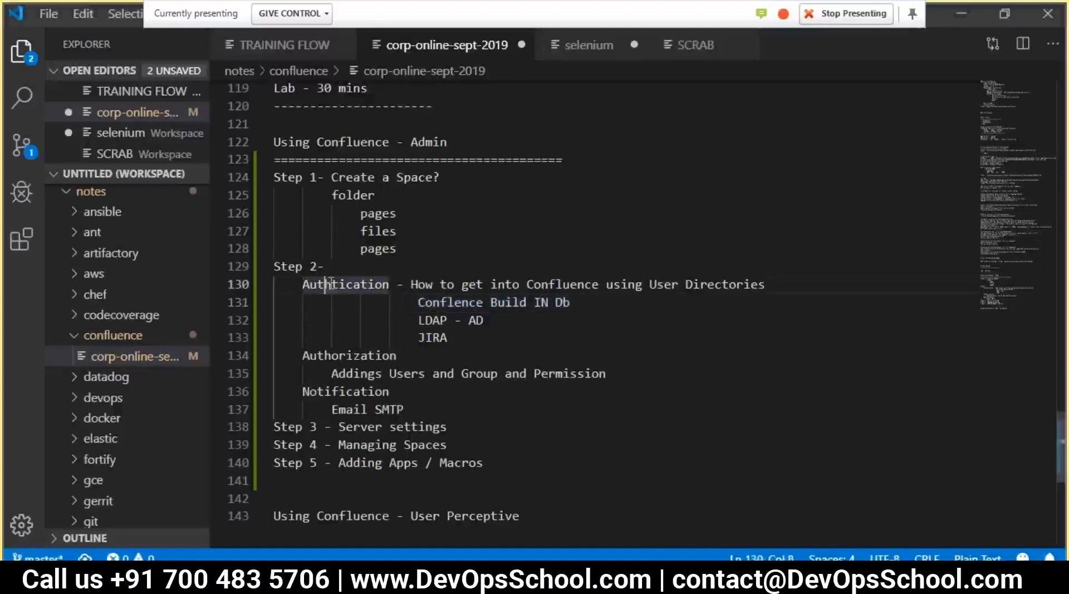
key(ctrl+d)
drag(447, 337, 303, 283)
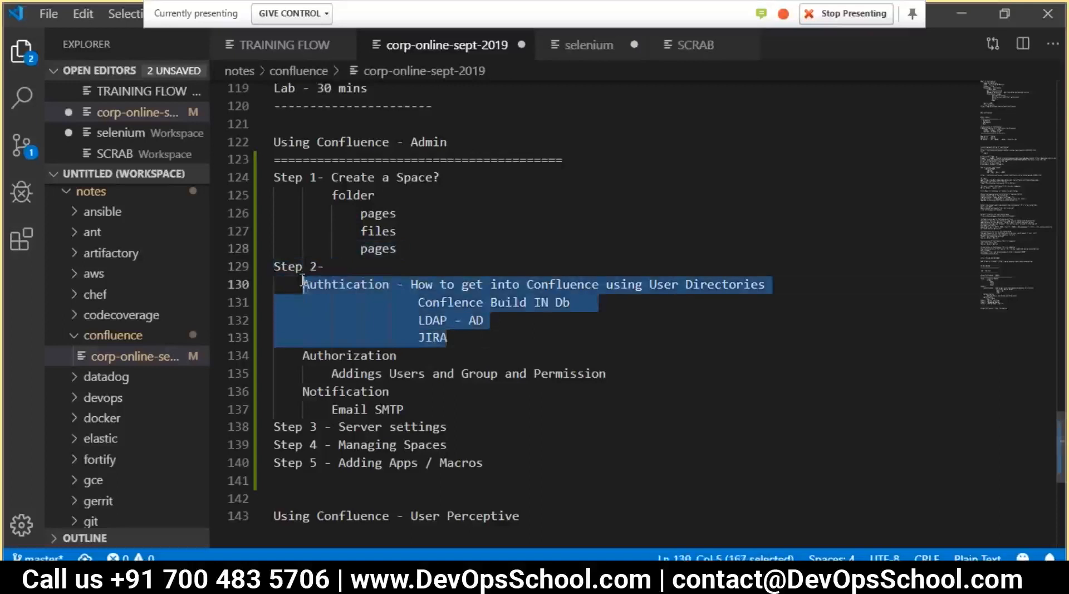
click(382, 373)
key(ctrl+s)
Append '- Who should e be authorizdd to what?' to the Authorization heading on line 134
drag(300, 354, 401, 362)
click(414, 363)
text(- Who should e )
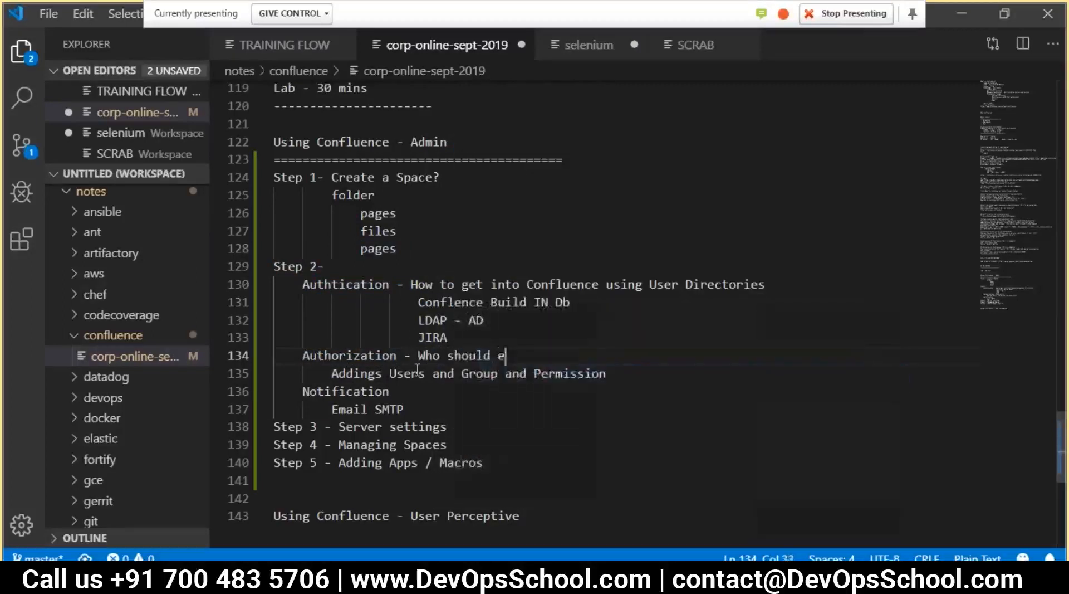
key(BackSpace)
key(BackSpace)
text(be aut)
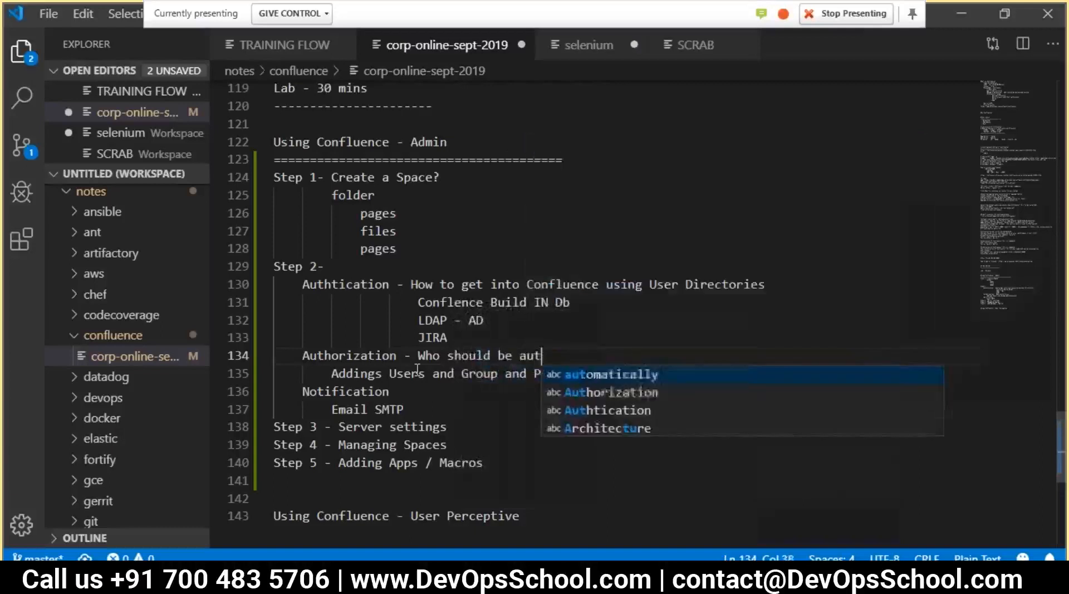
text(hor)
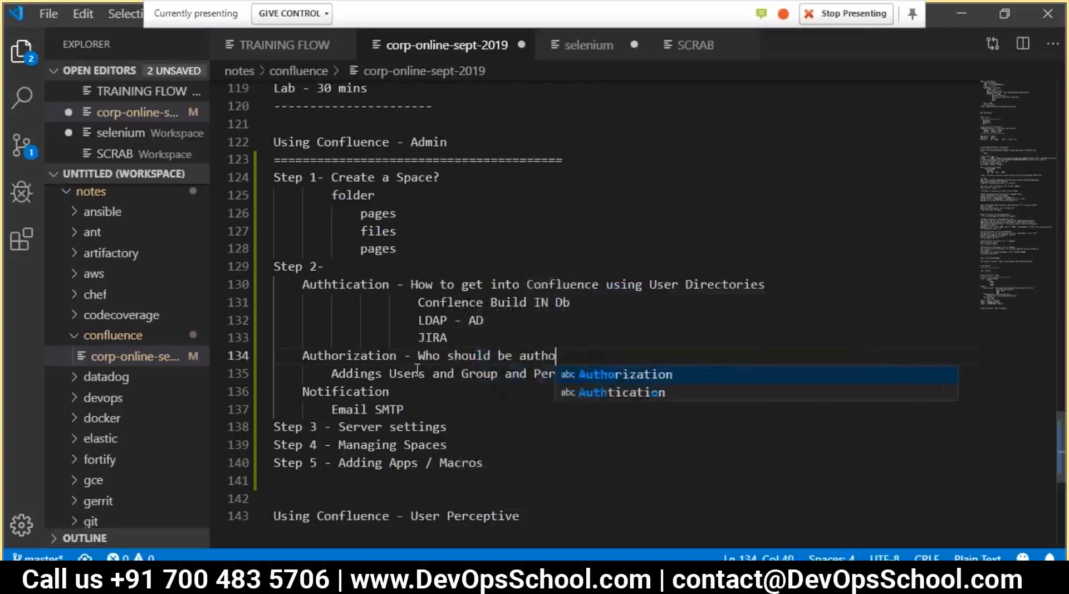
text(izd)
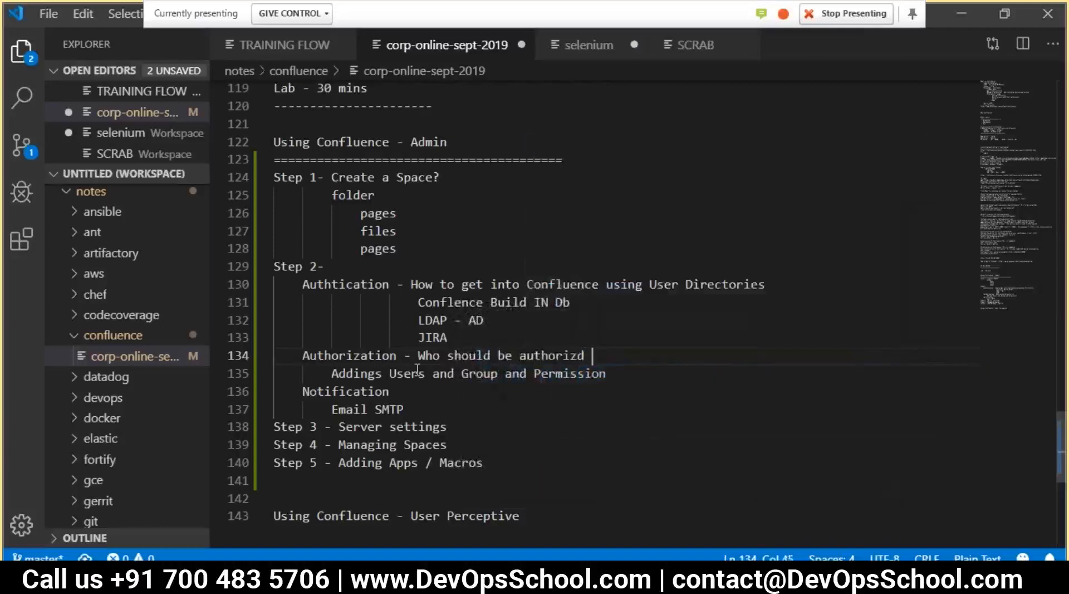
key(BackSpace)
key(BackSpace)
text(ed to what?)
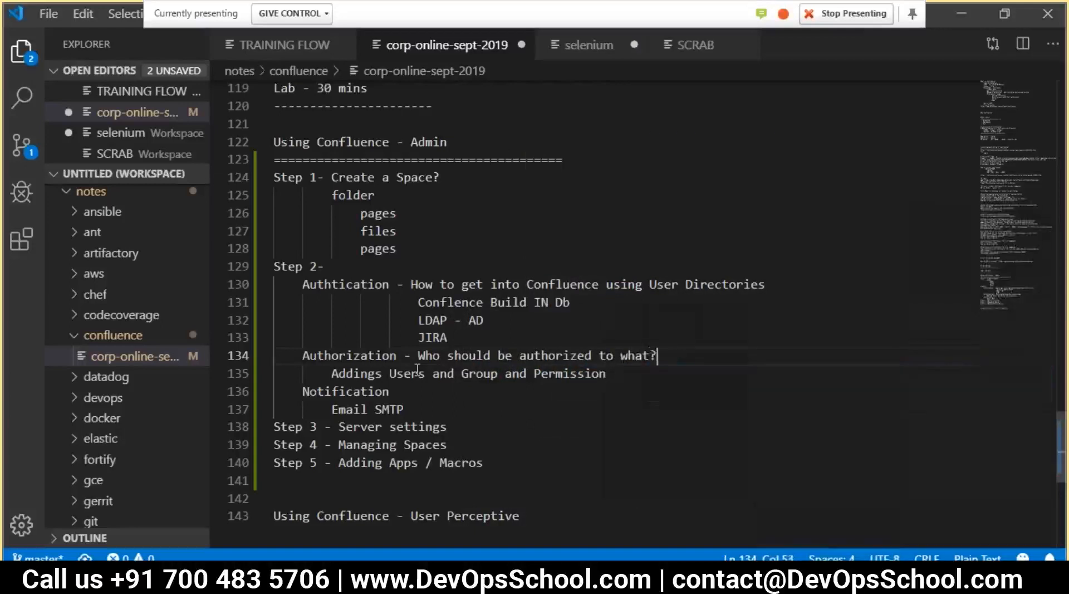
key(Return)
drag(446, 333, 383, 291)
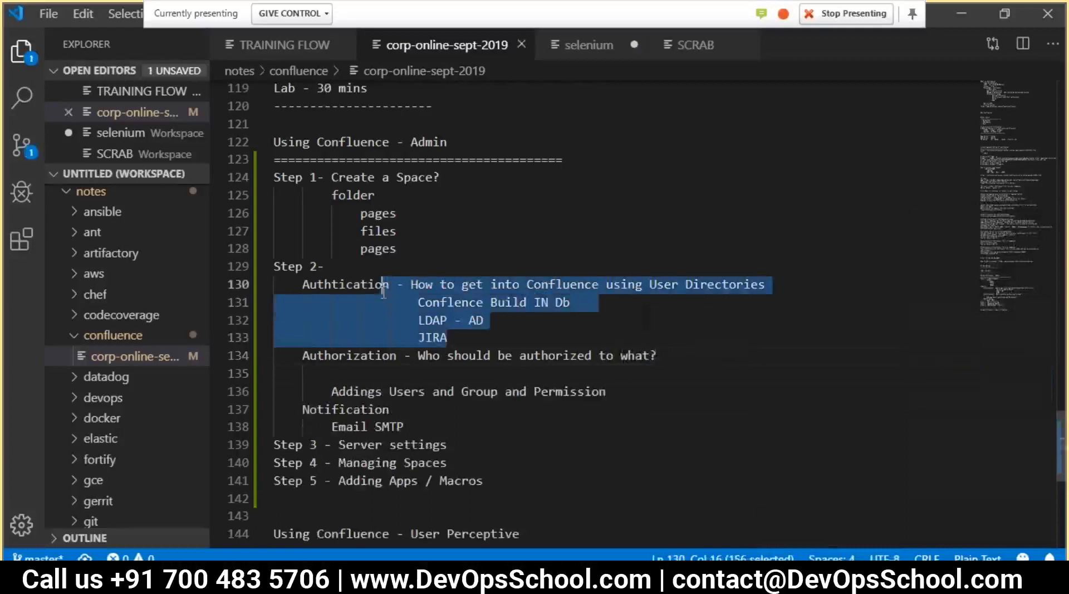
click(422, 329)
double_click(446, 301)
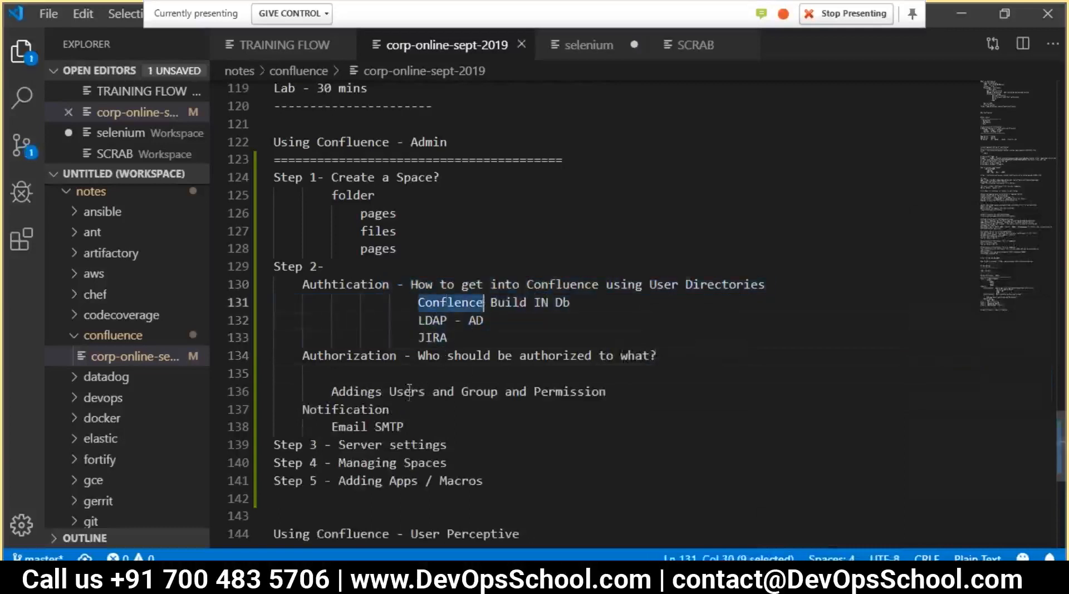
List indented Users, Group and Permission lines under Authorization
click(379, 378)
key(Tab)
key(Tab)
key(Tab)
text(Add)
key(BackSpace)
key(BackSpace)
key(BackSpace)
text(Users)
key(Return)
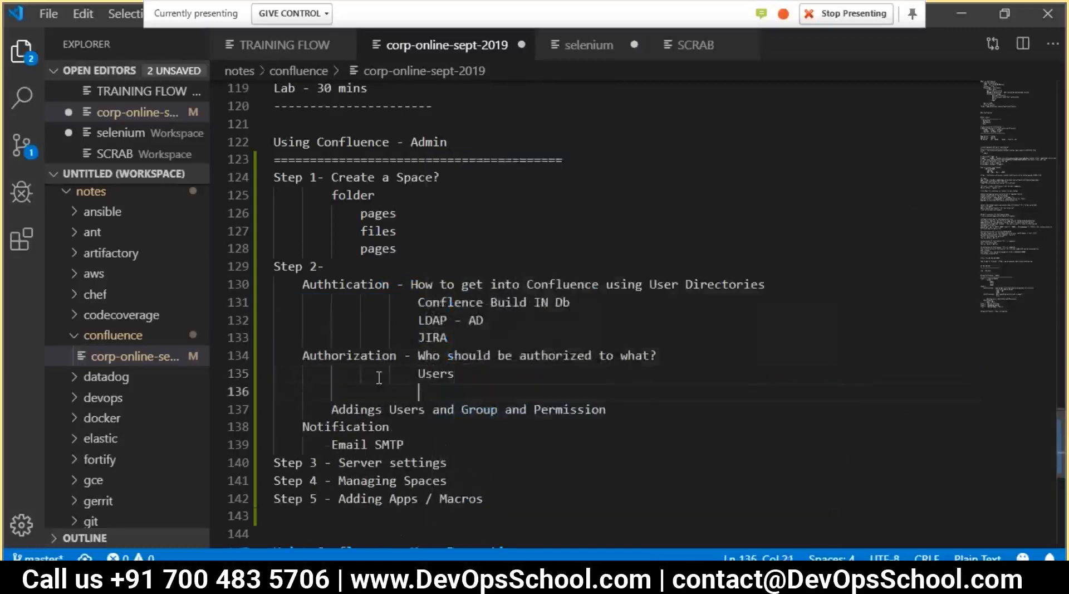
text(Group)
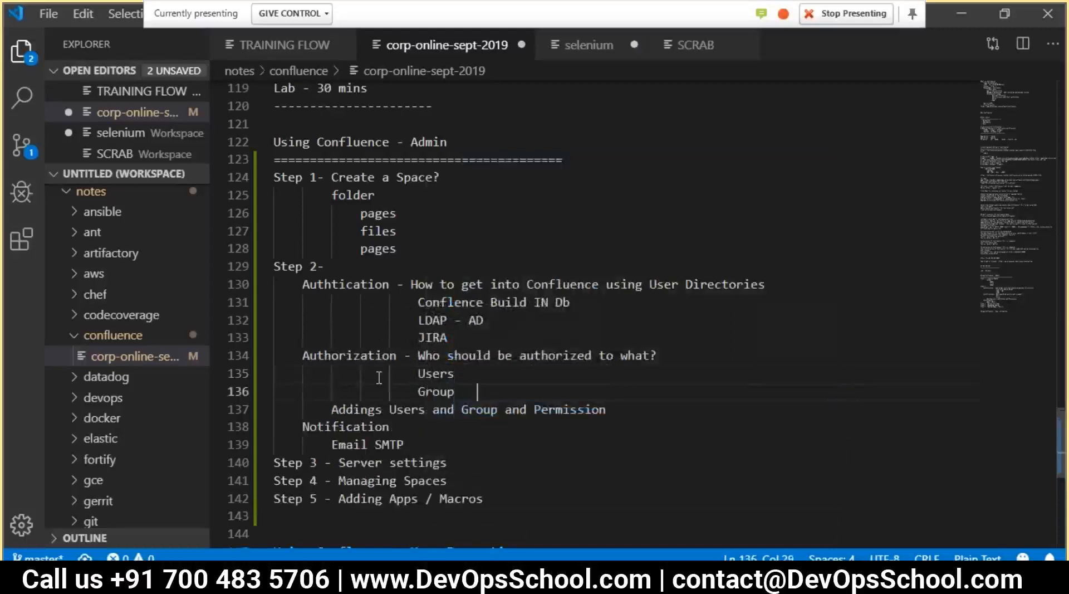
key(Return)
text(Permisson)
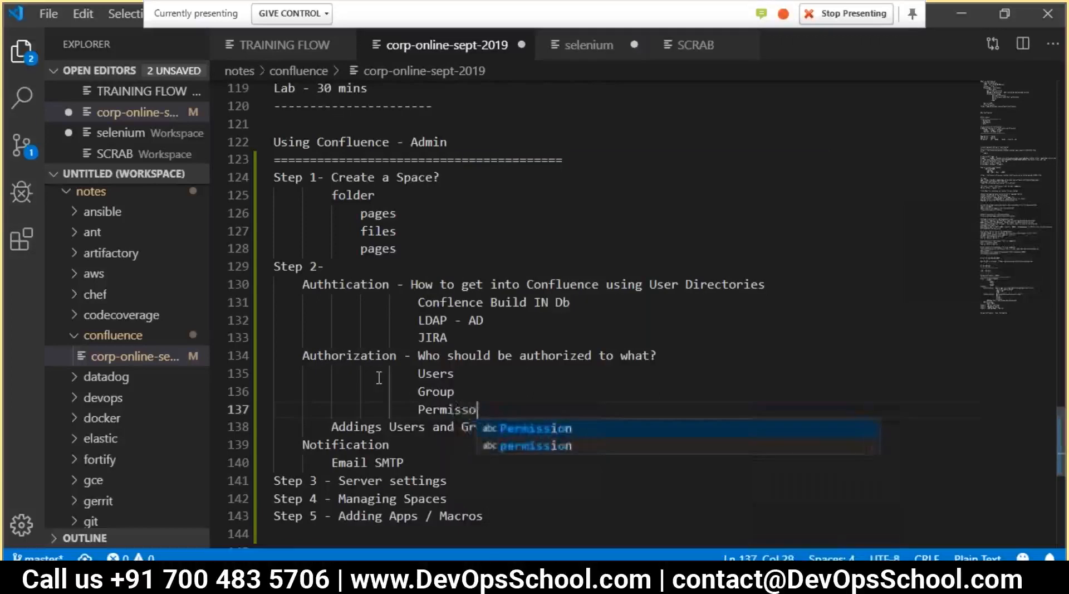
key(BackSpace)
key(BackSpace)
text(ion)
key(Escape)
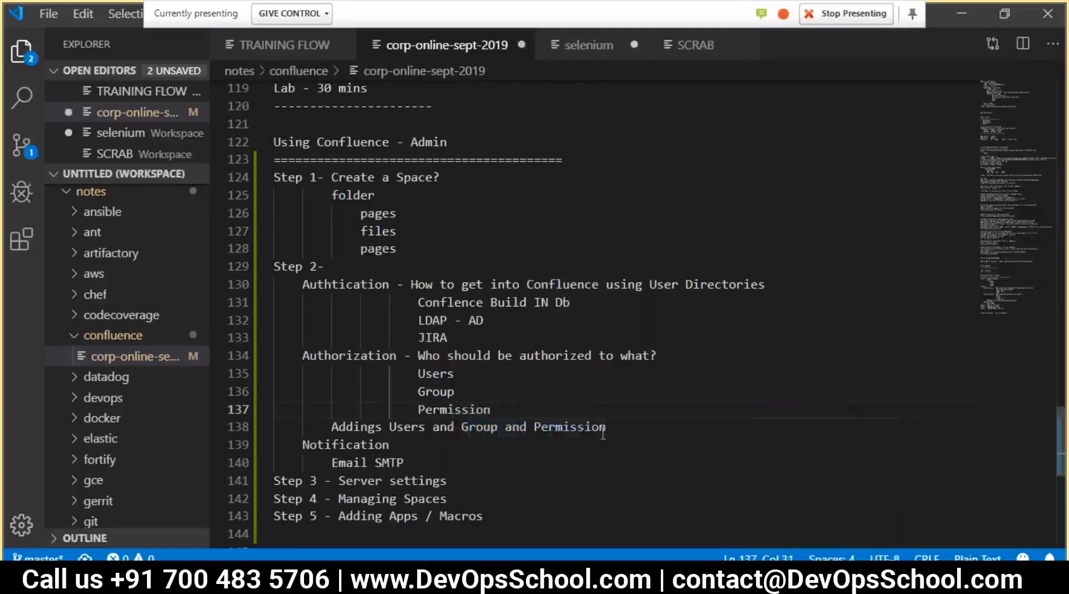
Delete the old 'Addings Users and Group' line and return to the Confluence window
drag(628, 437, 286, 422)
key(BackSpace)
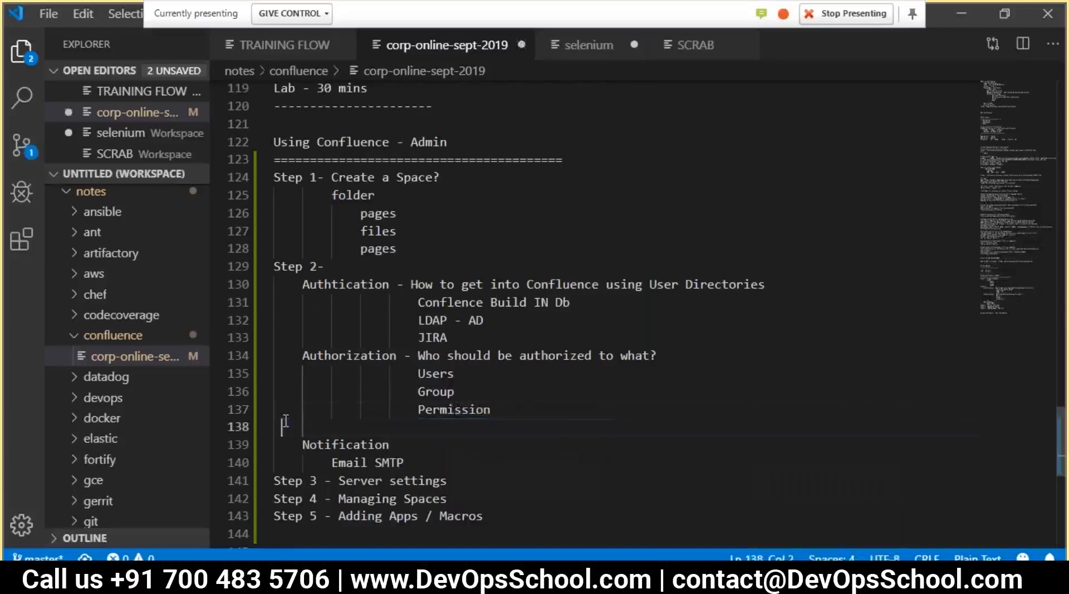
key(alt+Tab)
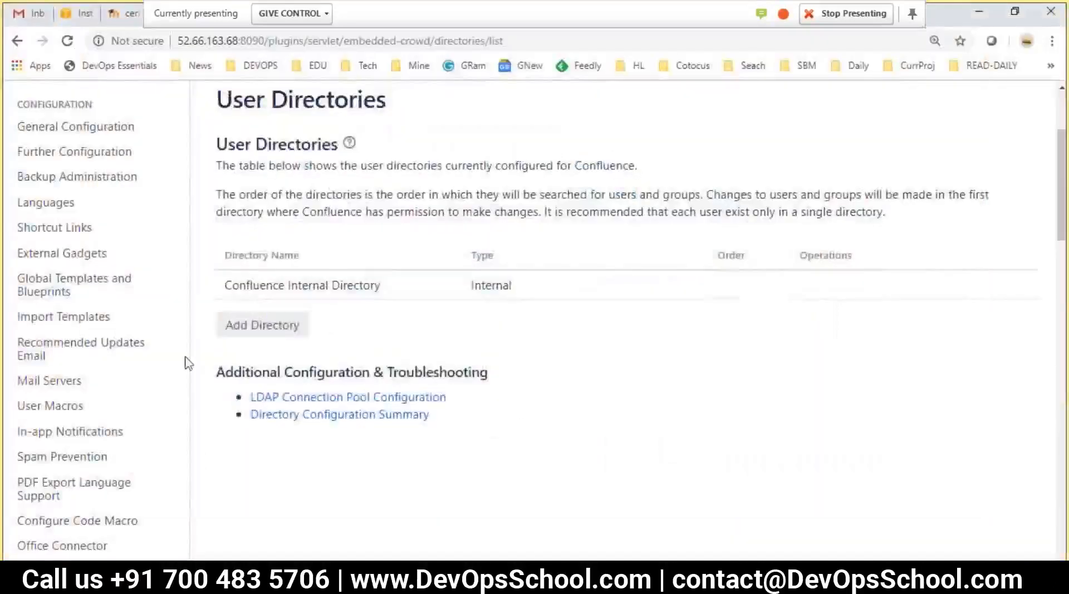
Go to Confluence User management and open the Add Users form
scroll(176, 400, down, 4)
scroll(176, 400, down, 5)
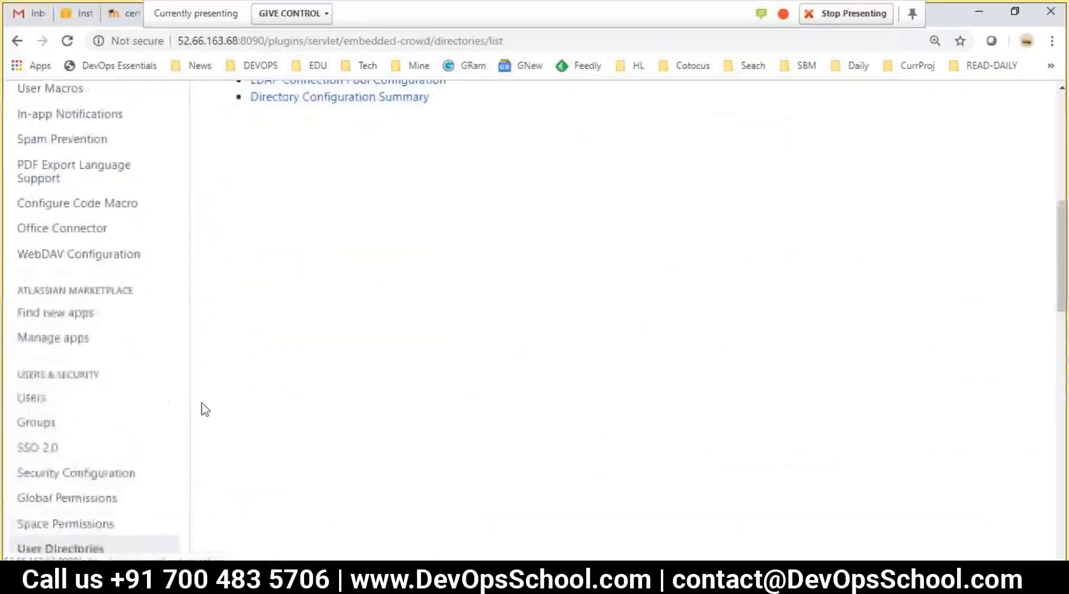
click(34, 326)
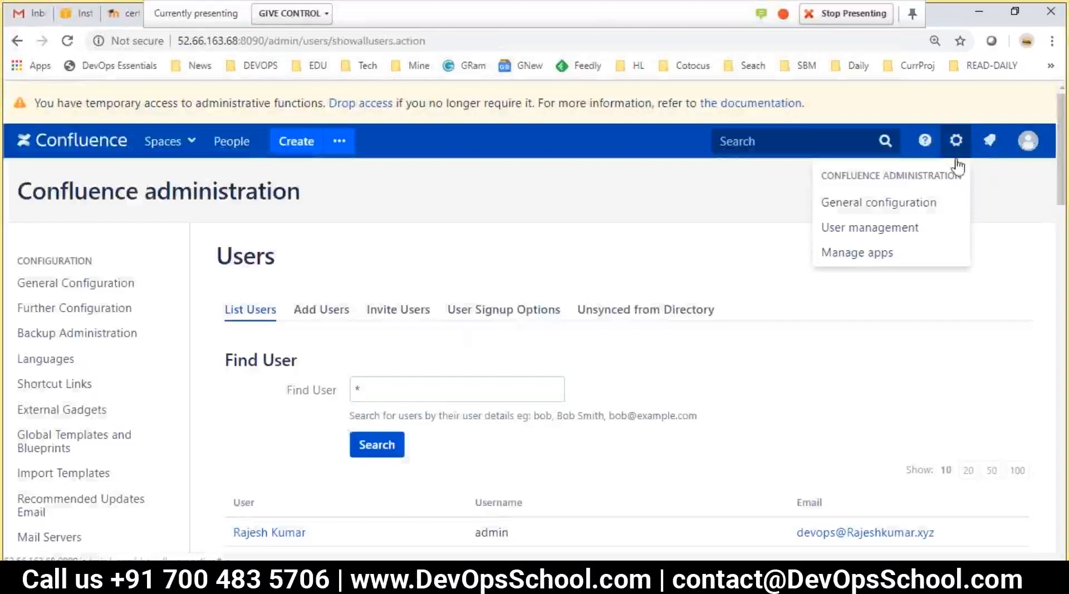
click(839, 228)
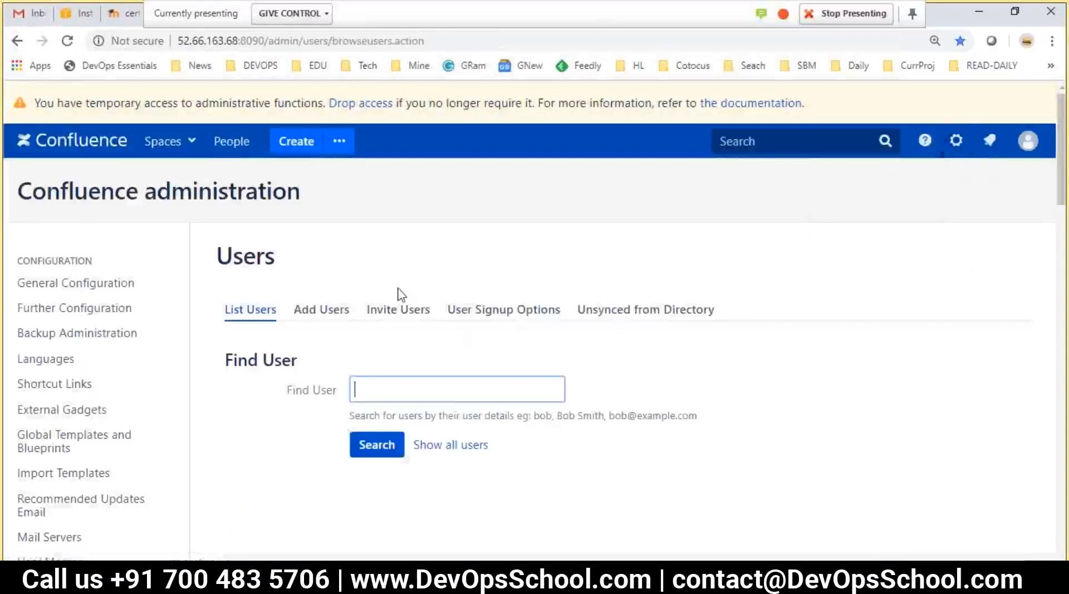
scroll(307, 383, down, 1)
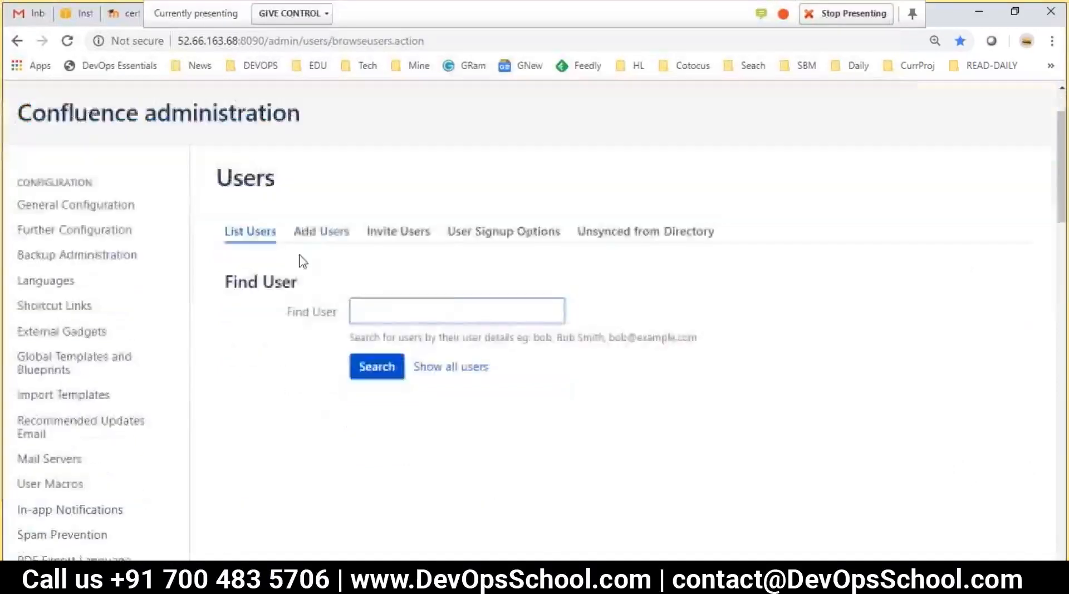
click(308, 232)
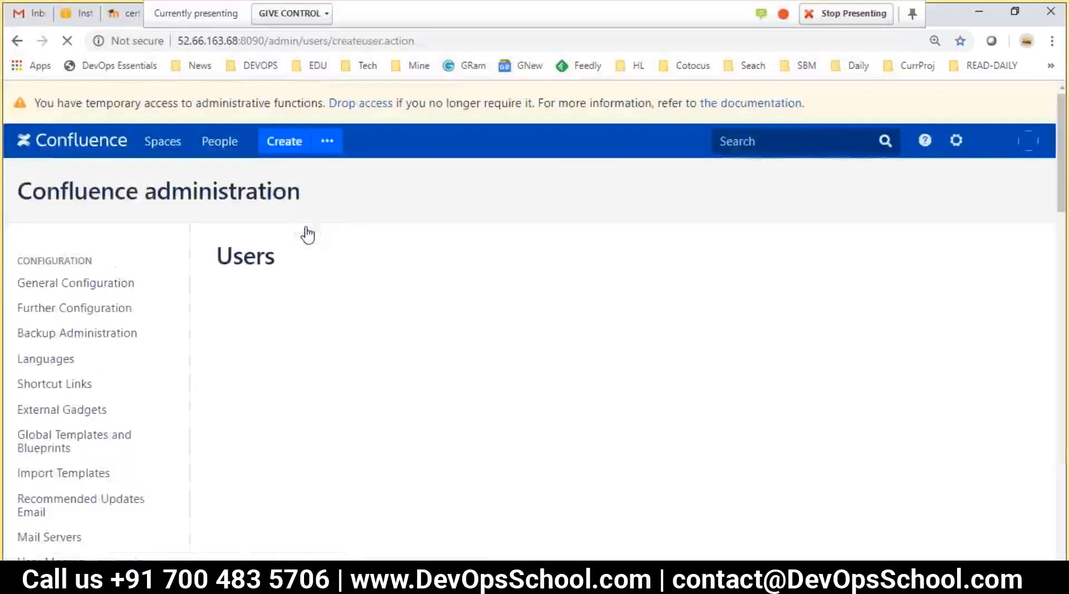
Create user 'user1' with the same full name, an e-mail address and a password
scroll(323, 229, down, 4)
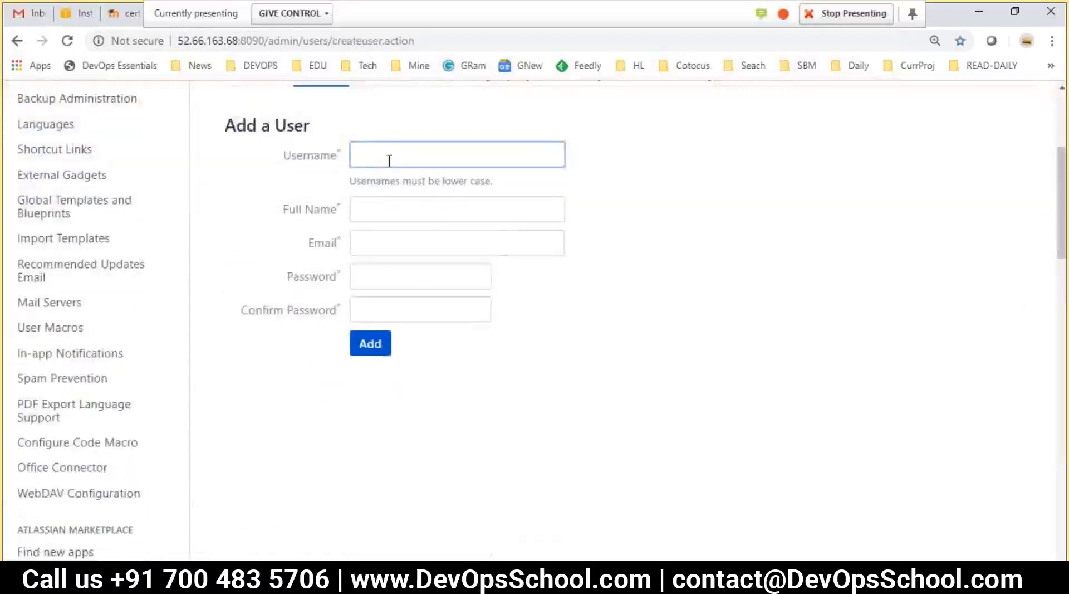
text(user1)
double_click(396, 160)
key(ctrl+c)
click(358, 208)
key(ctrl+v)
click(405, 244)
key(ctrl+v)
text(@)
key(ctrl+v)
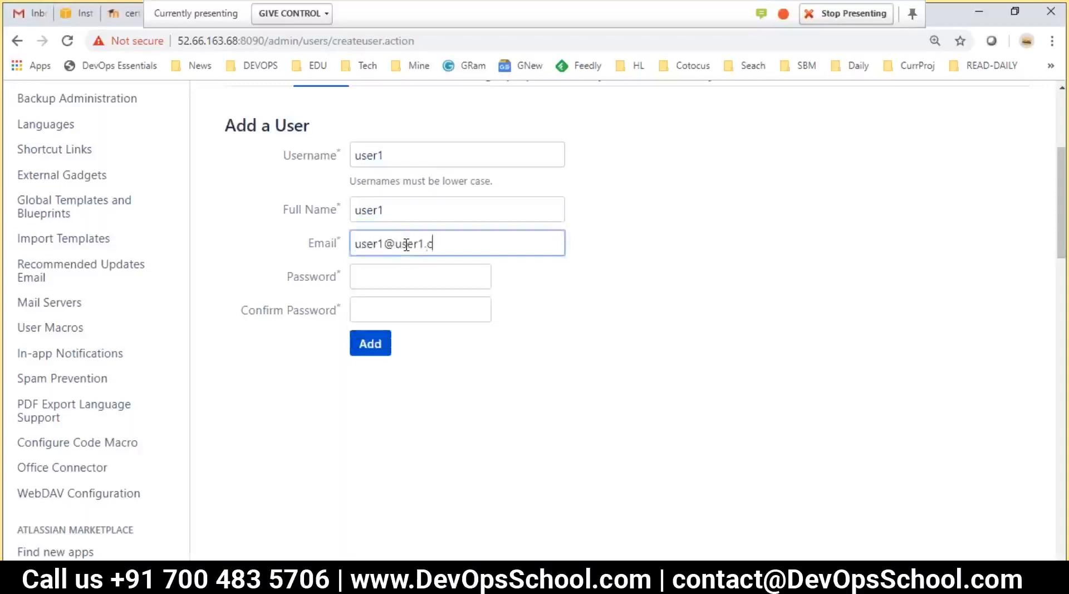
key(Tab)
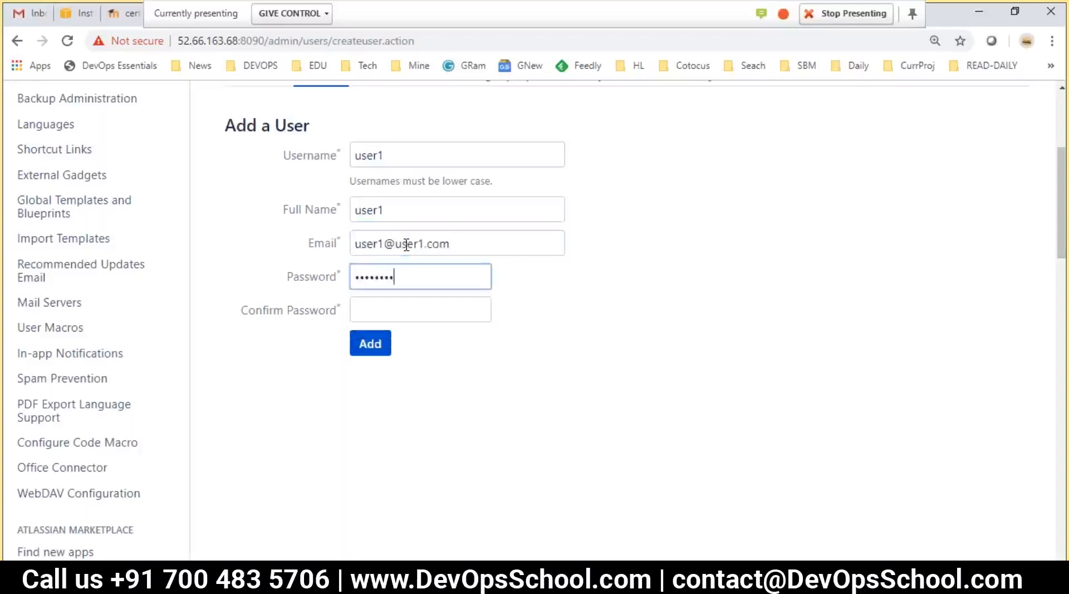
click(443, 301)
text(••••••••)
click(375, 343)
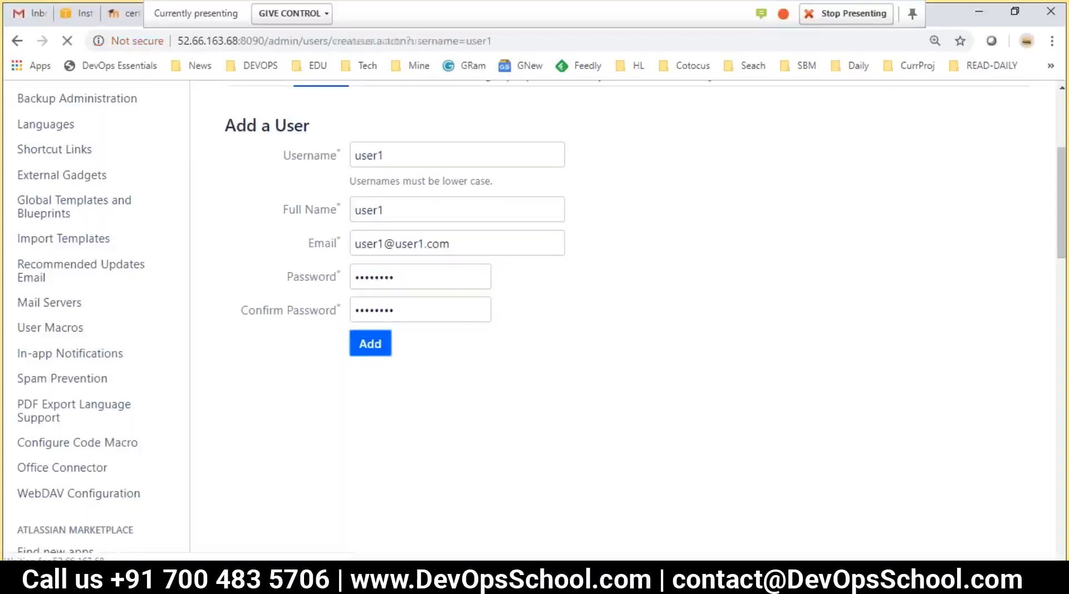
scroll(404, 328, down, 3)
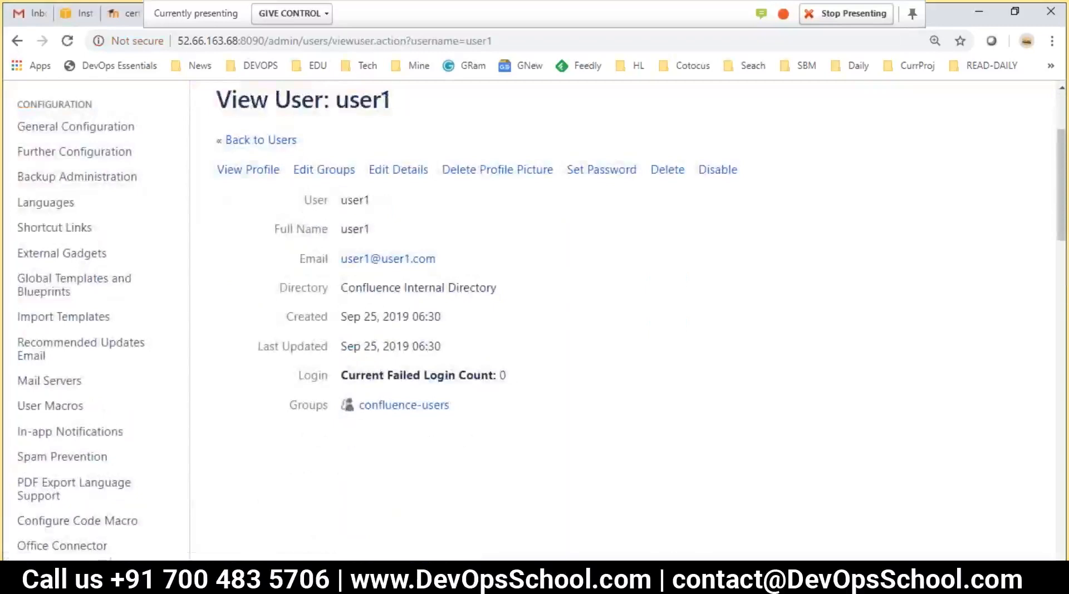
key(alt+Tab)
double_click(450, 301)
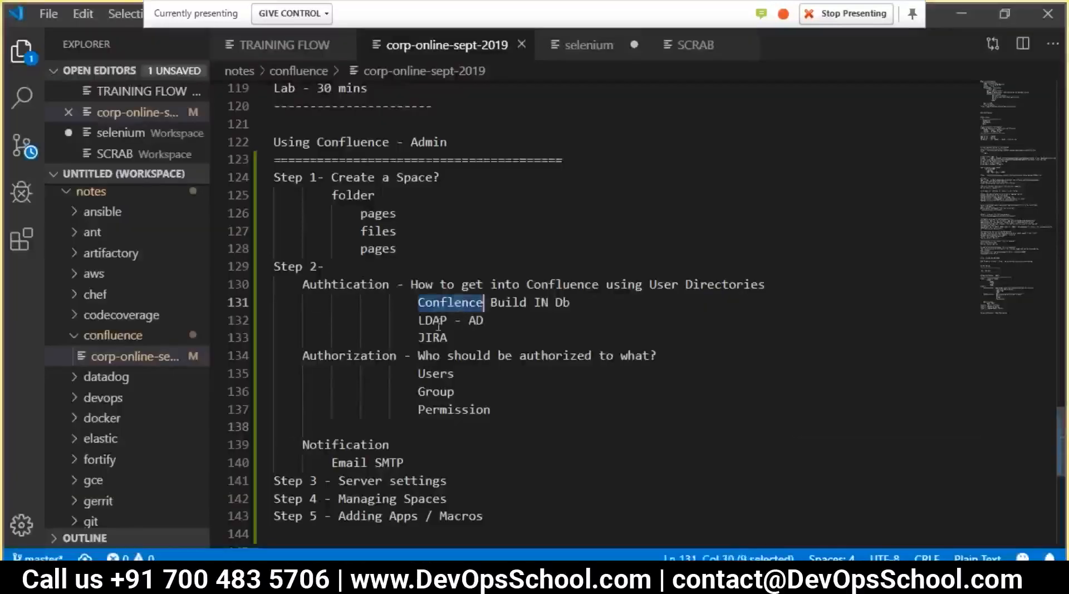
double_click(431, 320)
click(439, 293)
double_click(450, 302)
double_click(509, 302)
key(alt+Tab)
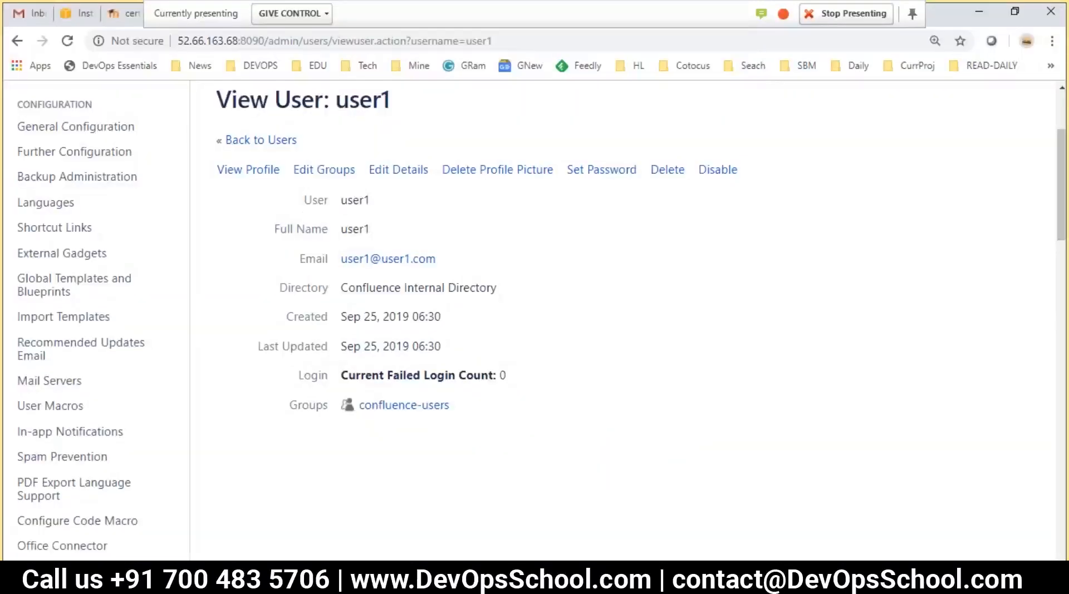
scroll(333, 298, up, 2)
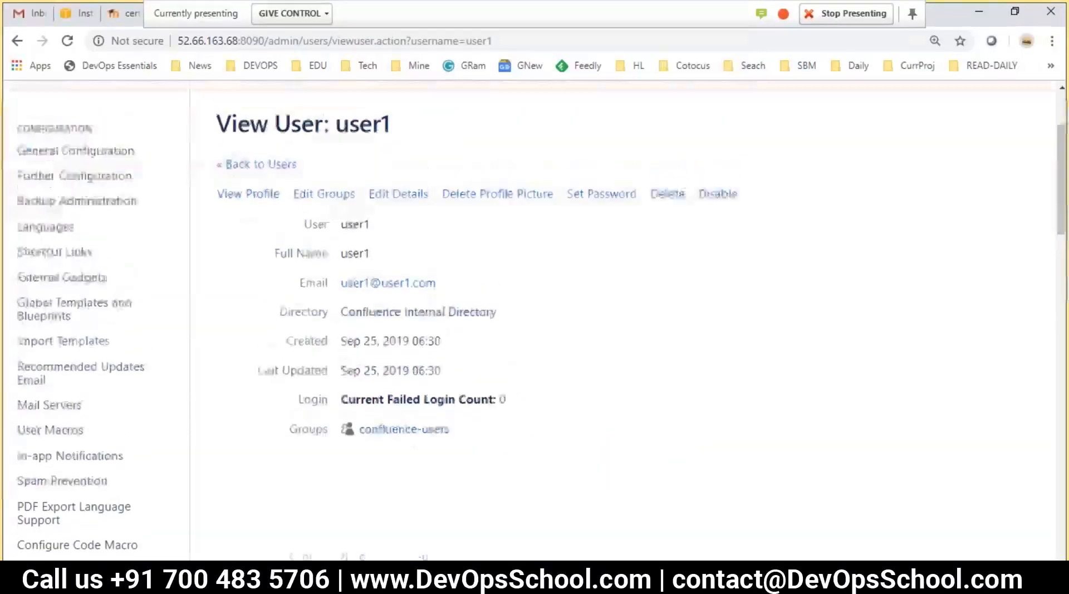
scroll(323, 317, down, 1)
drag(267, 40, 87, 35)
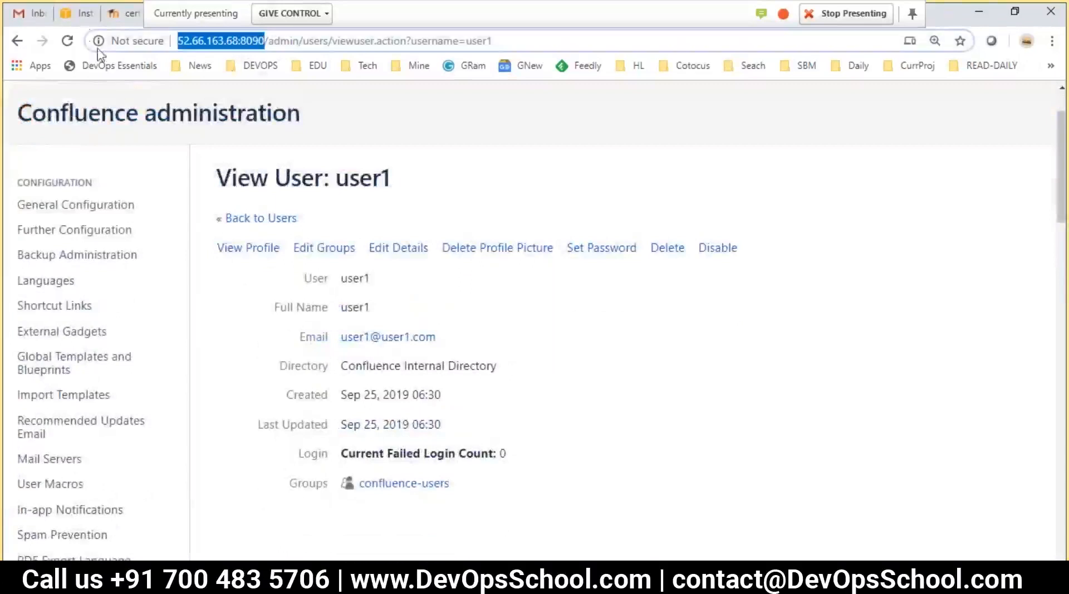
click(319, 579)
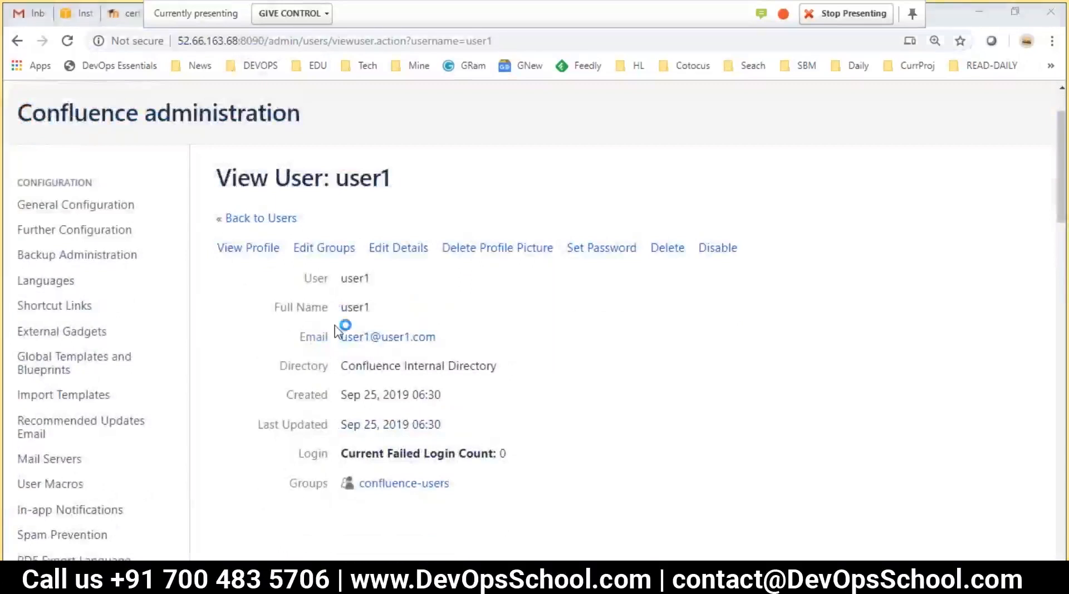
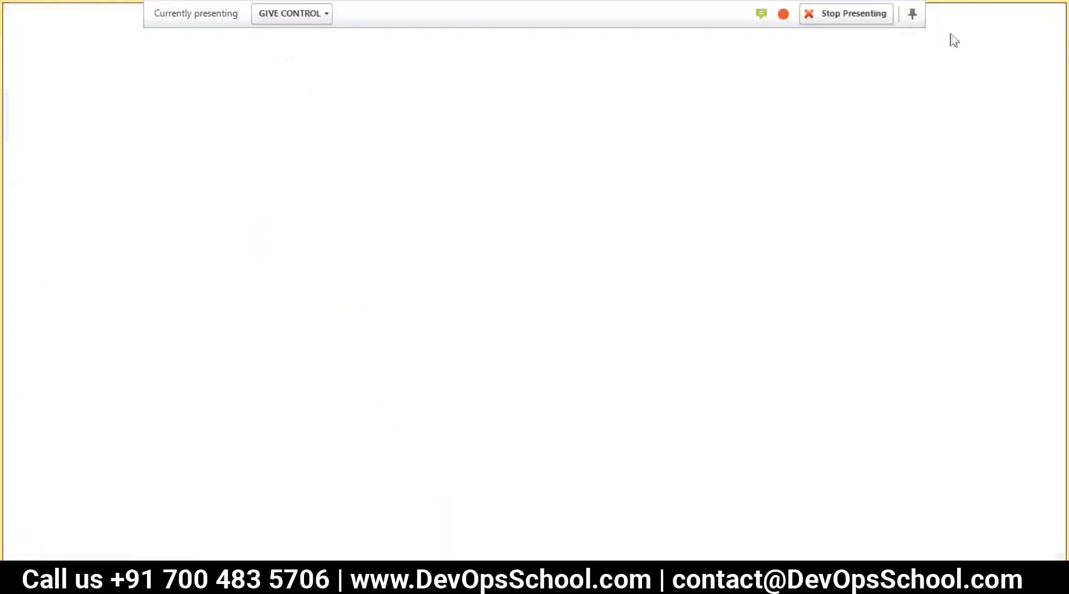
Load the Confluence server at 52.66.163.68:8090 in a new Firefox tab to reach its login page
click(915, 15)
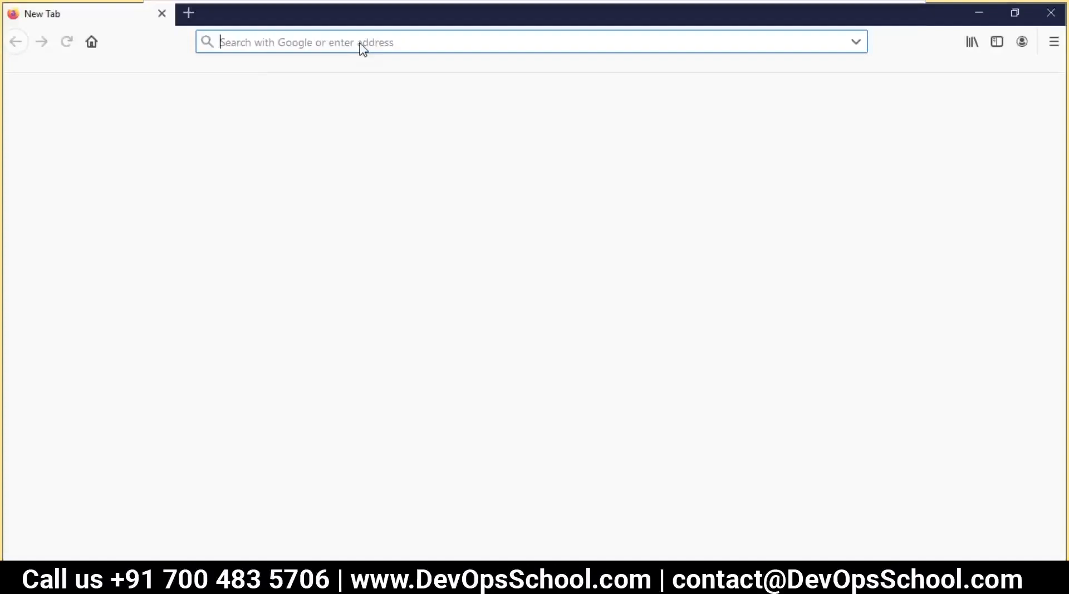
text(52.66.163.68:8090)
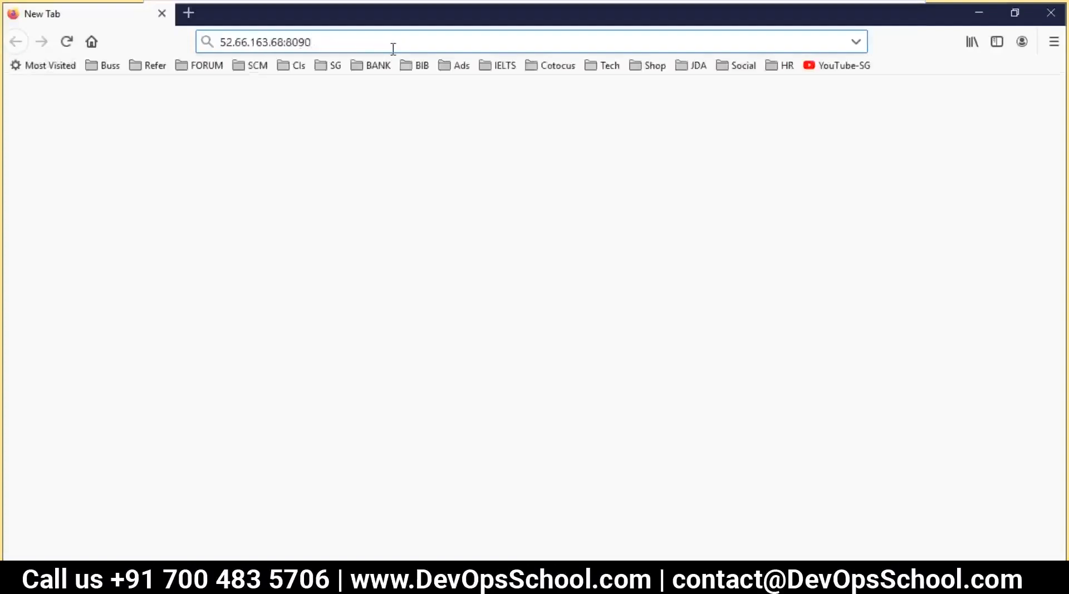
key(Return)
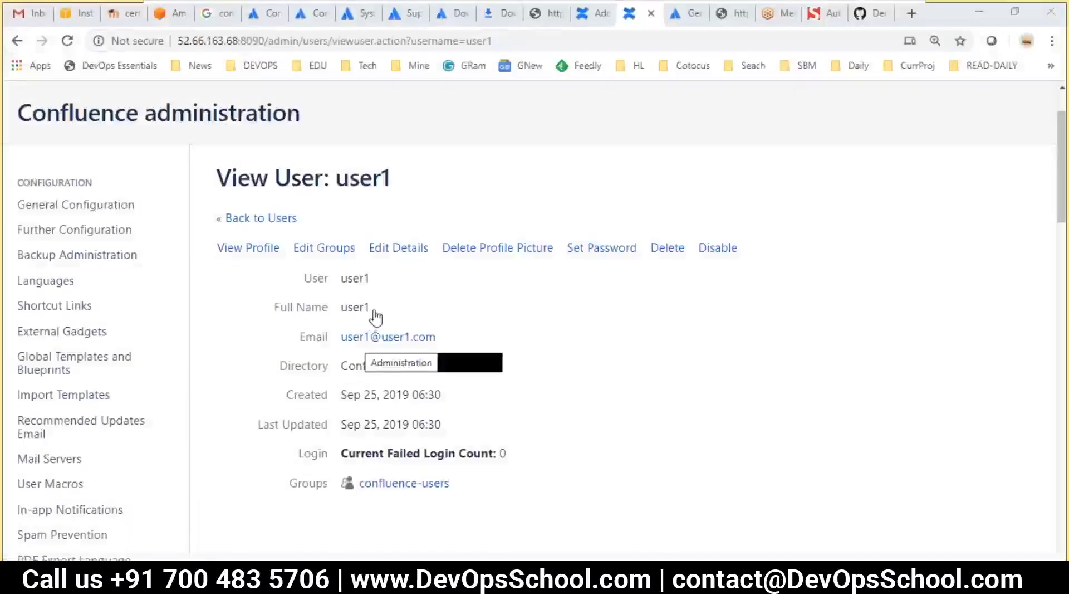
drag(373, 307, 348, 306)
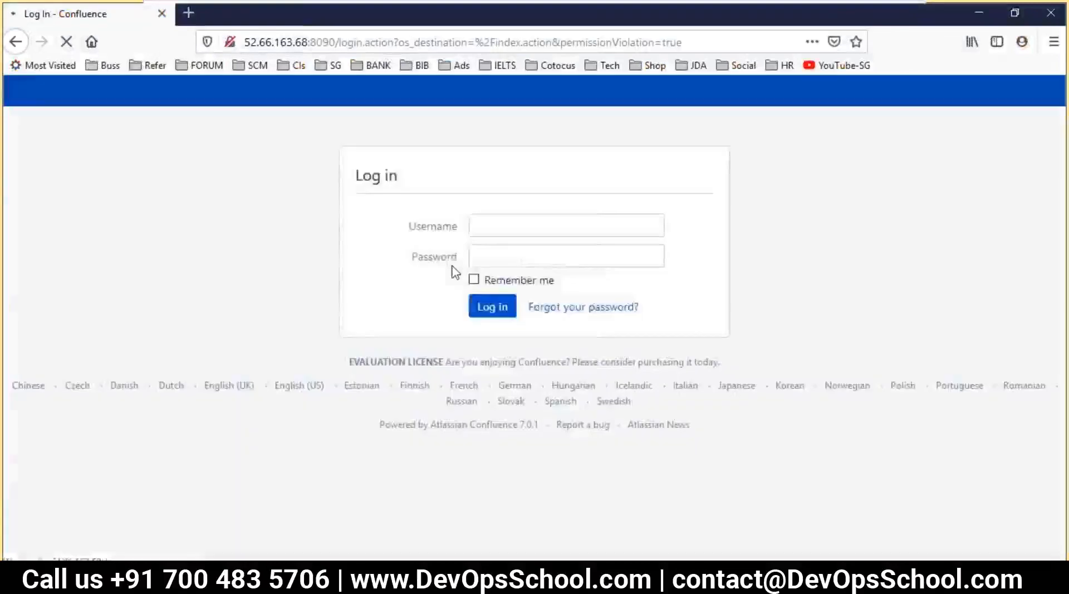
Log in as user1 with the account password, declining to save it and dismissing the welcome dialog
click(477, 227)
text(user1)
key(Tab)
text(user1)
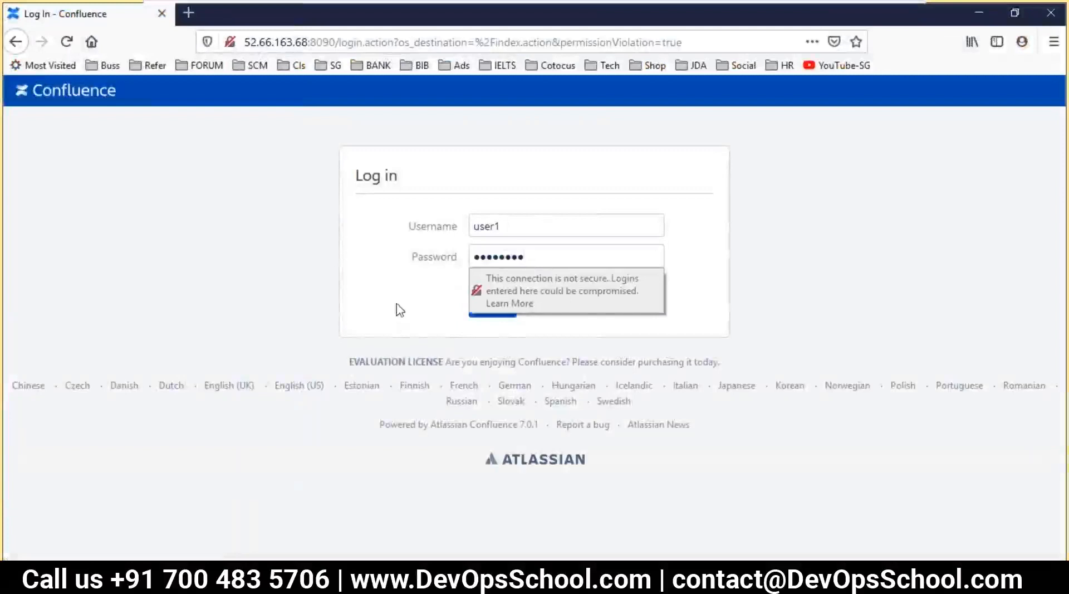
click(501, 309)
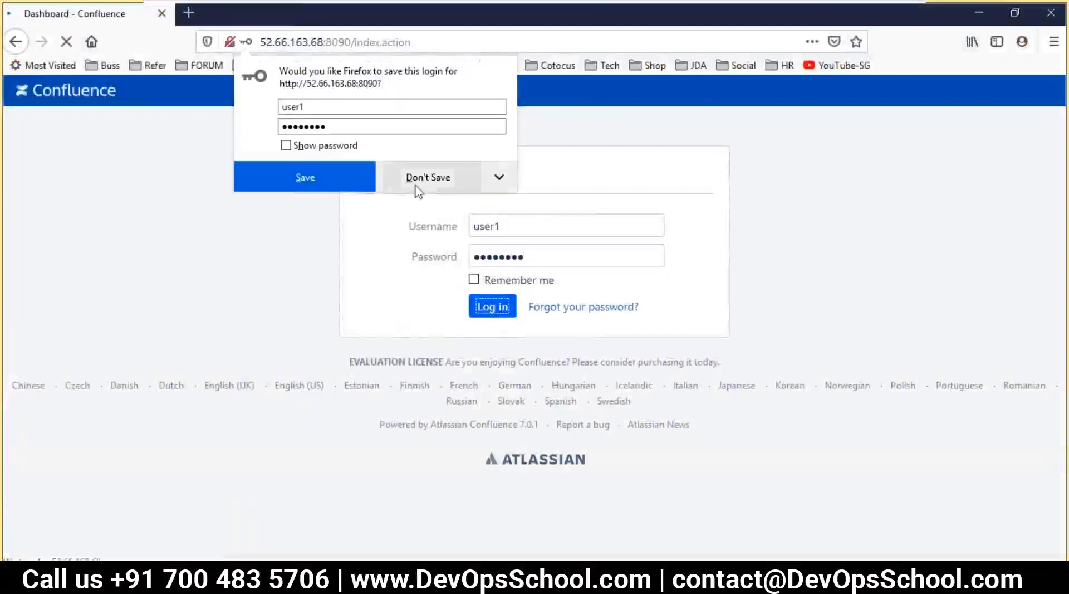
click(428, 177)
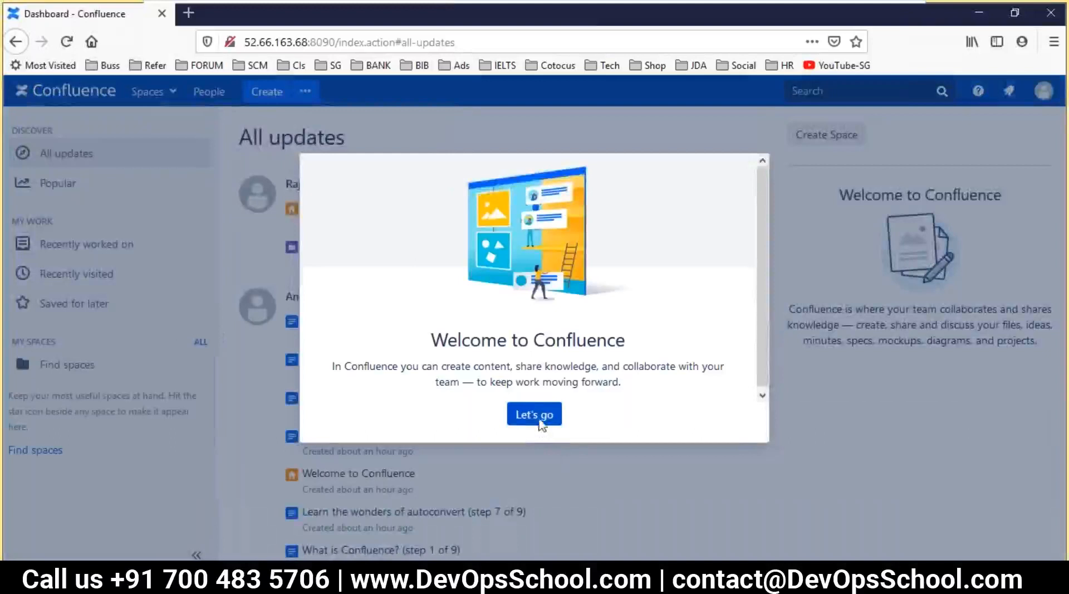
click(538, 418)
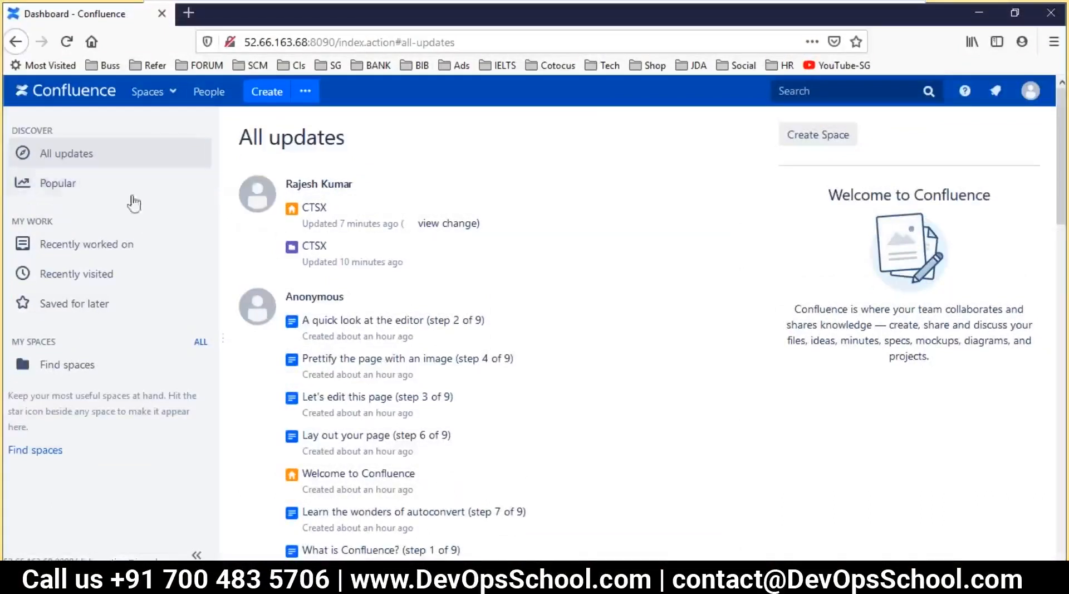
Start Create but close the templates tip and content chooser, returning to the dashboard without a page
click(287, 94)
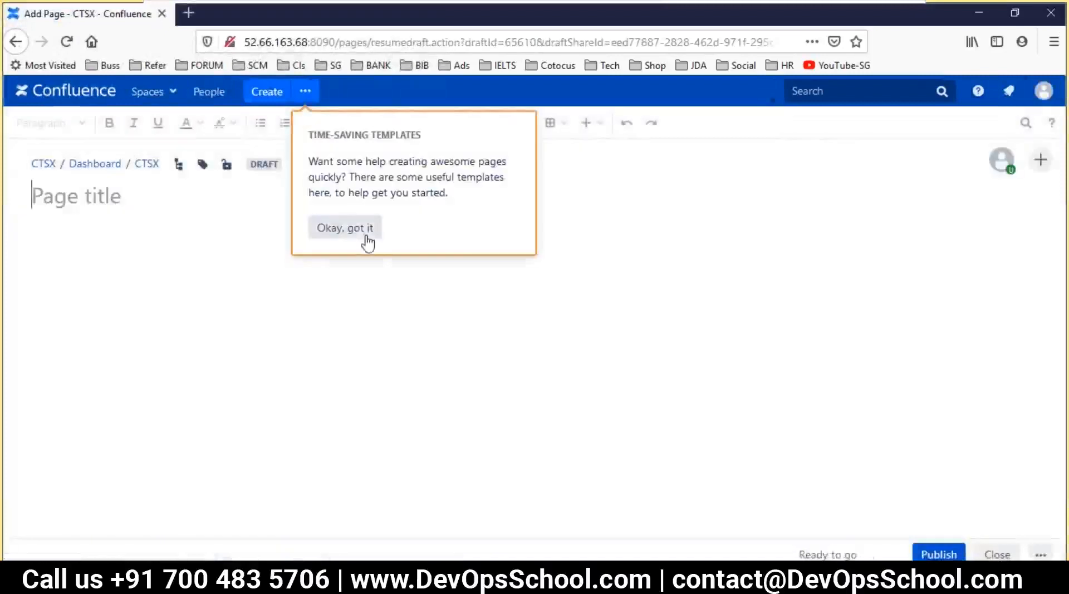
click(367, 233)
click(305, 92)
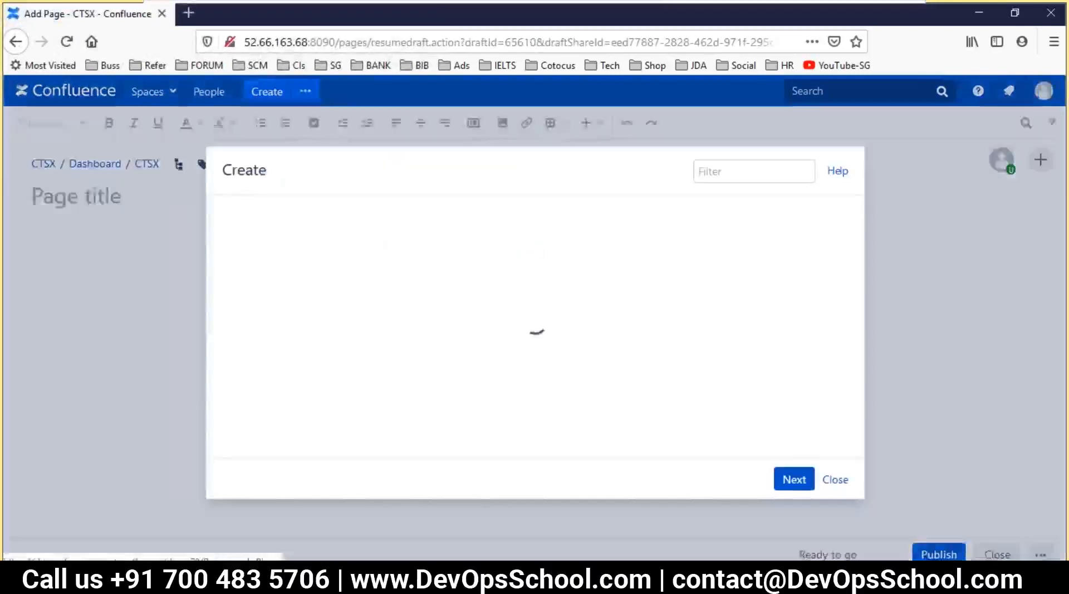
click(835, 483)
click(78, 98)
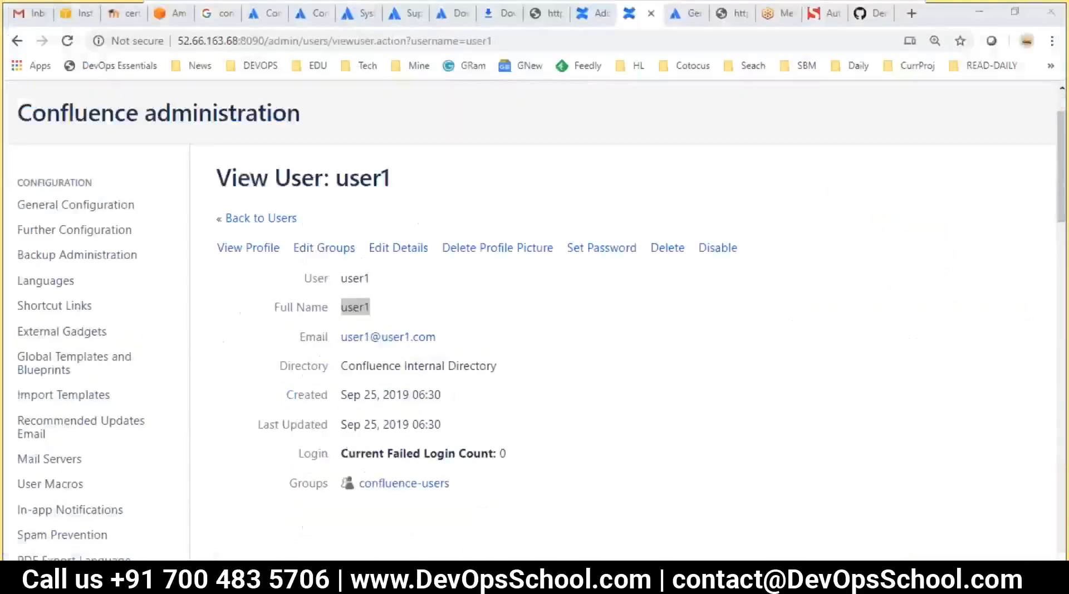
Open the confluence-users group from the Groups list to view its members
click(392, 308)
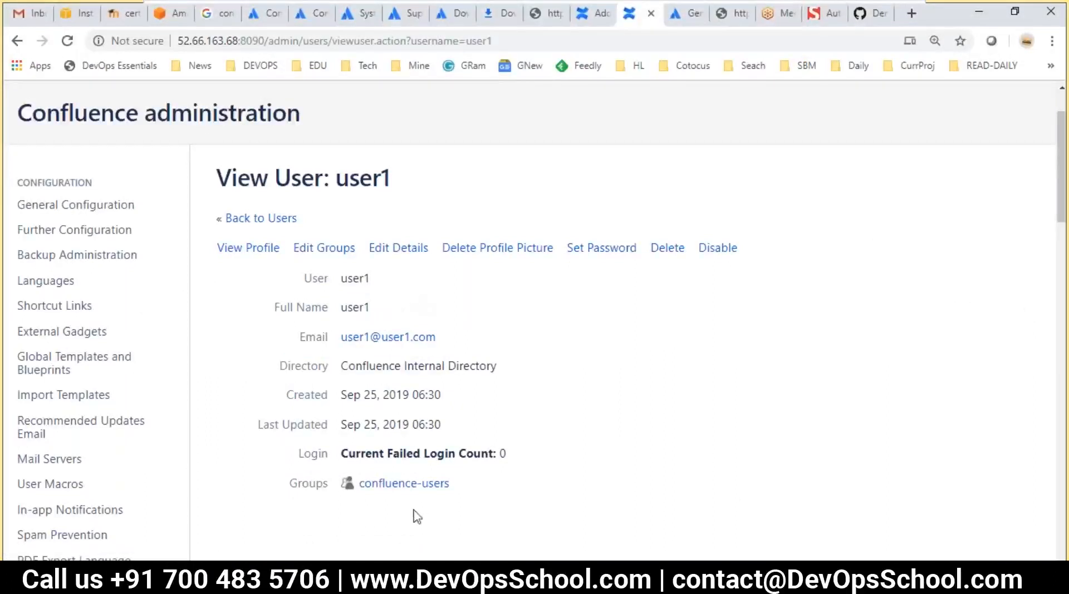
scroll(196, 467, down, 8)
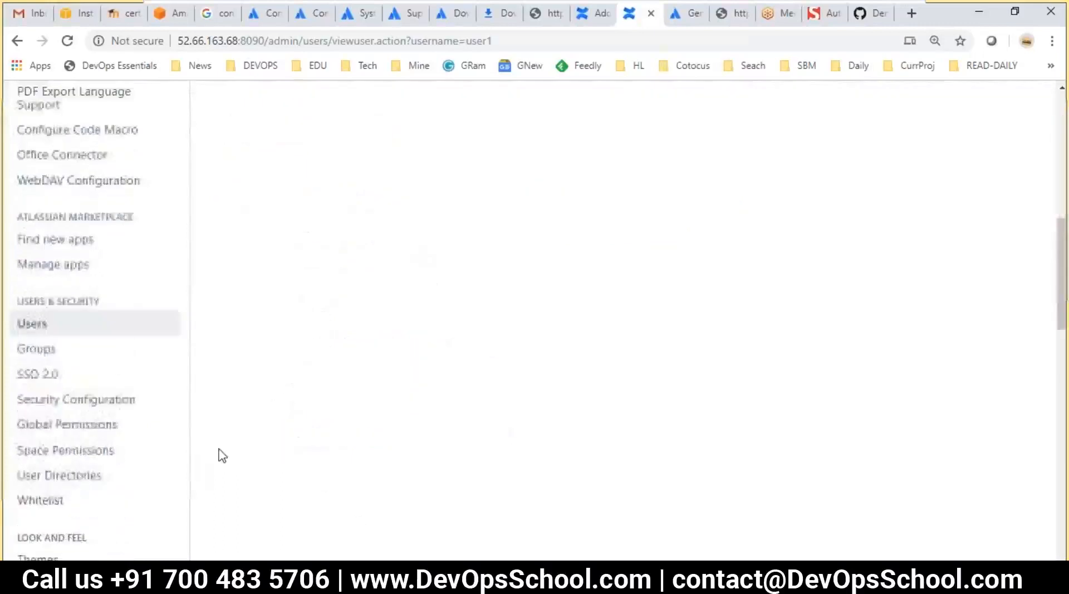
click(38, 350)
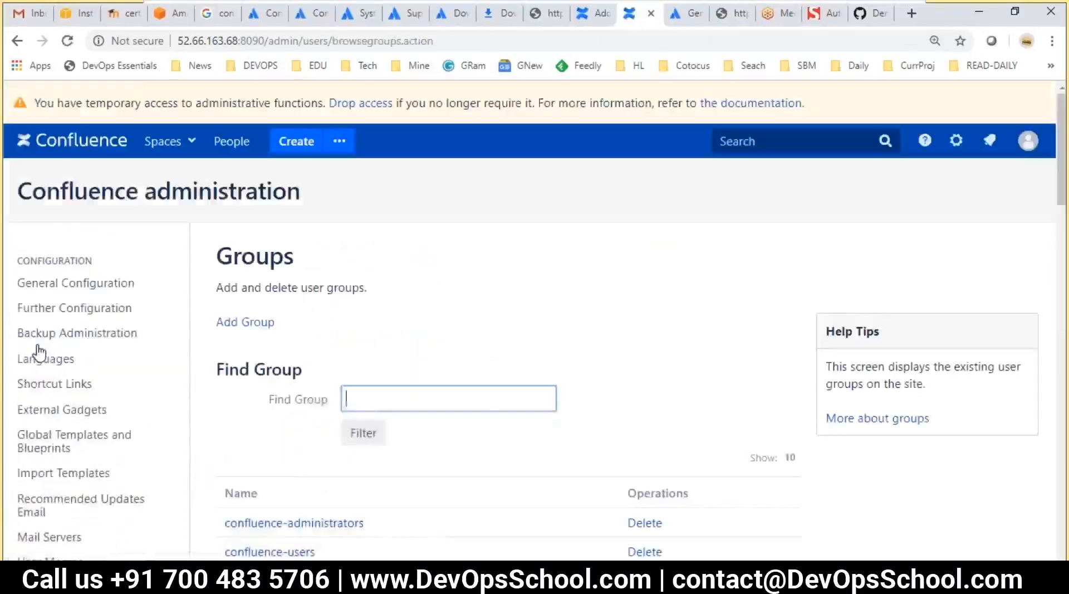
scroll(300, 382, down, 3)
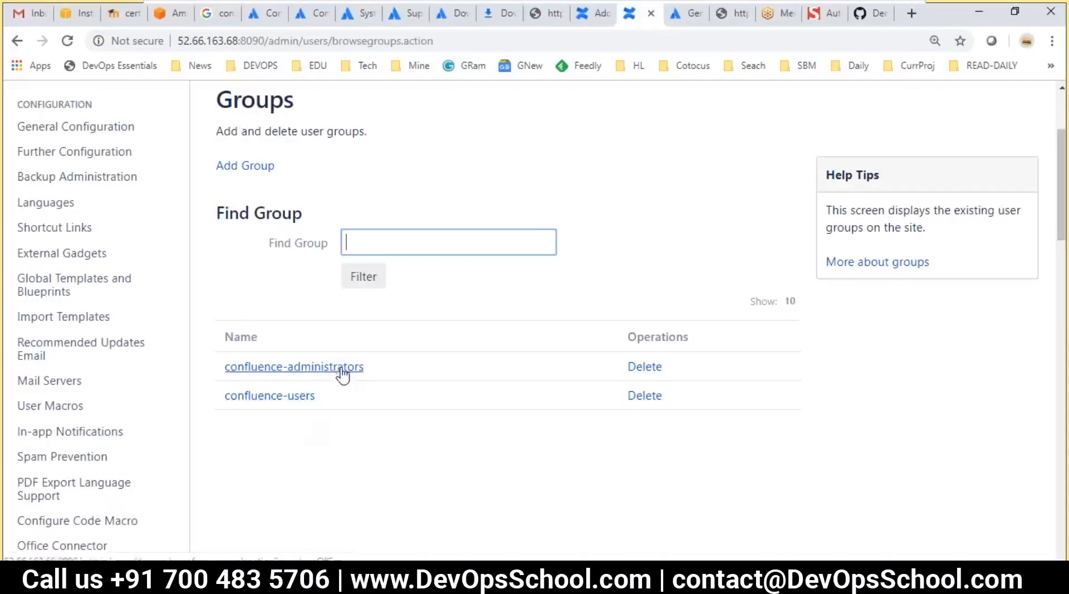
click(289, 402)
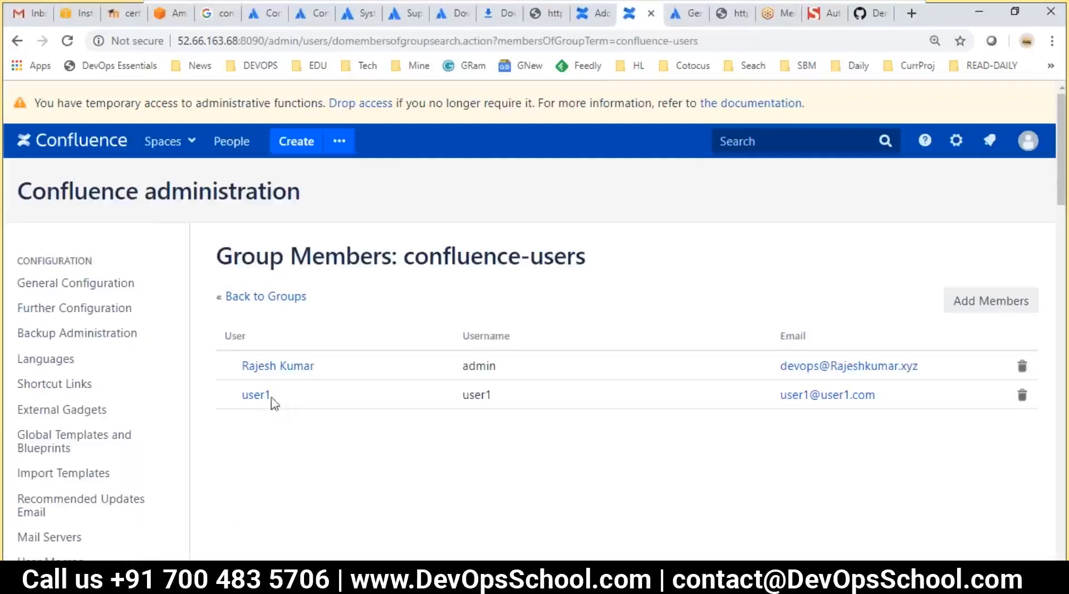
Check the group's member usernames, then open the Users administration list
drag(274, 398, 239, 395)
drag(585, 257, 403, 251)
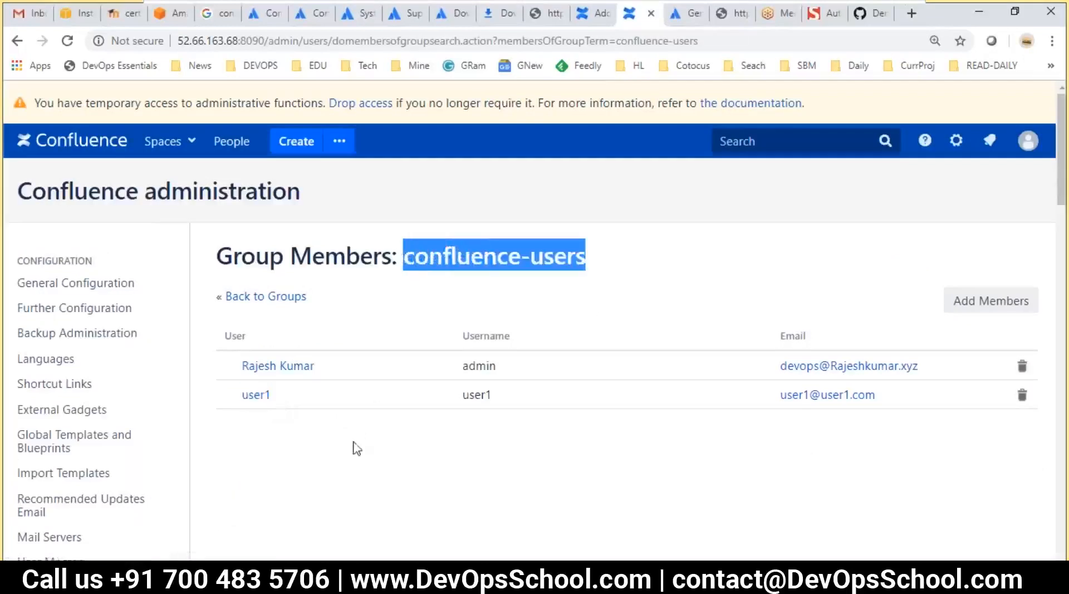
drag(287, 395, 242, 392)
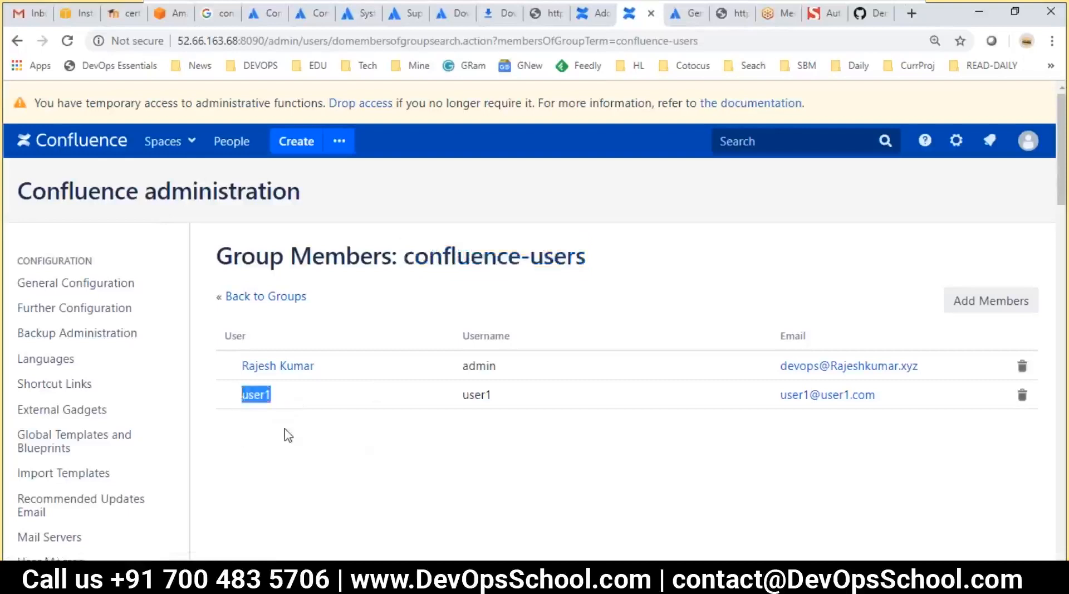
scroll(286, 433, down, 6)
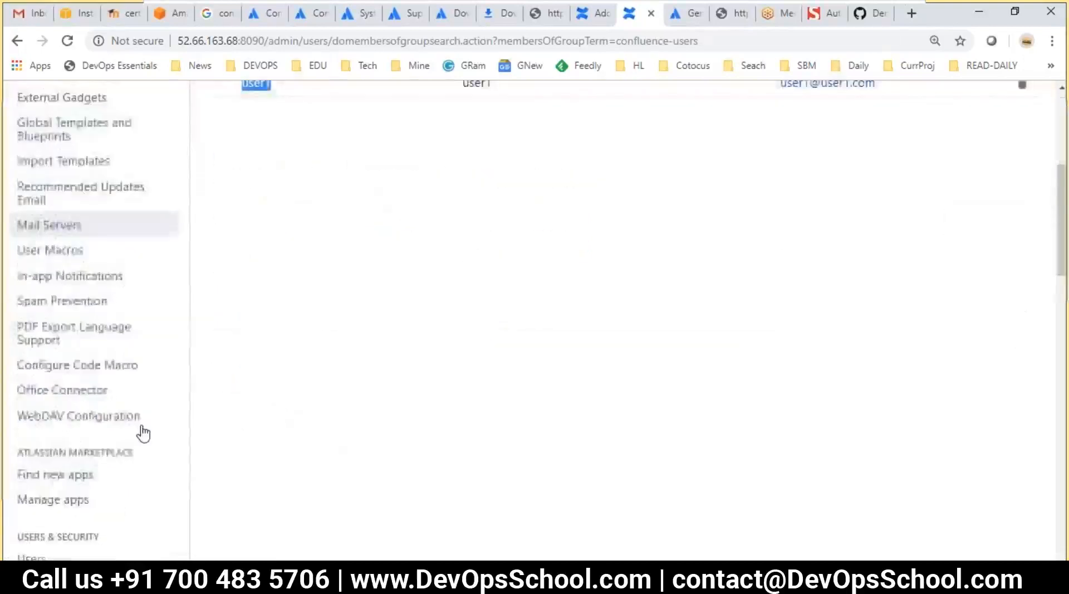
scroll(143, 432, down, 5)
click(29, 327)
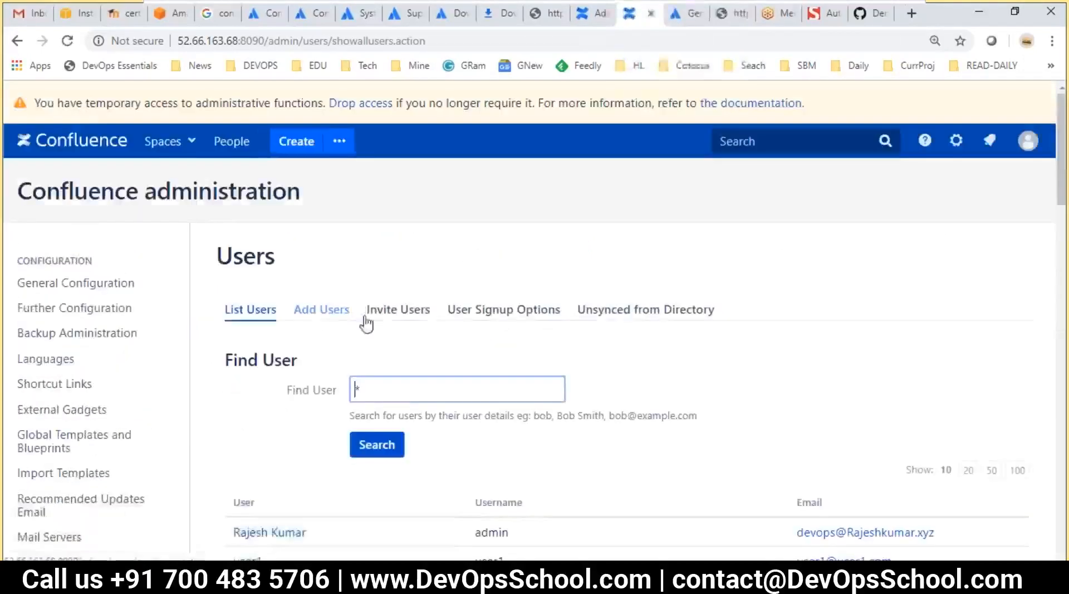
Open Add Users, enter username 'user2' and reuse it as the full name
click(320, 312)
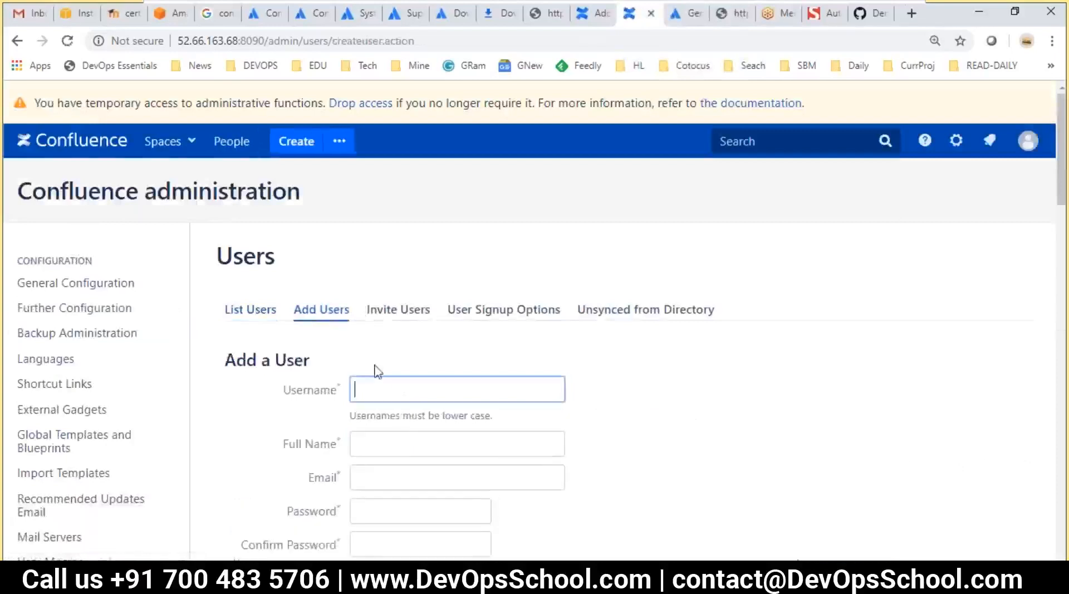
scroll(425, 405, down, 4)
text(u)
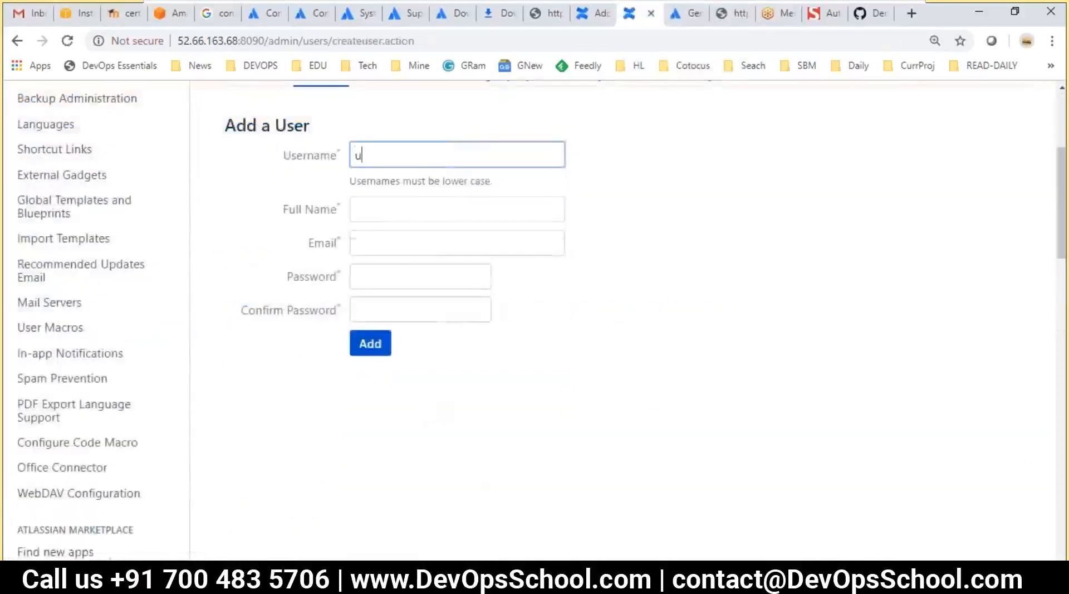
text(ser2)
key(ctrl+a)
key(ctrl+c)
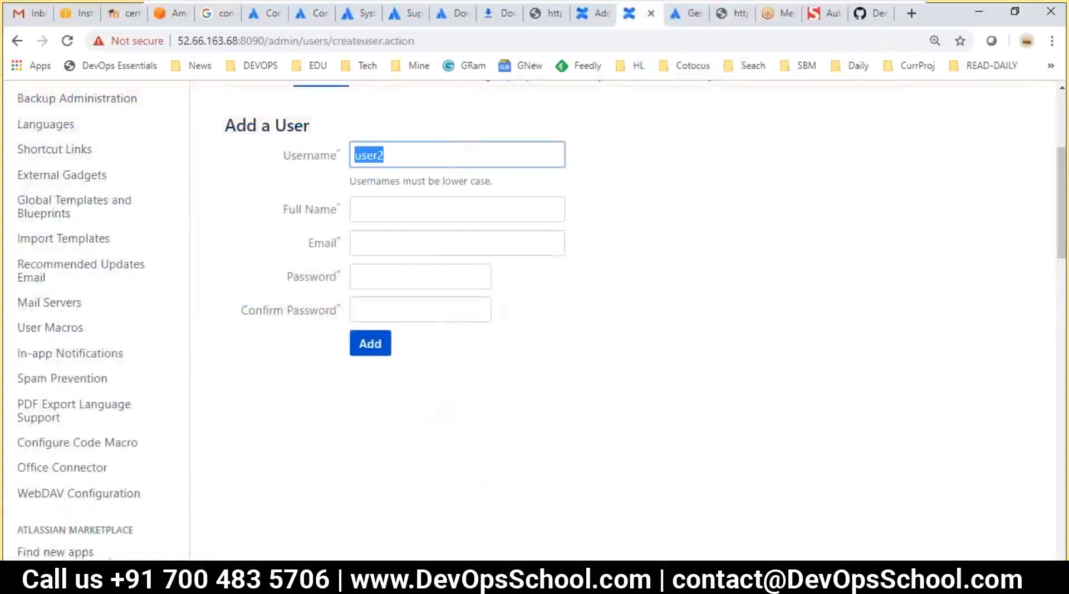
click(443, 207)
key(ctrl+v)
Fill in an e-mail address and a matching password, then create the user2 account
click(405, 242)
key(ctrl+v)
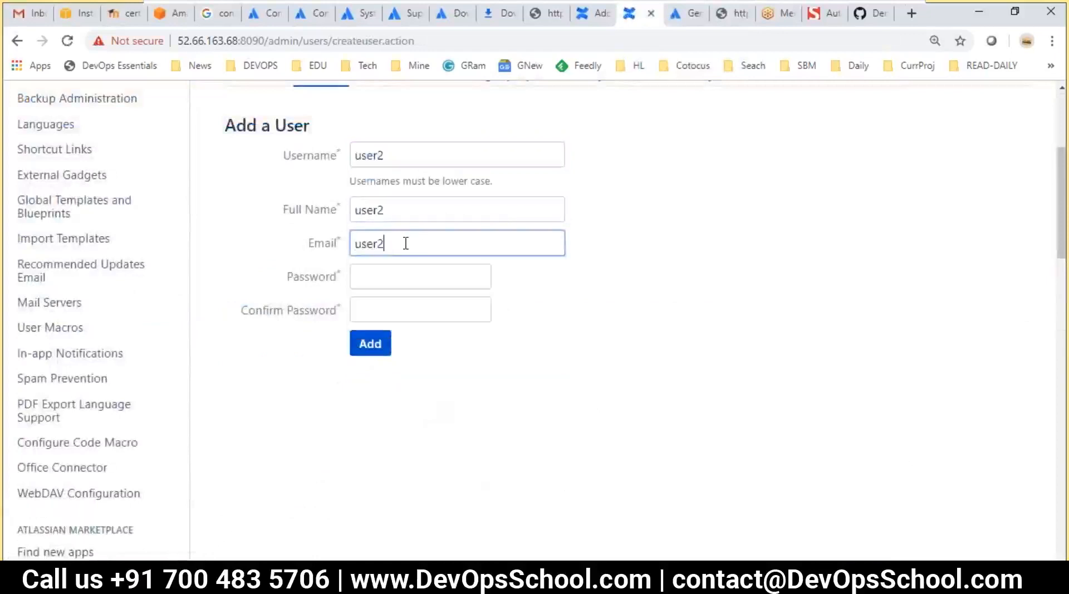
text(@)
key(ctrl+v)
text(.com)
key(Tab)
text(••••••••)
key(Tab)
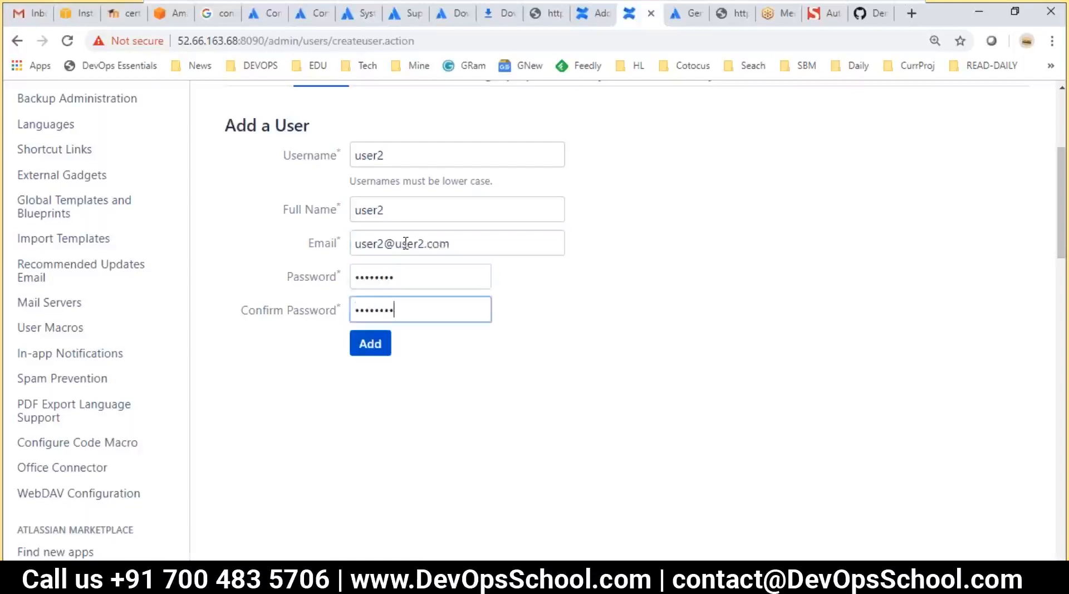
click(373, 349)
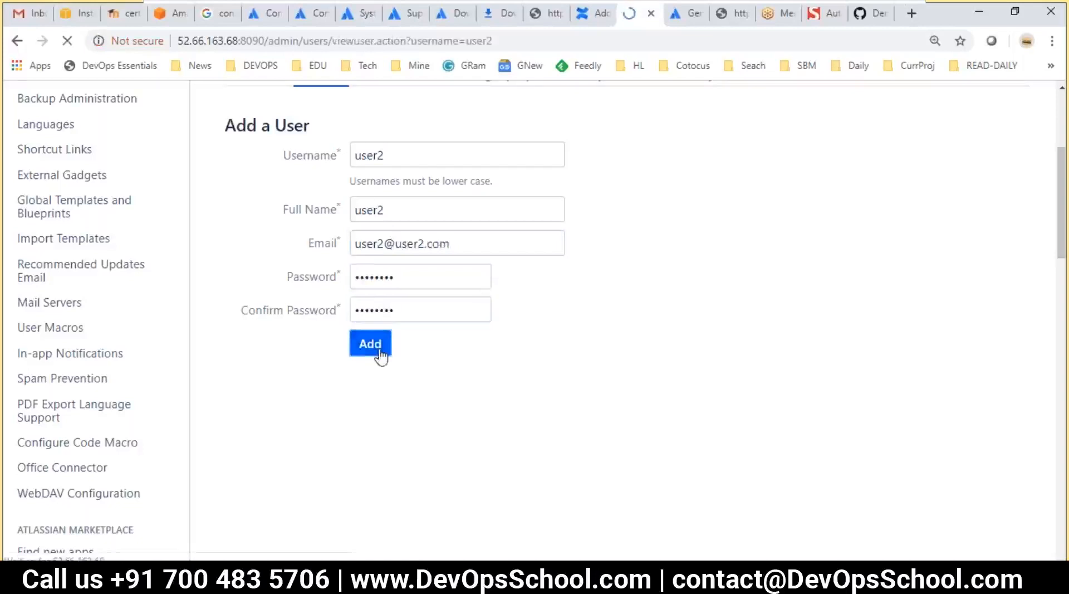
Review user2's details, confirming its membership in the confluence-users group
scroll(460, 393, down, 3)
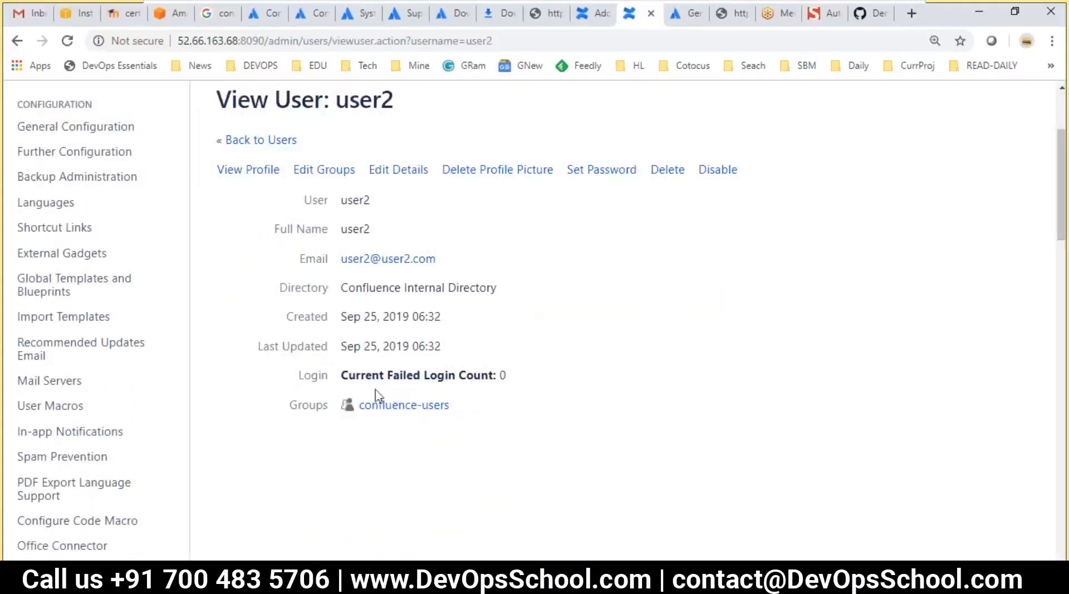
drag(452, 406, 291, 406)
click(426, 449)
drag(472, 410, 356, 407)
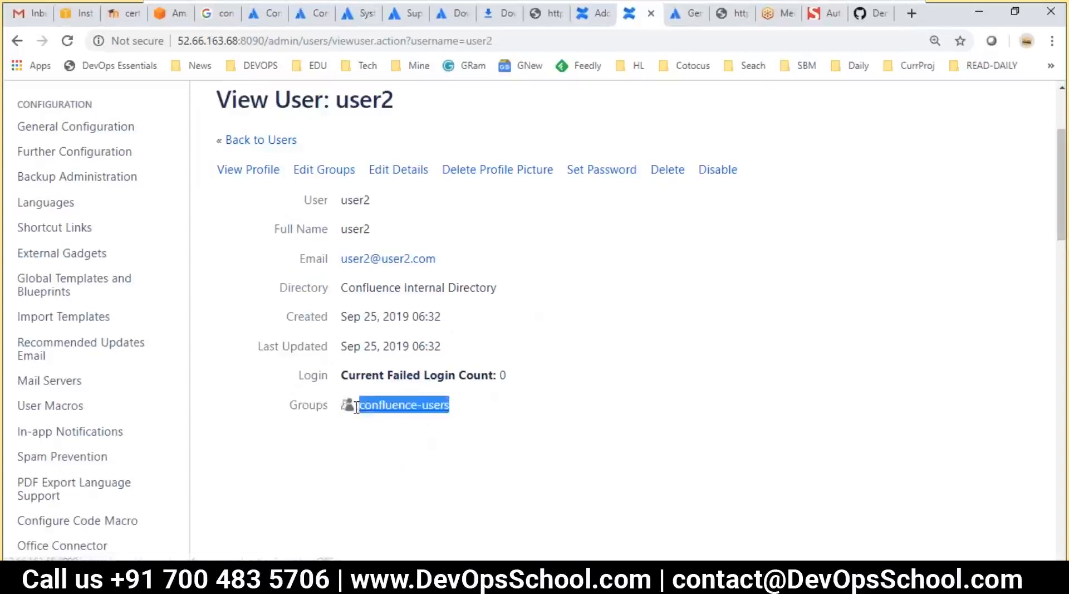
click(377, 440)
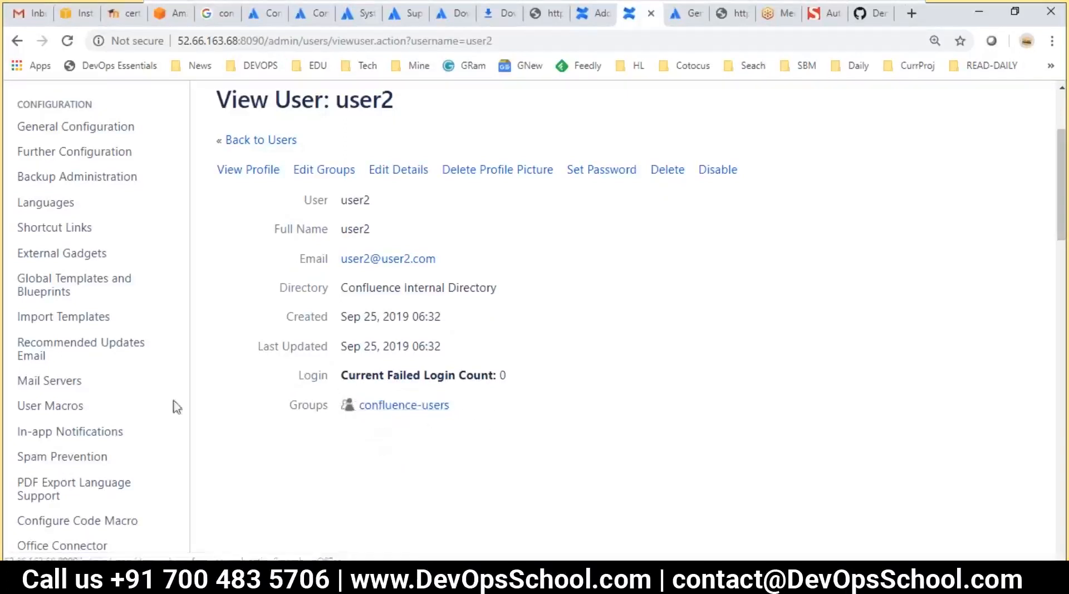
scroll(115, 381, down, 10)
scroll(52, 426, up, 3)
Open Groups and create a new group named 'dev'
click(32, 357)
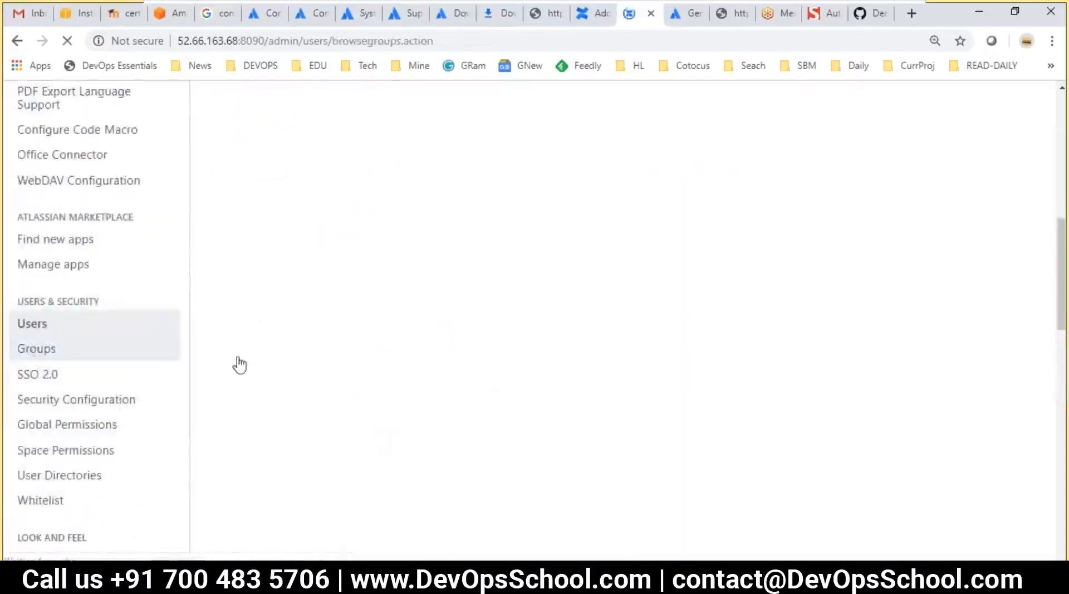
scroll(359, 376, down, 3)
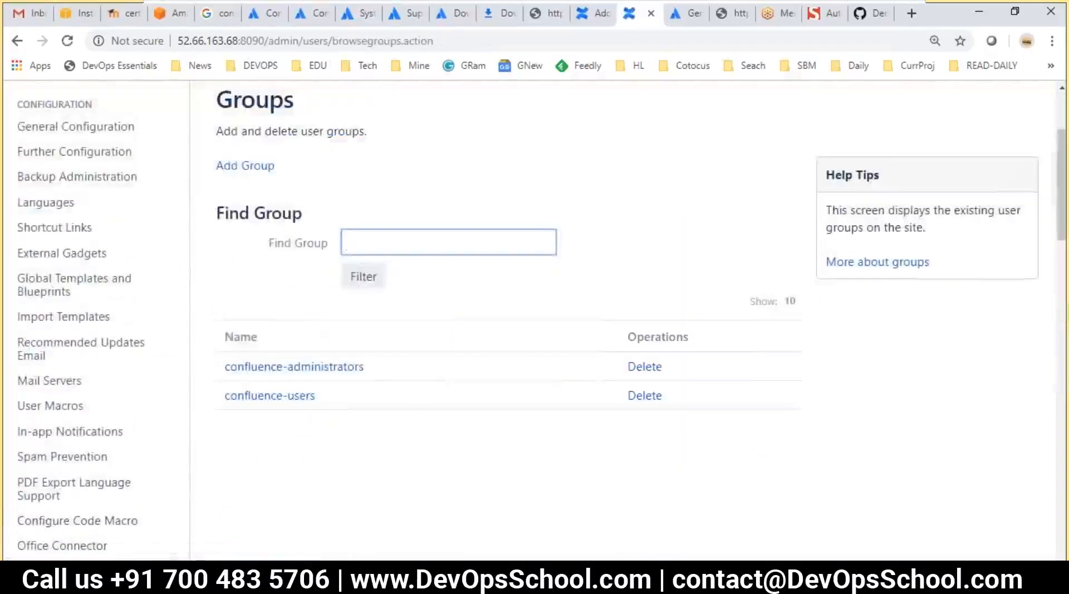
text(de)
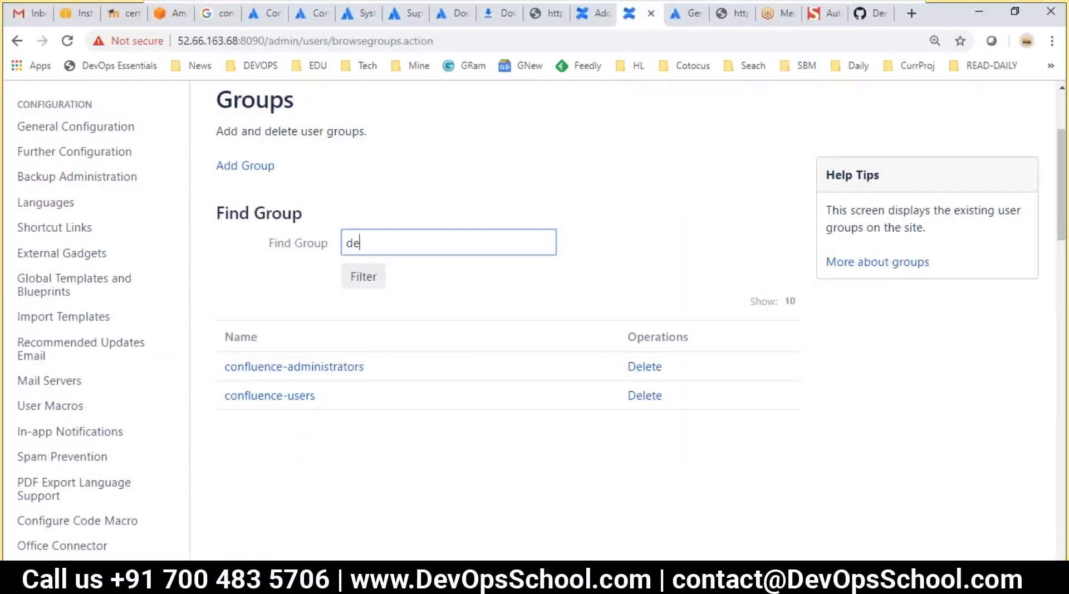
scroll(576, 257, up, 1)
click(232, 246)
click(363, 317)
text(dev)
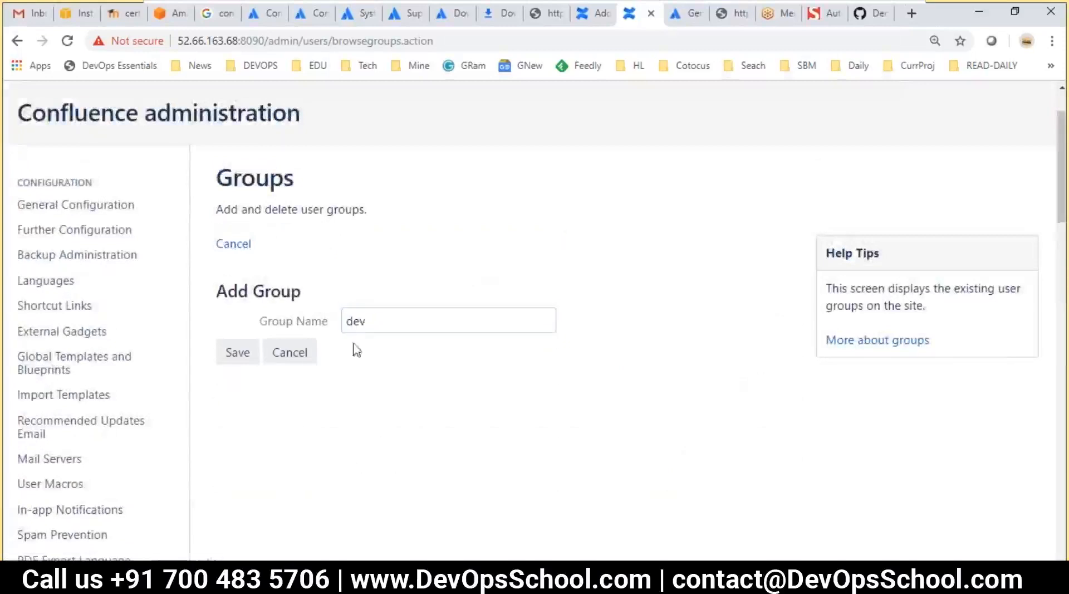
click(251, 353)
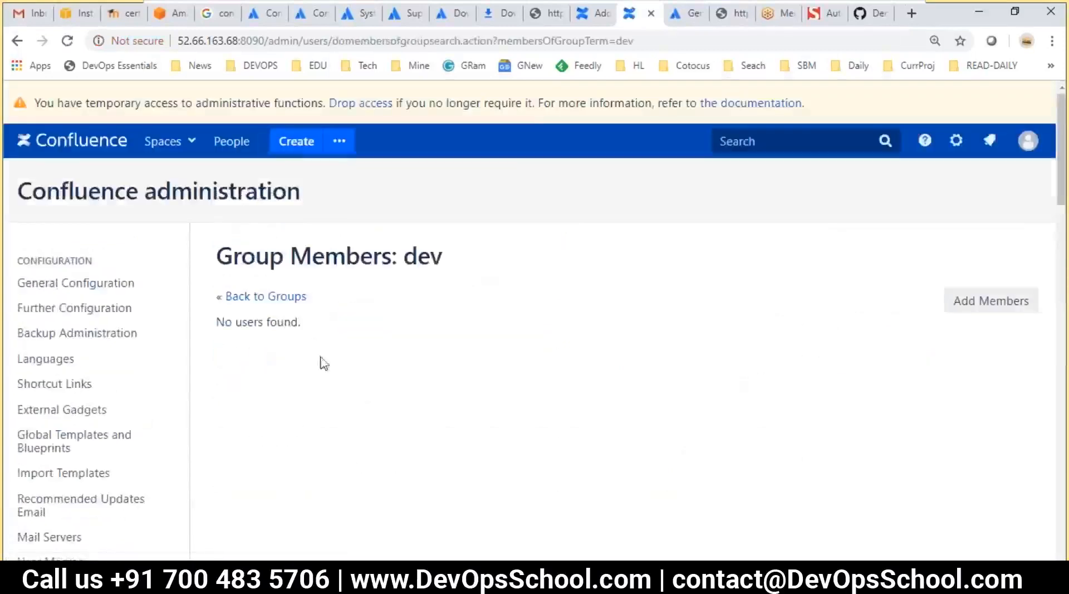
Try adding member 'useer' to dev, then go back to Groups and open the dev group
click(977, 304)
click(401, 372)
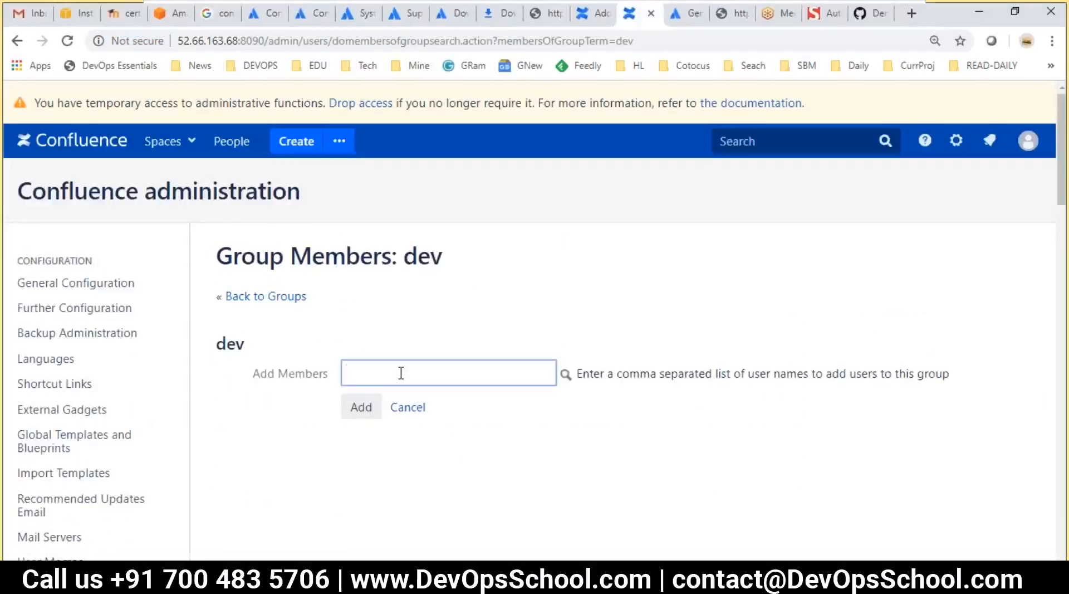
text(useer)
key(Return)
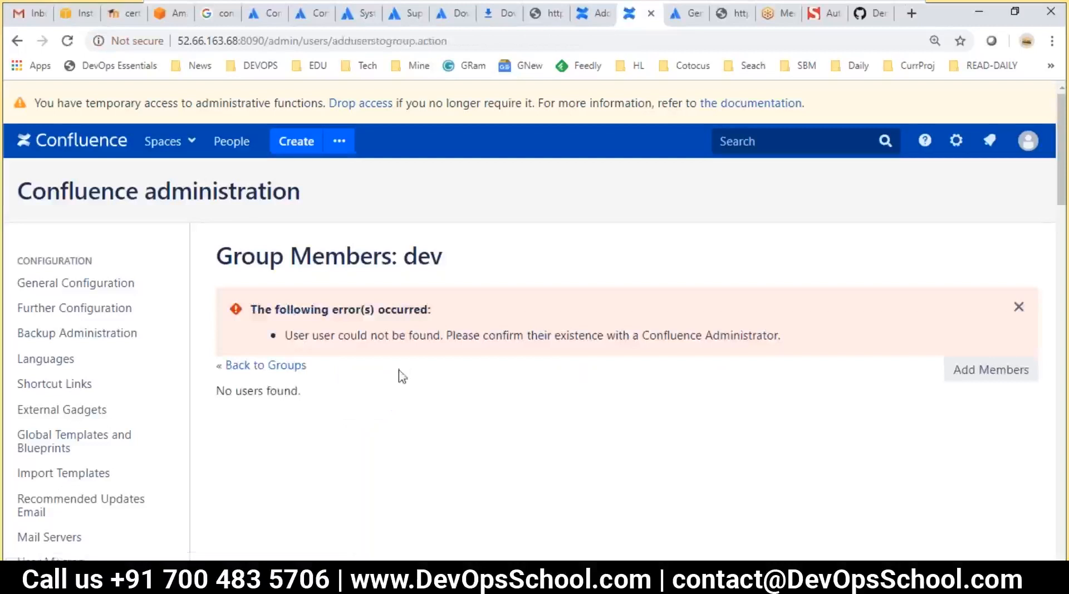
click(281, 367)
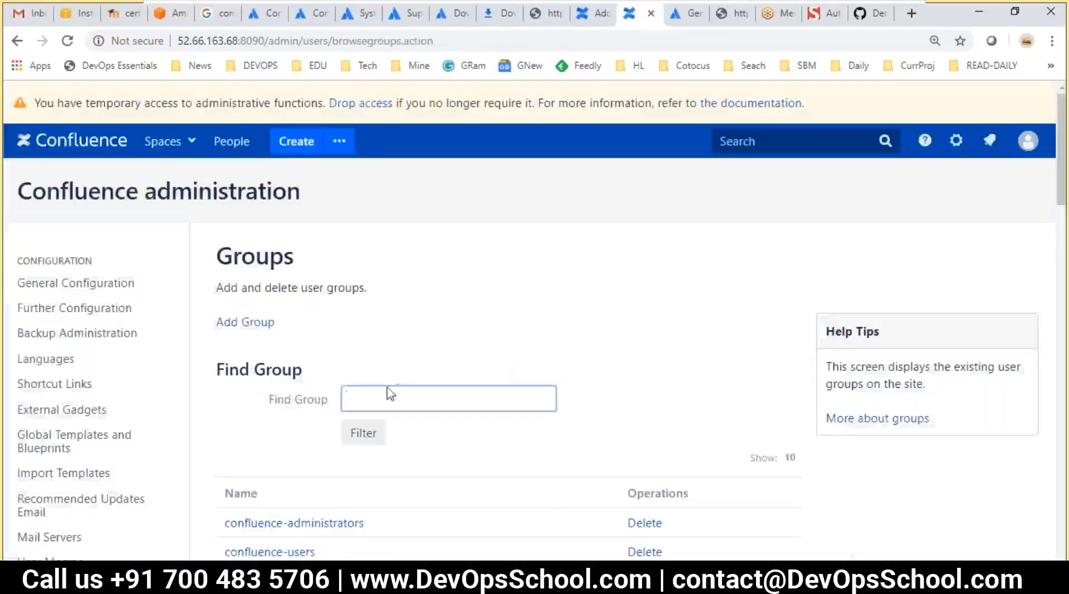
scroll(234, 426, down, 3)
click(234, 429)
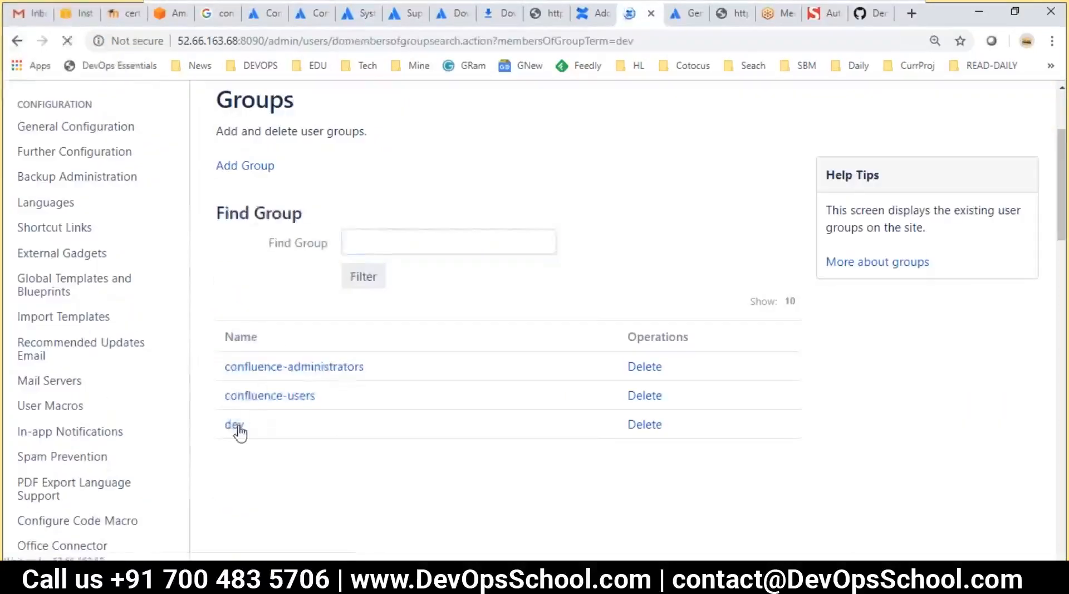
Search all users in the user picker, select them all, and add user1 and user2 to dev
click(1014, 295)
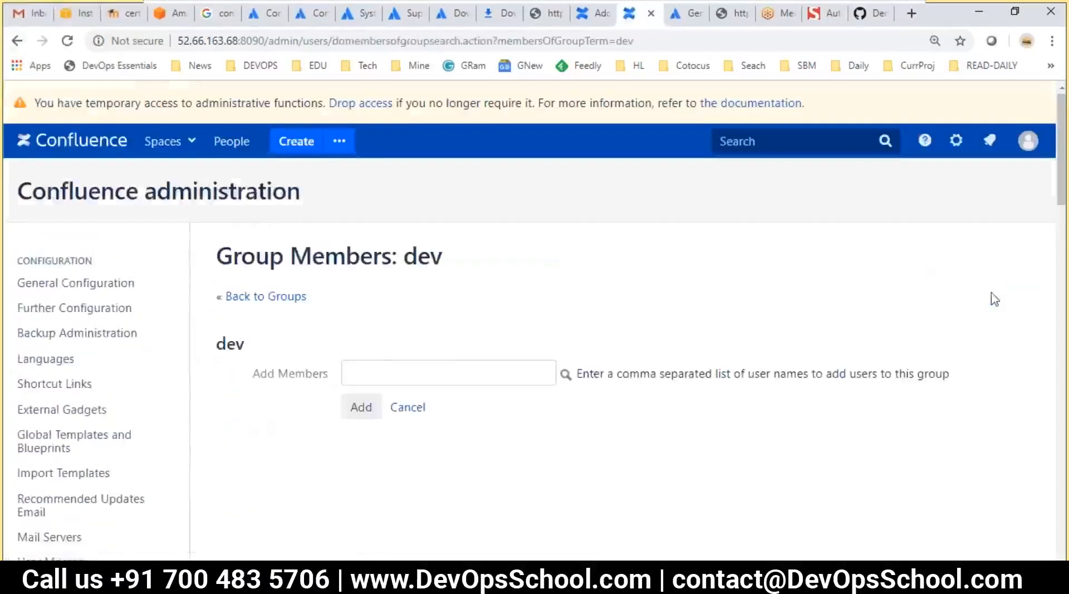
click(454, 364)
click(605, 374)
double_click(584, 373)
click(564, 379)
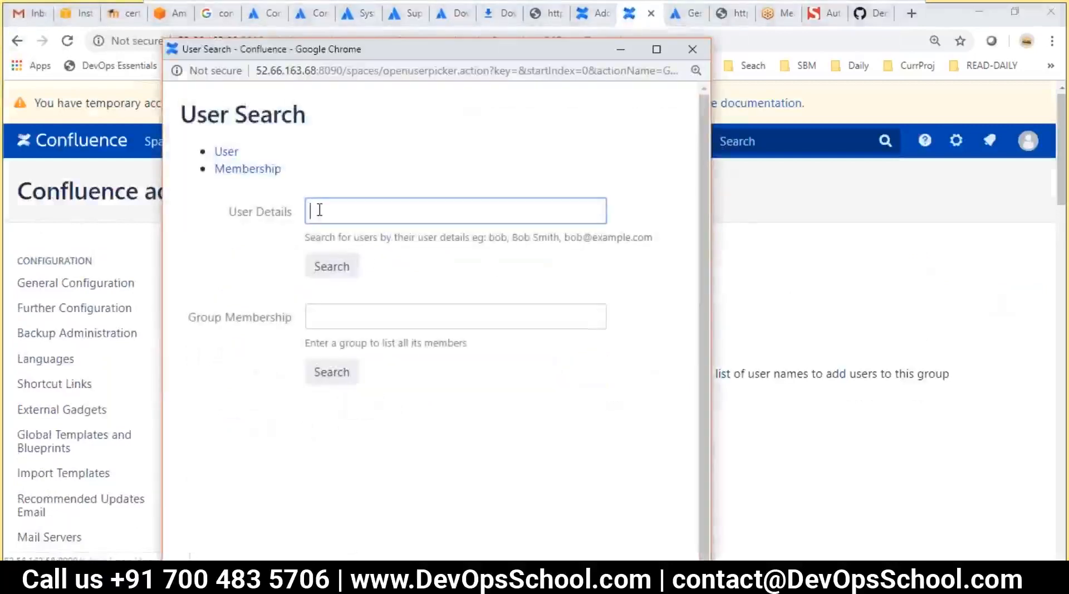
scroll(221, 157, down, 1)
click(372, 194)
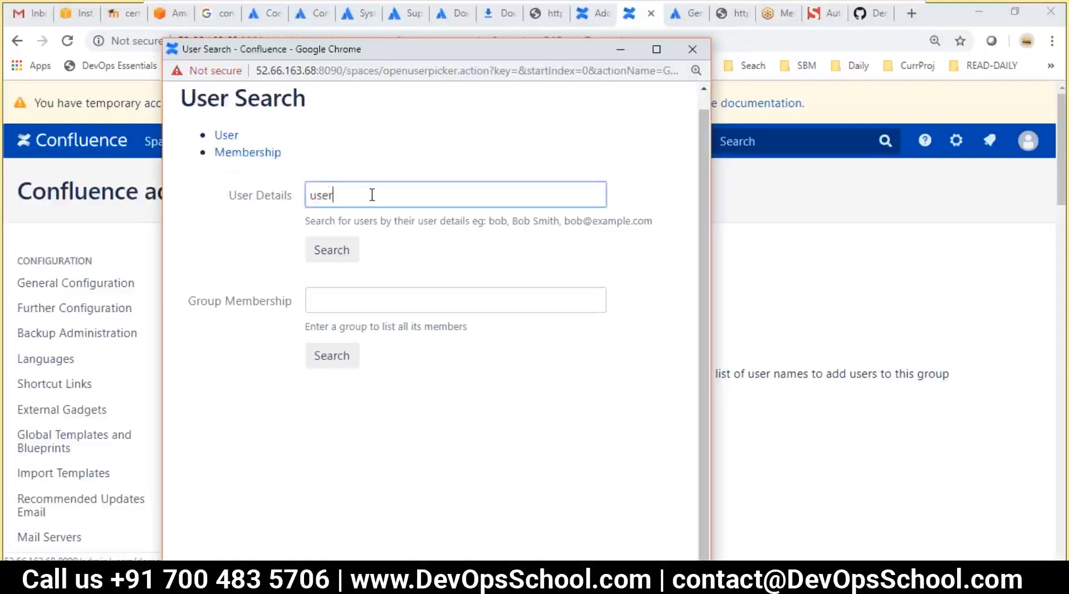
click(319, 255)
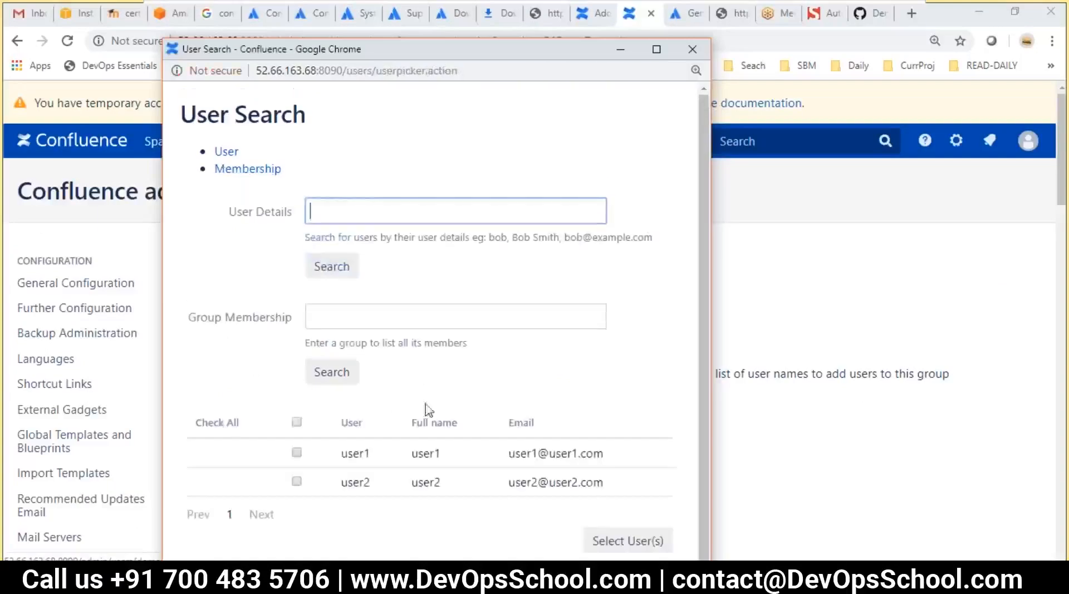
click(296, 422)
click(627, 541)
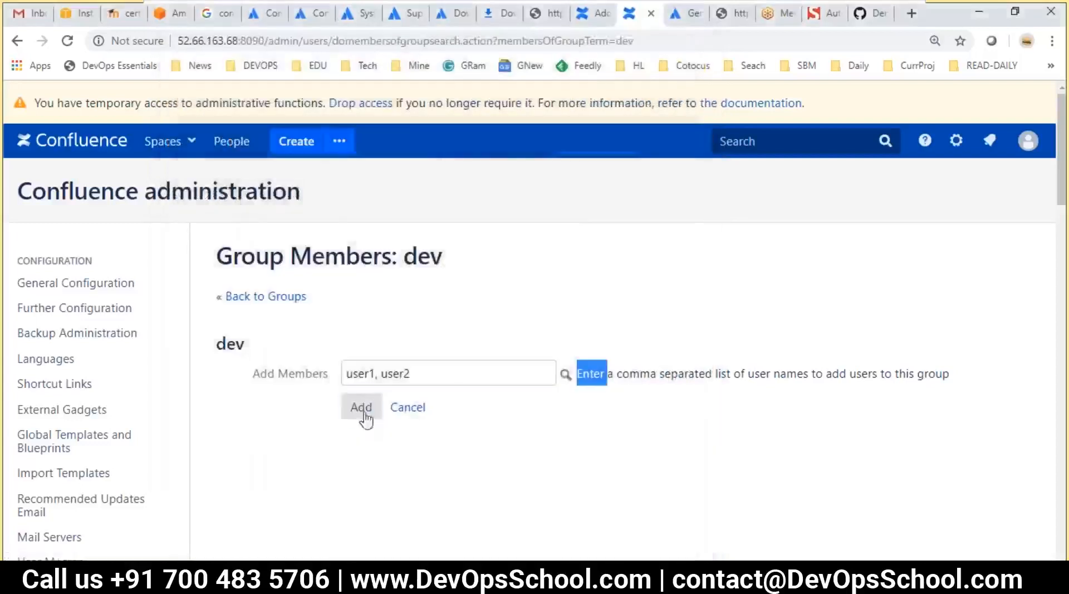
click(361, 408)
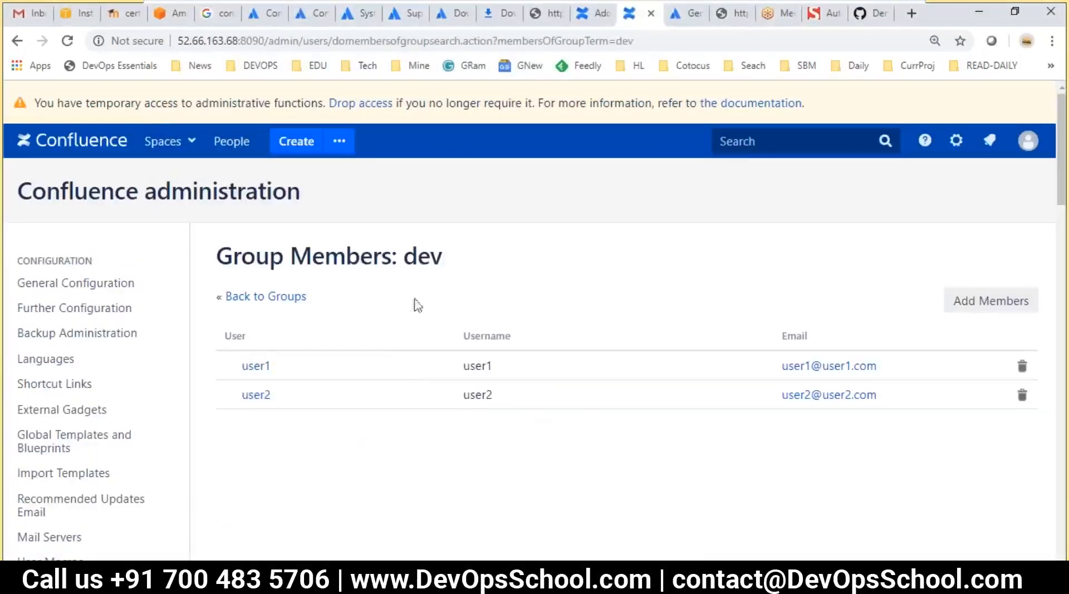
Return to Groups, check the dev group's two members, then go back to the Groups page
click(278, 298)
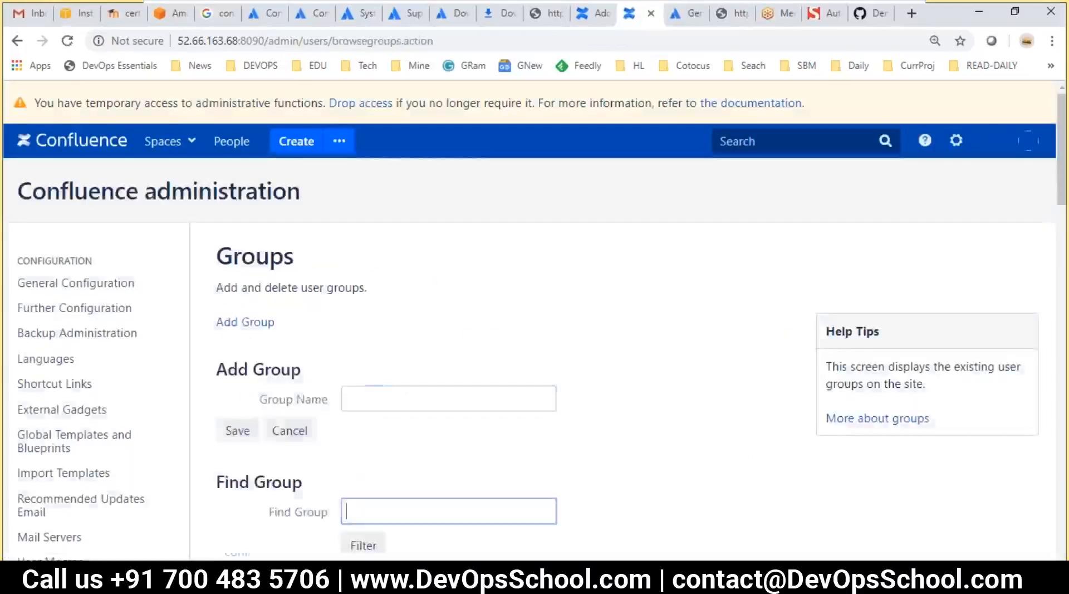
scroll(352, 395, down, 4)
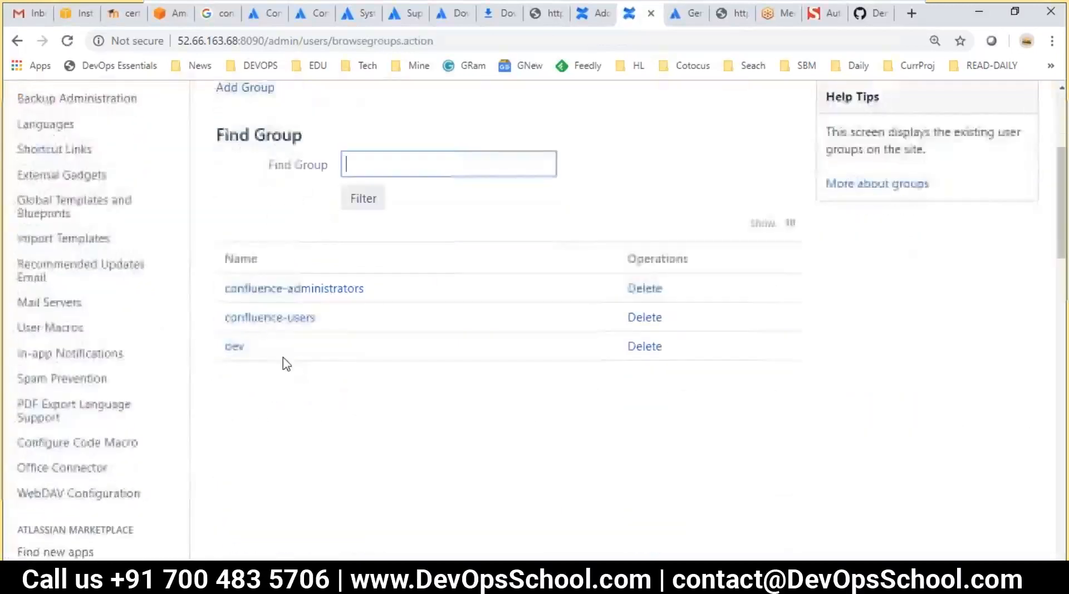
click(234, 347)
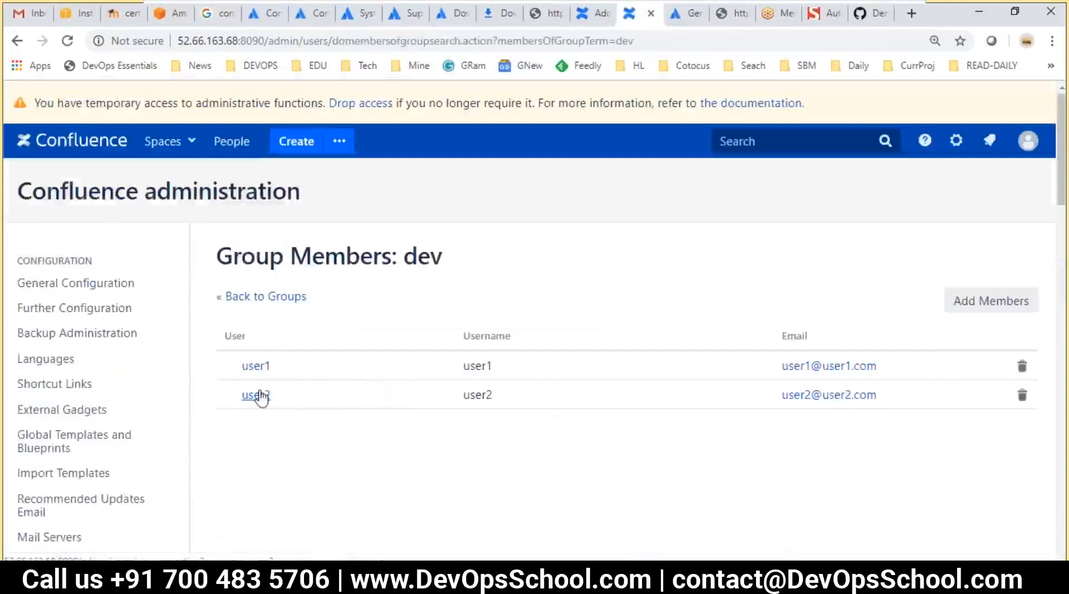
mouse_move(260, 396)
scroll(192, 437, down, 8)
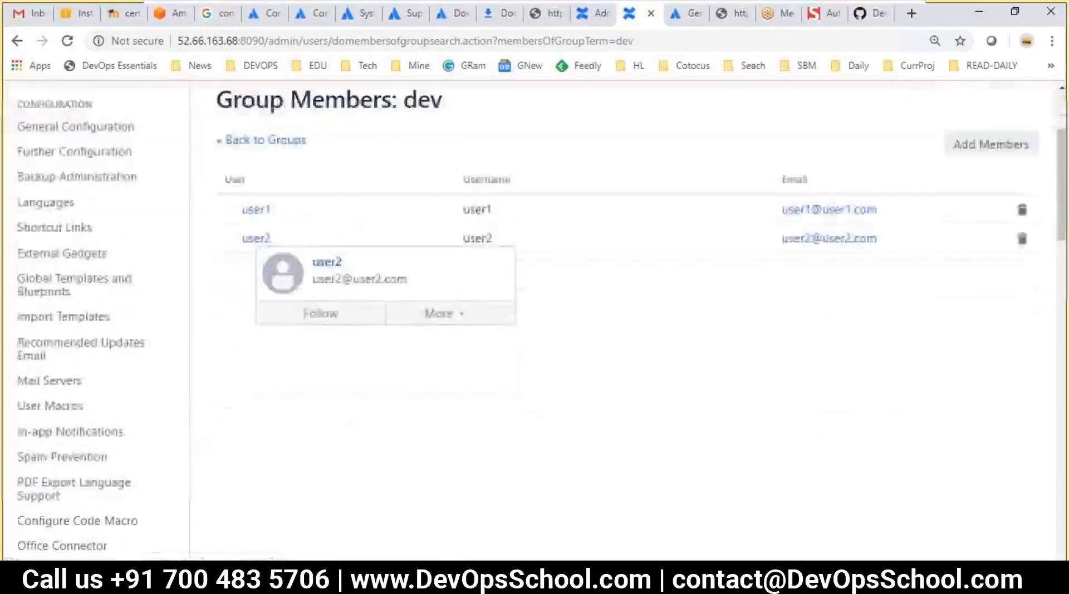
click(162, 433)
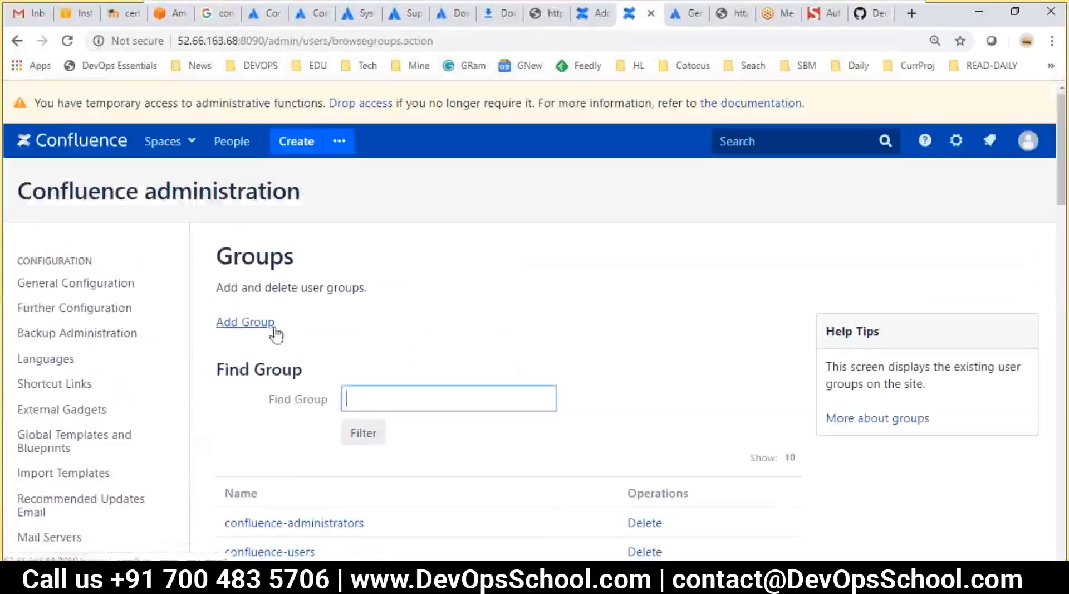
scroll(249, 410, down, 2)
Open confluence-users and delete user1 and user2 from it, leaving only admin
click(248, 400)
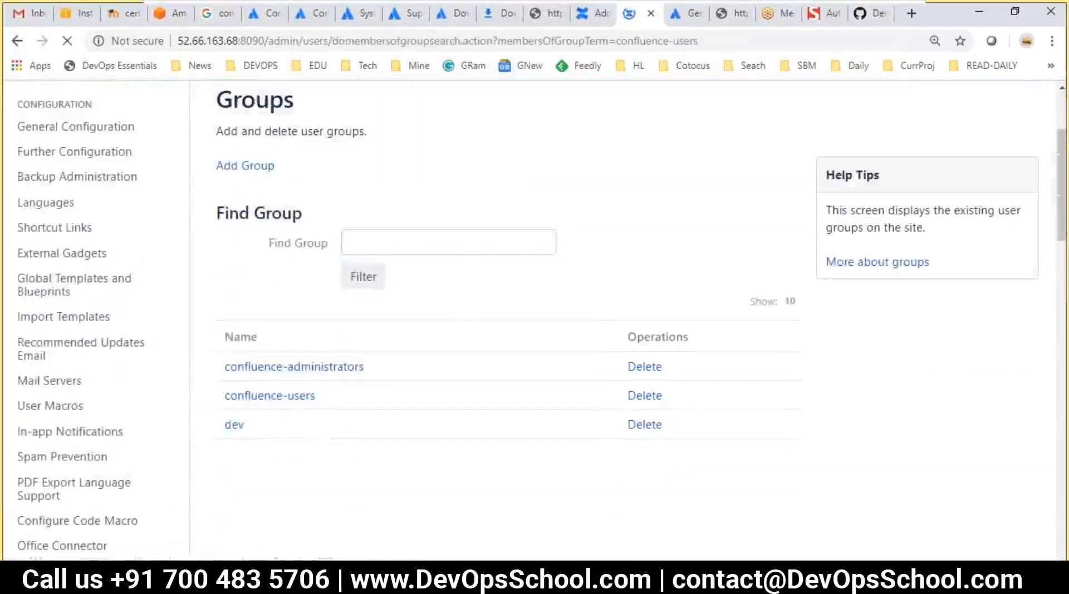
click(1022, 394)
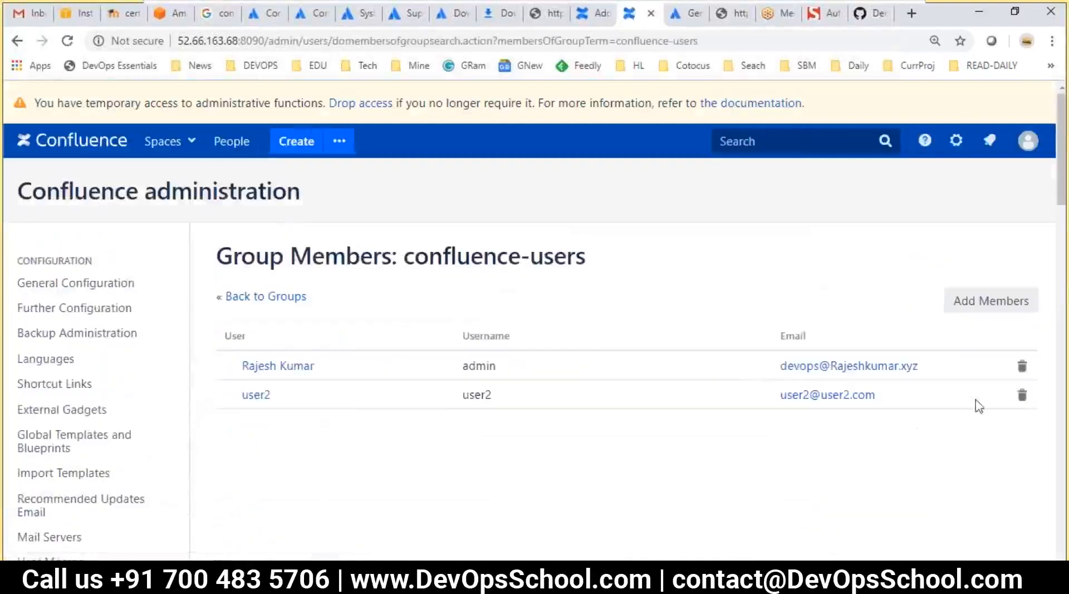
click(1022, 394)
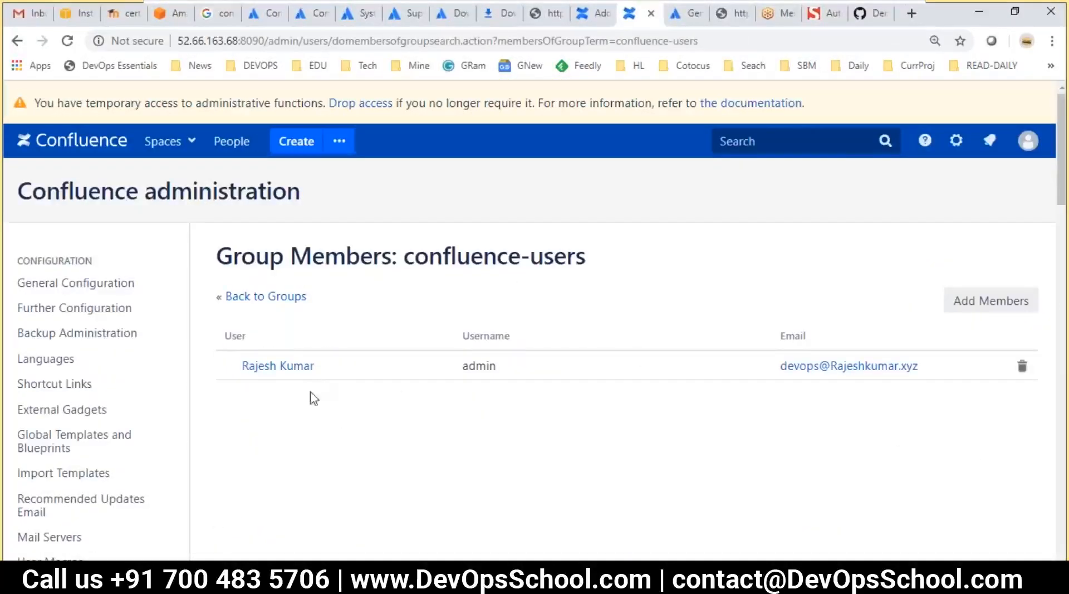
drag(436, 259, 585, 252)
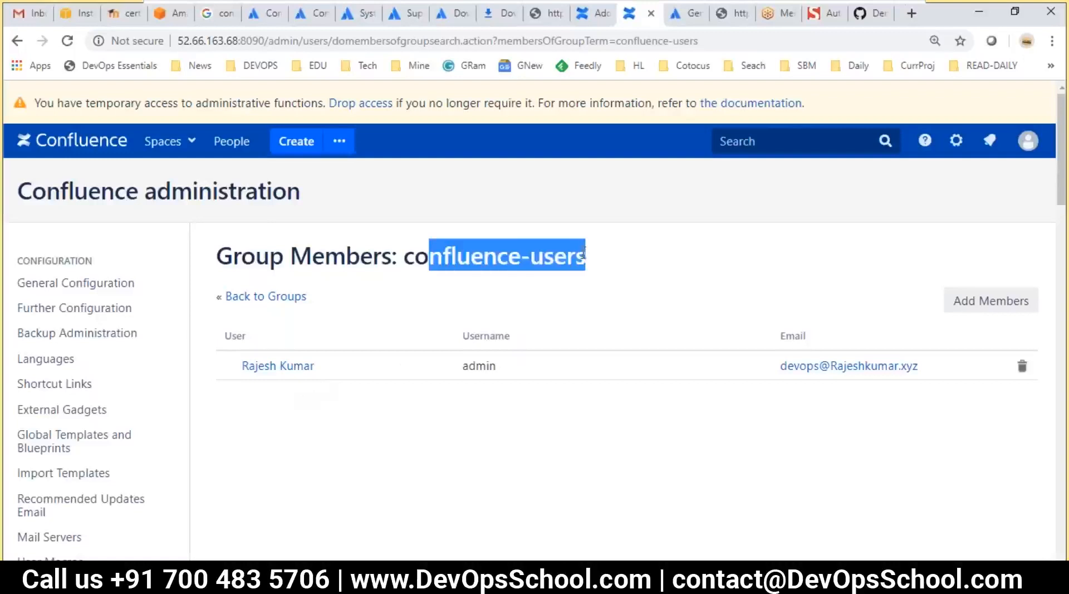
scroll(3, 436, down, 1)
key(alt+Tab)
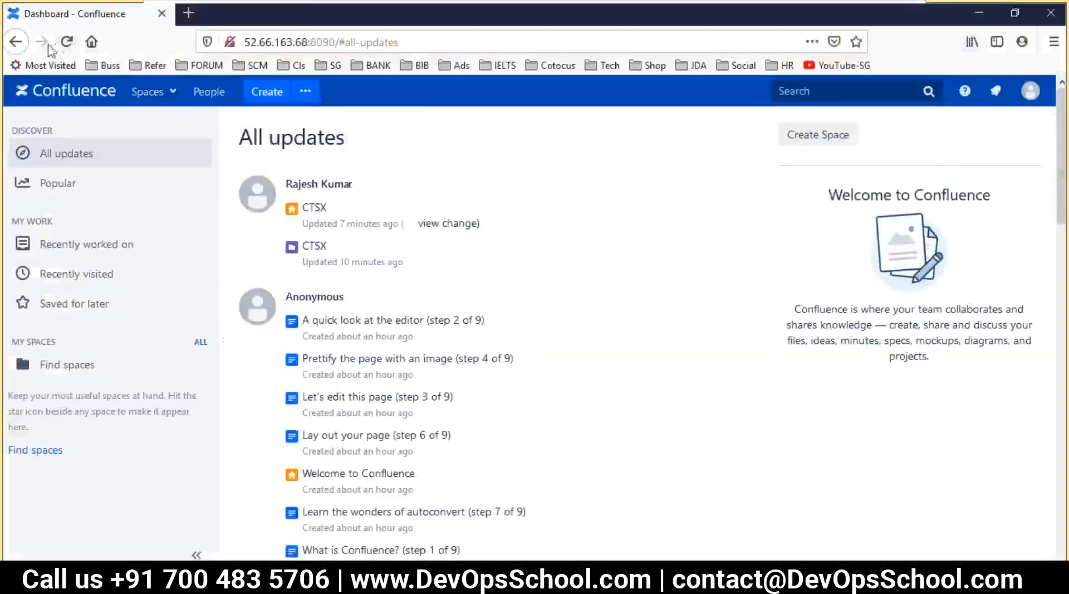
Reload the test user's session to see Not Permitted, then go to the Confluence home page
click(66, 42)
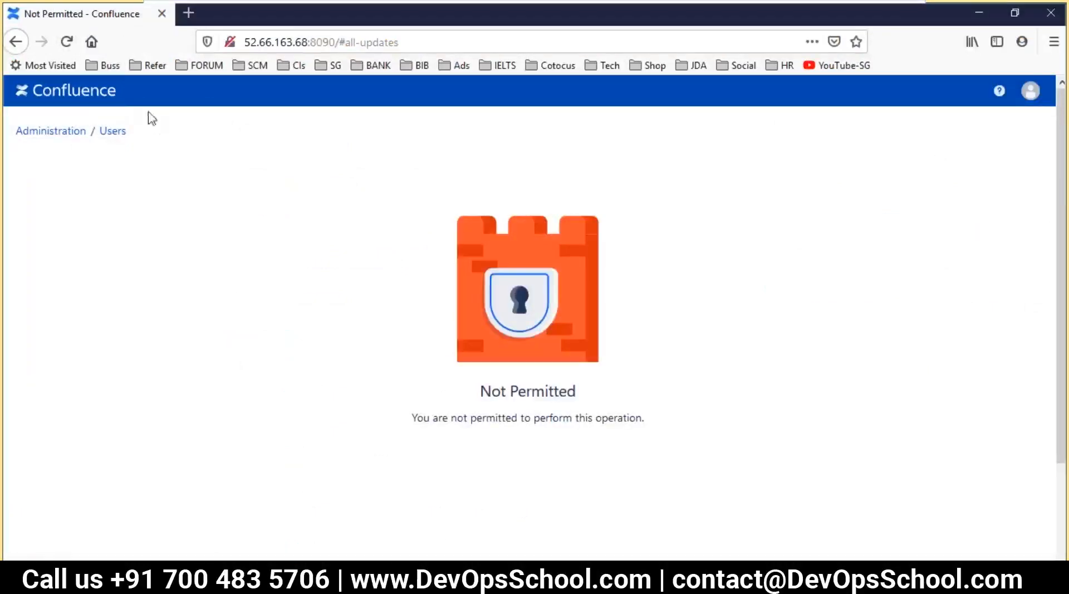
click(86, 92)
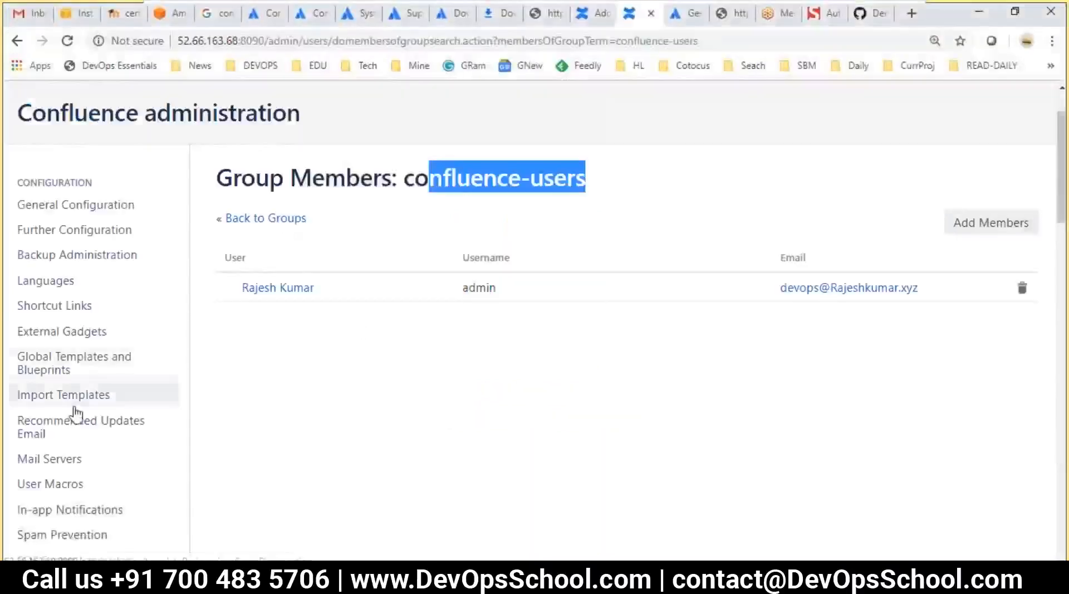
Navigate from Users to Groups and open the dev group, which lists user1 and user2
scroll(78, 410, down, 8)
click(29, 329)
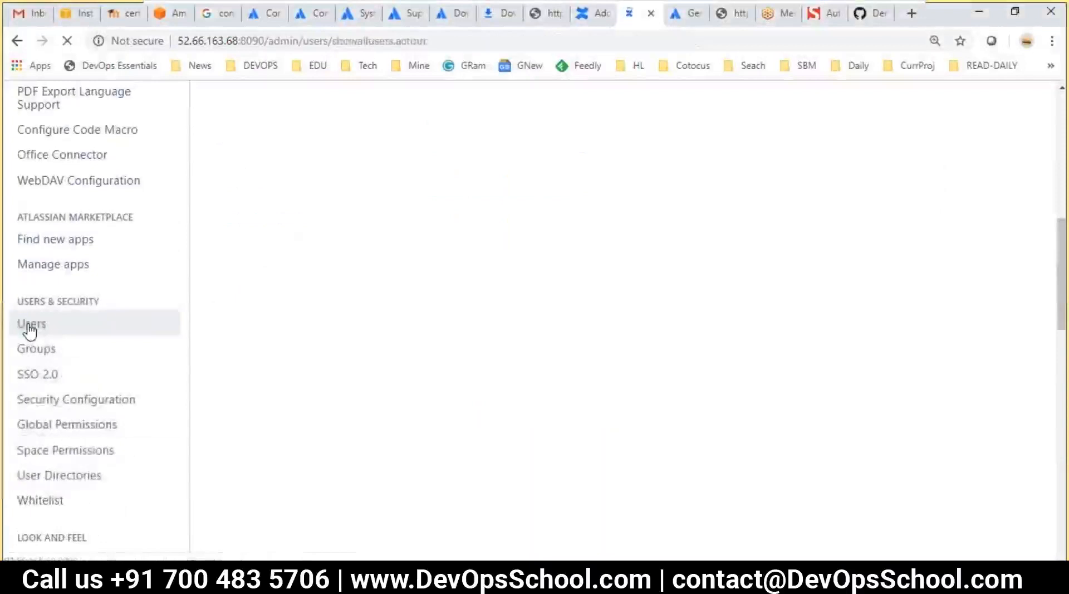
scroll(54, 446, down, 8)
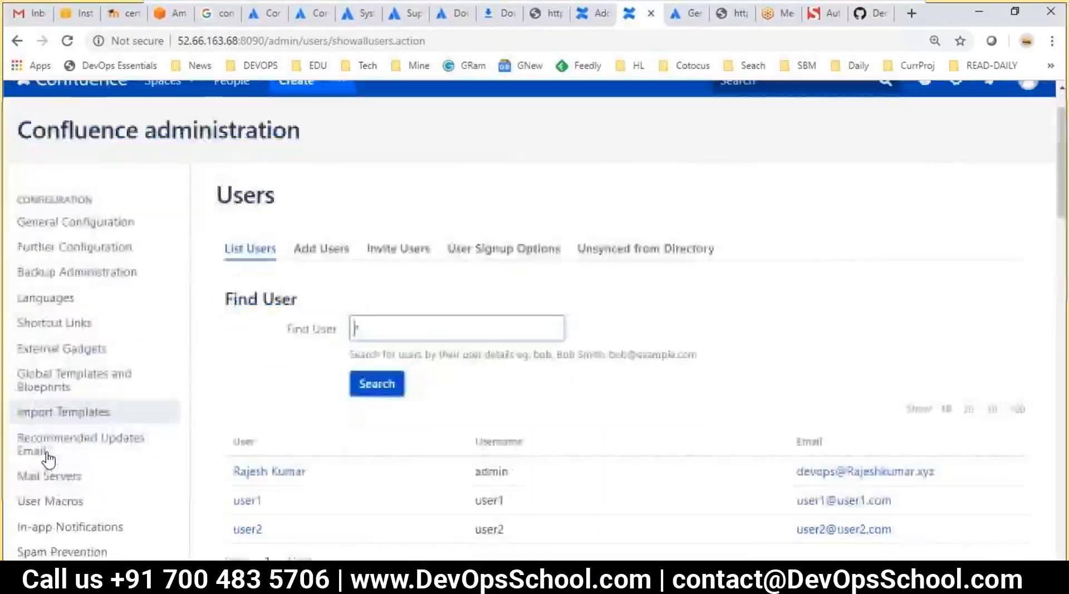
click(39, 428)
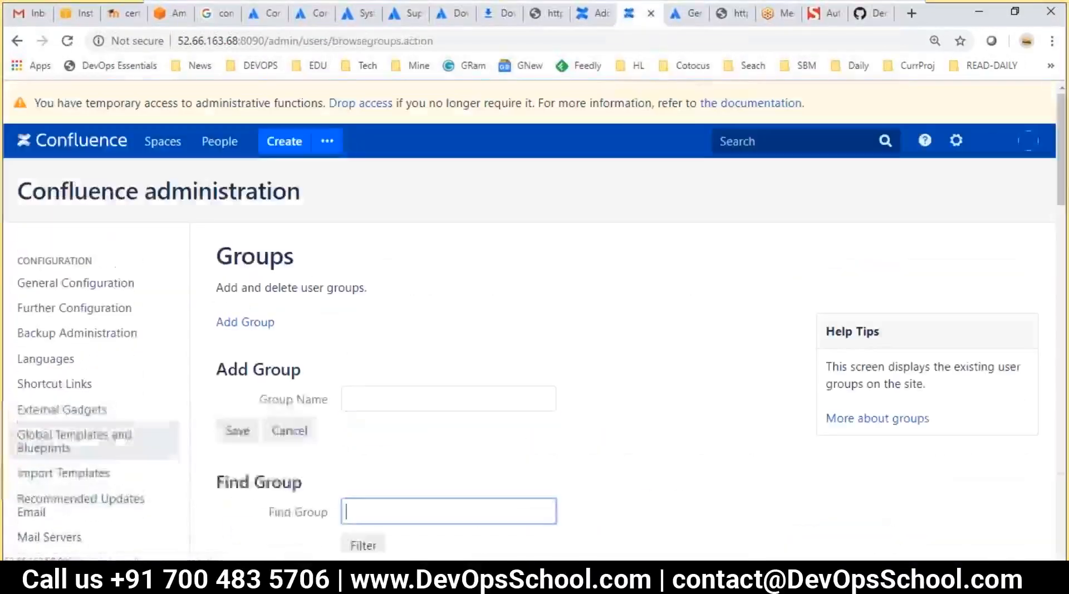
scroll(308, 406, down, 4)
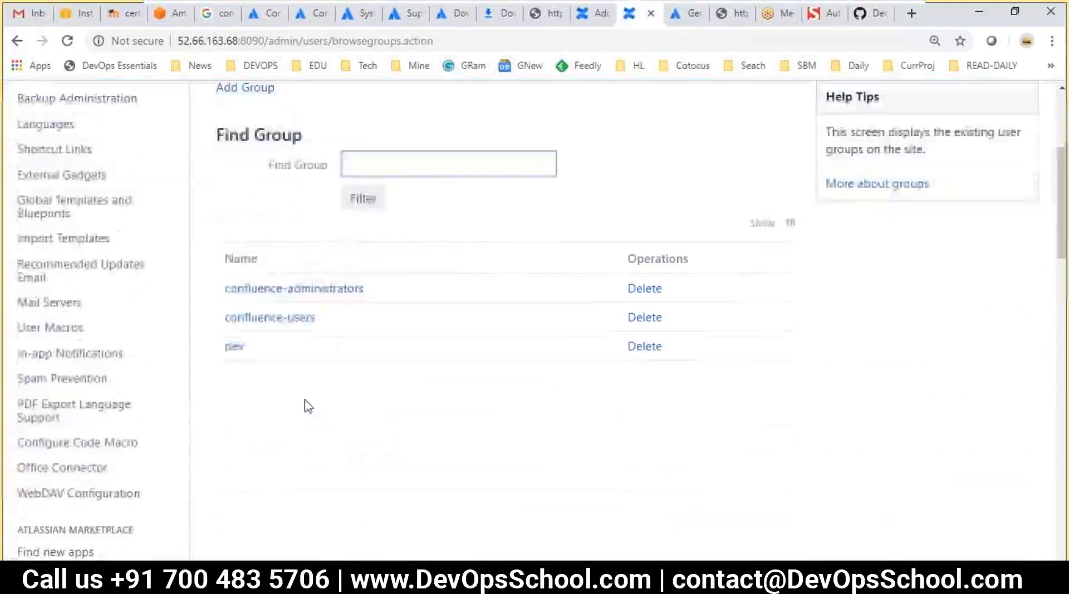
click(234, 347)
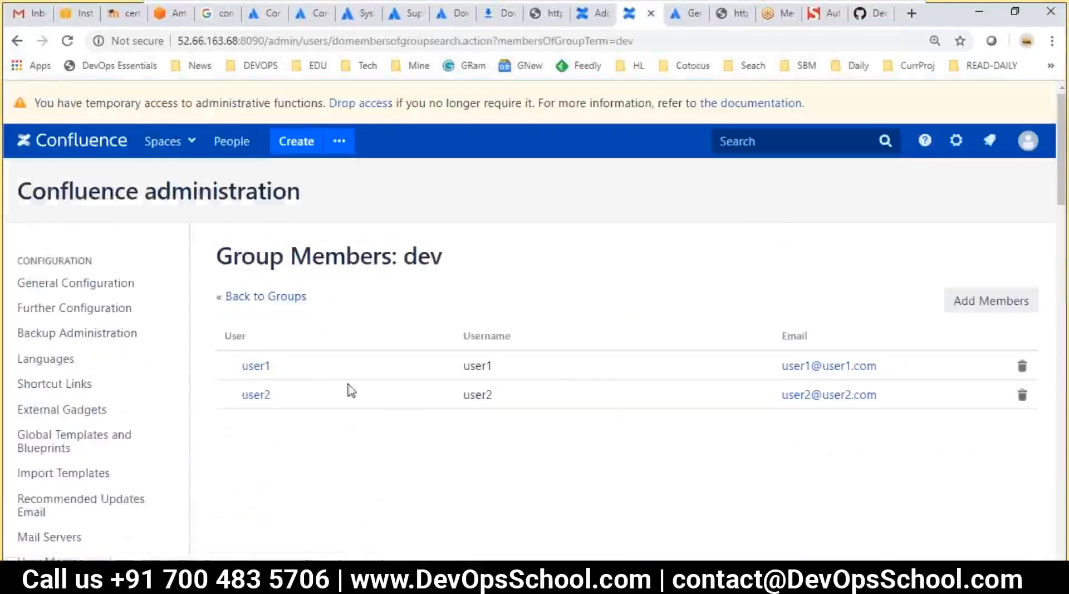
scroll(103, 446, down, 10)
scroll(202, 450, down, 2)
scroll(96, 284, down, 2)
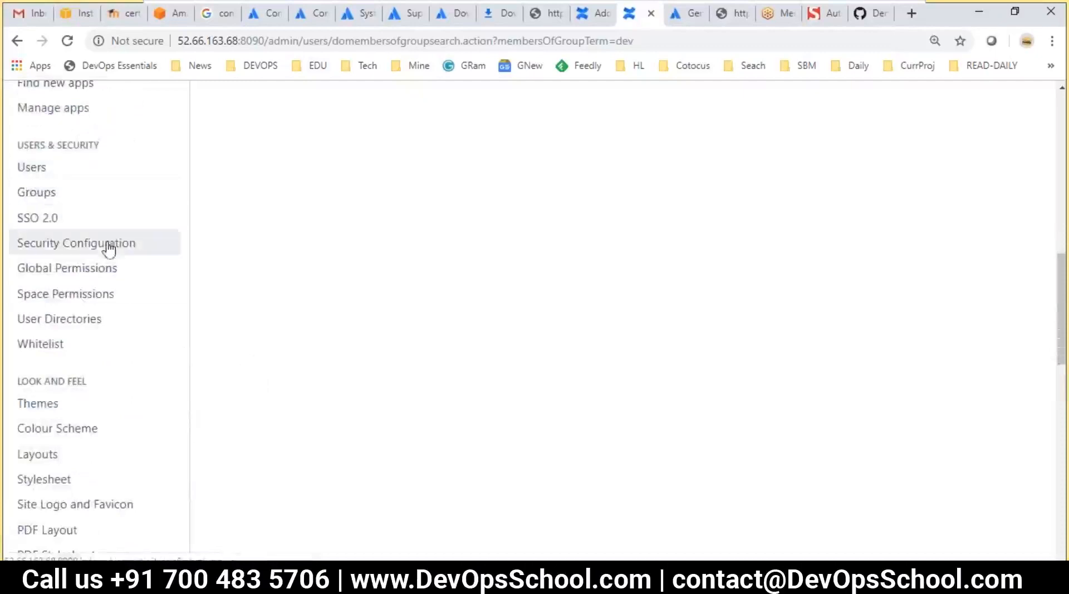
Compare the confluence-administrators and confluence-users global permissions, then choose Edit Permissions
click(79, 270)
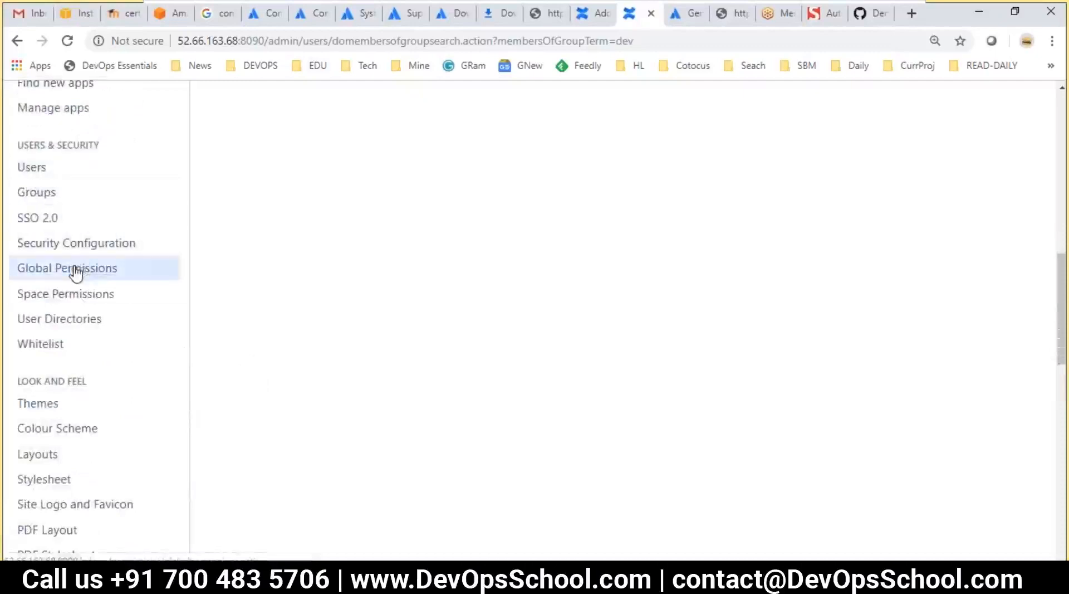
scroll(491, 440, down, 4)
scroll(451, 395, up, 3)
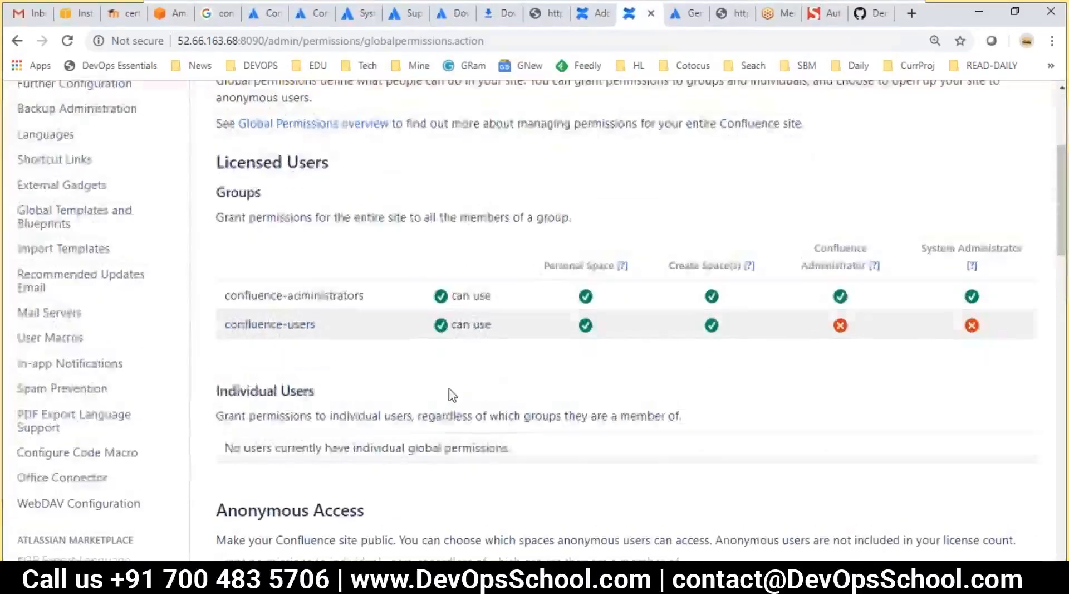
scroll(353, 397, down, 2)
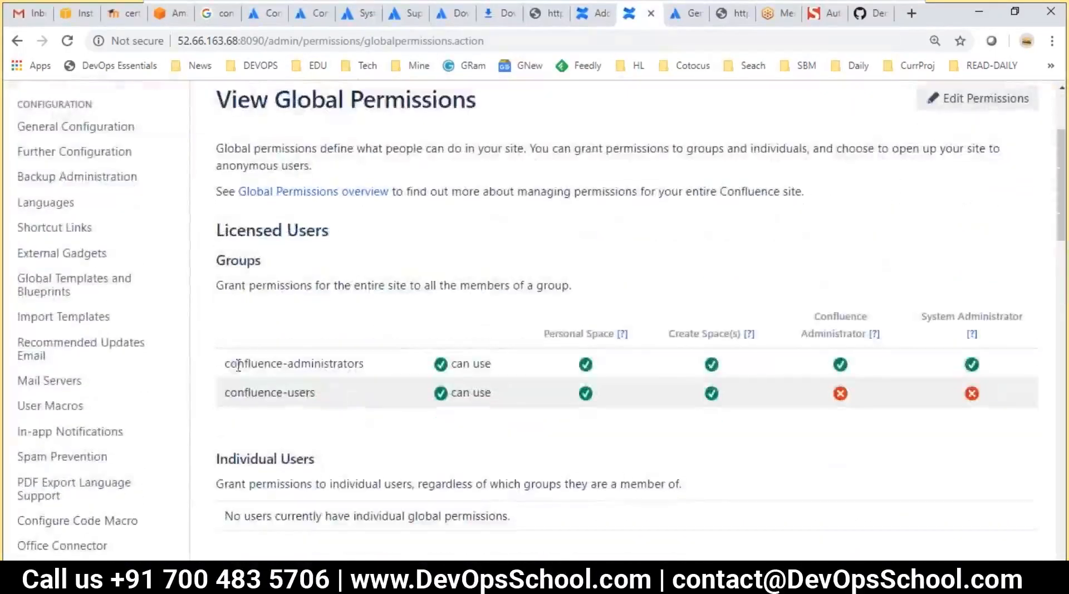
drag(235, 365, 352, 365)
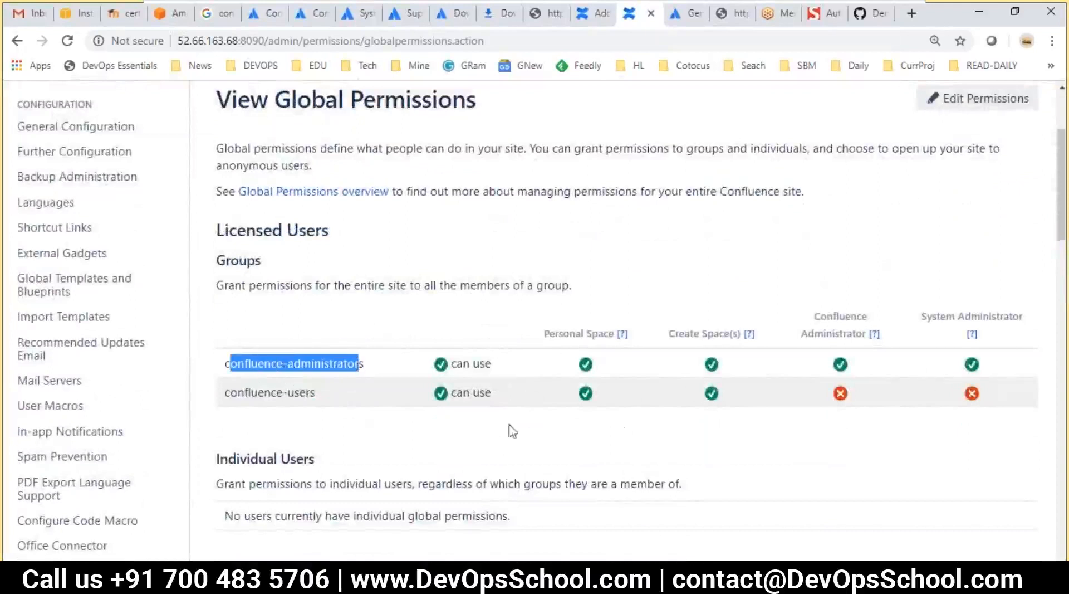
click(418, 416)
drag(314, 393, 223, 392)
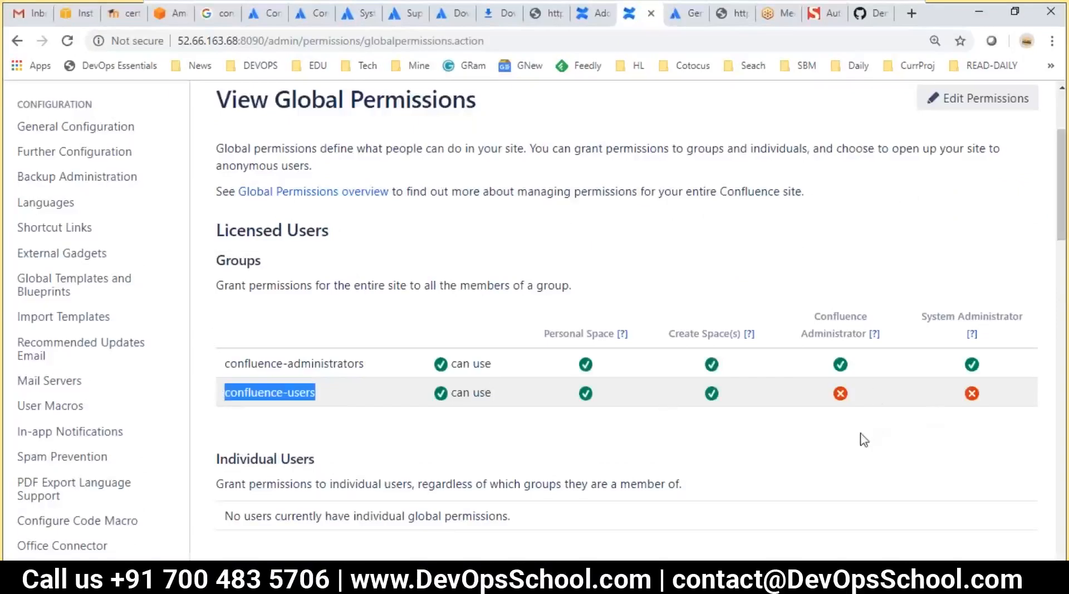
scroll(864, 439, down, 4)
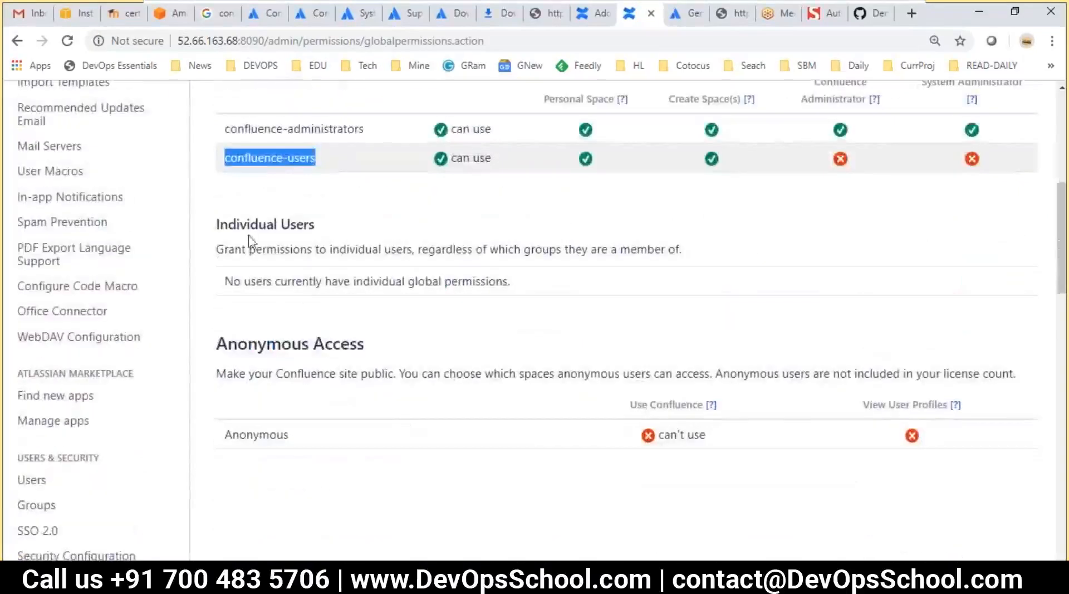
scroll(437, 358, up, 7)
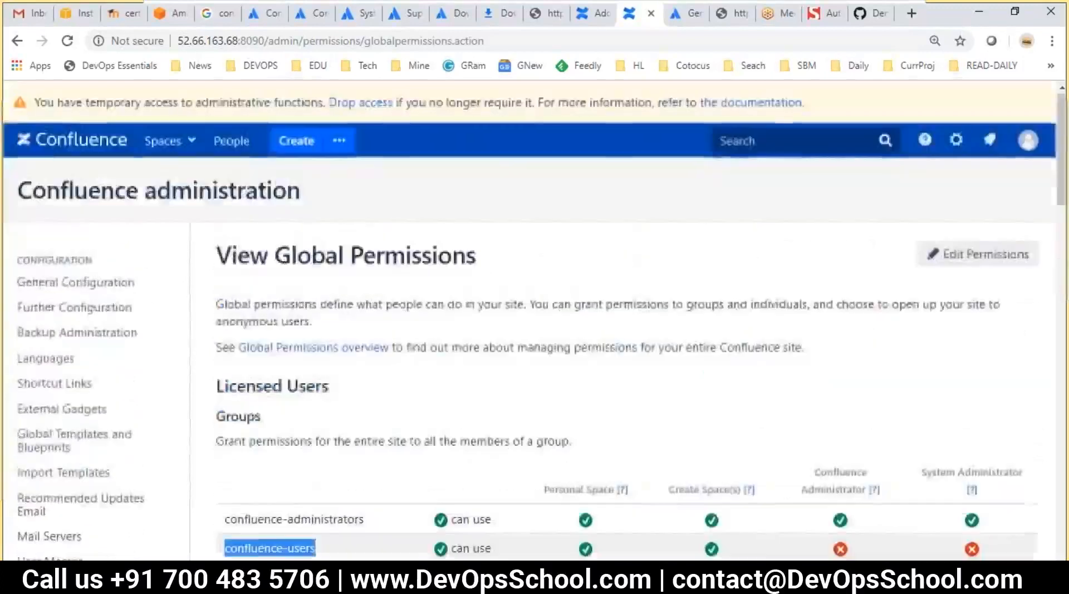
click(971, 257)
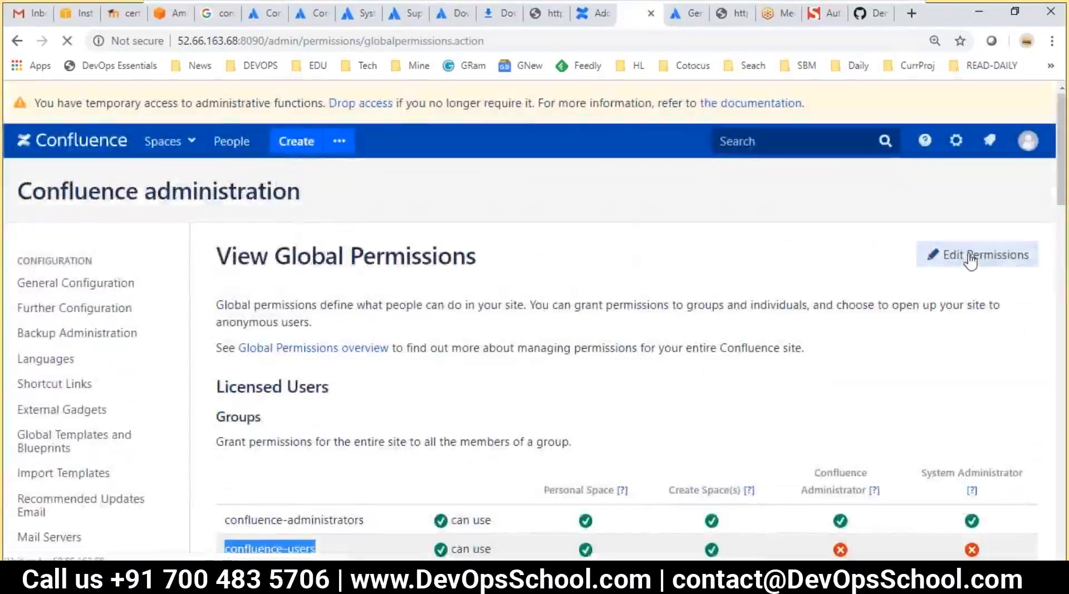
Add the dev group to the global permissions table
scroll(611, 377, down, 3)
click(445, 336)
text(dev)
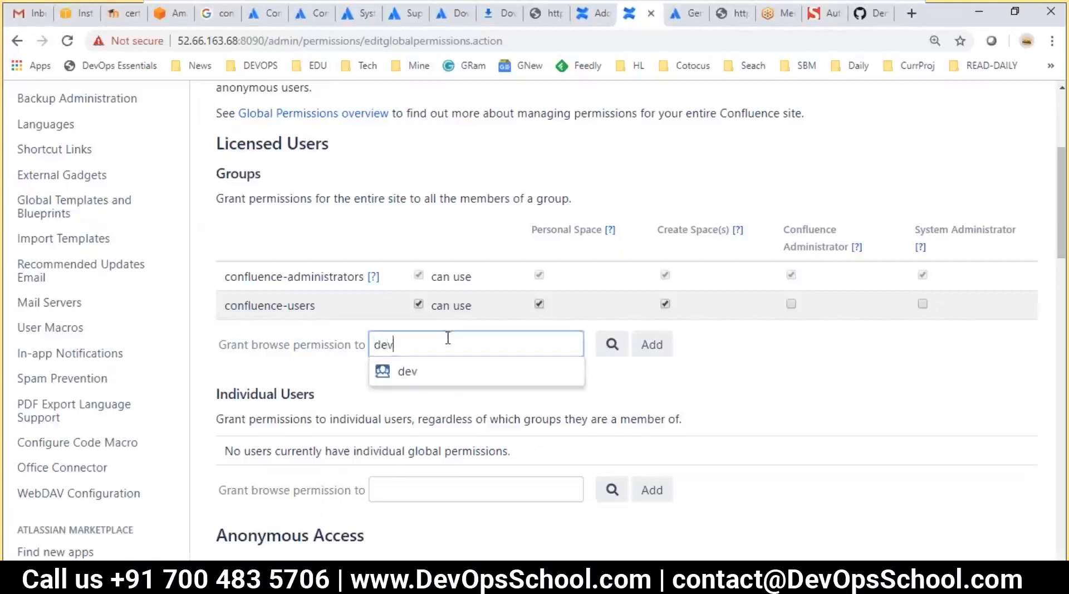
click(406, 371)
click(650, 346)
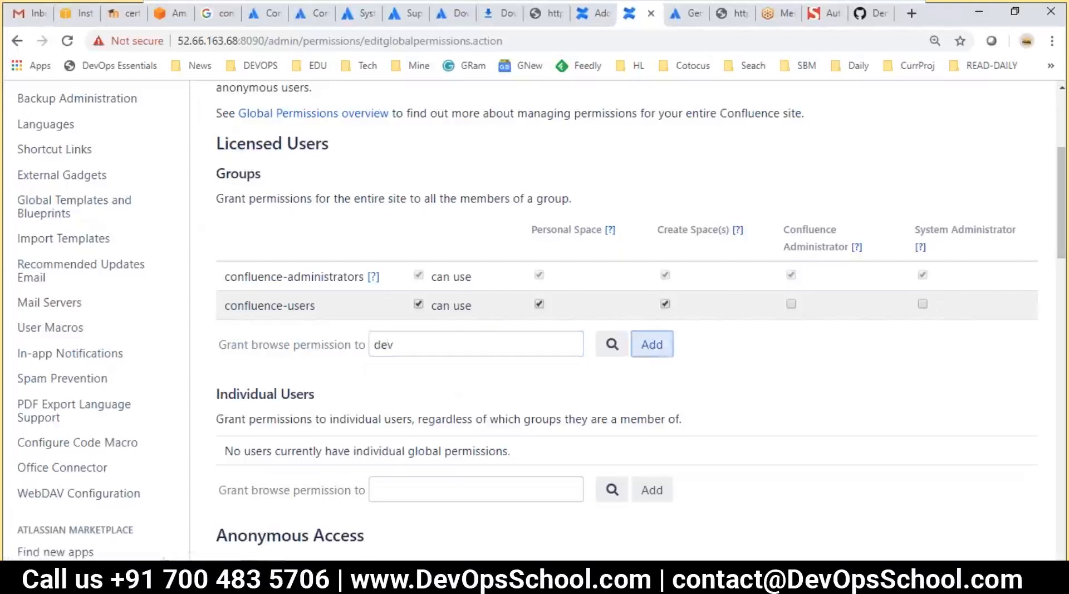
Save all the global permission changes granting dev site use and Personal Space
scroll(466, 296, down, 5)
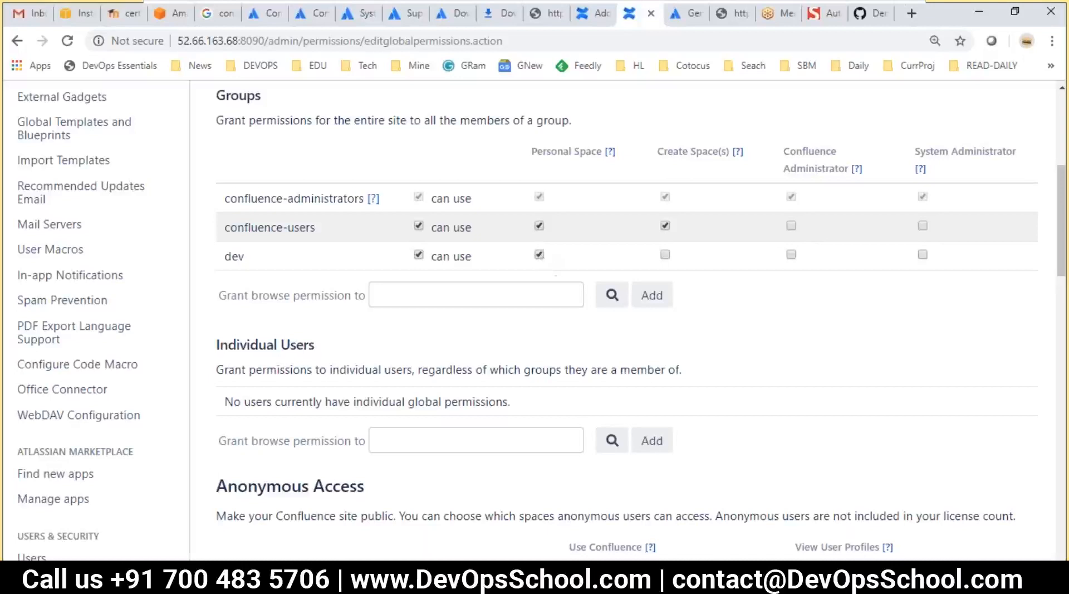
scroll(617, 337, down, 5)
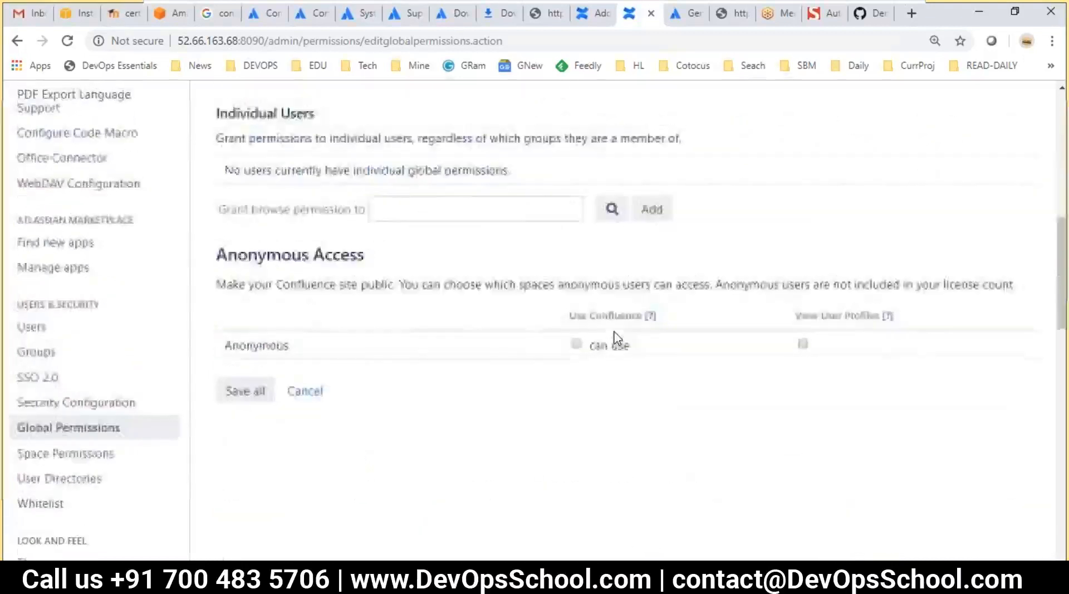
scroll(616, 337, up, 6)
scroll(616, 336, down, 5)
scroll(291, 340, down, 3)
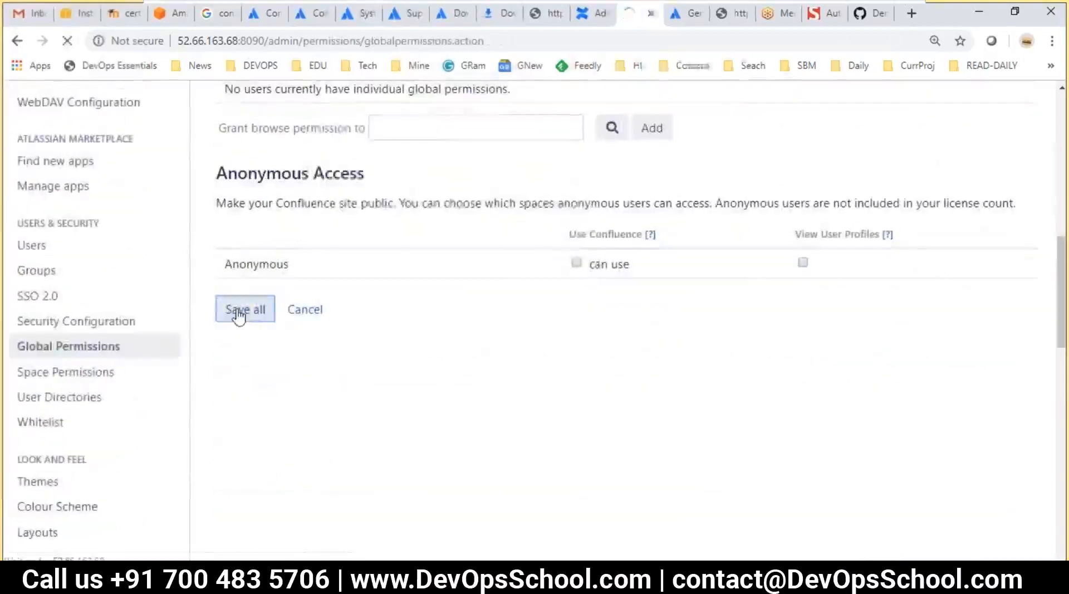
click(240, 312)
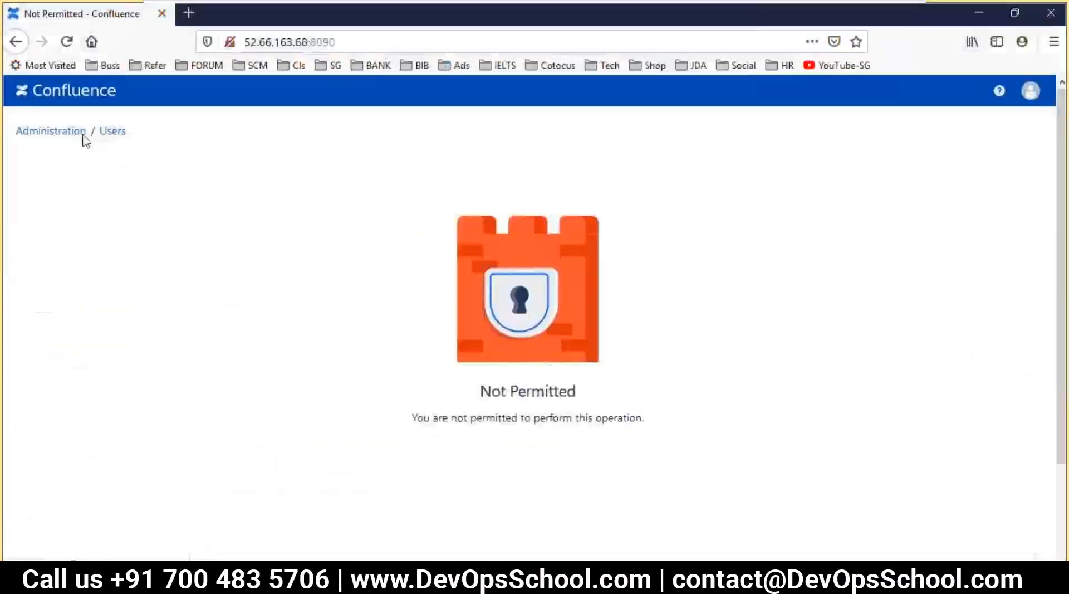
Reload the Not Permitted page in Firefox to confirm it now reaches the Dashboard
click(66, 41)
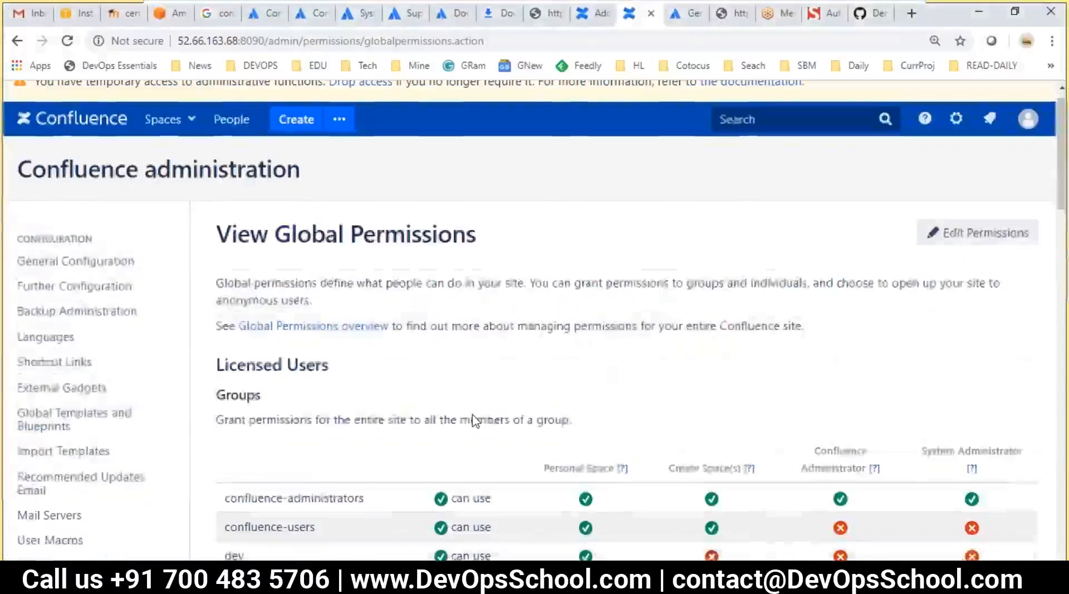
scroll(645, 364, down, 5)
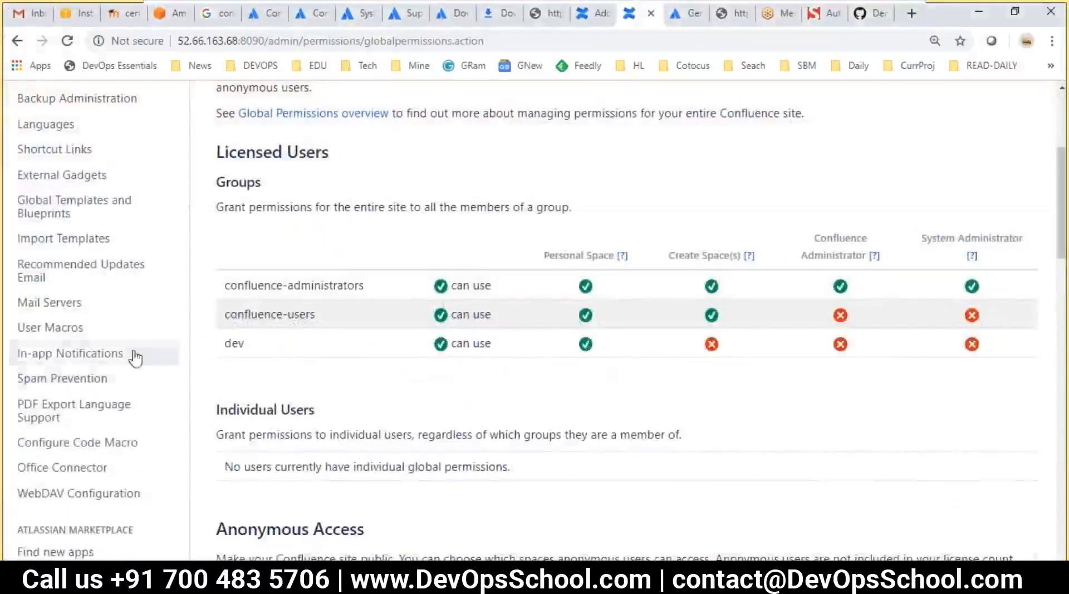
key(alt+Tab)
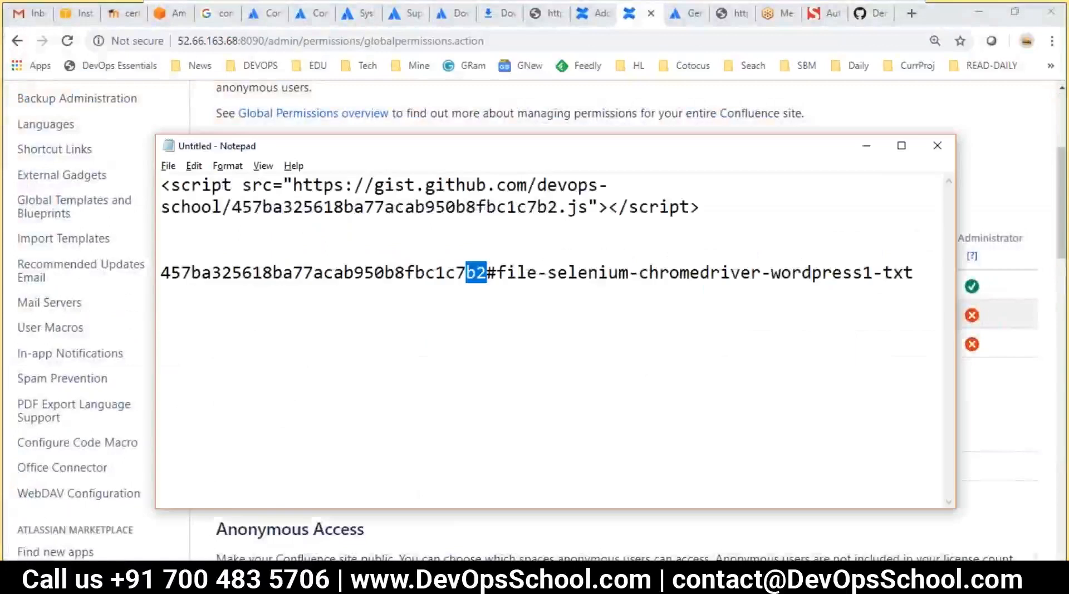
Review the Step 2 authentication and authorization notes, then save all open files
key(alt+Tab)
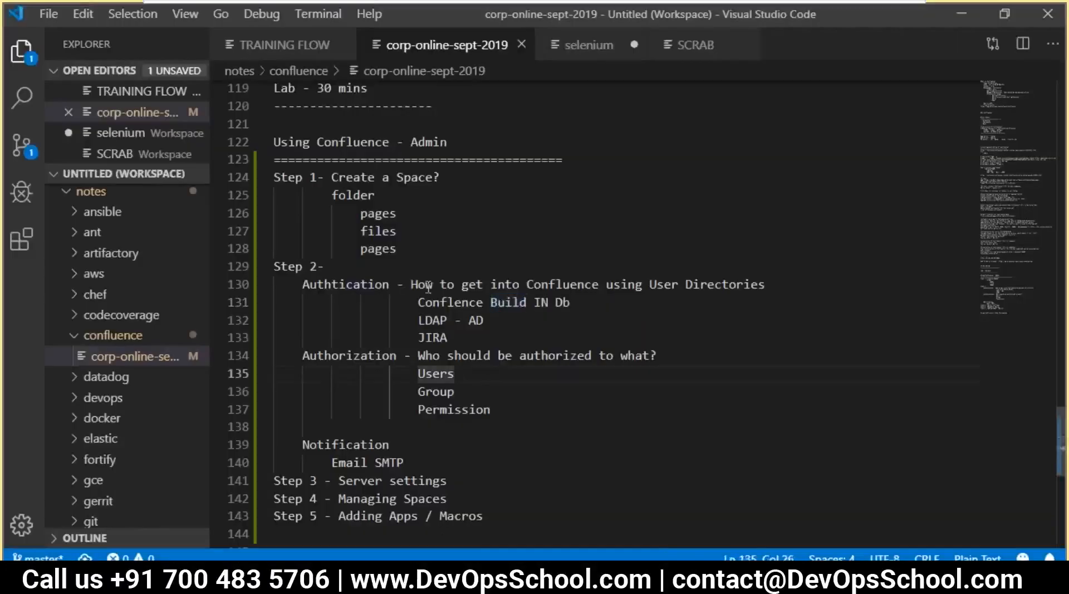
drag(309, 284, 539, 335)
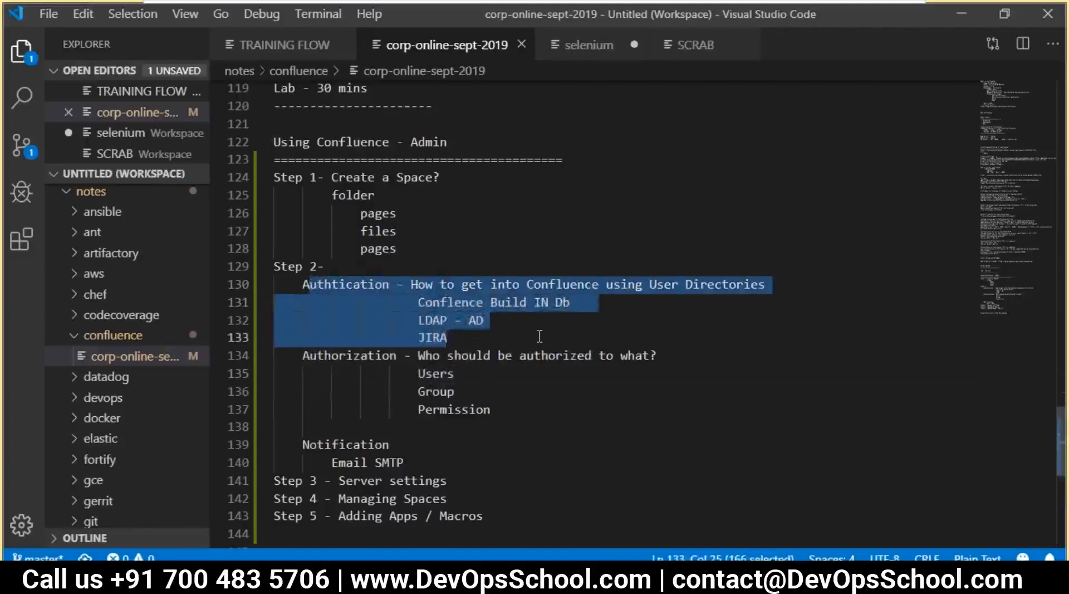
click(438, 334)
drag(309, 356, 418, 337)
click(515, 394)
click(456, 373)
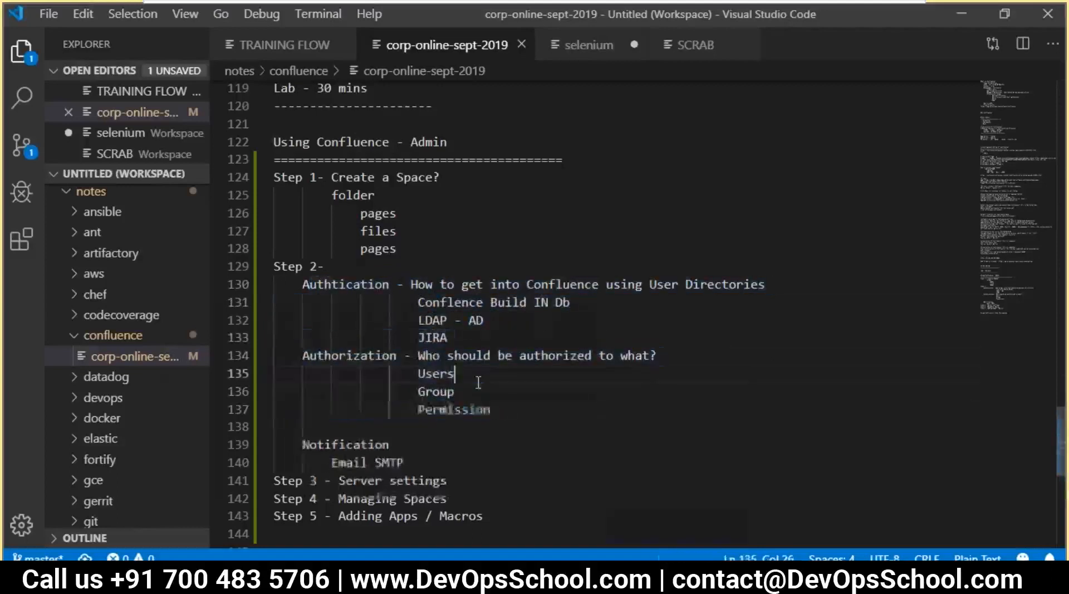
click(435, 391)
double_click(447, 407)
drag(518, 412, 271, 267)
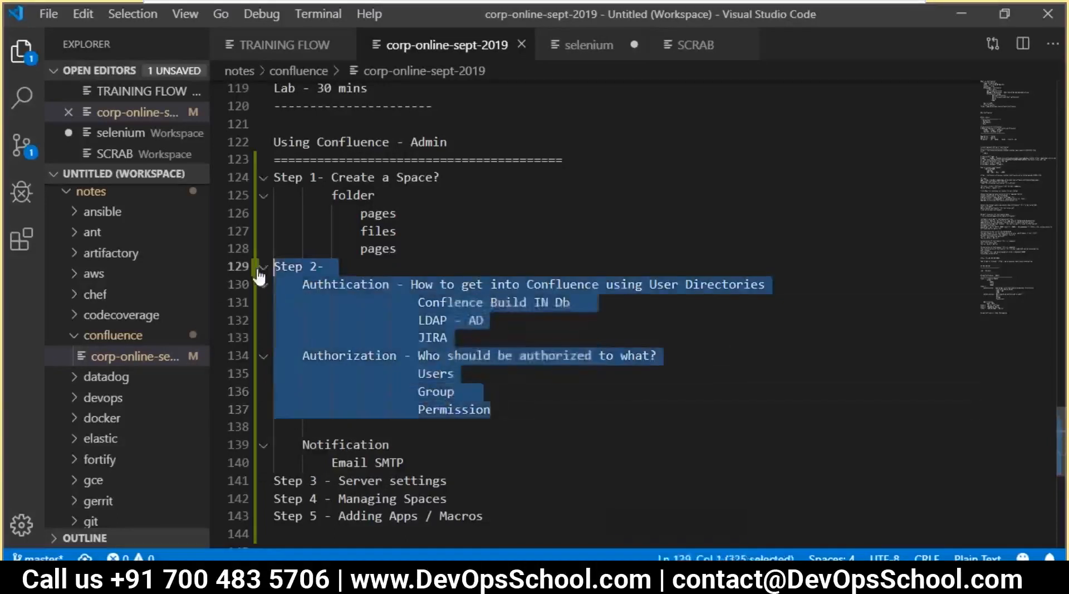
click(404, 319)
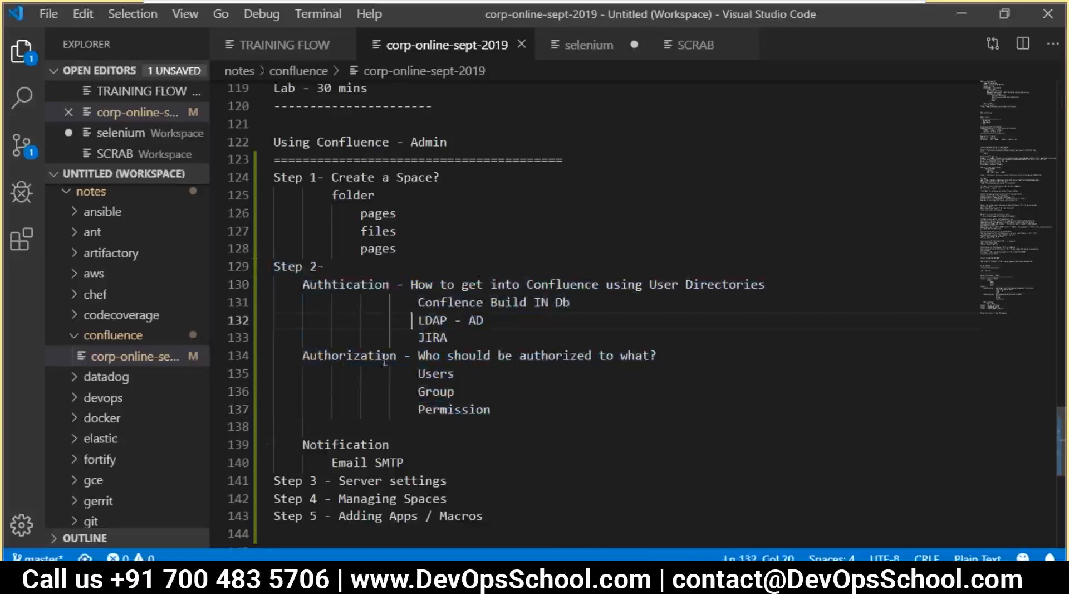
click(48, 14)
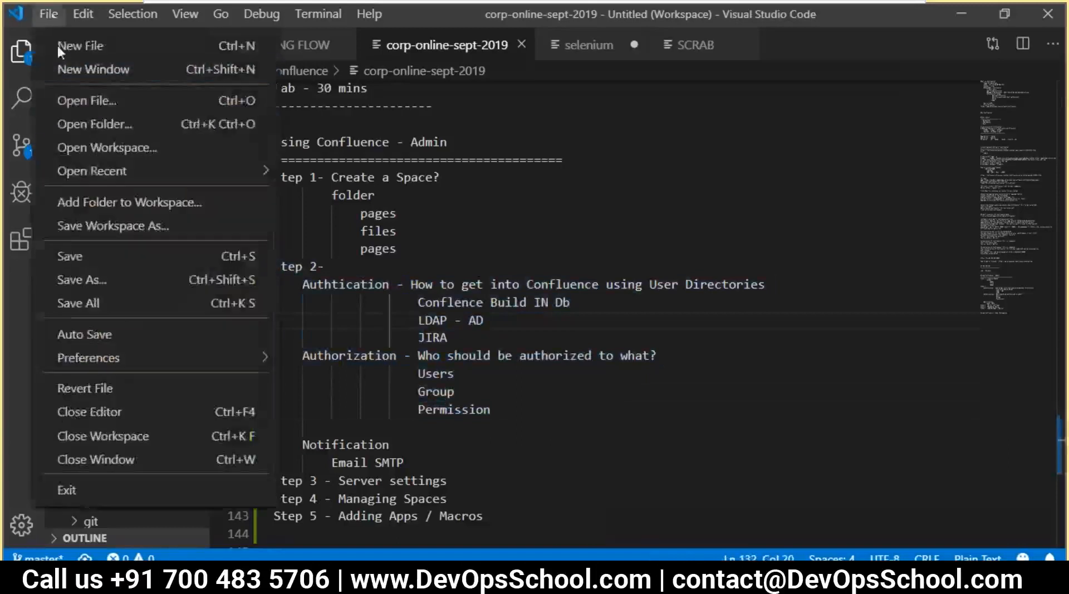
click(82, 301)
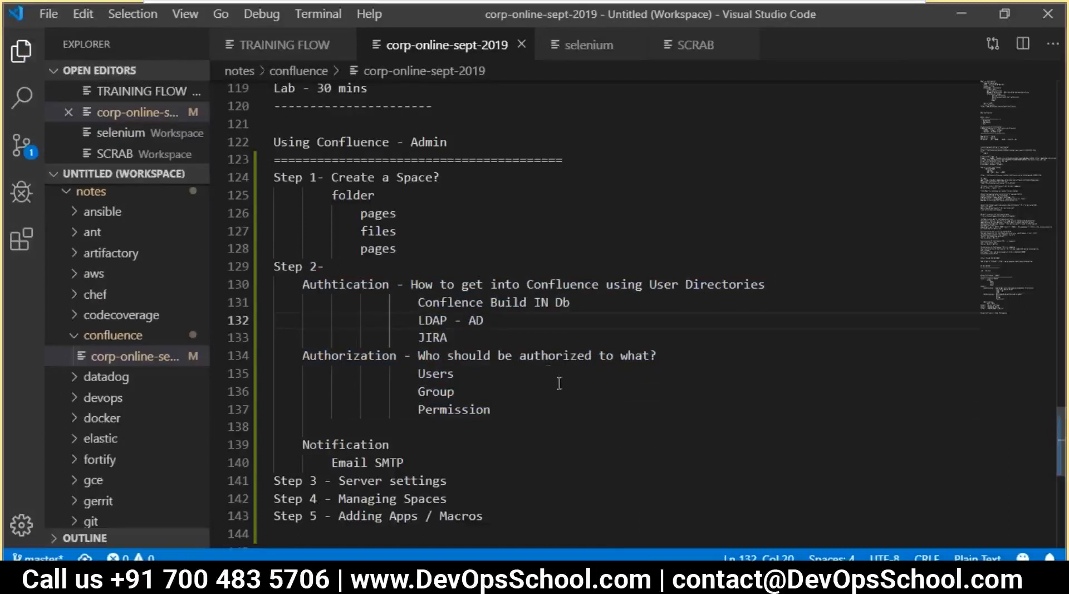
Review the Permission and Notification lines in the Step 2 notes
click(506, 417)
click(397, 445)
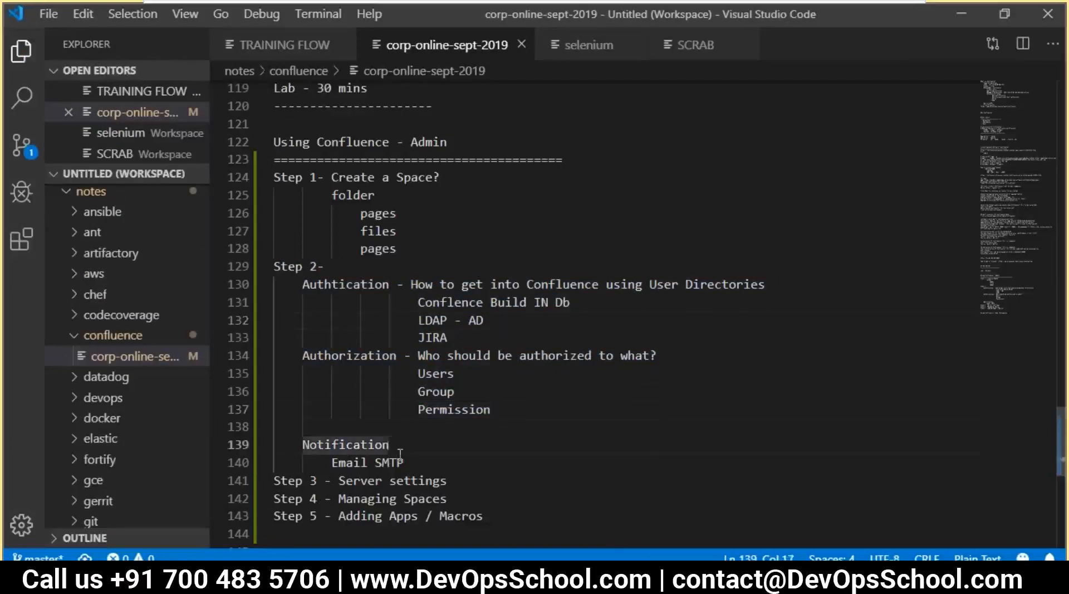
double_click(378, 448)
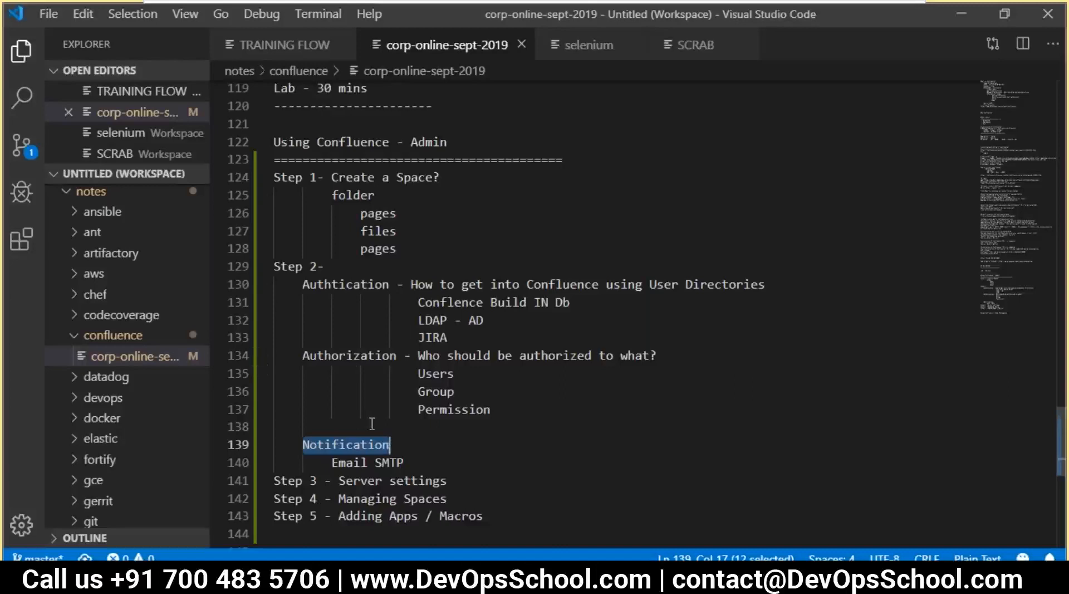
click(441, 447)
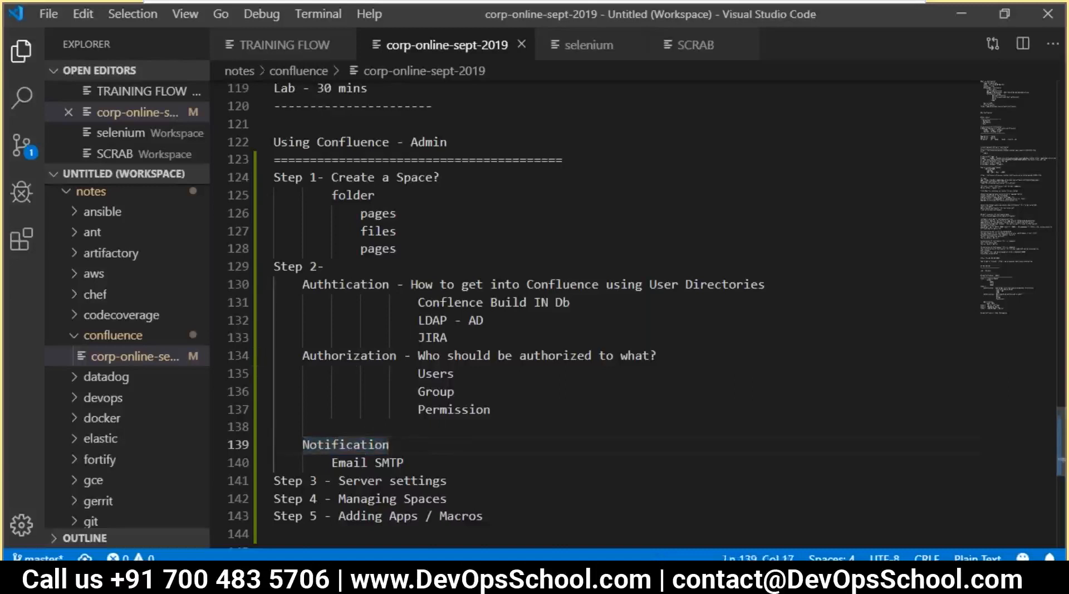
click(384, 411)
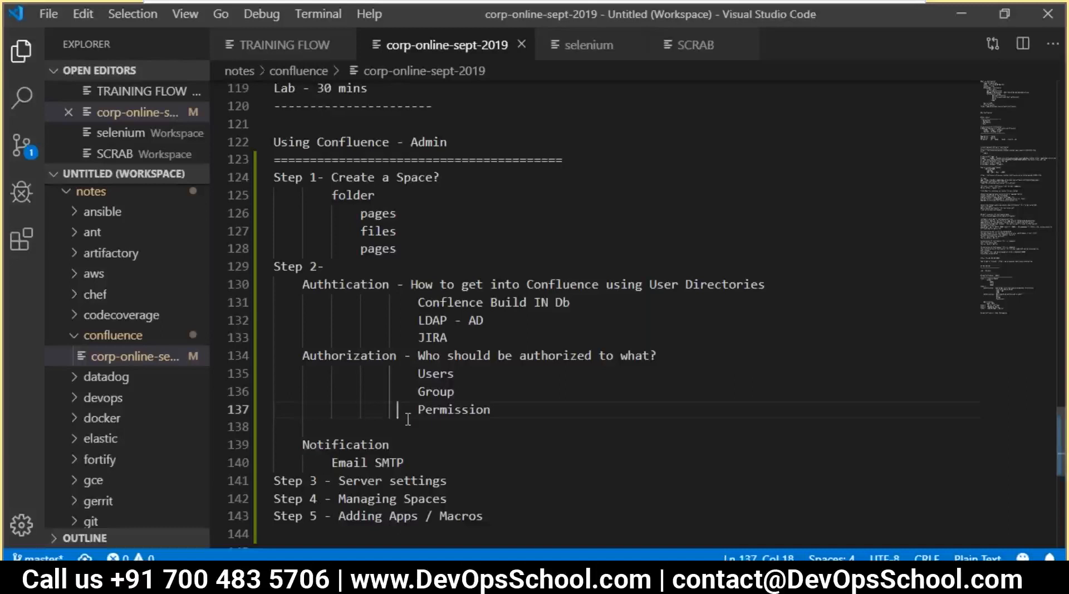
scroll(407, 420, down, 1)
double_click(325, 385)
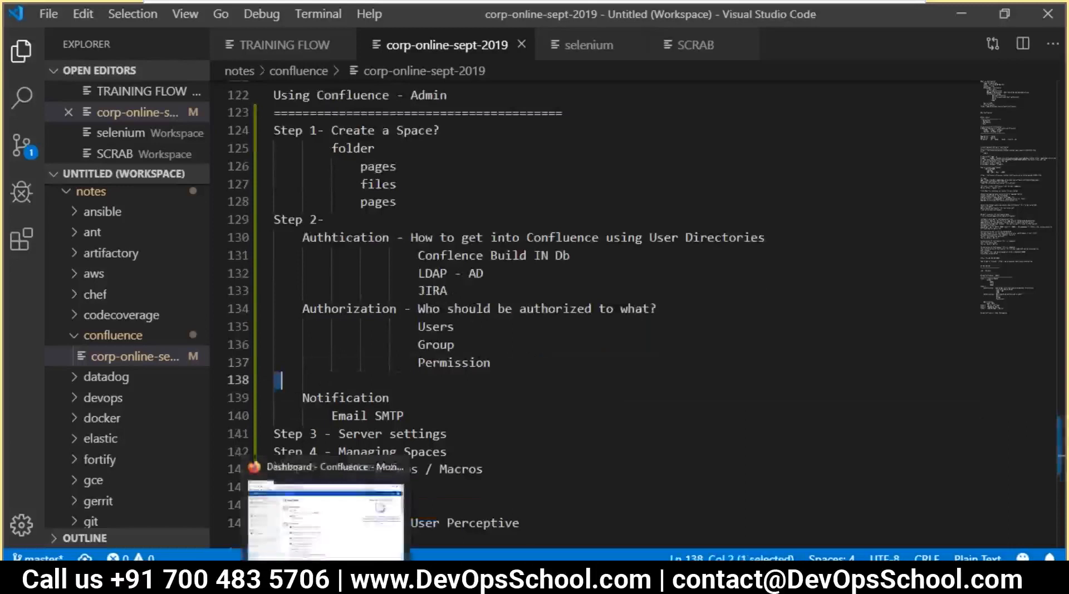
click(162, 518)
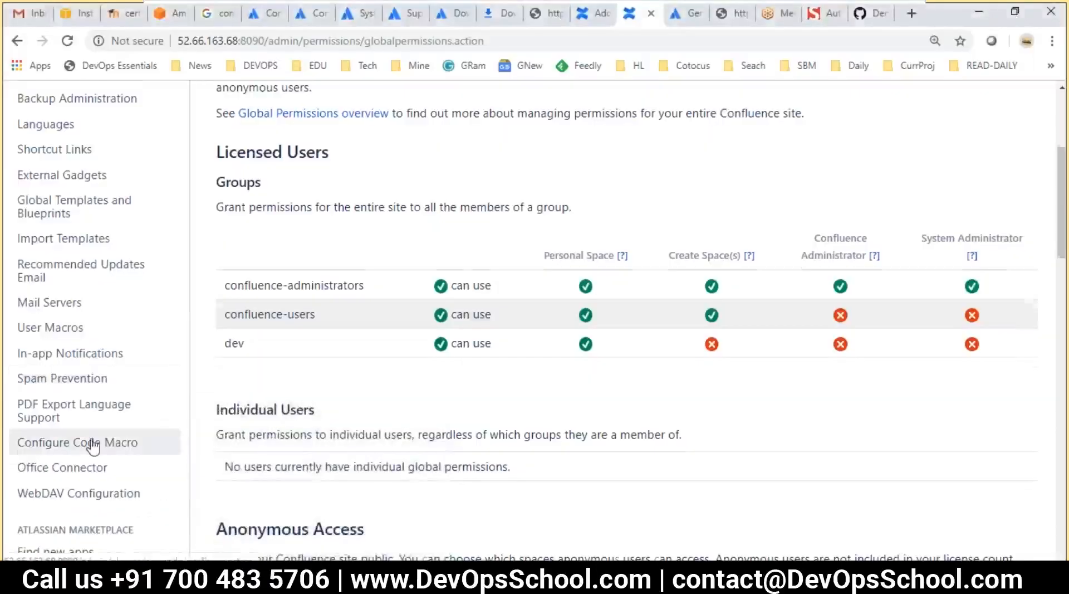
scroll(91, 443, up, 2)
scroll(97, 454, down, 5)
scroll(103, 454, down, 10)
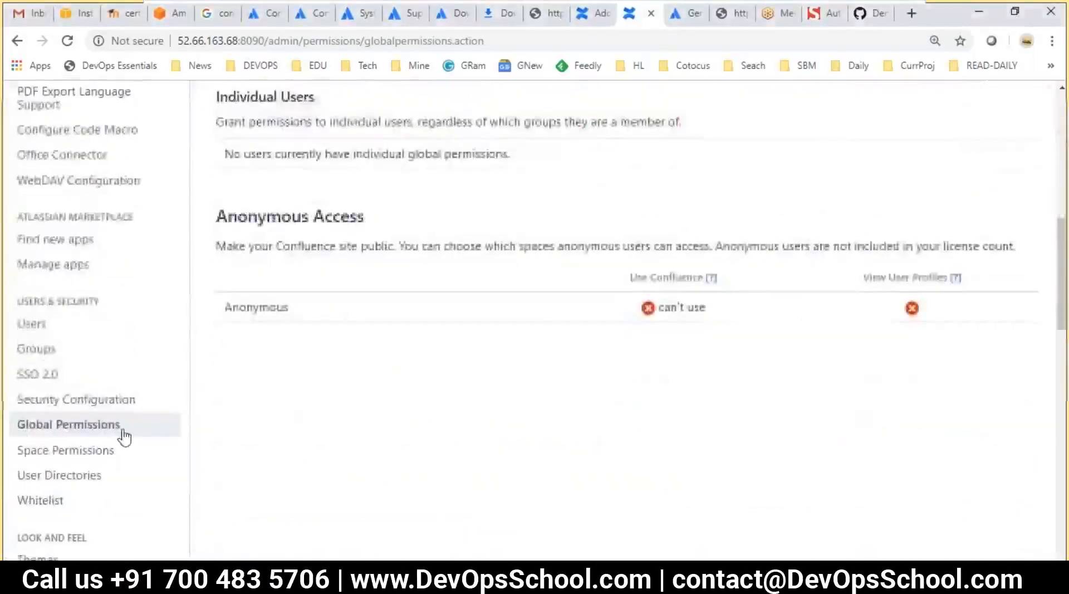
scroll(164, 471, down, 2)
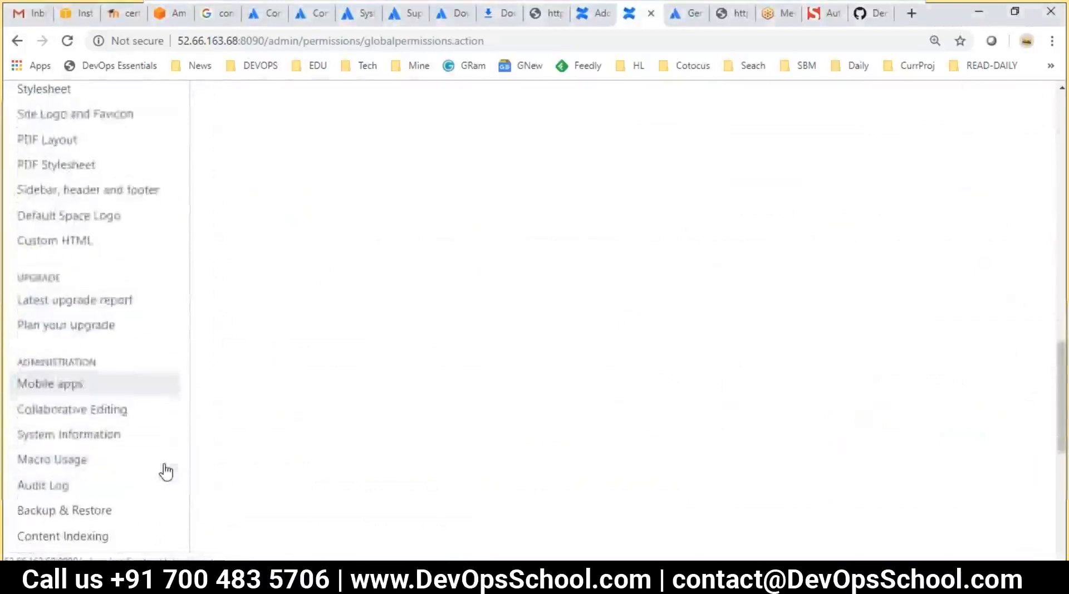
scroll(174, 467, up, 1)
scroll(176, 467, up, 6)
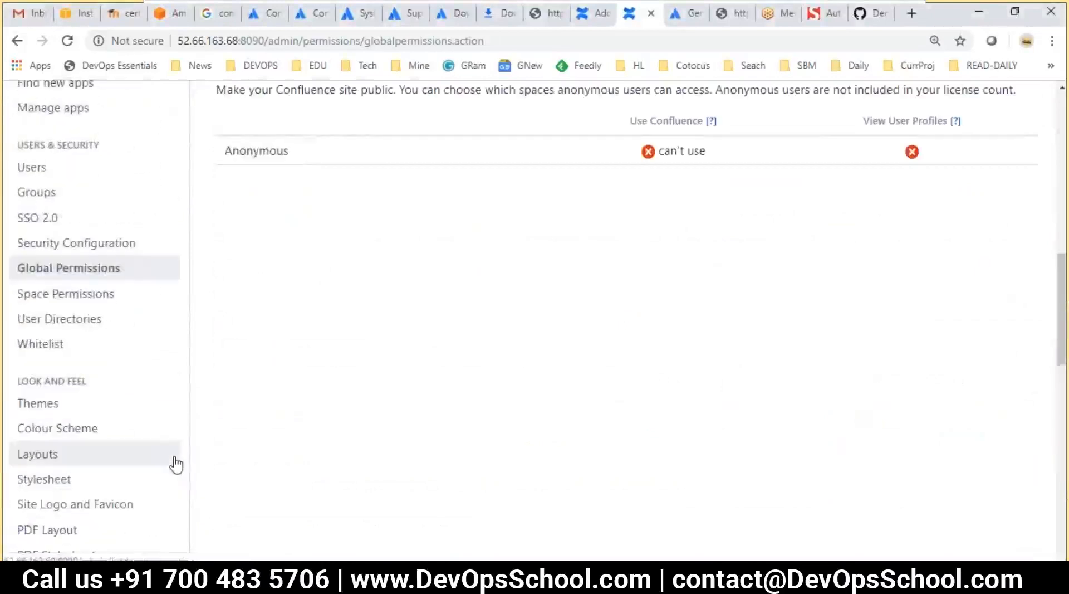
scroll(176, 463, up, 6)
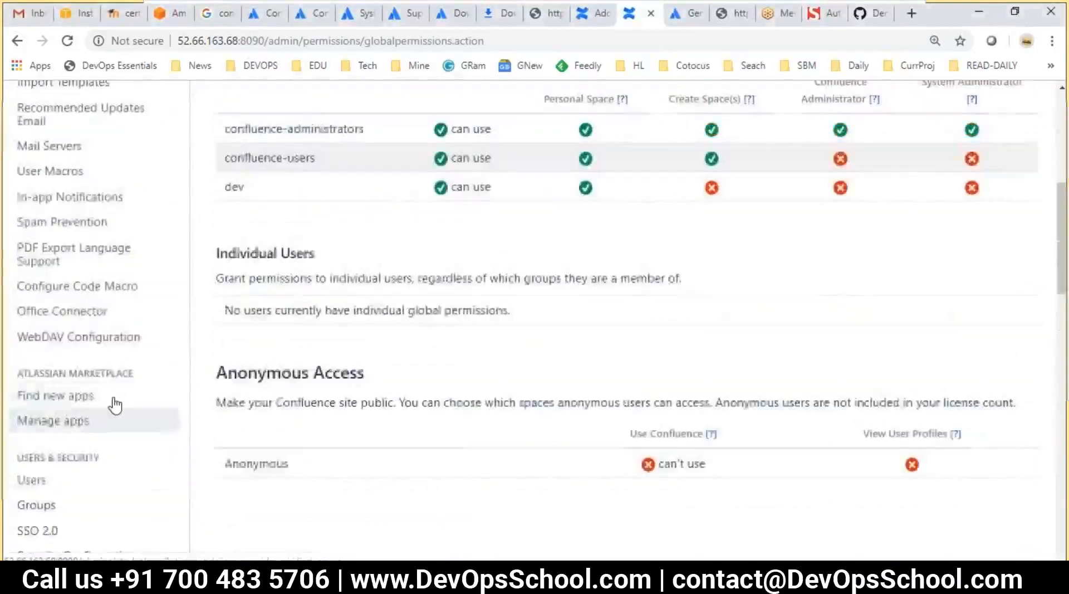
scroll(89, 371, up, 3)
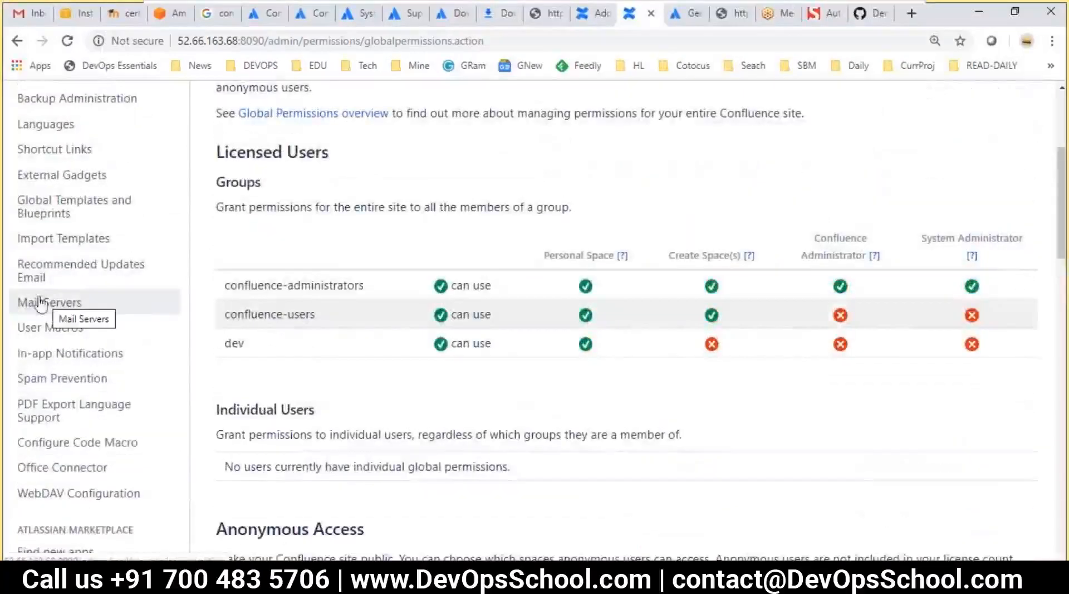
Open Mail Servers, which lists no servers, and choose to add a new SMTP mail server
click(42, 305)
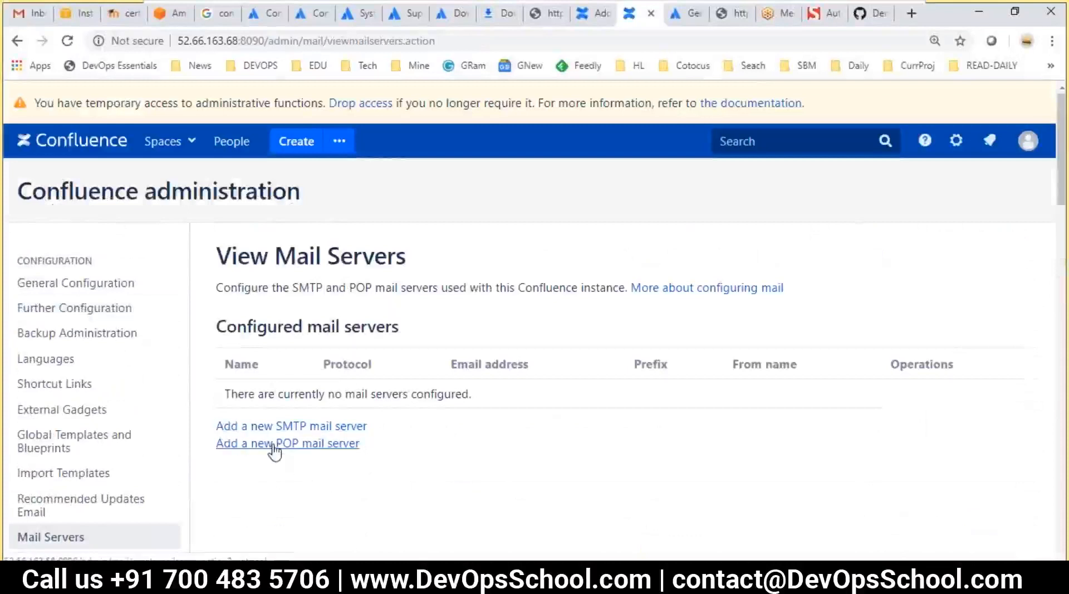
drag(362, 445, 224, 444)
click(250, 491)
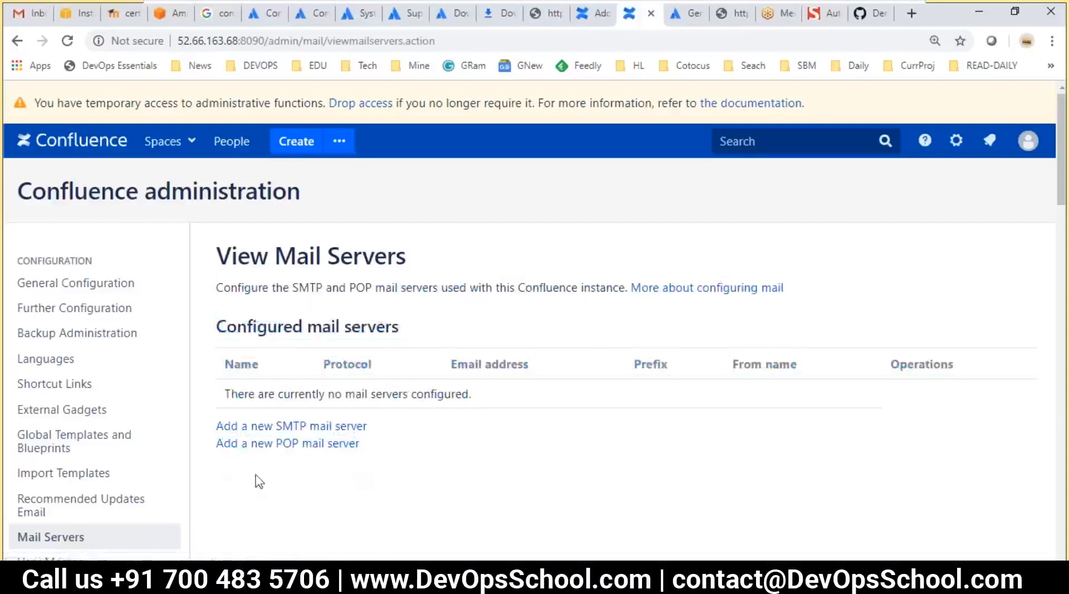
drag(401, 450, 223, 446)
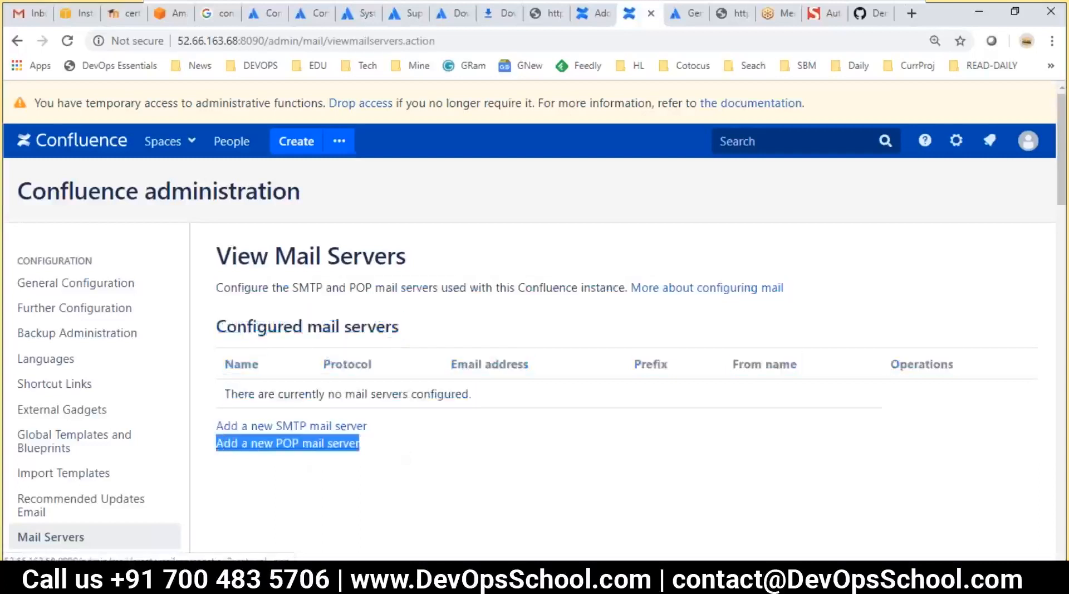
drag(266, 44, 140, 52)
click(298, 495)
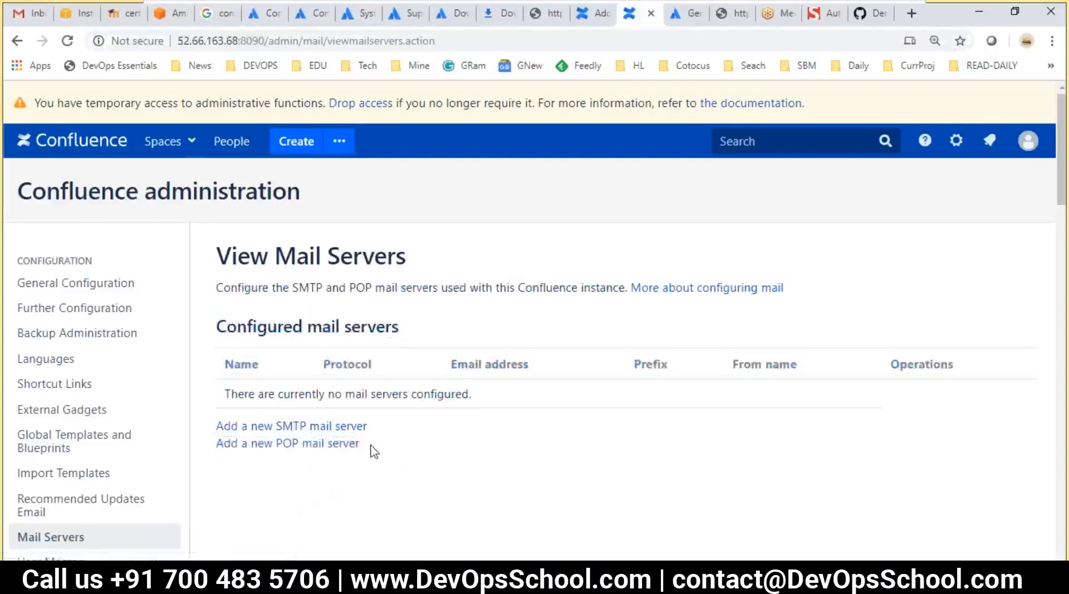
drag(373, 446, 233, 454)
click(312, 503)
drag(404, 432, 220, 425)
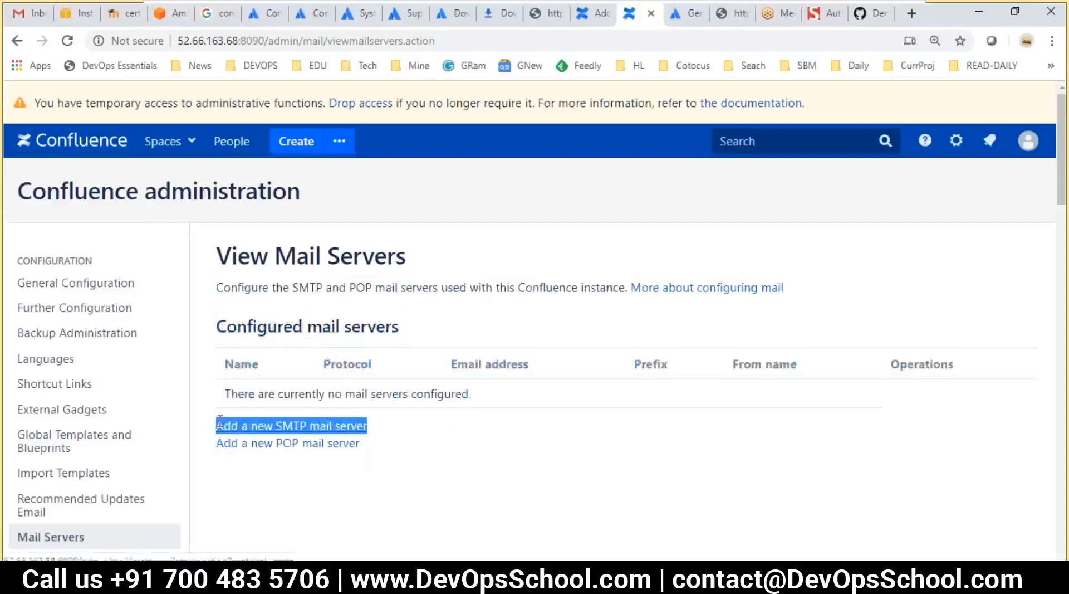
click(266, 452)
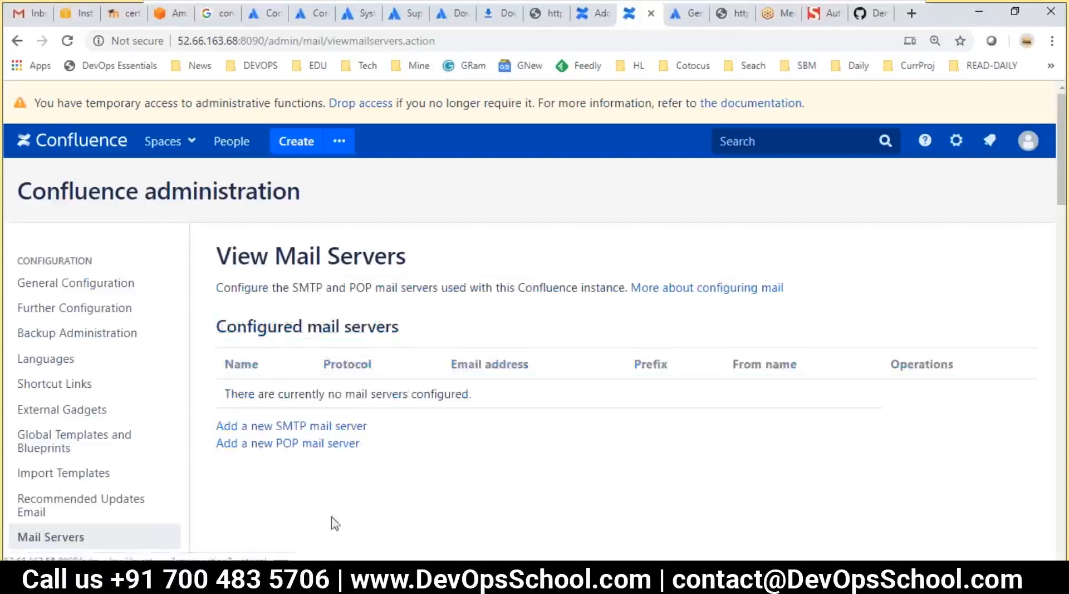
click(289, 429)
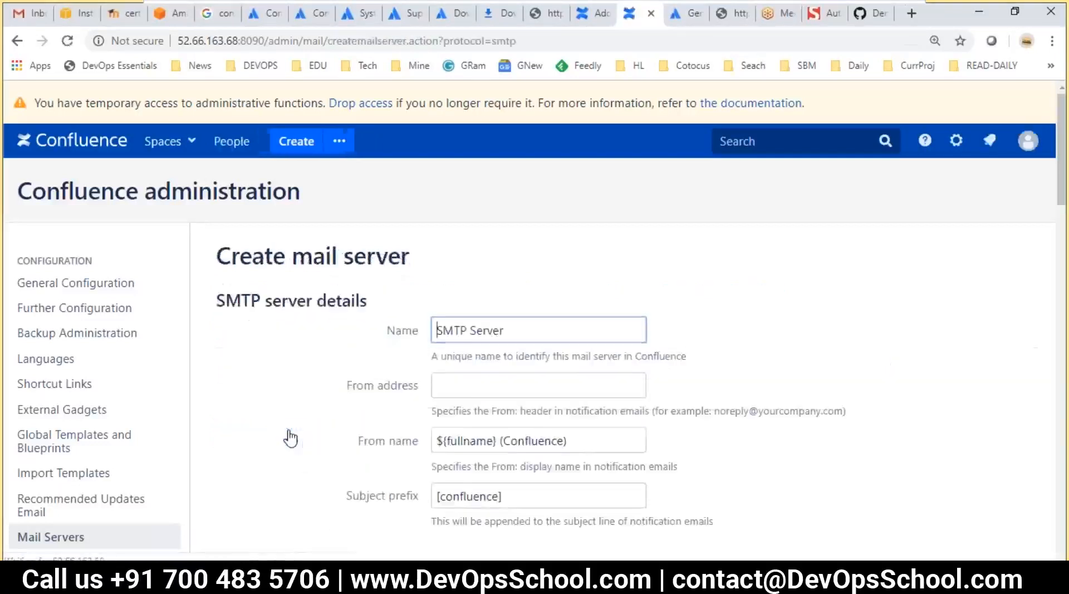
Scroll through the SMTP server form's defaults down to JNDI location and Submit
scroll(423, 334, down, 3)
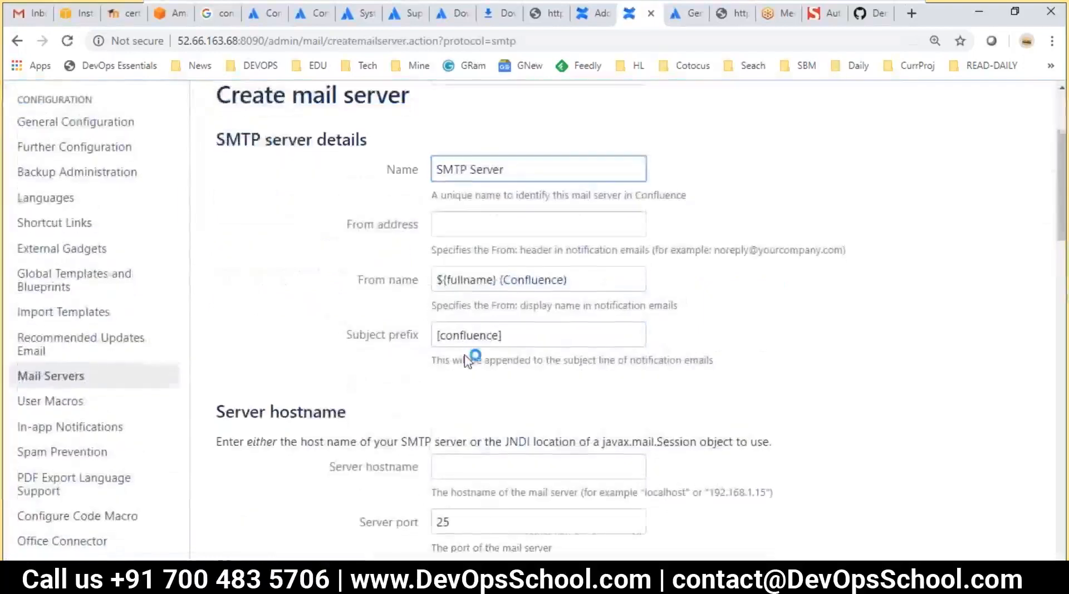
scroll(471, 337, down, 7)
scroll(501, 445, down, 3)
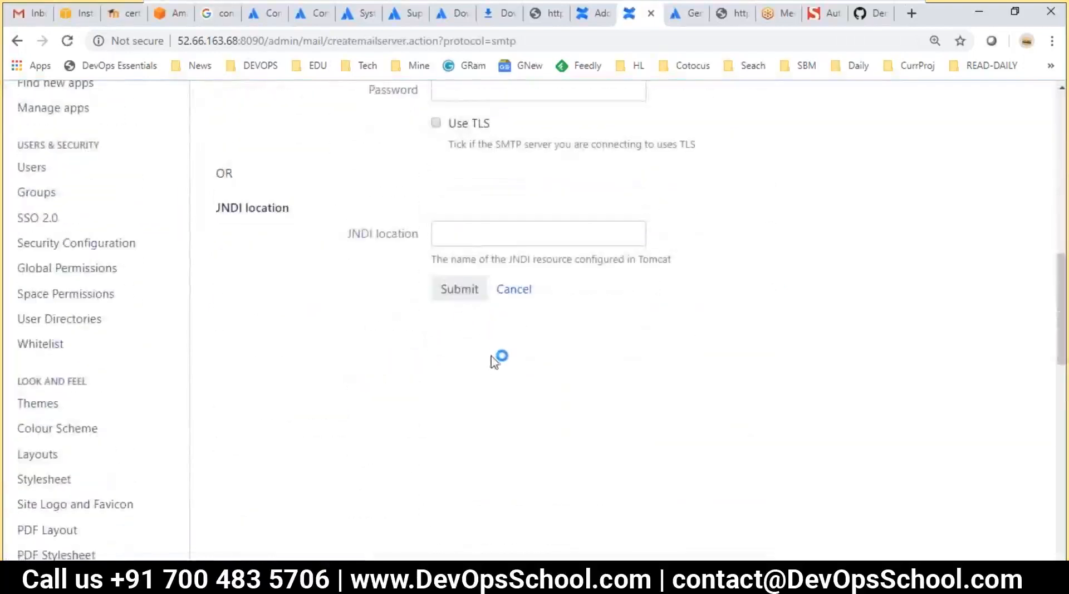
Indent Email SMTP under Notification, add a new line below it, and save the notes
key(alt+Tab)
key(Down)
key(Down)
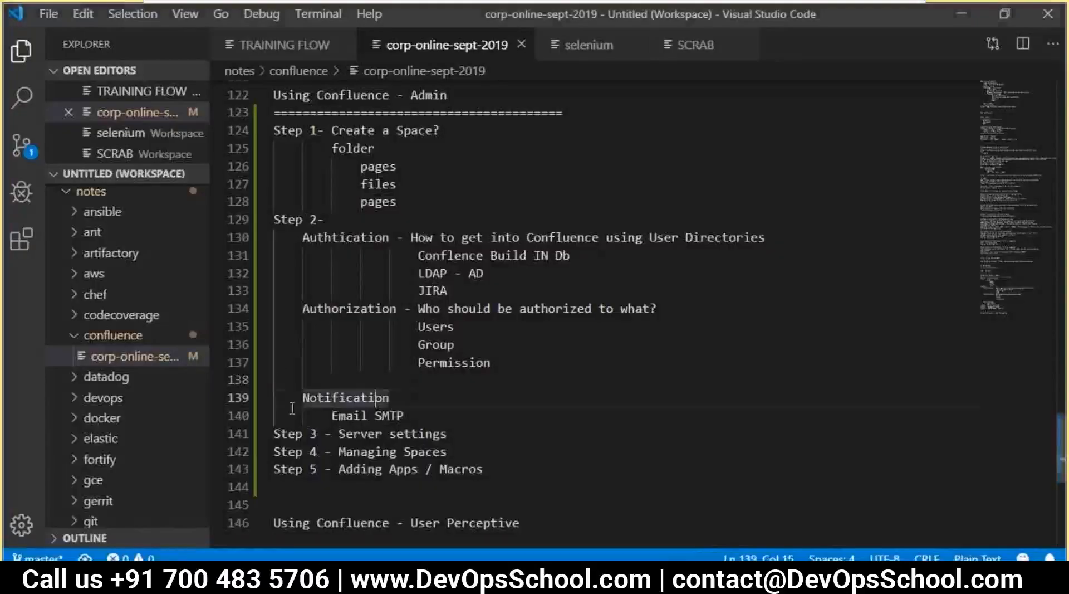
key(Tab)
key(Tab)
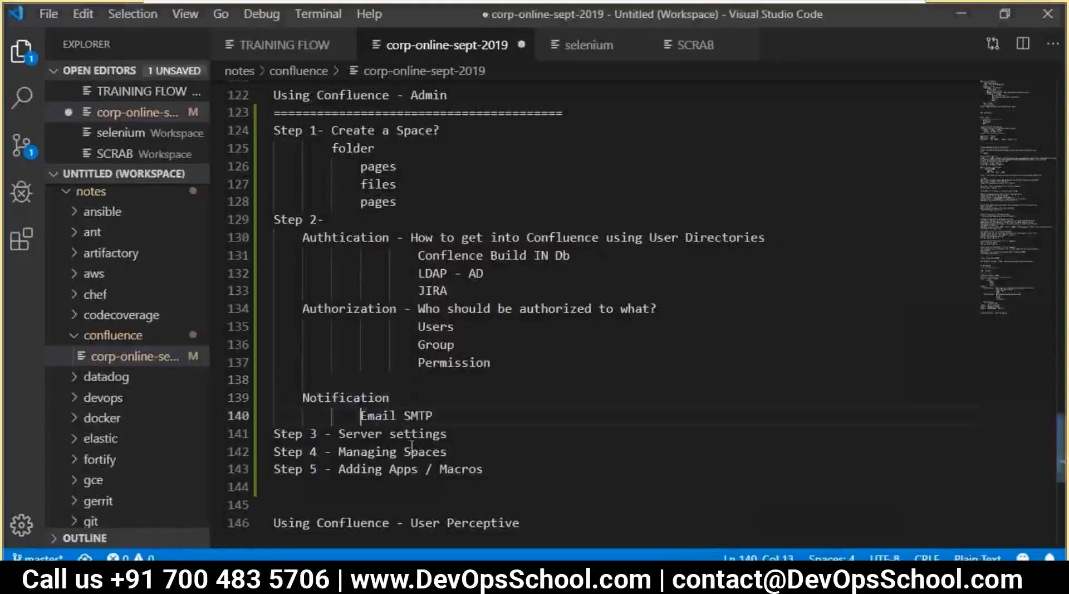
click(491, 415)
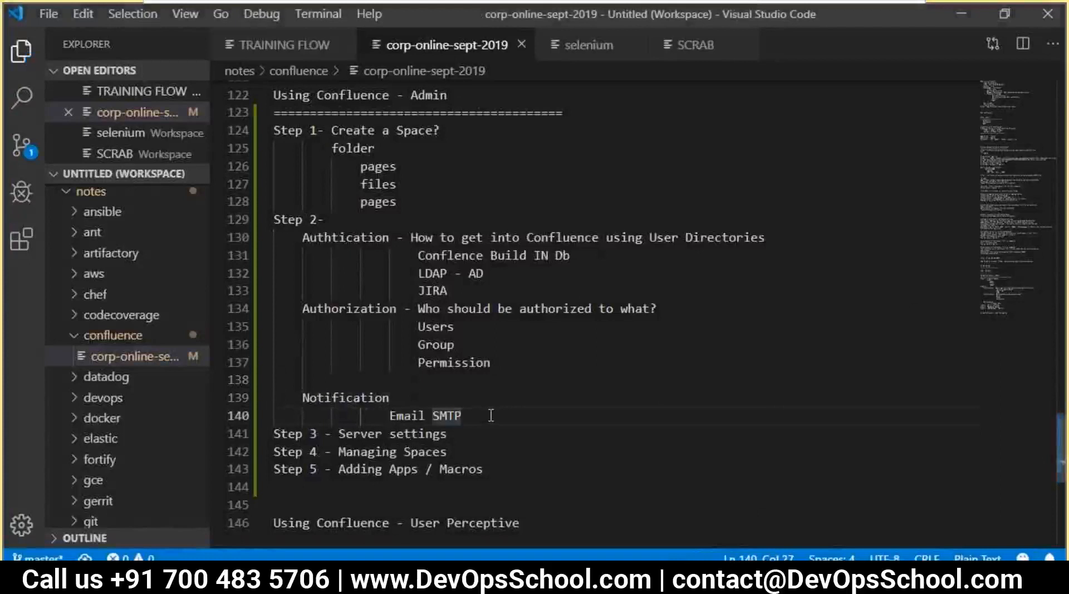
key(Return)
key(ctrl+s)
drag(447, 452, 295, 451)
key(alt+Tab)
scroll(276, 405, up, 10)
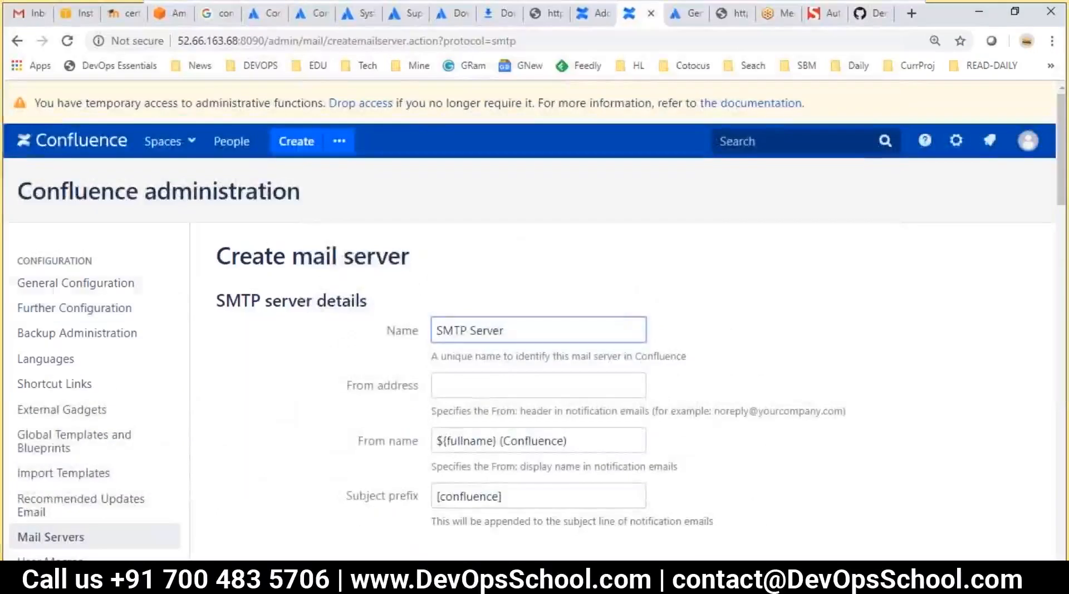
scroll(131, 370, down, 1)
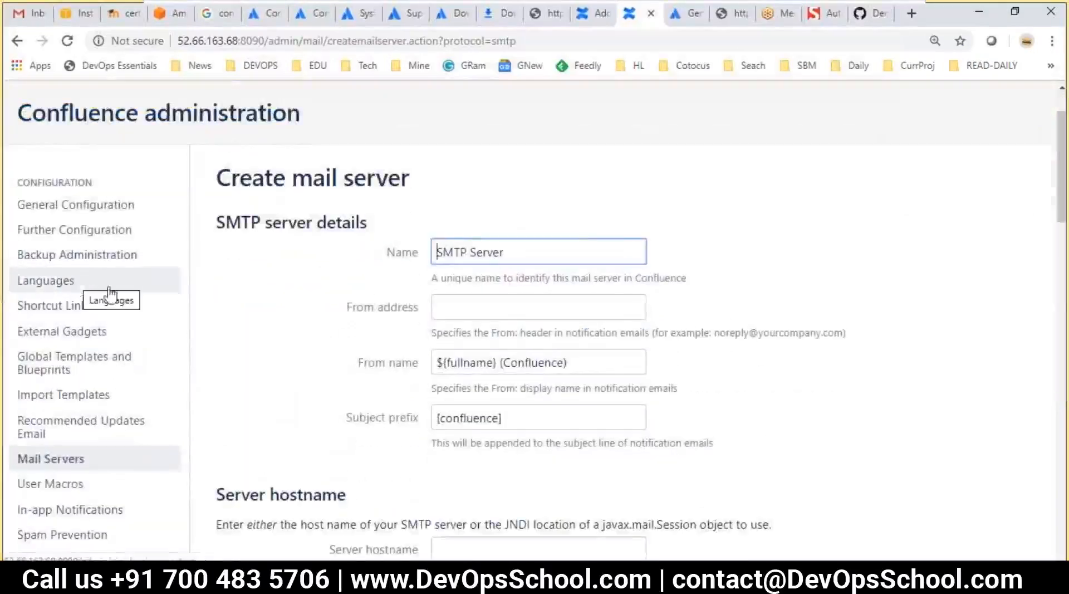
scroll(110, 293, down, 3)
scroll(137, 290, up, 2)
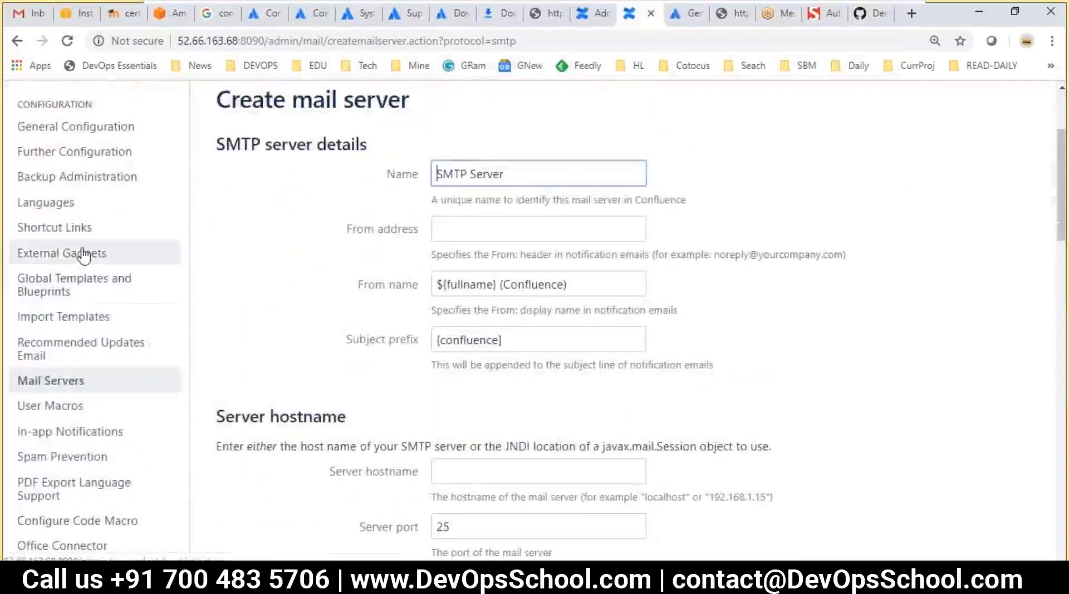
scroll(81, 251, down, 1)
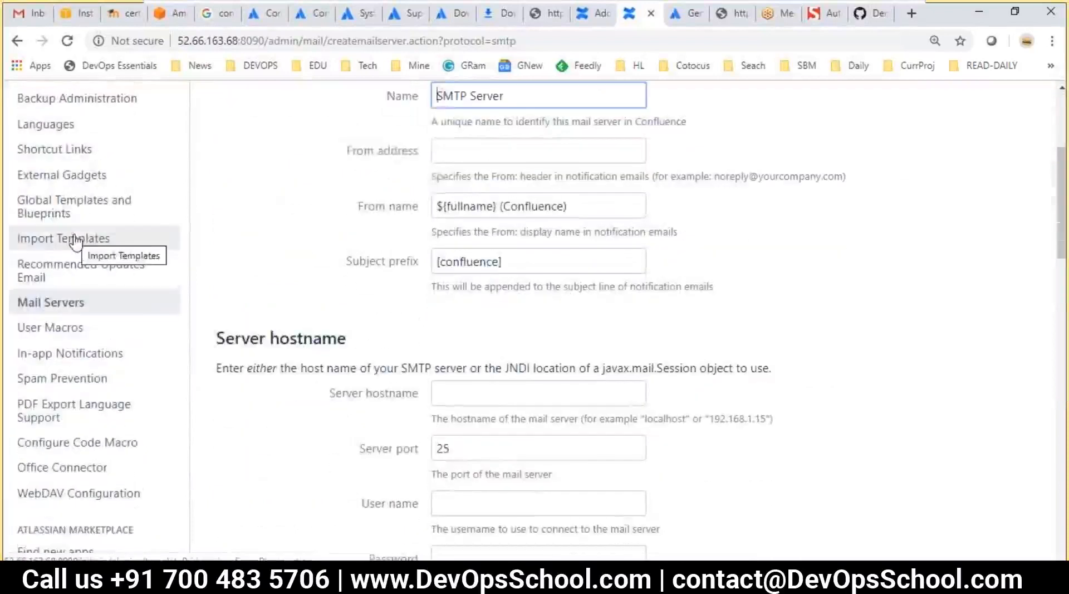
scroll(84, 245, down, 1)
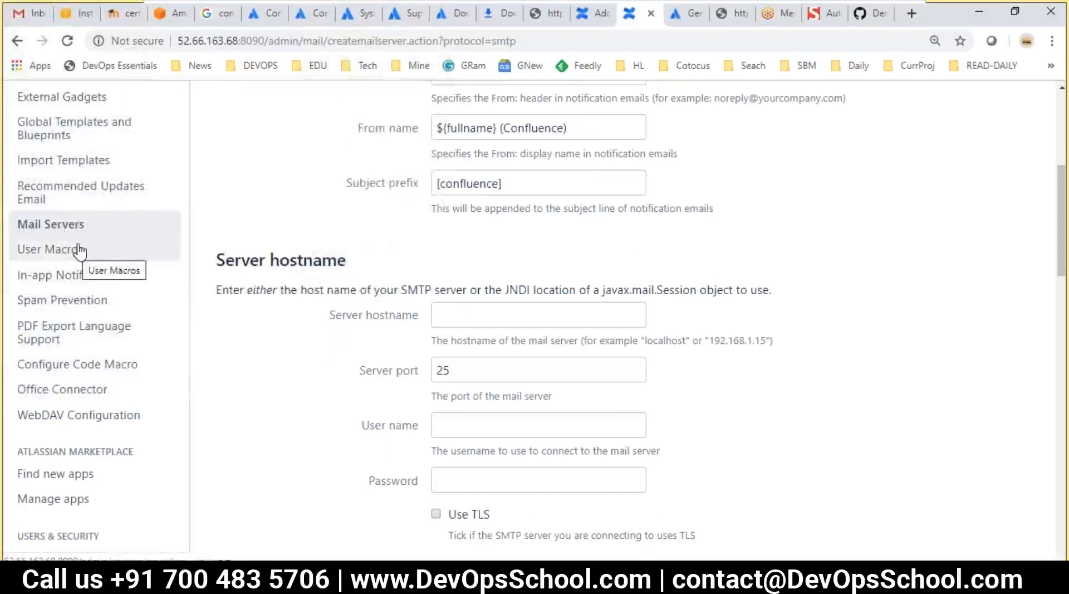
scroll(65, 242, down, 1)
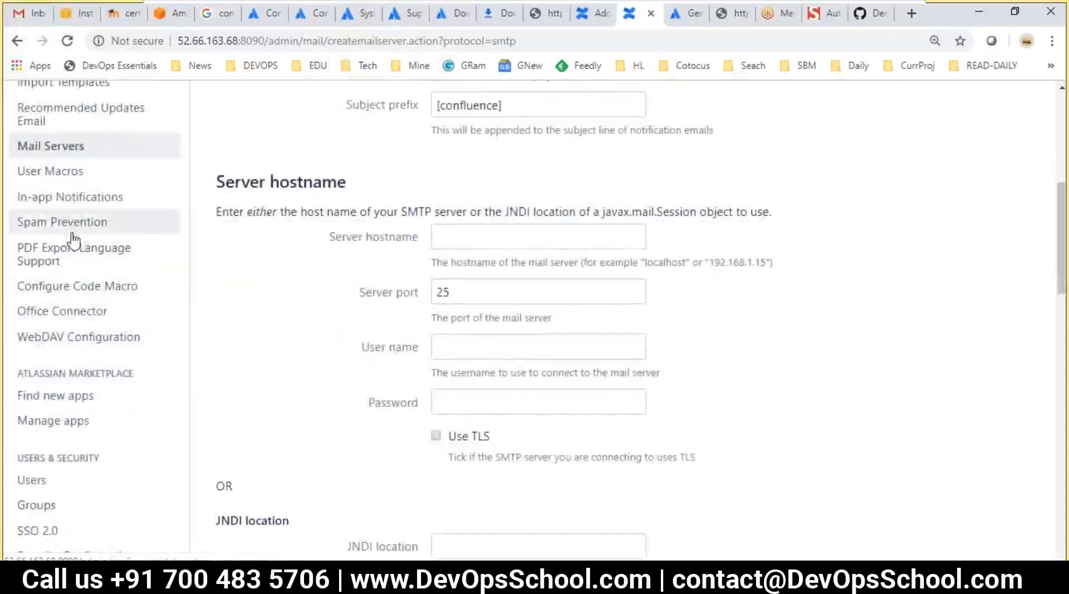
scroll(78, 334, down, 1)
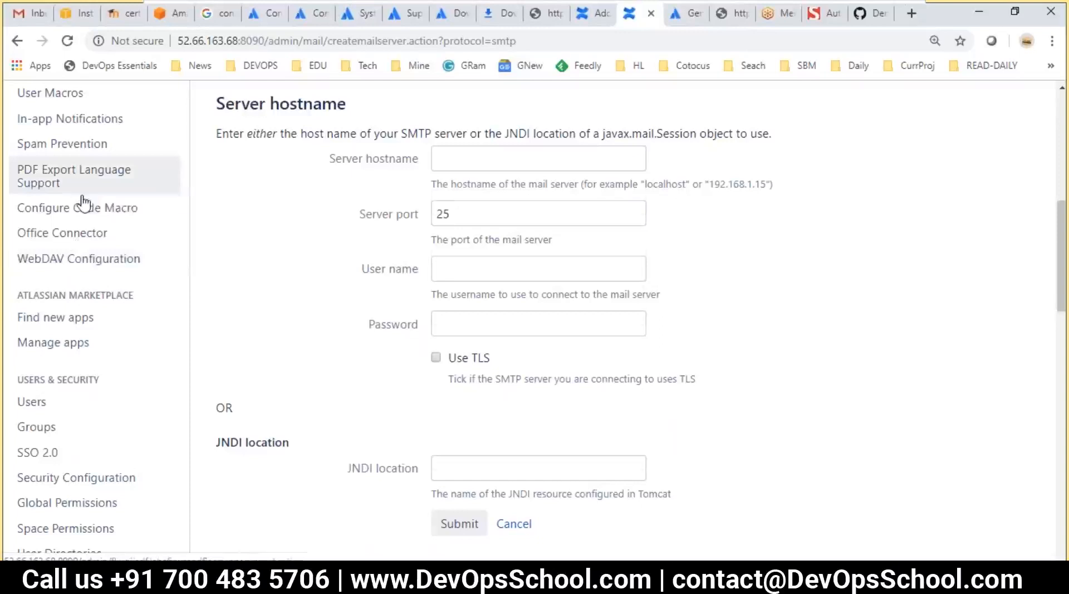
scroll(81, 203, down, 3)
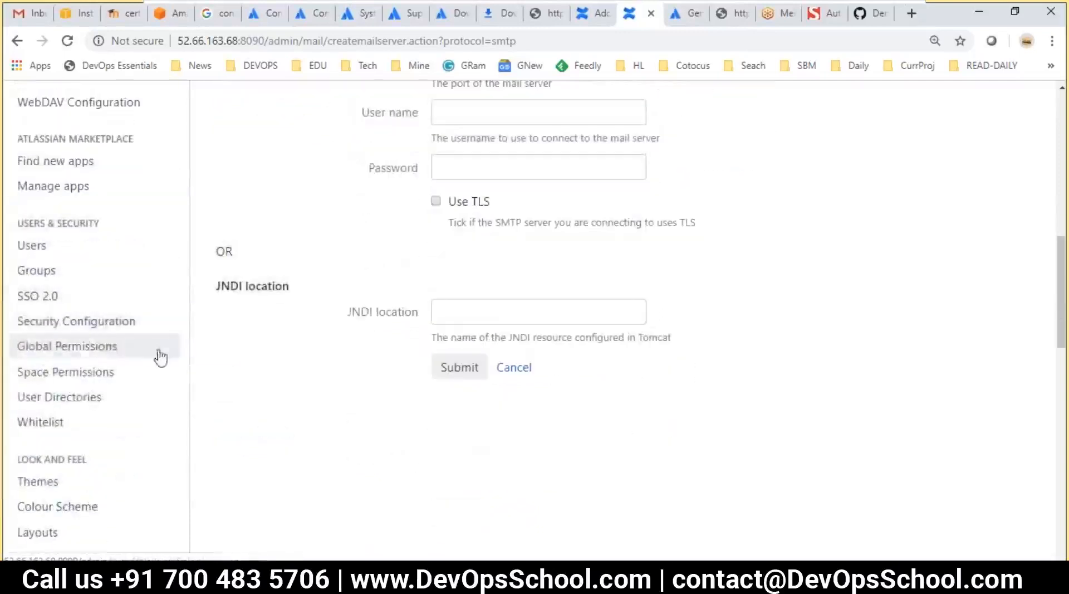
Open Security Configuration and scroll through the admin settings
click(65, 332)
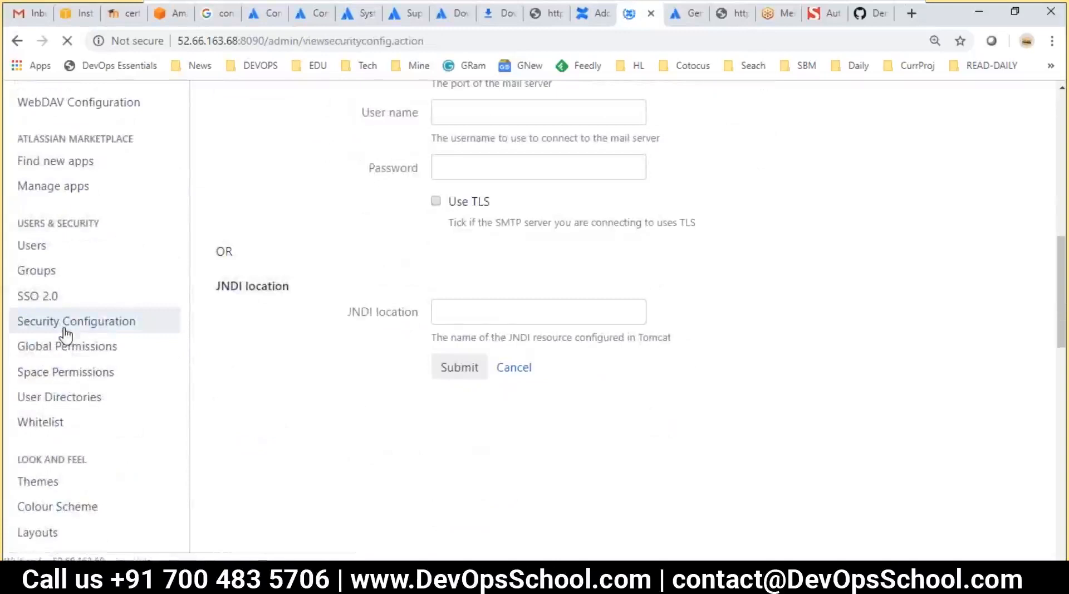
scroll(418, 370, down, 5)
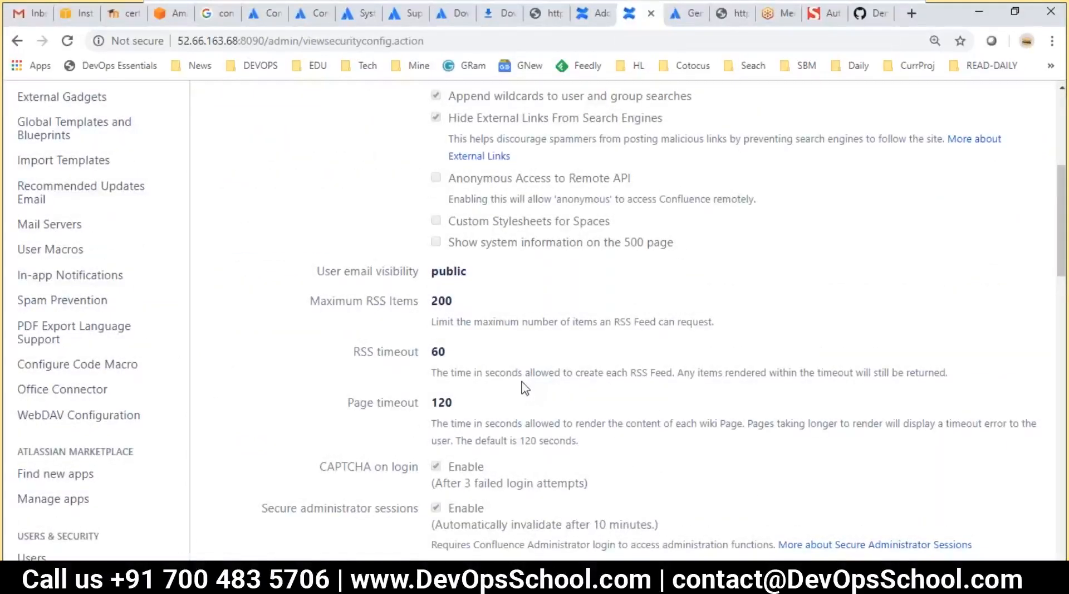
scroll(523, 387, down, 5)
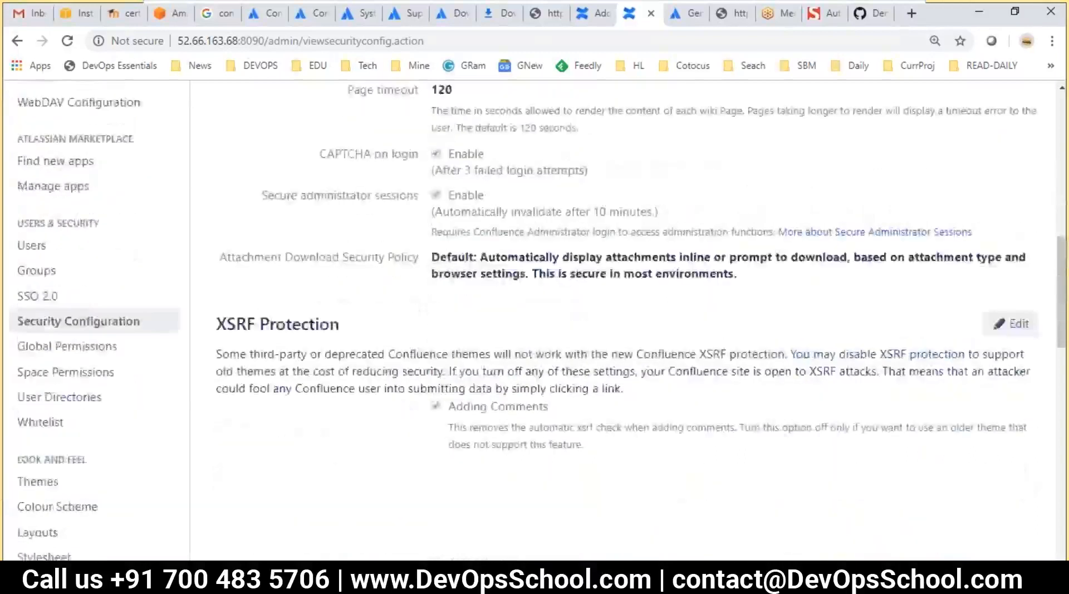
scroll(517, 382, up, 8)
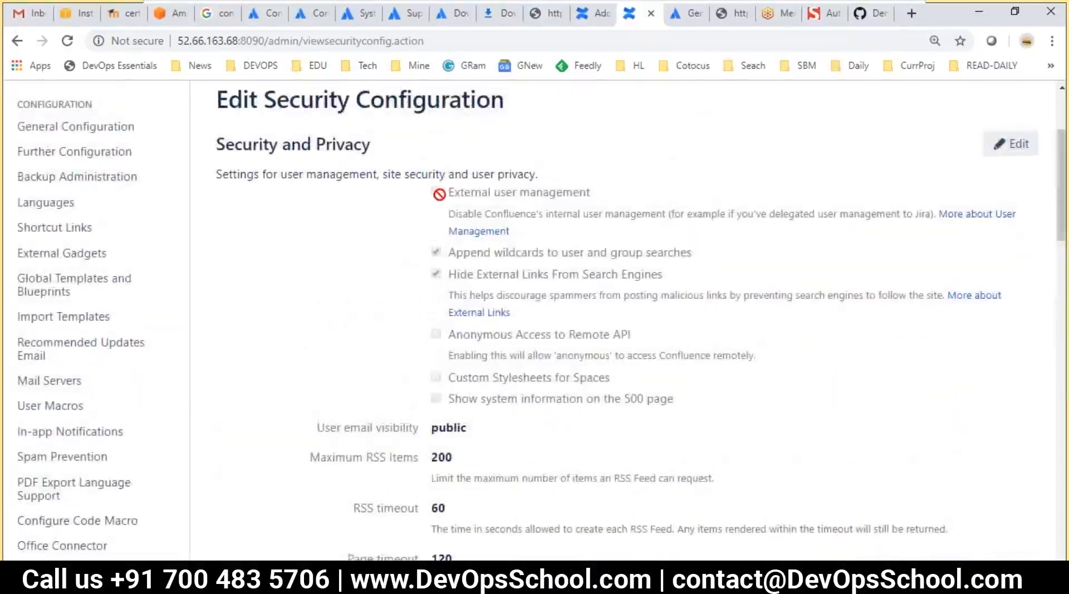
scroll(471, 331, down, 8)
scroll(322, 346, up, 5)
scroll(322, 346, down, 5)
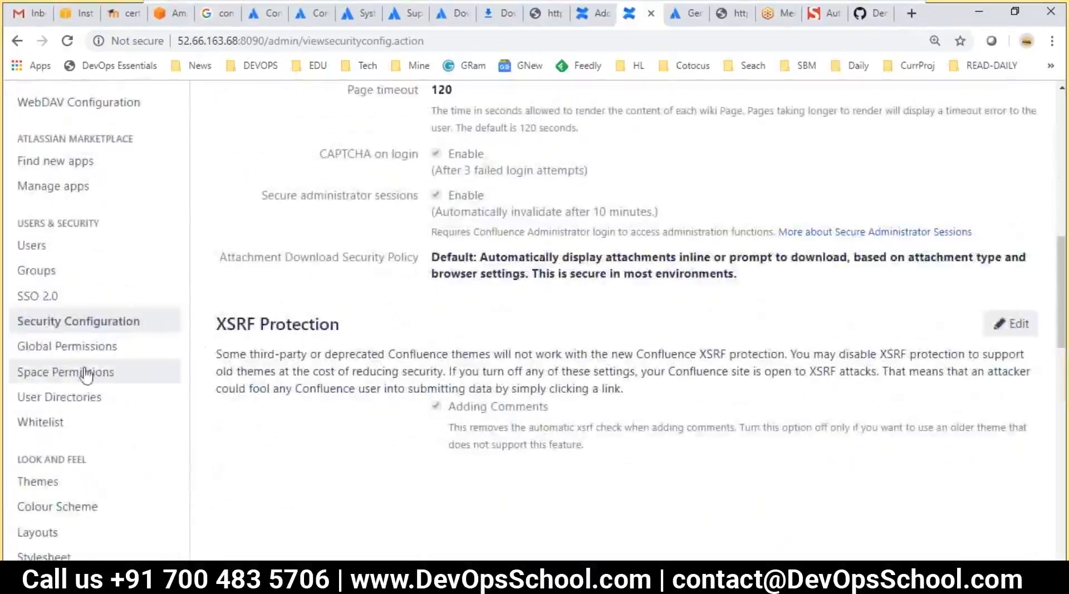
scroll(81, 375, down, 3)
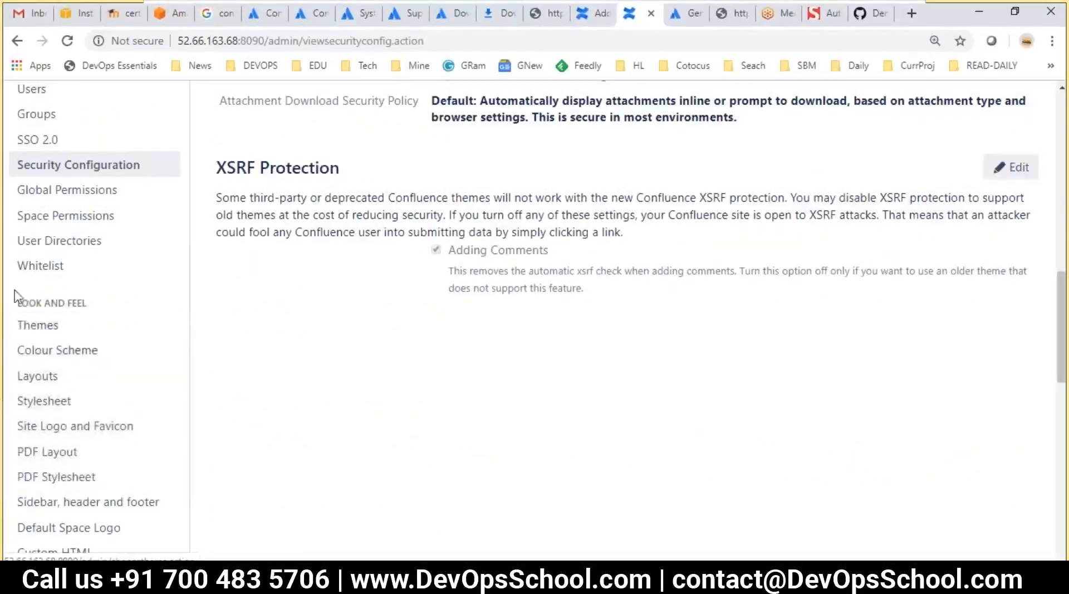
drag(16, 303, 125, 304)
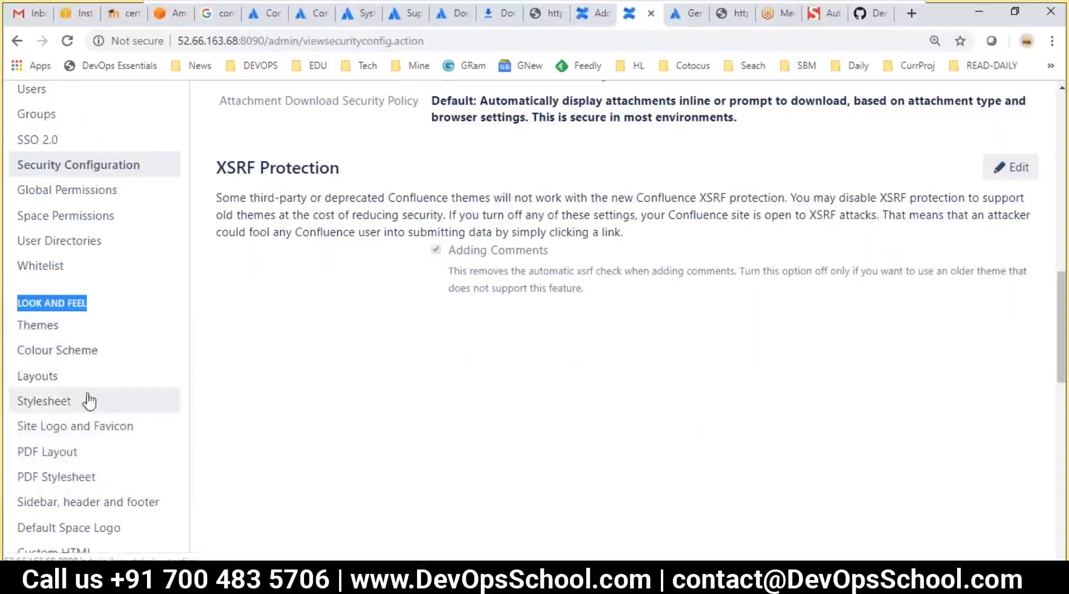
scroll(89, 399, down, 1)
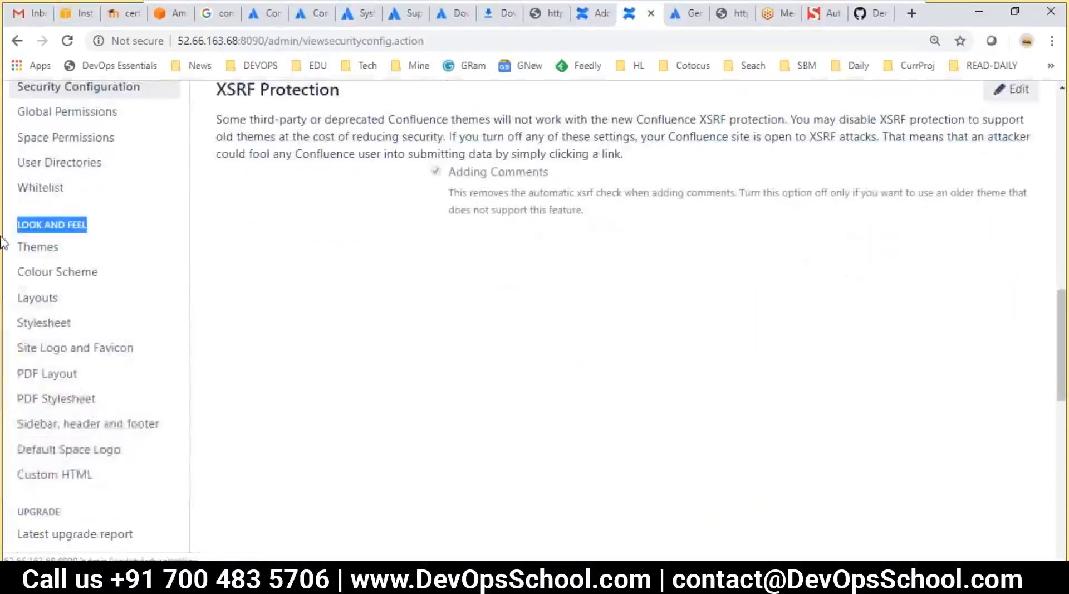
Review the Look and Feel and Administration sections of the admin sidebar
drag(50, 248, 33, 273)
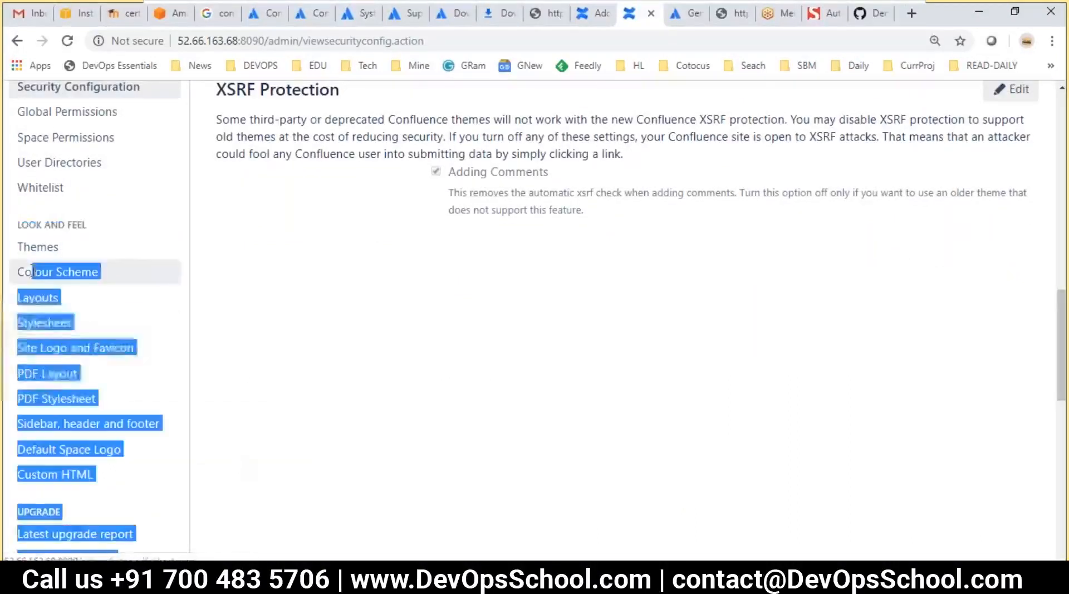
click(352, 366)
scroll(289, 377, down, 2)
drag(158, 416, 115, 401)
scroll(112, 379, down, 2)
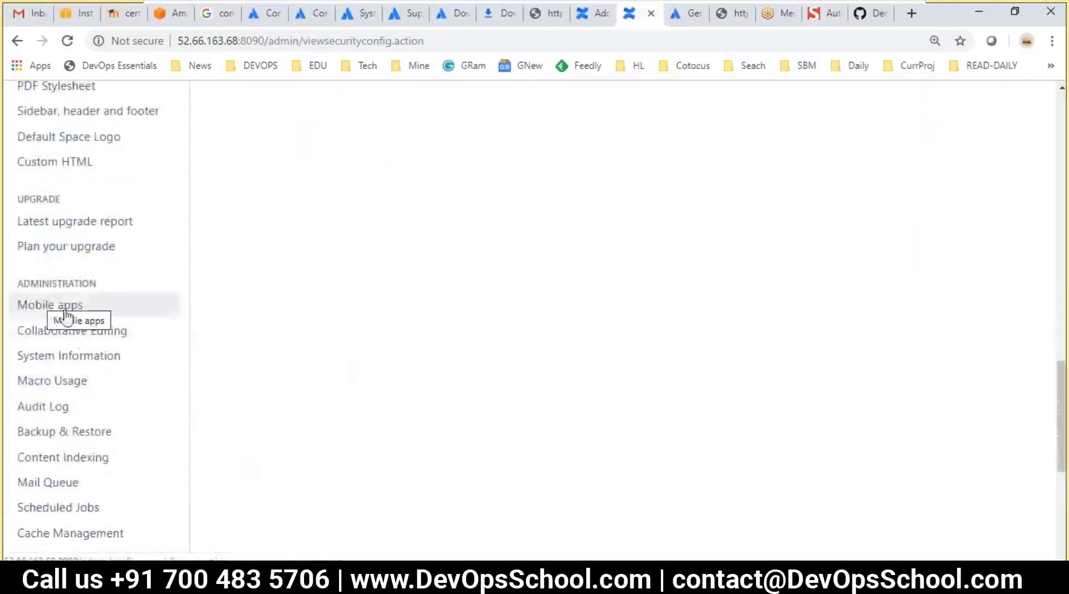
scroll(129, 353, down, 1)
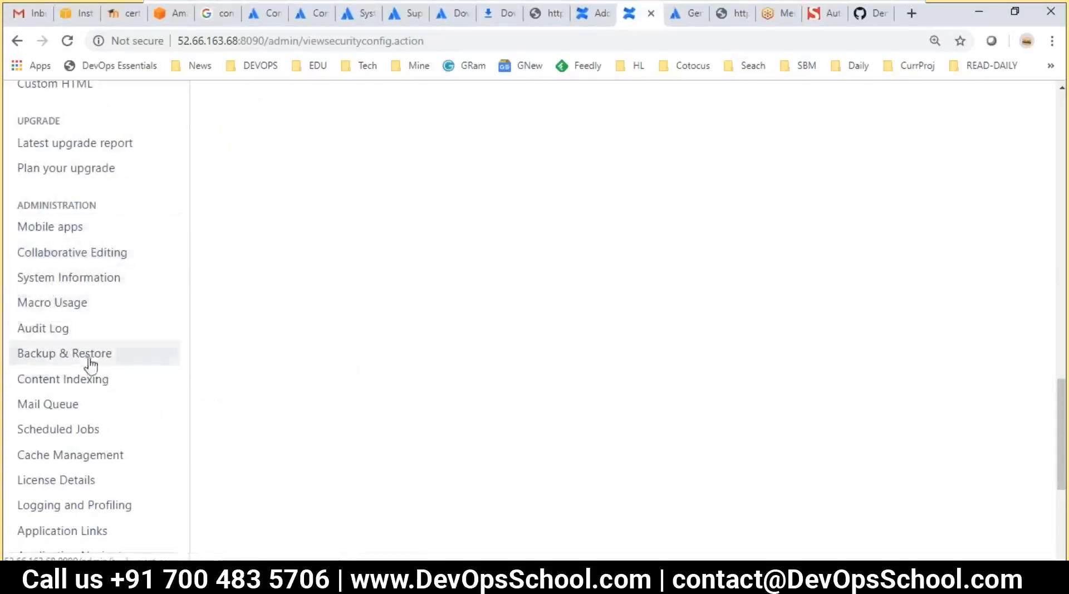
scroll(103, 422, down, 1)
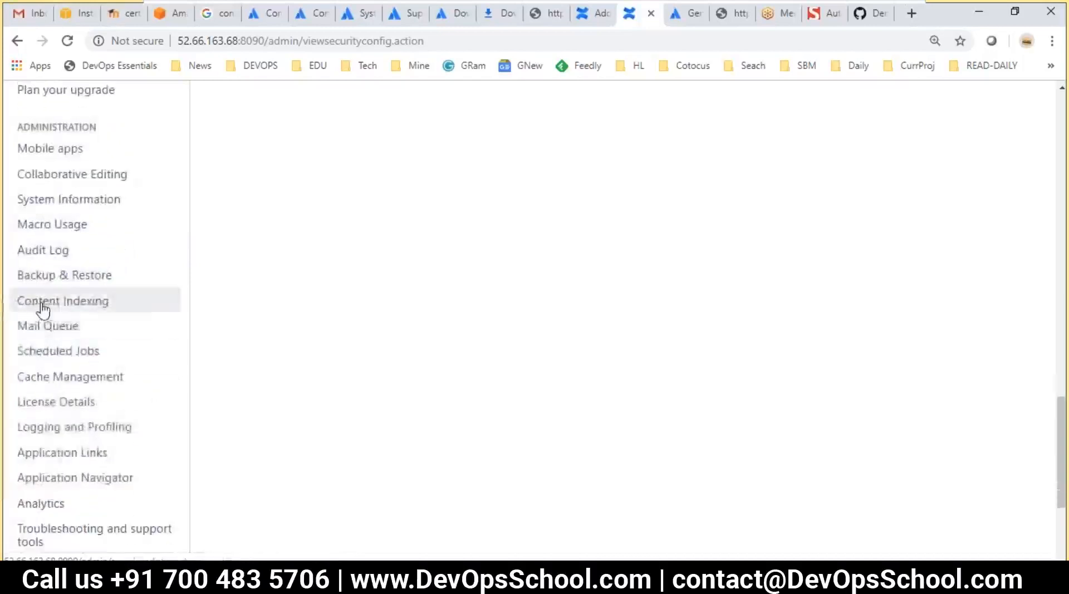
scroll(149, 510, down, 1)
drag(265, 501, 207, 370)
scroll(190, 344, up, 2)
scroll(195, 356, up, 8)
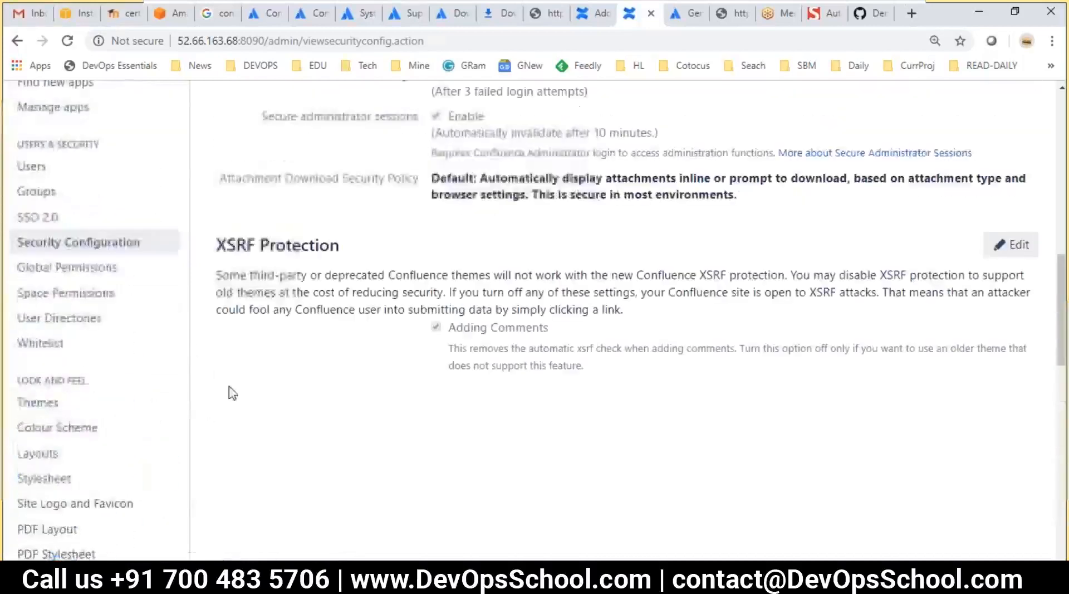
scroll(282, 430, up, 1)
scroll(284, 429, up, 2)
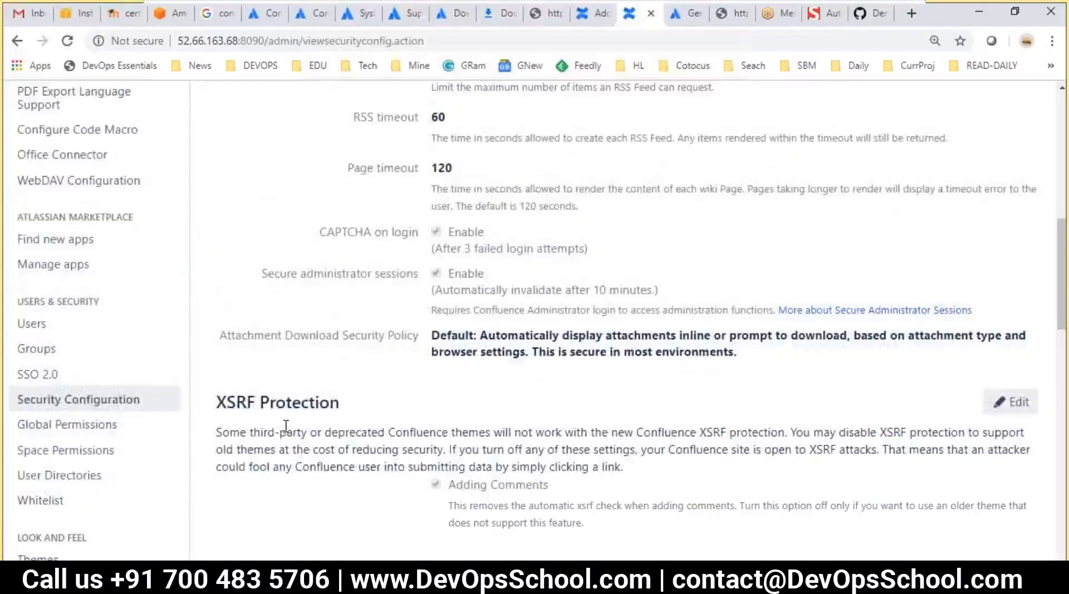
Mark the Server settings step in the VS Code course notes
key(alt+Tab)
scroll(429, 465, down, 2)
click(400, 377)
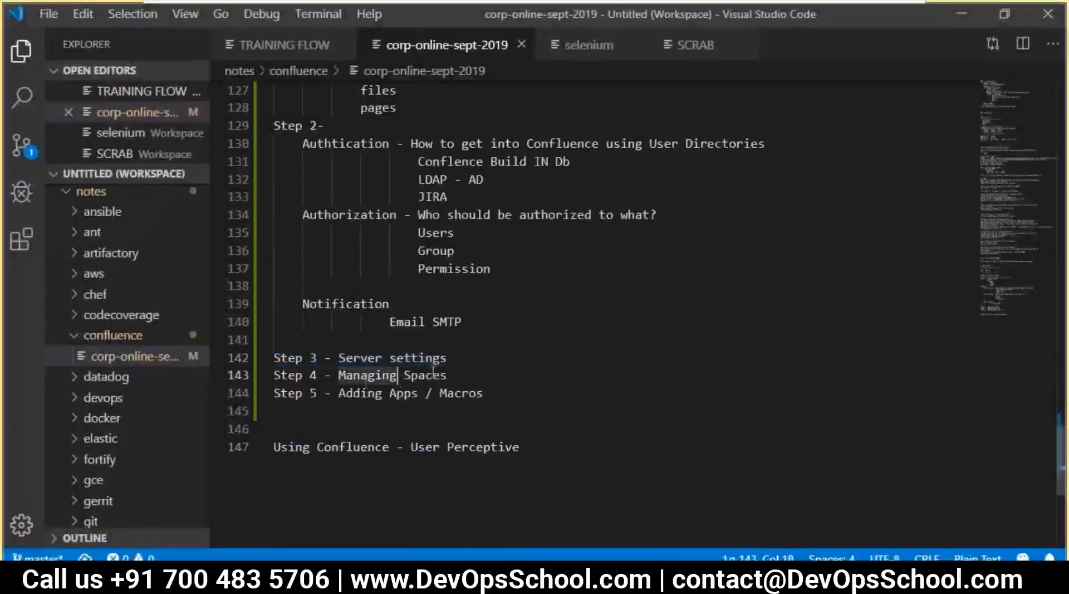
drag(445, 357, 339, 357)
key(alt+Tab)
scroll(213, 424, down, 15)
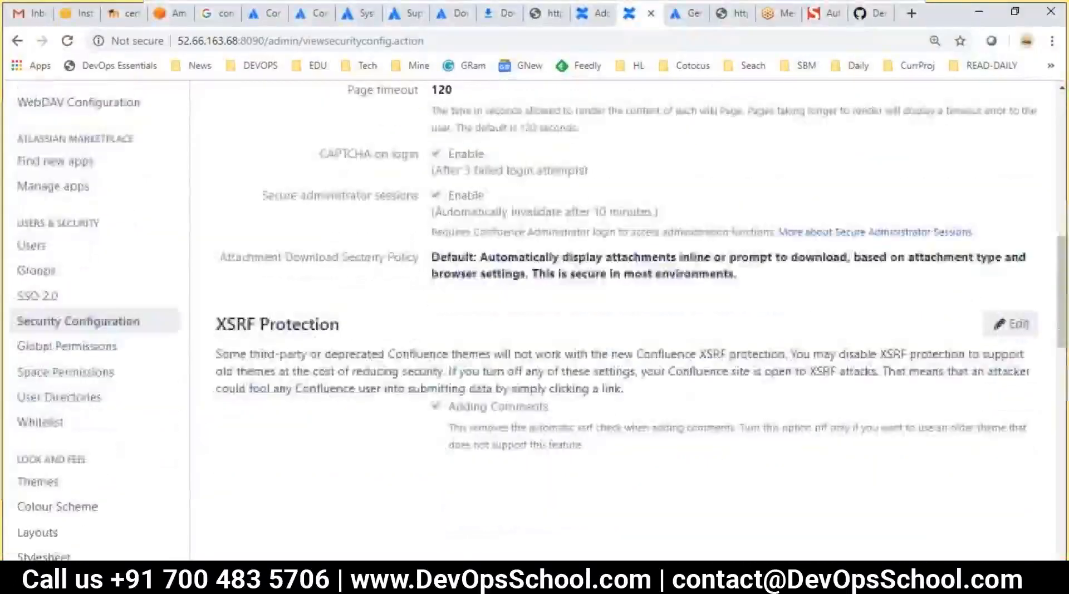
scroll(83, 314, up, 2)
scroll(84, 315, up, 3)
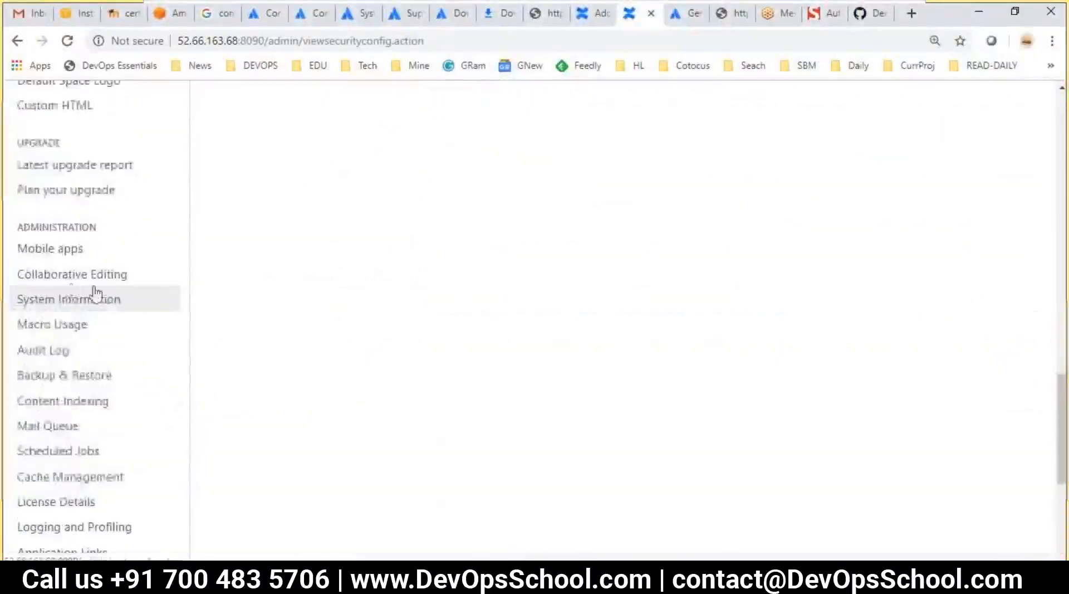
drag(18, 222, 95, 469)
scroll(100, 282, down, 4)
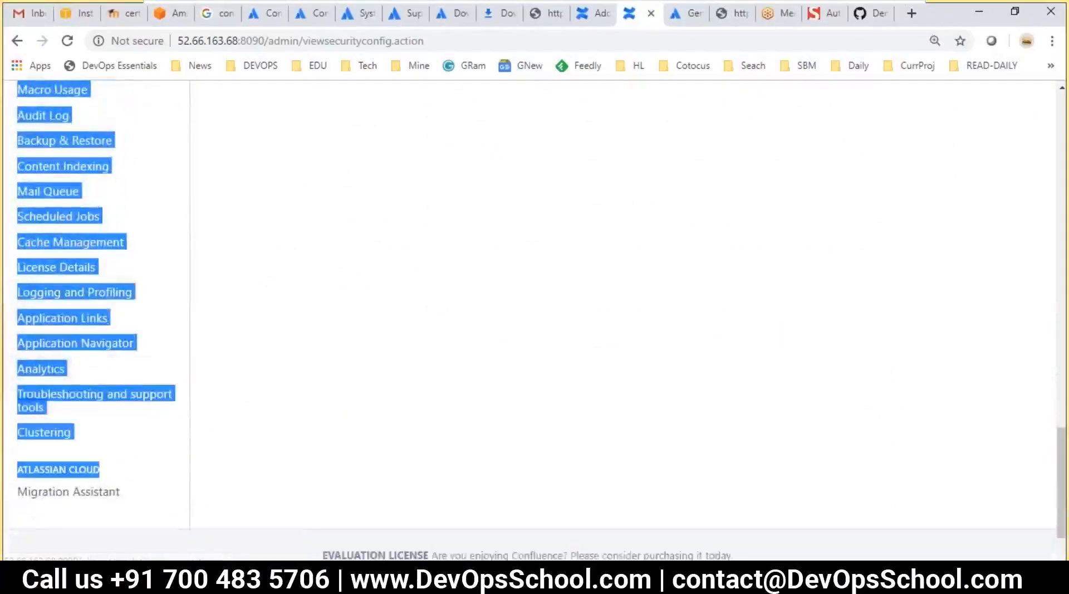
scroll(179, 430, up, 8)
scroll(193, 423, up, 2)
click(295, 419)
key(alt+Tab)
Insert blank lines before and after the Step 4 line and save the notes
click(344, 436)
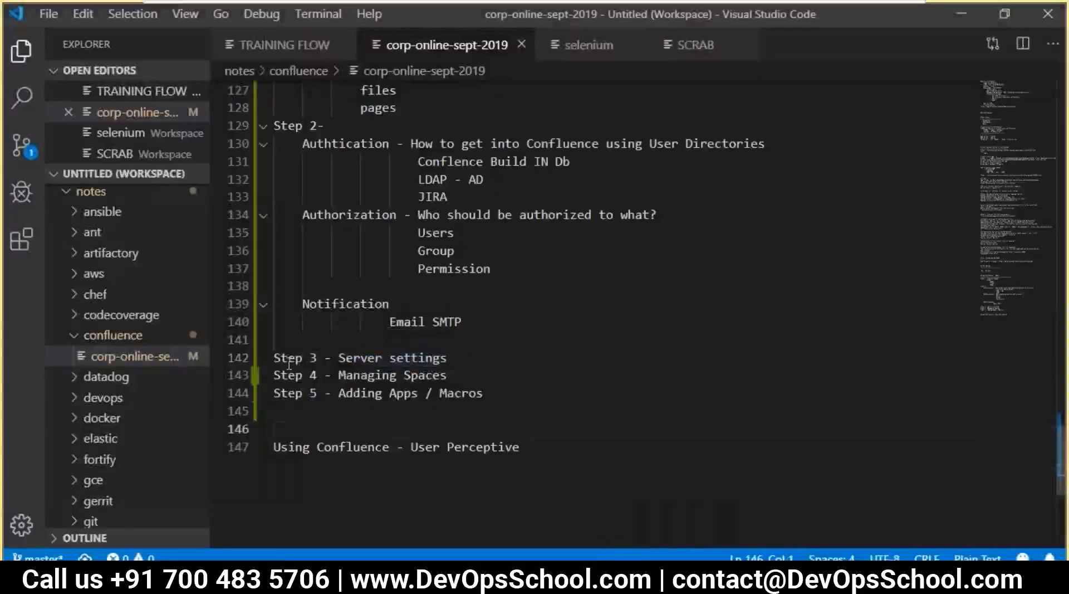
click(273, 375)
key(Return)
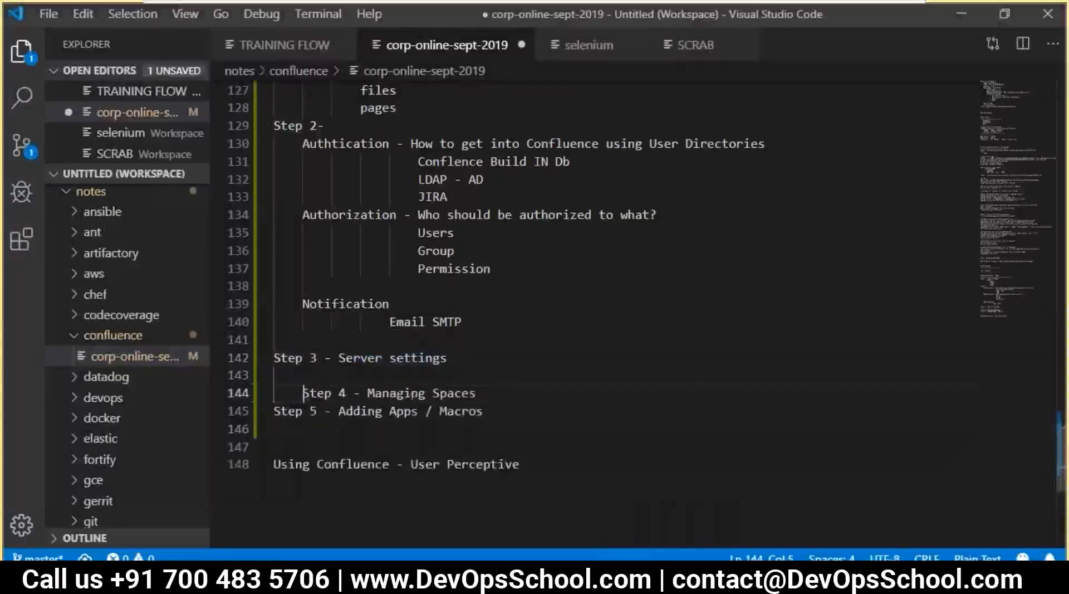
key(BackSpace)
click(451, 394)
key(Return)
key(ctrl+s)
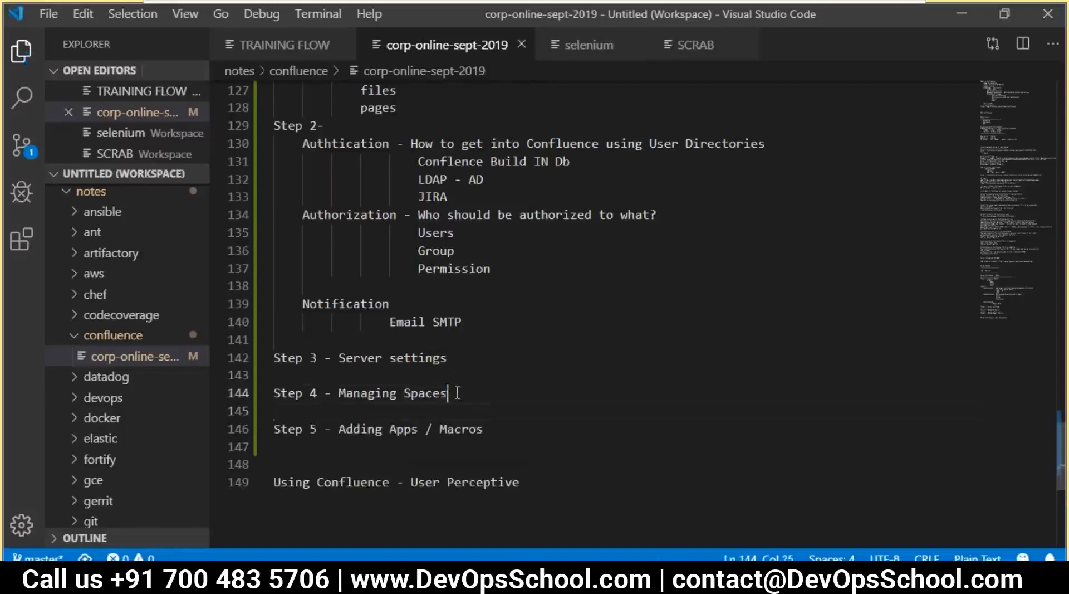
drag(457, 392, 359, 391)
key(alt+Tab)
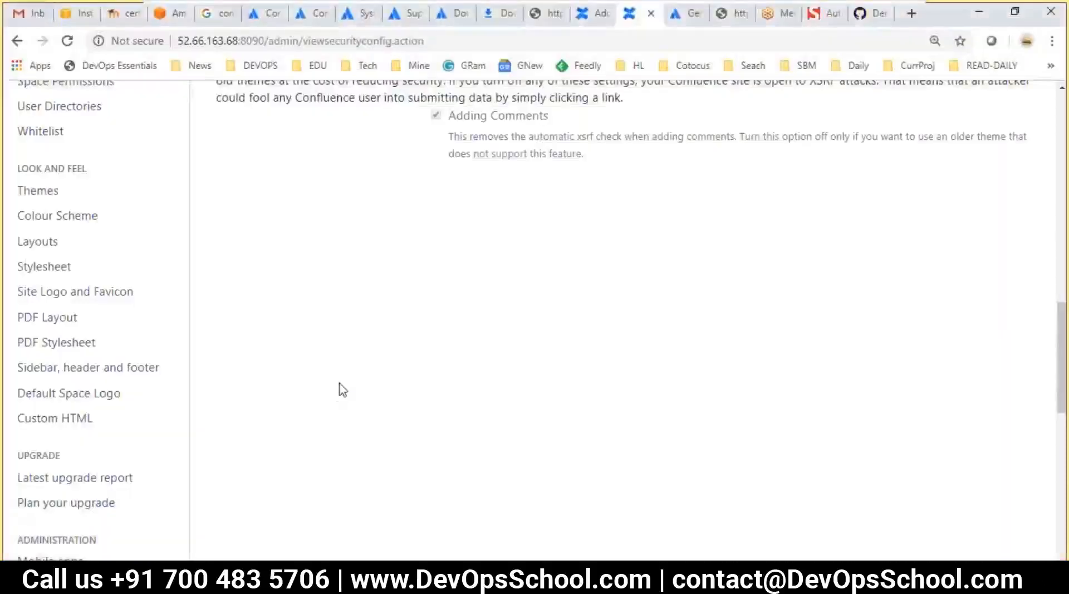
Scroll to the top and open the Spaces dropdown in the header
scroll(337, 384, up, 10)
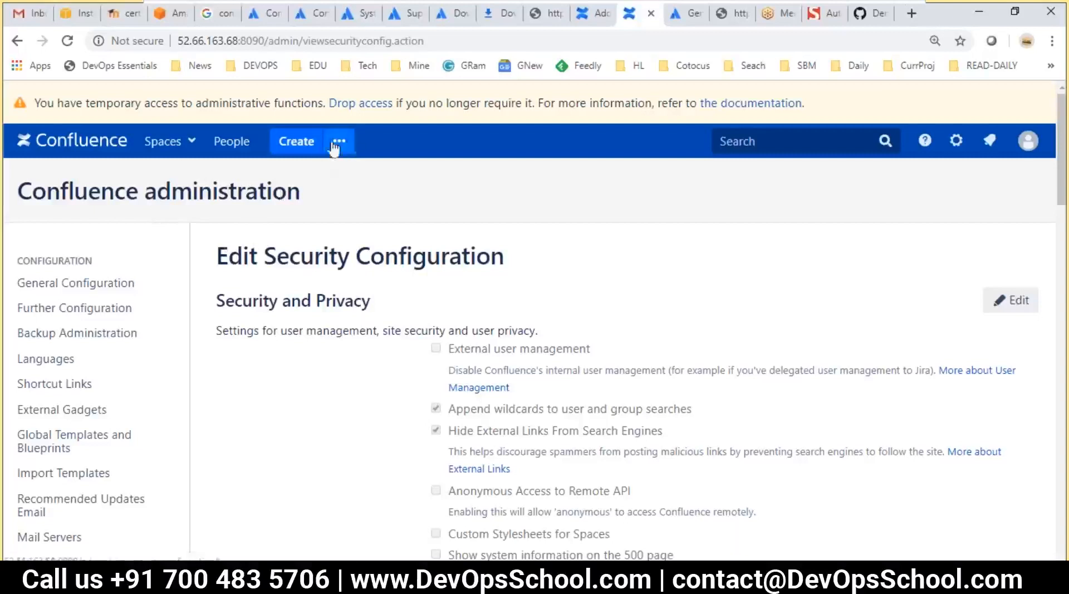
click(190, 148)
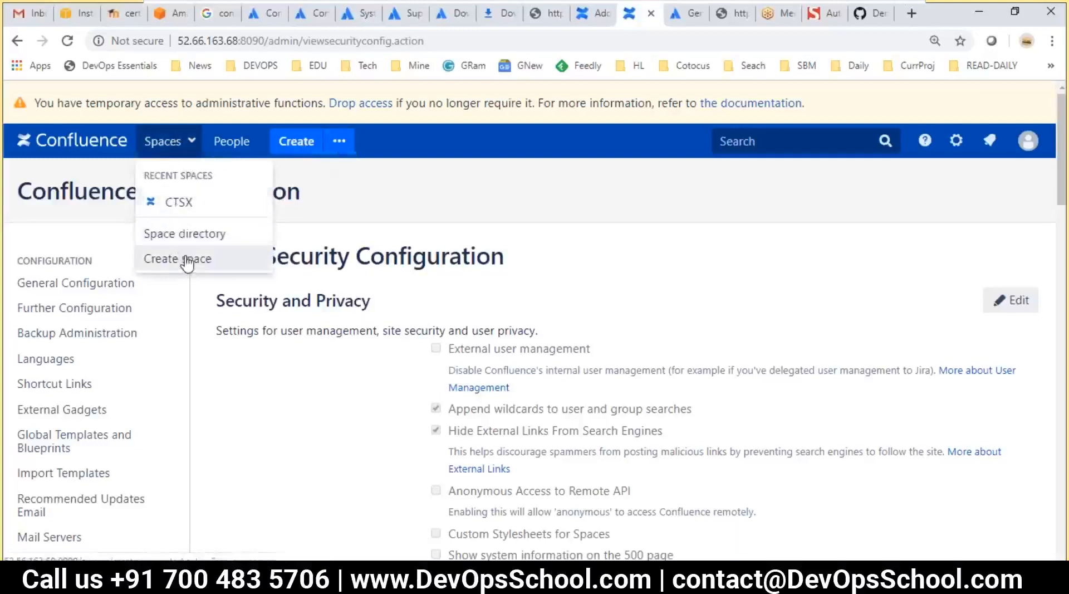
Open the Space Directory and point out Demonstration Space and CTSX
click(176, 233)
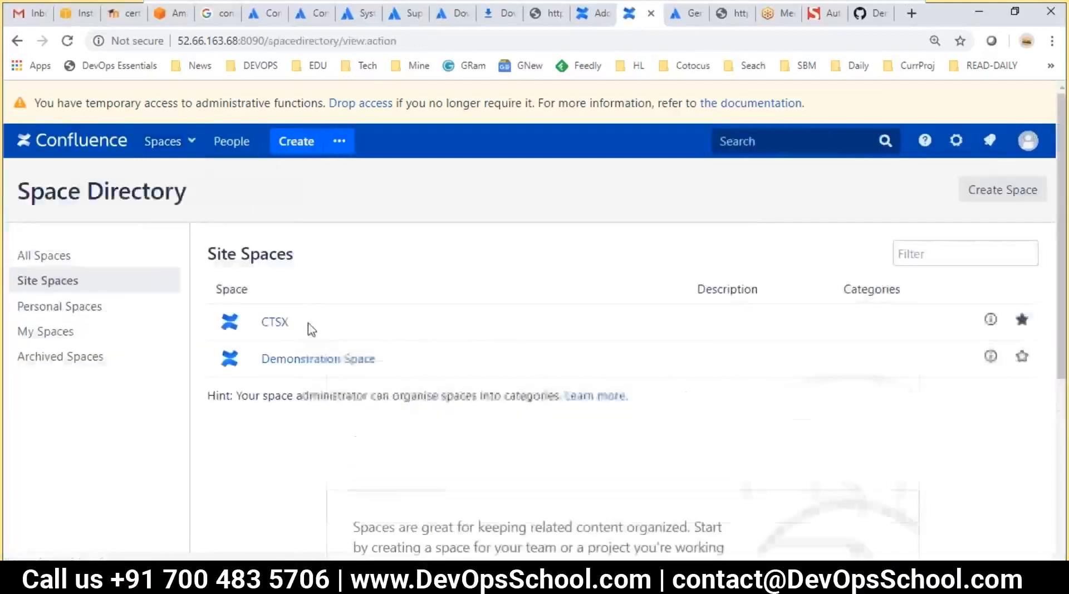
scroll(292, 277, down, 3)
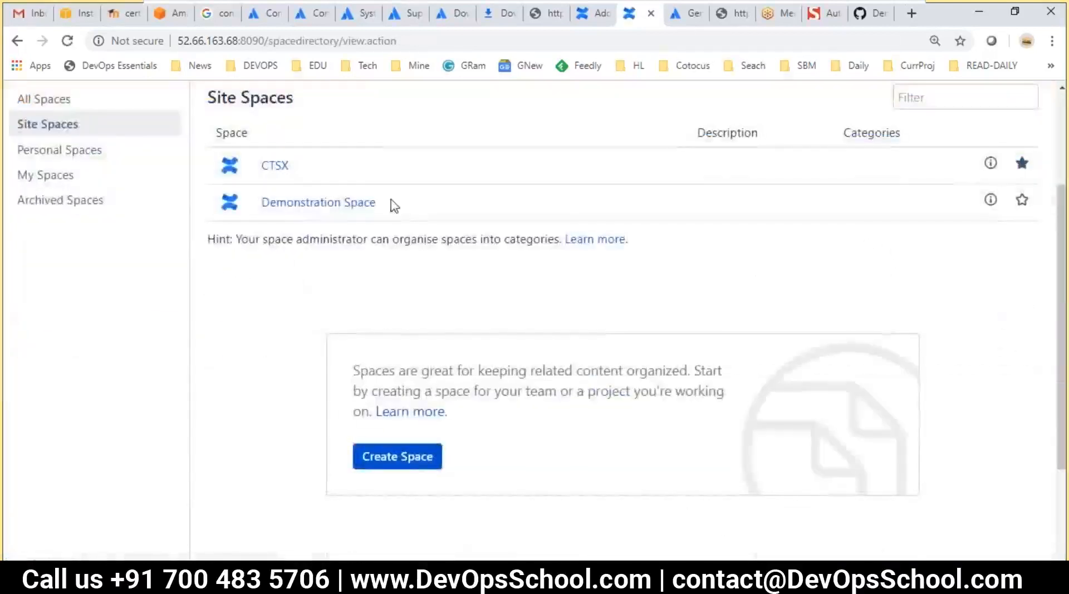
drag(395, 215, 309, 201)
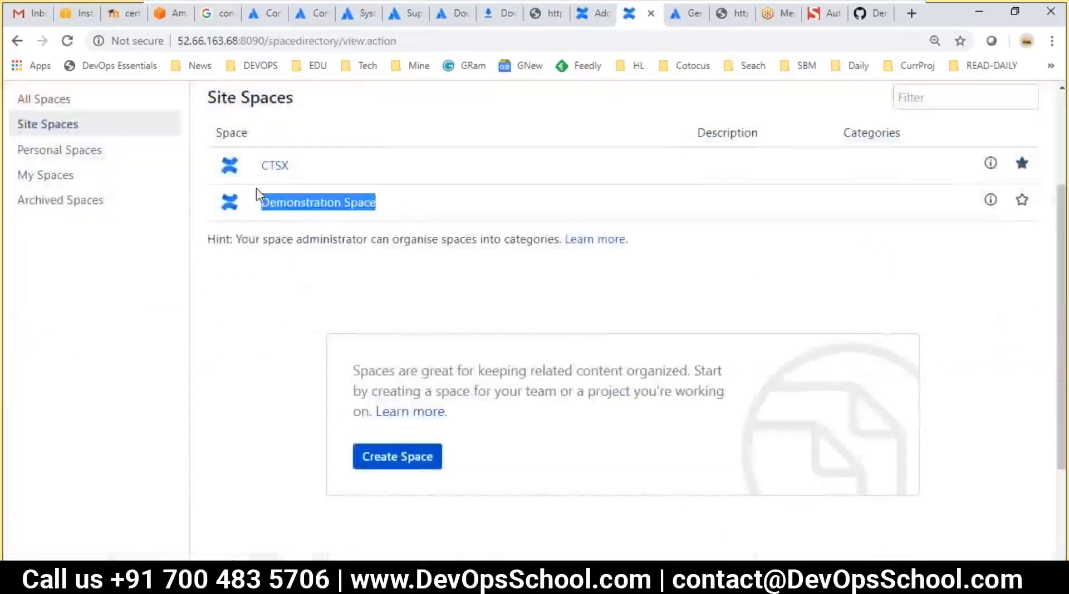
click(281, 266)
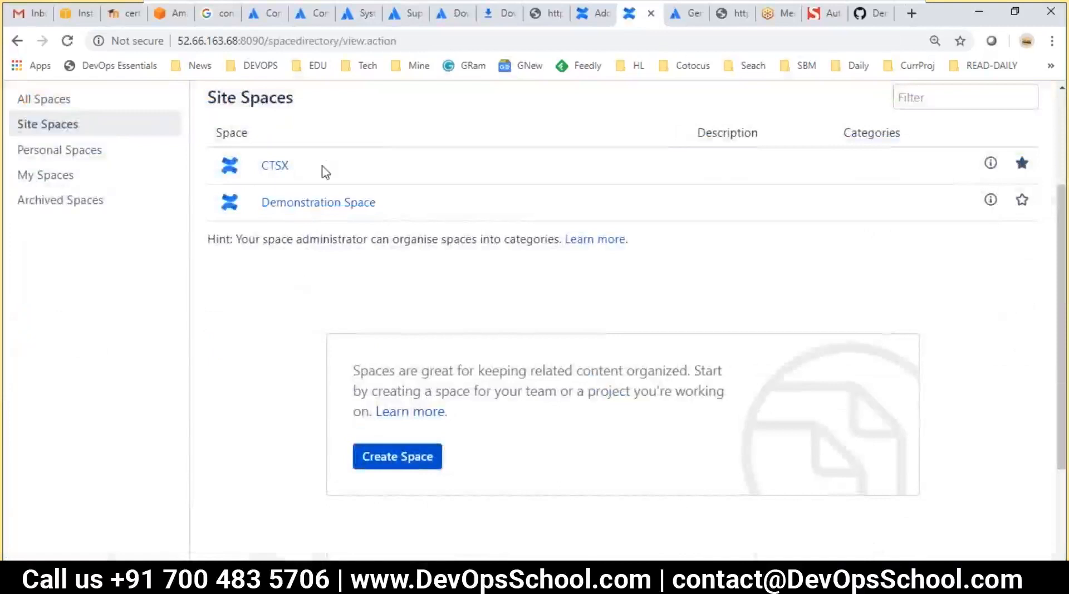
drag(294, 181, 251, 149)
click(130, 232)
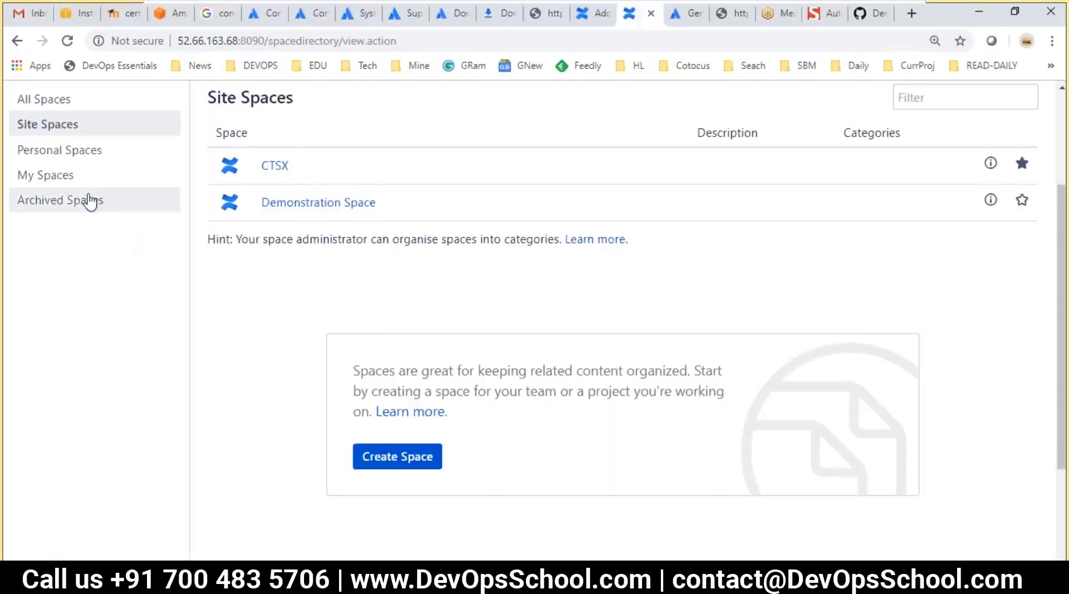
scroll(90, 200, up, 1)
scroll(92, 208, up, 3)
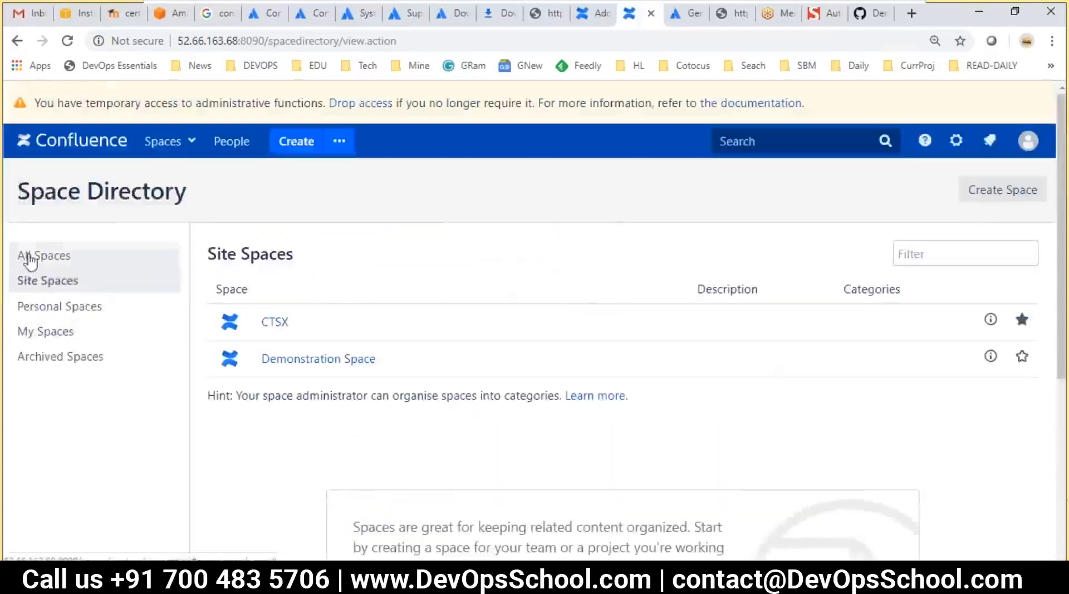
Filter the directory by All Spaces, Site Spaces, then My Spaces showing only CTSX
click(45, 261)
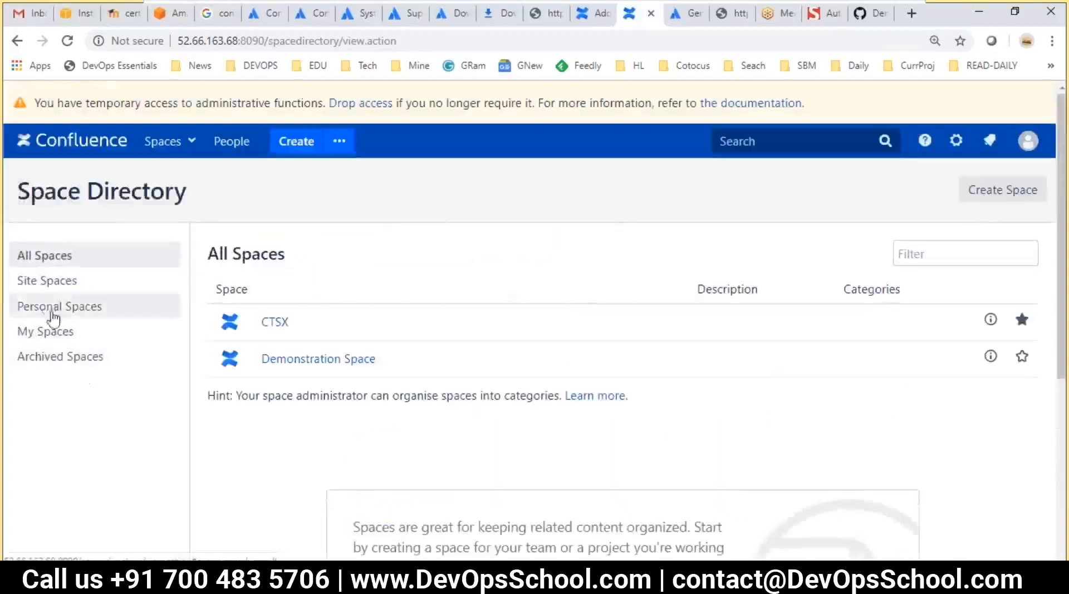
click(42, 283)
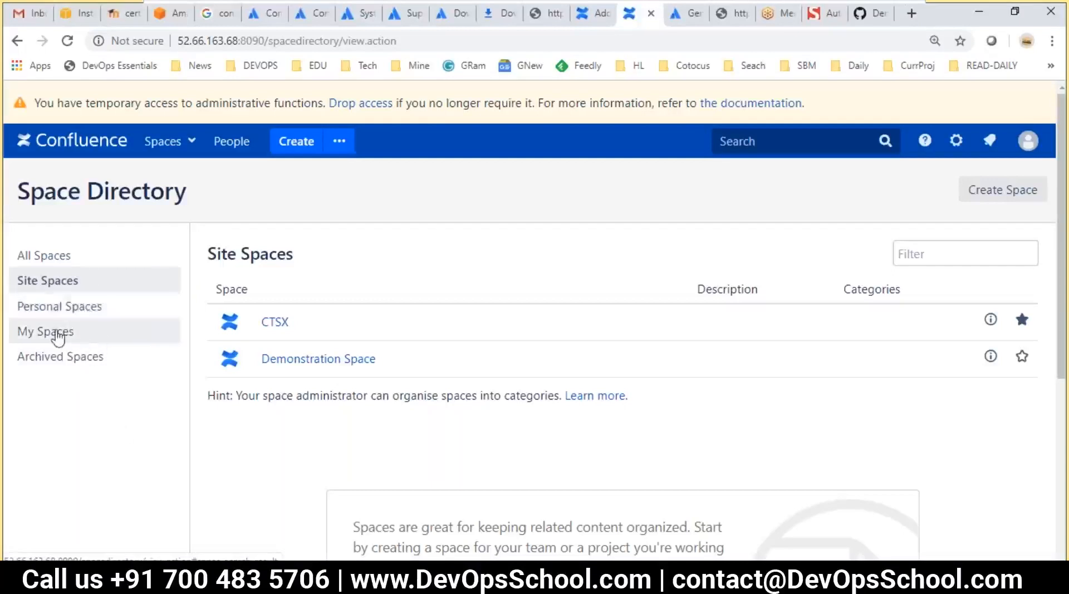
click(56, 333)
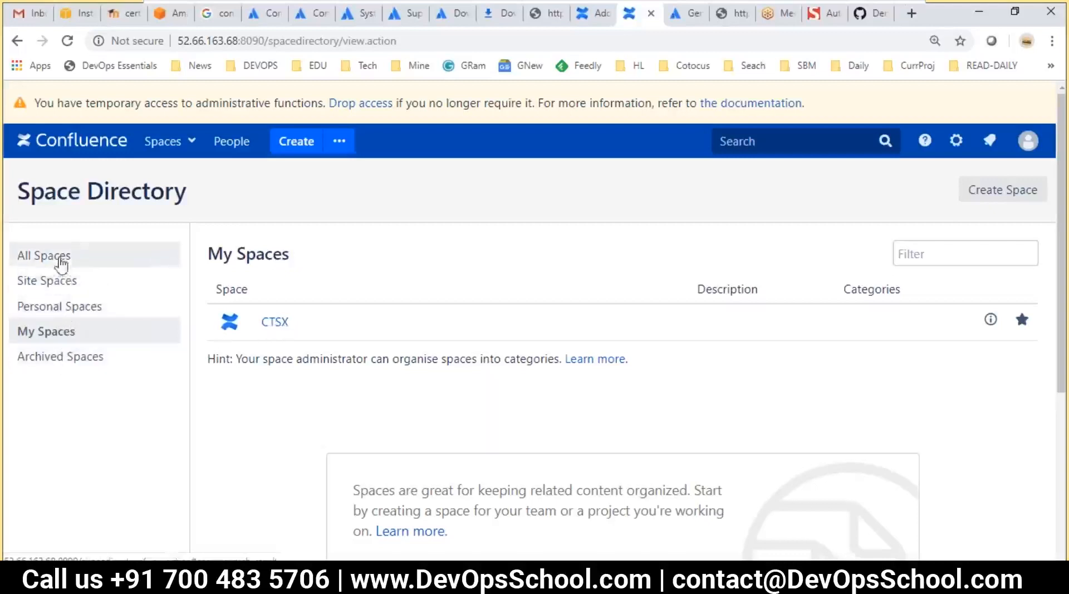
click(194, 145)
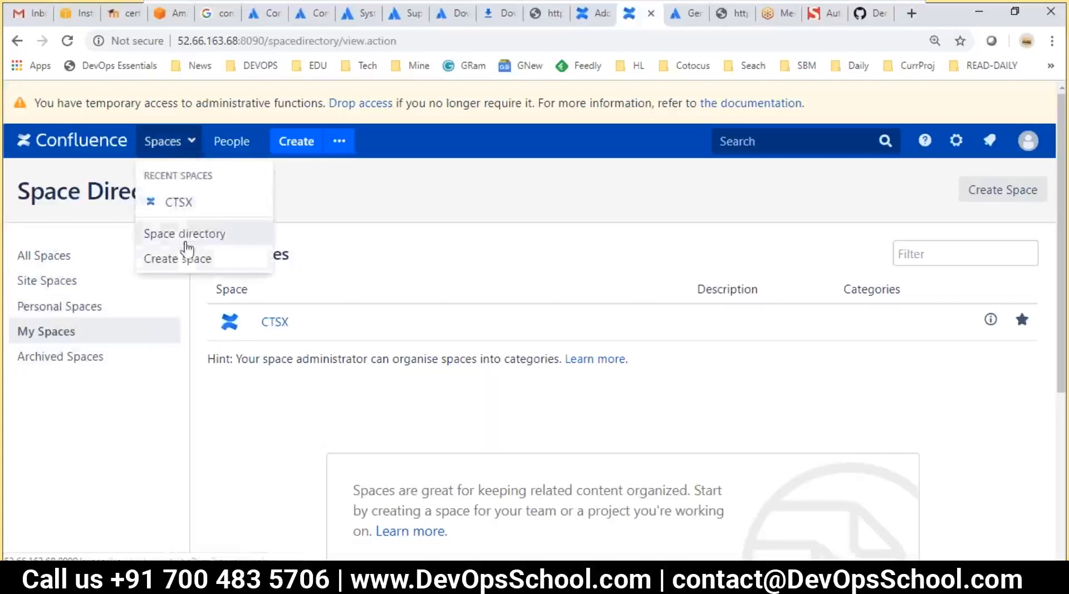
Start a new space and highlight the intro's heading and description of what spaces hold
click(187, 259)
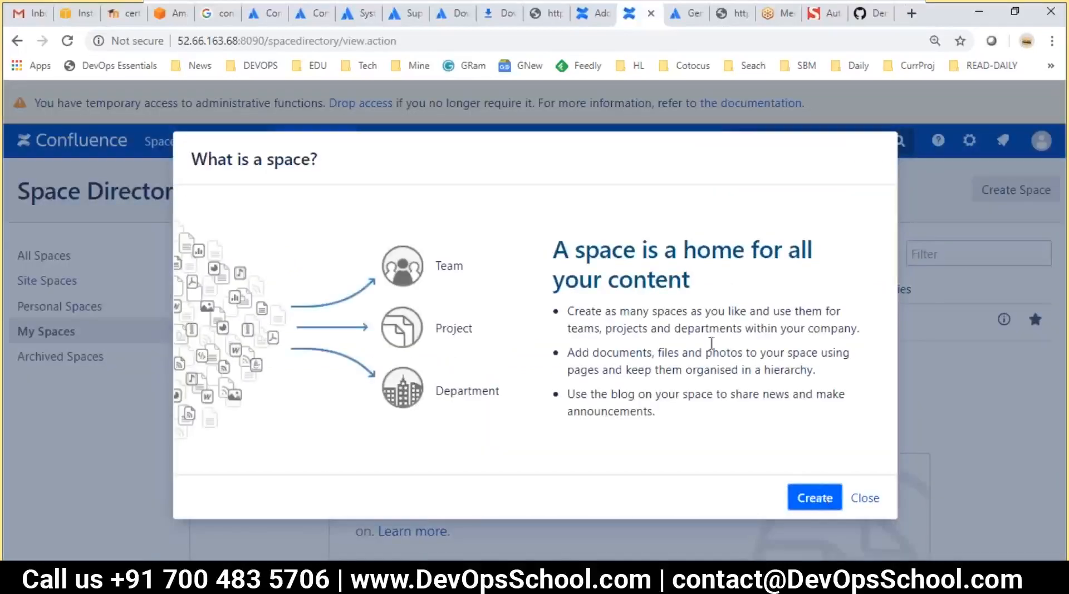
drag(612, 272, 729, 325)
click(731, 322)
drag(561, 240, 745, 273)
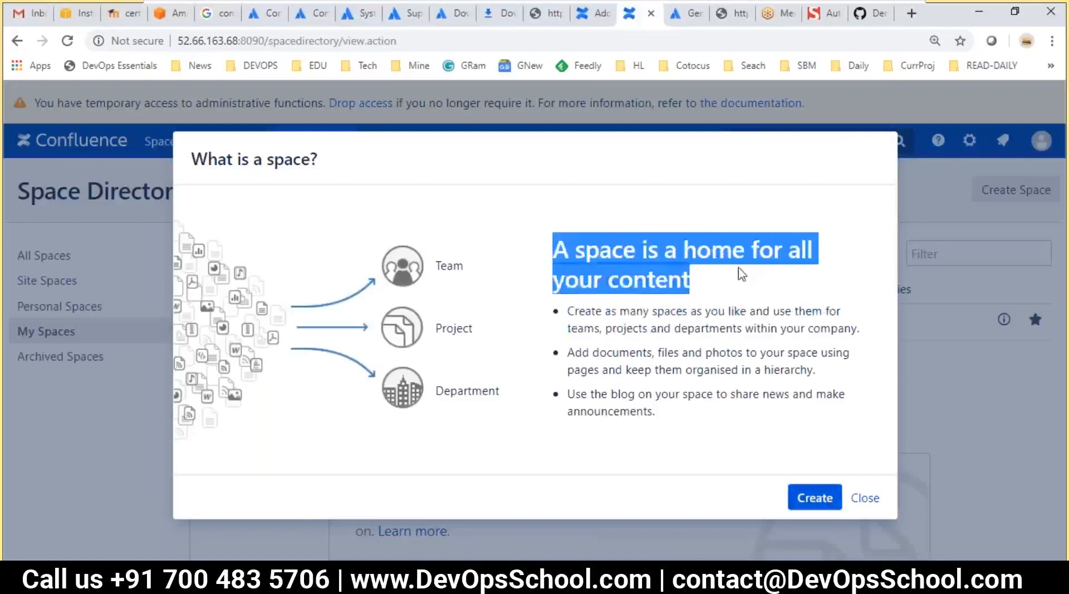
click(674, 345)
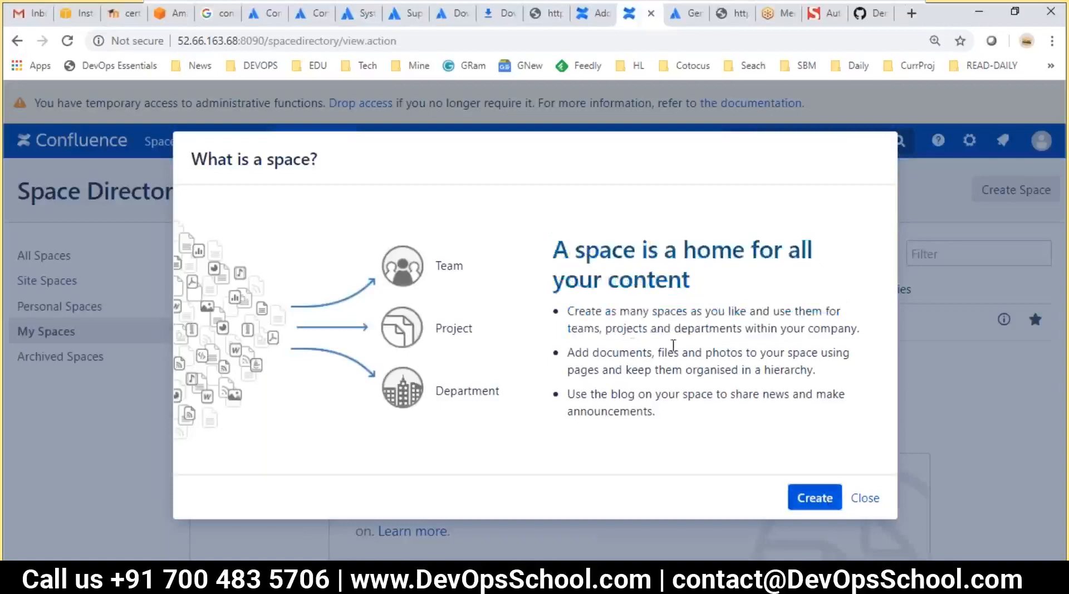
drag(607, 328, 730, 328)
click(637, 329)
Highlight projects, departments, documents, photos and the space-blog sentence, then continue to templates
double_click(638, 330)
double_click(707, 328)
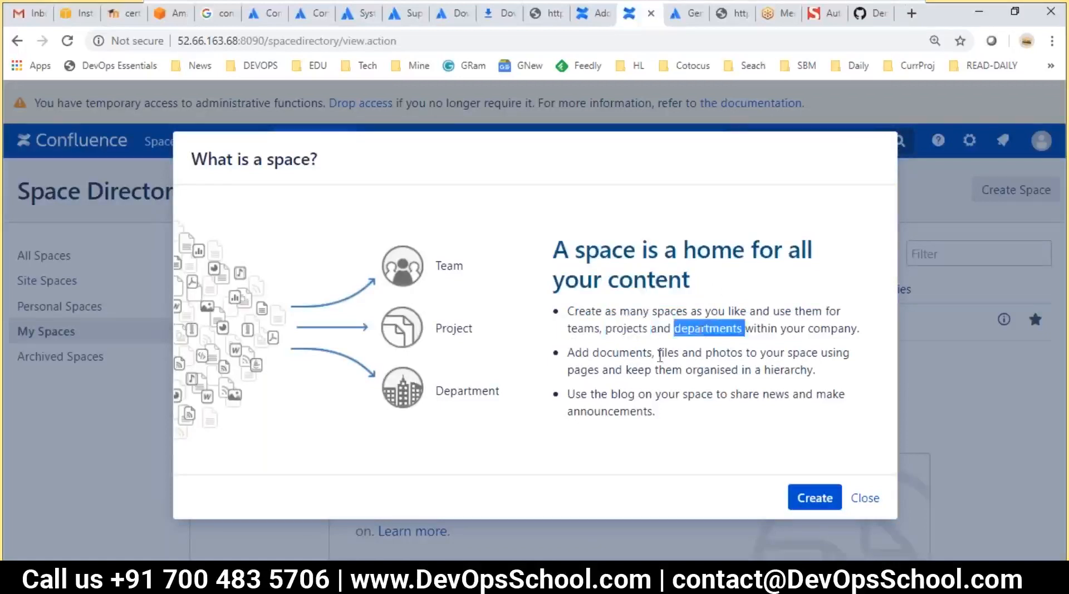
double_click(622, 351)
click(687, 356)
double_click(713, 351)
click(713, 351)
drag(612, 394, 712, 392)
click(828, 499)
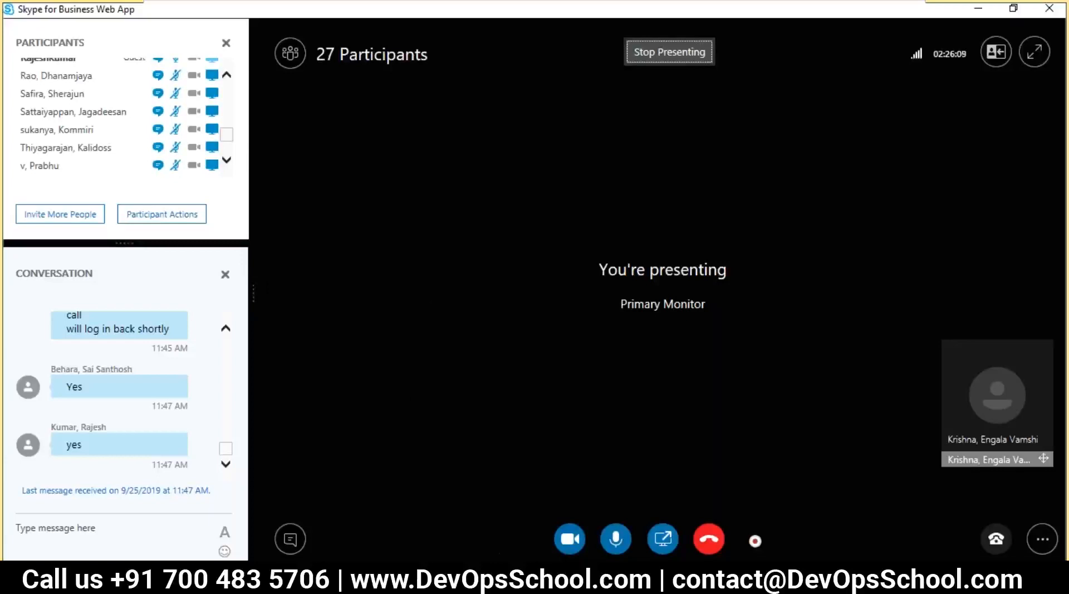
Glance at the Step 4 - Managing Spaces notes in VS Code, then return to Chrome
key(alt+Tab)
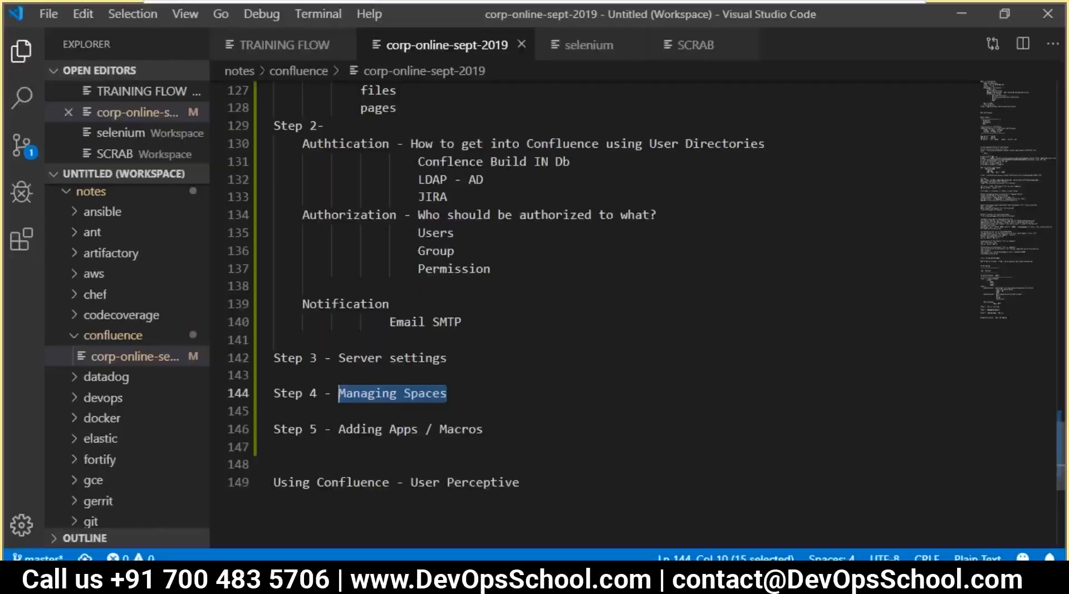
key(alt+Tab)
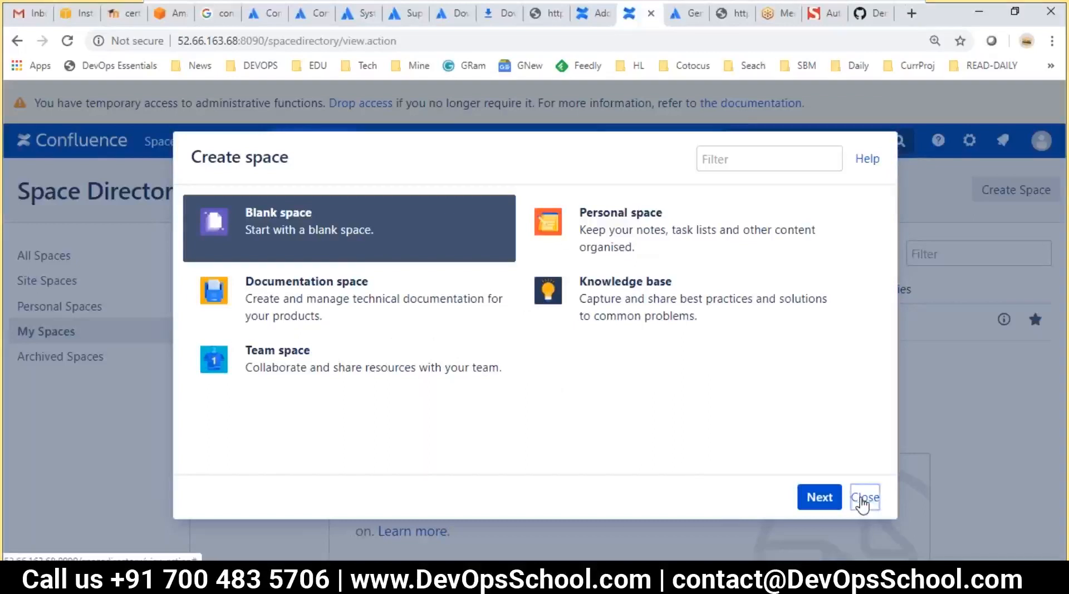
Close the Create space dialog and browse the General Configuration admin page's settings
click(863, 503)
click(956, 140)
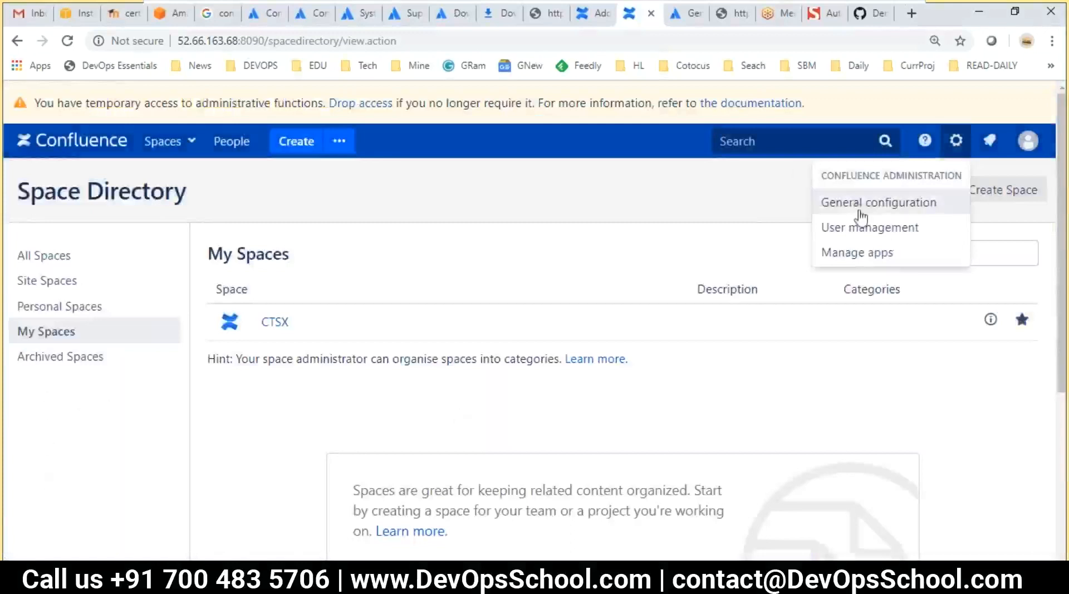
click(860, 204)
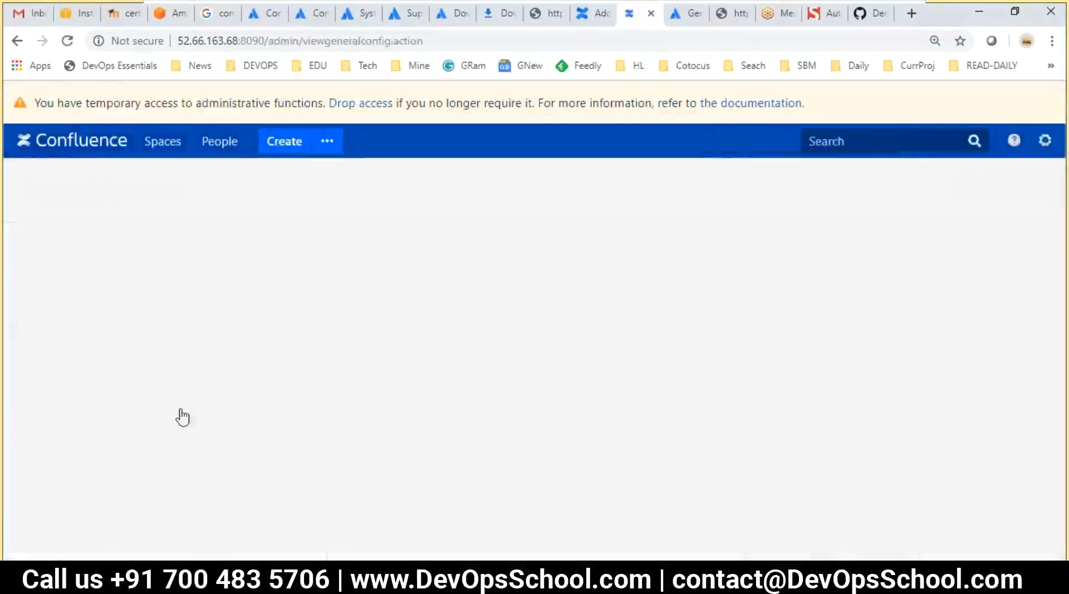
scroll(155, 411, down, 1)
scroll(156, 411, down, 6)
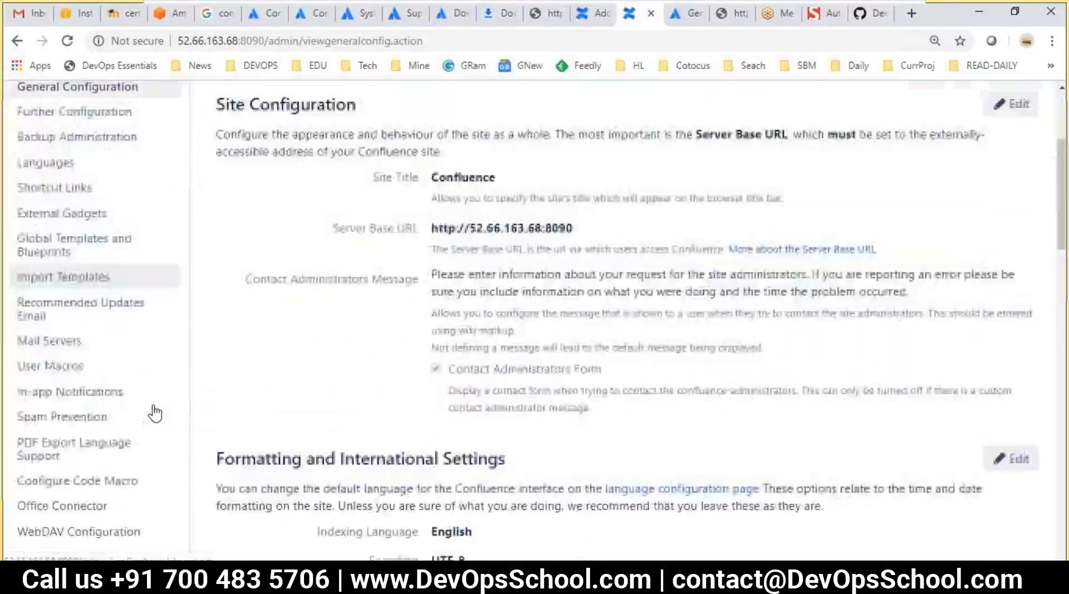
scroll(156, 412, down, 7)
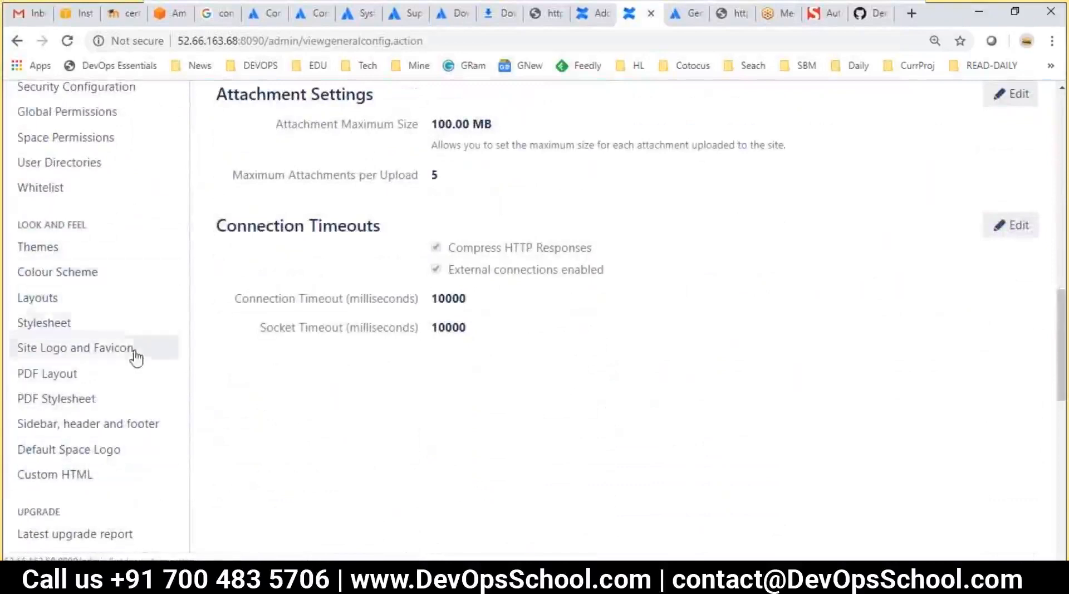
scroll(138, 471, down, 3)
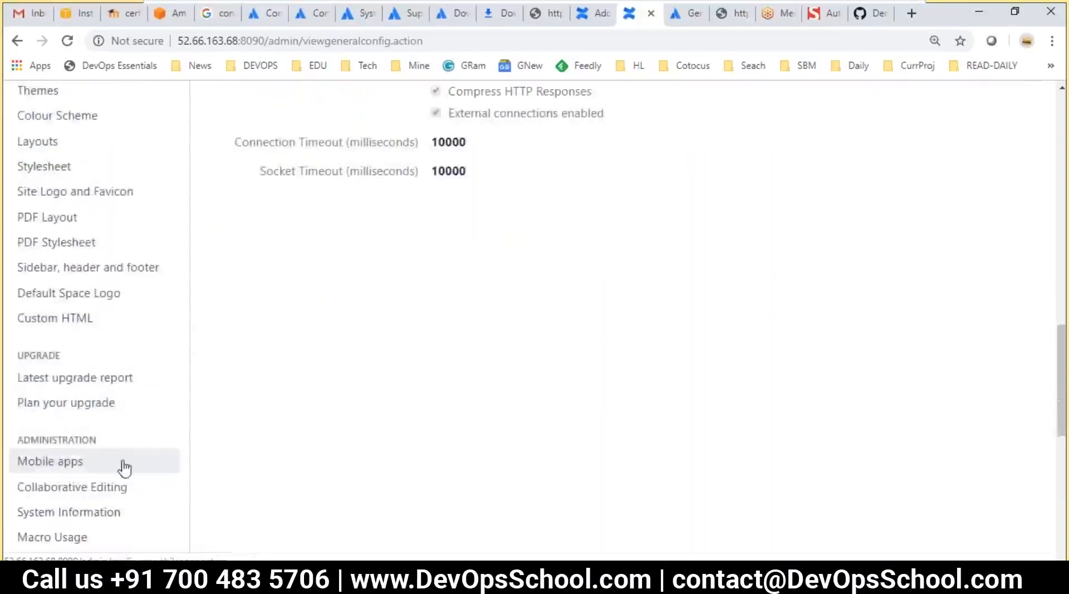
scroll(121, 470, down, 1)
scroll(119, 476, up, 1)
scroll(122, 478, down, 1)
scroll(125, 478, down, 2)
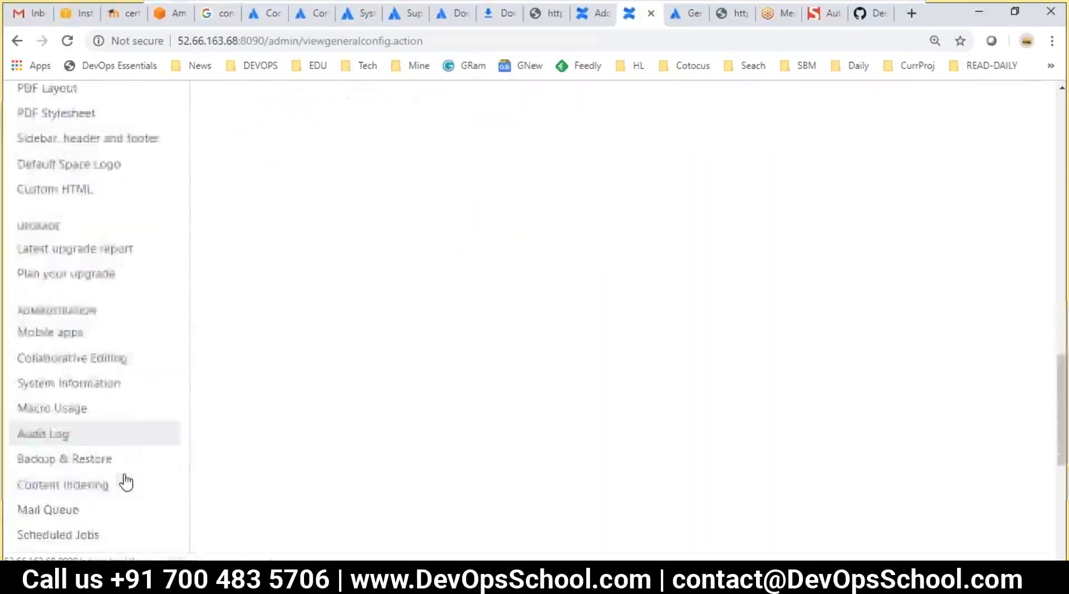
scroll(127, 474, down, 2)
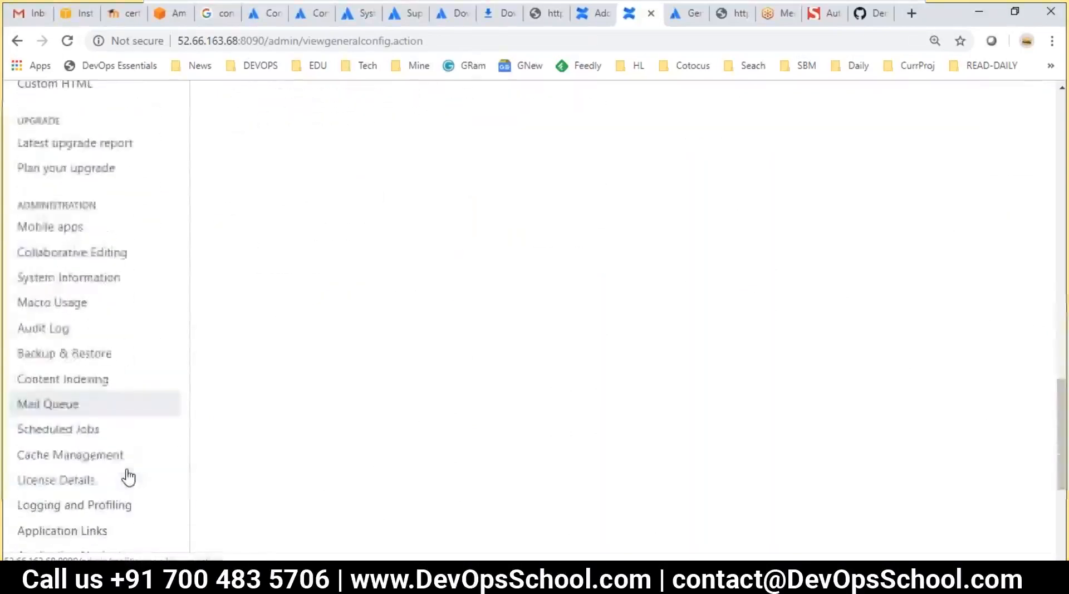
scroll(126, 475, down, 2)
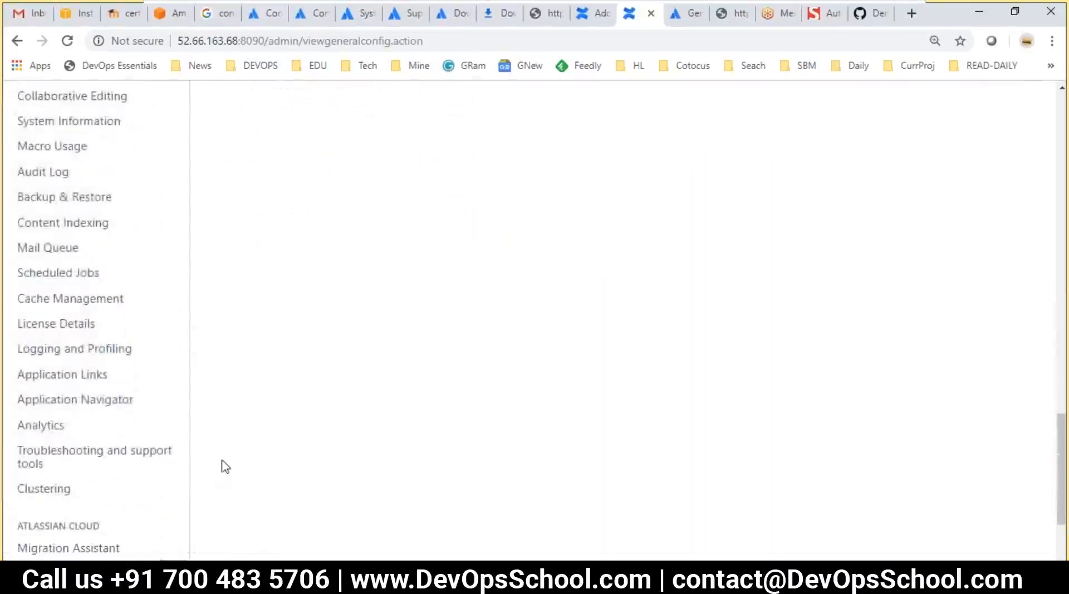
Search the admin page for 'templa' to locate the template-related pages
key(ctrl+f)
text(templae)
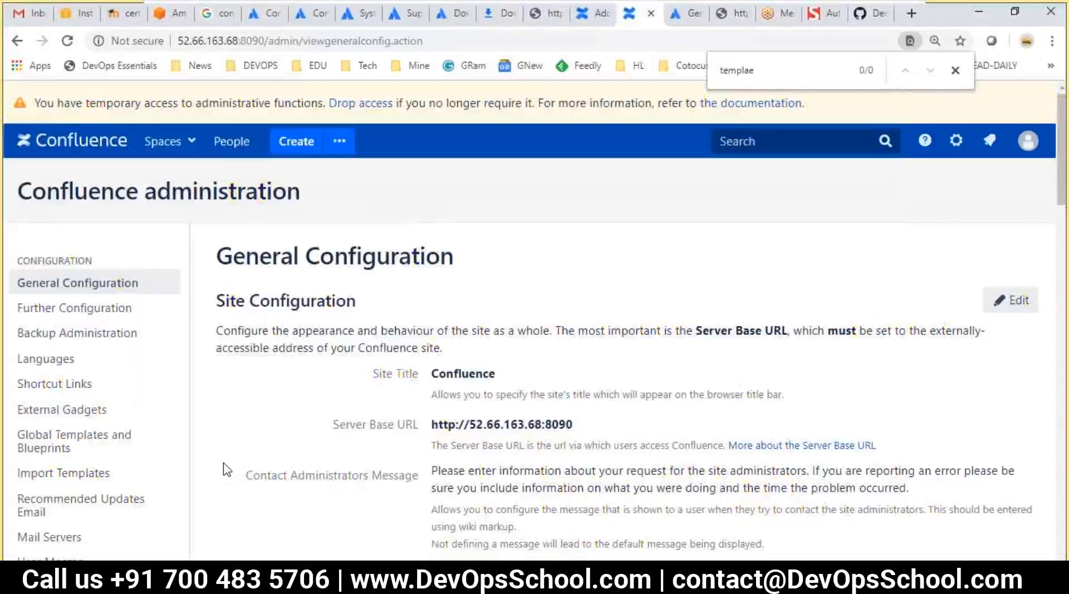
key(BackSpace)
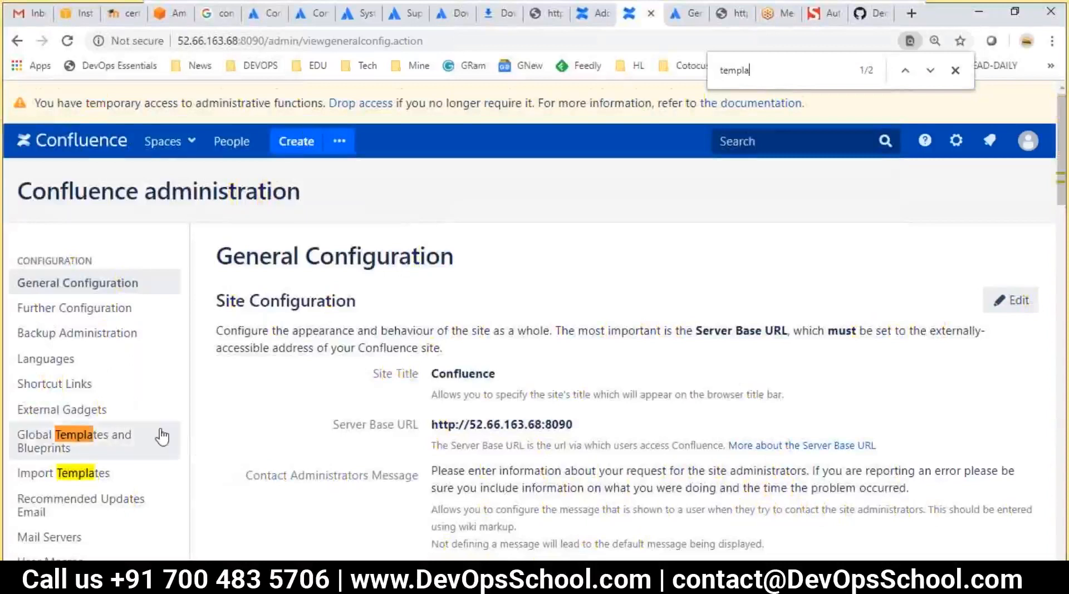
scroll(157, 434, down, 3)
Open Global Templates and Blueprints and scroll down to the Space blueprints section
click(69, 279)
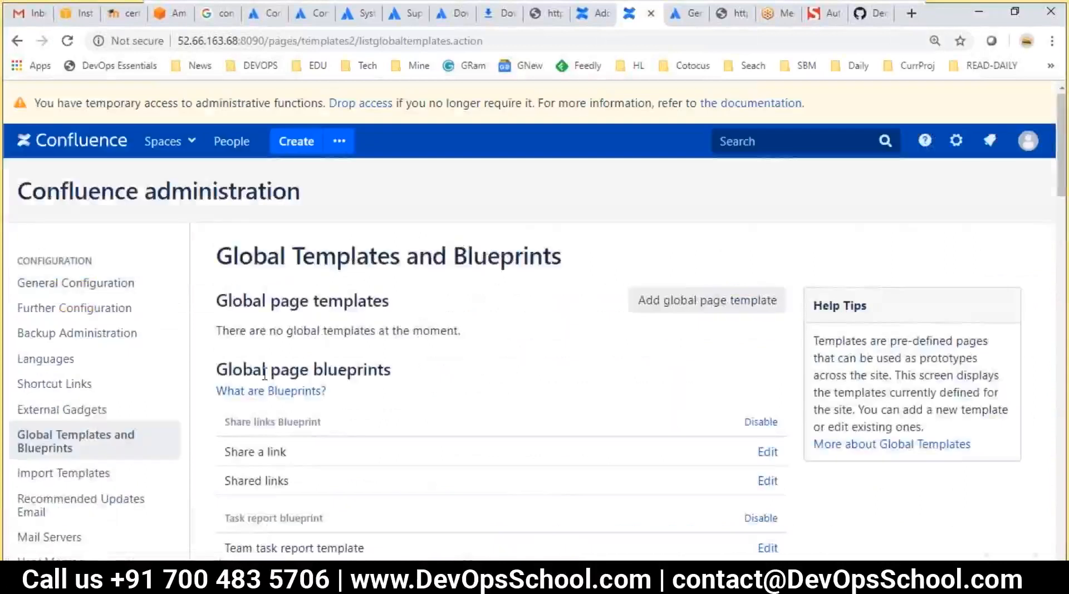
scroll(334, 399, down, 3)
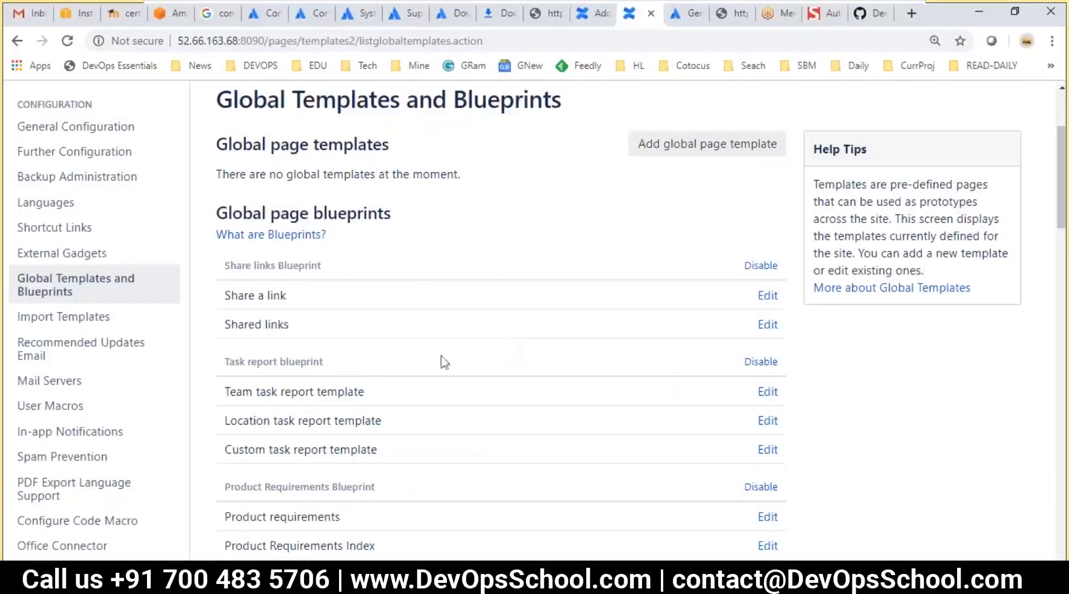
scroll(449, 300, down, 7)
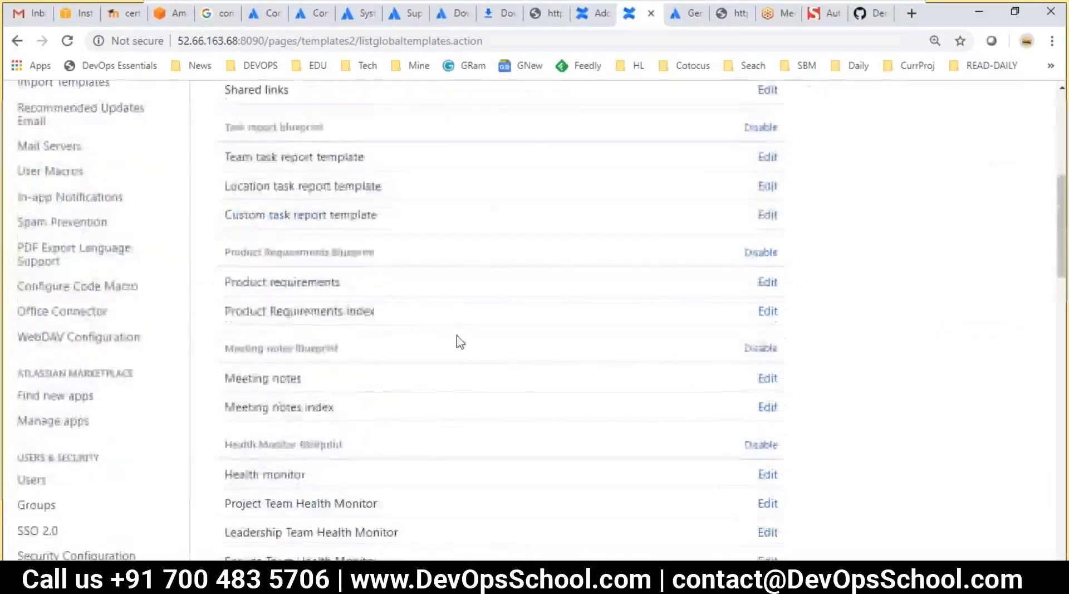
scroll(440, 394, down, 10)
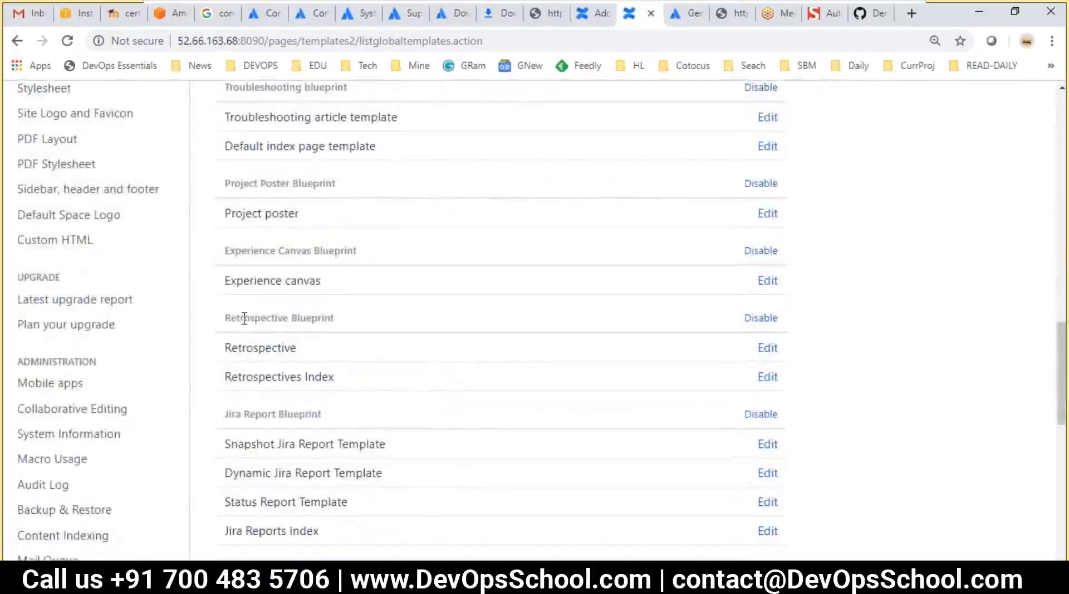
scroll(344, 413, down, 9)
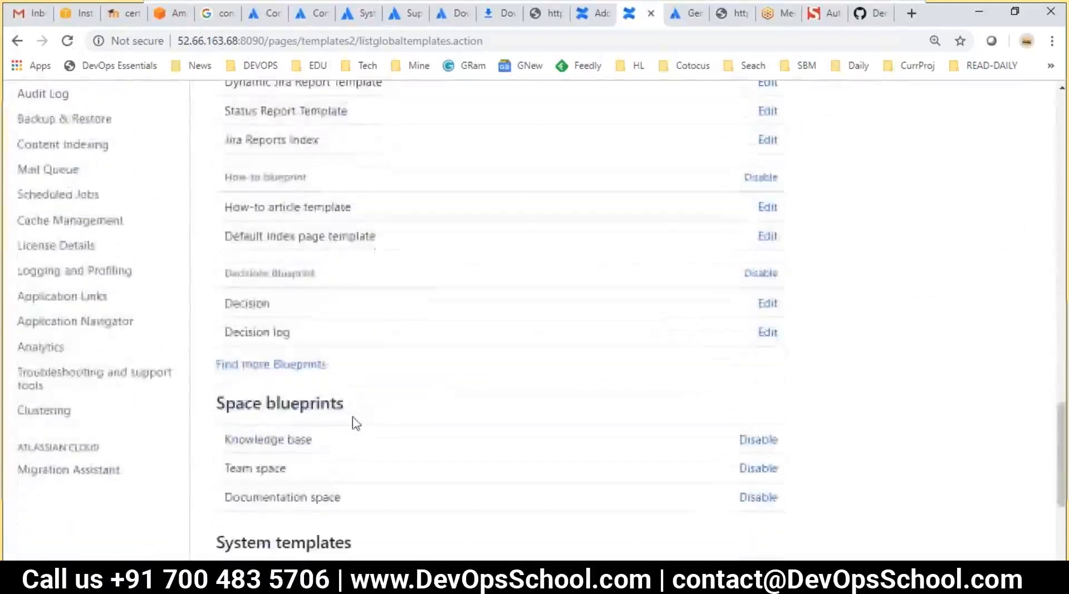
Highlight the Space blueprints heading and its three blueprint rows, then switch to the Meeting notes draft
drag(218, 246, 330, 246)
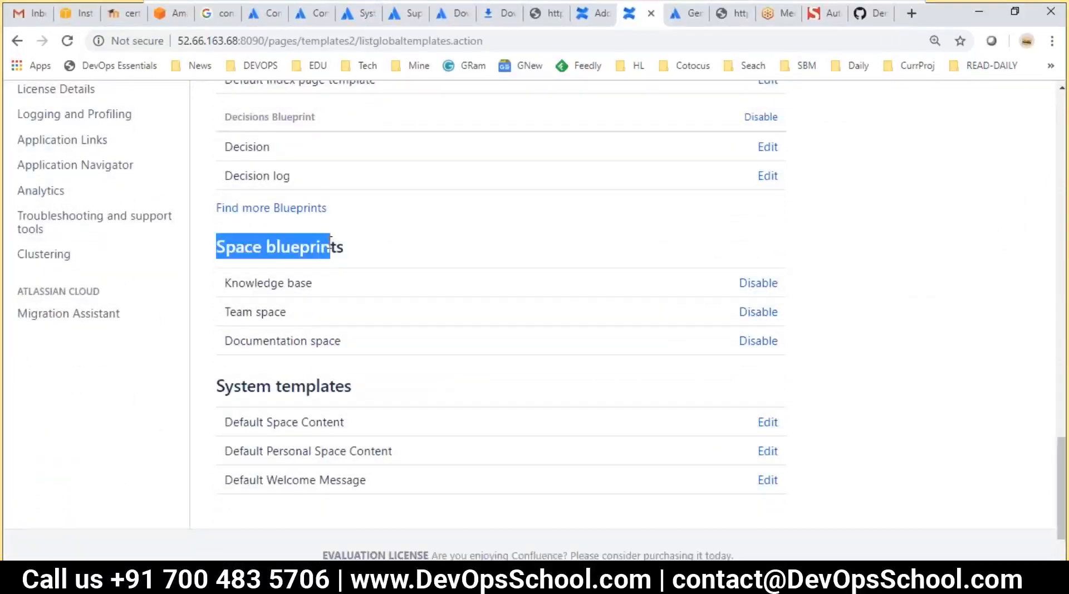
click(253, 283)
double_click(246, 311)
click(287, 318)
double_click(253, 341)
double_click(325, 341)
click(295, 341)
drag(226, 281, 349, 337)
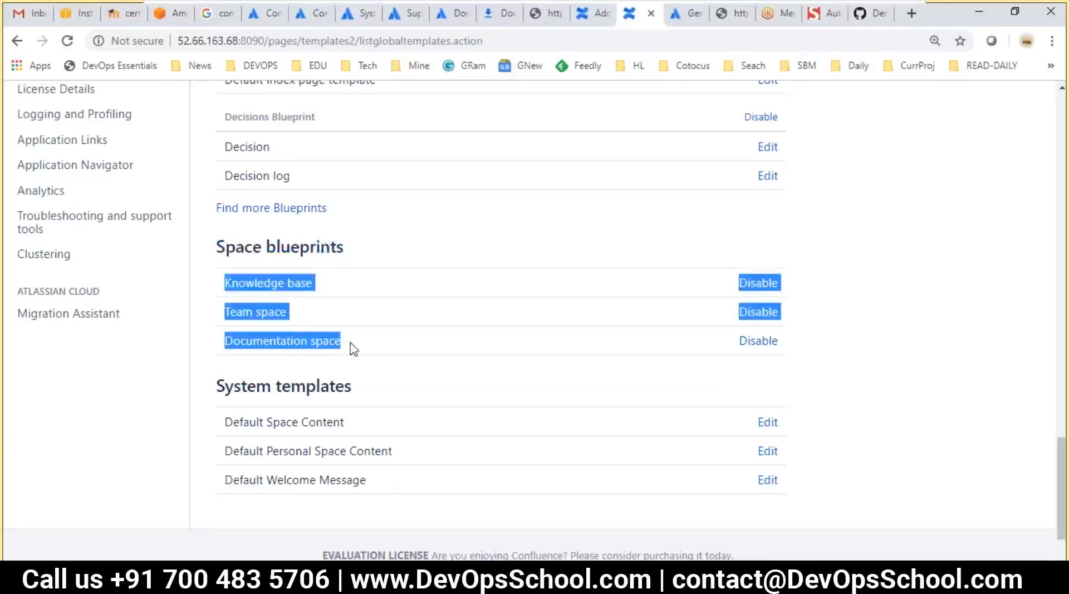
click(341, 334)
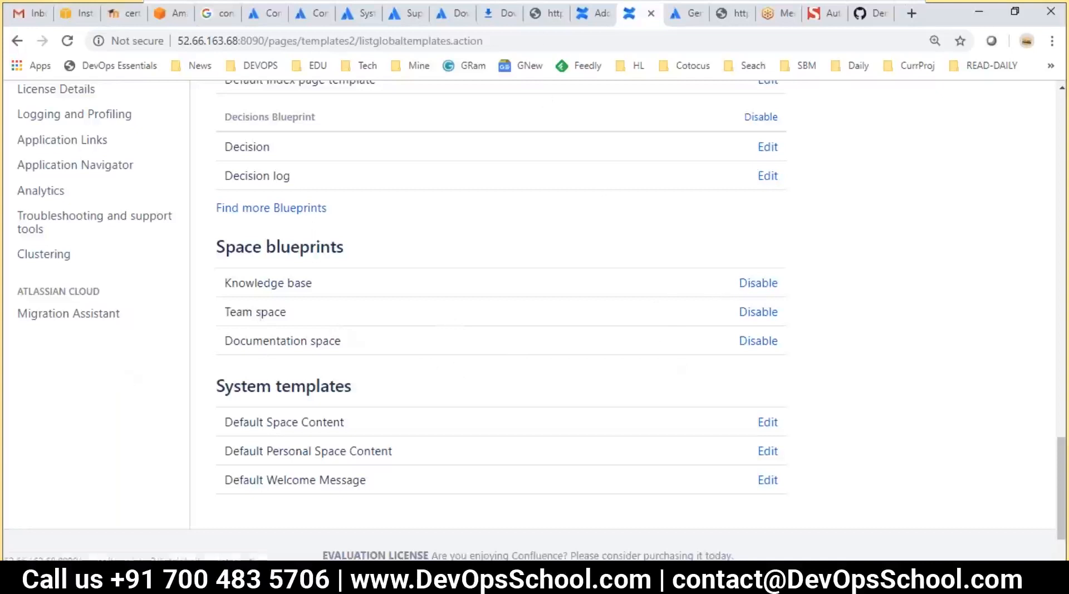
key(ctrl+Page_Up)
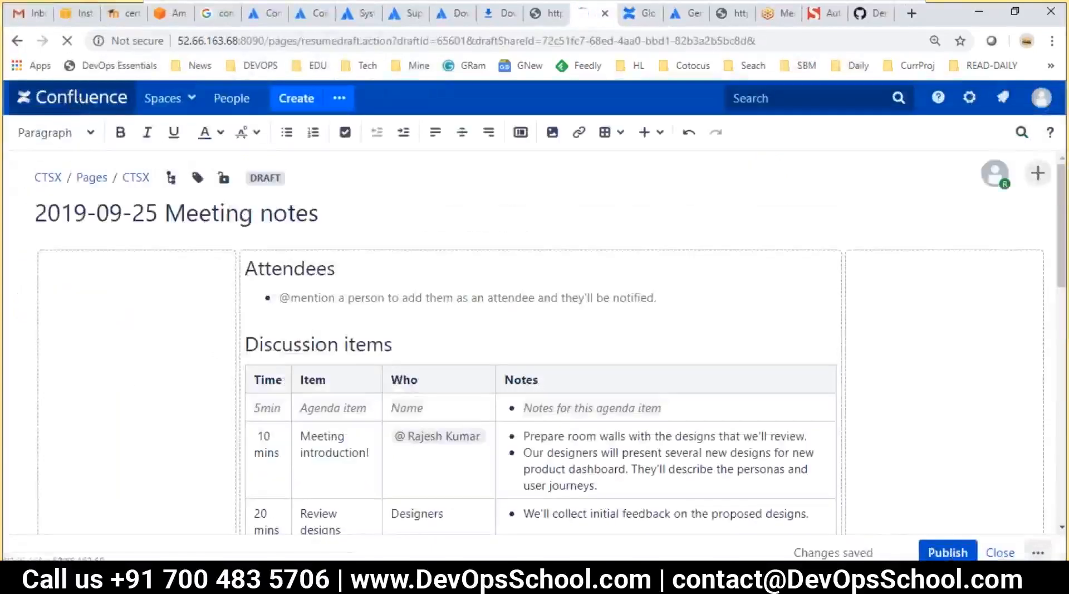
Disable the Knowledge base, Team space and Documentation space blueprints
click(627, 12)
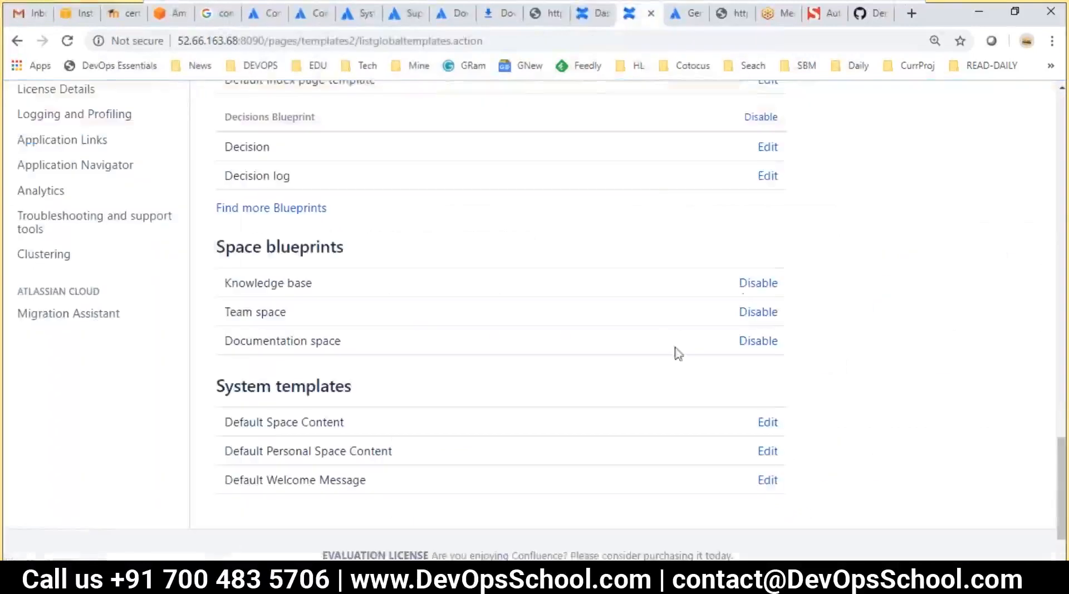
click(760, 284)
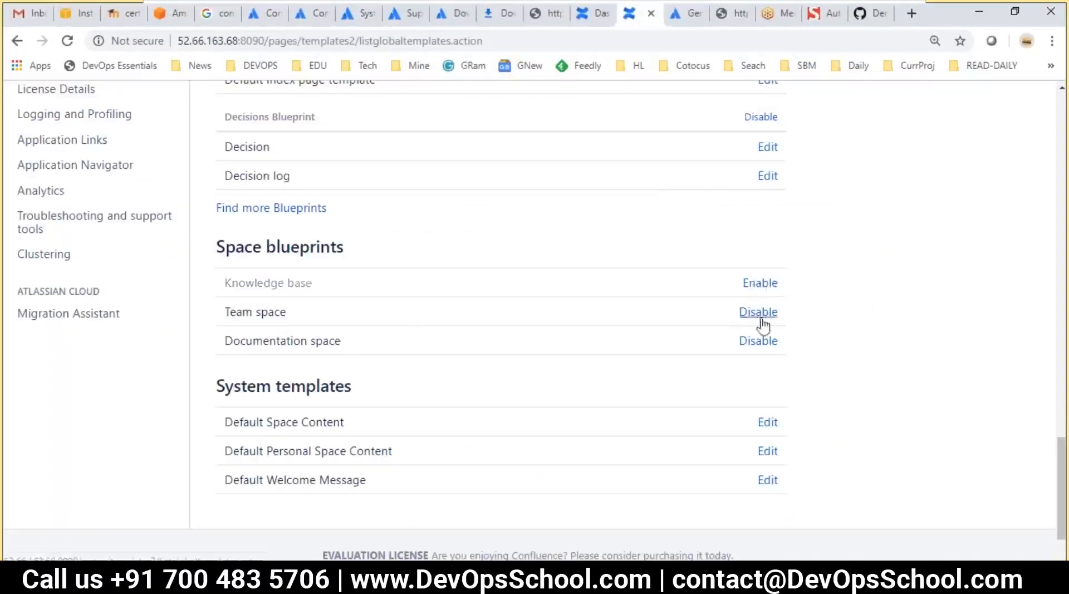
click(759, 315)
click(763, 342)
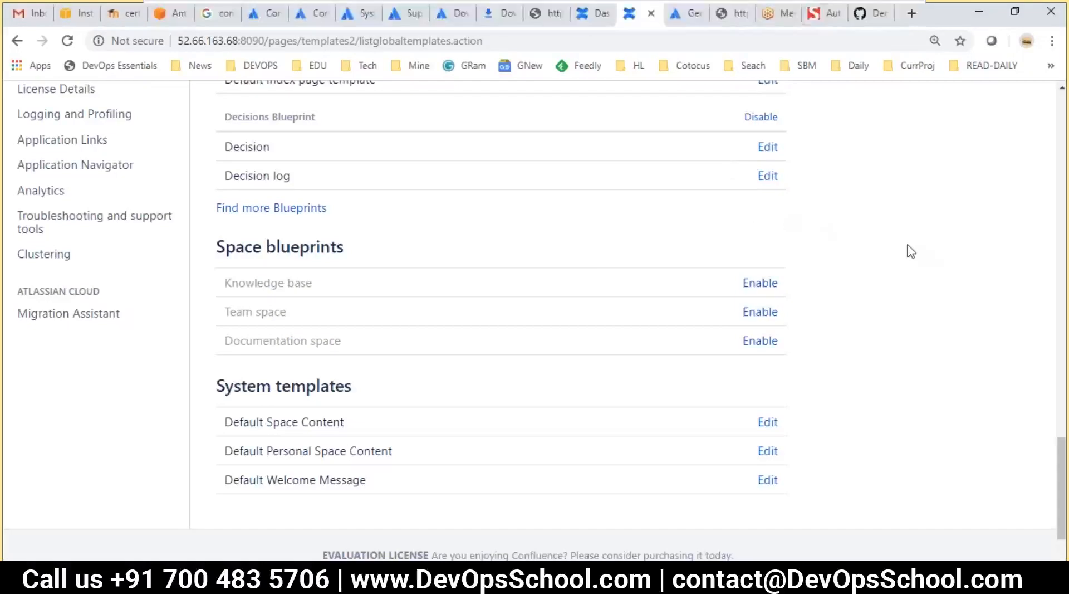
Check Spaces > Create space for the remaining templates, then return to Global Templates
click(591, 14)
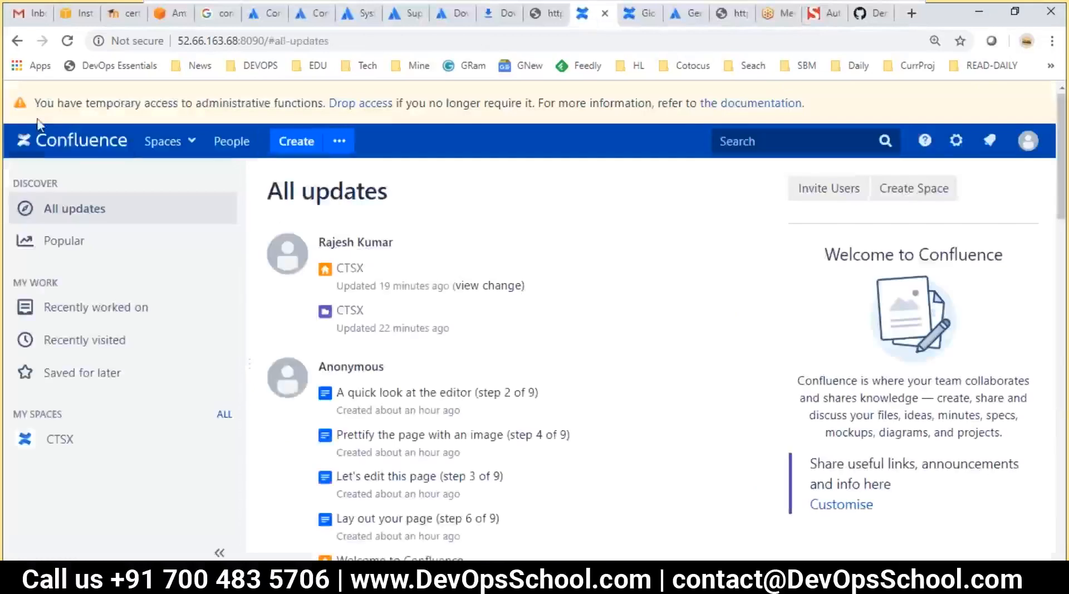
click(179, 143)
click(177, 257)
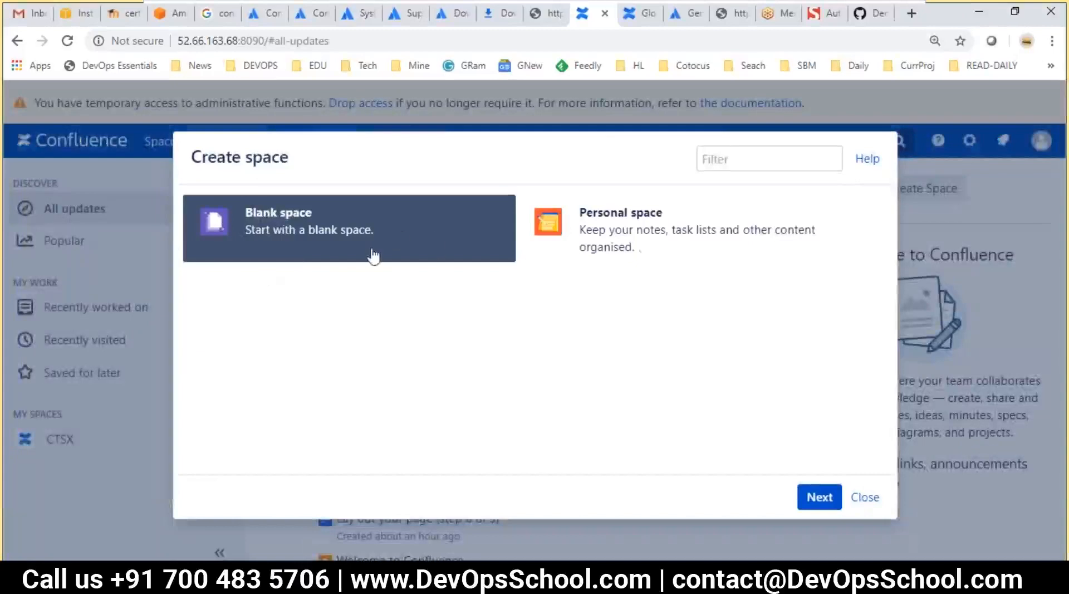
click(640, 14)
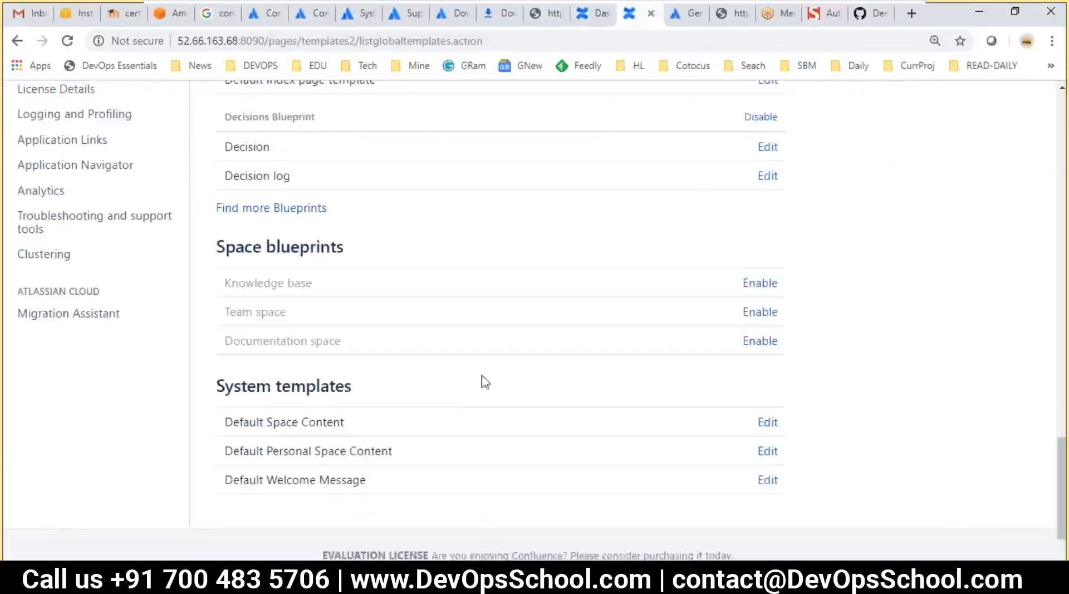
scroll(333, 443, down, 3)
drag(273, 373, 348, 372)
drag(241, 334, 342, 368)
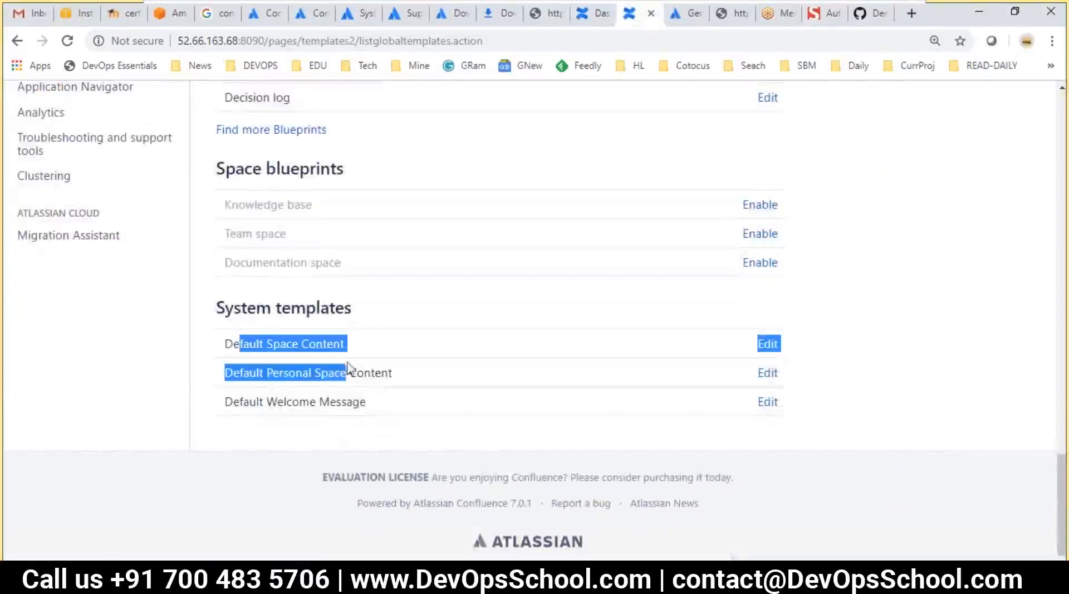
click(173, 392)
scroll(191, 393, up, 3)
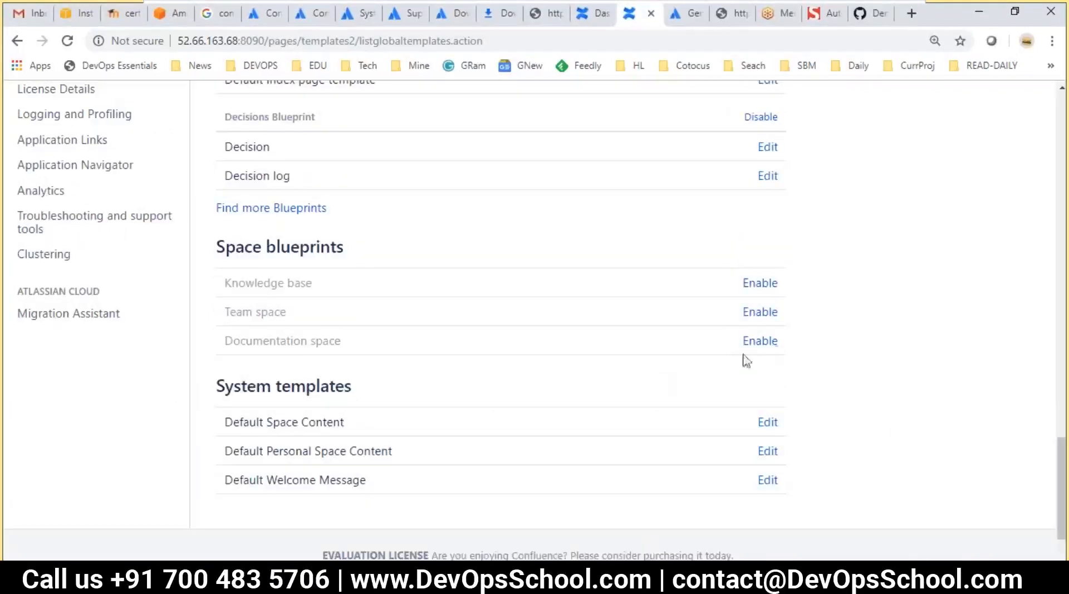
click(749, 284)
click(755, 314)
click(759, 345)
scroll(632, 377, up, 1)
scroll(403, 393, up, 4)
scroll(403, 394, down, 4)
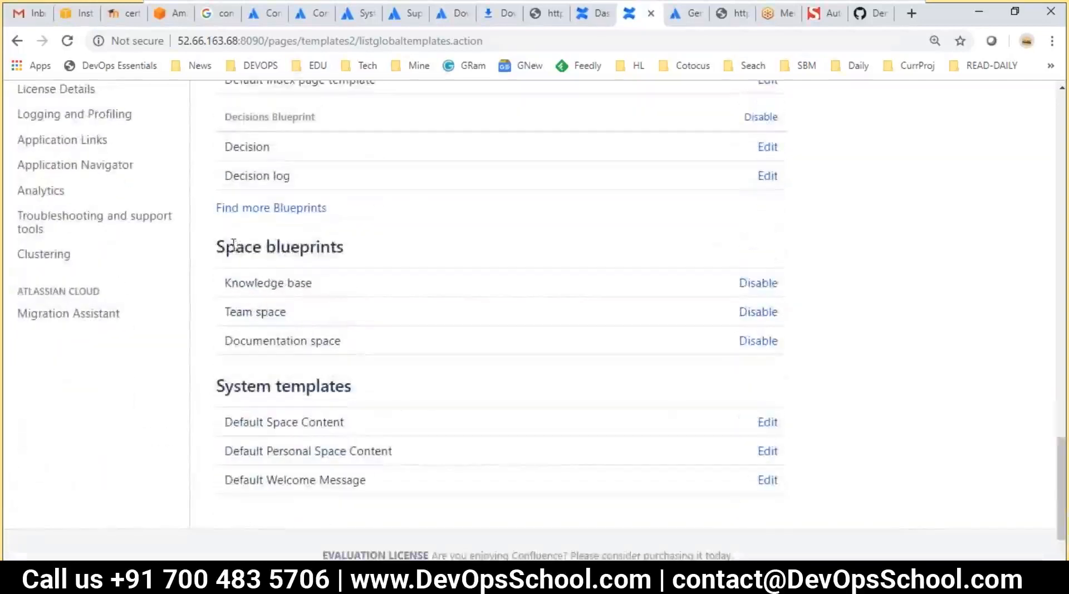
drag(234, 245, 316, 375)
scroll(226, 425, up, 10)
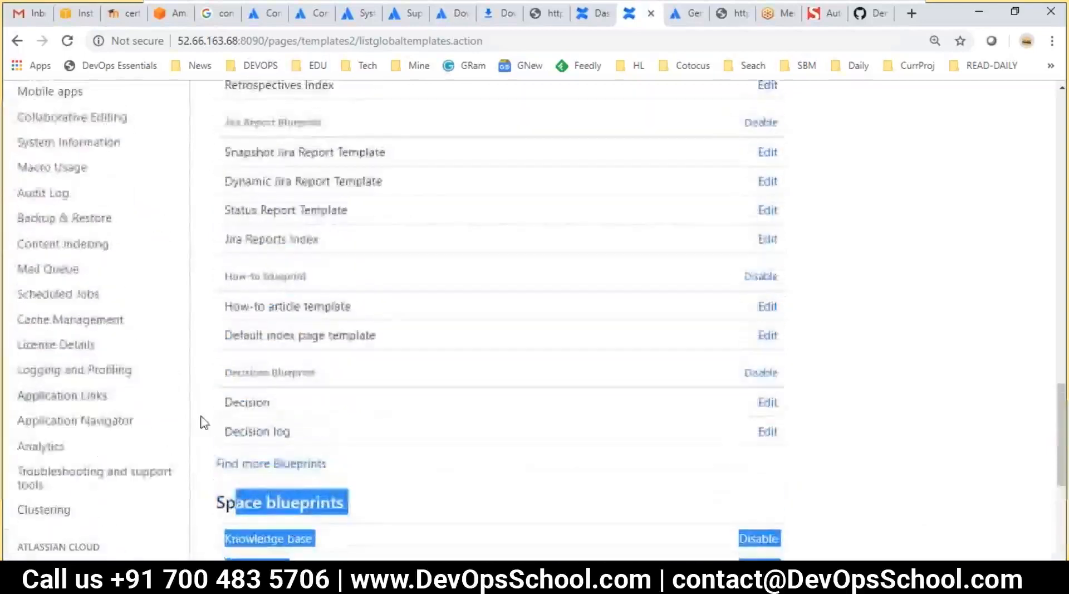
scroll(231, 427, up, 15)
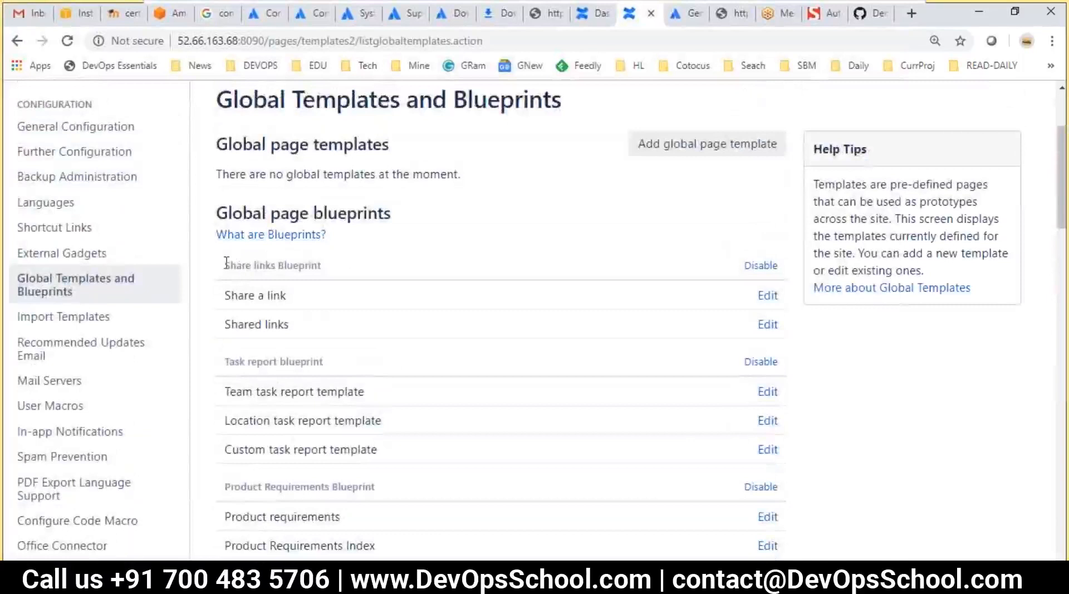
drag(247, 269, 372, 326)
drag(258, 363, 341, 369)
scroll(372, 384, down, 2)
click(264, 330)
drag(264, 330, 374, 330)
scroll(406, 385, down, 2)
mouse_move(264, 348)
mouse_down()
mouse_move(333, 349)
mouse_move(356, 368)
mouse_up()
scroll(356, 368, down, 2)
drag(232, 365, 341, 418)
scroll(341, 417, down, 2)
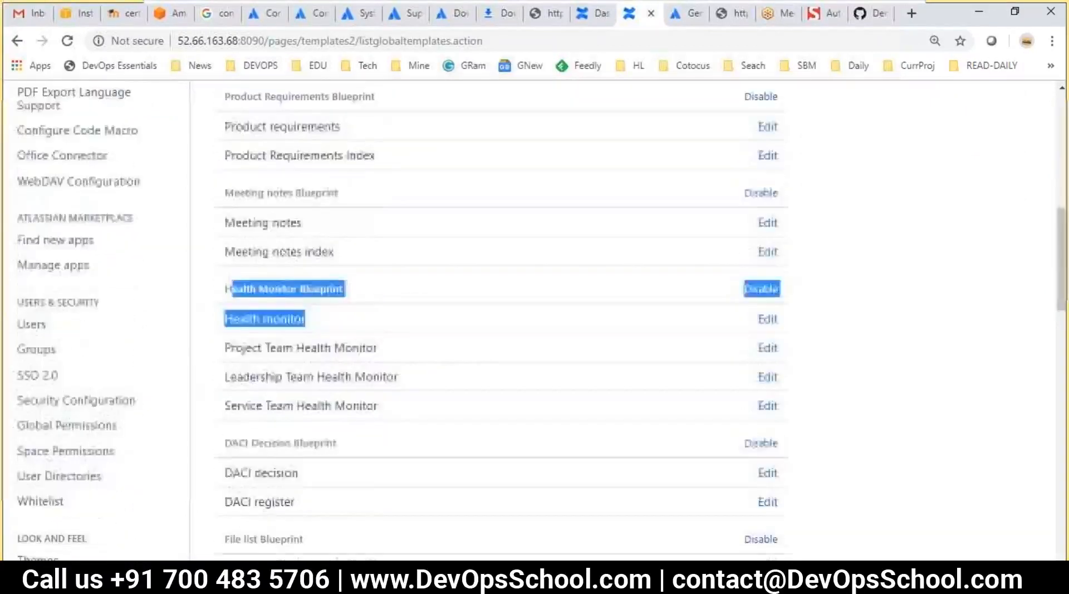
scroll(375, 417, up, 10)
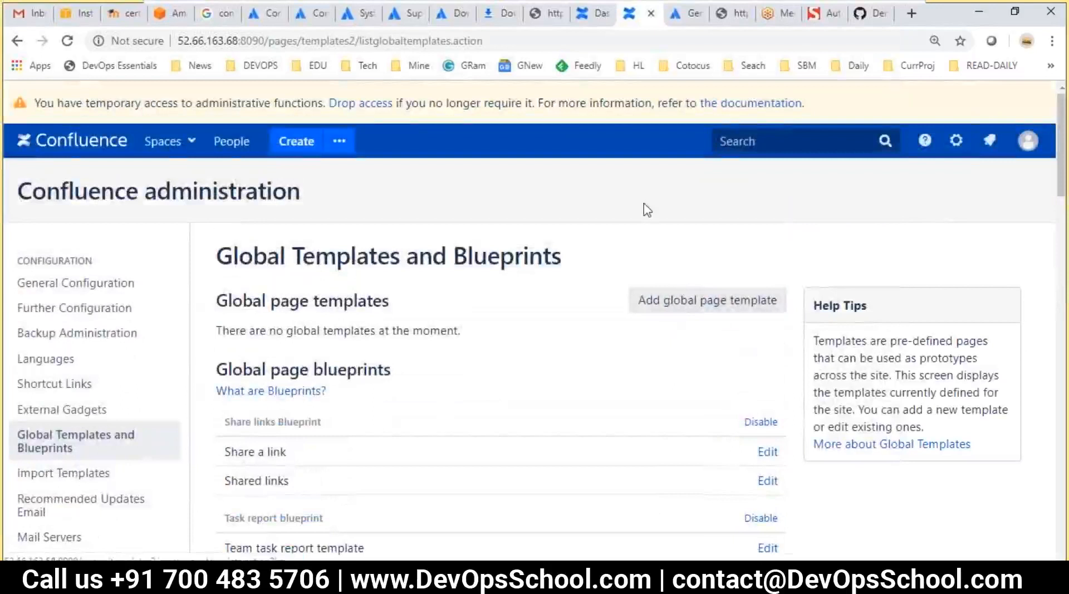
Clear the leftover dialog, reload the dashboard, and create a Personal space for the admin
click(583, 12)
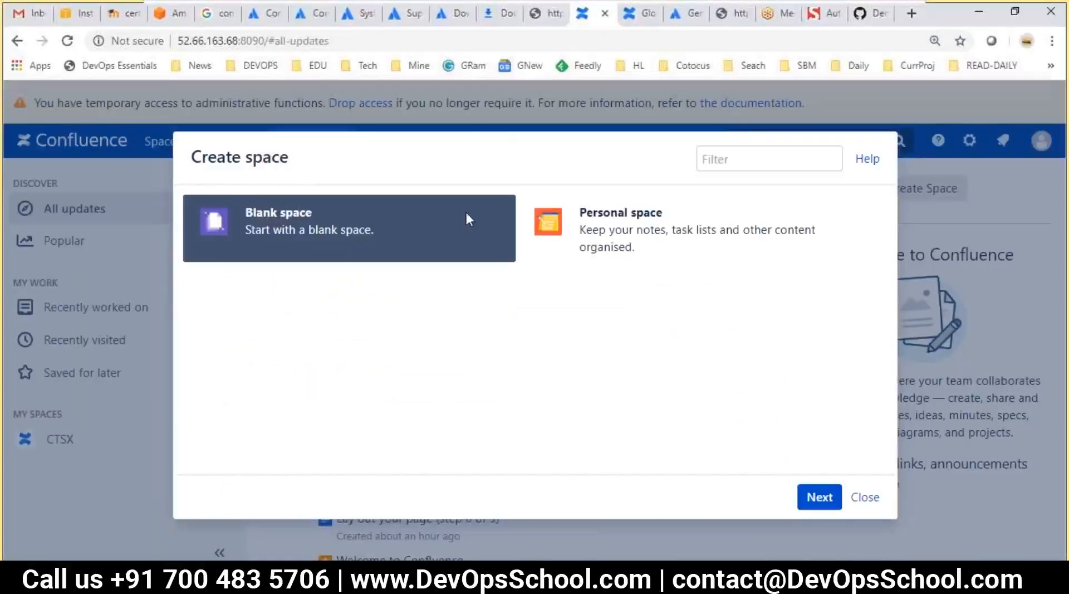
click(865, 496)
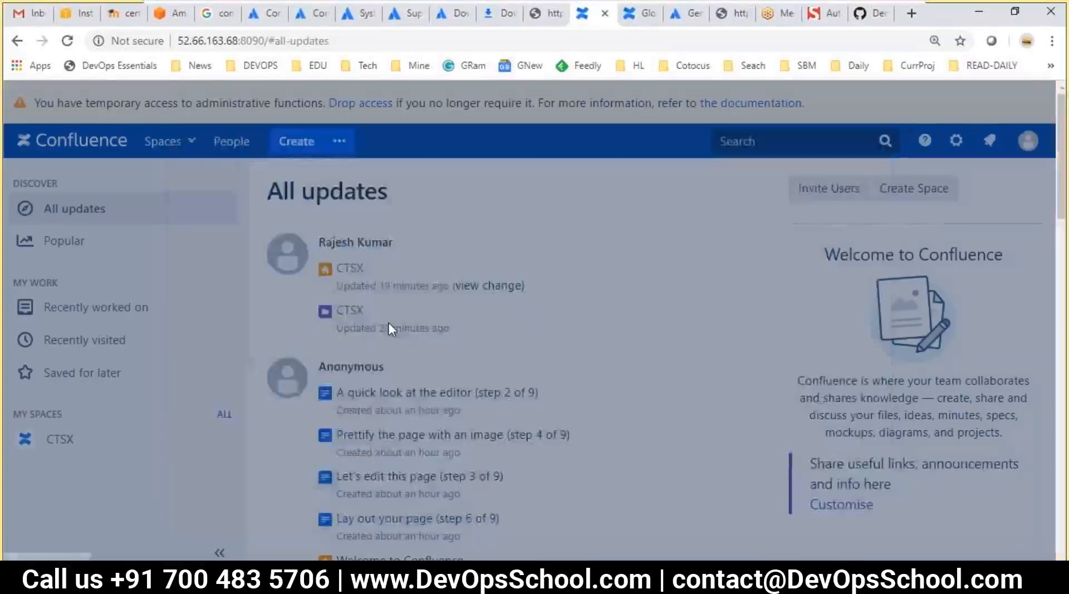
click(66, 41)
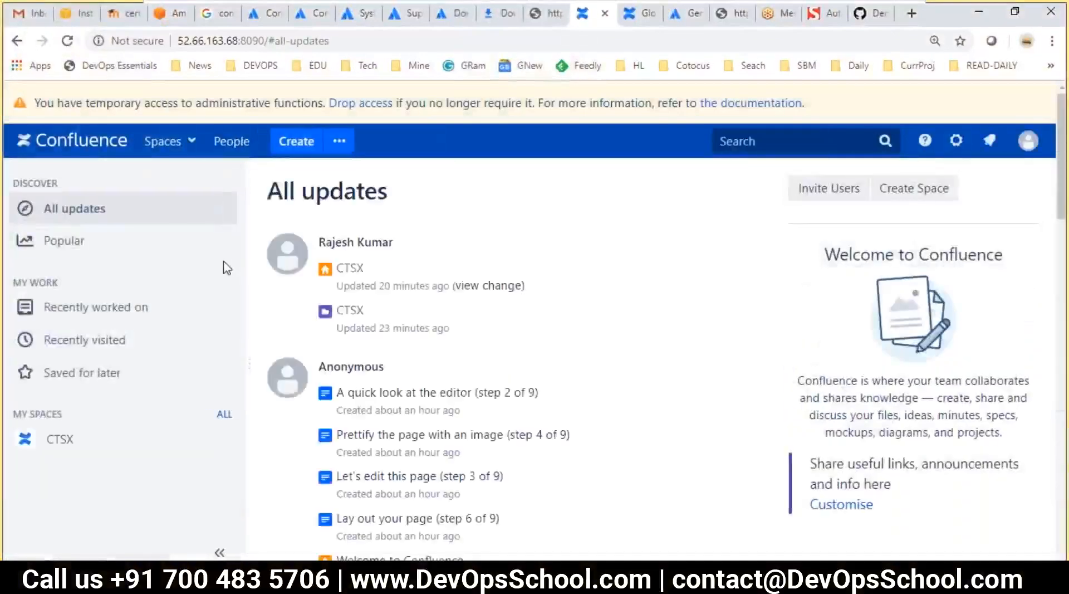
click(186, 146)
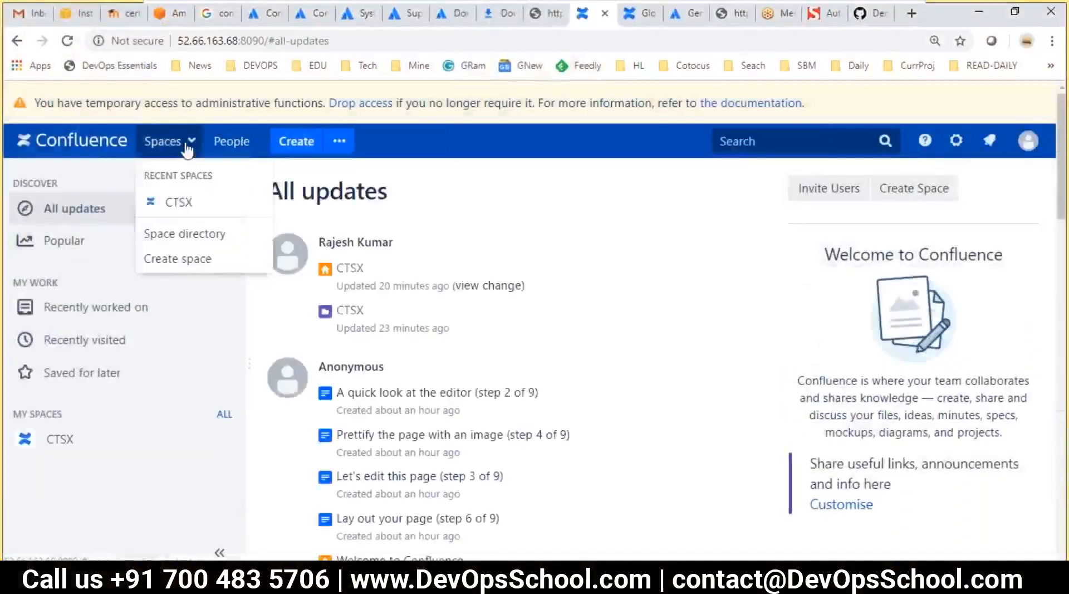
click(177, 258)
click(620, 243)
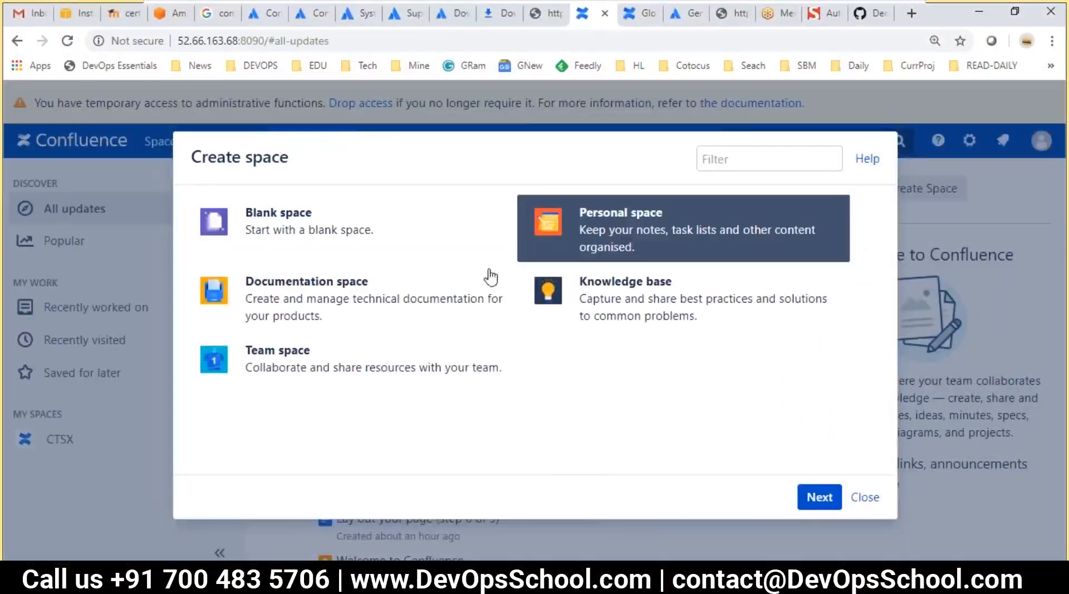
click(820, 497)
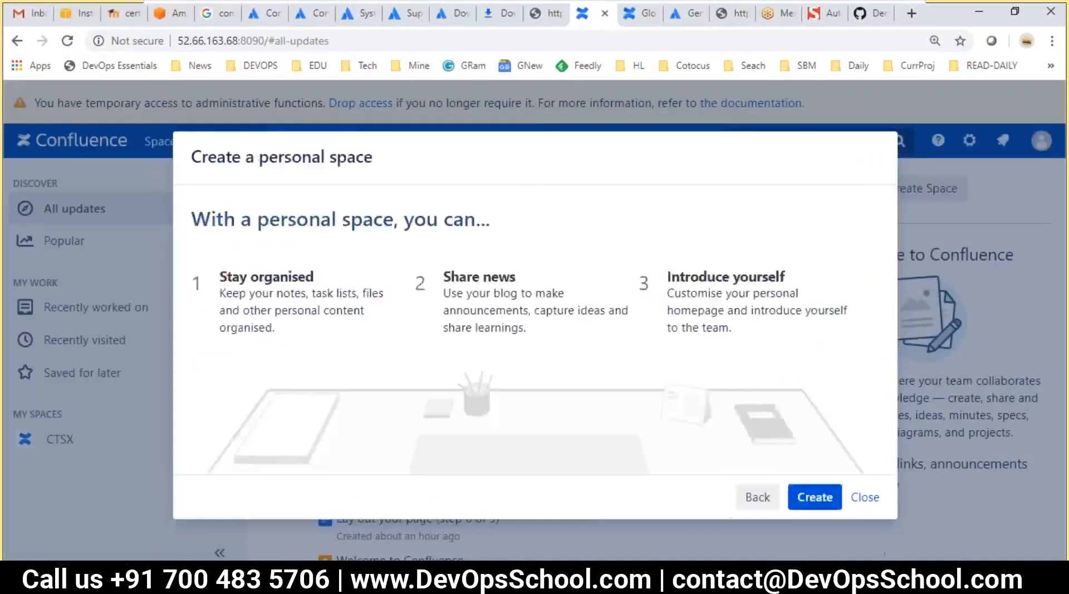
click(817, 498)
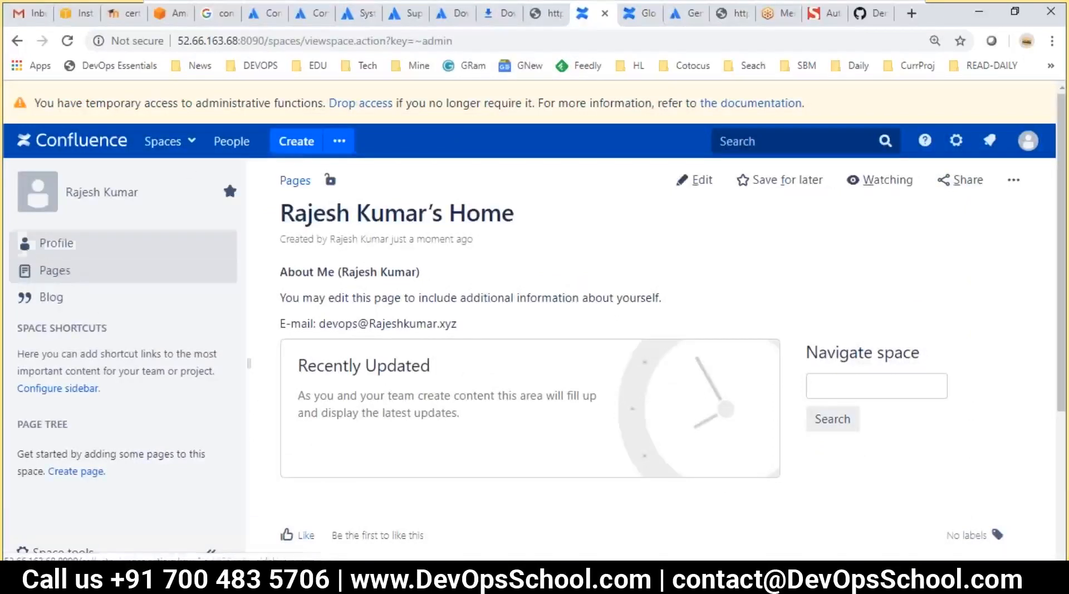
Visit the personal space's home page, then start a new Documentation space
click(159, 140)
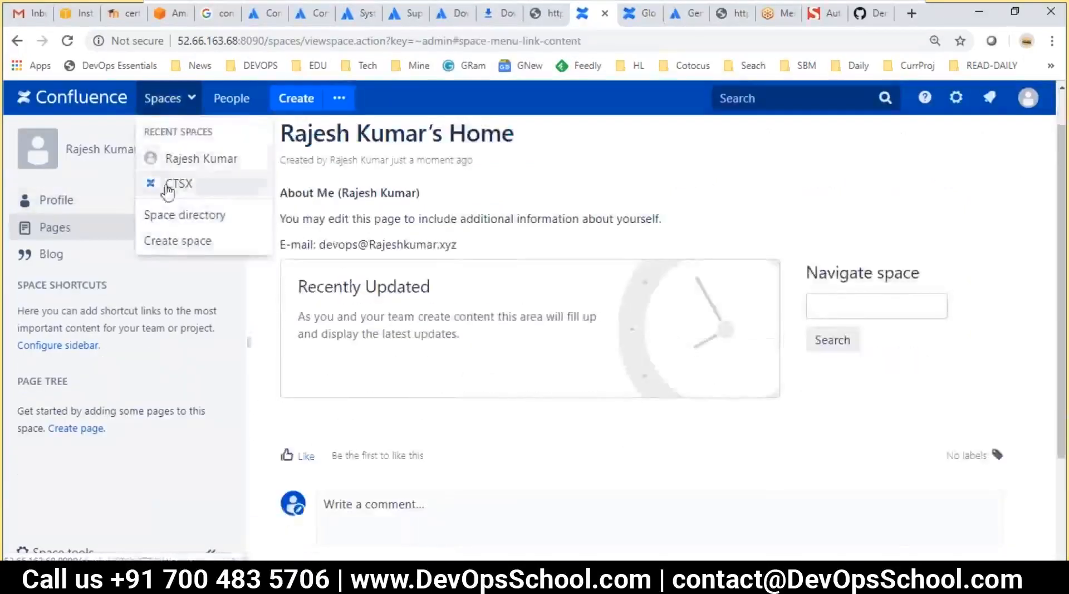
click(184, 165)
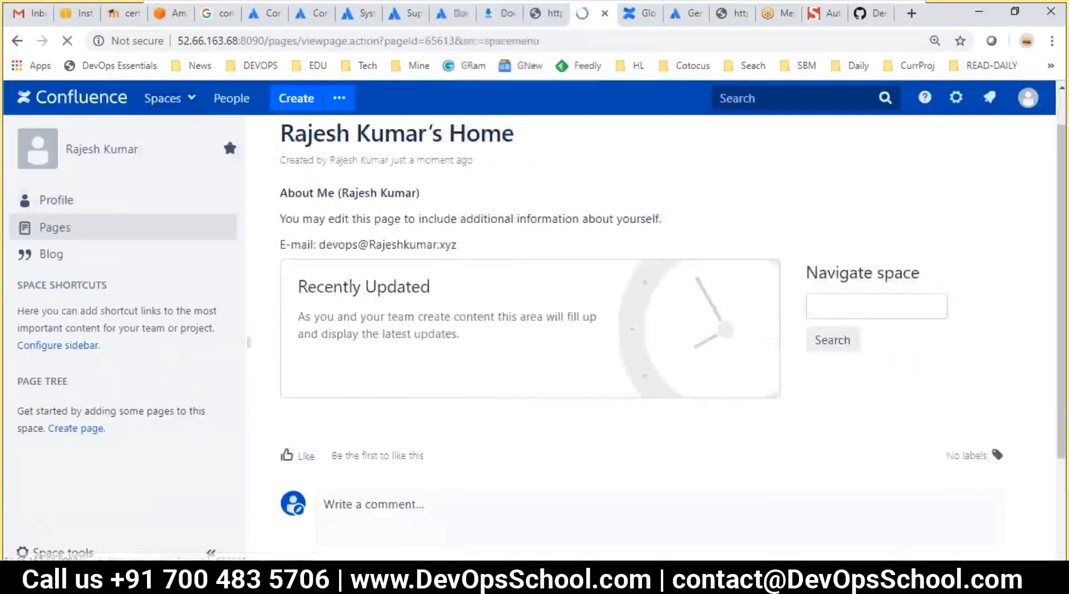
click(161, 141)
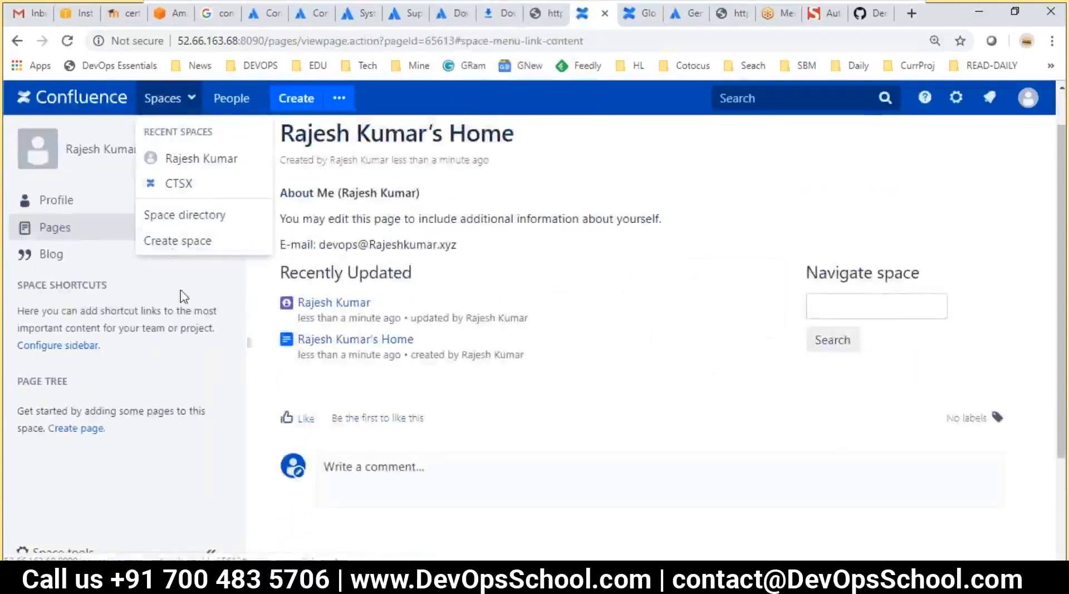
click(173, 243)
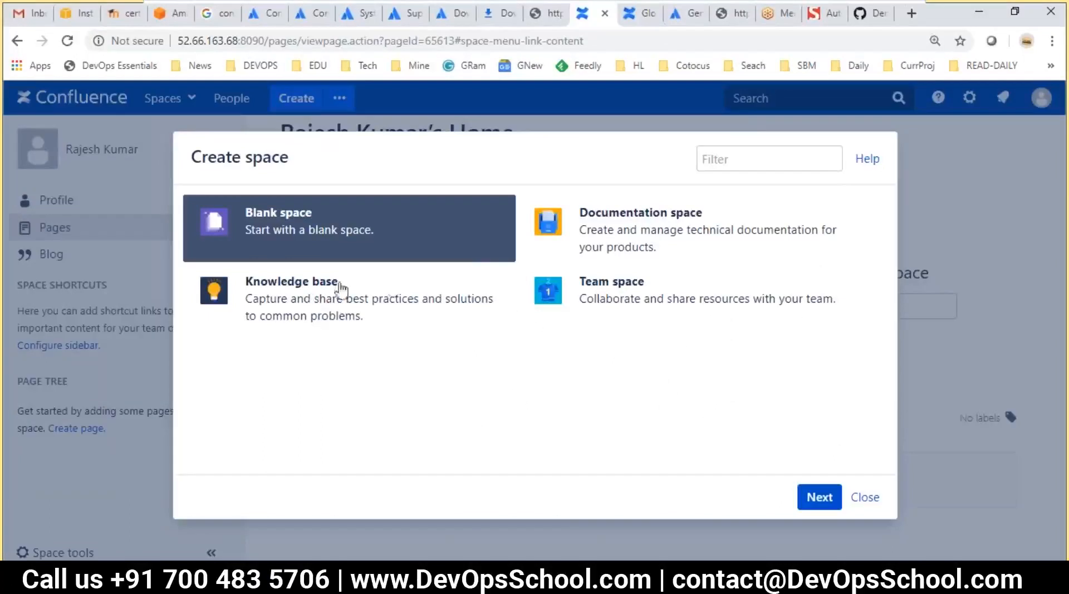
click(642, 244)
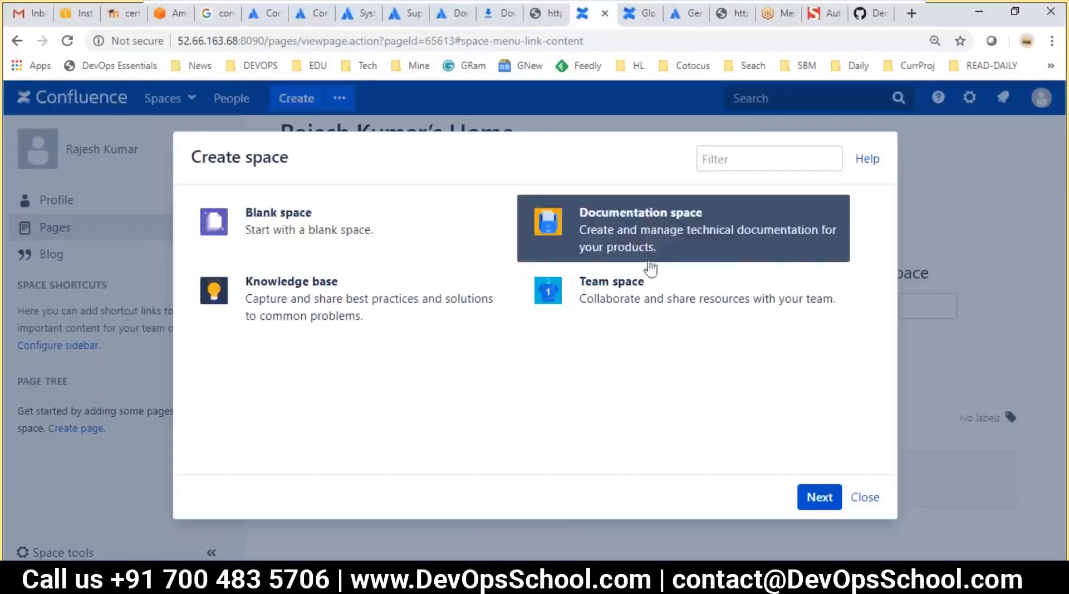
click(819, 497)
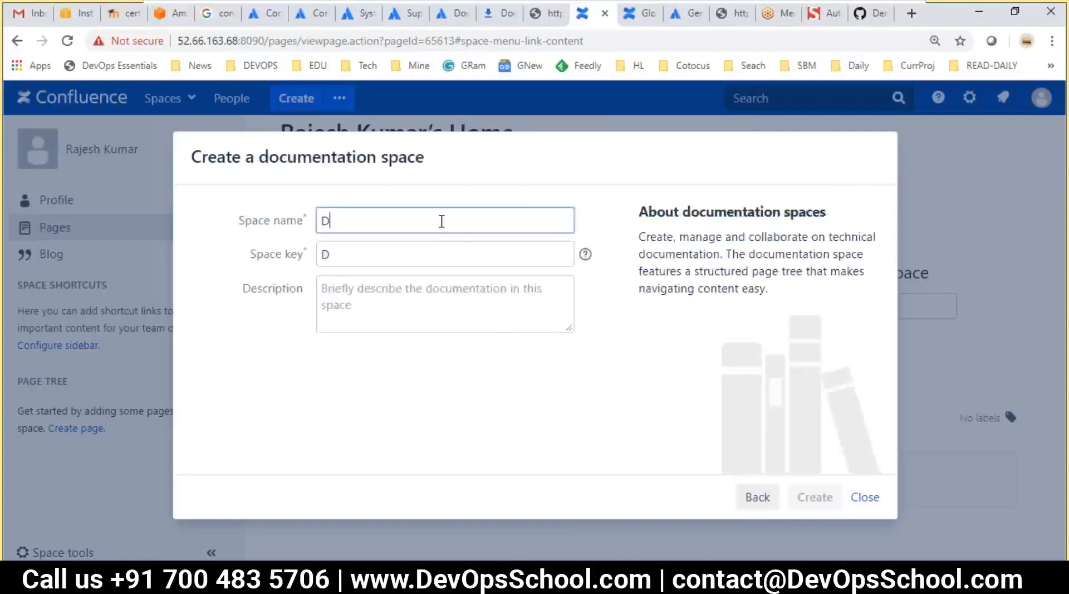
Name the space 'Ctx documentation spaces' with key CDS and create it
drag(685, 207, 821, 201)
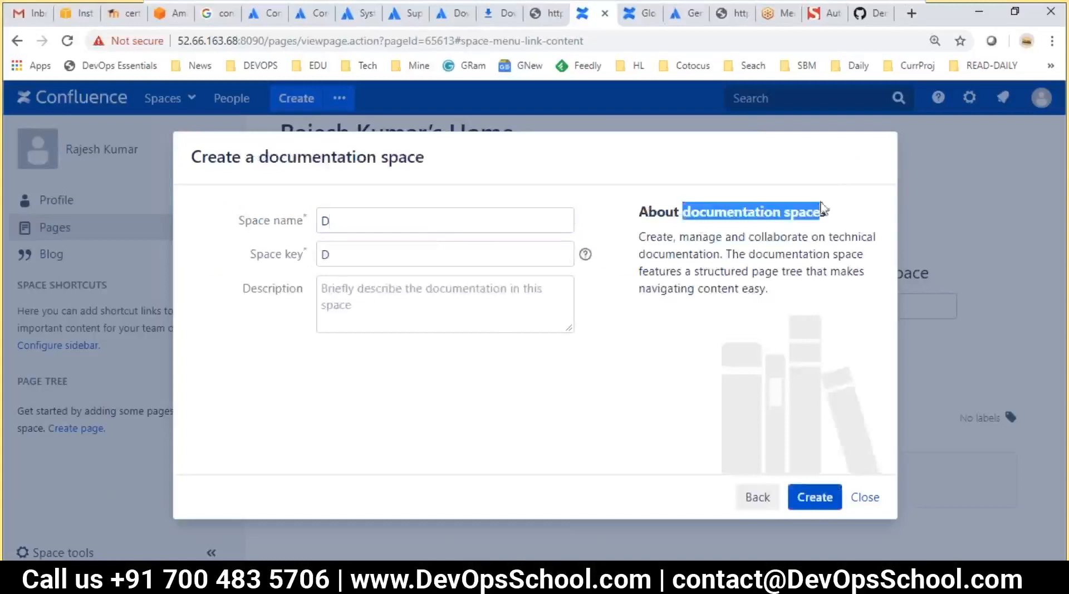
key(ctrl+c)
click(269, 213)
key(ctrl+a)
key(ctrl+v)
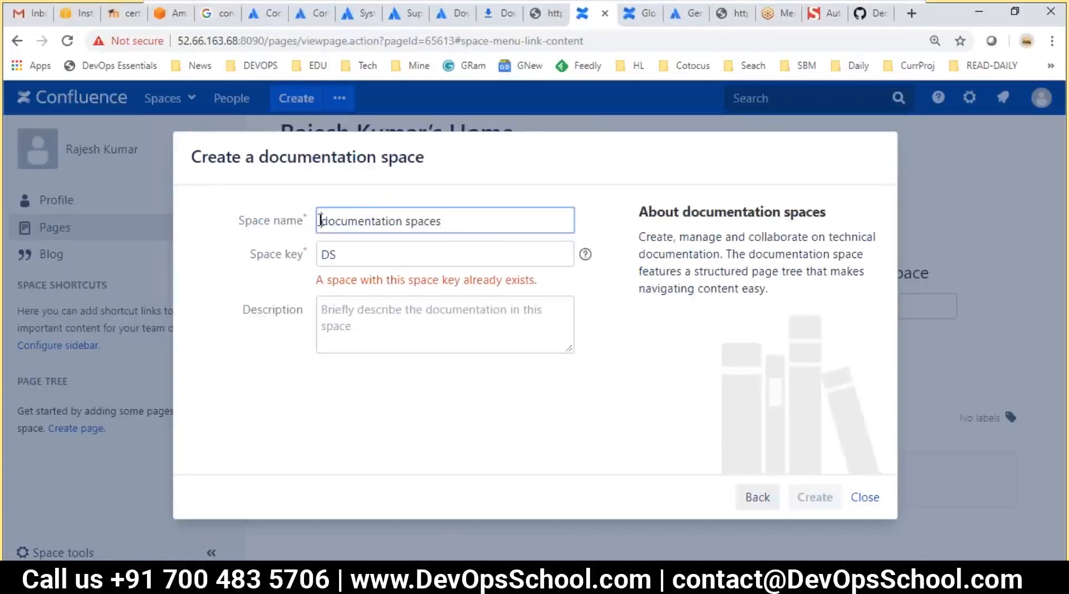
text(Ctts)
key(BackSpace)
key(BackSpace)
text(x)
click(424, 287)
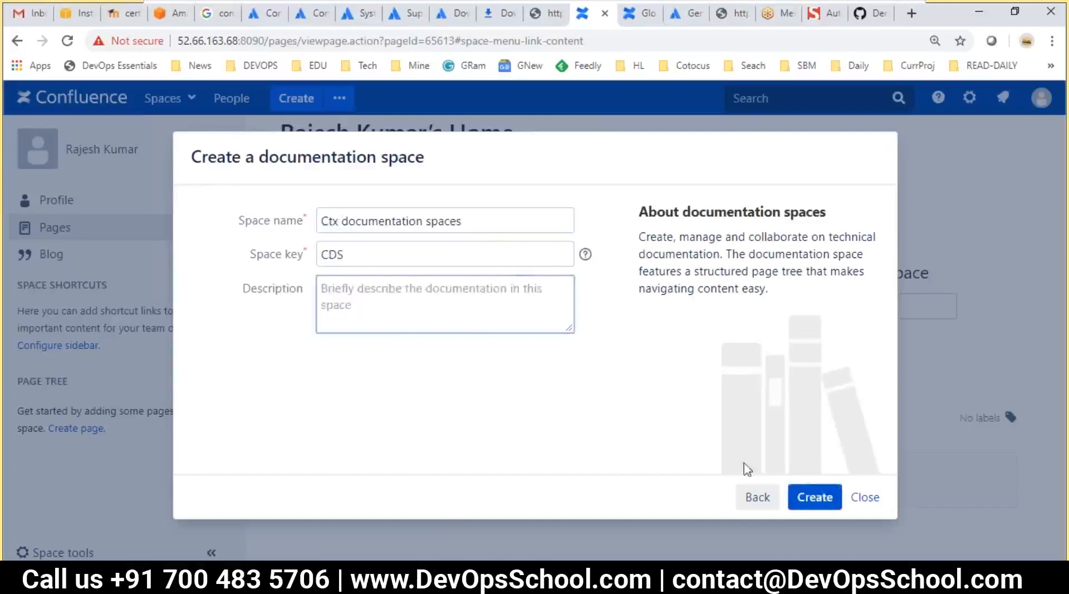
click(813, 496)
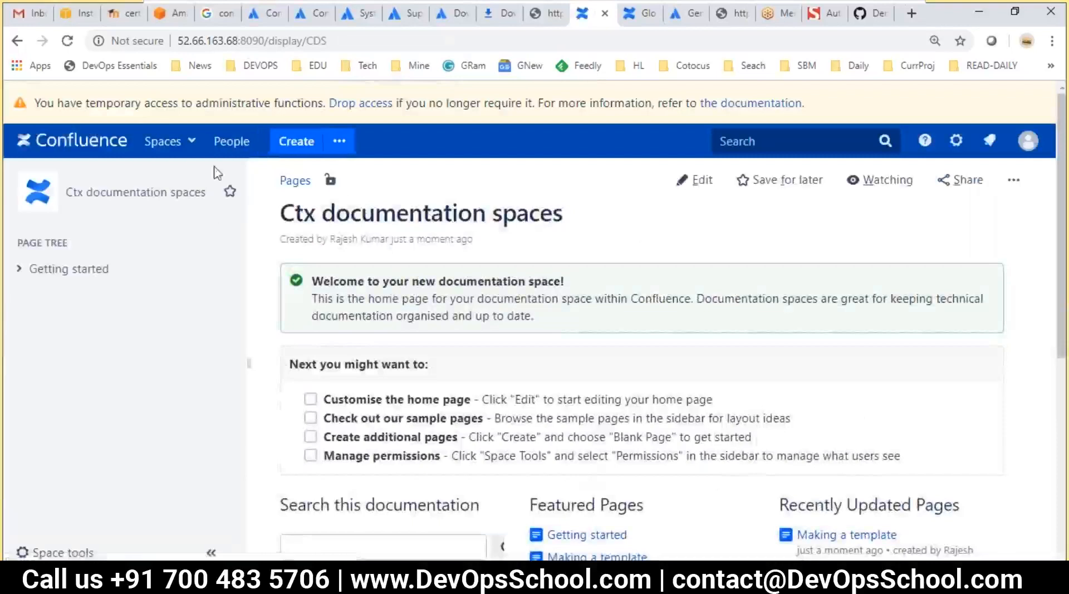
click(190, 142)
Create a Knowledge base space named 'knowledge bases' (key KB), then reopen the personal space home
click(198, 267)
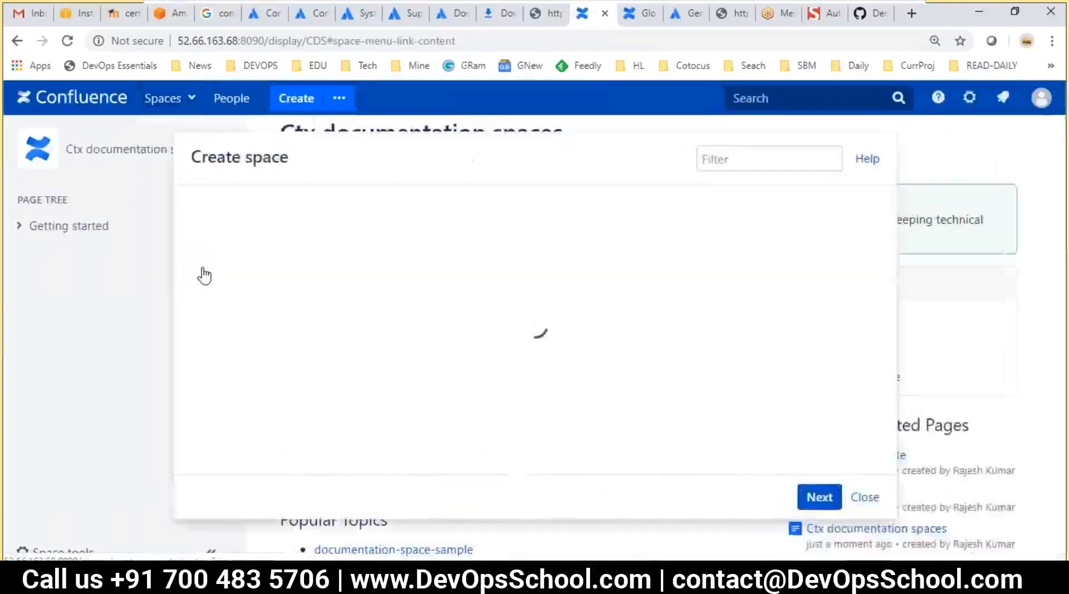
click(328, 298)
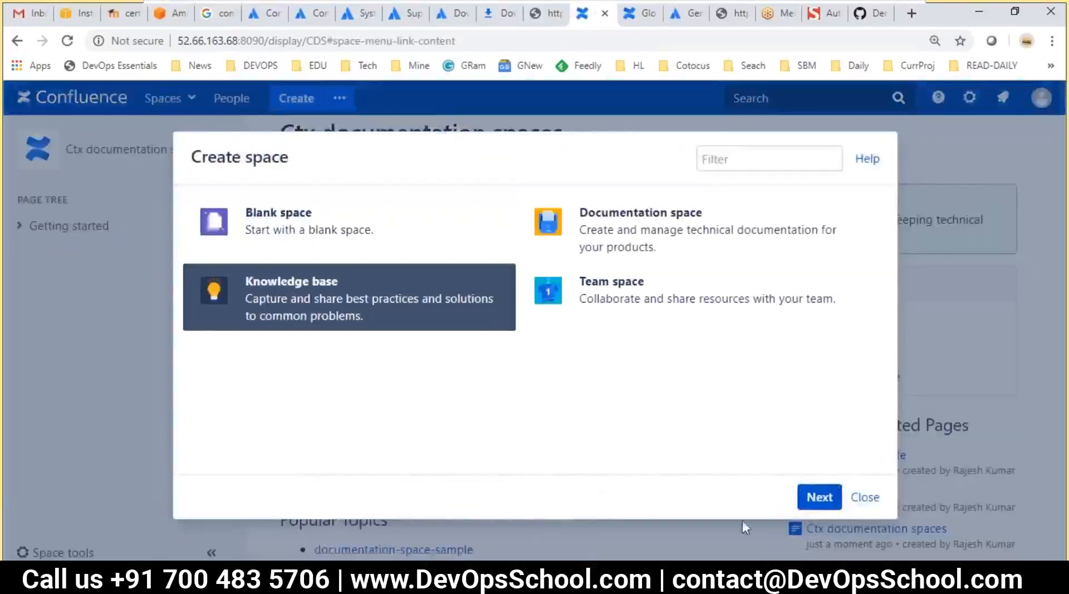
click(819, 496)
drag(685, 214, 863, 220)
click(434, 225)
key(ctrl+v)
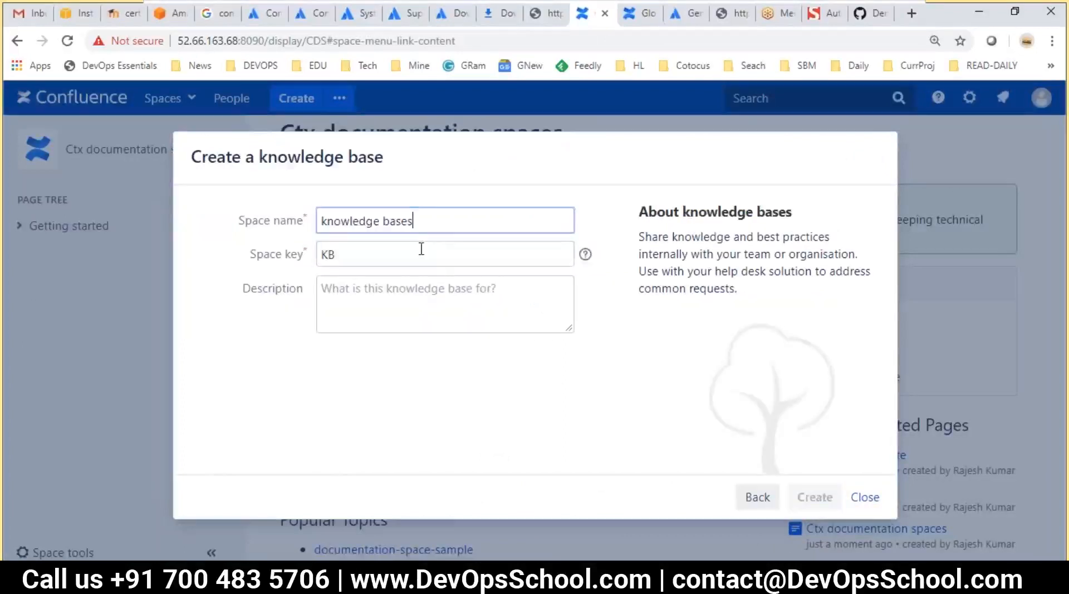
double_click(421, 249)
click(815, 505)
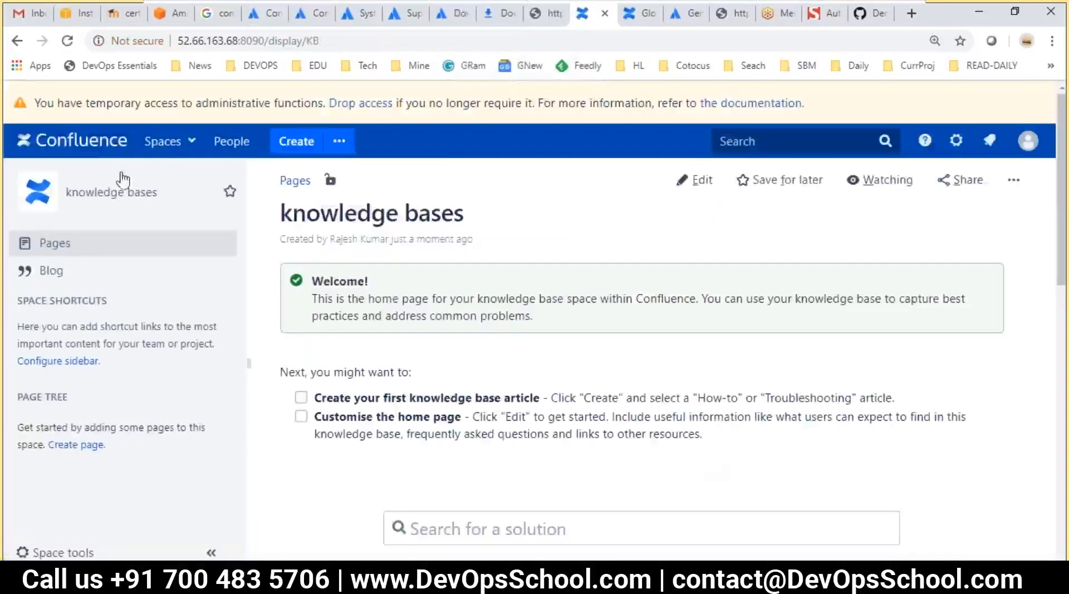
click(169, 143)
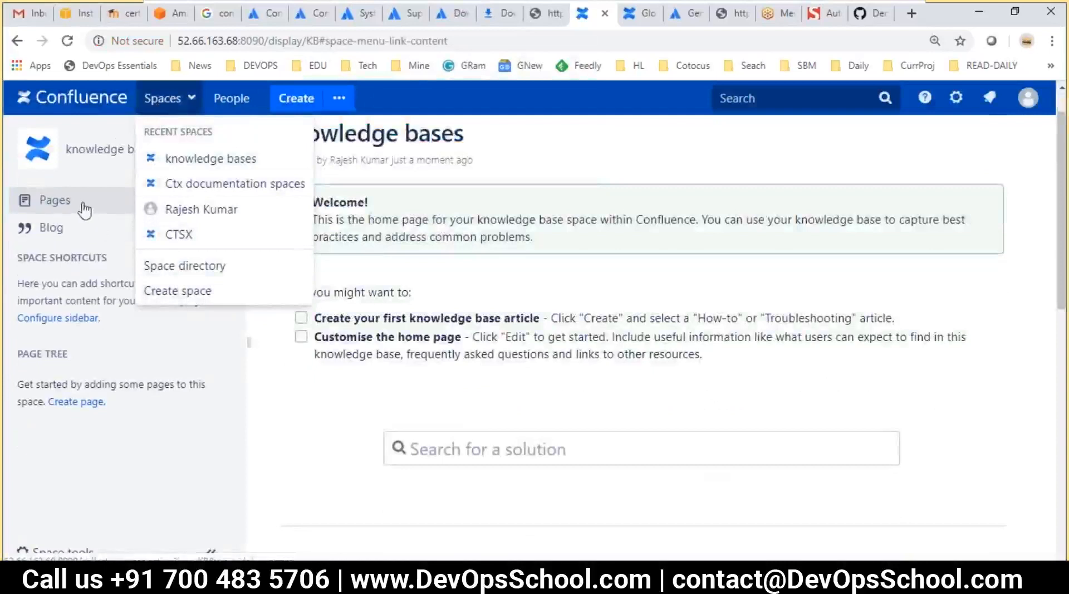
click(179, 234)
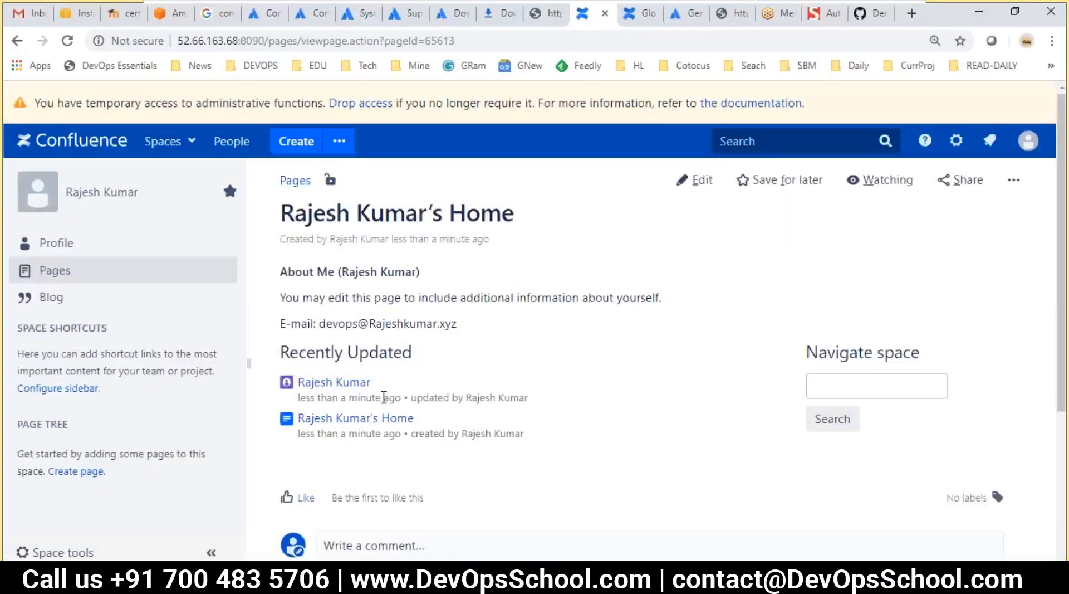
Visit the knowledge bases and Ctx documentation spaces spaces, then open the Space directory
scroll(385, 409, down, 1)
scroll(385, 409, up, 1)
click(167, 141)
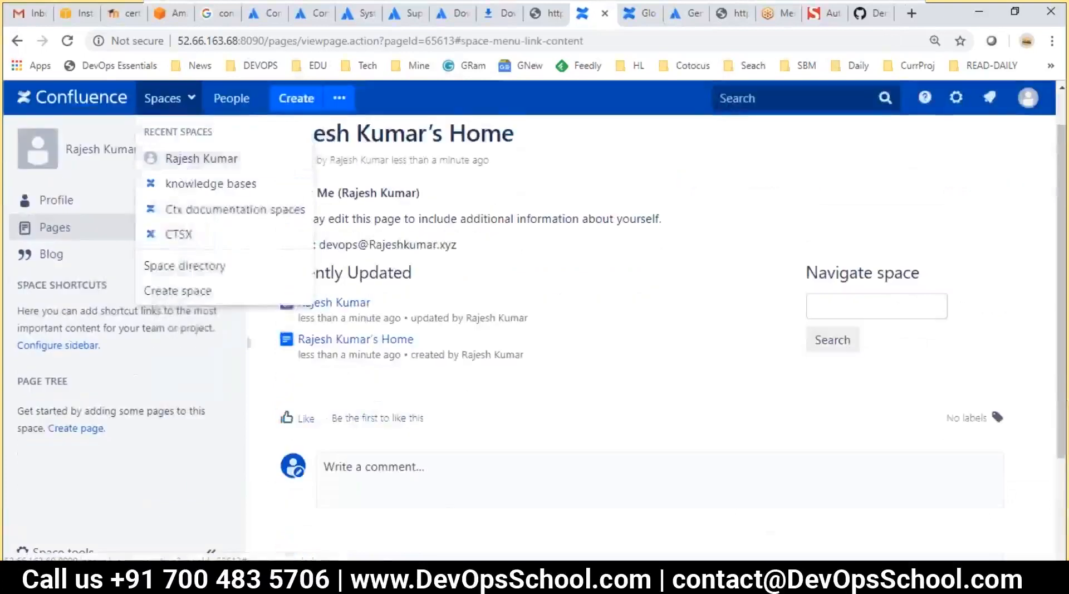
click(191, 182)
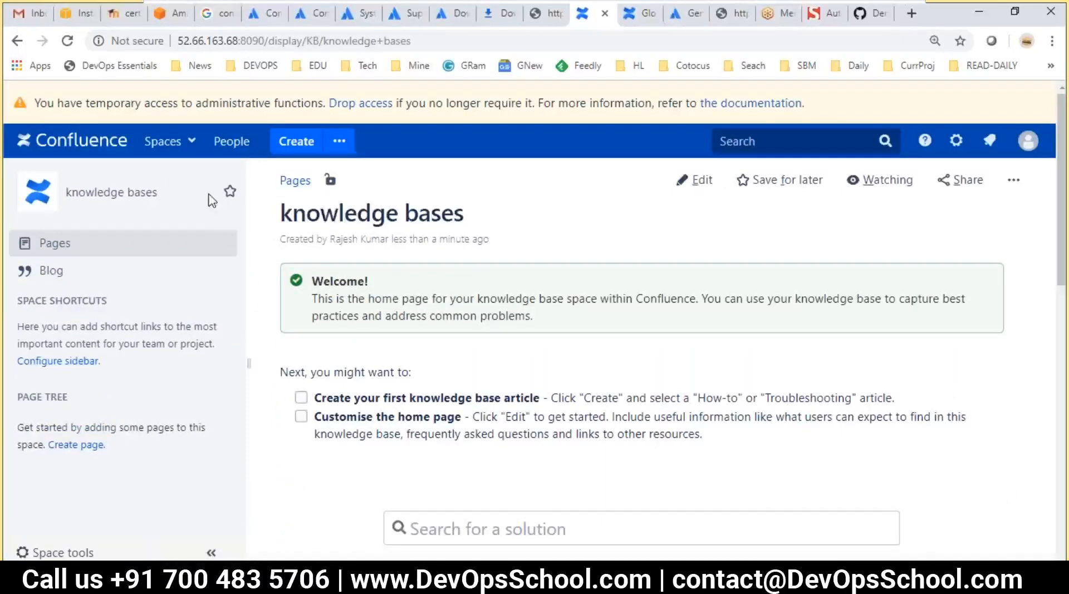
drag(327, 212, 418, 215)
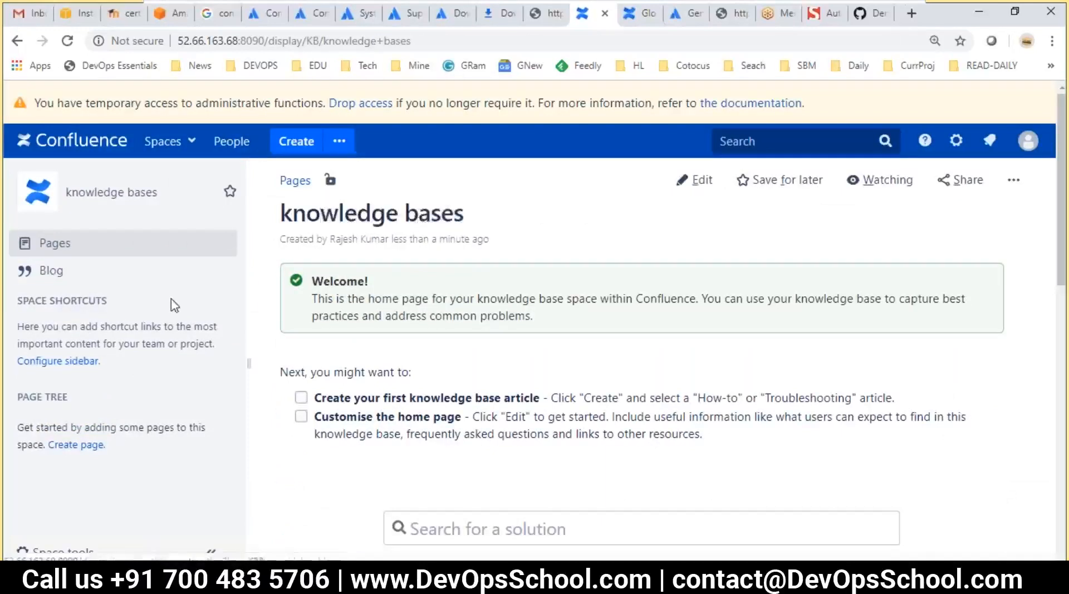
click(168, 141)
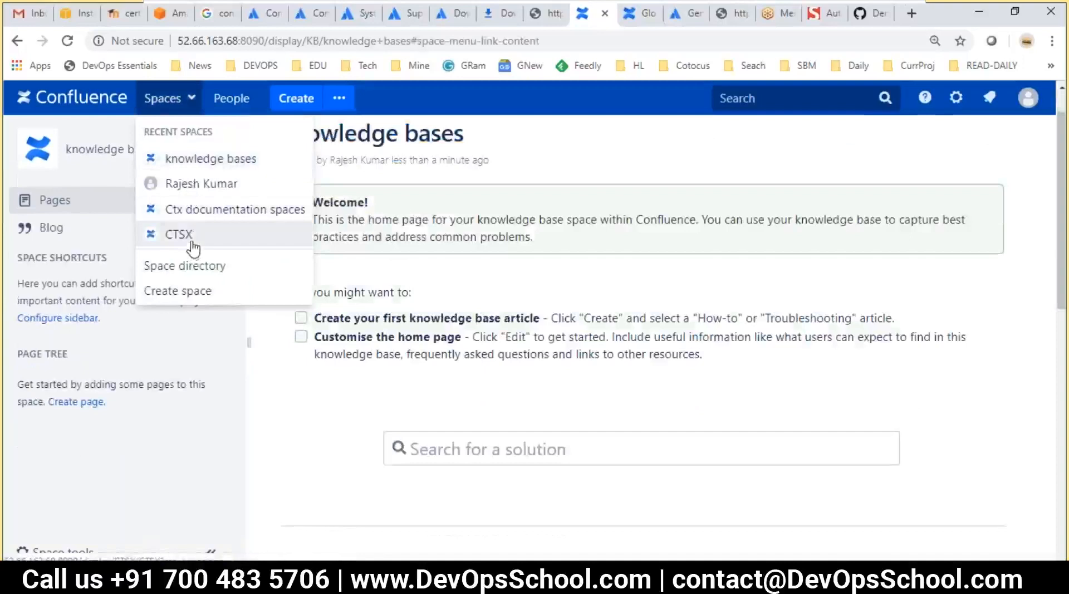
click(191, 211)
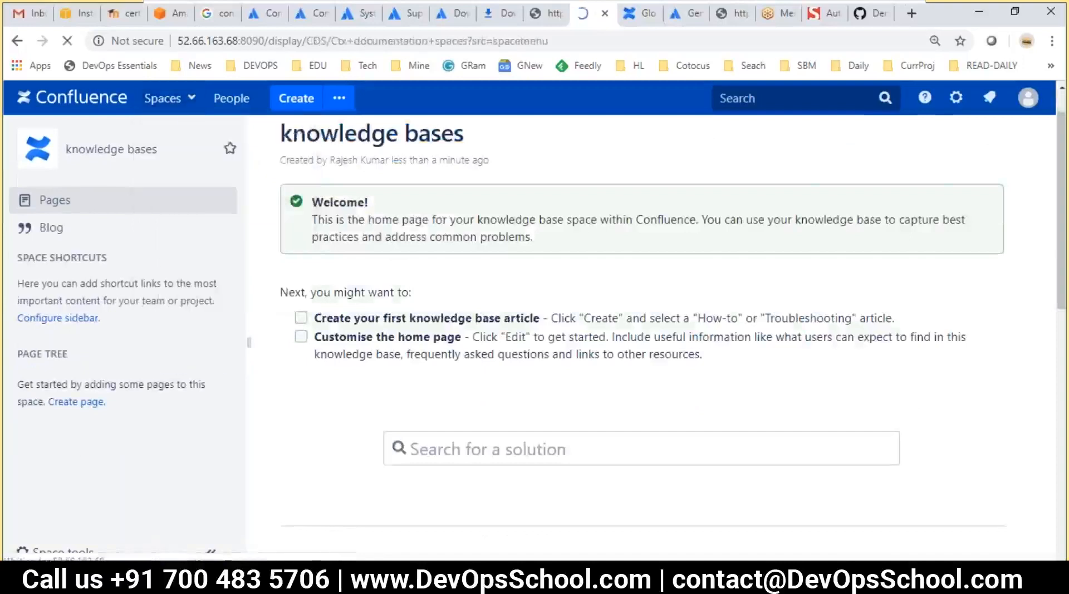
click(167, 141)
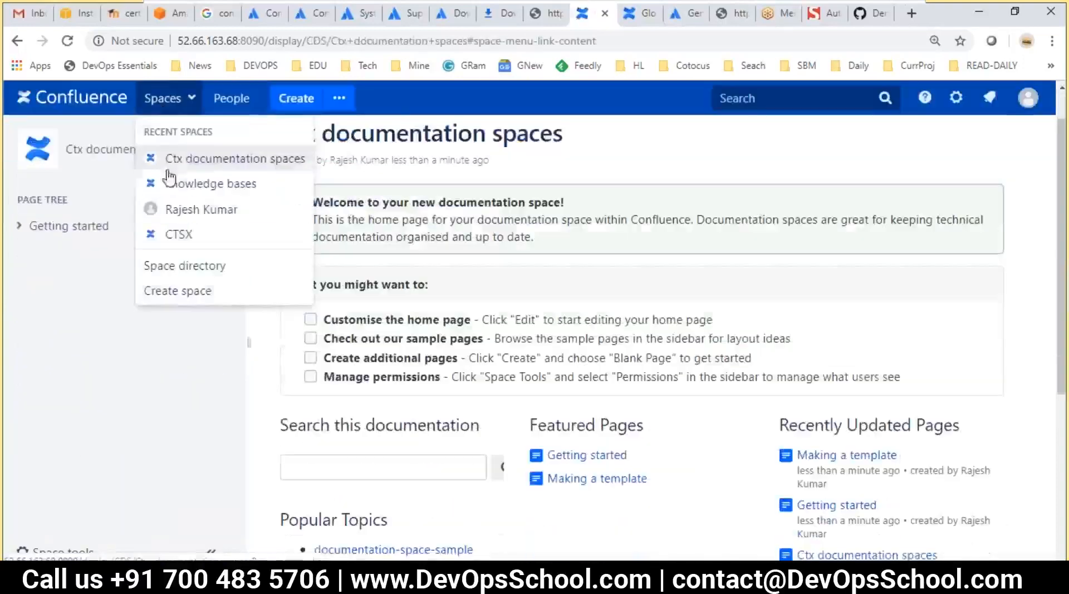
click(197, 271)
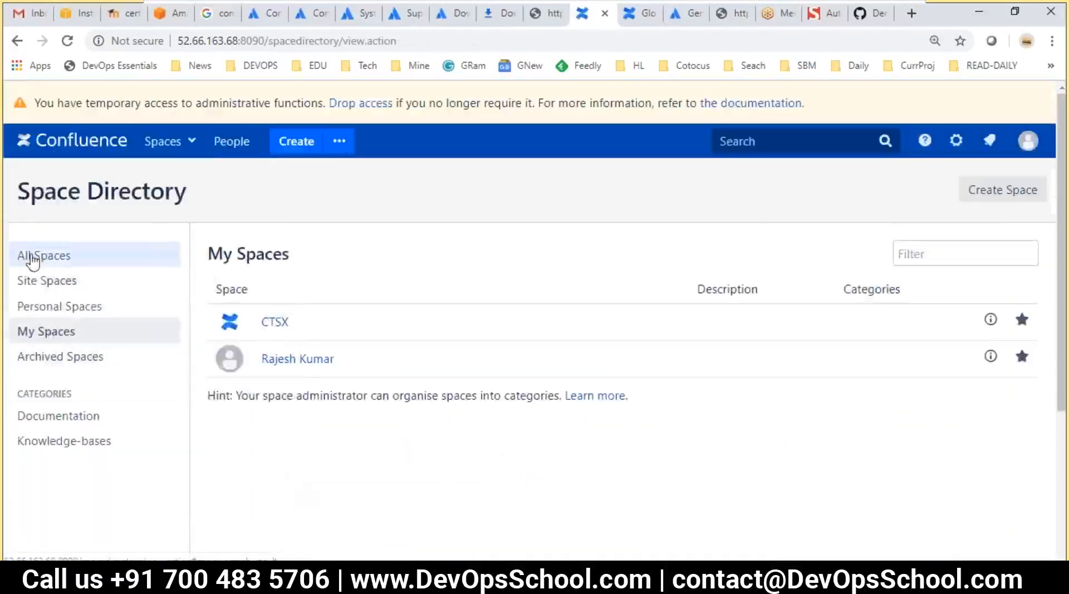
Switch the Space Directory to All Spaces and open the knowledge bases space
click(32, 257)
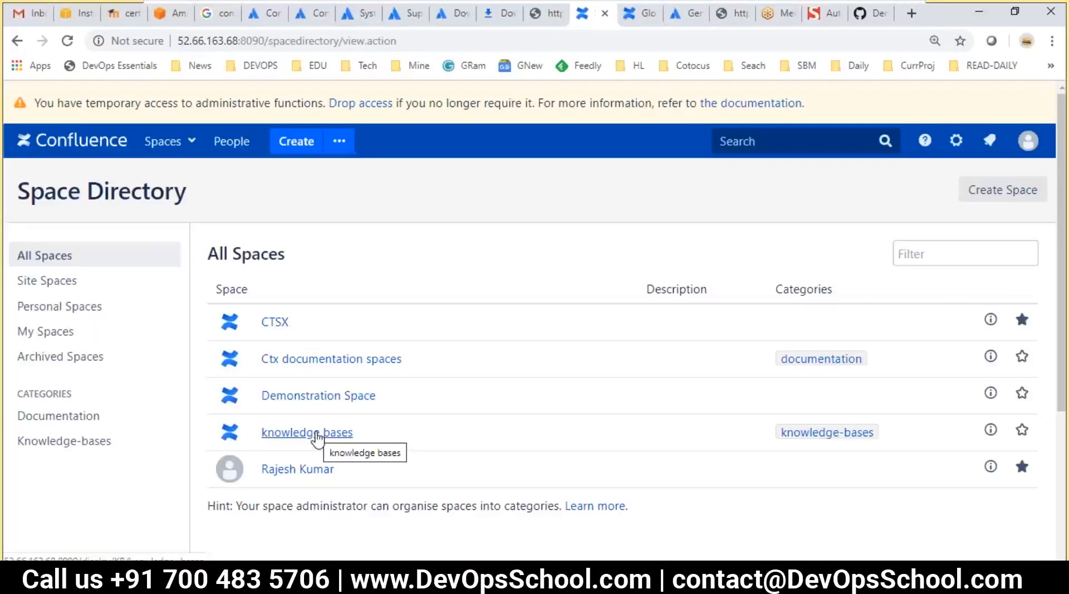
click(317, 436)
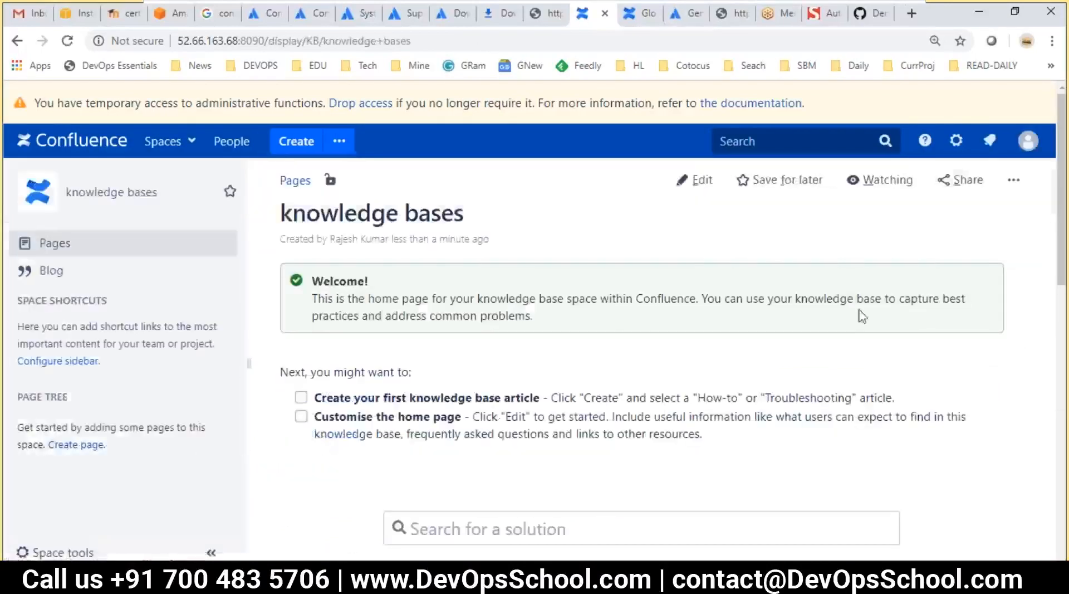
Start deleting the knowledge bases page, then cancel so the page is kept
click(1014, 180)
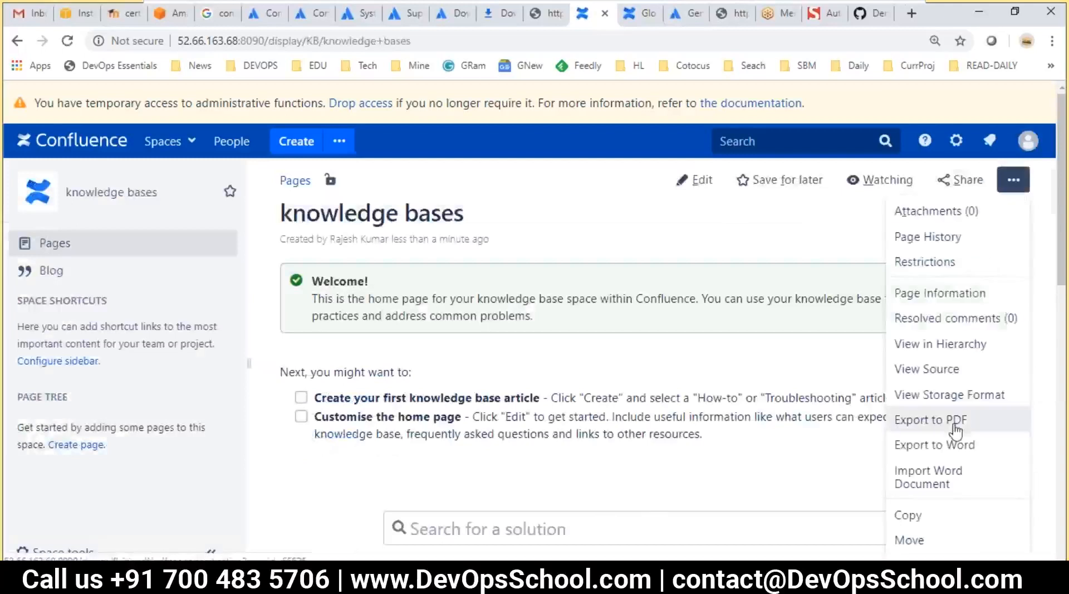
scroll(954, 418, down, 4)
click(909, 481)
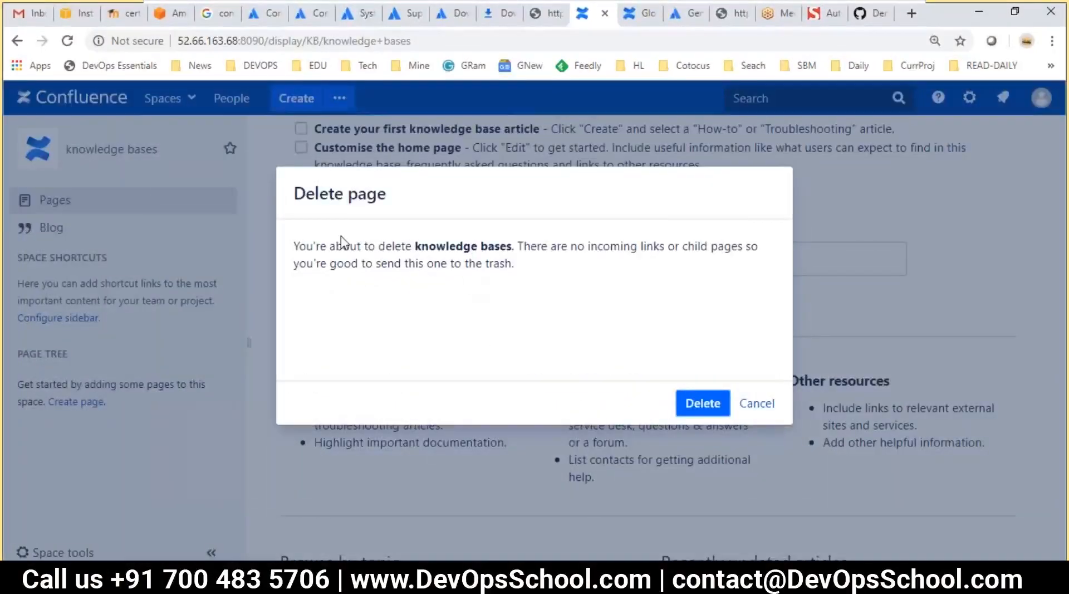
click(753, 405)
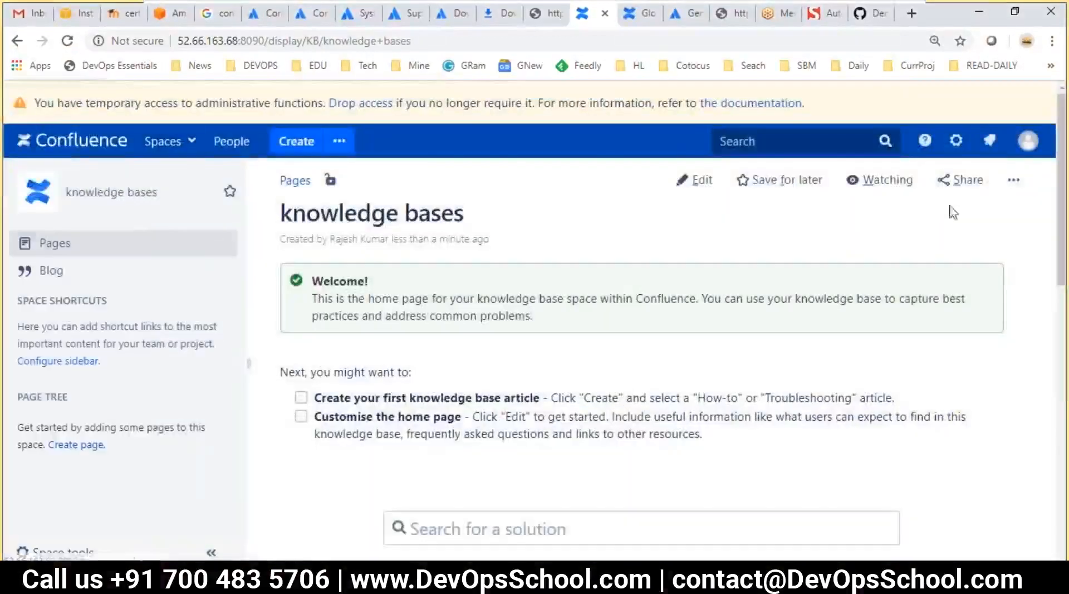
Reopen the page actions menu, then bring up the gear's site administration options
click(1014, 181)
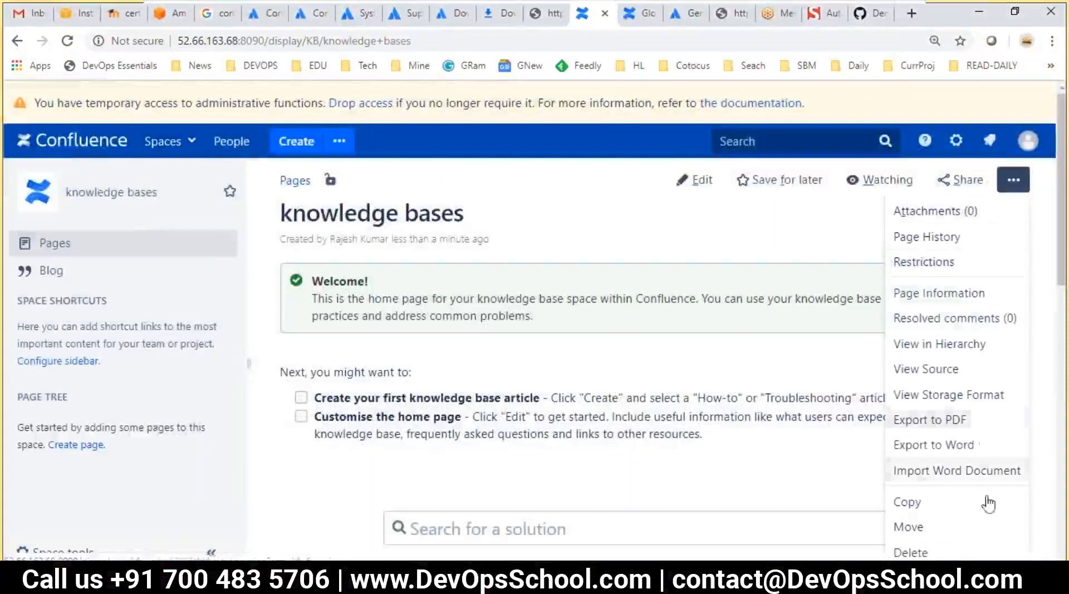
scroll(949, 522, down, 2)
scroll(932, 465, up, 2)
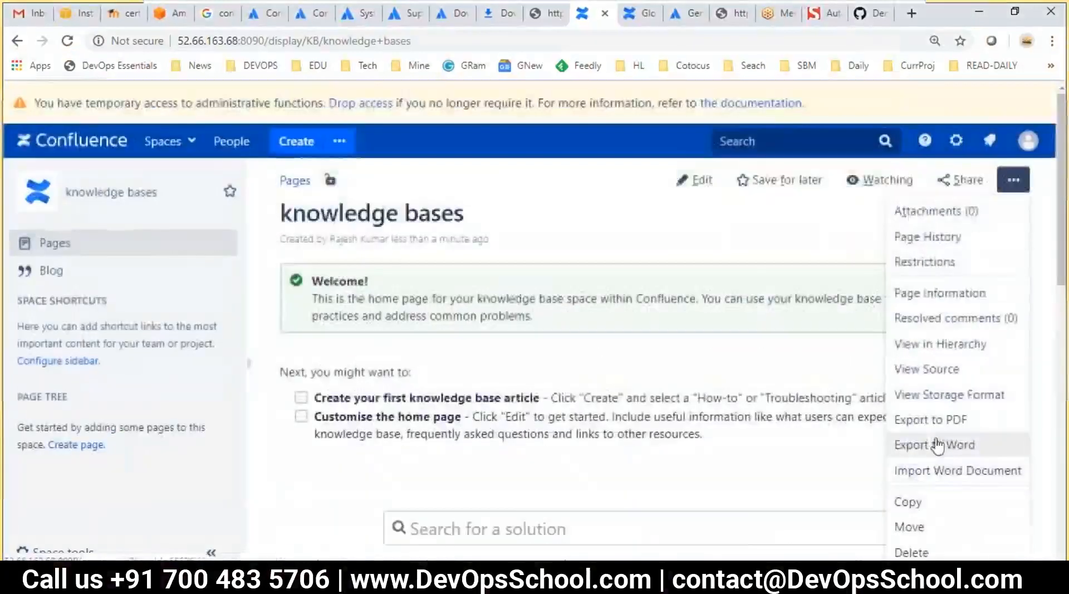
click(961, 143)
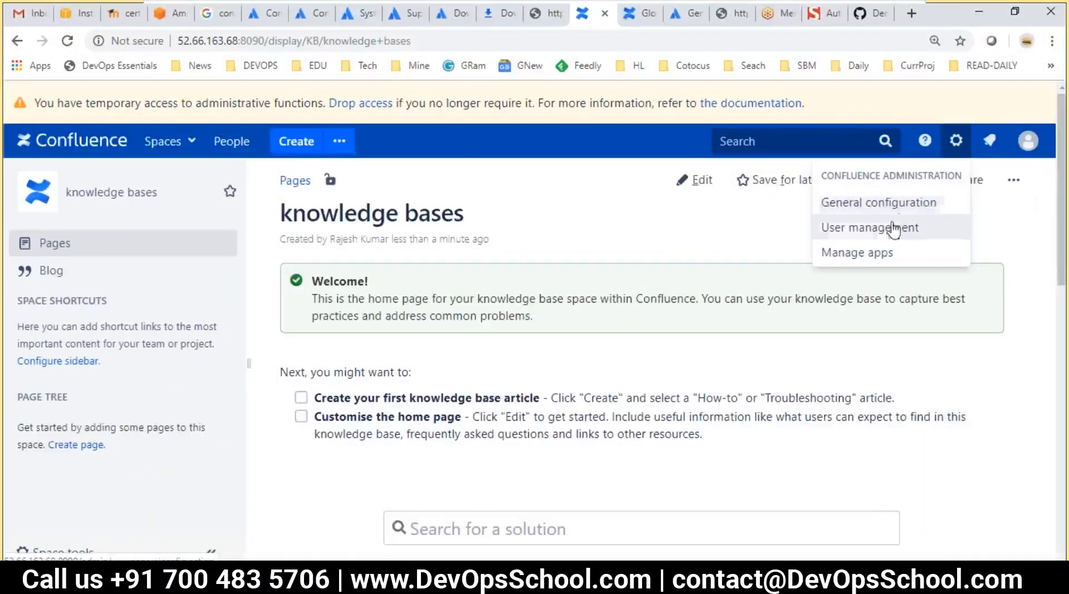
Open General configuration and search its page text for 'space'
click(853, 204)
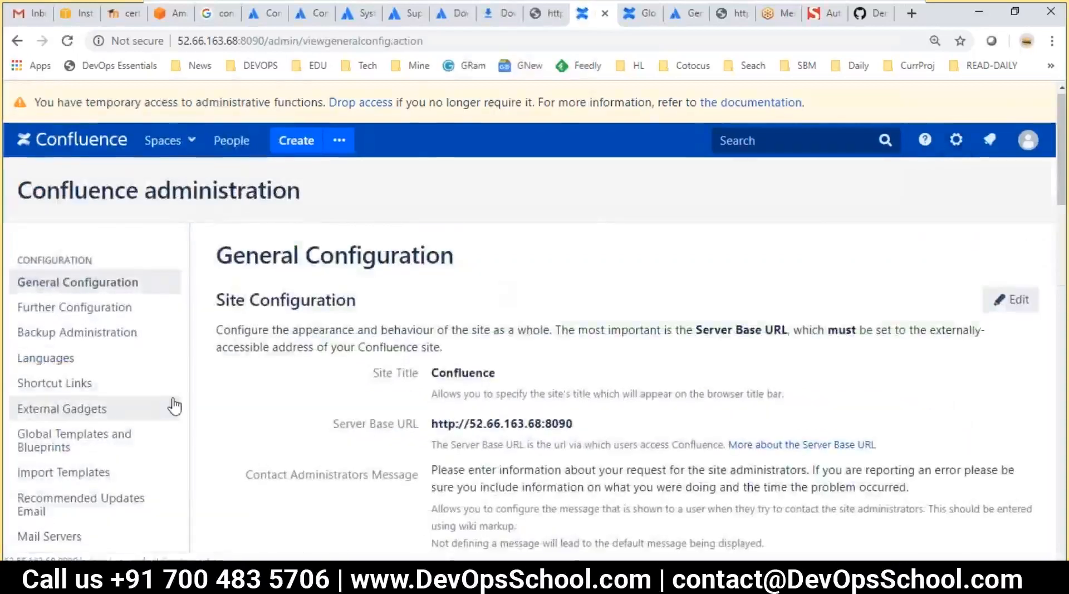
scroll(232, 429, down, 2)
key(ctrl+f)
click(259, 428)
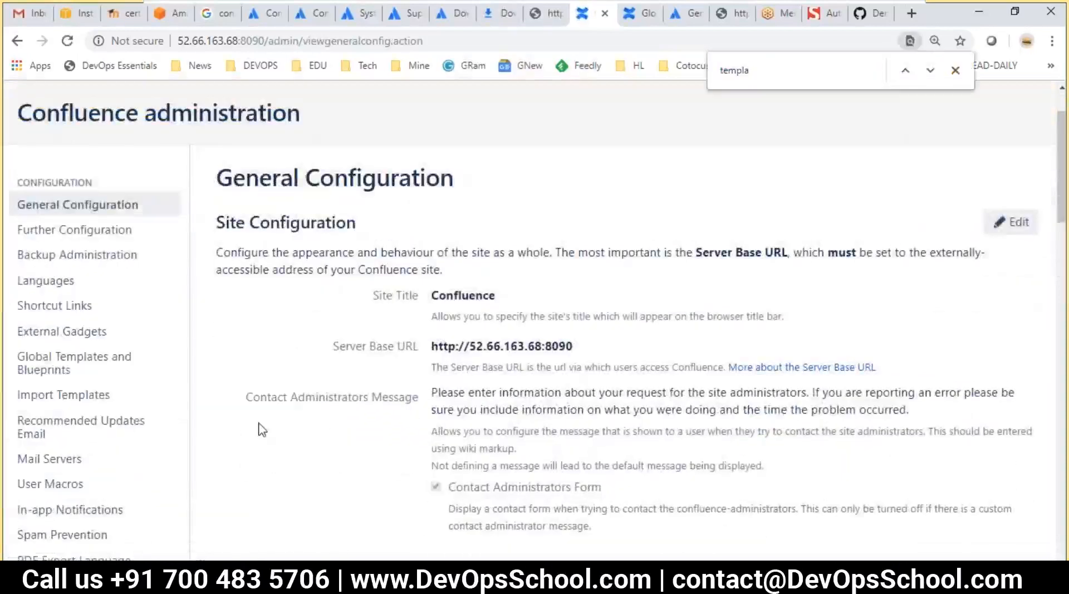
key(ctrl+f)
text(spac)
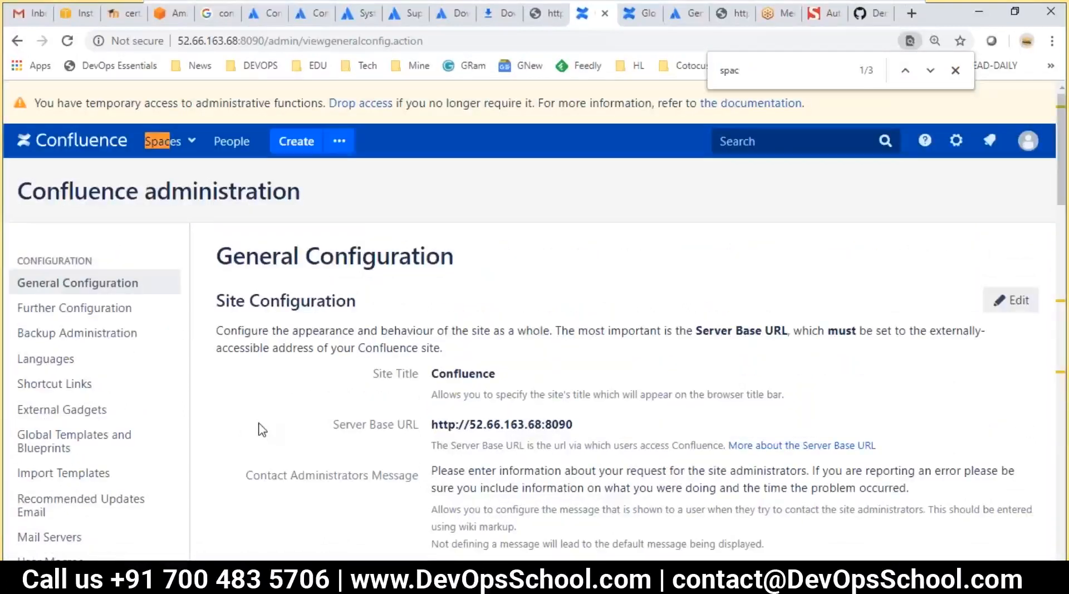
text(e)
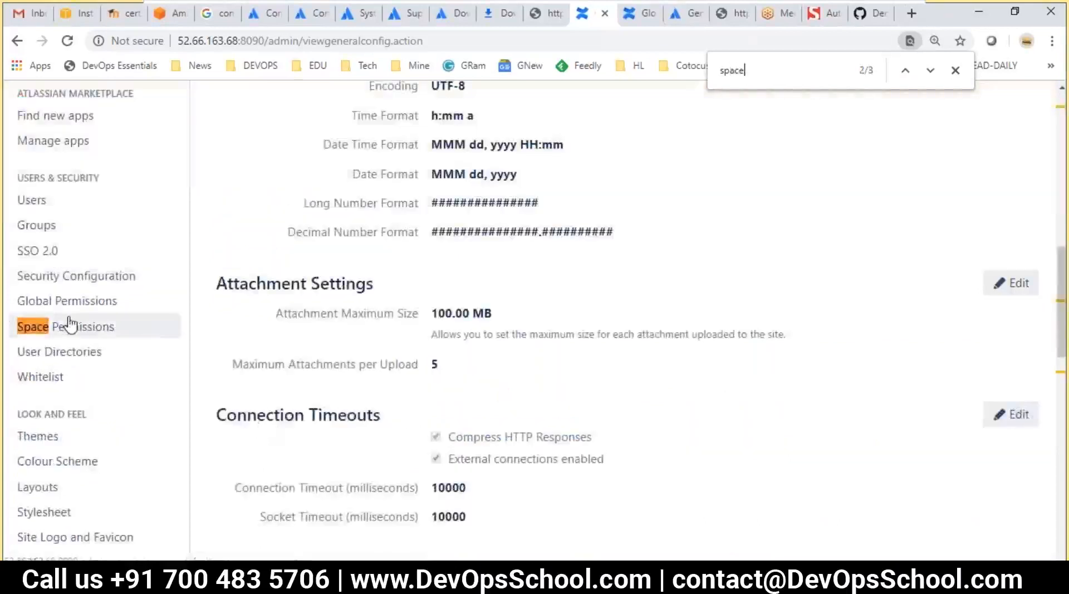
Step through the 'space' matches, then go to the Space directory via recent spaces
scroll(276, 372, up, 3)
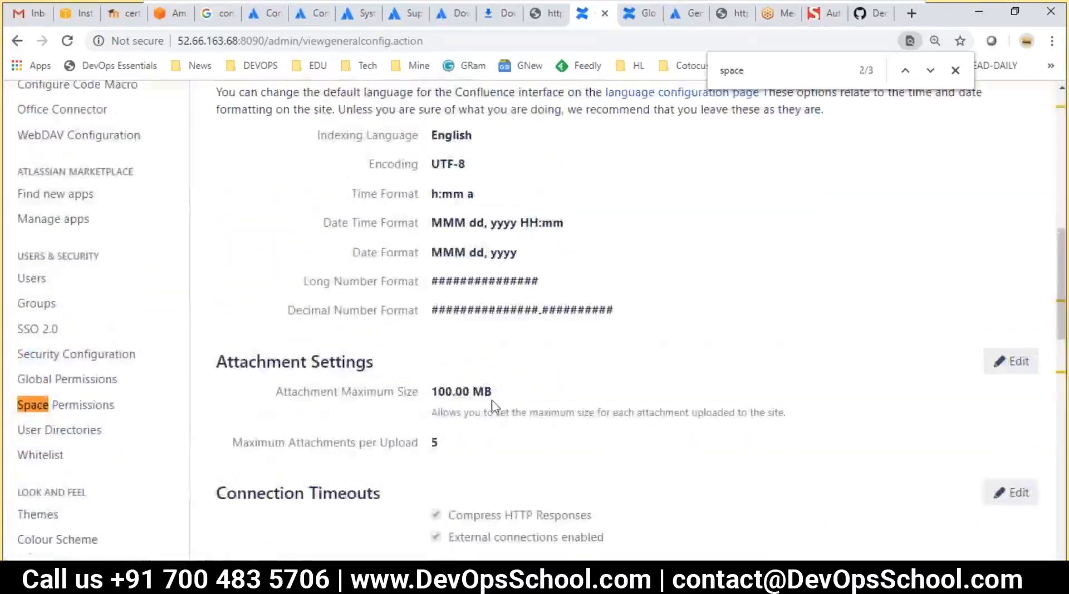
key(Return)
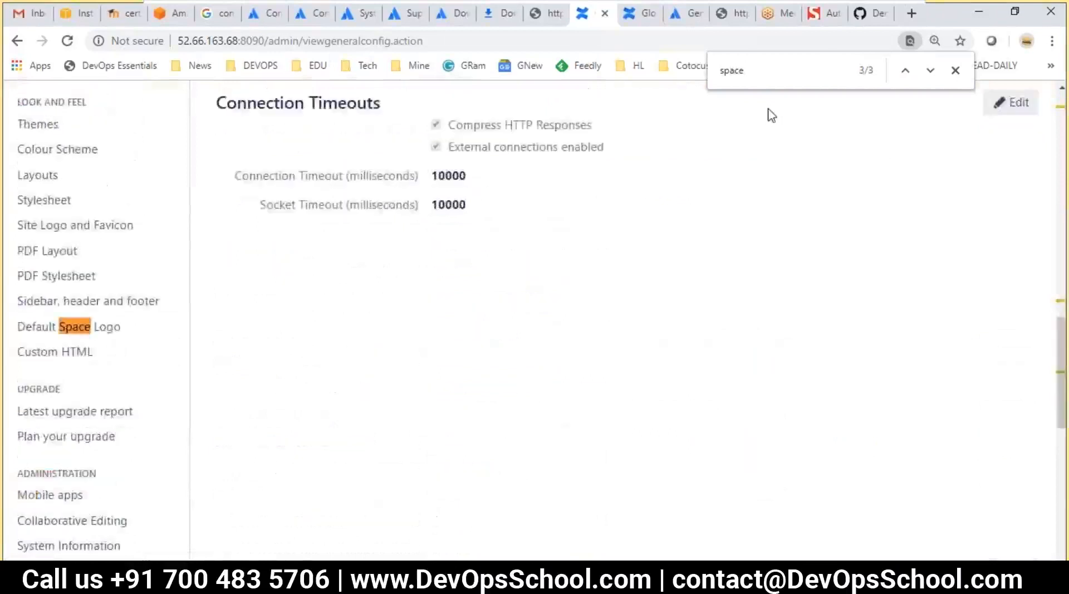
key(Return)
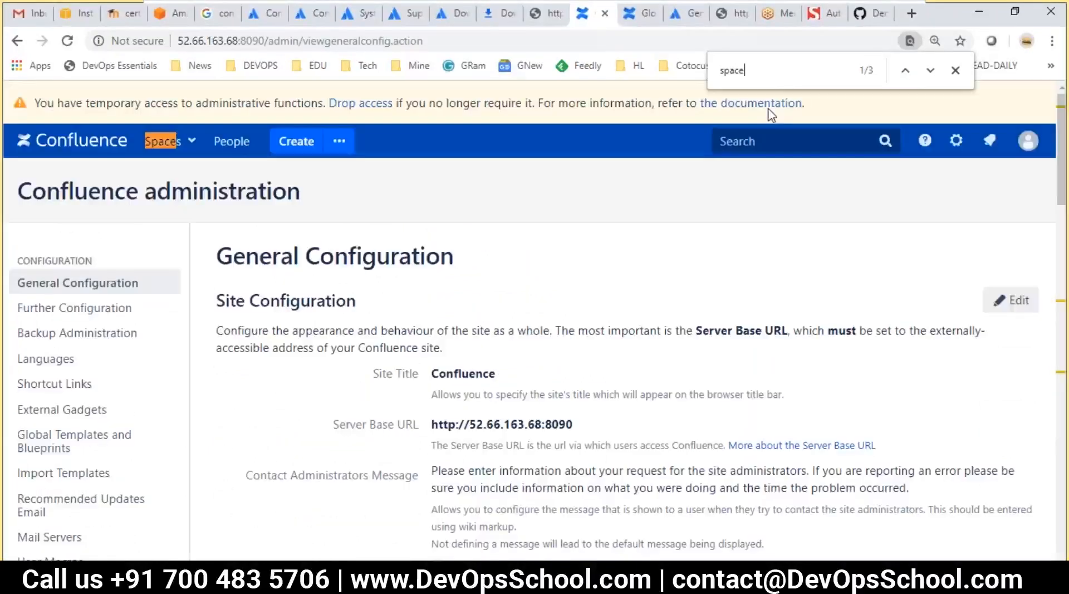
key(Return)
key(Return)
key(Return)
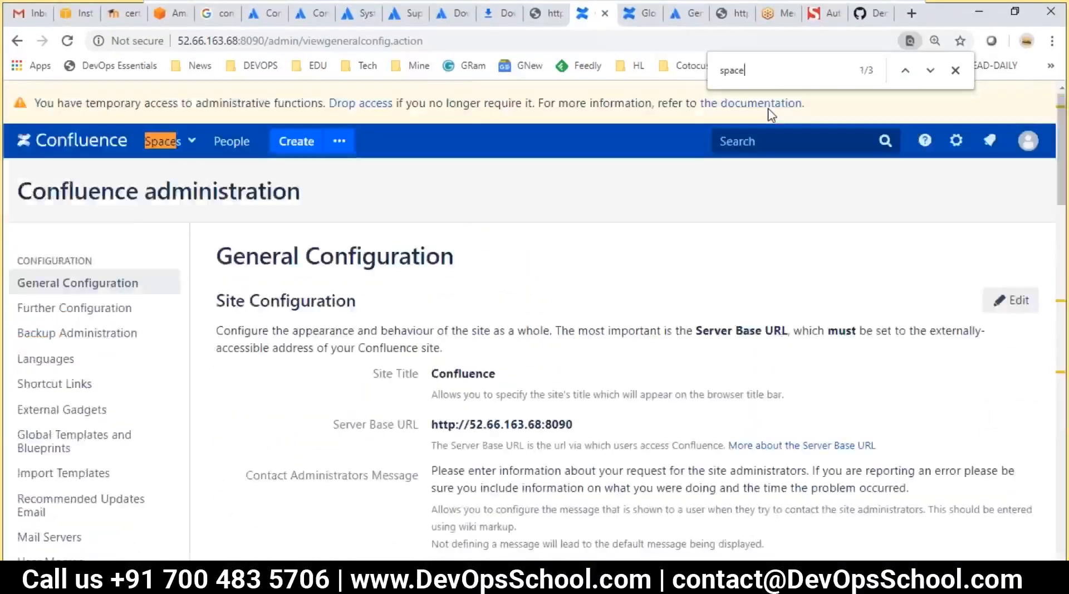
click(191, 142)
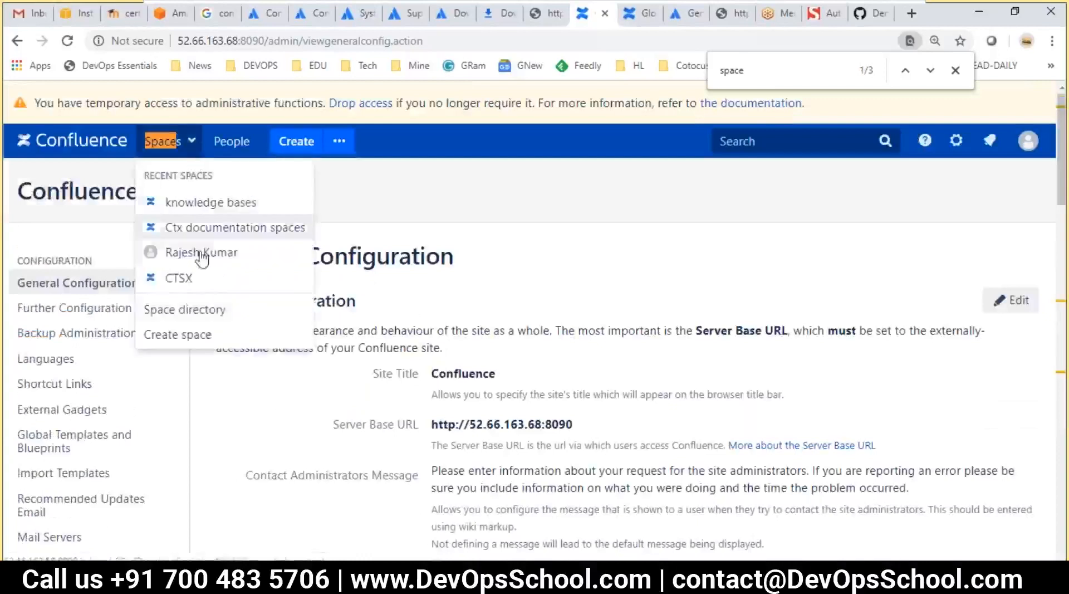
click(181, 310)
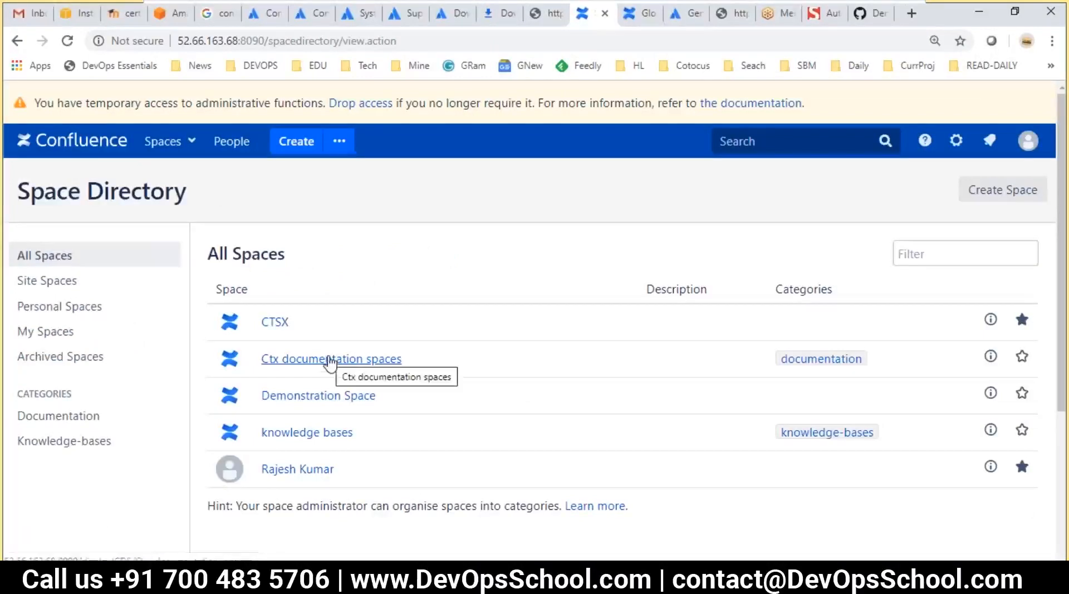
Start deleting the Ctx documentation spaces page, including its child pages
click(330, 360)
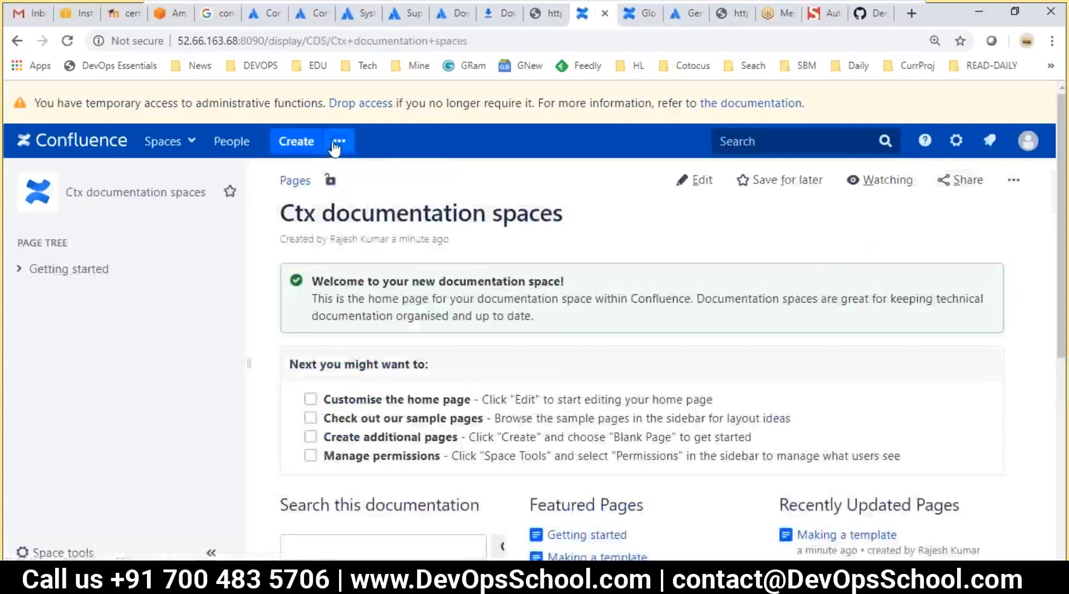
click(1013, 180)
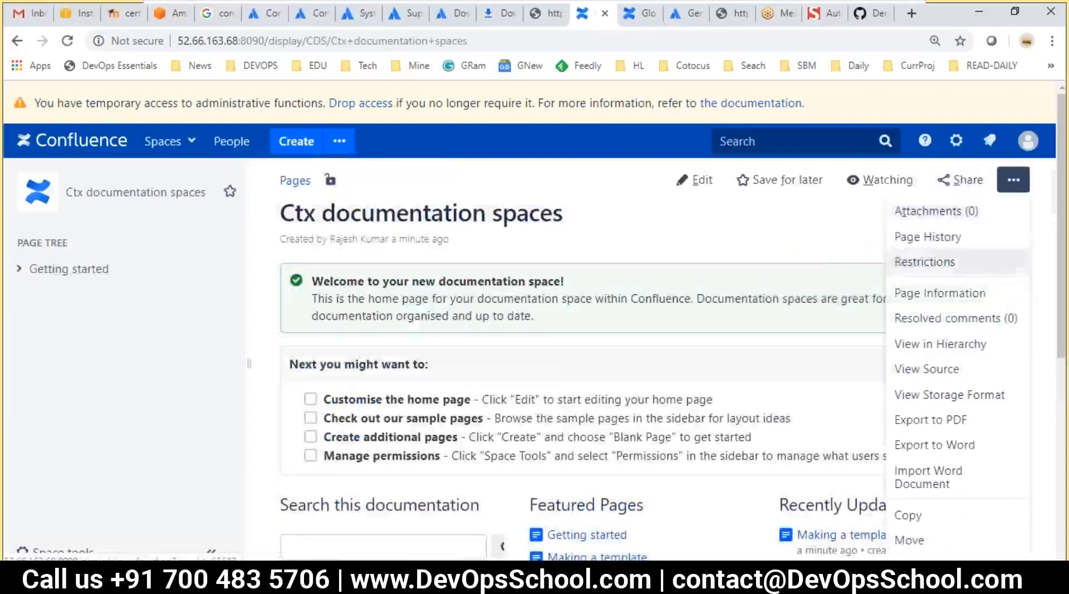
scroll(941, 392, down, 3)
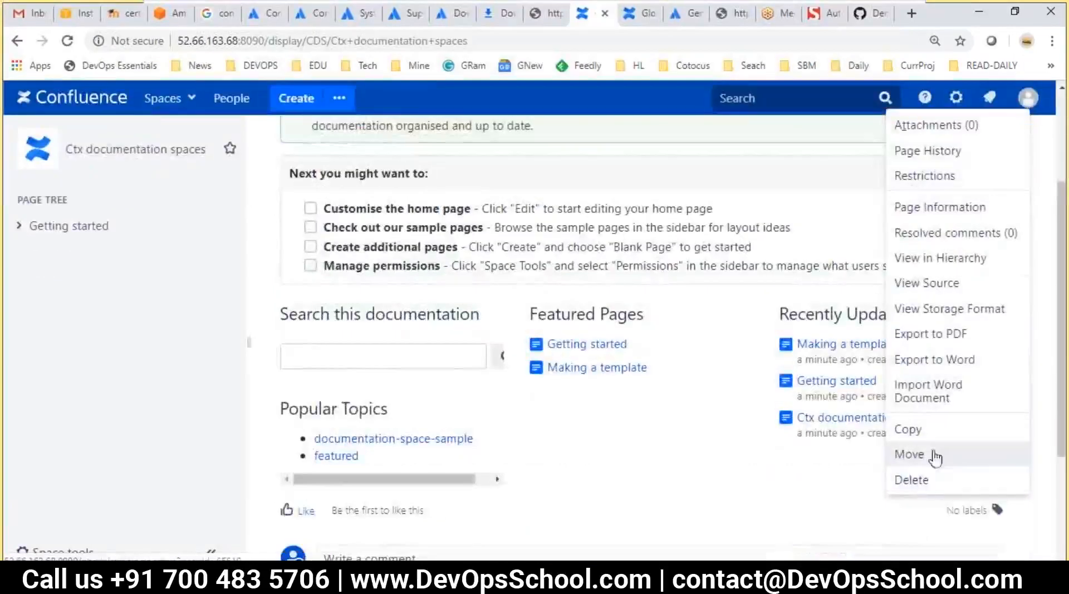
click(913, 481)
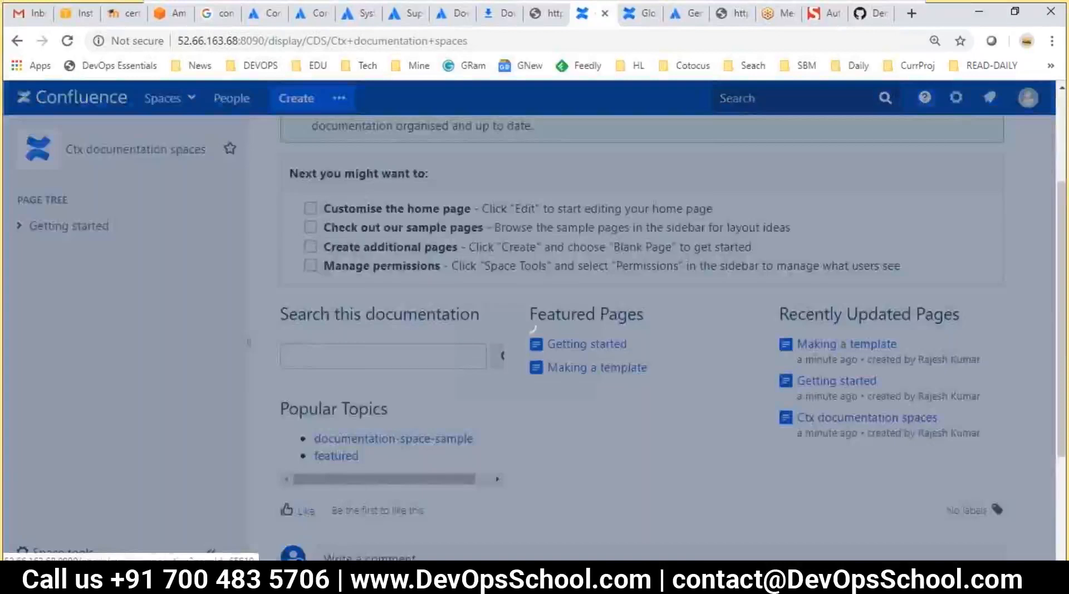
click(302, 281)
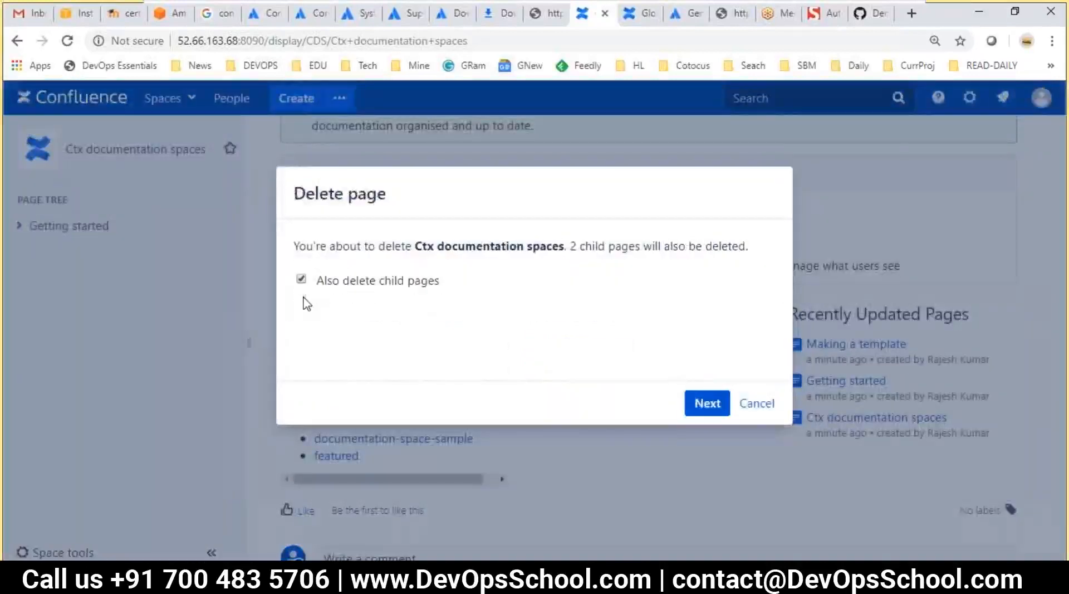
click(702, 403)
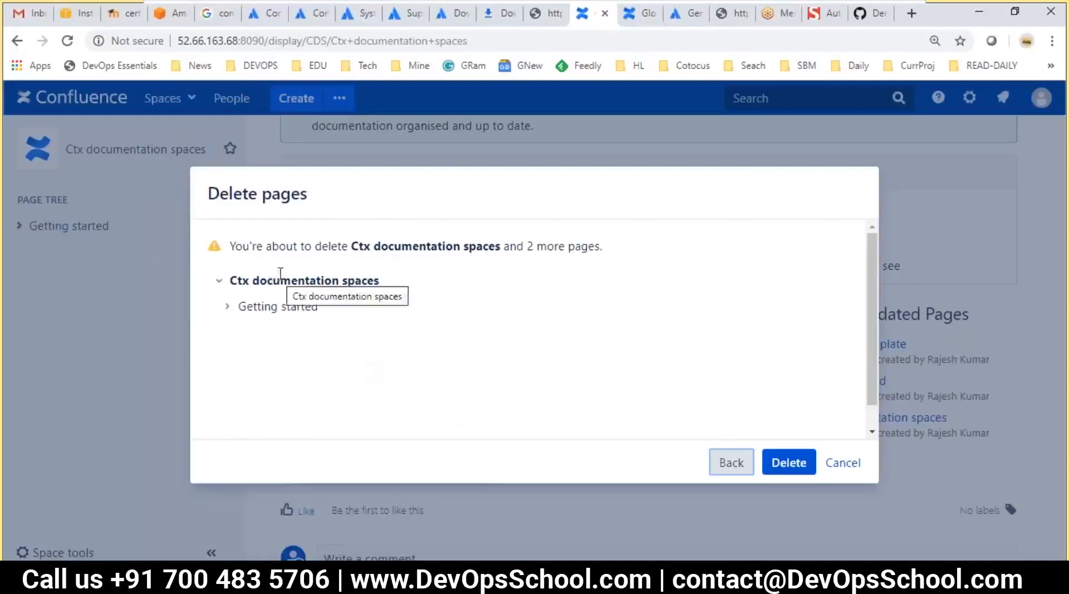
Review the warning listing the pages to delete, then confirm deleting the page and children
drag(494, 246, 426, 246)
click(299, 242)
double_click(332, 246)
double_click(363, 246)
click(492, 266)
drag(519, 246, 634, 265)
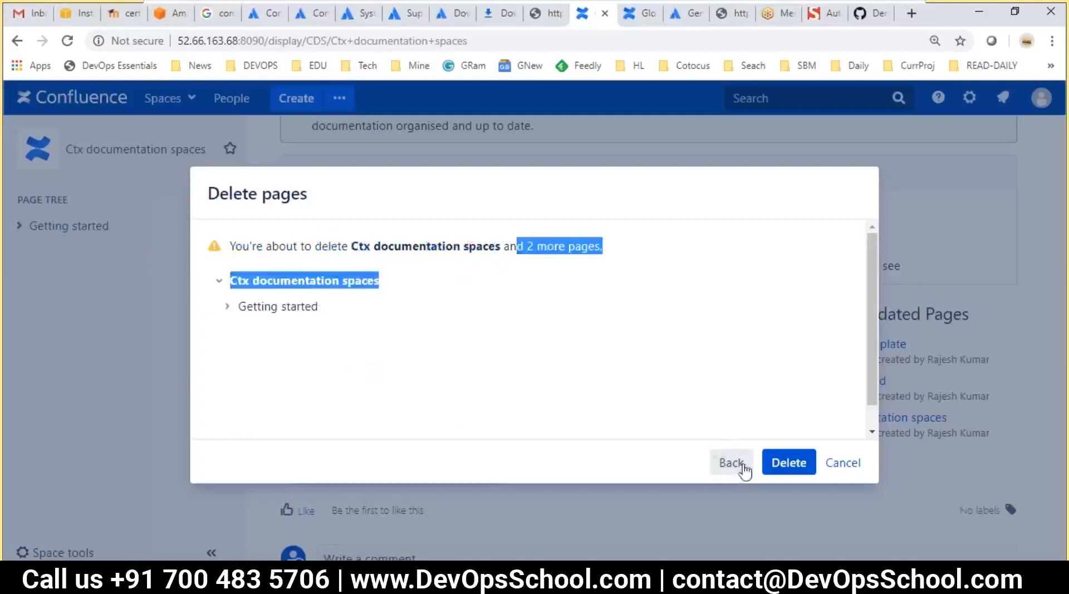
click(771, 464)
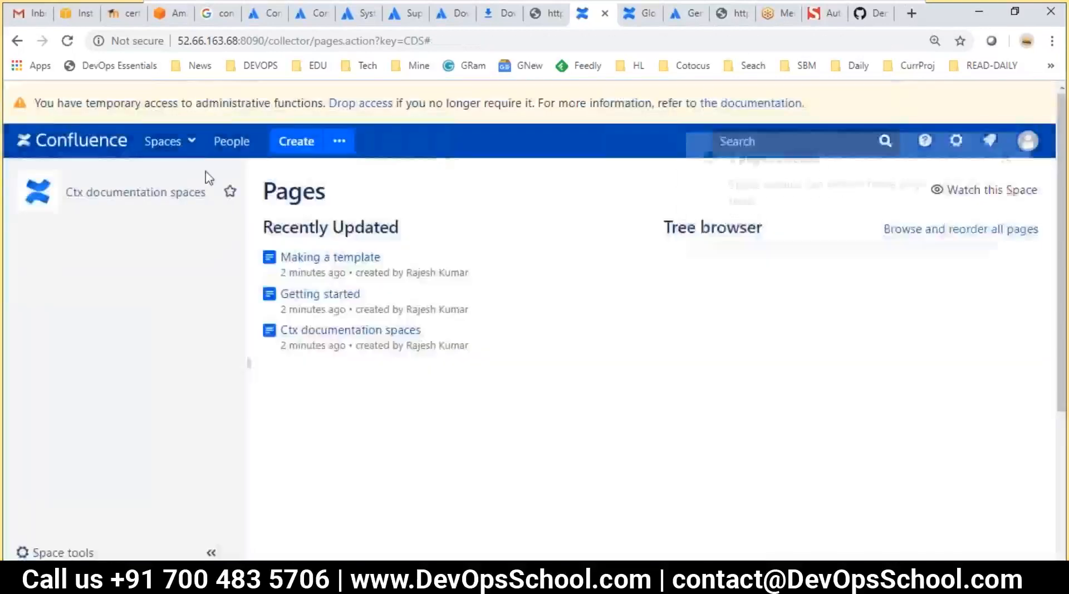
Read the restore-from-trash message and close the '3 pages deleted' notice
click(165, 144)
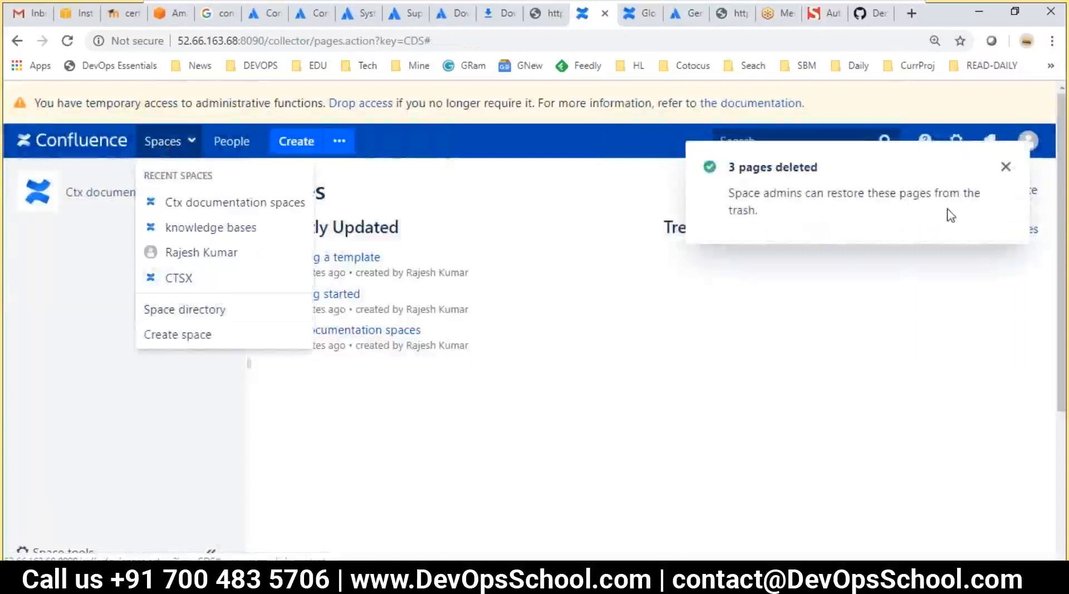
click(1006, 168)
drag(815, 195, 878, 211)
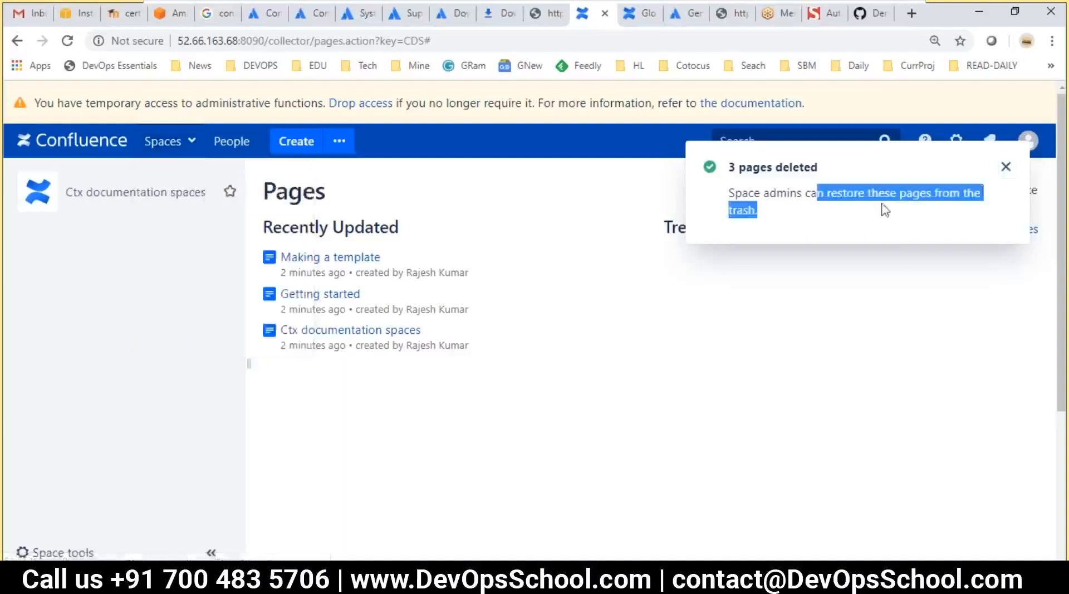
click(876, 220)
drag(738, 166, 860, 176)
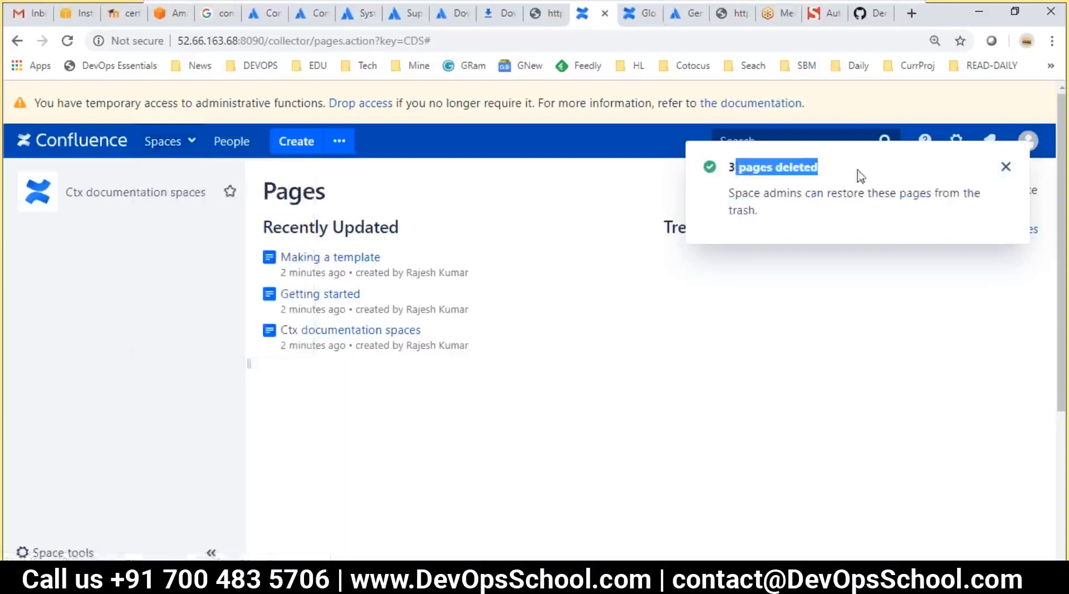
click(818, 198)
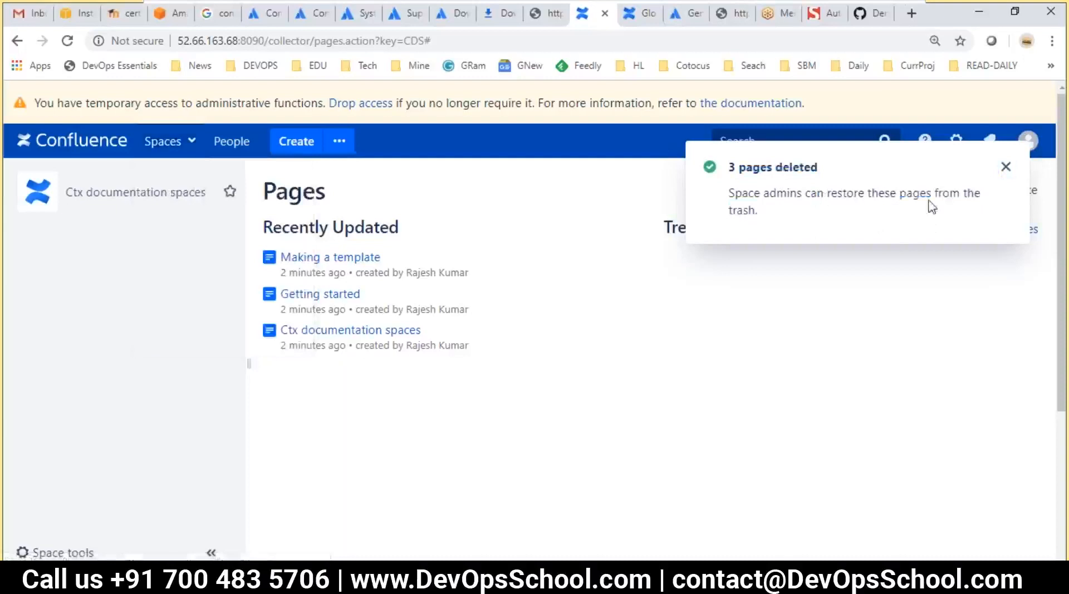
click(1005, 166)
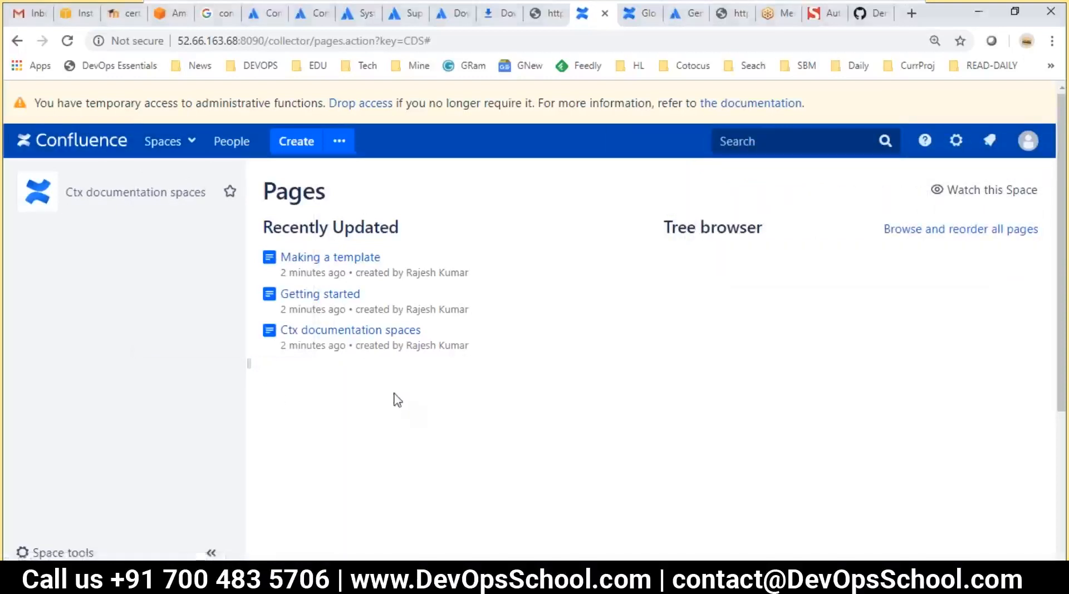
key(alt+Tab)
Review the 'Step 4 - Managing Spaces' line and the Apps / Macros part of Step 5
click(463, 392)
drag(455, 392, 273, 394)
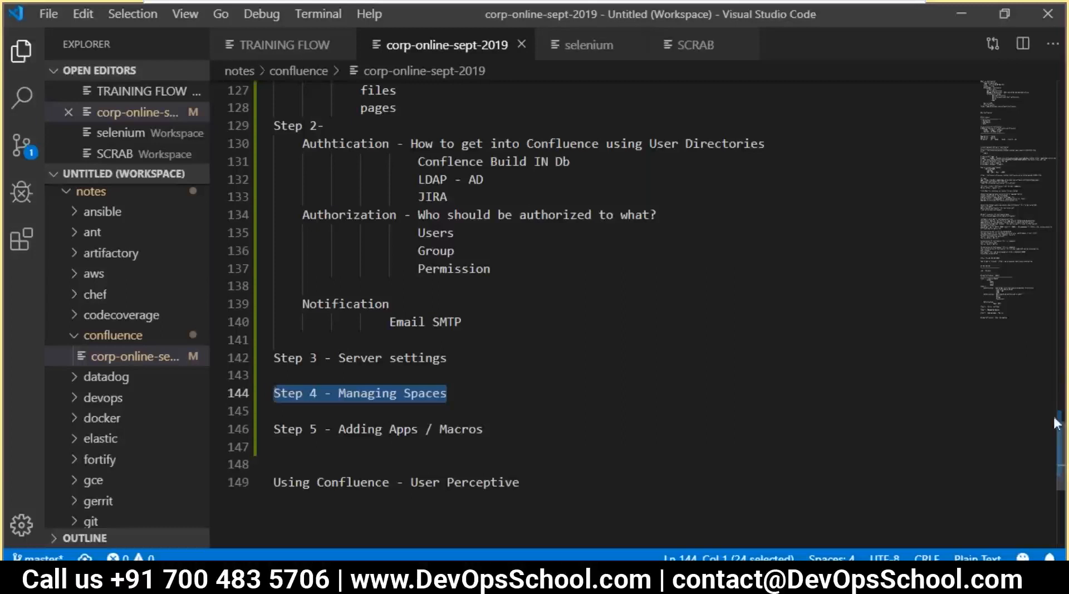
key(alt+Tab)
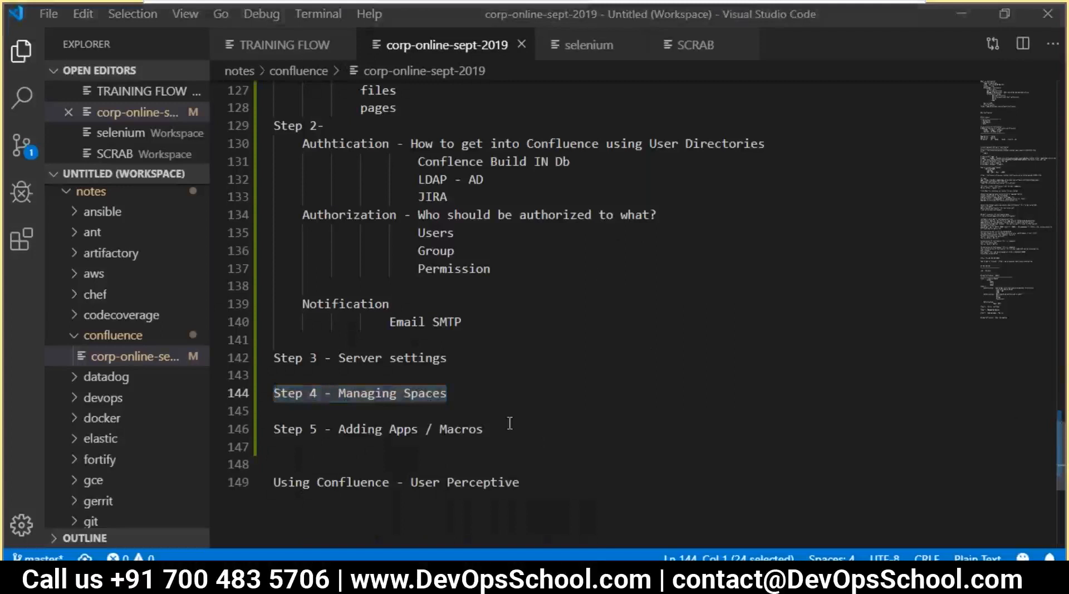
drag(494, 432, 273, 429)
click(540, 432)
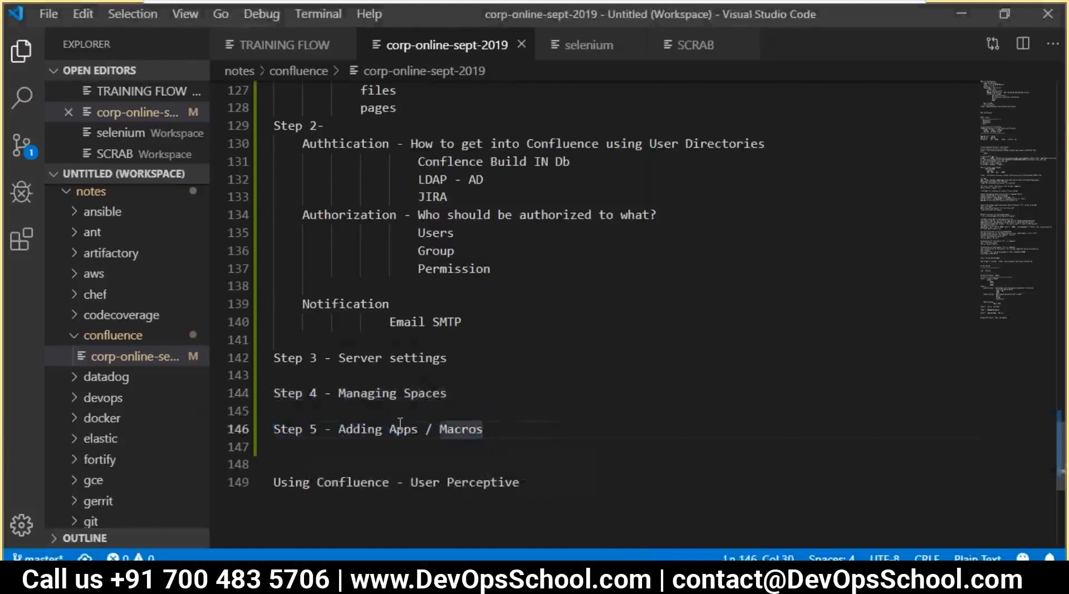
drag(352, 432, 458, 433)
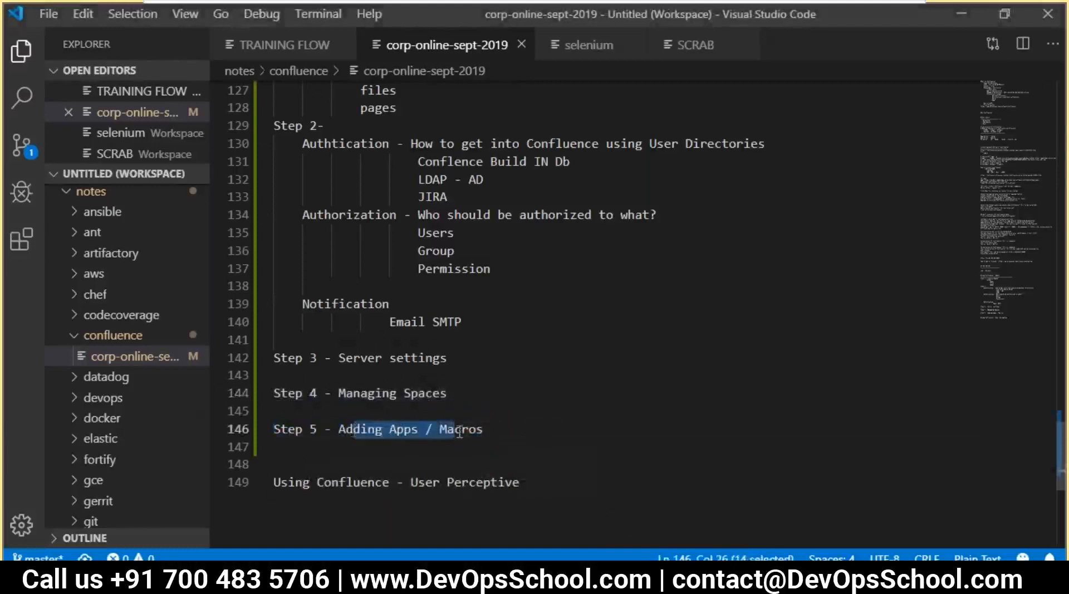
key(alt+Tab)
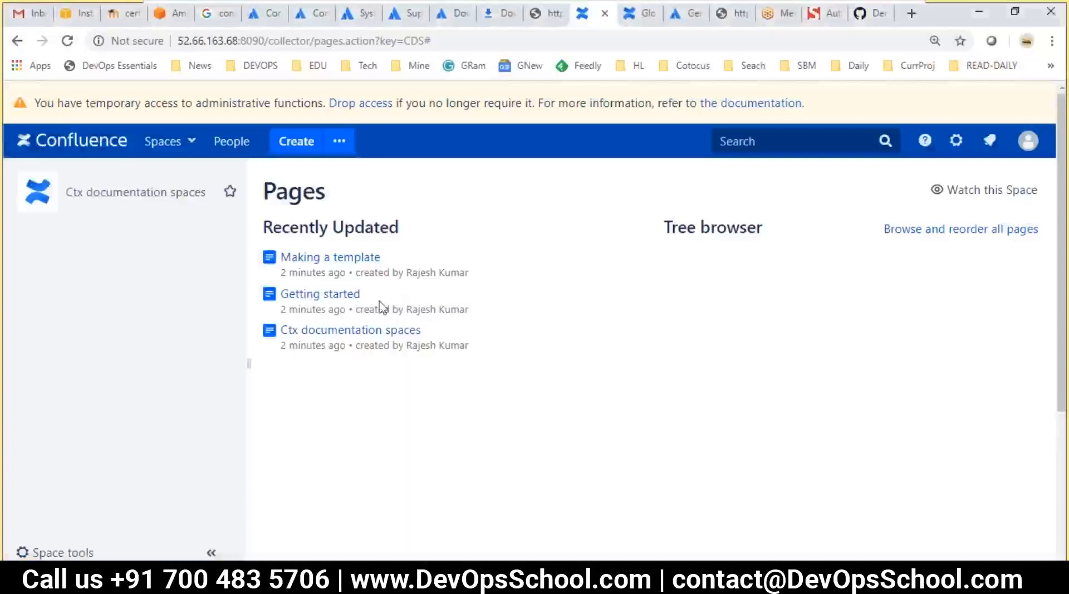
Go to Manage apps from the Confluence administration gear menu
click(955, 141)
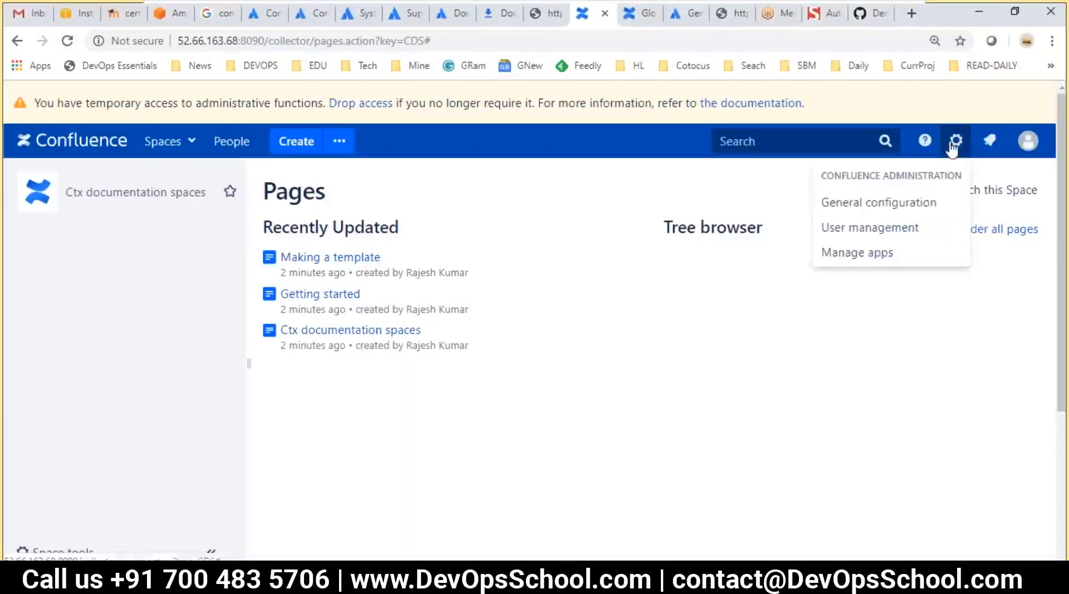
click(876, 250)
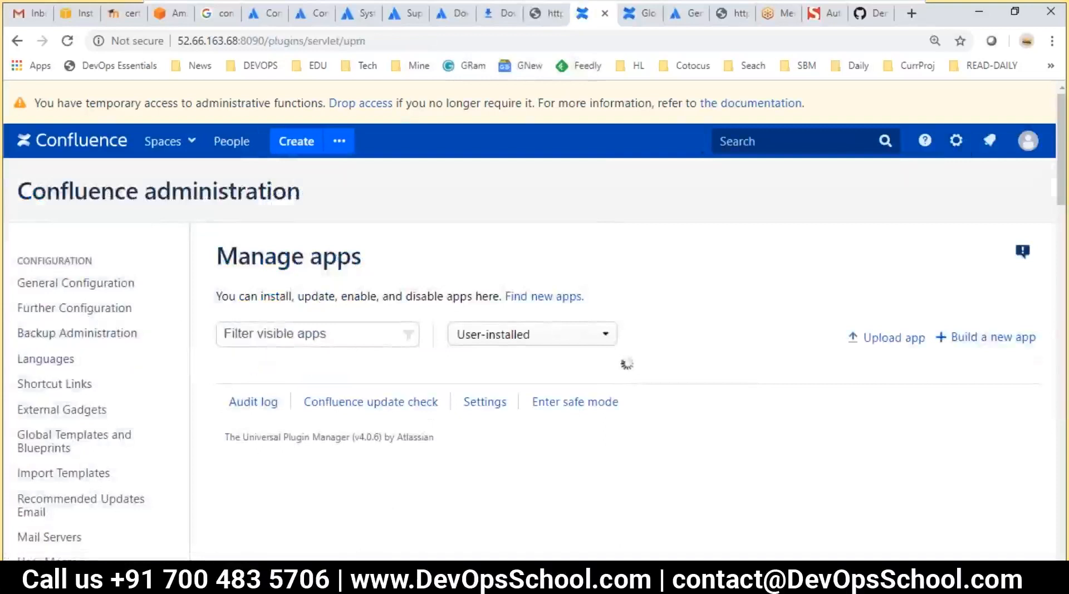
Put Apps and Macros on separate indented lines under Step 5 and save
key(alt+Tab)
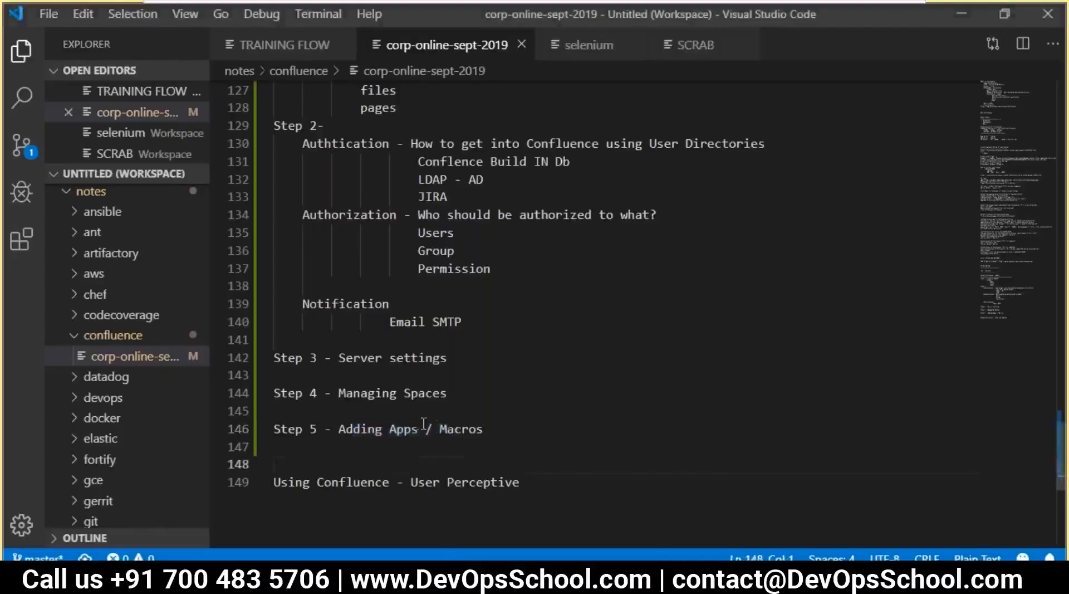
drag(418, 429, 397, 416)
click(454, 436)
click(393, 429)
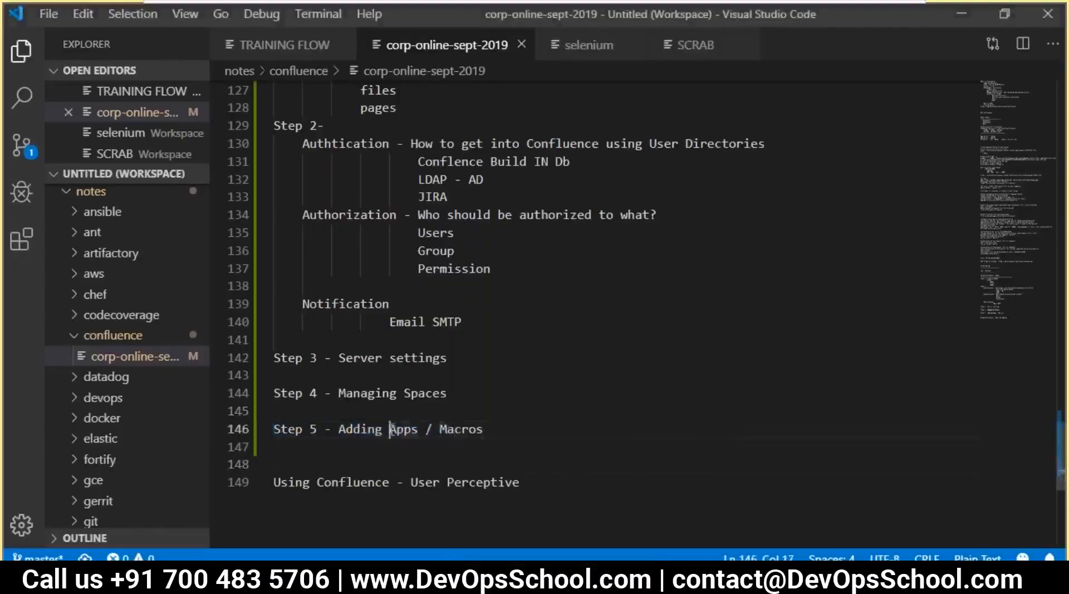
key(Return)
key(Tab)
key(Tab)
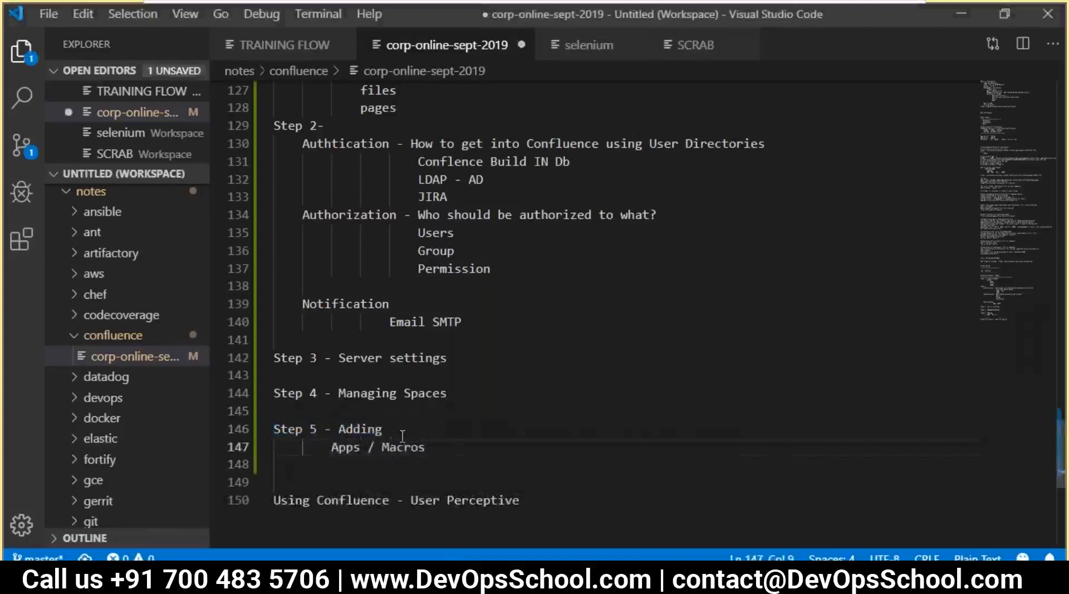
click(383, 447)
key(BackSpace)
key(BackSpace)
key(BackSpace)
key(Return)
key(Tab)
key(BackSpace)
key(ctrl+s)
Add the description '--> Adding a Functinality to a Confluence' after Apps
click(380, 447)
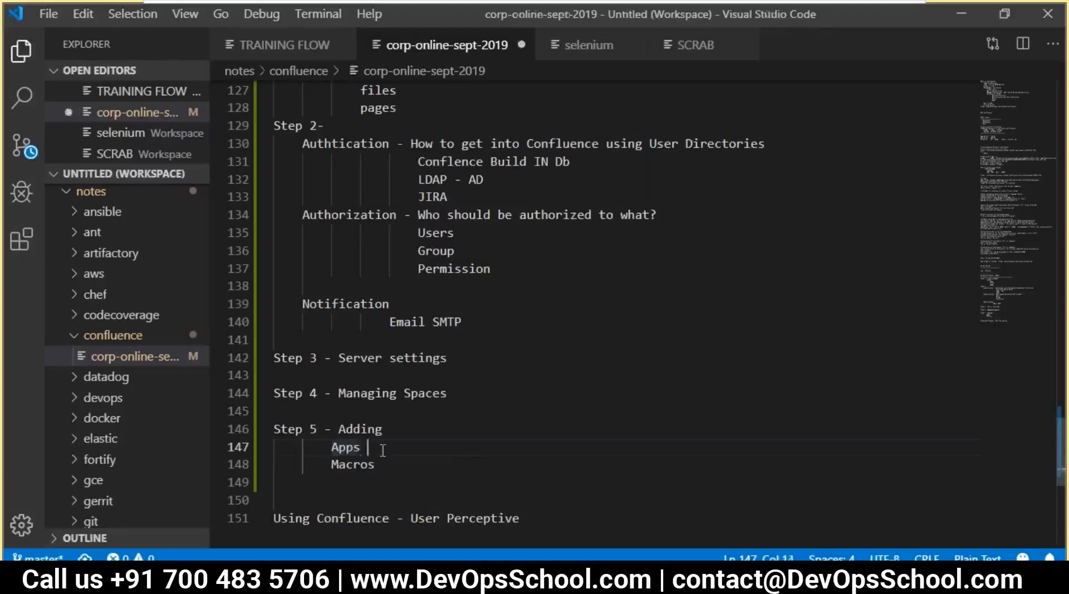
text(--> Adding a Functinality to a)
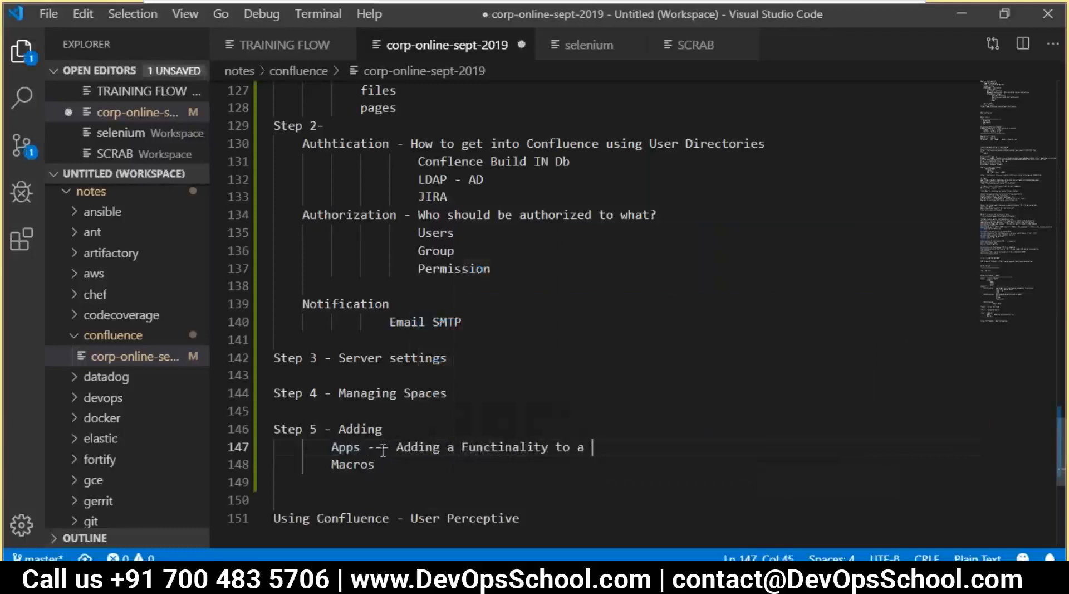
scroll(490, 243, up, 5)
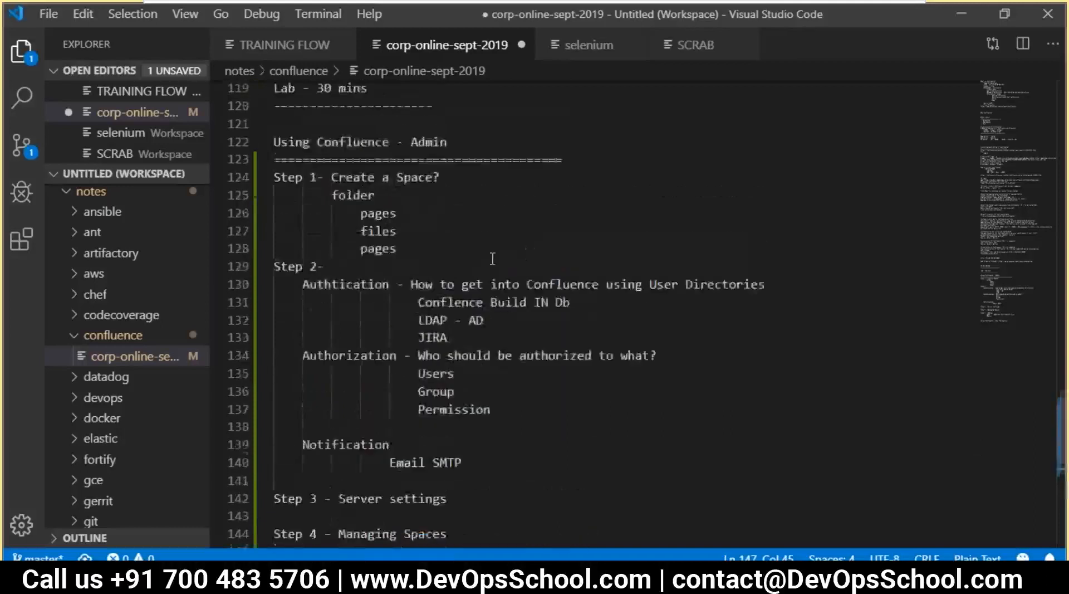
scroll(423, 329, down, 2)
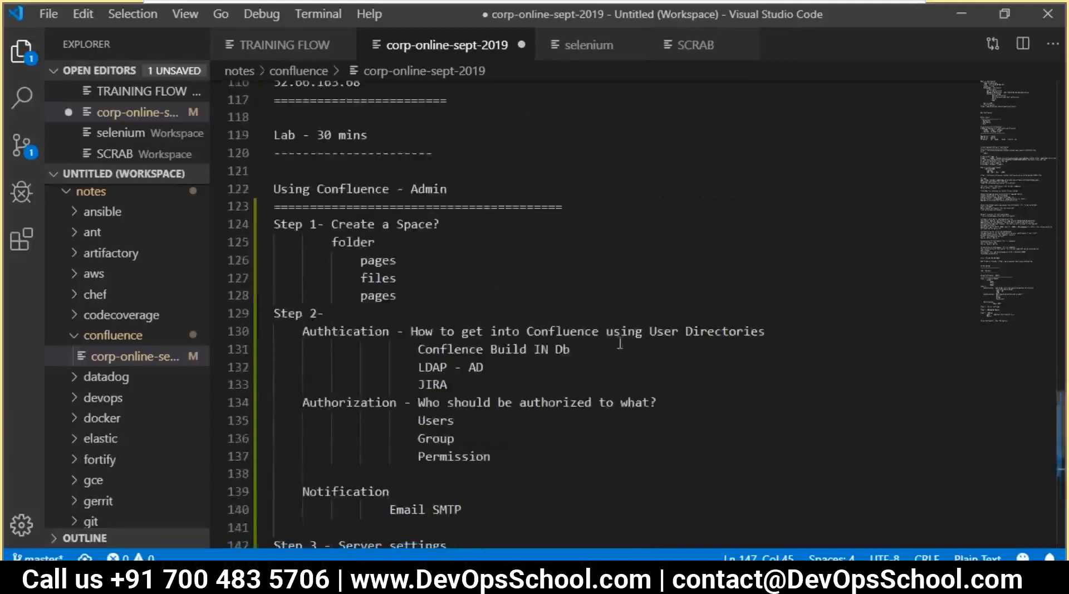
double_click(564, 332)
scroll(587, 421, down, 4)
click(557, 513)
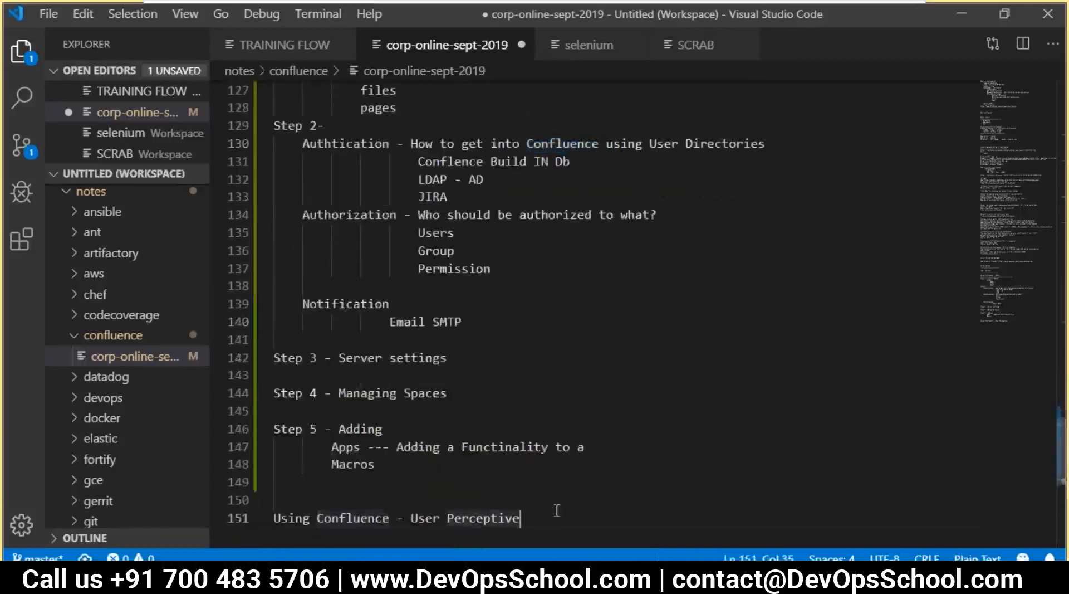
click(613, 447)
text(Confluence)
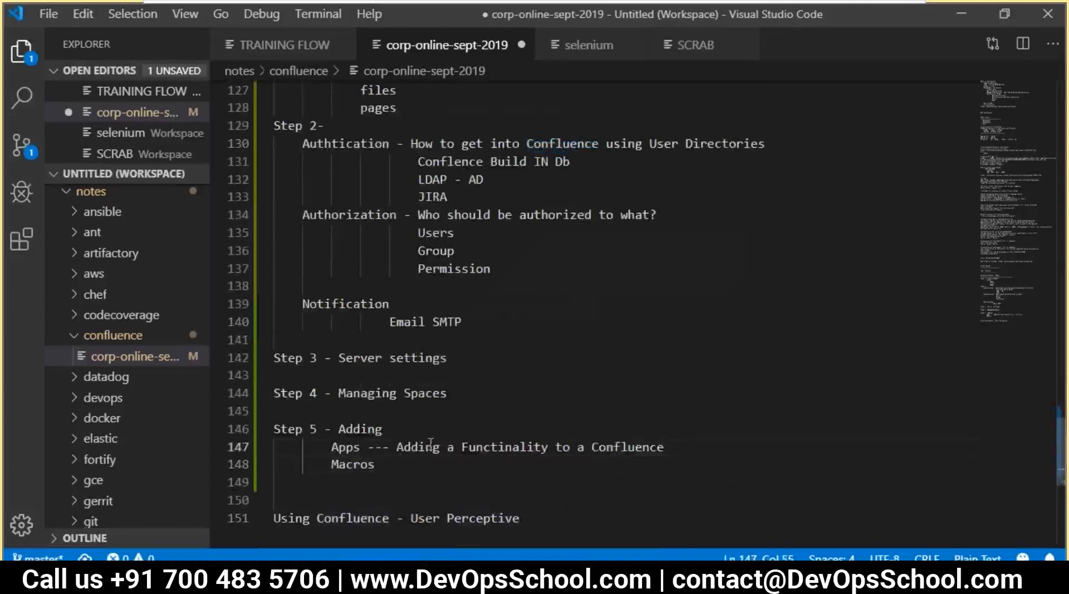
Add '-- Adding a functionality to the Pages' after Macros and save the notes
click(393, 461)
text(--)
drag(397, 447, 654, 450)
click(400, 464)
text(Adding a fnc)
key(BackSpace)
key(BackSpace)
text(u)
key(BackSpace)
text(unctio)
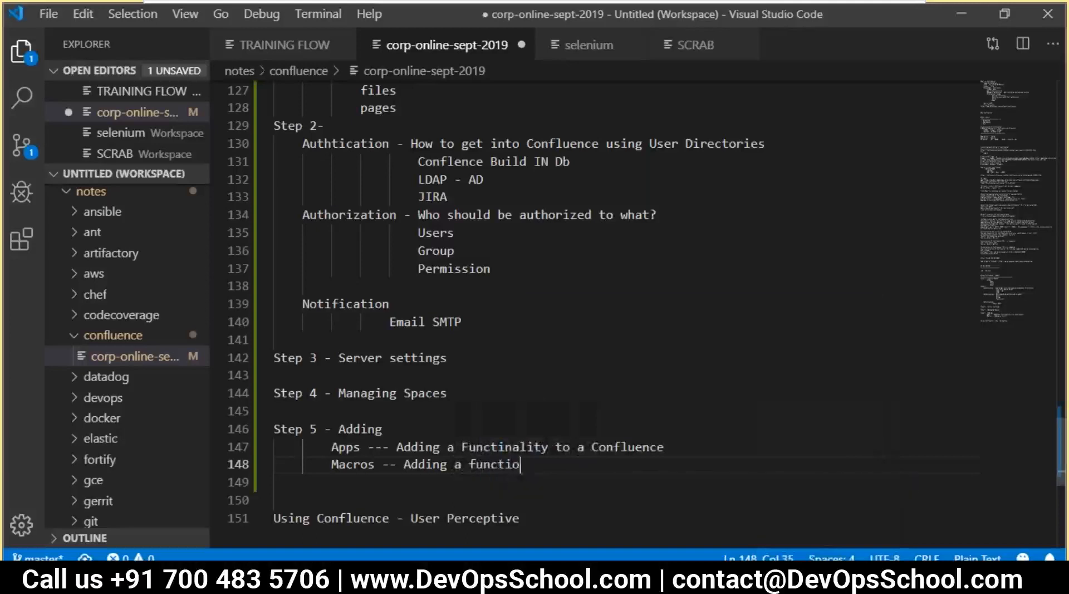
text(nality to the Pages)
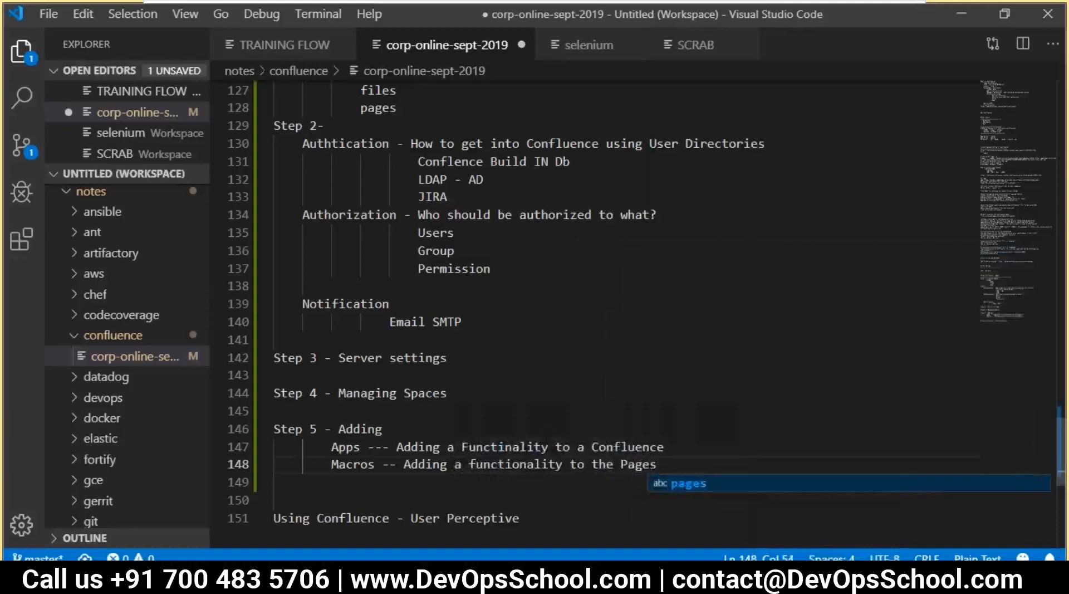
key(ctrl+s)
key(alt+Tab)
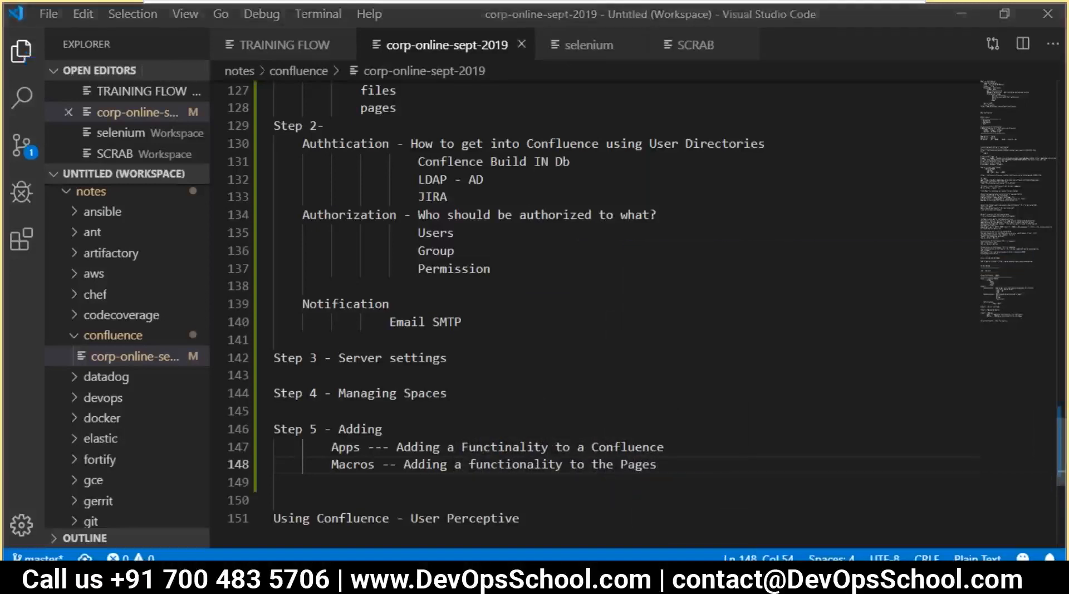
Review the new Apps and Macros description lines alongside the Manage apps page
key(alt+Tab)
scroll(389, 454, down, 2)
drag(536, 411, 295, 426)
key(alt+Tab)
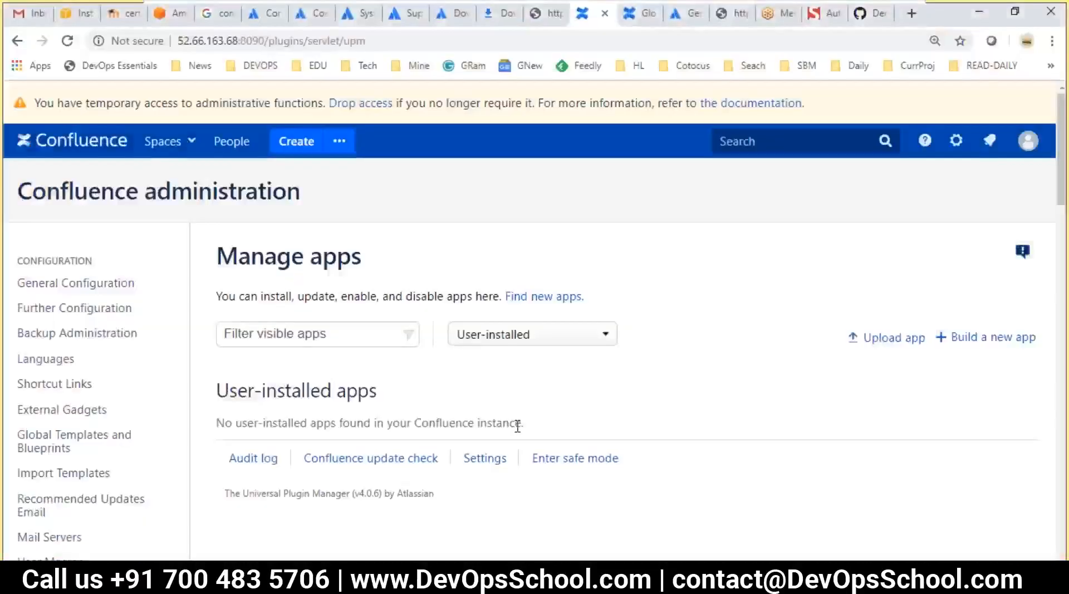
key(alt+Tab)
drag(664, 370, 333, 368)
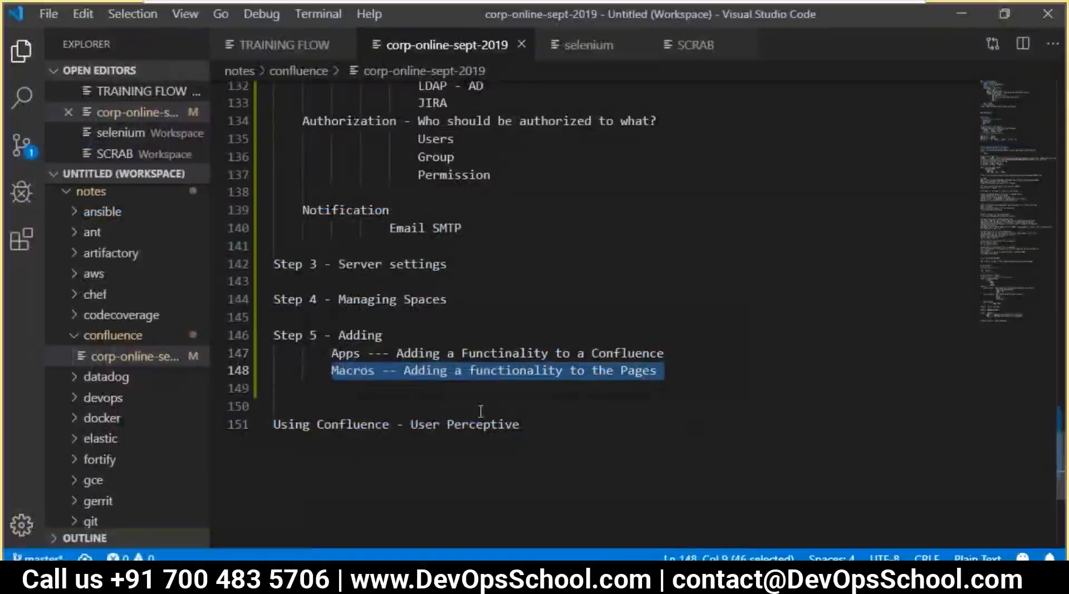
drag(664, 372, 469, 370)
drag(332, 371, 376, 372)
drag(664, 353, 333, 352)
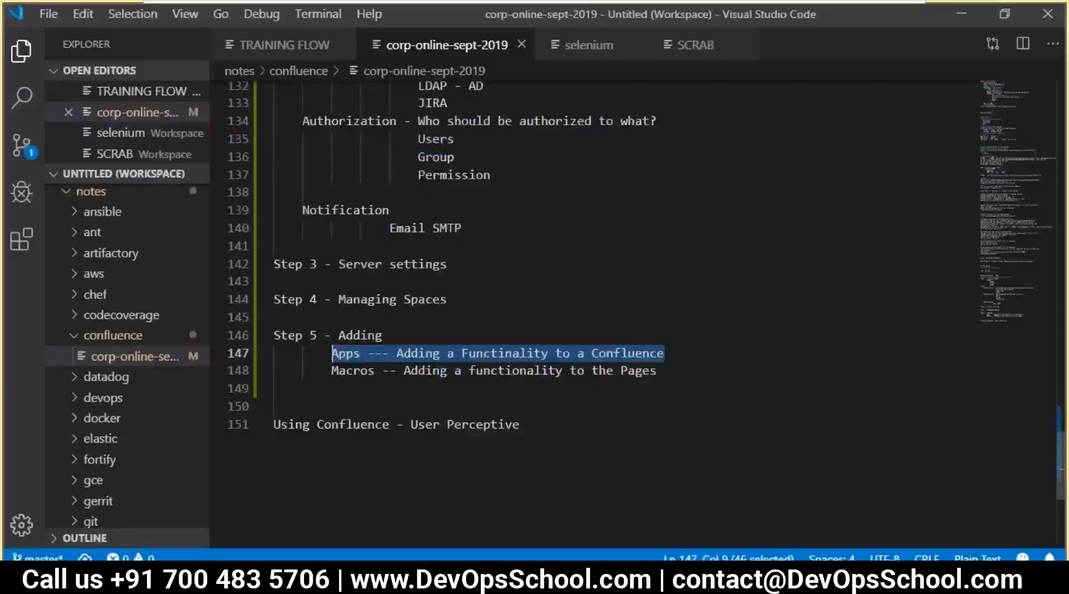
click(470, 352)
click(331, 348)
drag(331, 348, 663, 353)
key(alt+Tab)
scroll(287, 356, down, 10)
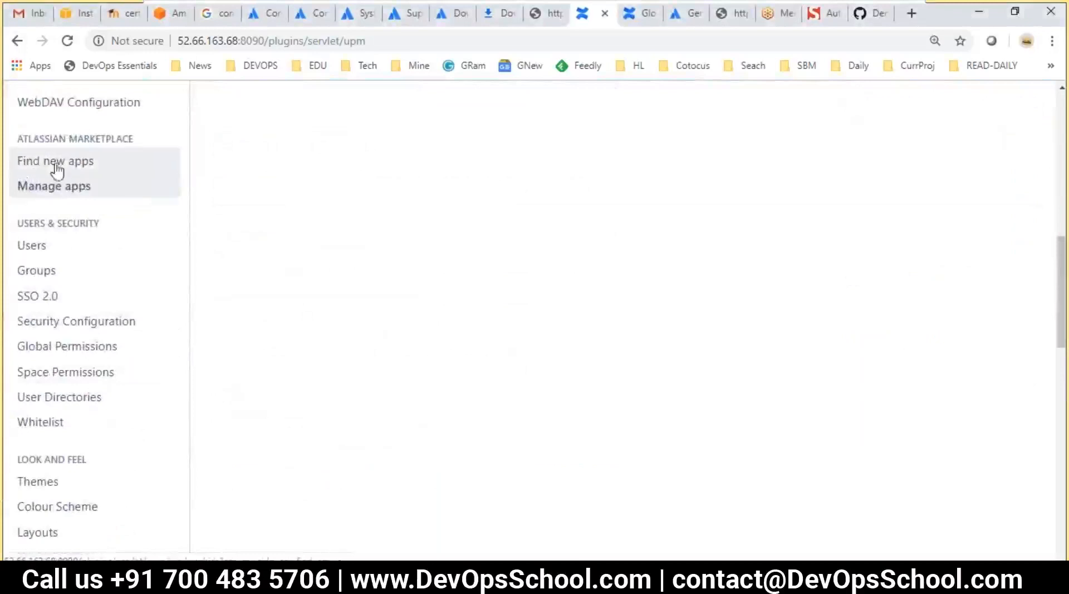
Reload Manage apps from the Atlassian Marketplace section of the admin sidebar
click(54, 188)
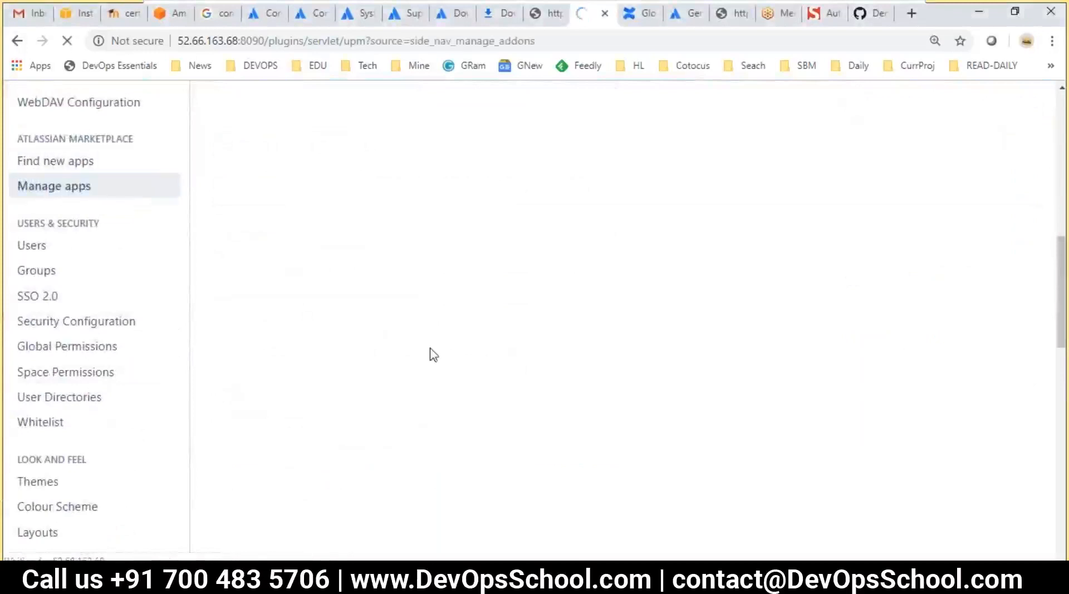
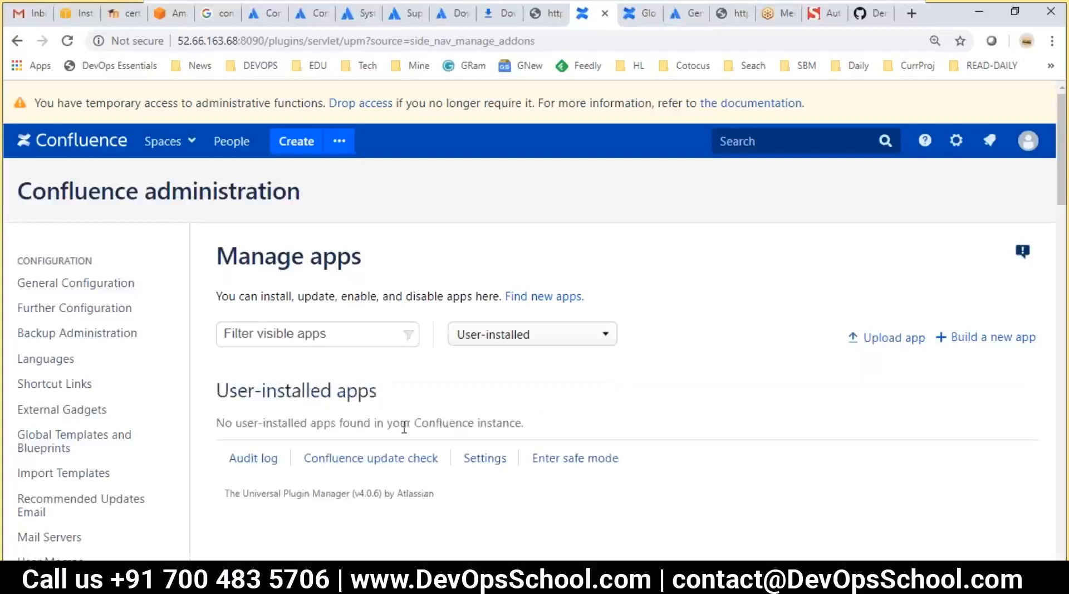
Point out the Manage apps title and the message that no user-installed apps exist yet
scroll(404, 427, down, 4)
scroll(502, 269, up, 3)
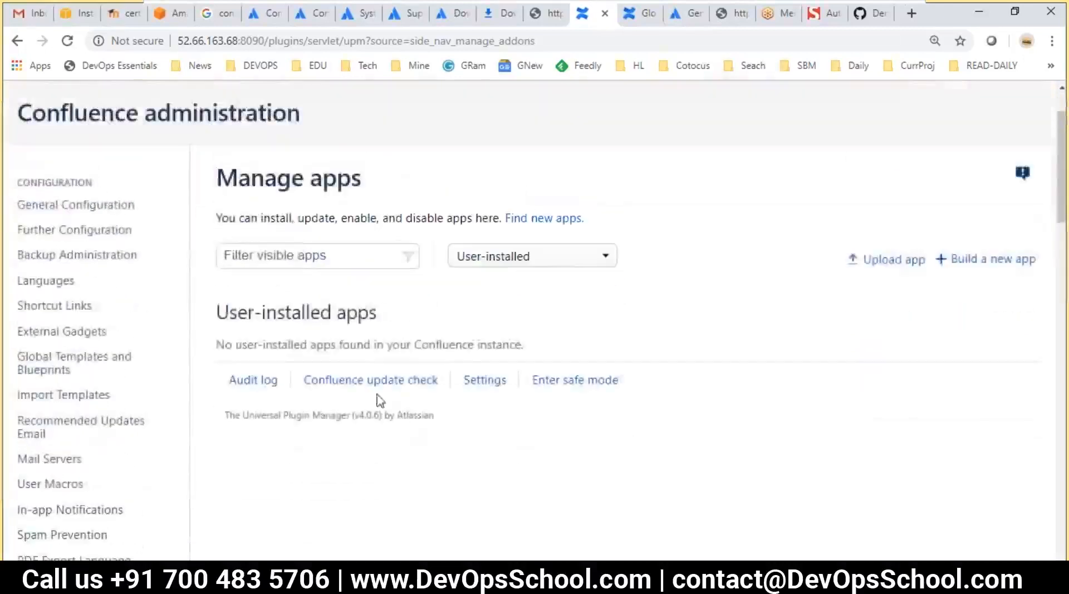
drag(258, 327, 379, 321)
drag(243, 344, 482, 345)
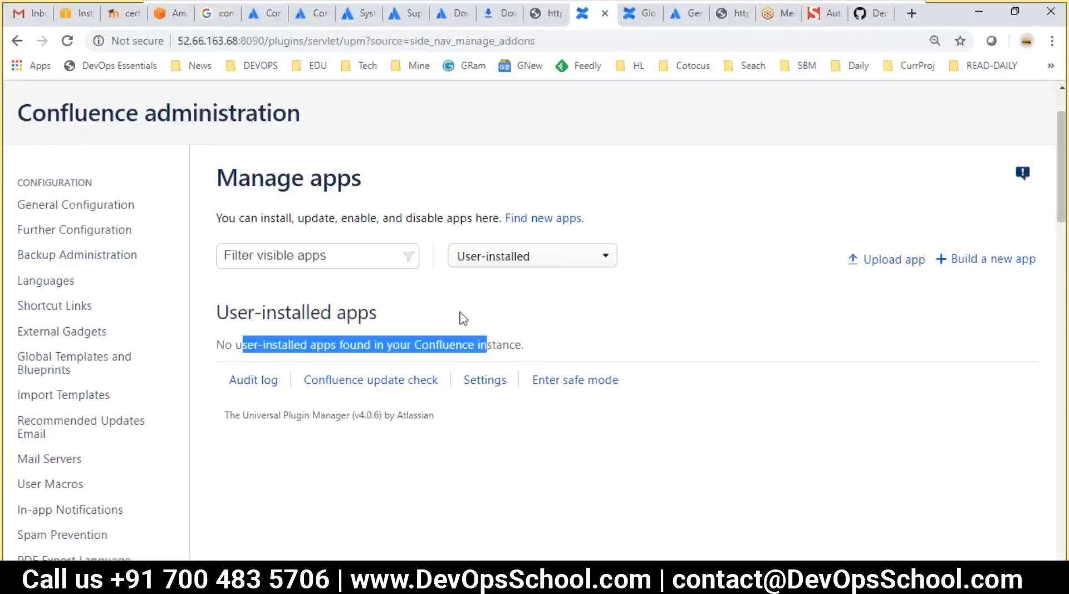
drag(245, 192, 403, 198)
scroll(157, 390, down, 7)
Browse the staff-picked app listings on the Find new apps page
click(22, 325)
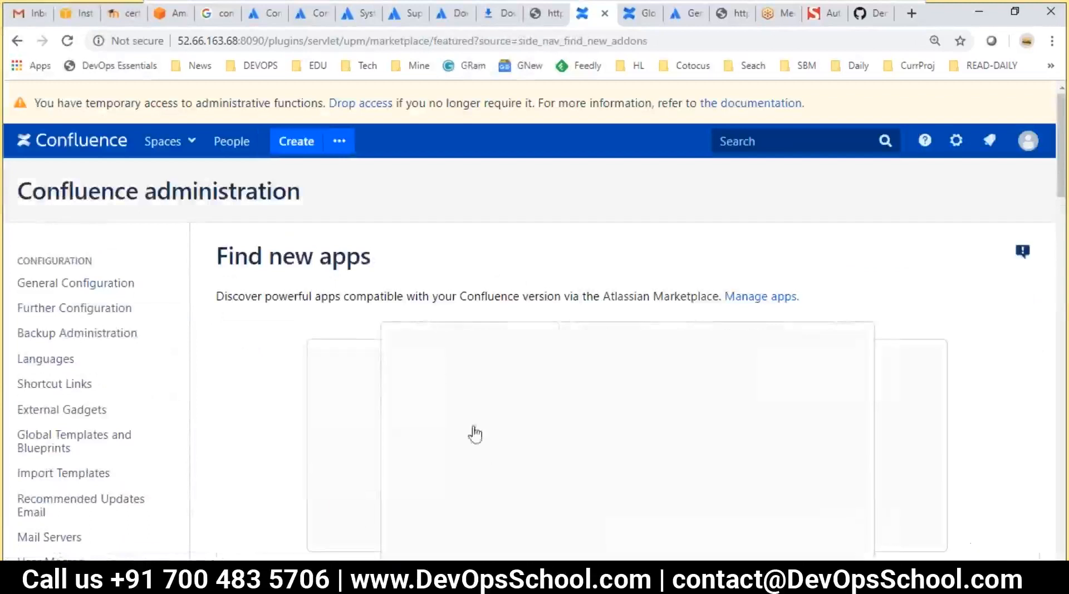
scroll(628, 320, down, 8)
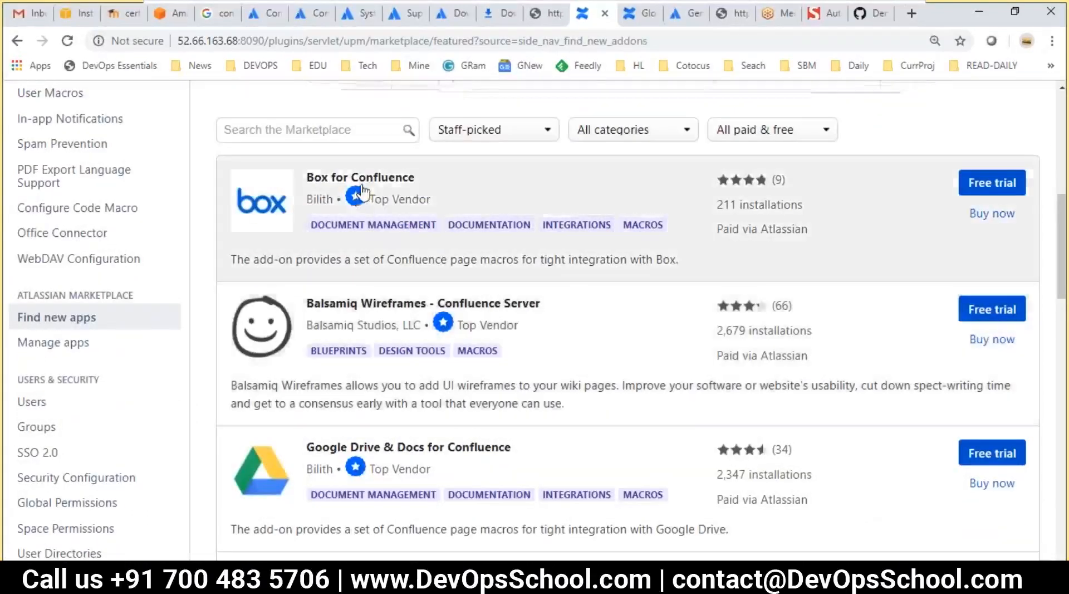
scroll(425, 389, down, 3)
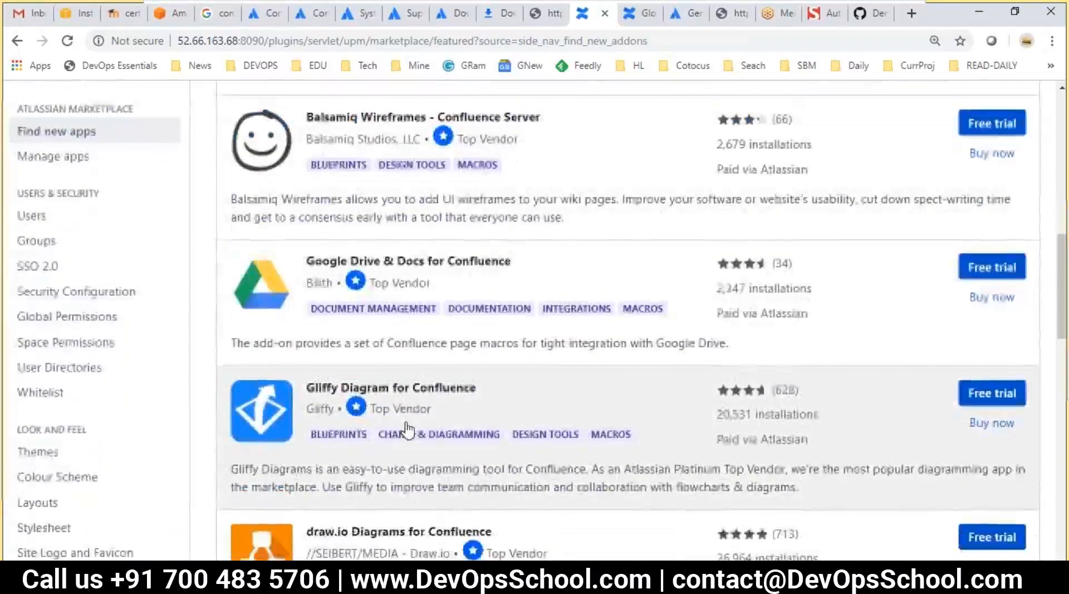
scroll(408, 429, down, 5)
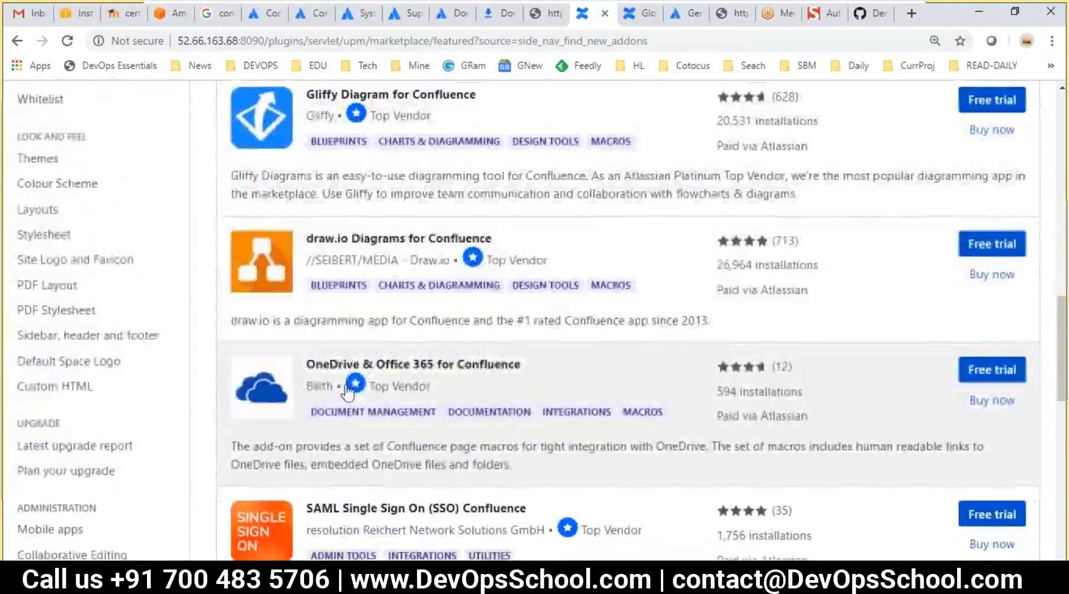
scroll(346, 392, down, 9)
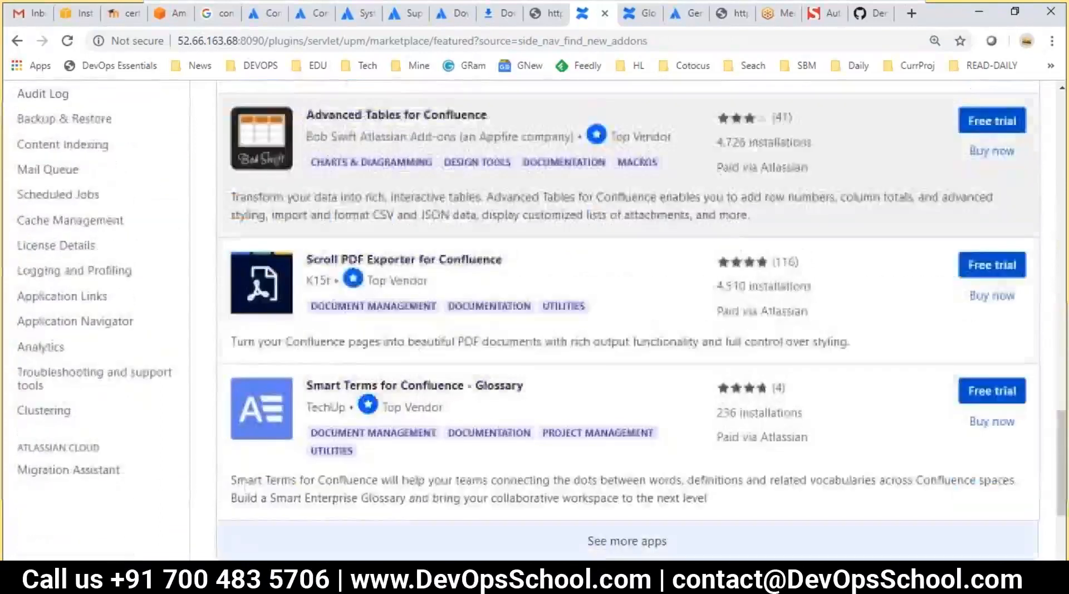
scroll(628, 320, up, 17)
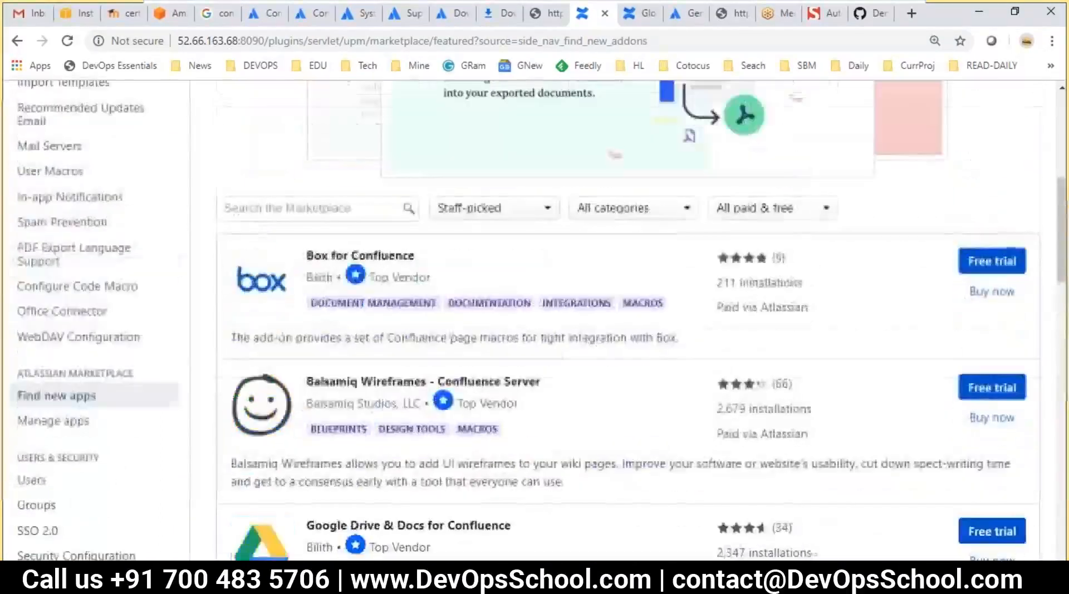
scroll(527, 277, up, 2)
scroll(536, 291, down, 4)
scroll(780, 341, up, 5)
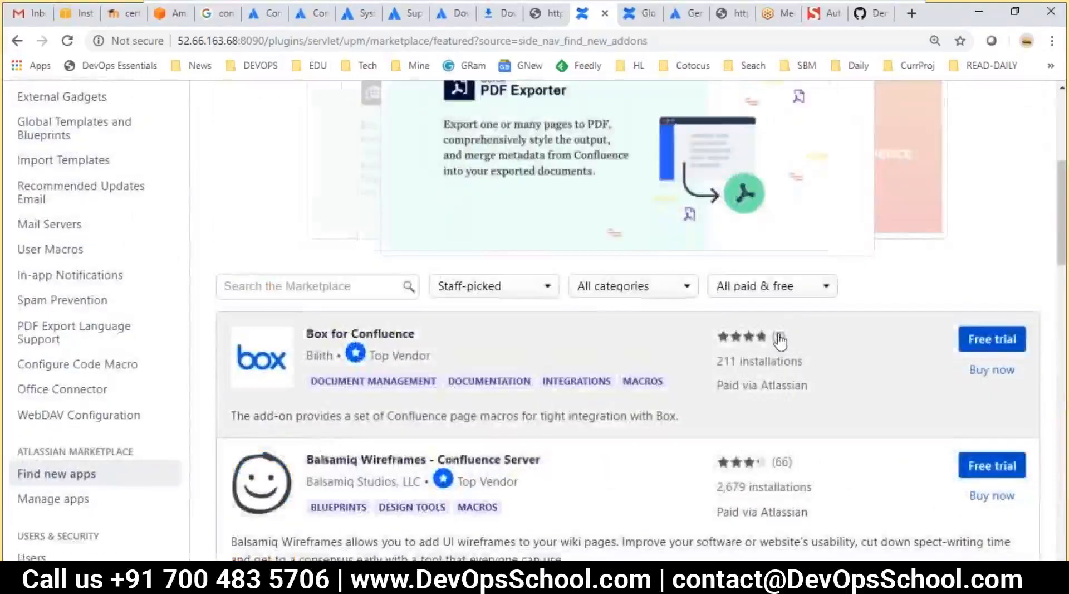
scroll(891, 354, down, 10)
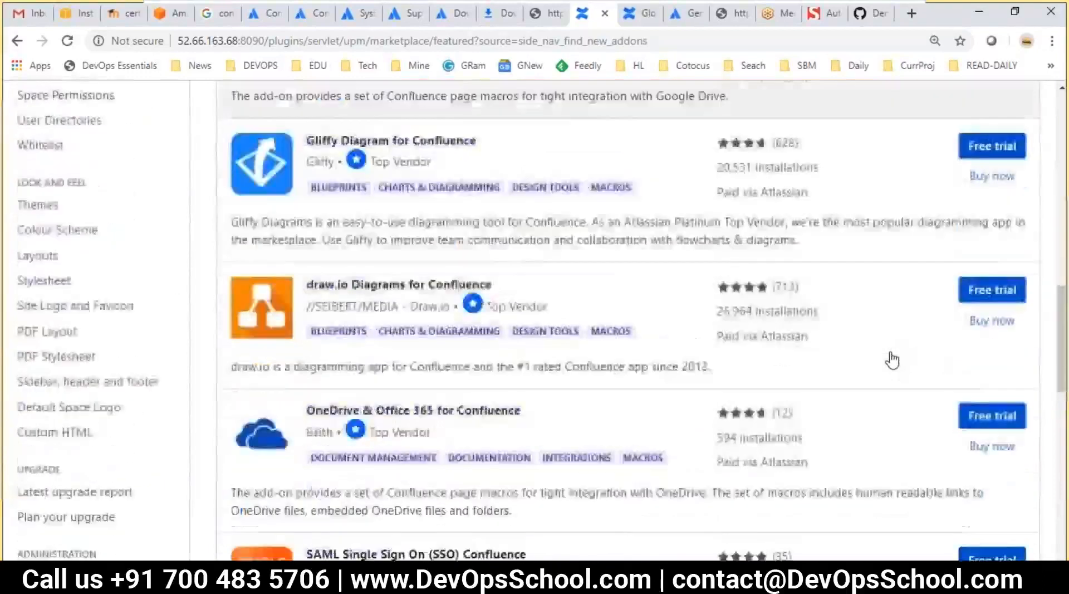
scroll(892, 360, down, 14)
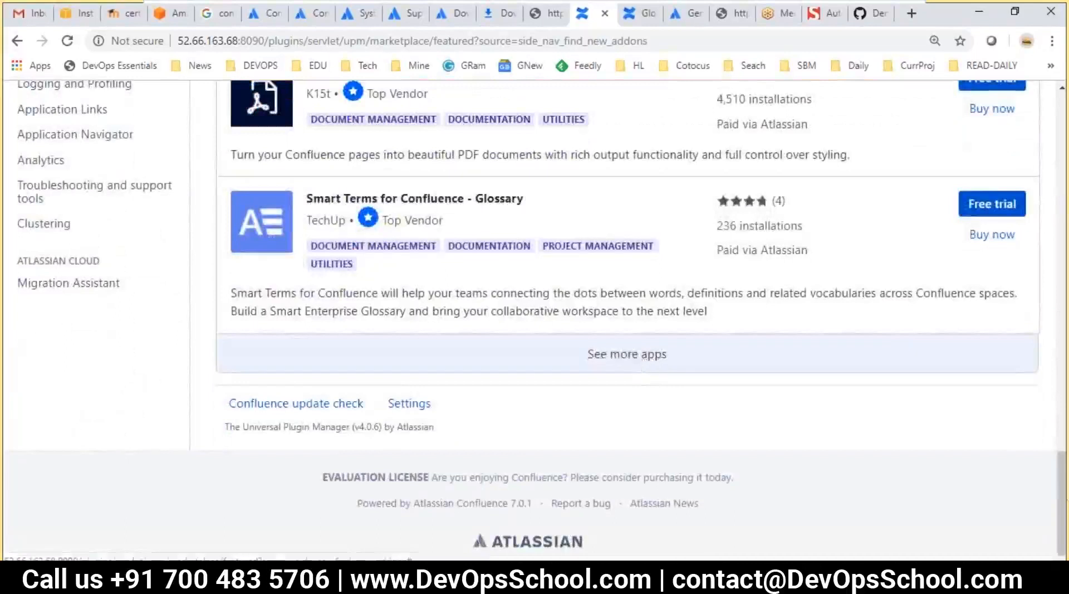
scroll(728, 350, up, 20)
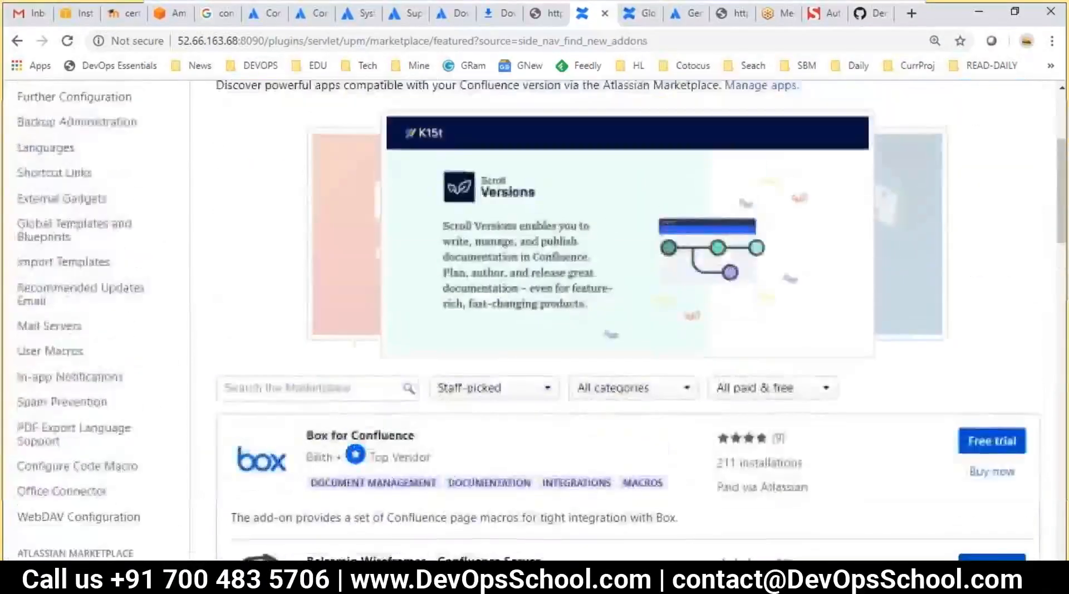
scroll(627, 377, up, 3)
scroll(628, 377, down, 6)
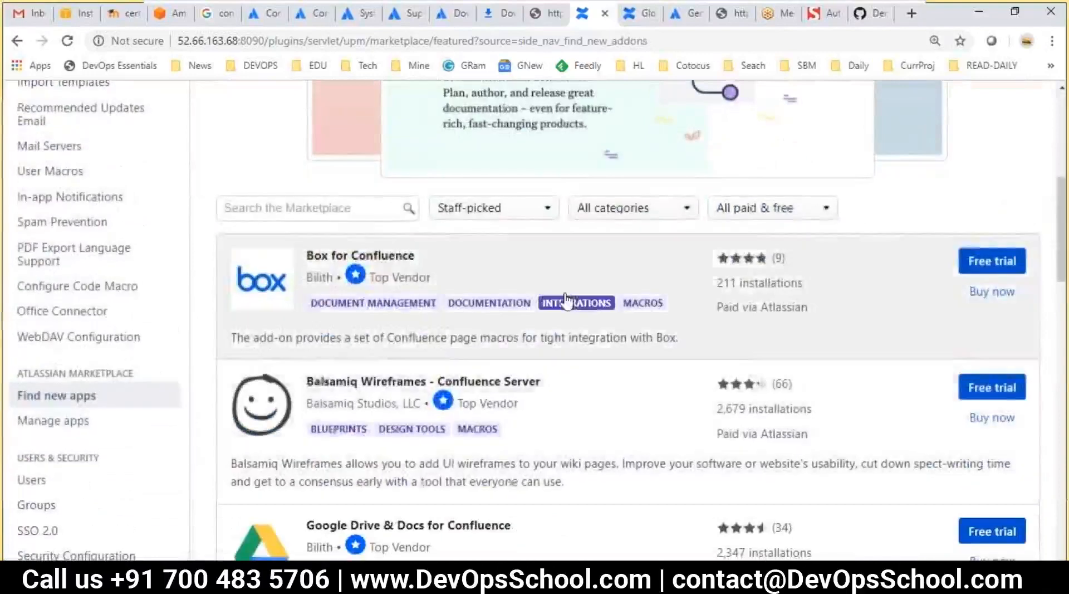
click(717, 209)
Sort the marketplace by Top Vendor and limit the pricing filter to All free
click(746, 255)
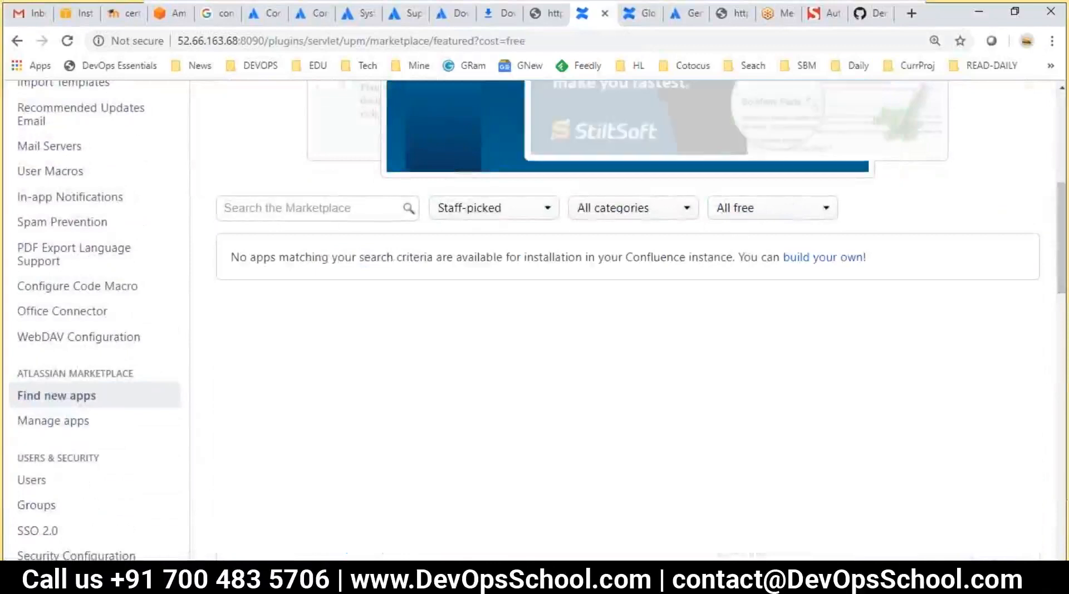
click(624, 214)
click(501, 209)
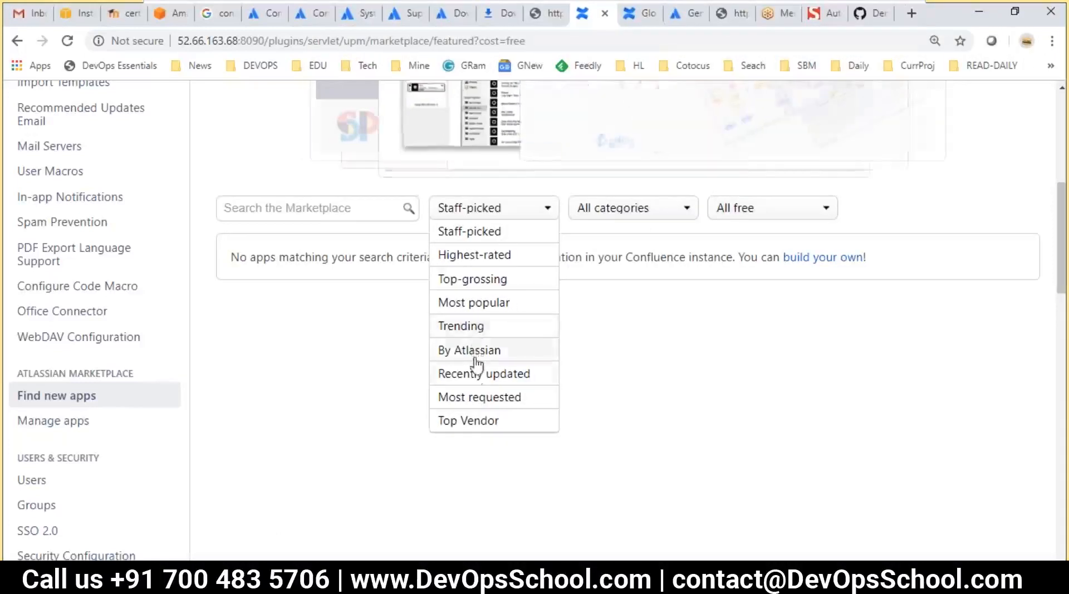
click(469, 397)
click(487, 215)
click(469, 422)
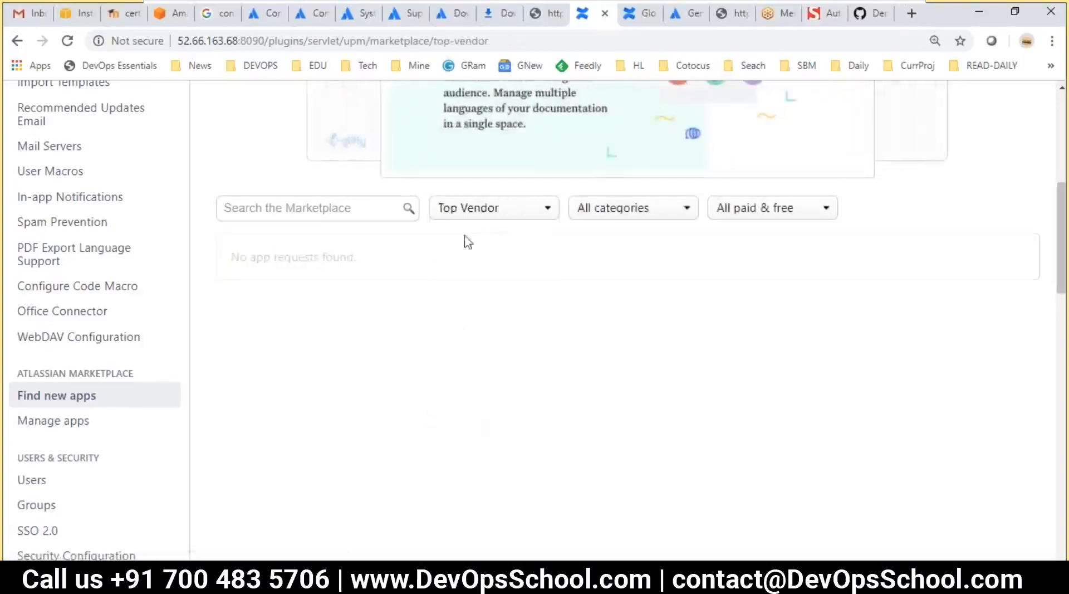
click(465, 215)
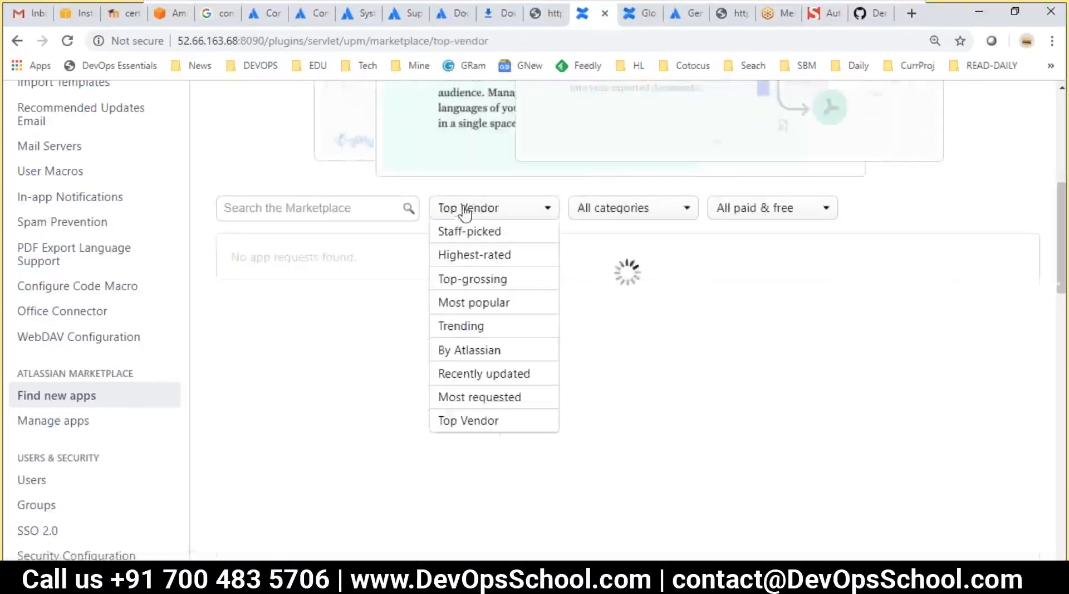
click(255, 172)
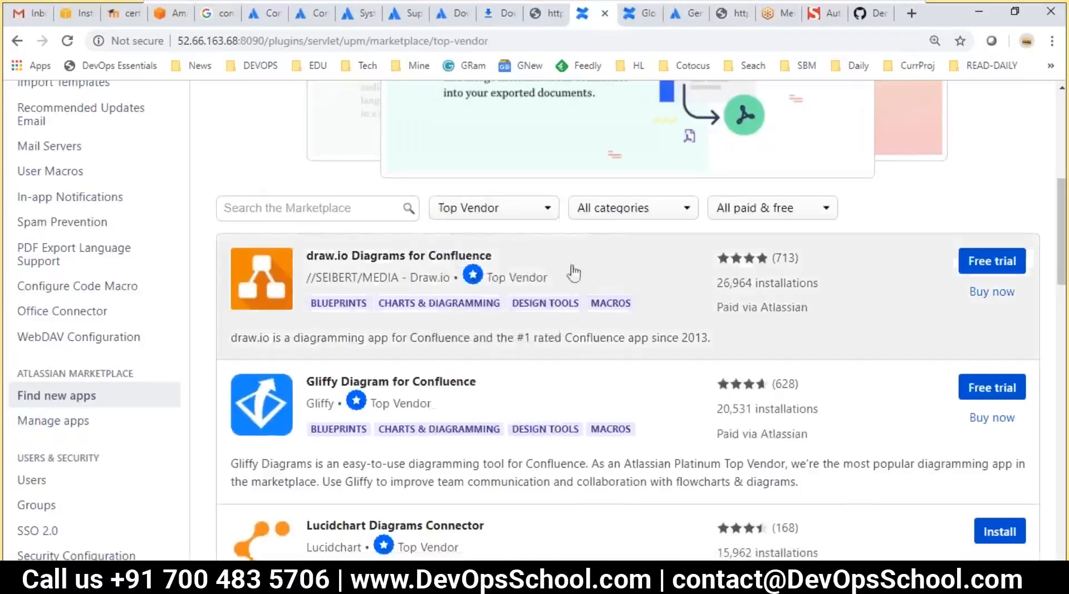
click(746, 208)
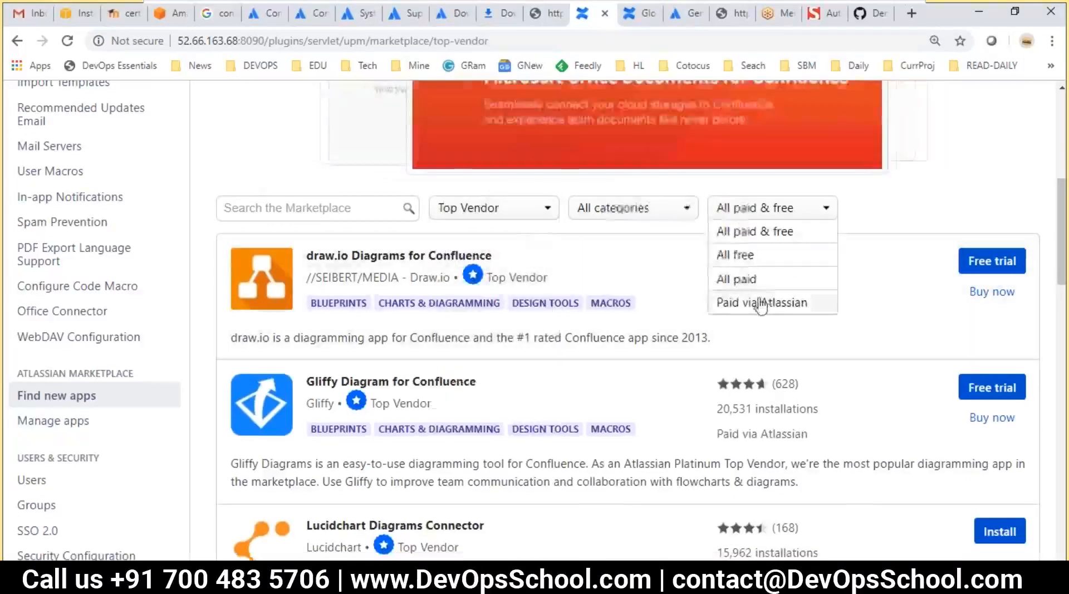
click(748, 257)
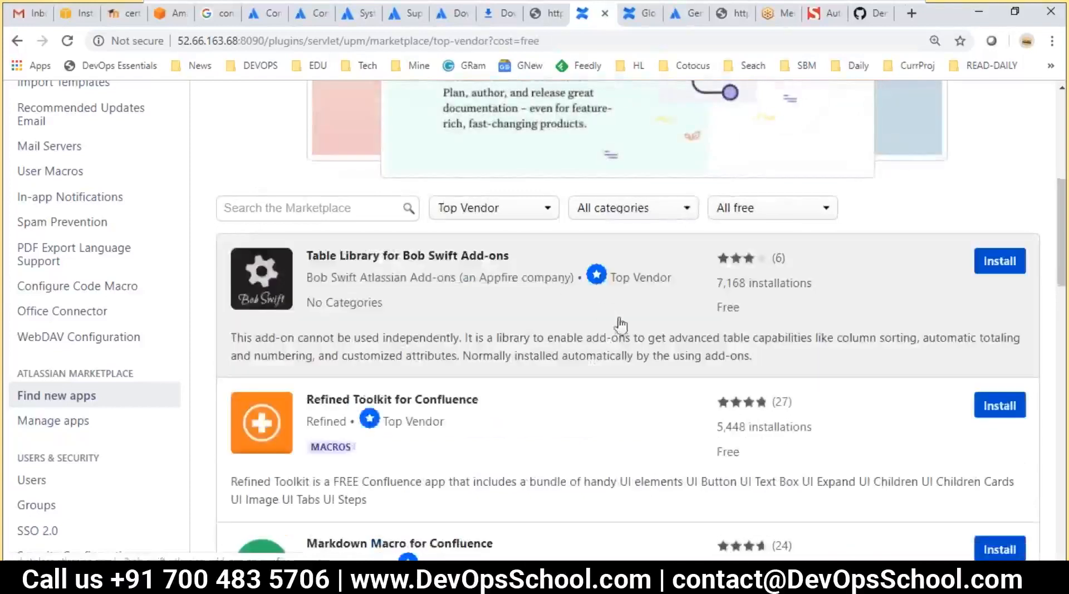
scroll(475, 302, down, 3)
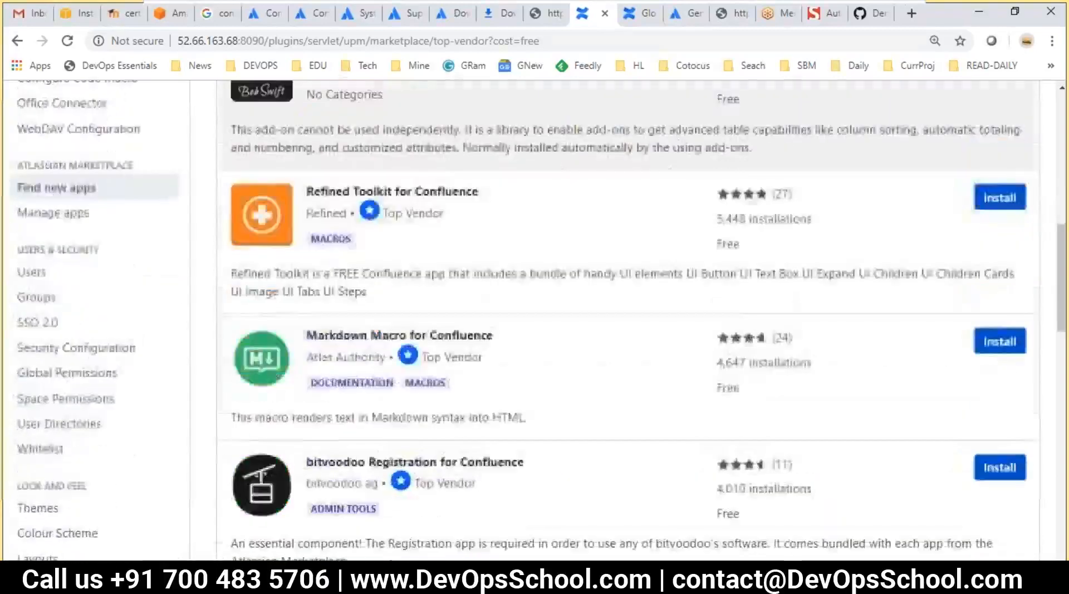
scroll(332, 337, up, 4)
scroll(333, 336, down, 3)
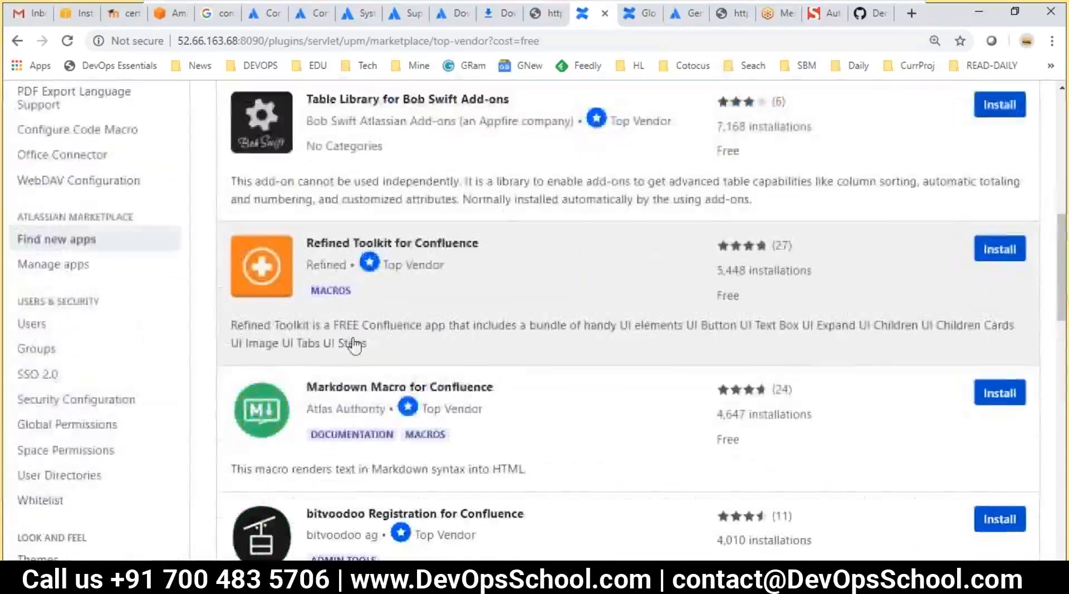
scroll(333, 337, down, 3)
scroll(346, 383, down, 1)
scroll(345, 383, down, 2)
scroll(389, 382, up, 12)
scroll(389, 382, down, 1)
scroll(478, 334, down, 5)
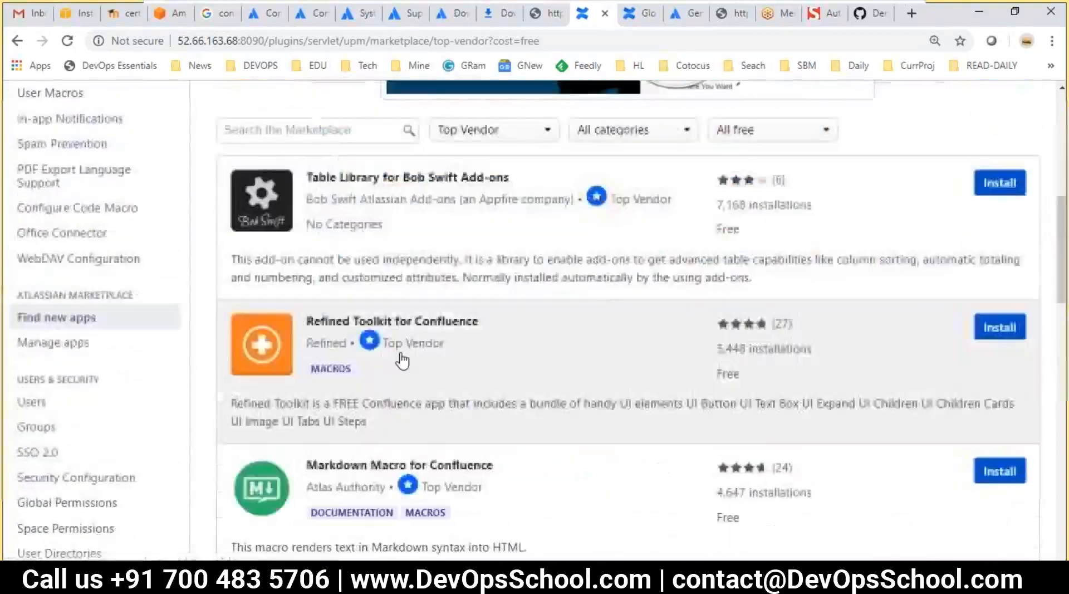
scroll(478, 334, up, 1)
scroll(473, 334, down, 1)
scroll(453, 332, up, 3)
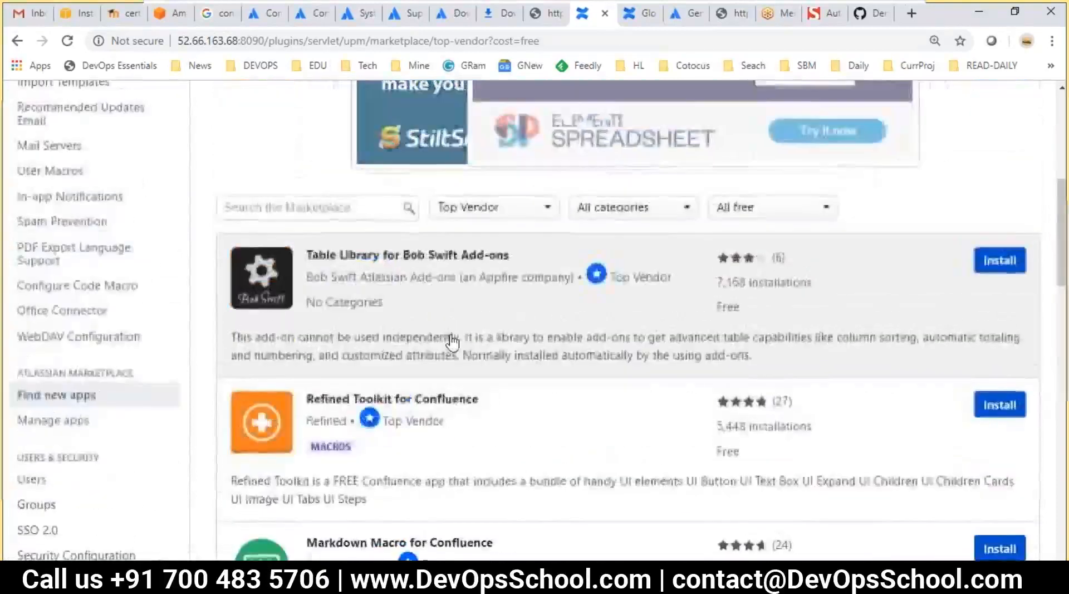
scroll(449, 339, down, 2)
scroll(449, 339, up, 2)
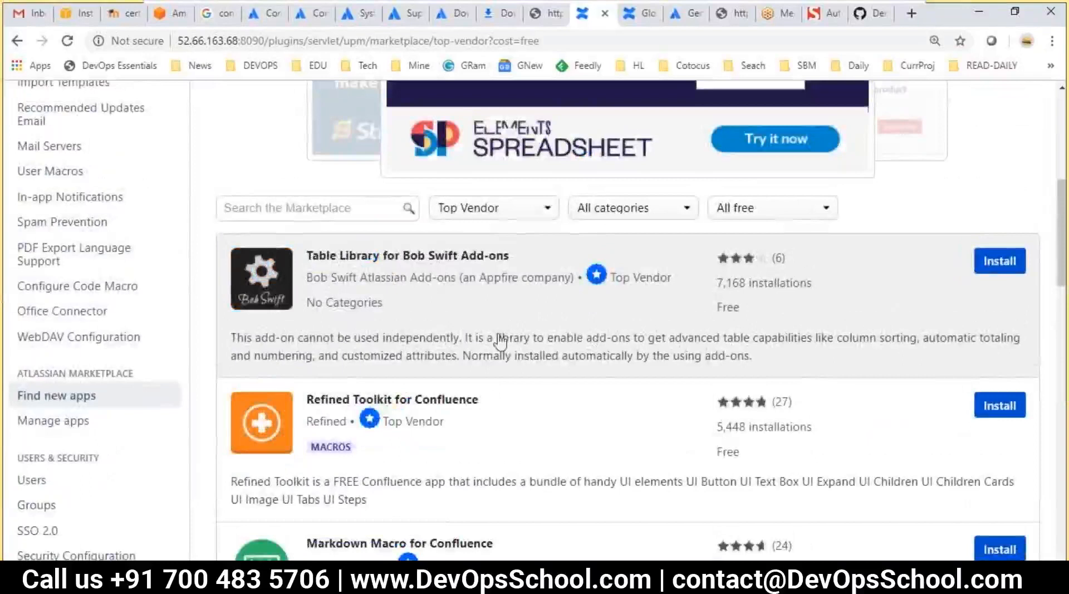
click(616, 213)
click(969, 222)
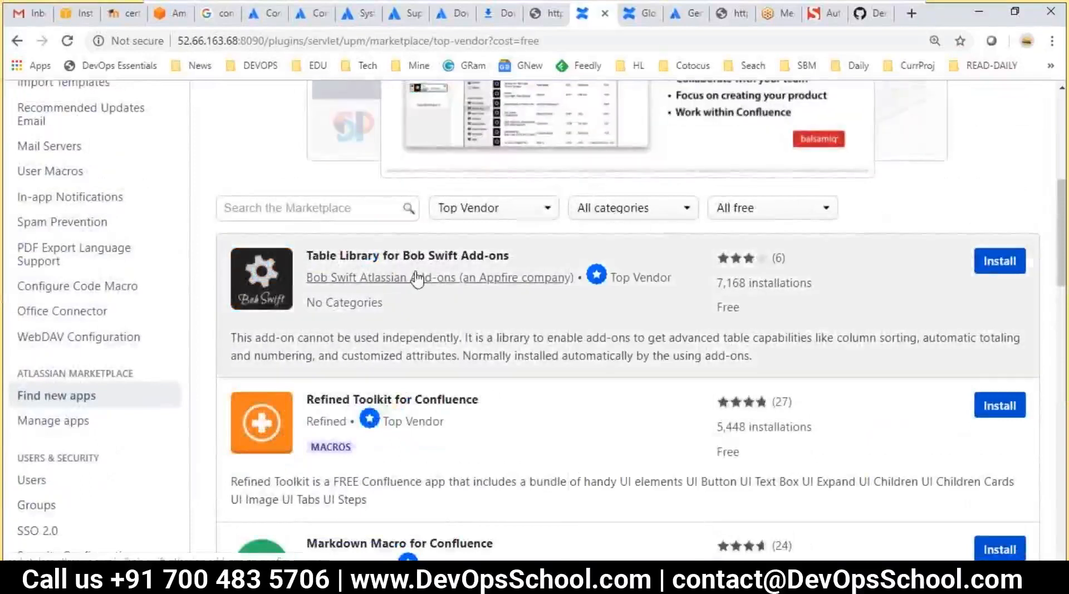
scroll(451, 334, down, 3)
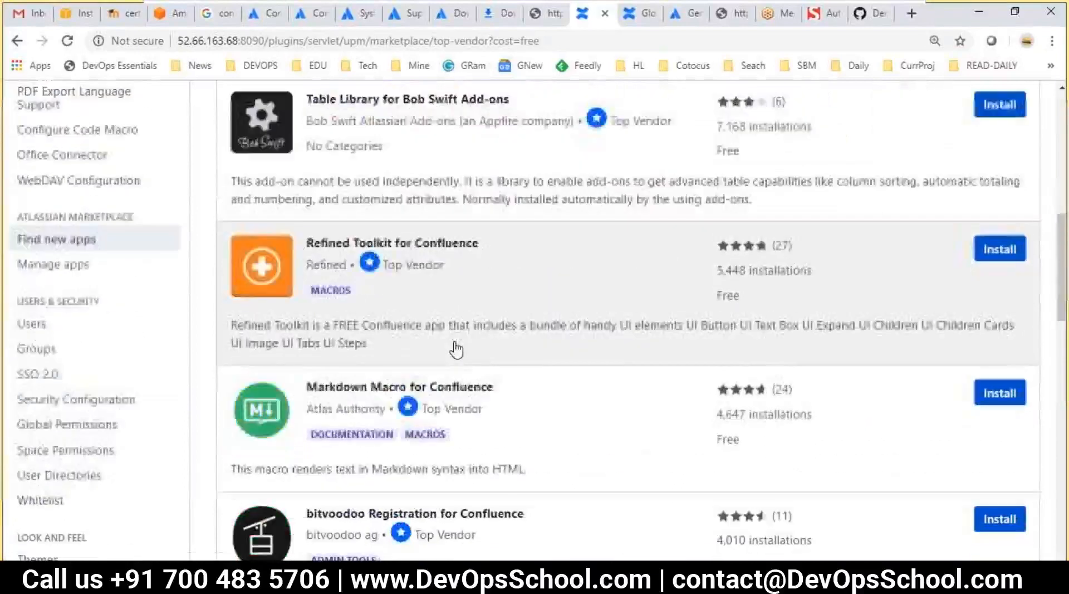
scroll(558, 402, down, 10)
scroll(562, 407, up, 15)
scroll(712, 334, down, 6)
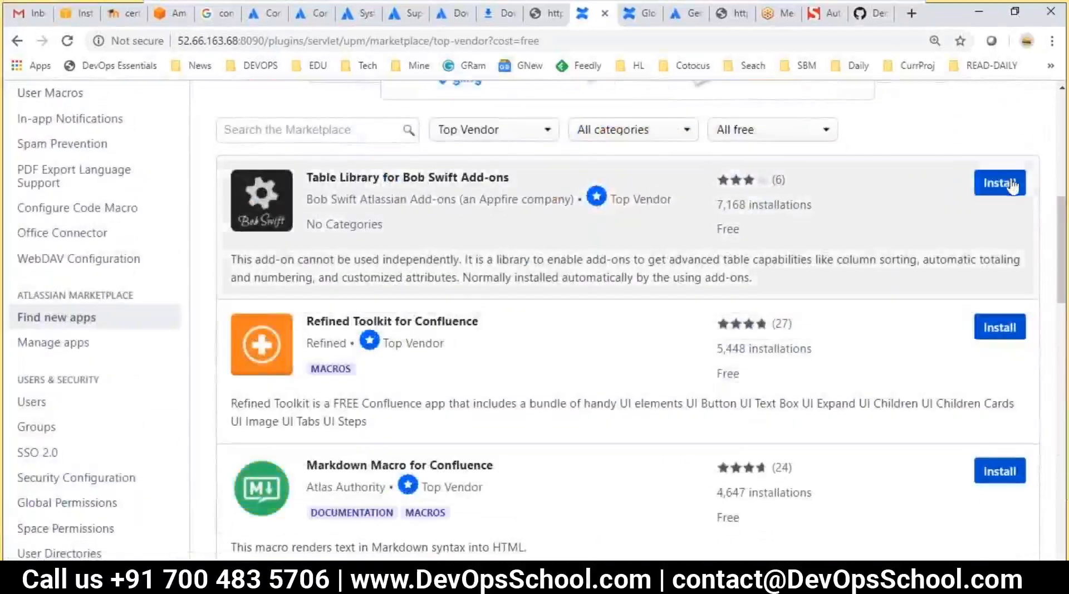
Install Table Library for Bob Swift Add-ons v. 4.1.1 by accepting the terms, then dismiss the confirmation
click(1000, 183)
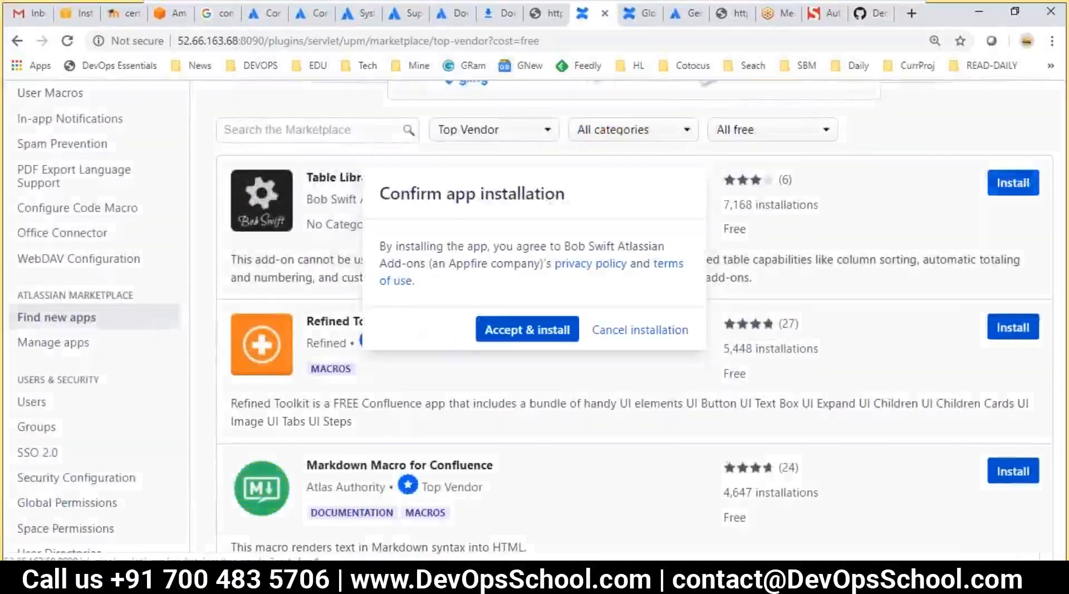
click(513, 326)
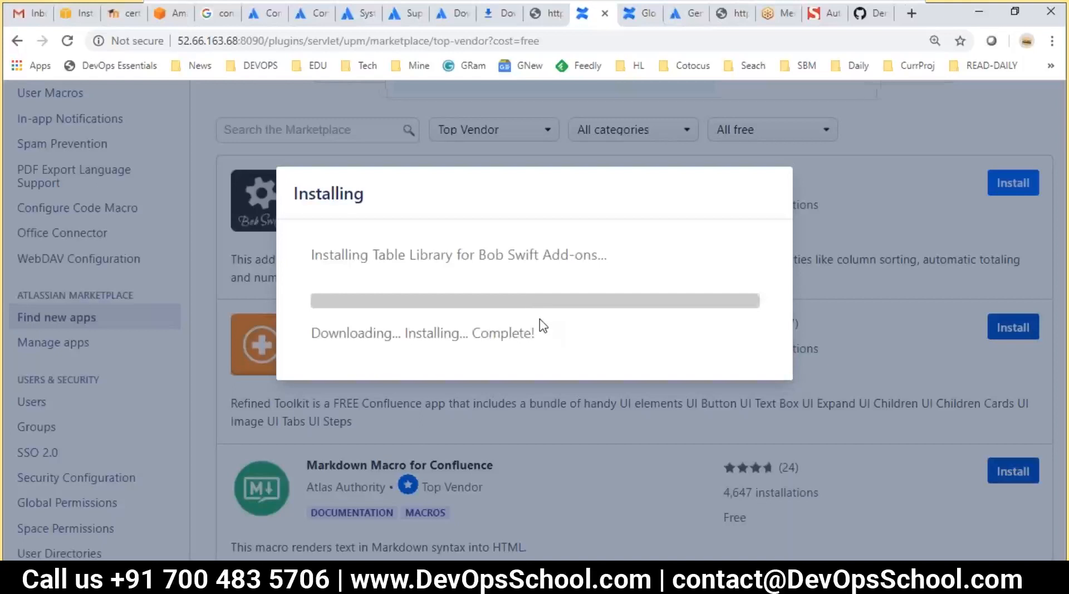
scroll(466, 345, down, 2)
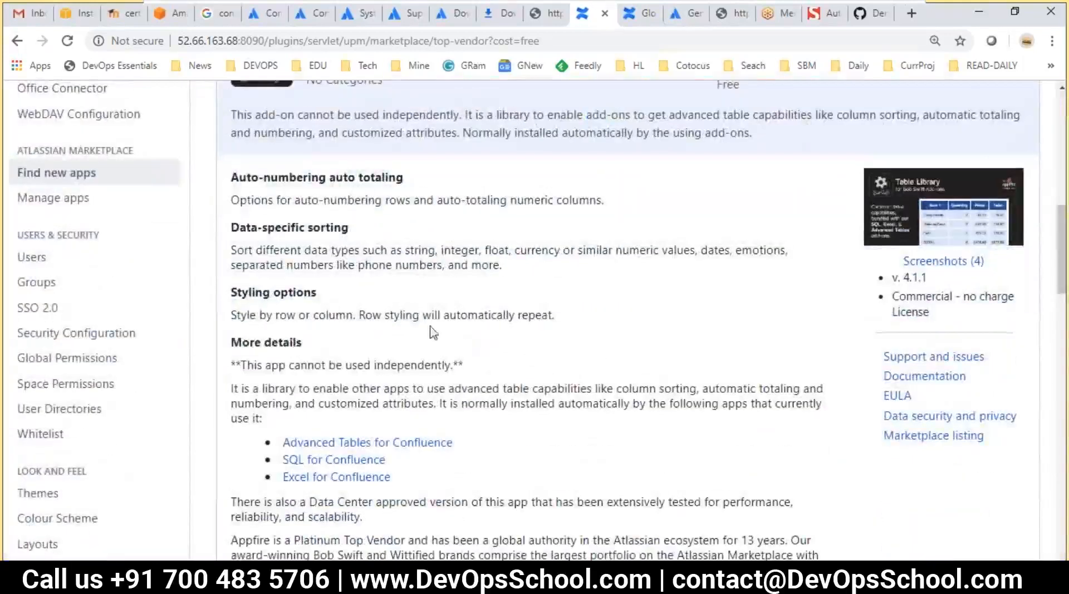
scroll(368, 307, up, 10)
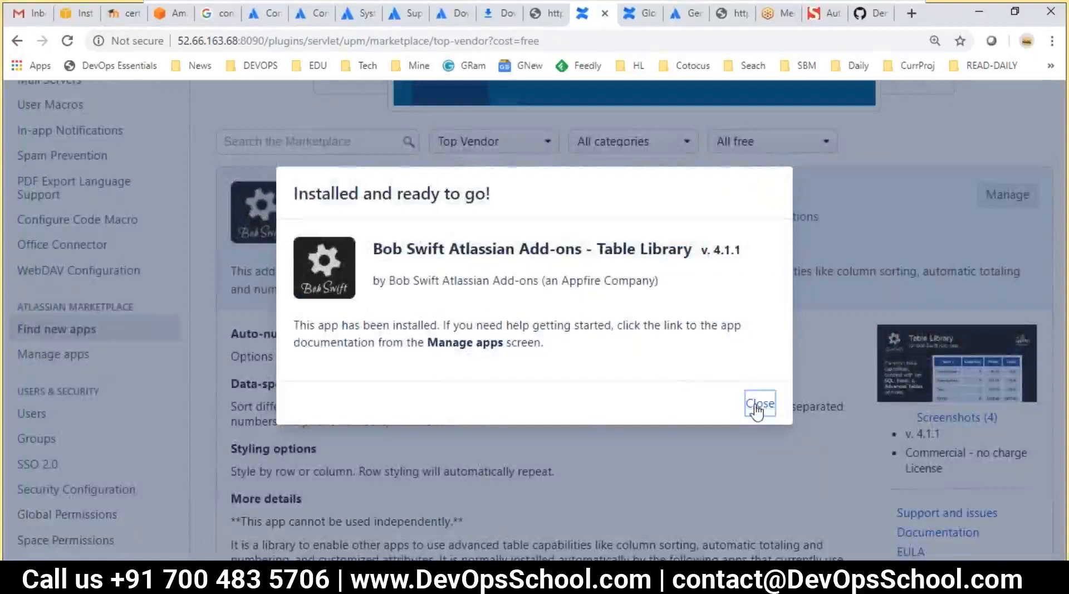
click(759, 404)
scroll(780, 401, down, 3)
Open the Table Library Documentation link in a new browser tab and switch to it
right_click(905, 375)
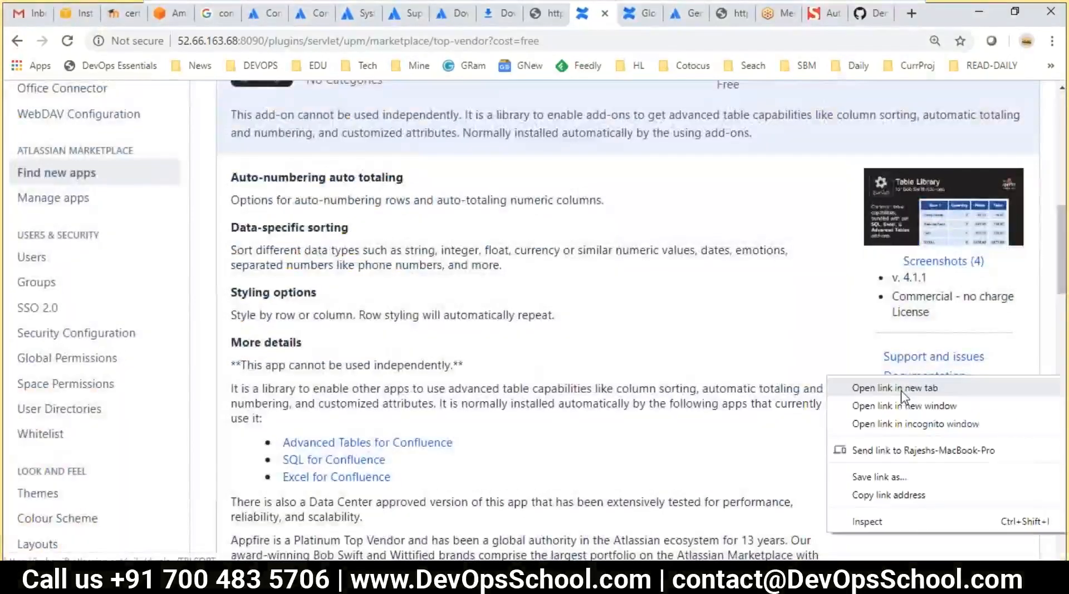
click(901, 390)
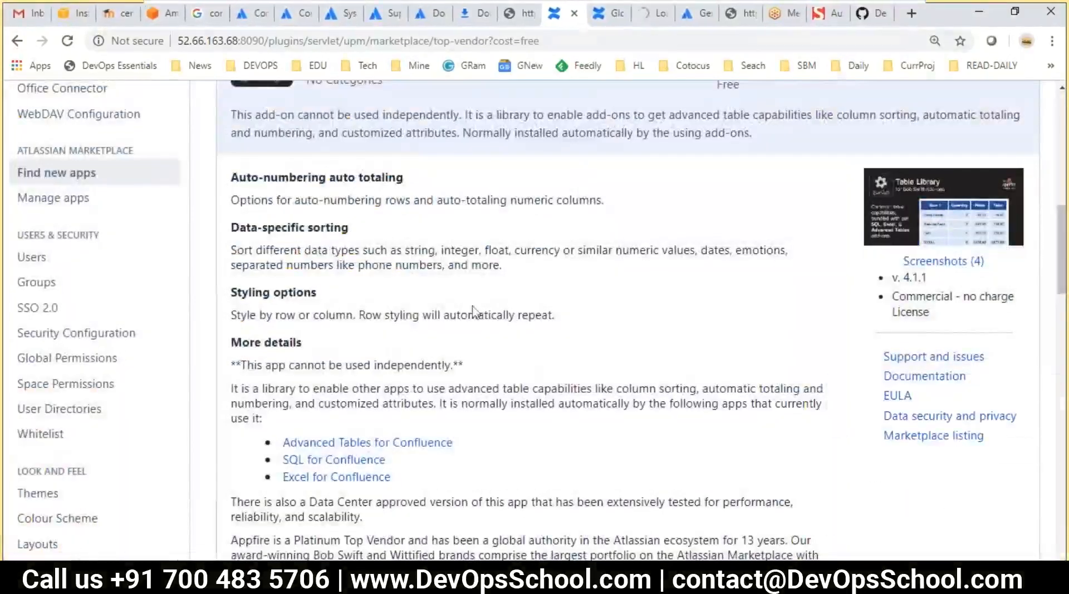
scroll(484, 309, down, 2)
scroll(445, 329, up, 2)
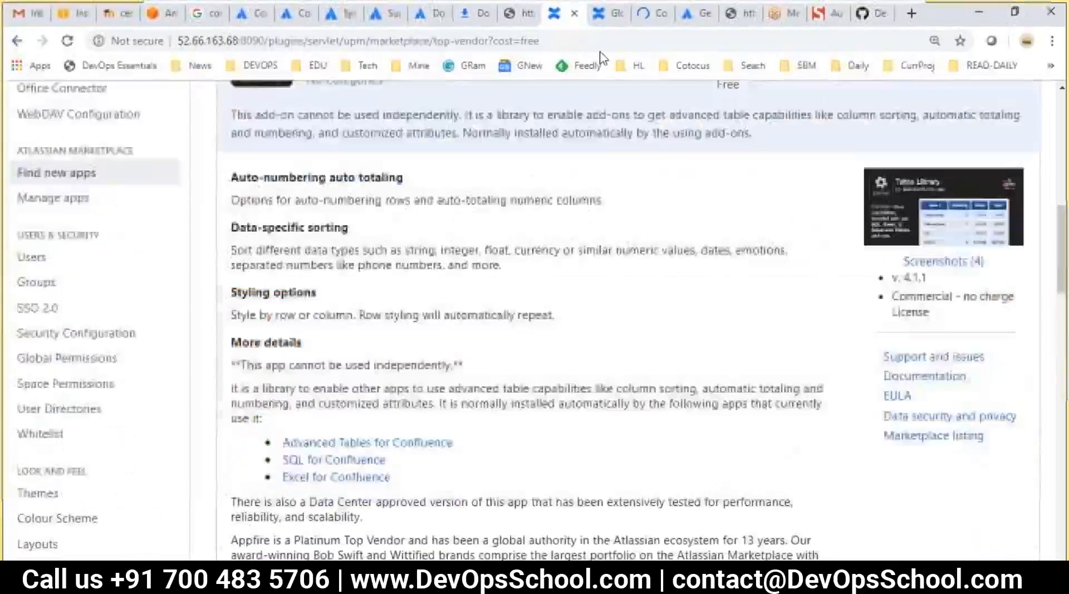
click(648, 17)
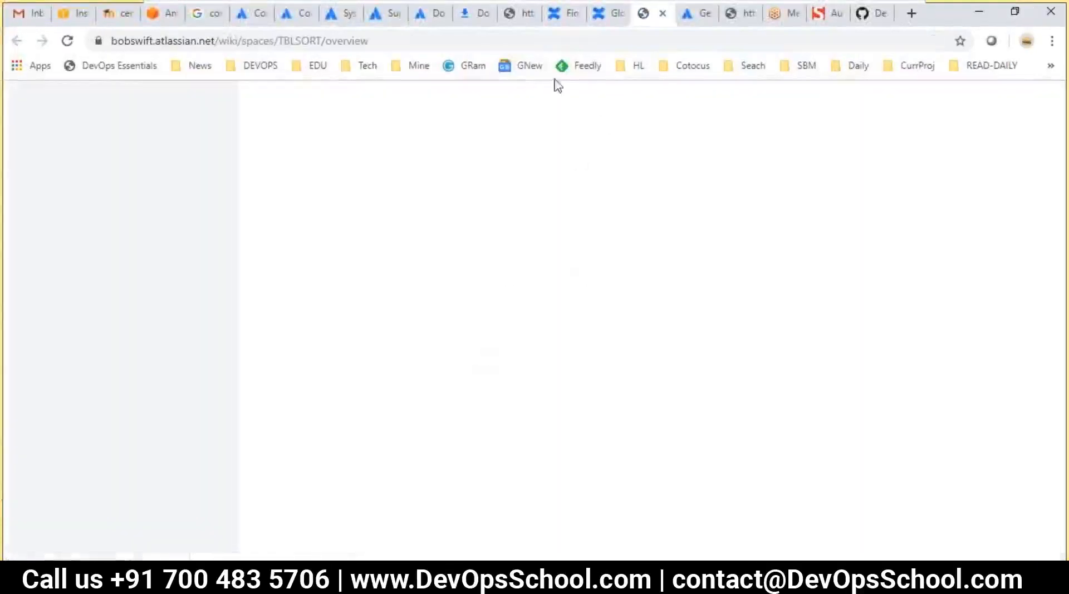
Read the TBLSORT overview, highlighting the Description add-on list and the Related Add-ons heading
scroll(390, 268, down, 3)
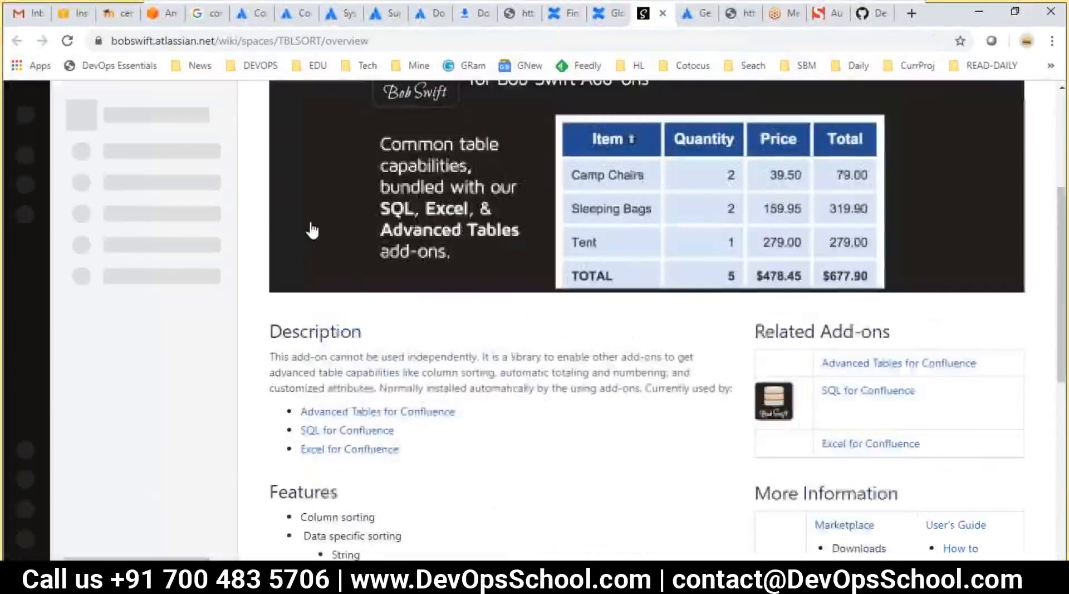
scroll(384, 364, down, 3)
drag(271, 169, 426, 266)
click(457, 311)
drag(460, 315, 270, 187)
scroll(454, 330, down, 3)
drag(299, 142, 454, 364)
scroll(650, 422, down, 1)
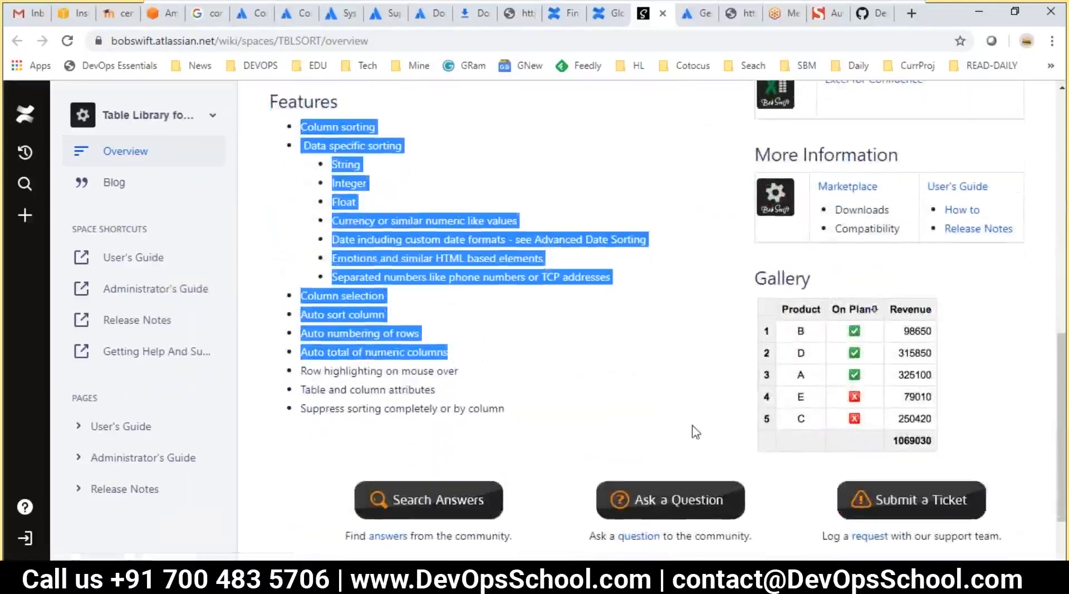
scroll(692, 429, up, 5)
scroll(833, 401, down, 1)
drag(805, 170, 911, 168)
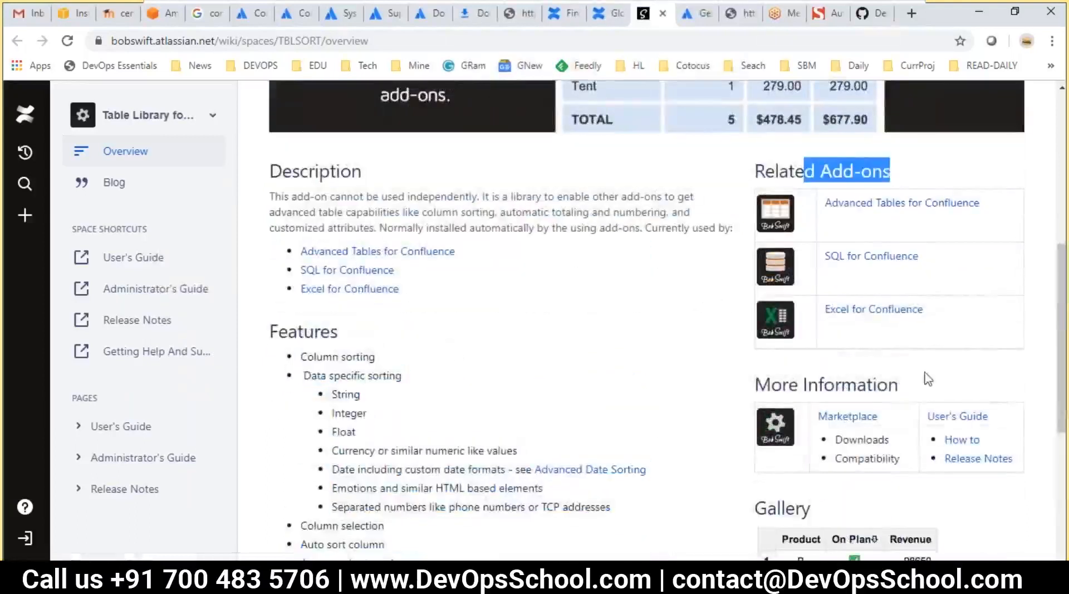
scroll(812, 422, down, 4)
scroll(618, 349, up, 6)
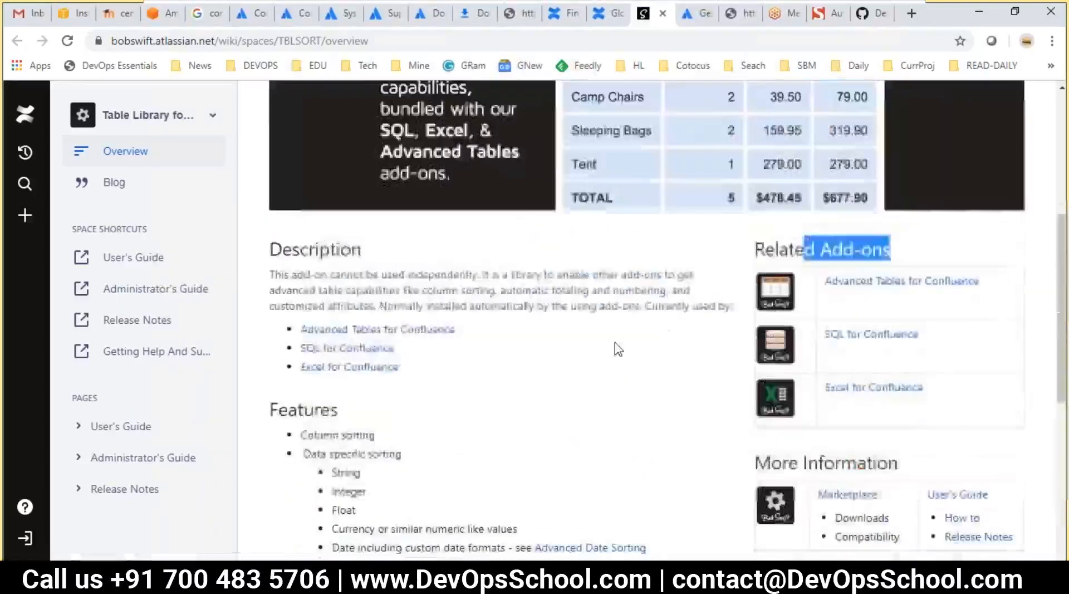
scroll(618, 349, up, 4)
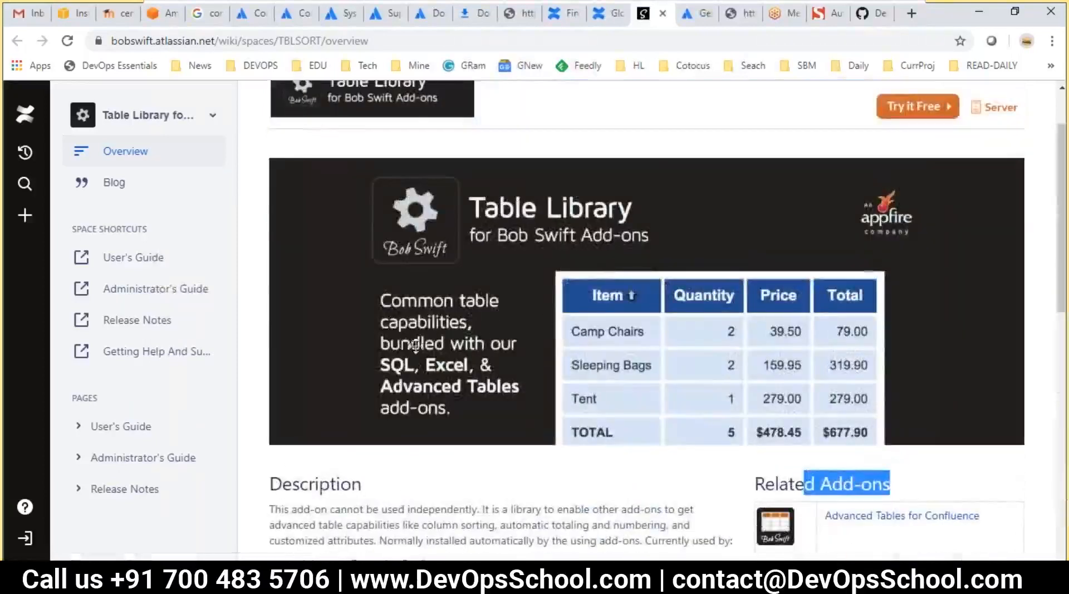
scroll(405, 345, up, 2)
Highlight 'Bob Swift' in the documentation page title, then go back to the Confluence admin tab
drag(307, 114, 581, 124)
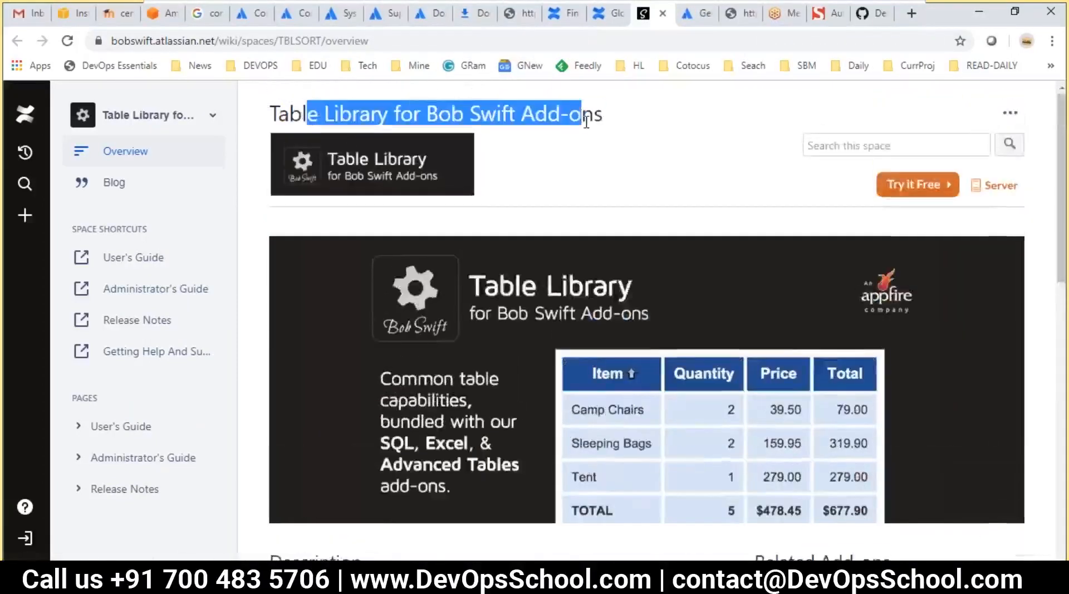
click(305, 114)
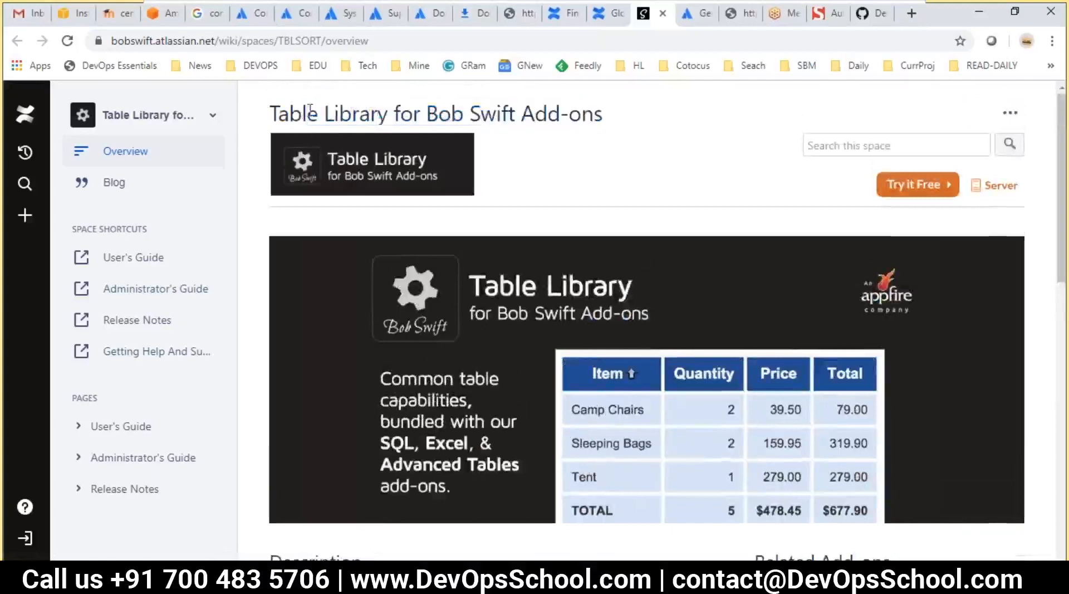
double_click(447, 114)
double_click(495, 114)
click(544, 126)
drag(619, 123, 413, 101)
double_click(448, 114)
drag(534, 114, 439, 102)
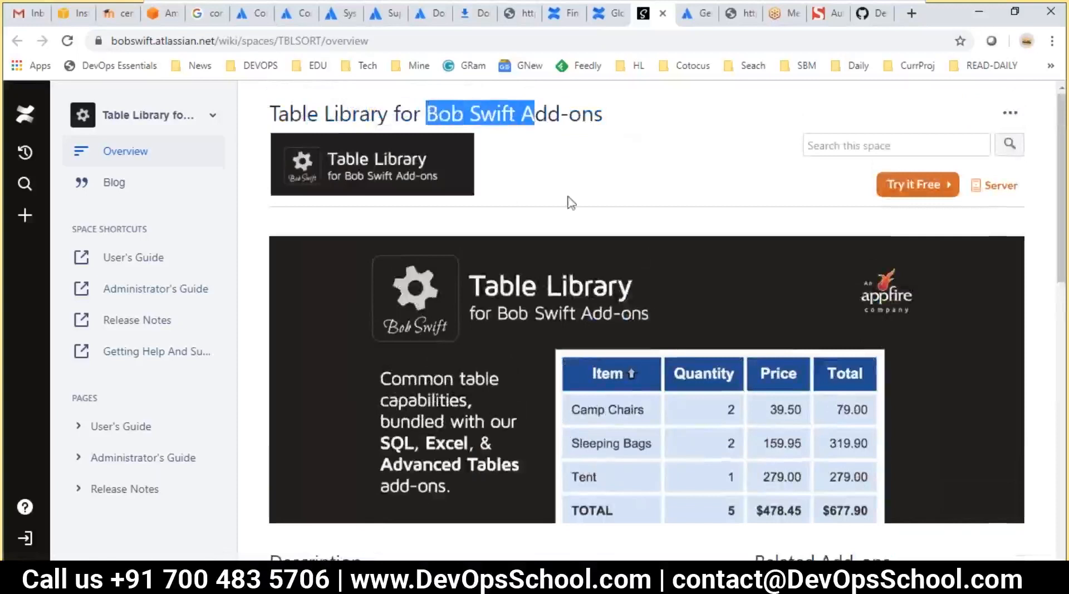
scroll(640, 259, down, 3)
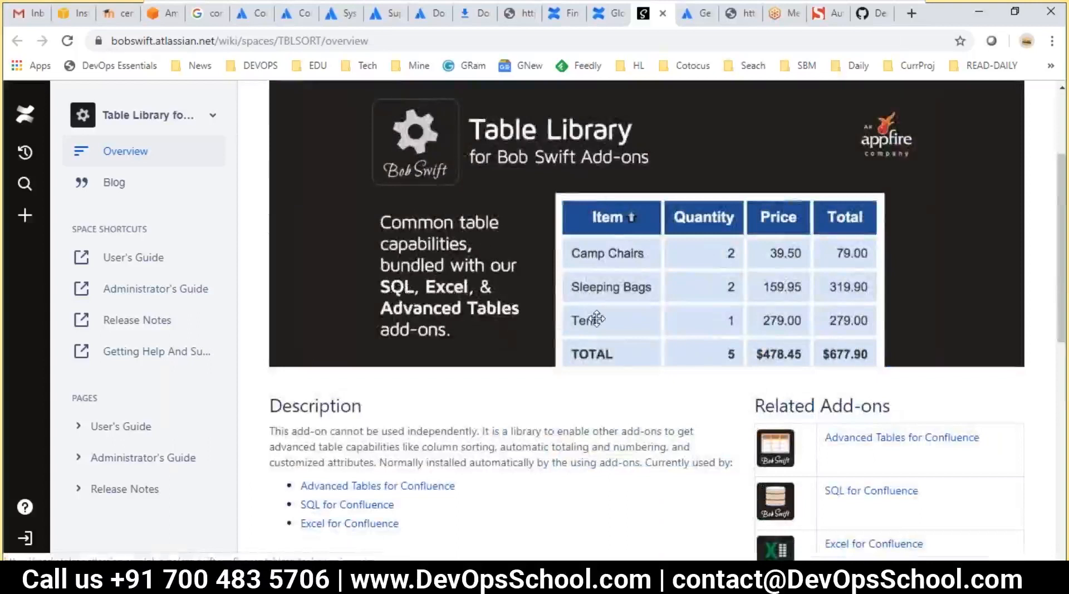
scroll(596, 319, up, 3)
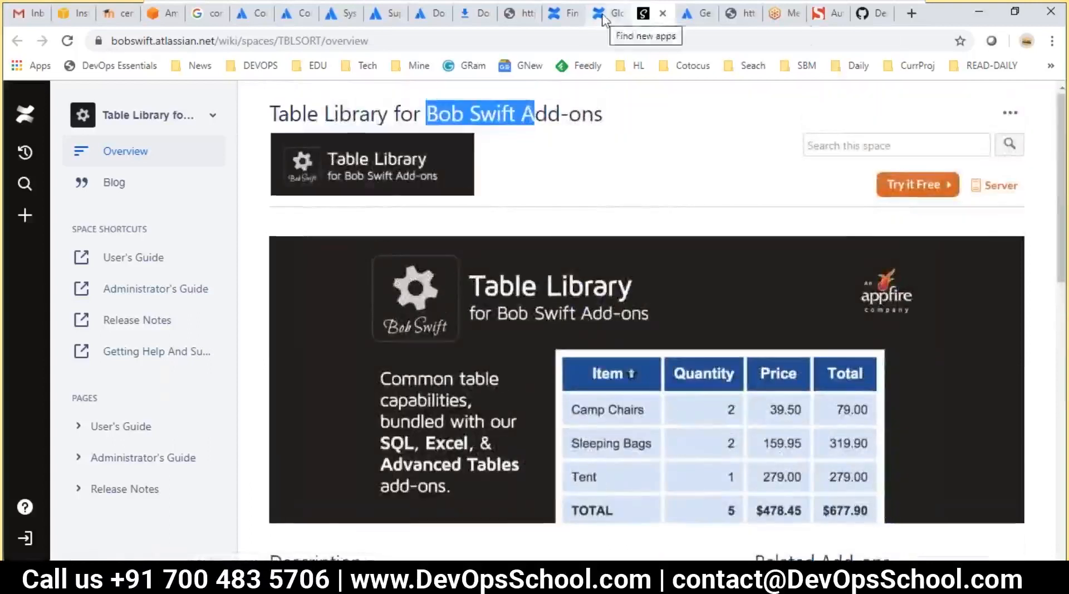
click(605, 21)
Check that Table Library appears under User-installed apps on Manage apps, then return to the VS Code notes
click(555, 10)
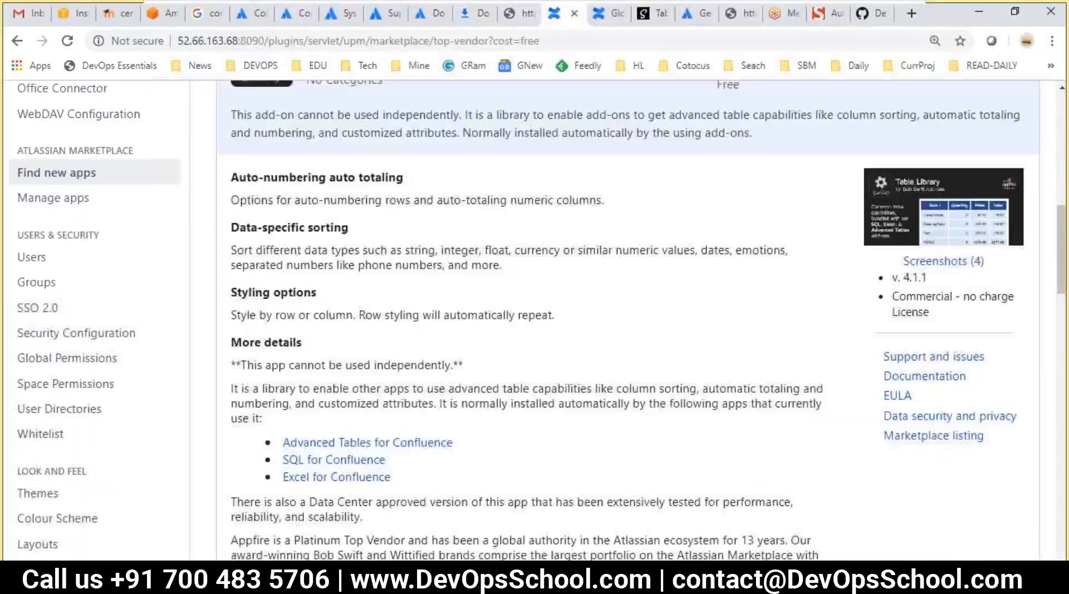
scroll(141, 384, down, 8)
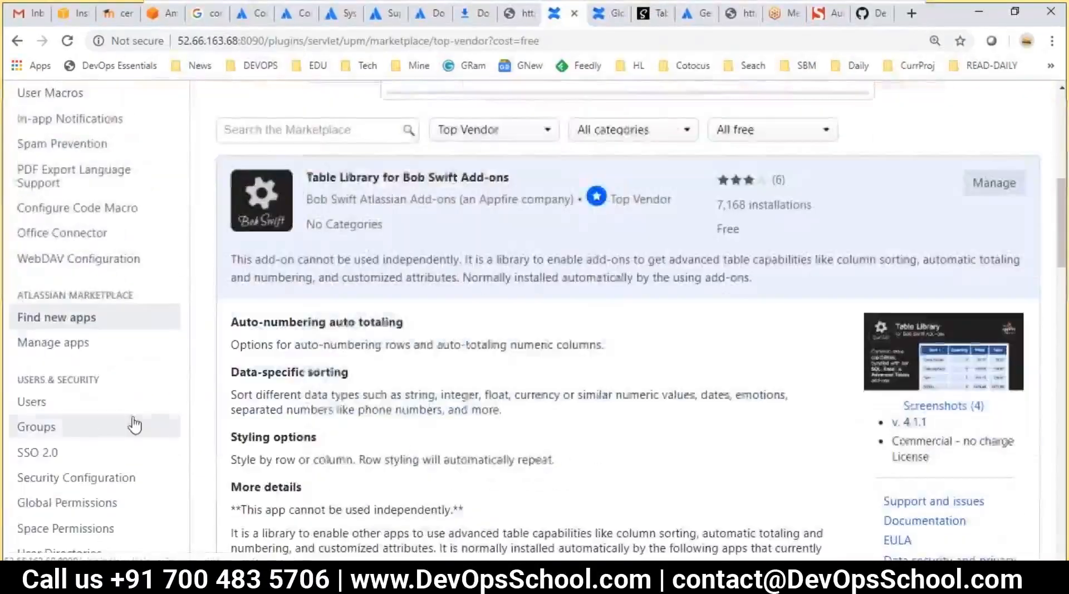
click(48, 342)
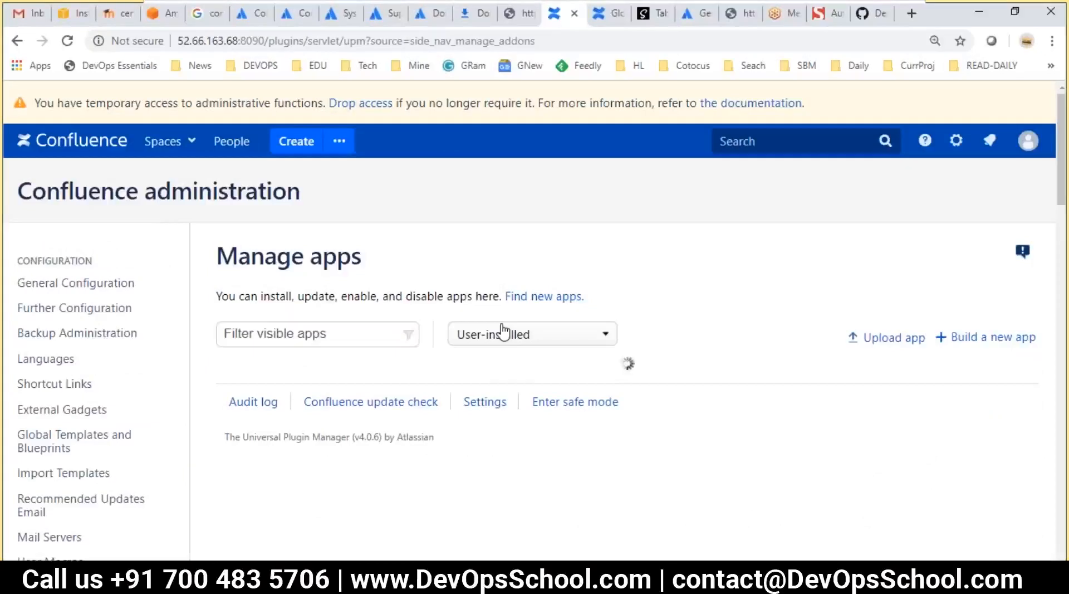
scroll(504, 331, down, 3)
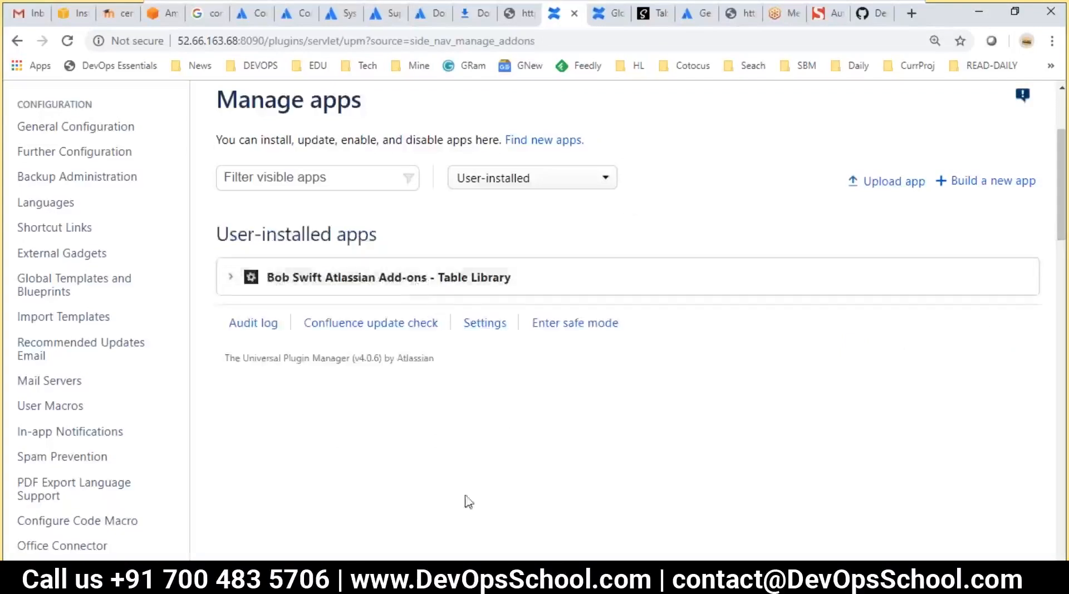
key(alt+Tab)
Go over the Step 5 lines on Apps, Macros and adding functionality to Pages, then return to Confluence
click(301, 407)
drag(606, 341, 686, 369)
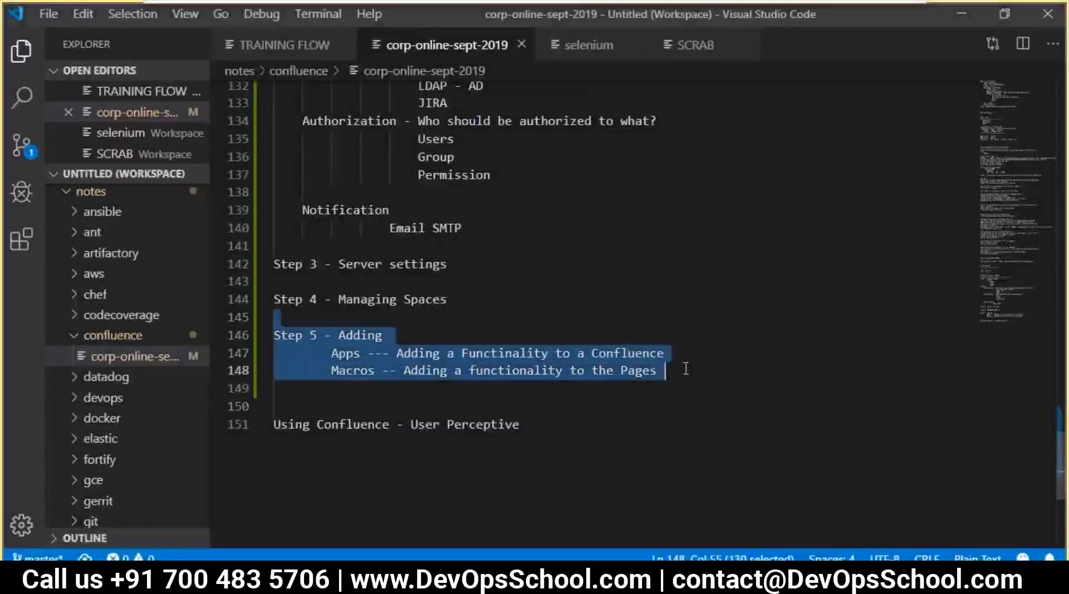
click(538, 343)
double_click(383, 352)
click(547, 352)
click(629, 354)
click(461, 389)
double_click(348, 370)
double_click(506, 372)
drag(664, 370, 622, 371)
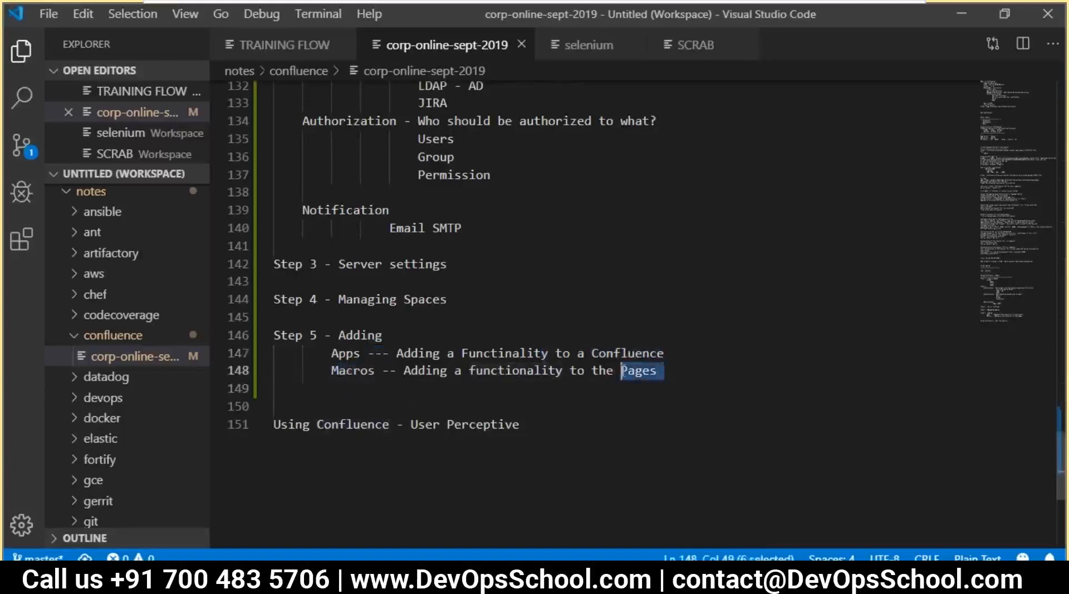
double_click(361, 369)
key(alt+Tab)
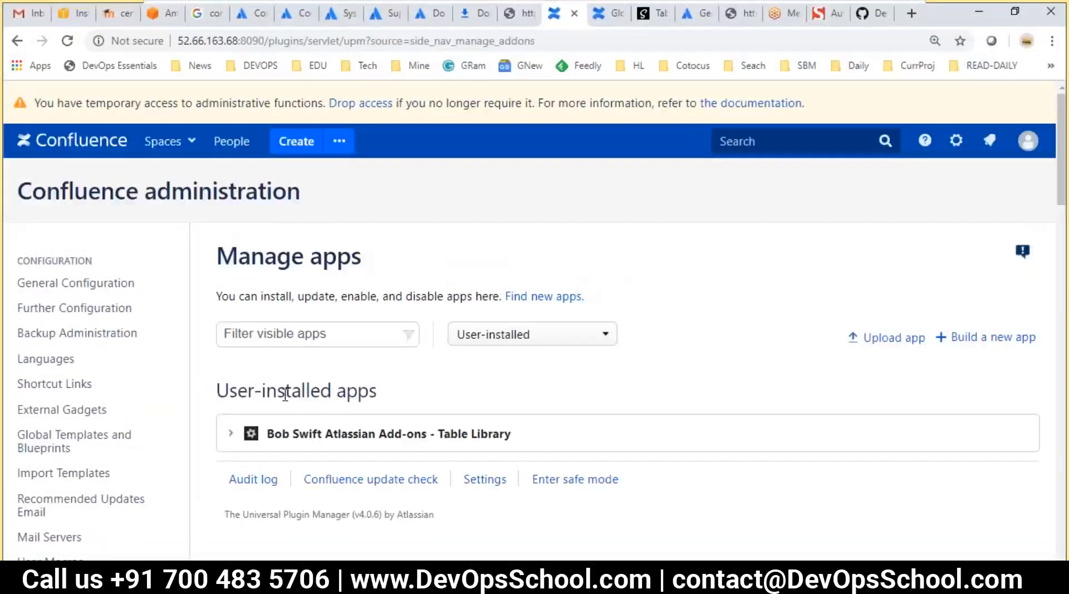
Search the admin page for 'macro' and review the per-app macro usage counts
key(ctrl+f)
text(macro)
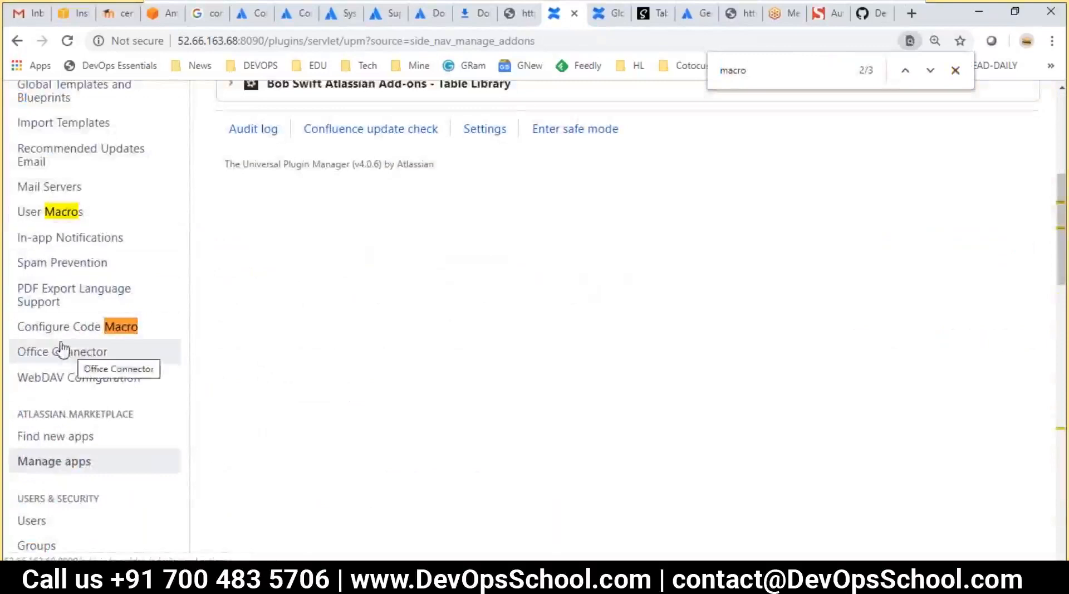
scroll(61, 337, up, 4)
scroll(111, 345, down, 10)
scroll(135, 349, down, 10)
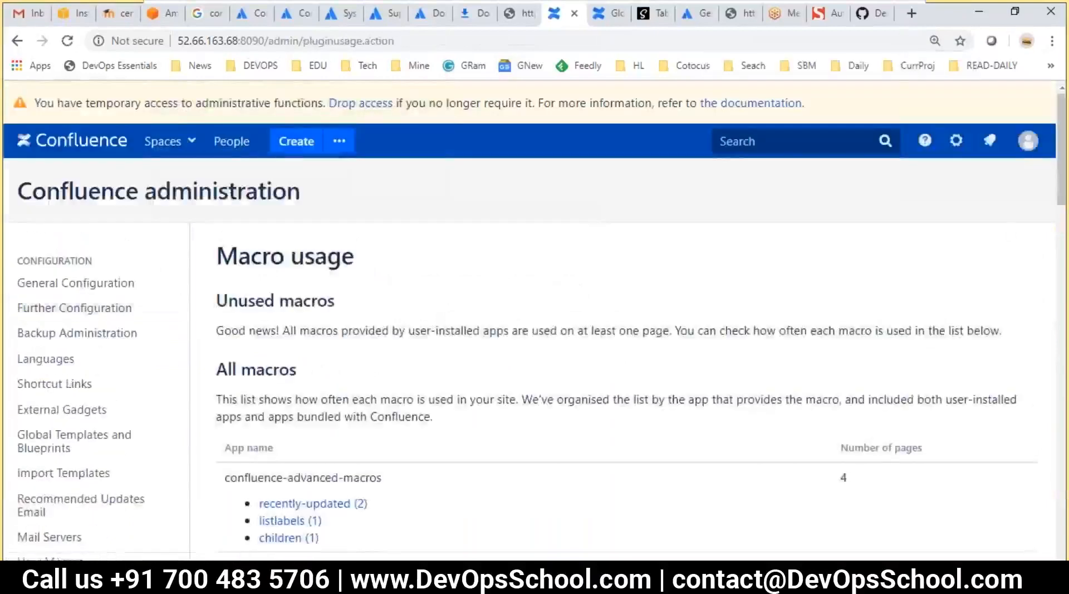
scroll(306, 365, down, 6)
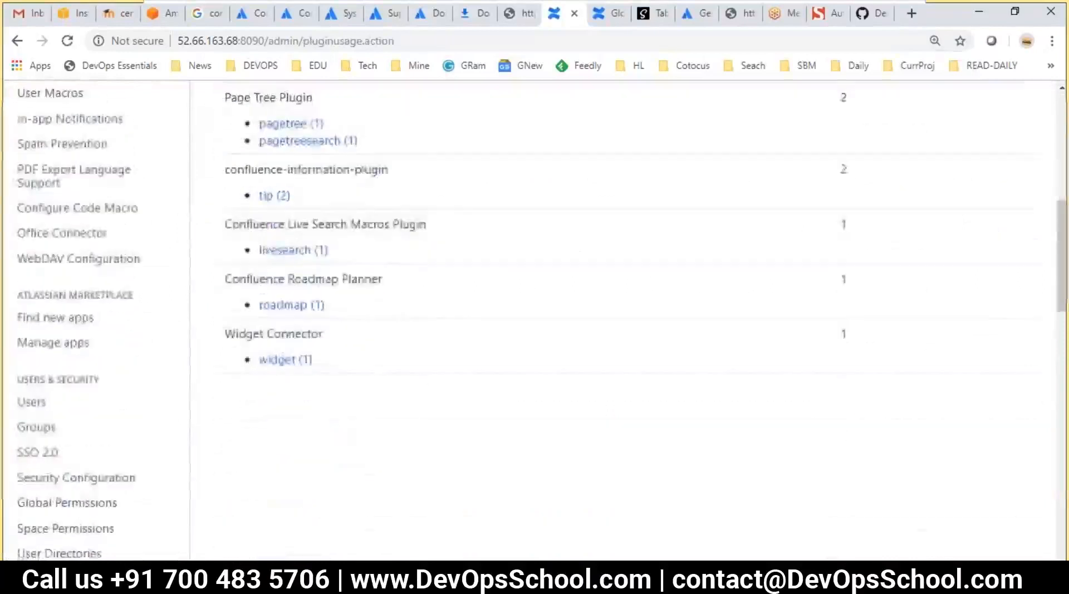
scroll(333, 427, up, 4)
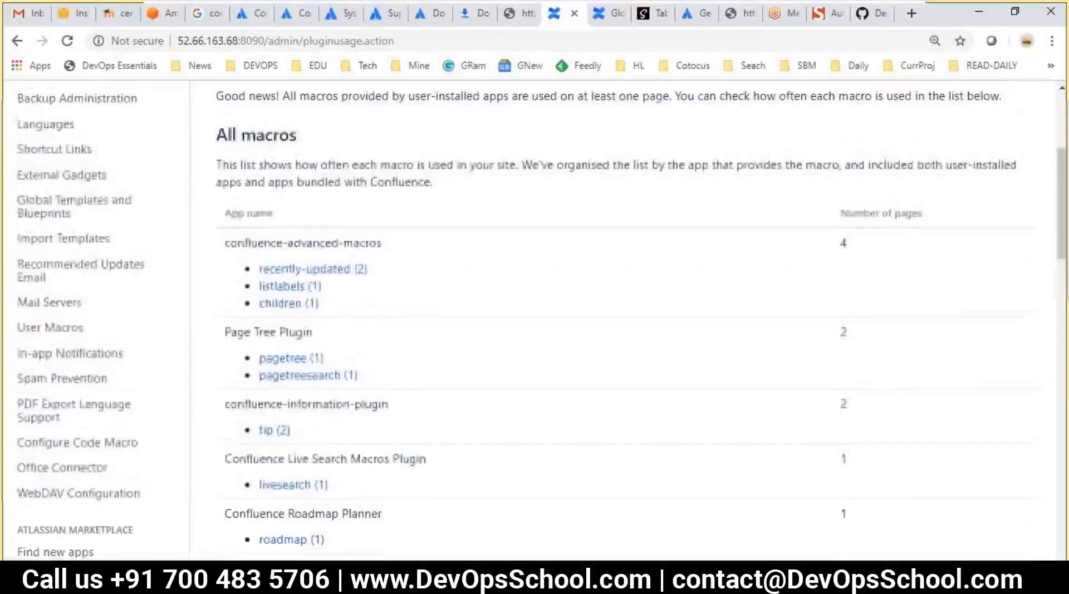
scroll(276, 329, down, 3)
scroll(278, 340, up, 3)
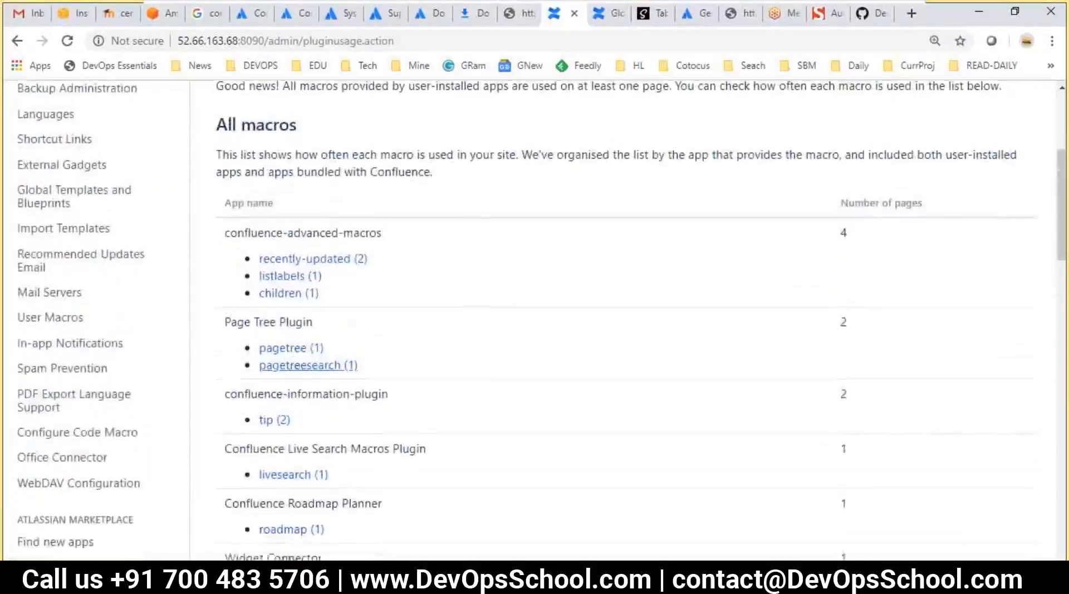
scroll(284, 373, up, 4)
scroll(273, 365, up, 1)
scroll(79, 349, down, 4)
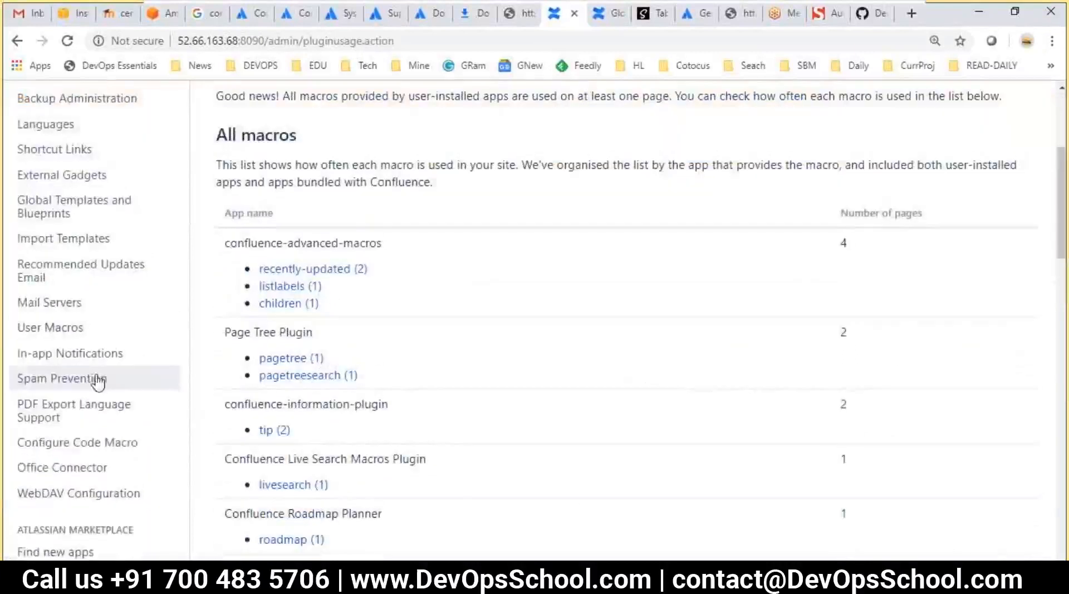
click(44, 329)
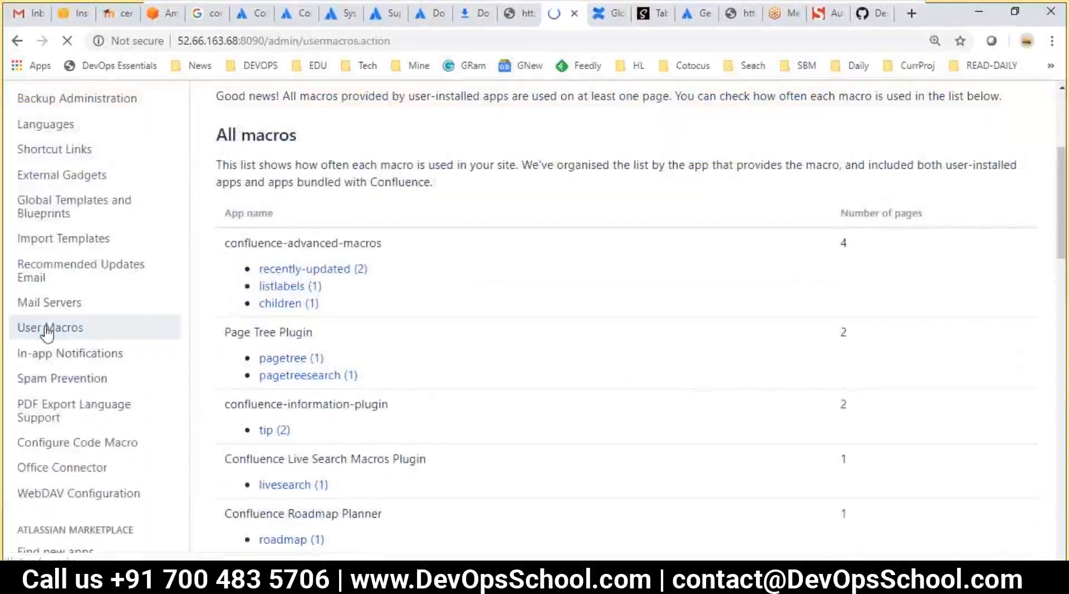
Open the Create a User Macro form and scroll through its fields
click(281, 414)
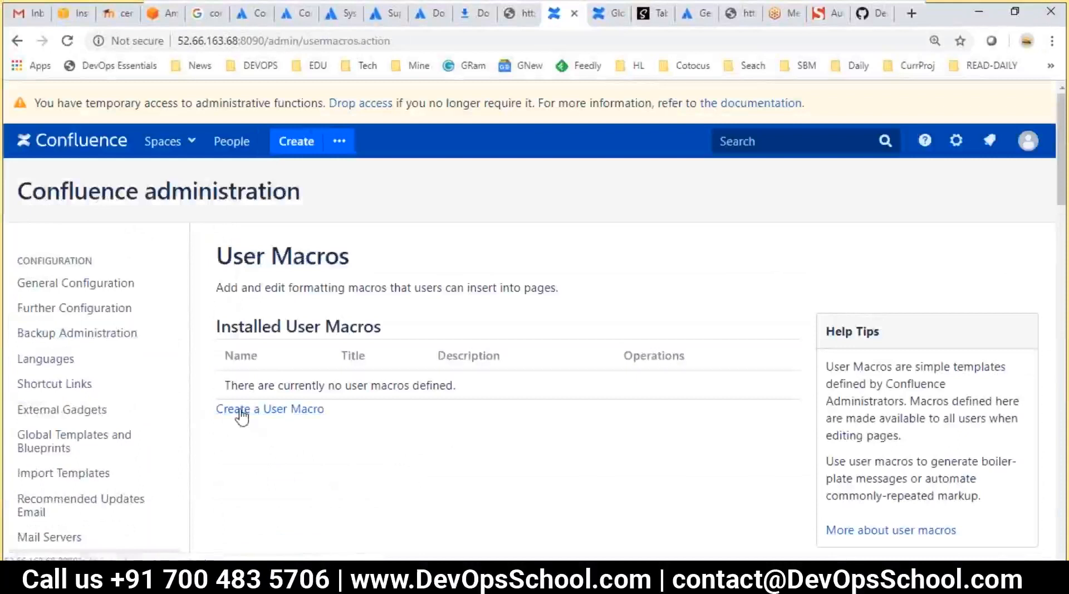
scroll(370, 412, down, 4)
scroll(362, 420, down, 2)
scroll(299, 415, down, 1)
scroll(167, 356, down, 3)
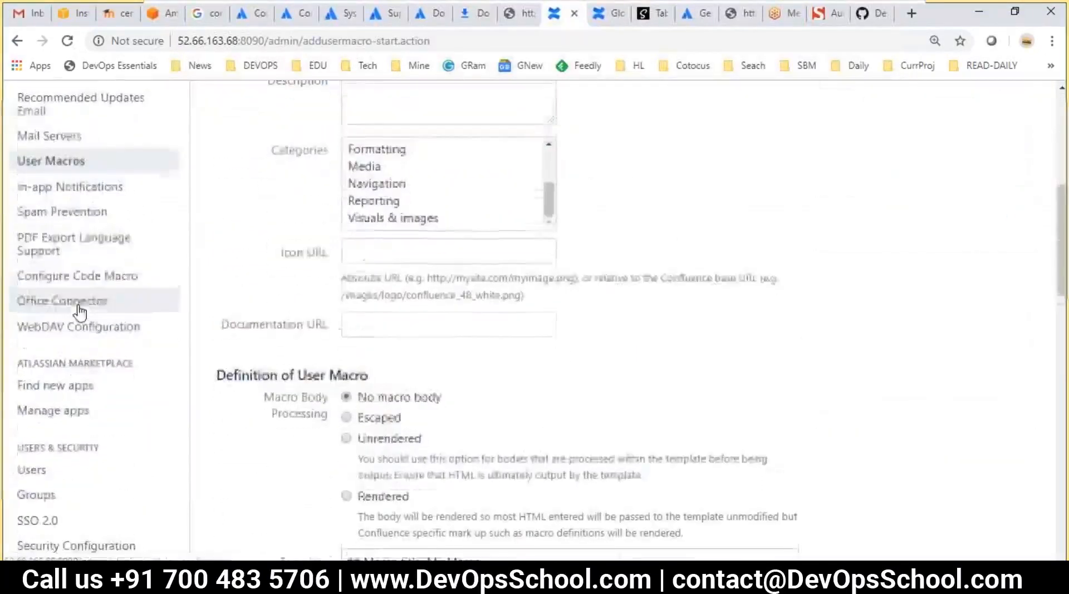
scroll(81, 315, down, 2)
Change the Code Macro default language from Java to C++, keeping the Confluence theme
click(59, 214)
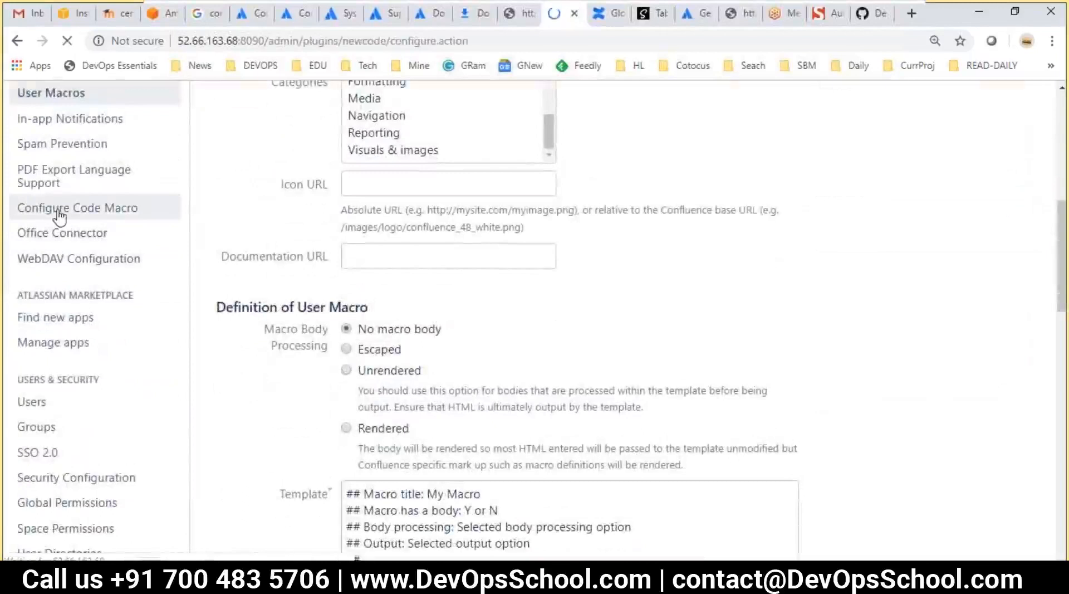
scroll(467, 345, down, 2)
click(422, 262)
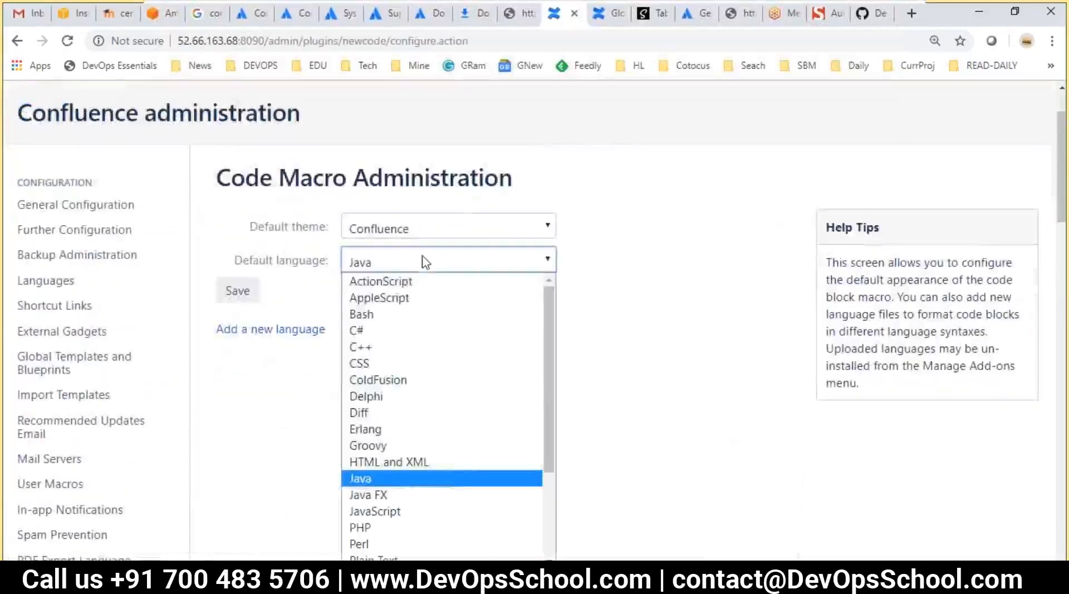
click(372, 344)
click(417, 264)
click(416, 263)
click(394, 232)
click(391, 236)
click(379, 264)
click(320, 286)
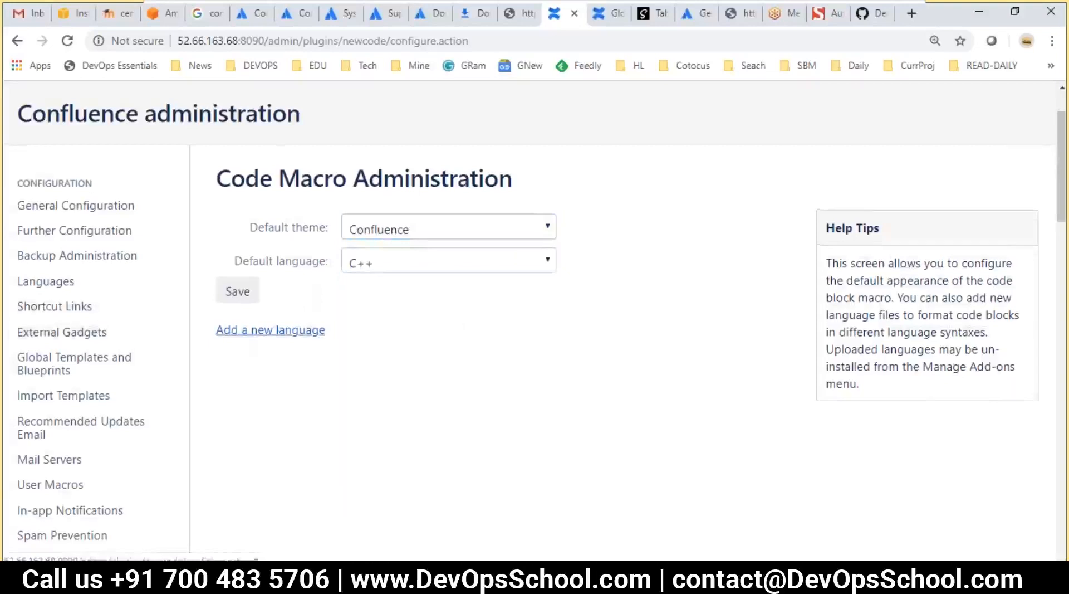
scroll(232, 338, up, 2)
Review the Step 5 apps-and-macros lines and the Step 1 Create a Space lines, then return to Confluence
key(alt+Tab)
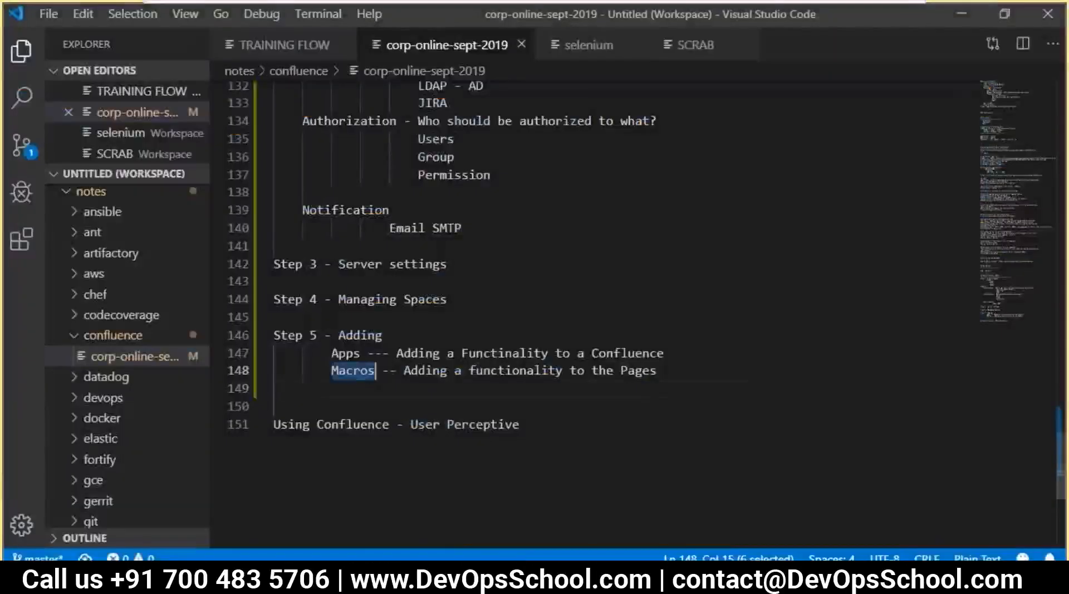
drag(746, 378, 273, 335)
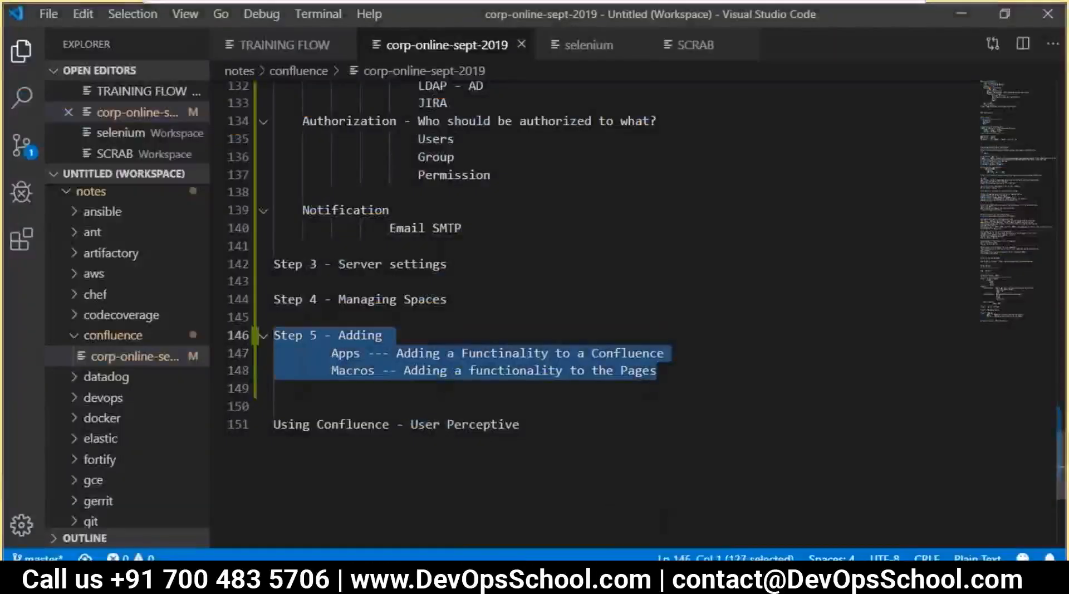
click(460, 354)
scroll(488, 366, up, 3)
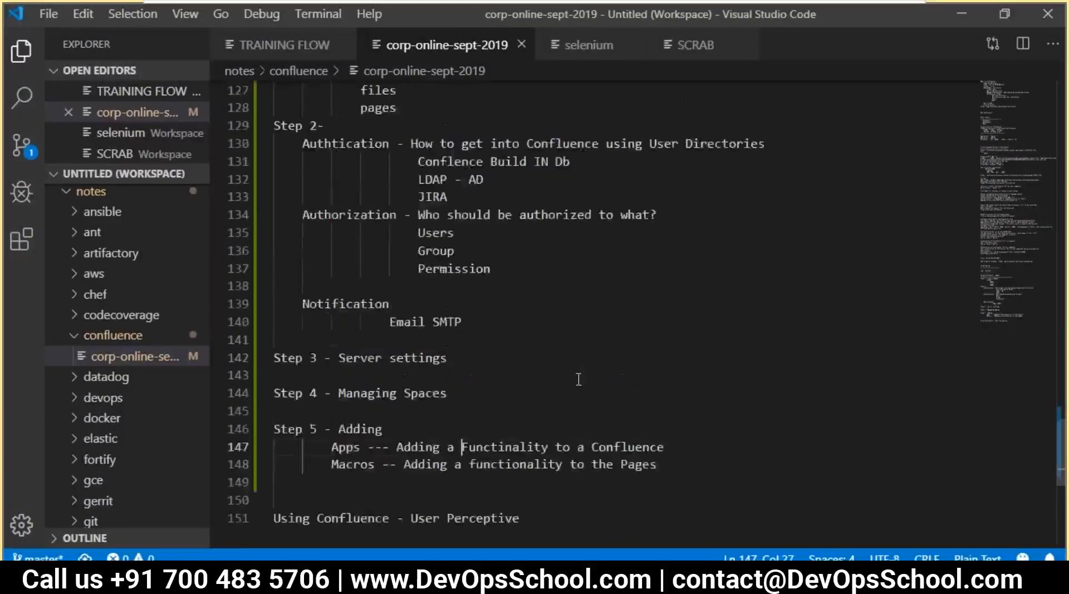
scroll(344, 320, down, 2)
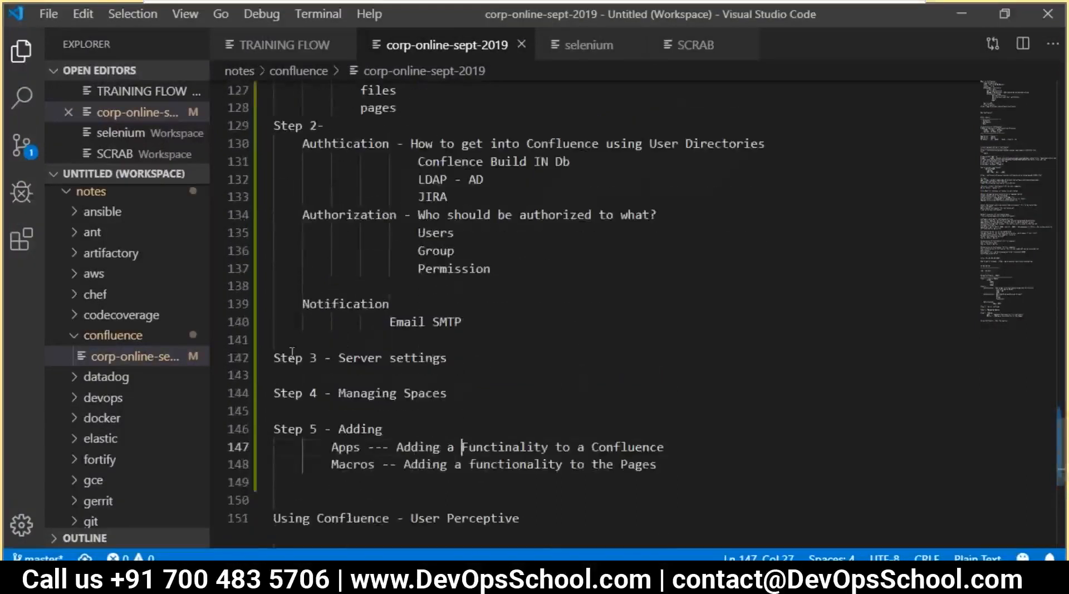
scroll(292, 352, up, 4)
scroll(347, 251, up, 2)
scroll(371, 318, up, 1)
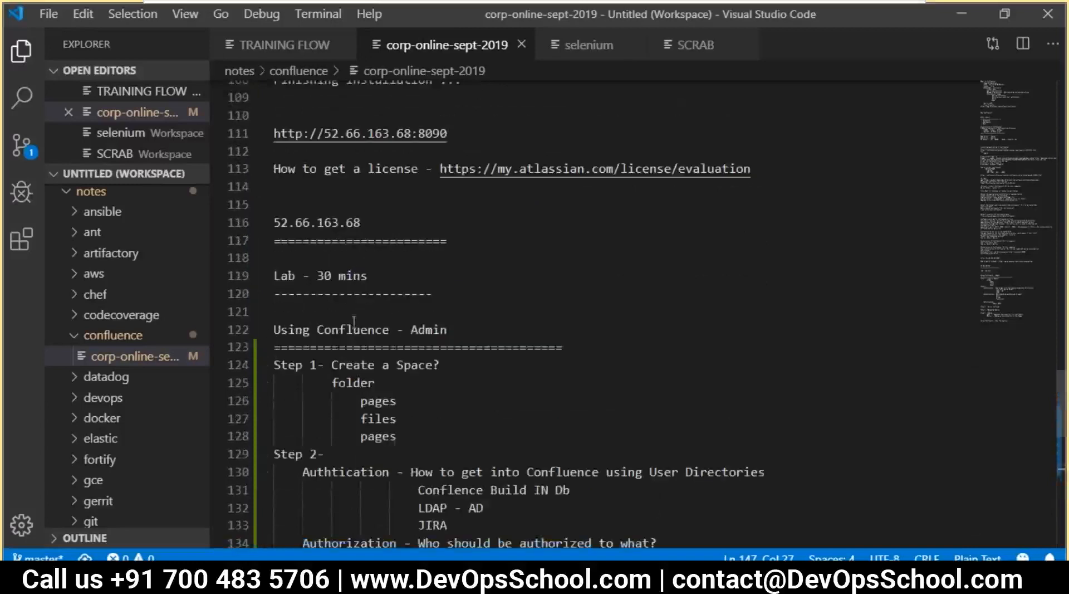
drag(455, 328, 281, 329)
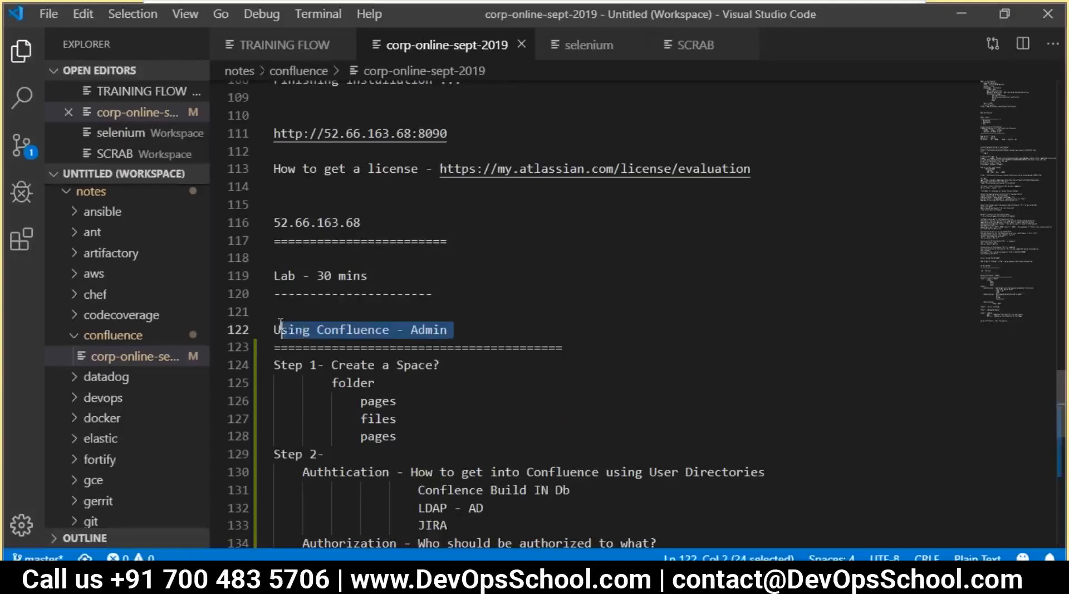
scroll(345, 348, down, 2)
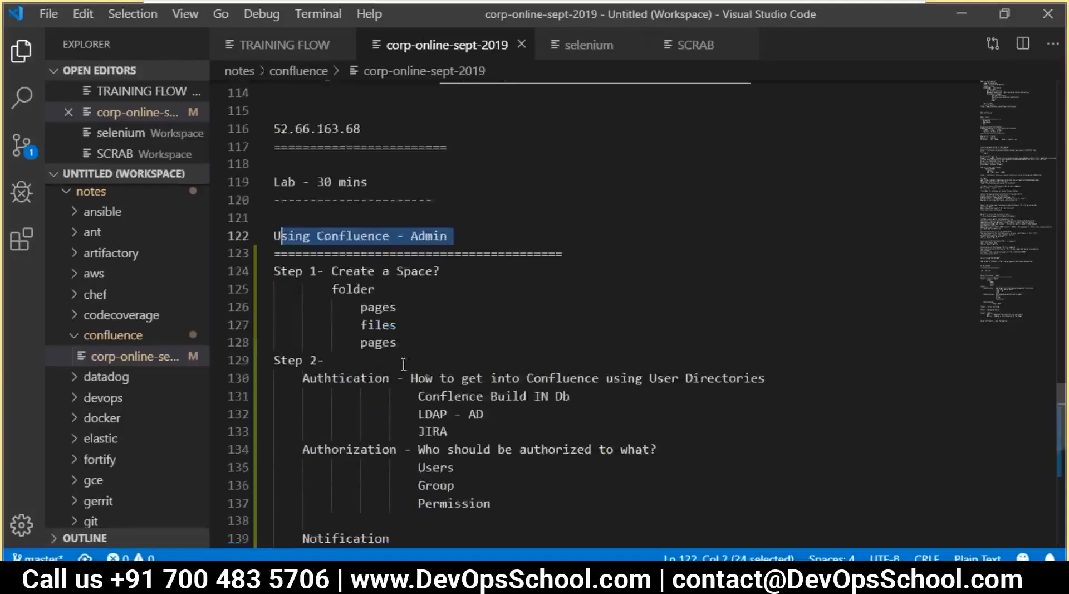
drag(422, 344, 273, 272)
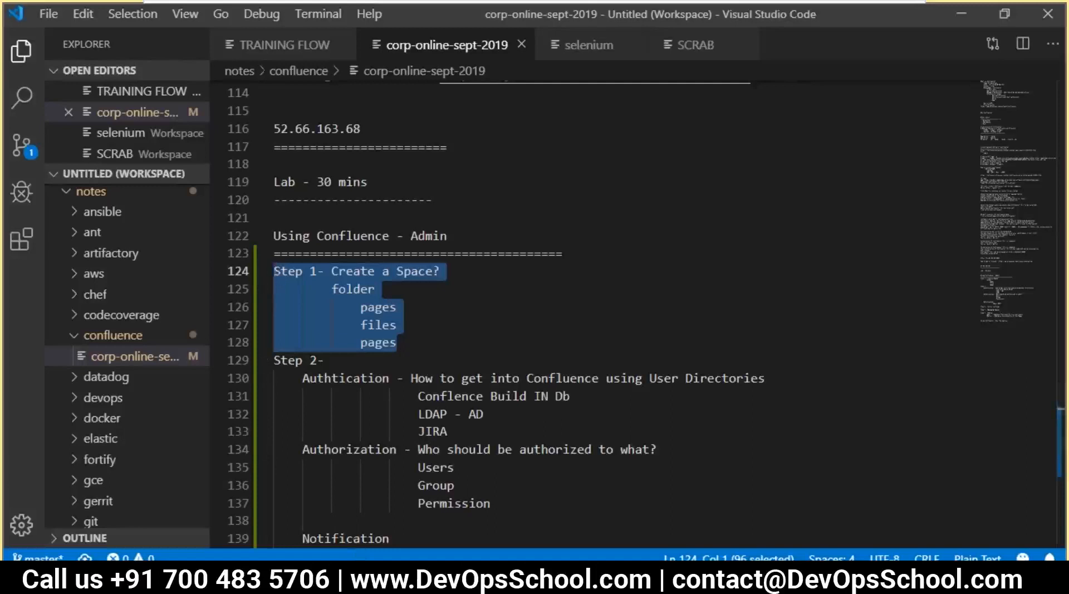
click(416, 341)
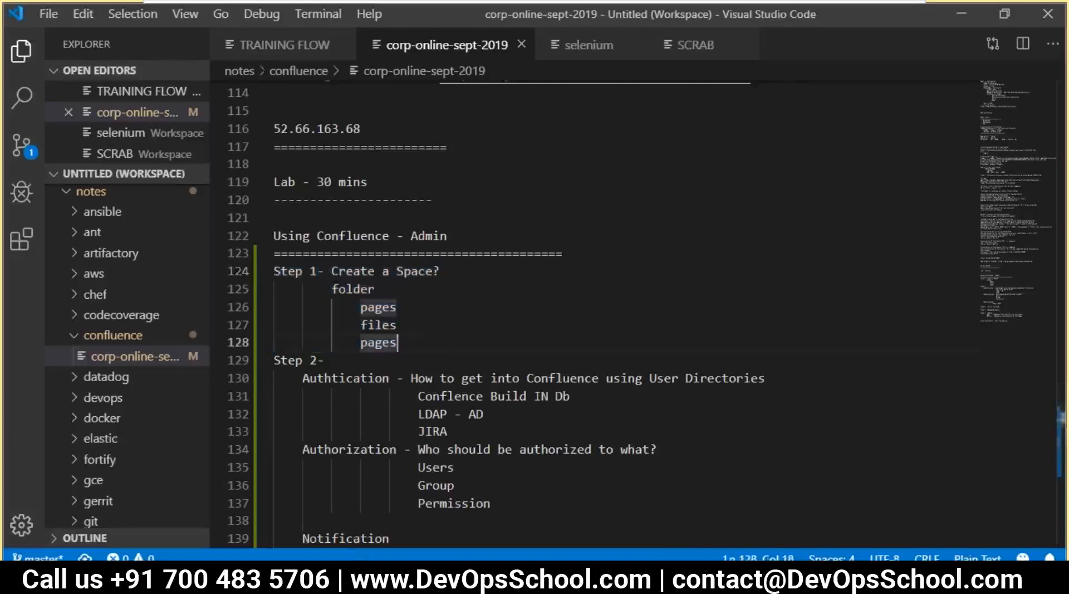
key(alt+Tab)
Find Space Permissions via a 'space' search and note the confluence-users group's default rights
scroll(111, 423, down, 5)
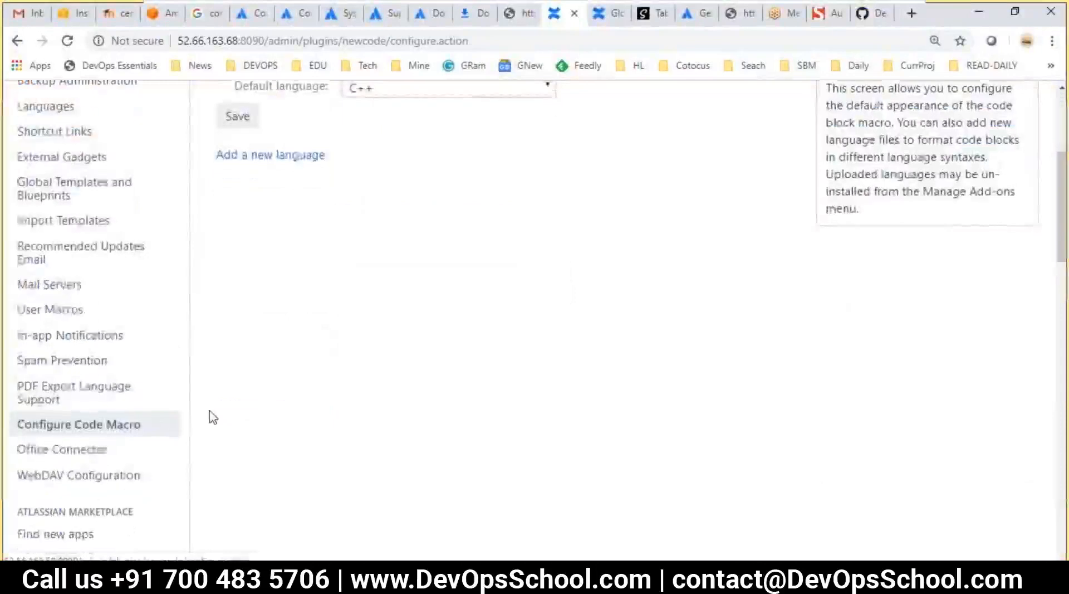
scroll(214, 417, down, 1)
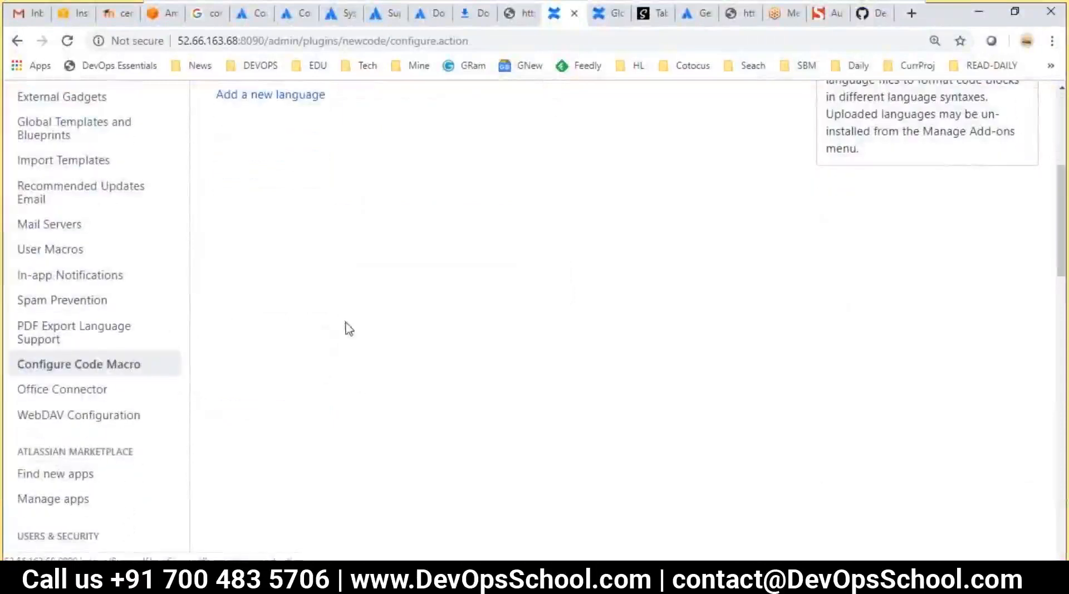
key(ctrl+f)
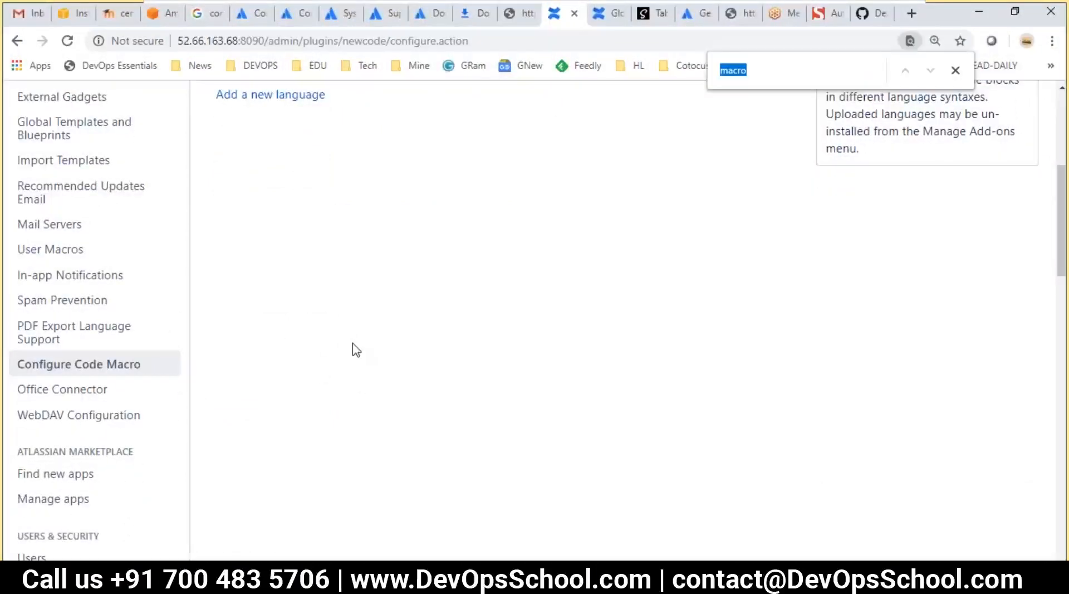
text(space)
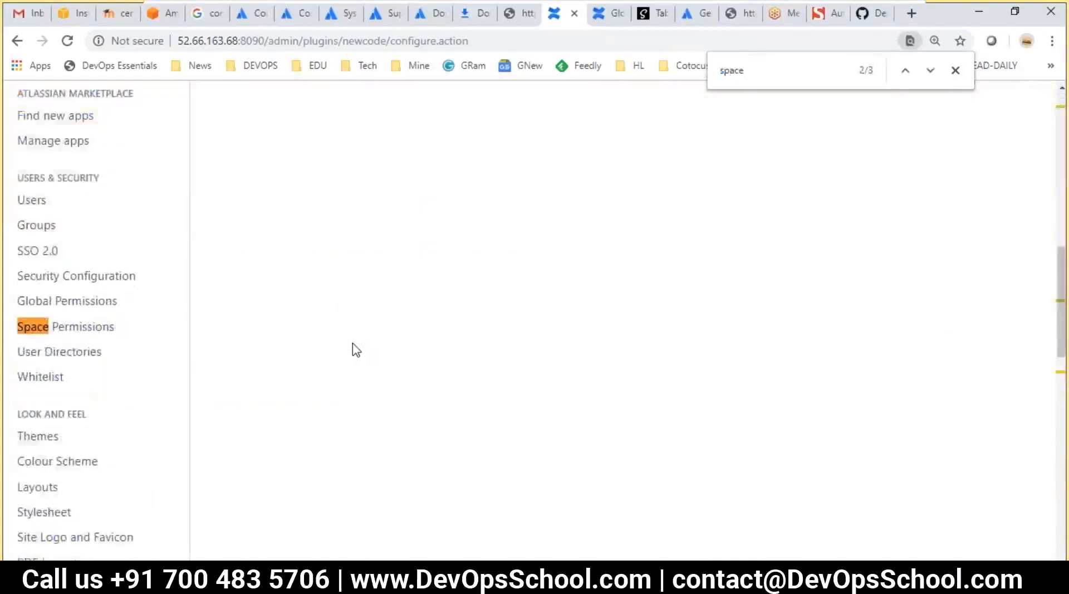
click(83, 331)
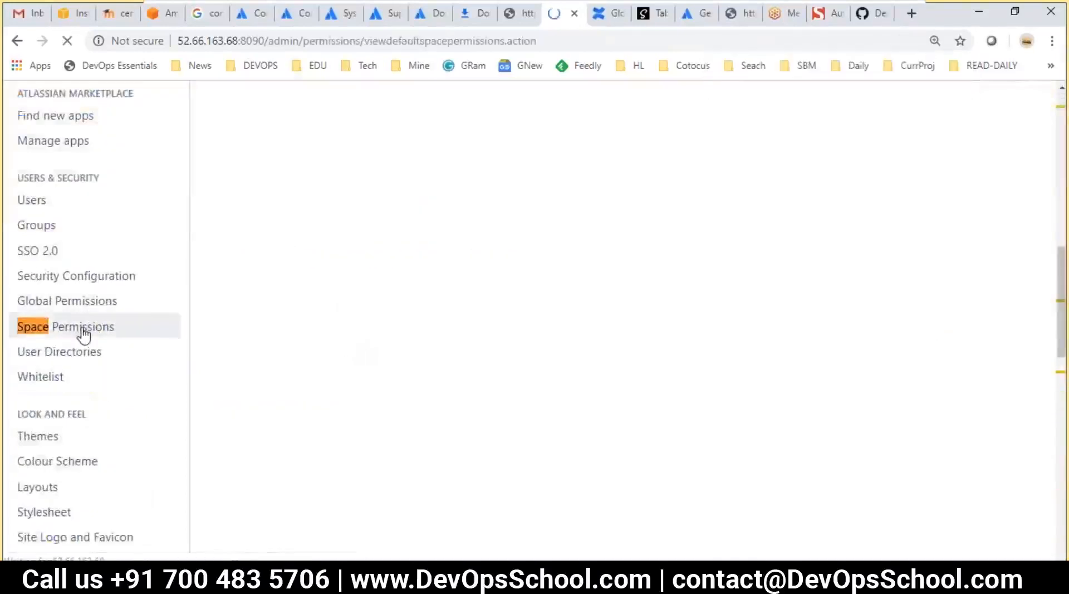
scroll(521, 374, down, 4)
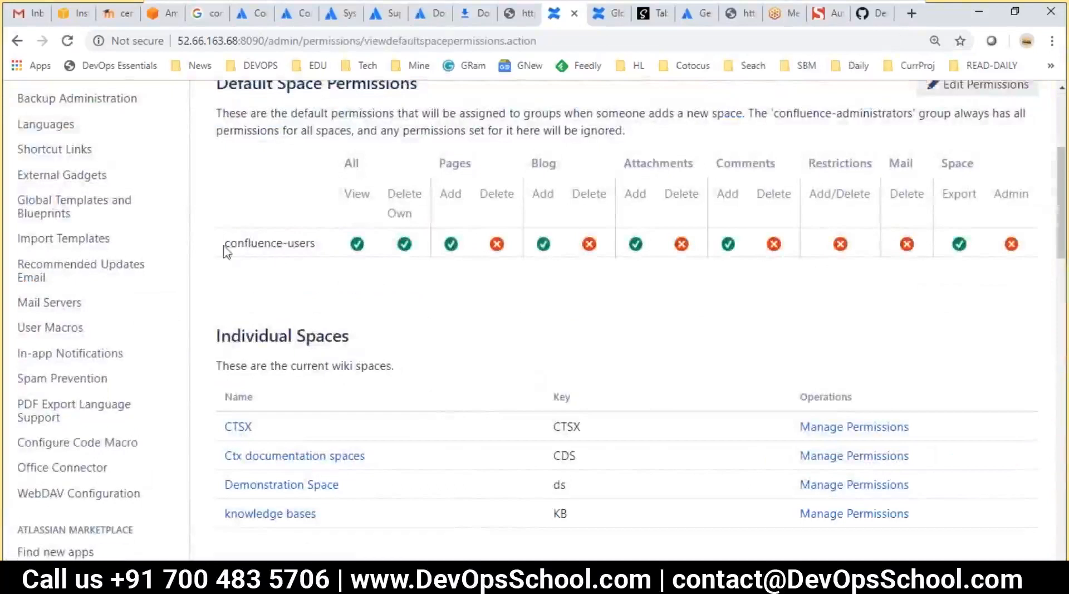
drag(222, 253, 310, 246)
scroll(632, 305, down, 2)
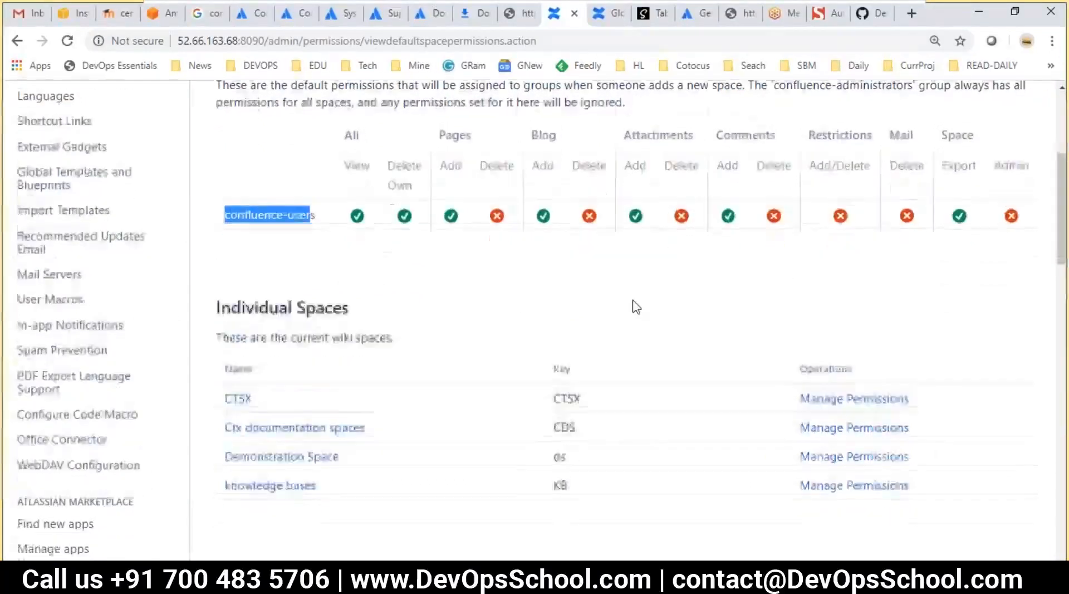
scroll(656, 279, up, 5)
Add the dev group to the Default Space Permissions with only View (browse) access granted
click(973, 240)
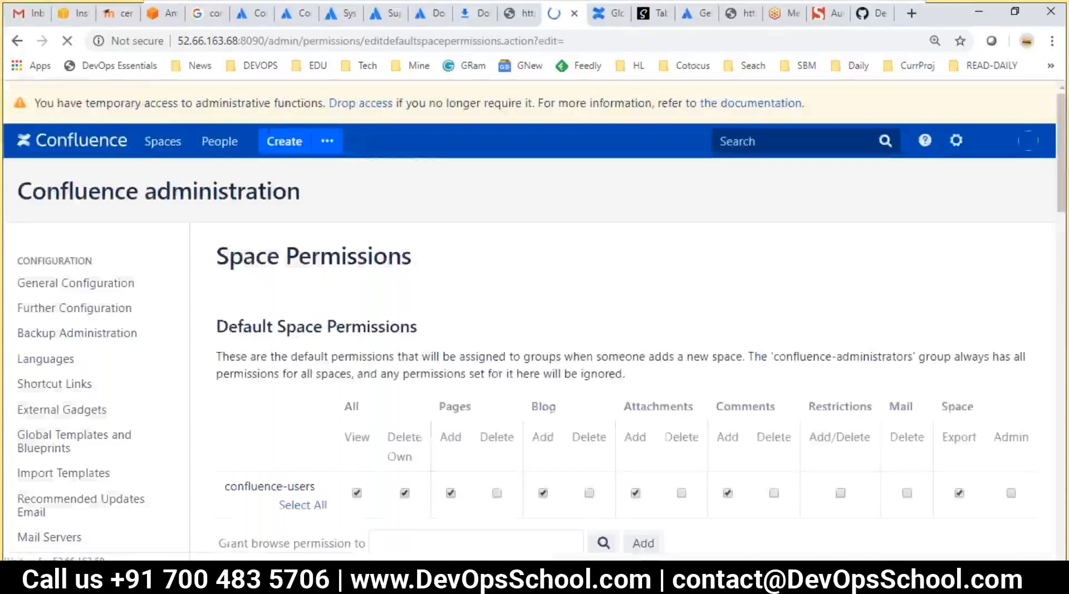
scroll(435, 310, down, 2)
click(434, 310)
text(de)
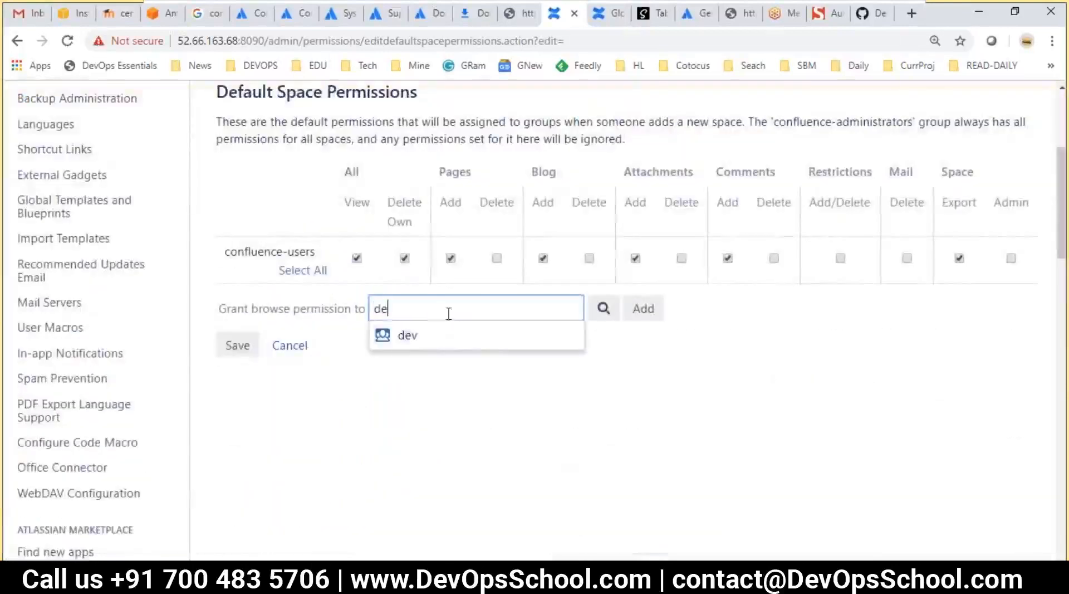
click(460, 336)
click(646, 320)
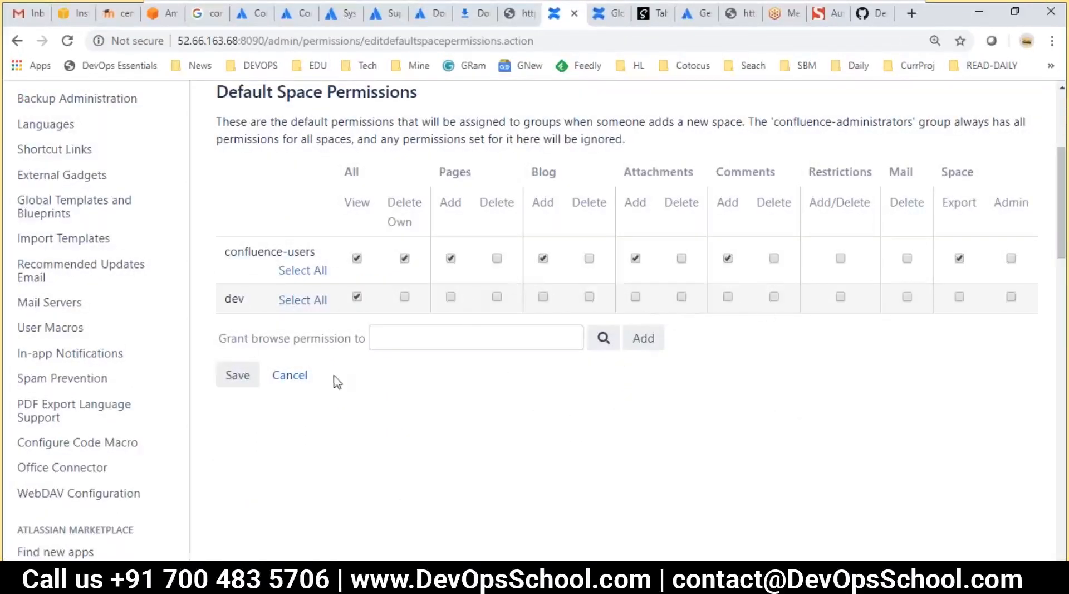
scroll(331, 376, up, 1)
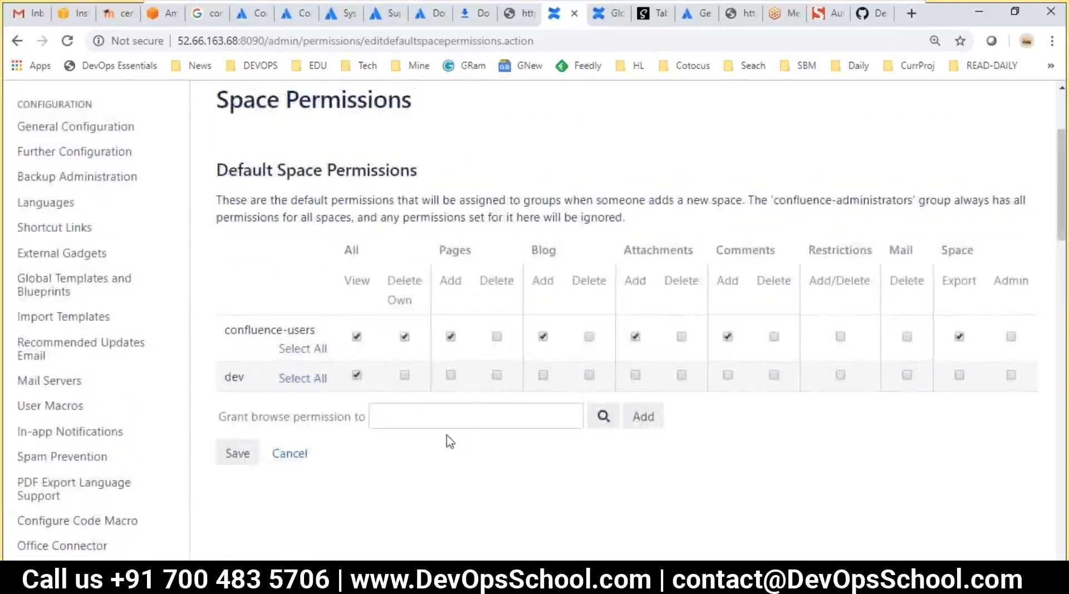
In the notes file, go over the Authentication sub-list (lines 130–133) down to Step 3 Server settings
key(alt+Tab)
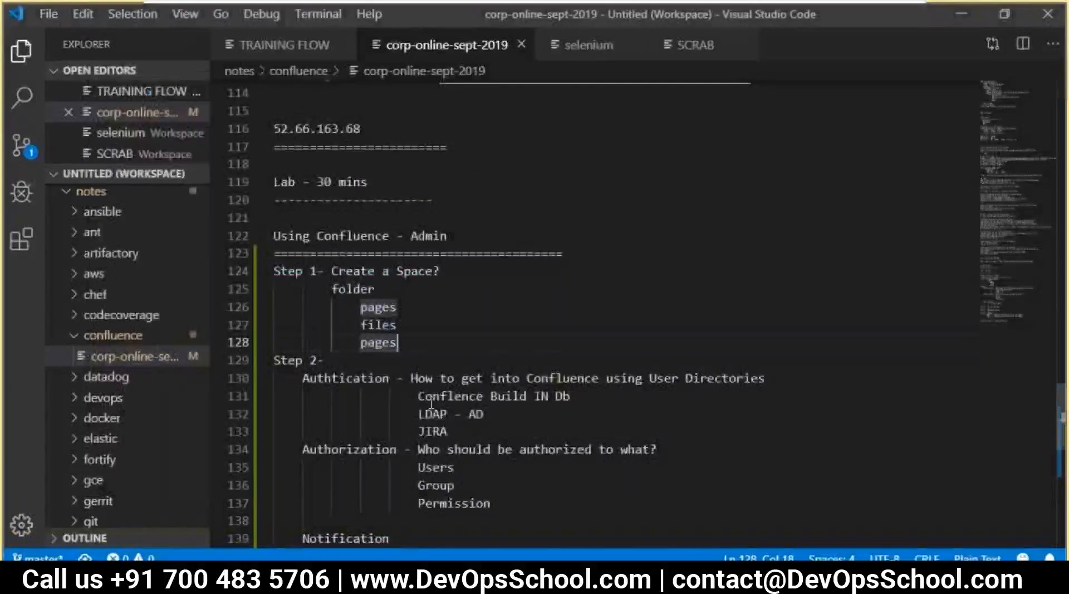
drag(297, 334, 471, 379)
scroll(395, 395, down, 1)
drag(304, 355, 533, 415)
scroll(535, 419, down, 1)
drag(462, 410, 259, 398)
scroll(358, 393, down, 2)
click(339, 363)
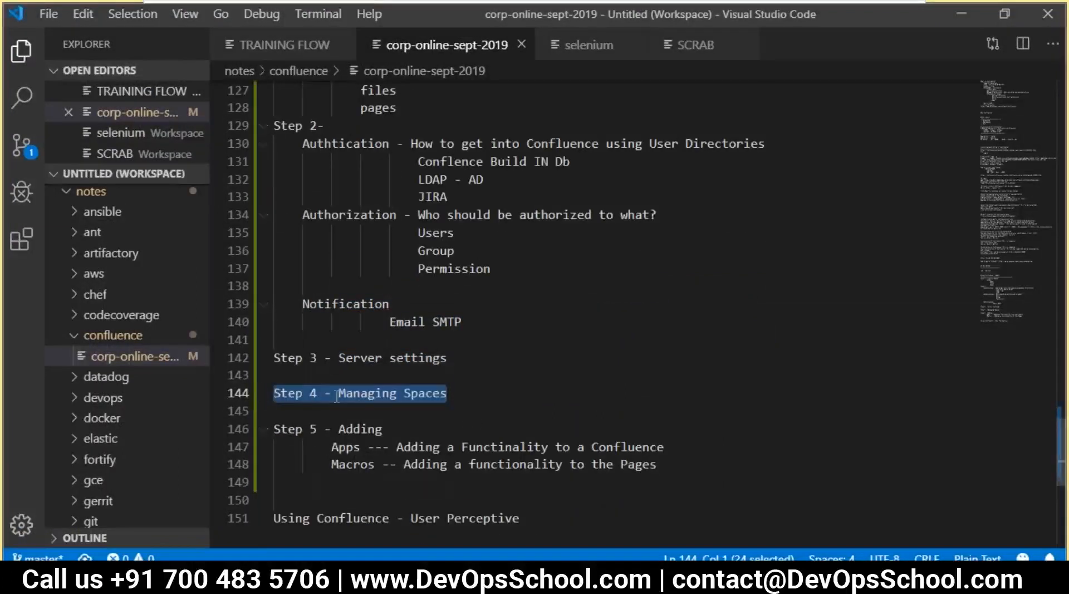
Review the Step 5 apps and macros notes and the whole admin section (lines 122–148), ending on blank line 149
scroll(344, 398, down, 2)
drag(313, 338, 457, 356)
click(505, 372)
click(517, 393)
scroll(477, 393, up, 5)
scroll(473, 390, up, 1)
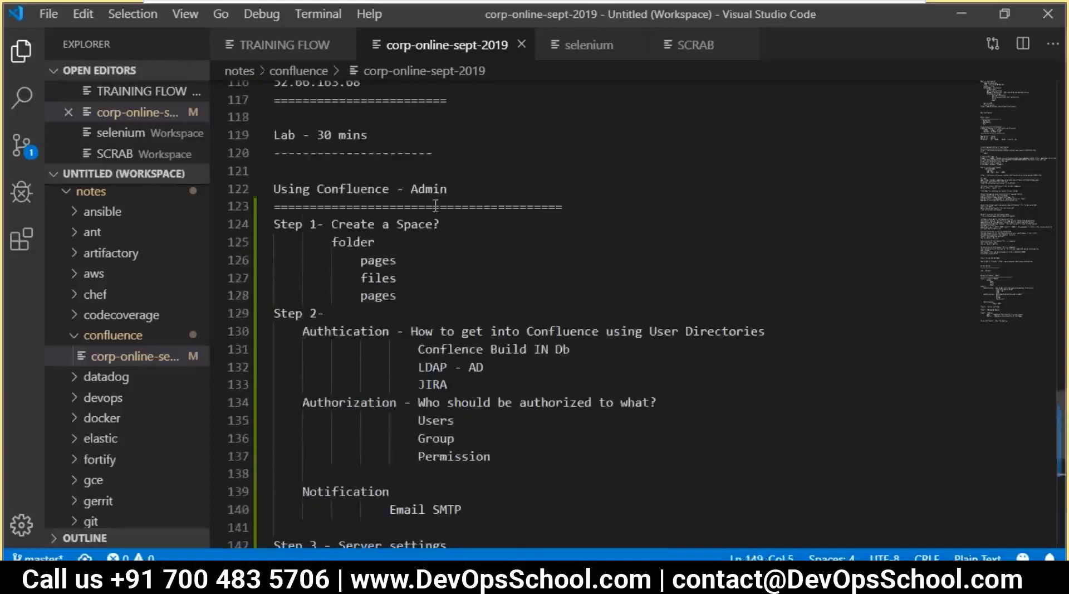
drag(273, 189, 524, 333)
click(484, 339)
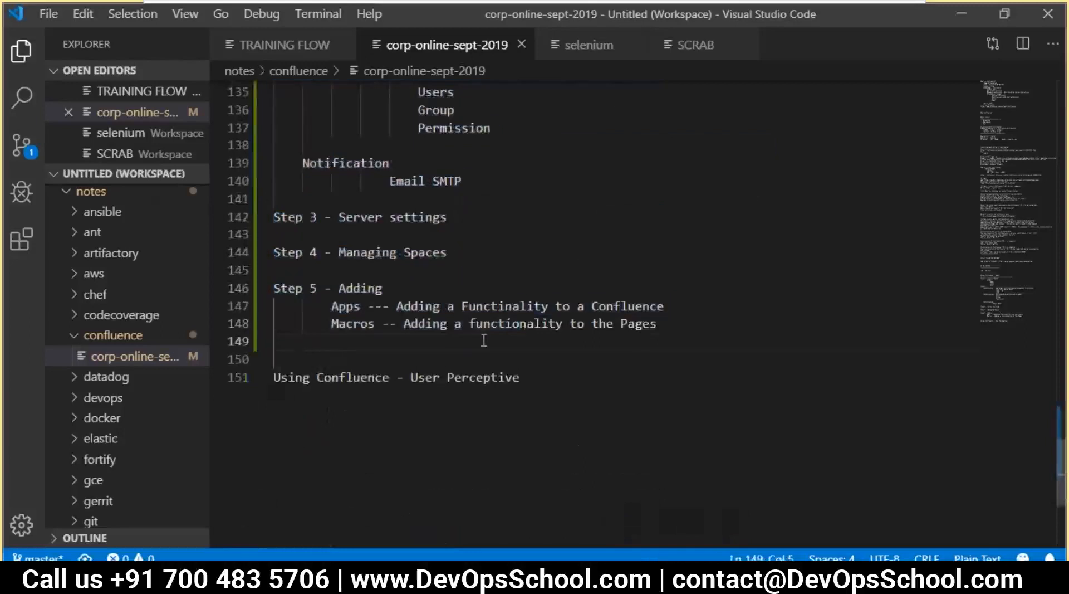
Below Step 5, list backup, Restore, Security and Perforce on separate lines
key(Return)
text(backup)
key(Return)
text(Resto)
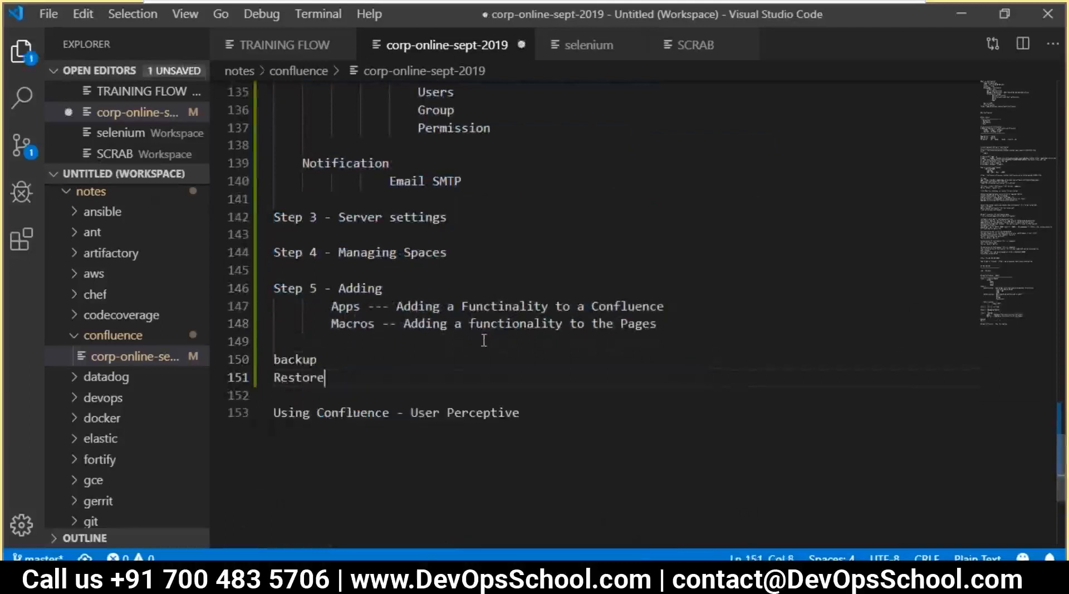
text(re)
key(Return)
text(Seci)
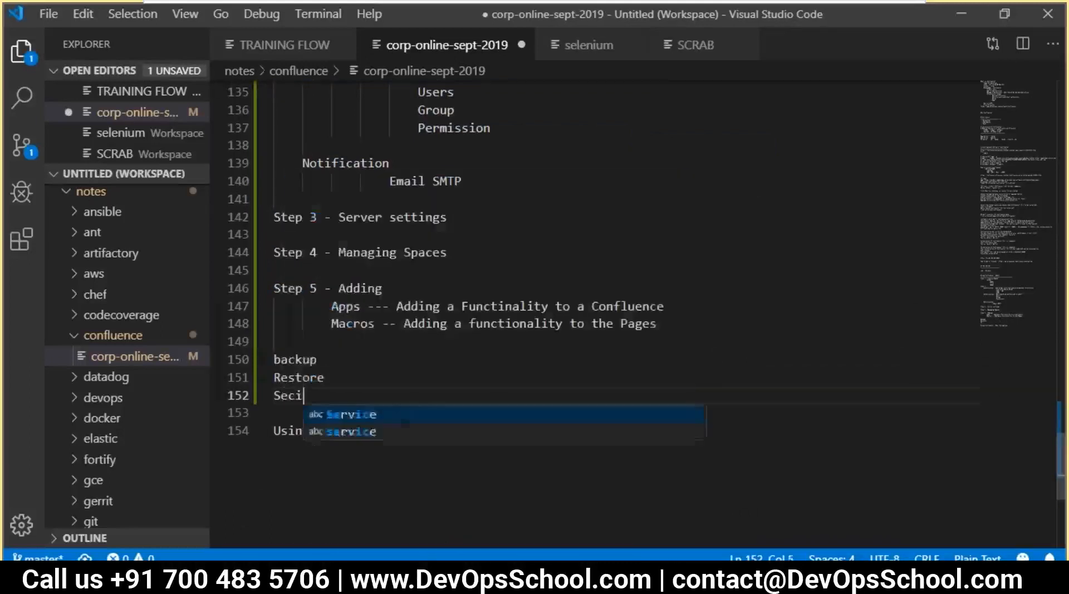
text(urit)
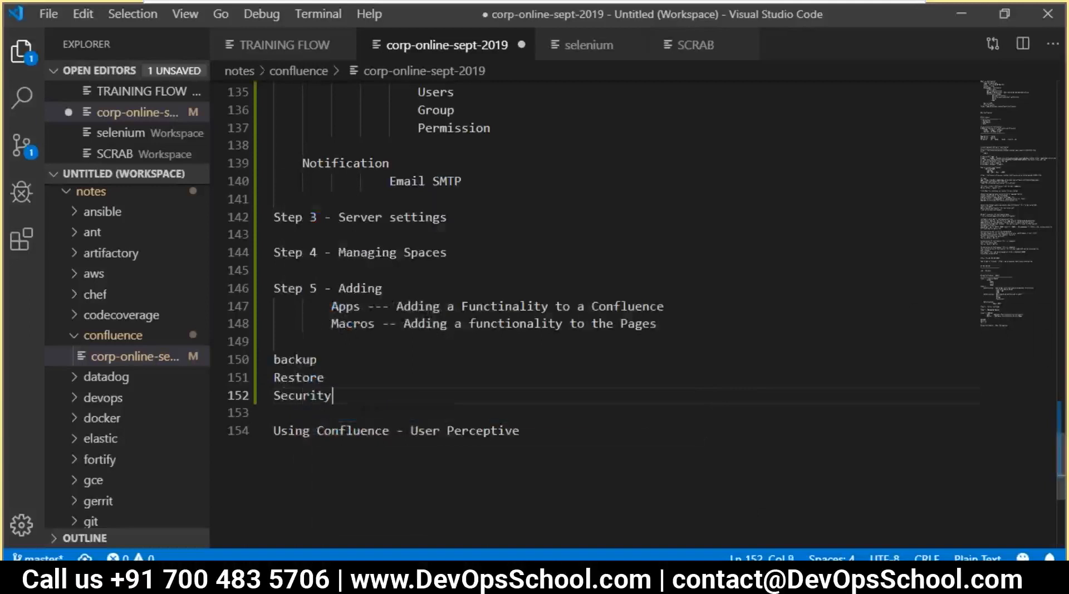
key(Return)
text(Perf)
text(i)
Add Logs Manage and monitring as the final list items, then review the new list
key(Return)
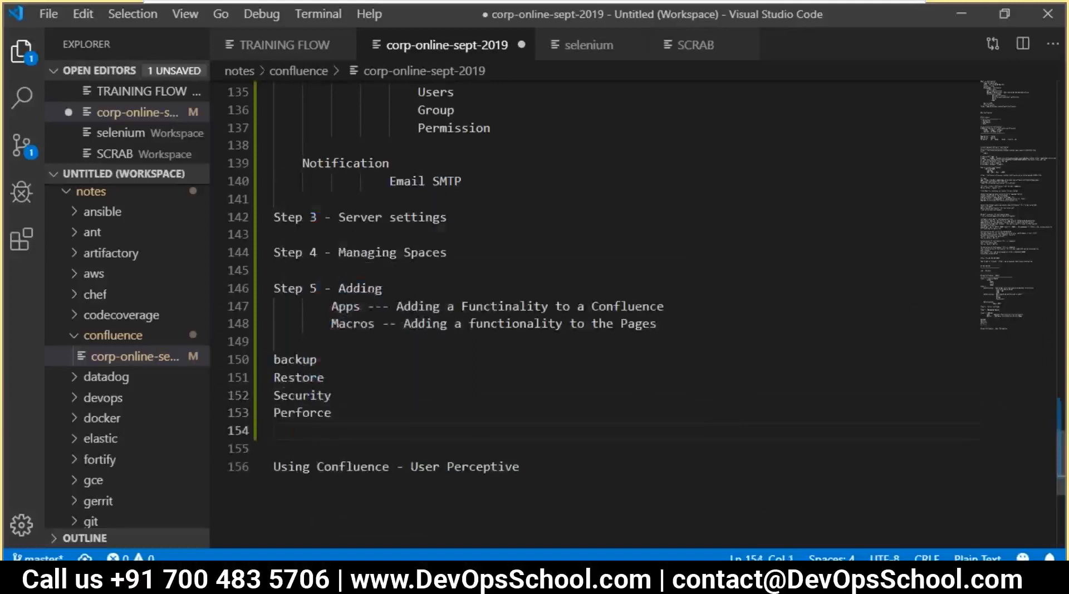
text(Logs man)
key(Return)
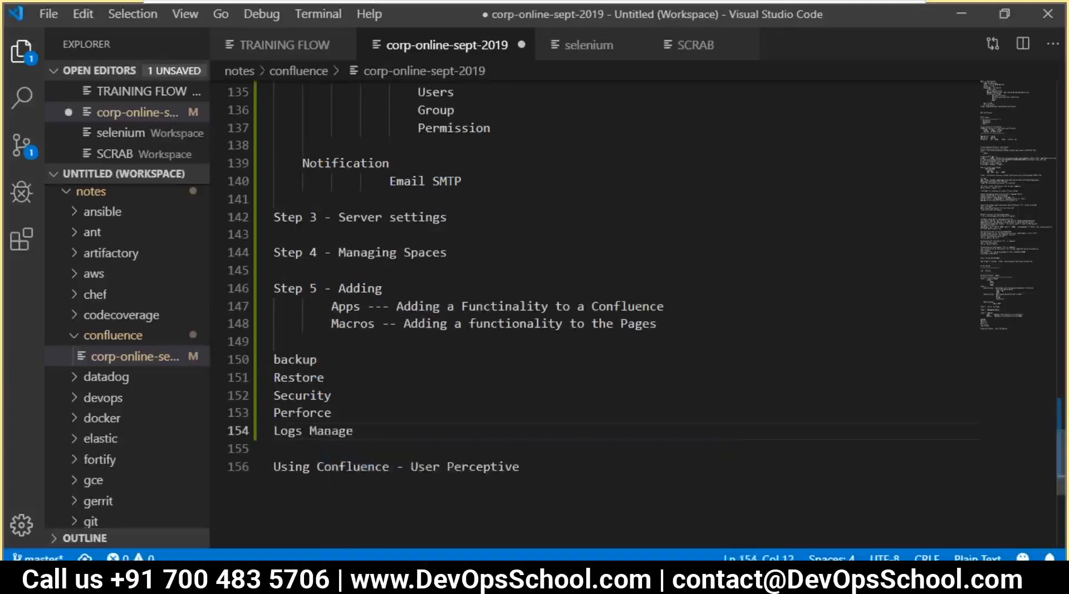
key(Return)
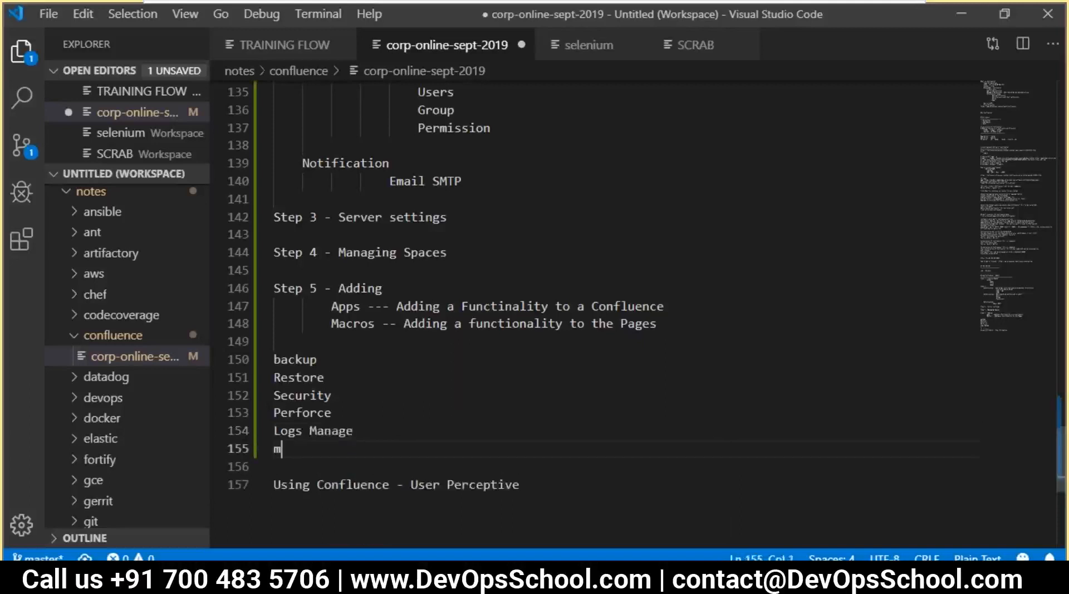
text(mont)
key(BackSpace)
text(itring)
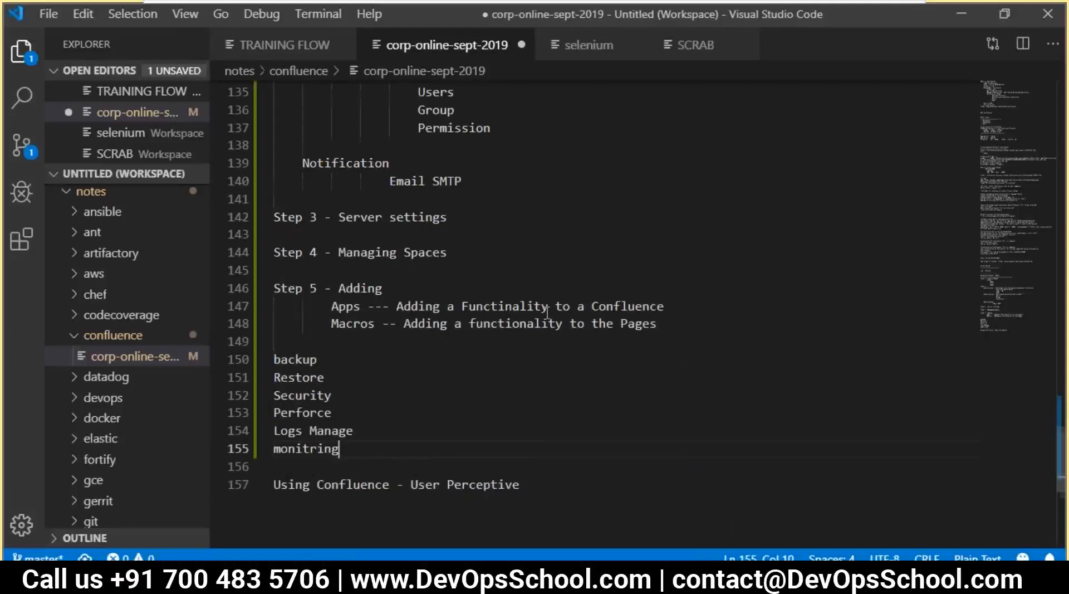
scroll(547, 310, down, 2)
drag(363, 350, 273, 248)
scroll(383, 399, up, 2)
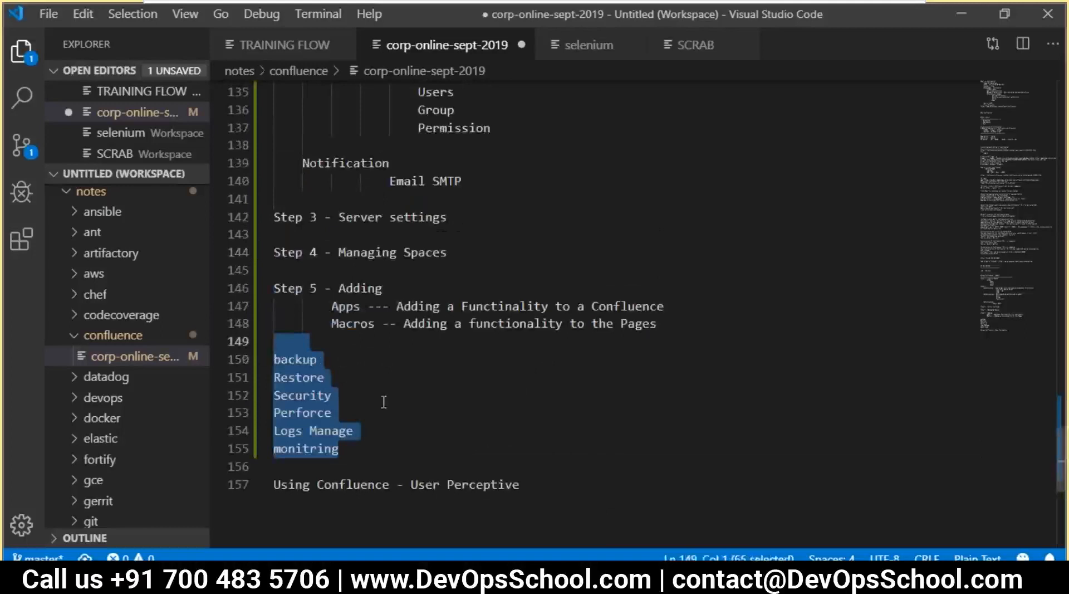
click(433, 419)
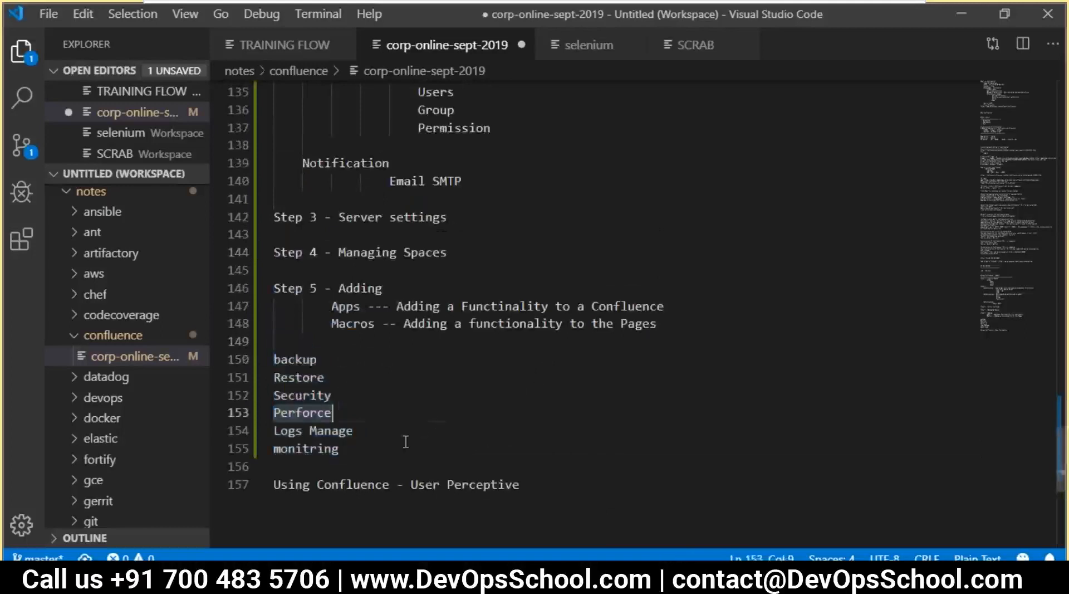